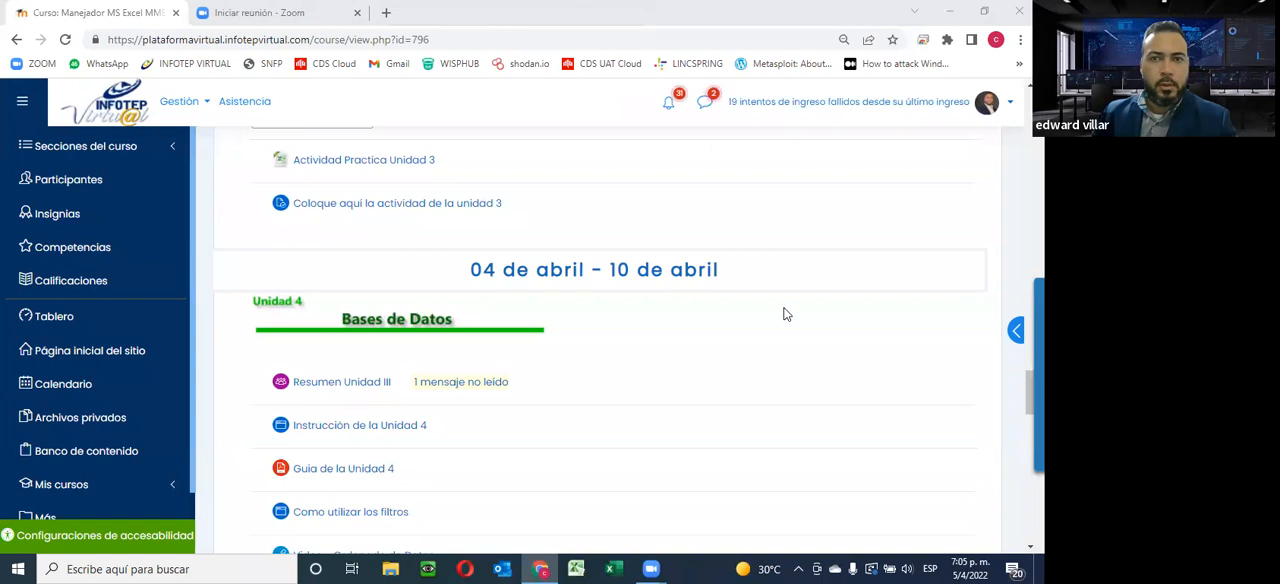
Look over the course page from the Unidad 4 section to the end-of-course section and return to Unidad 4
scroll(740, 343, down, 3)
scroll(740, 343, down, 10)
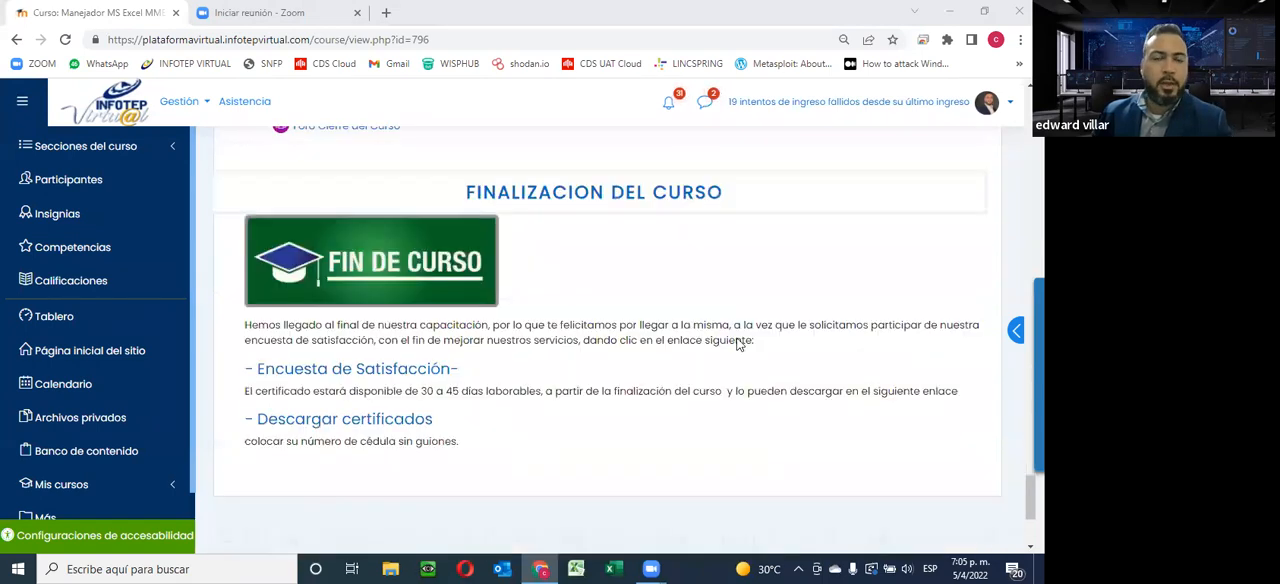
scroll(738, 344, up, 10)
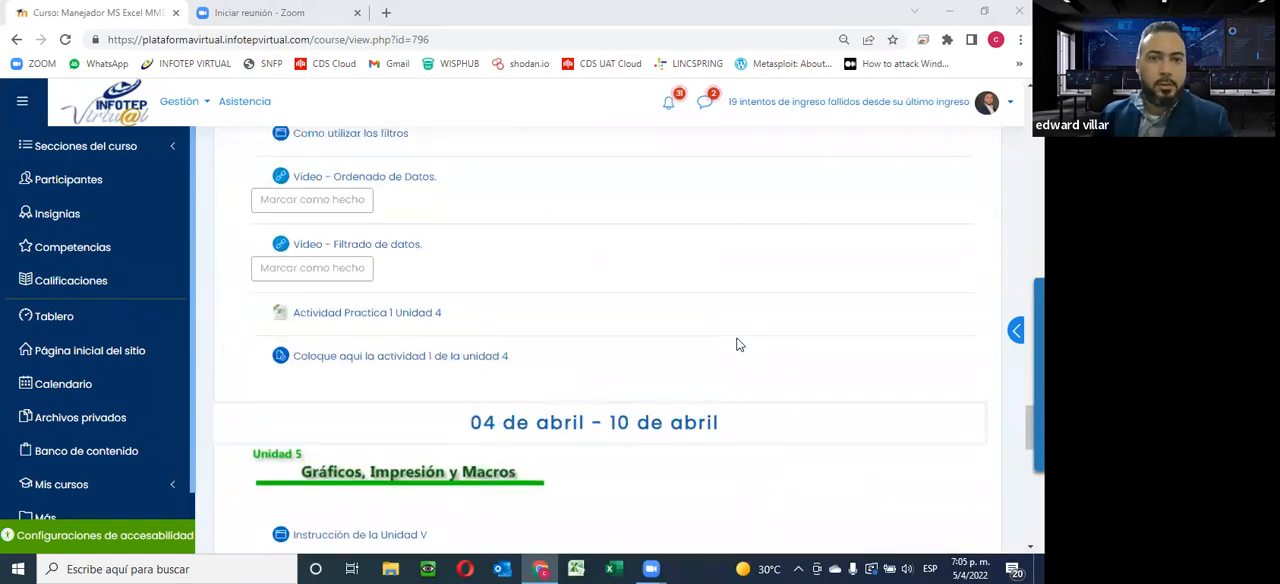
scroll(738, 344, up, 2)
scroll(736, 344, up, 1)
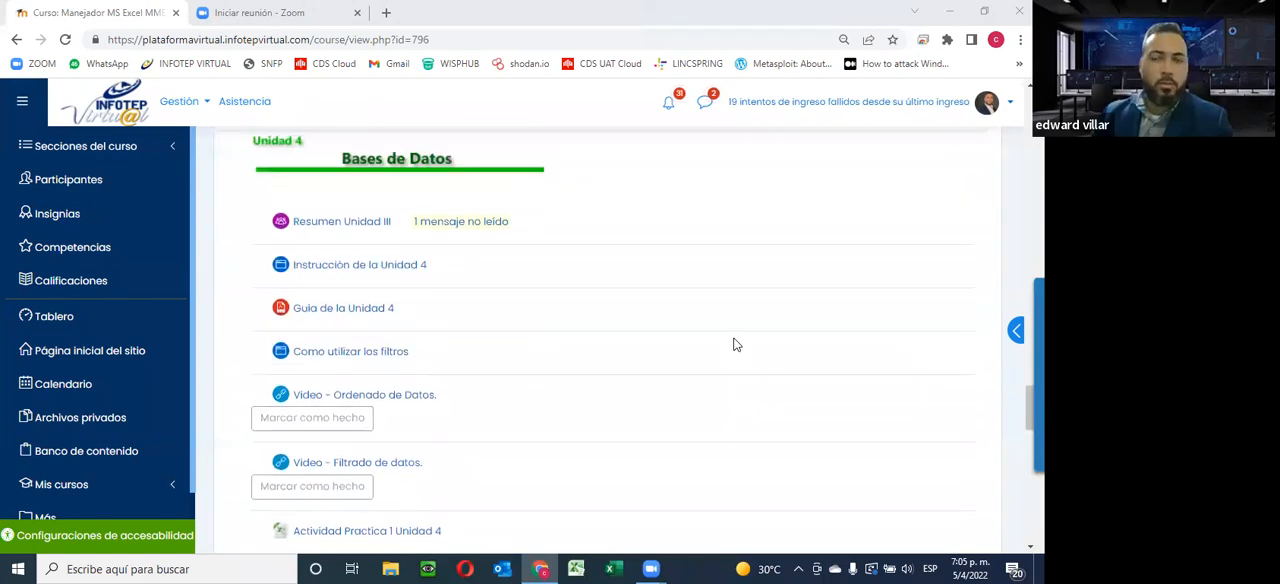
scroll(664, 303, up, 1)
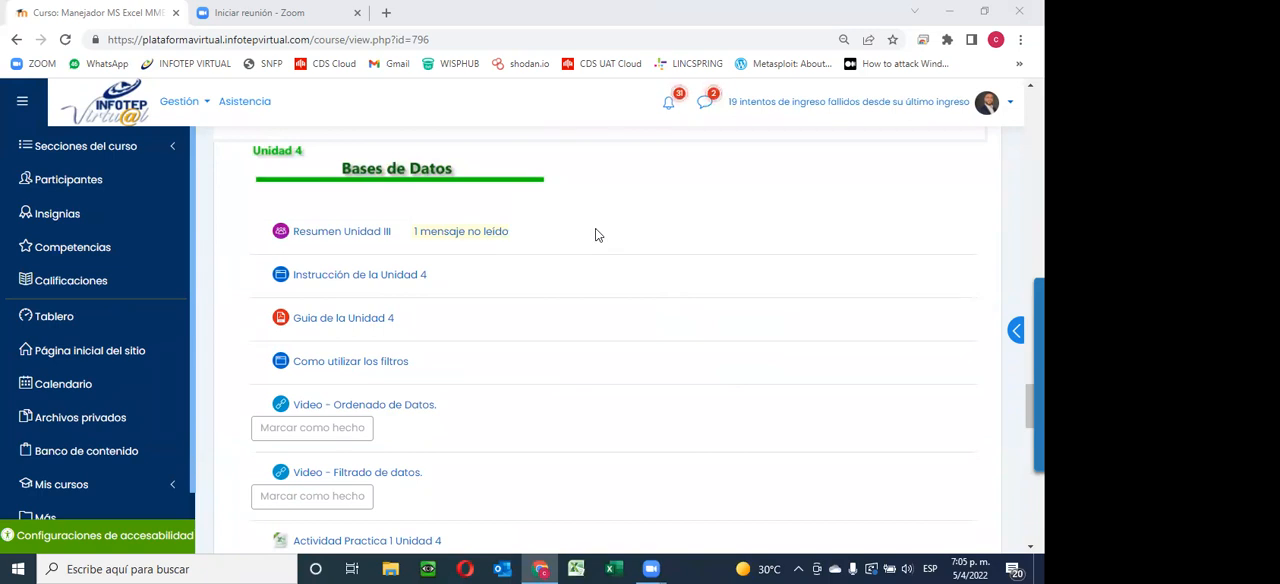
Switch to Excel with a blank workbook and view the Insert Function dialog without inserting a function
click(610, 568)
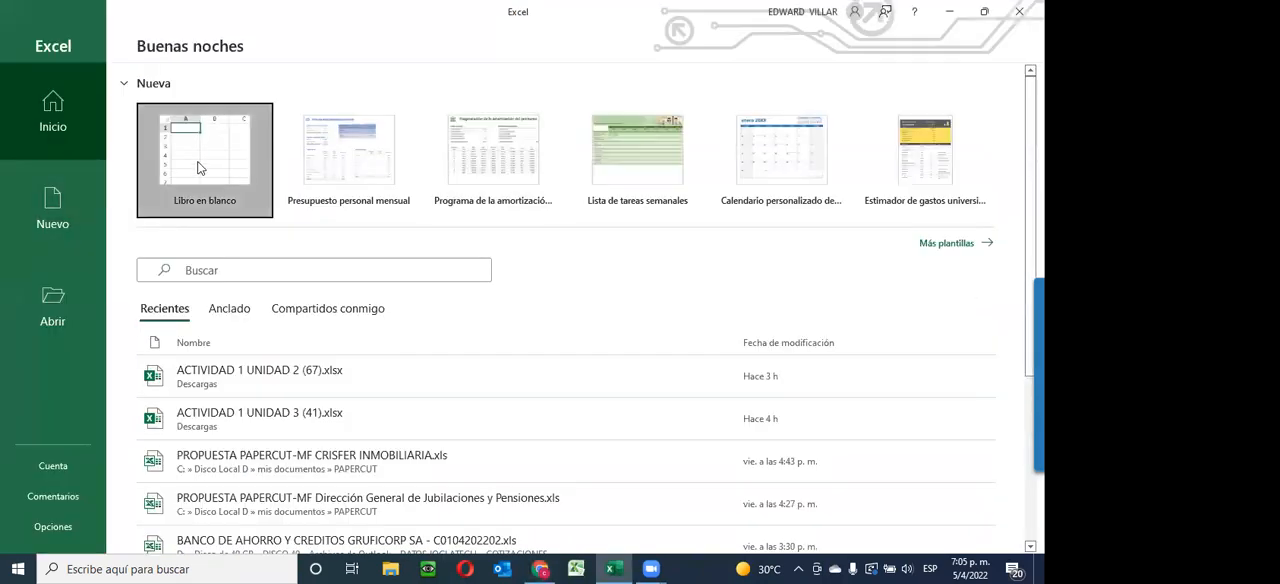
click(197, 168)
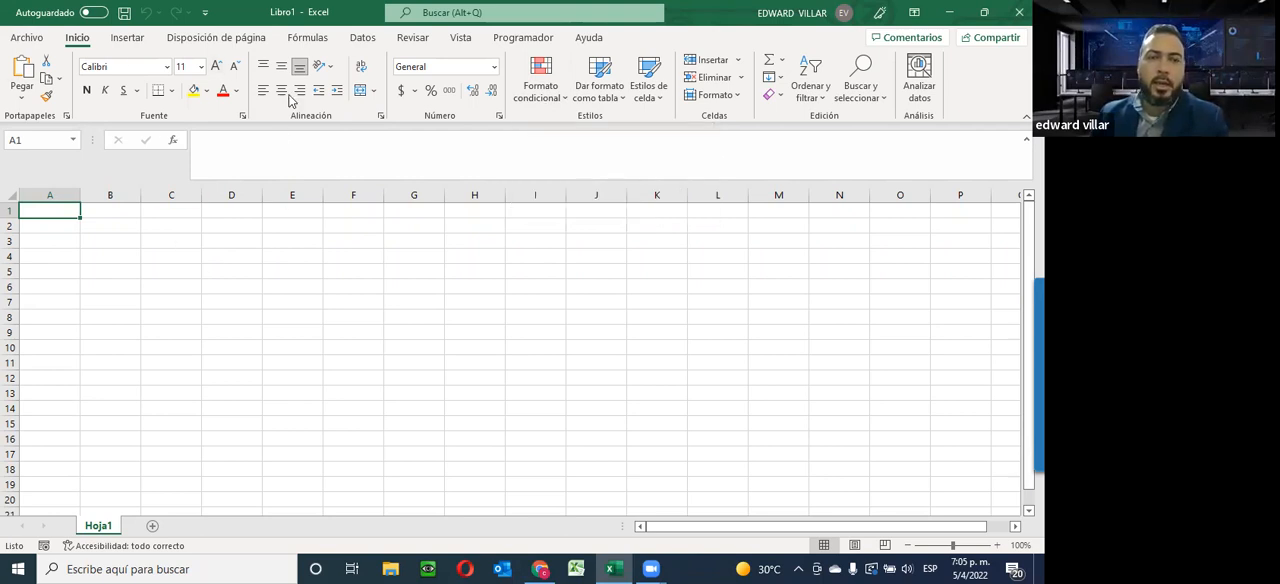
click(173, 143)
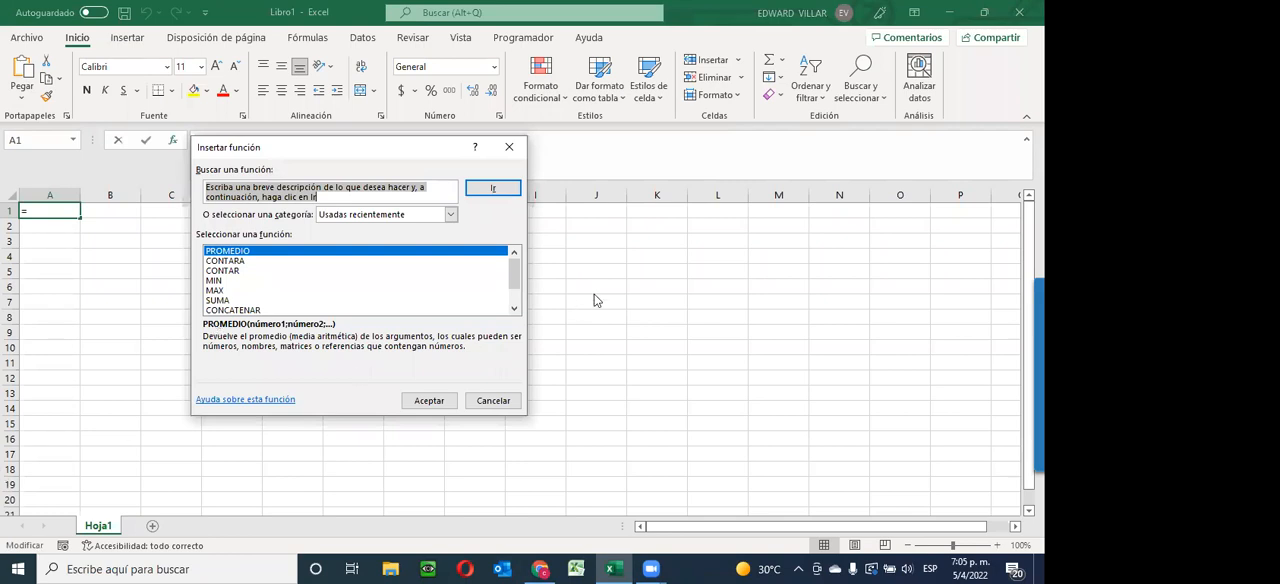
click(500, 408)
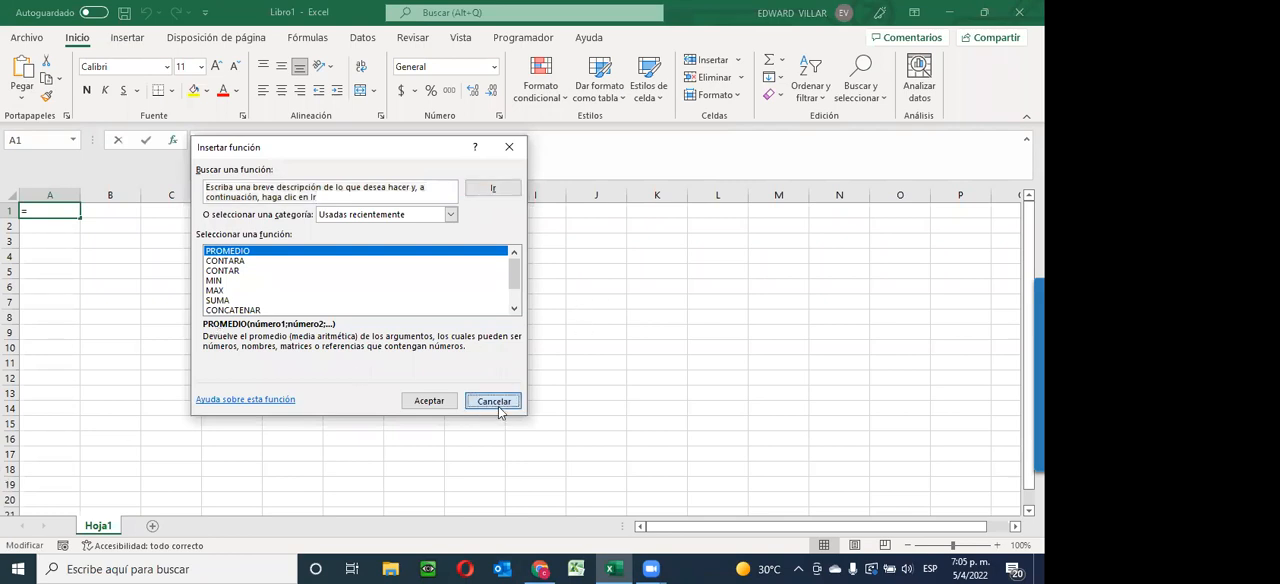
click(496, 401)
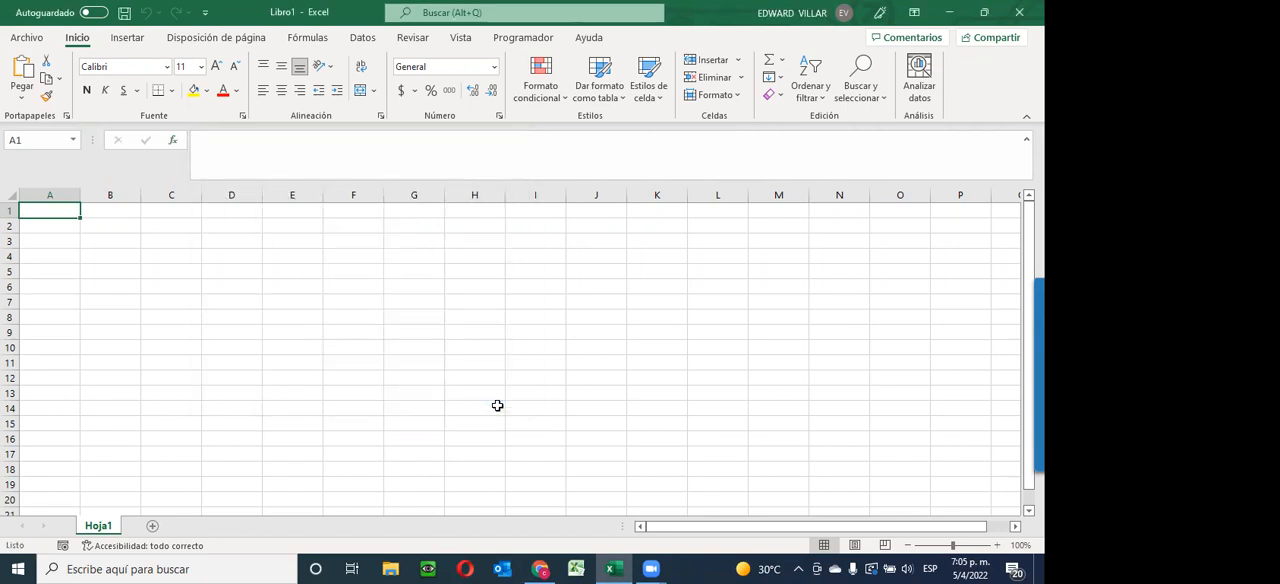
Close the blank Excel workbook and look over the Unidad 4 and Unidad 5 sections of the course page
click(798, 569)
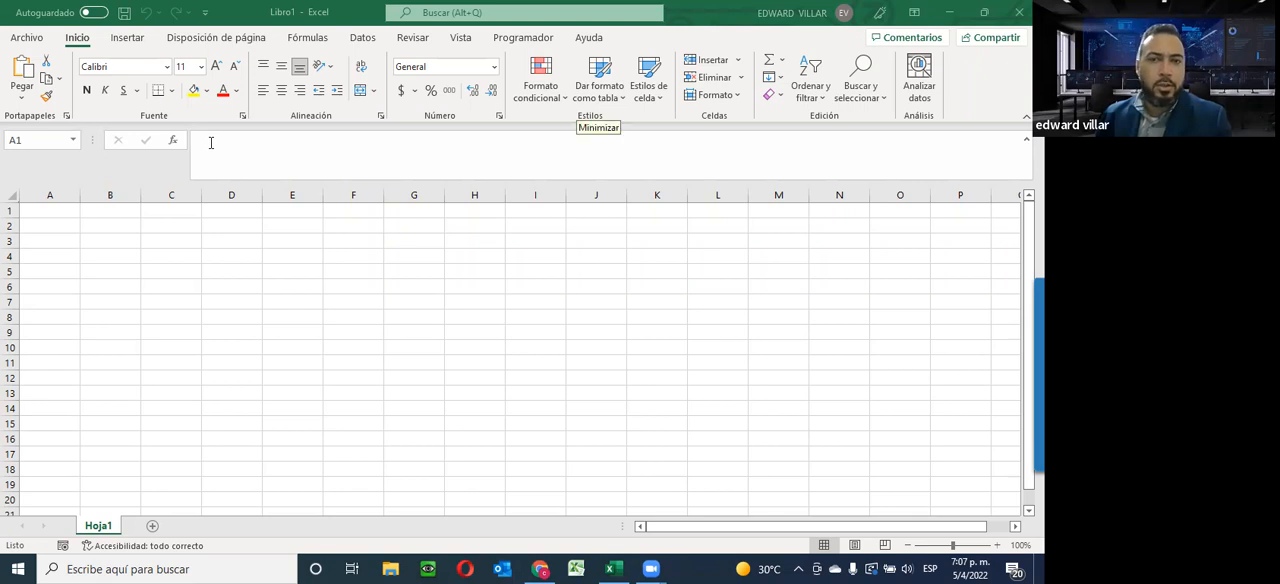
click(1019, 12)
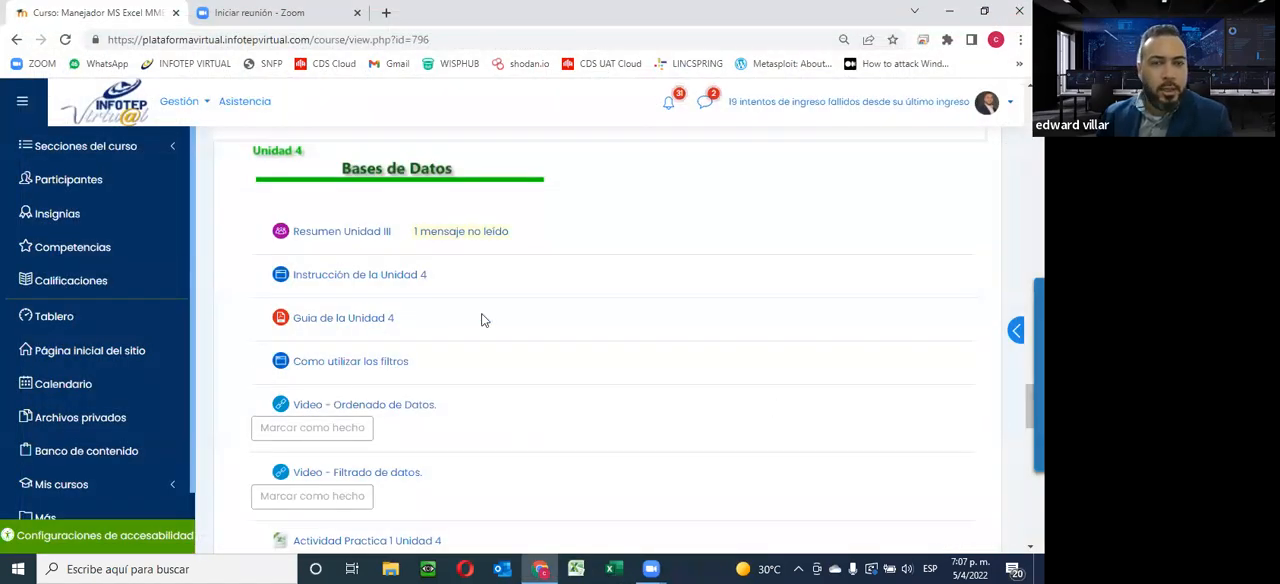
scroll(871, 266, up, 3)
scroll(851, 286, down, 3)
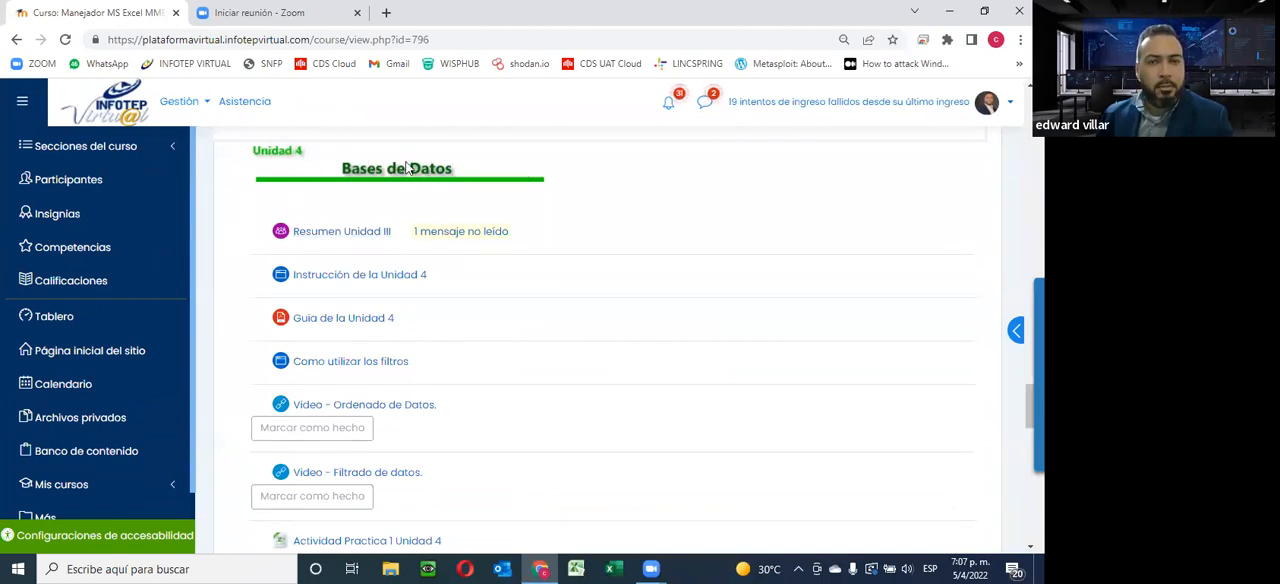
scroll(460, 271, down, 5)
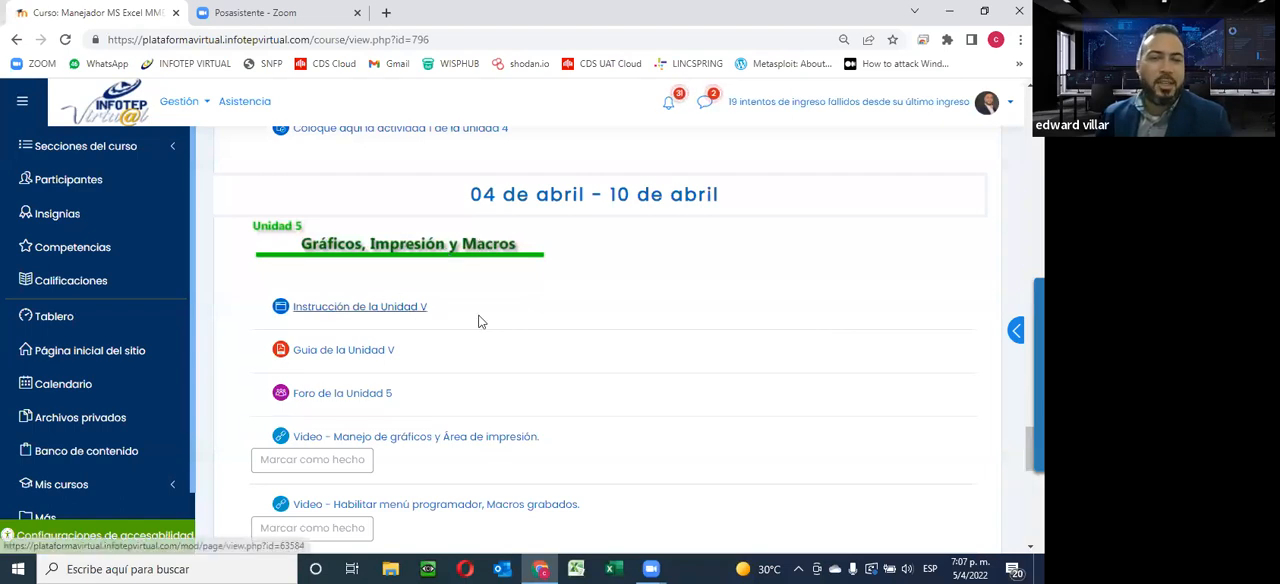
scroll(460, 355, down, 2)
scroll(455, 372, up, 5)
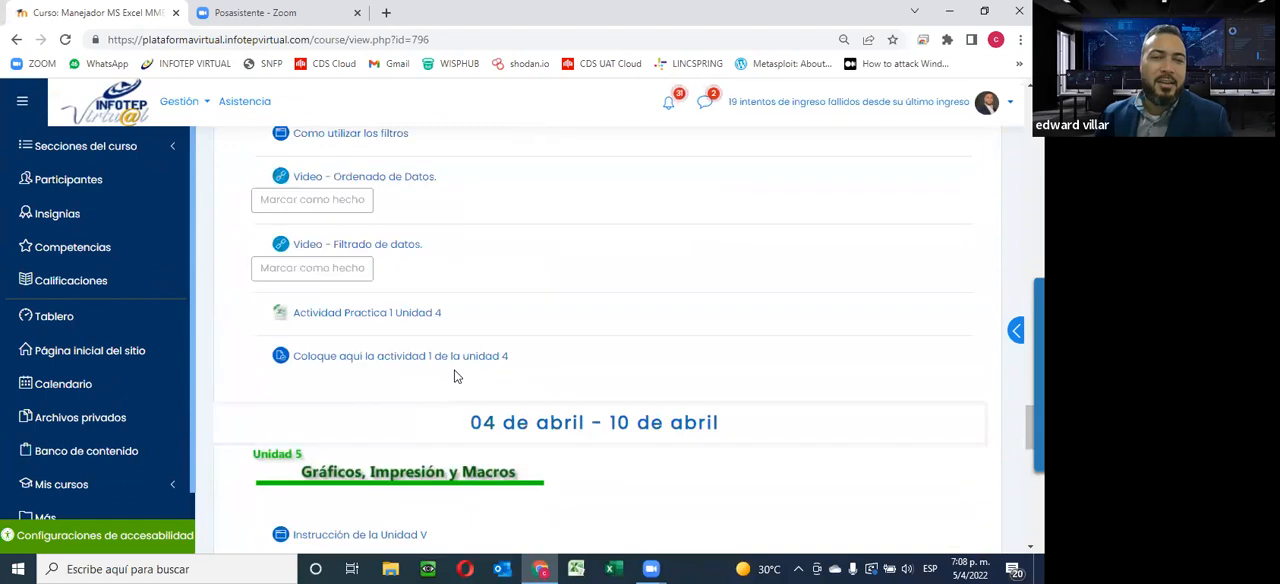
scroll(480, 276, up, 2)
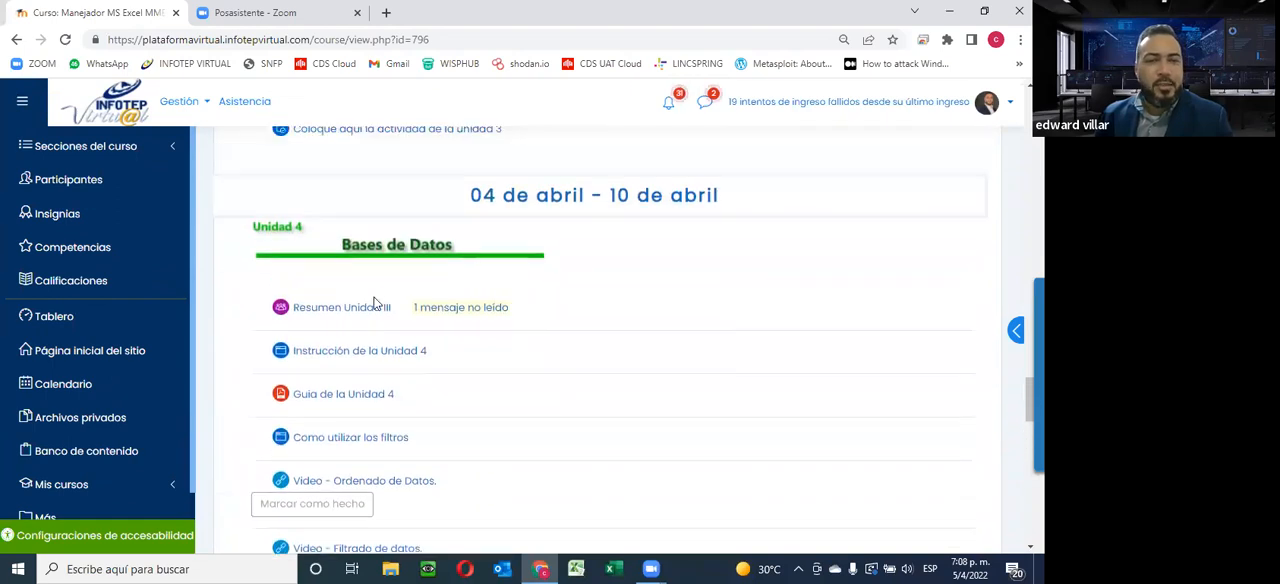
scroll(375, 303, down, 1)
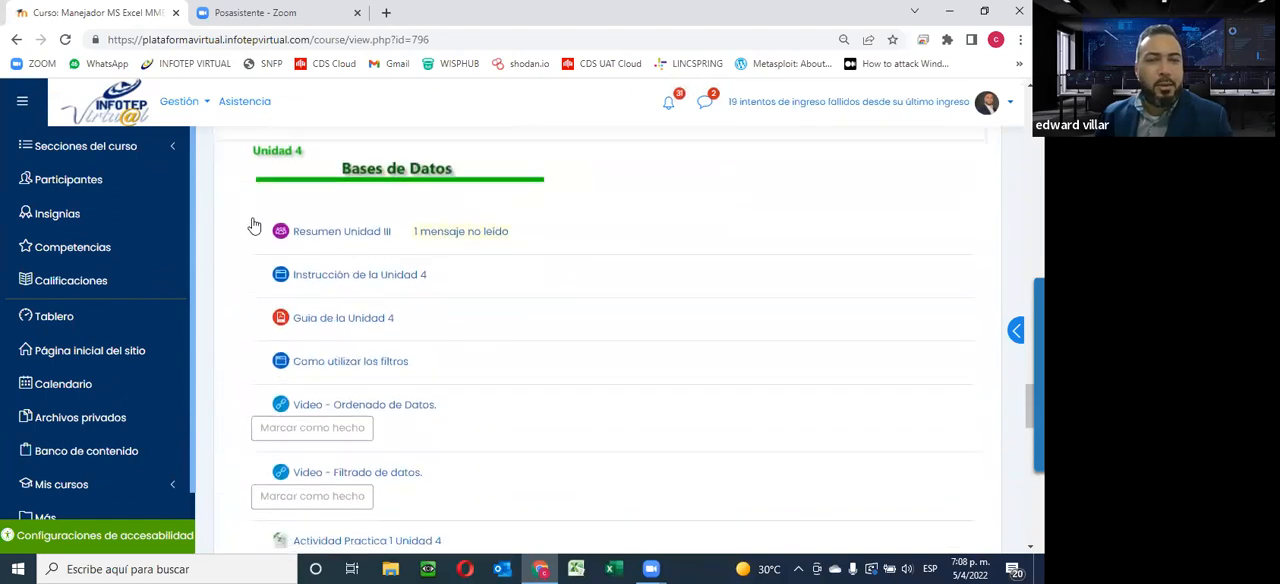
Open "Instrucción de la Unidad 4", "Guia de la Unidad 4" and "Como utilizar los filtros" in separate new browser tabs
right_click(337, 236)
click(738, 210)
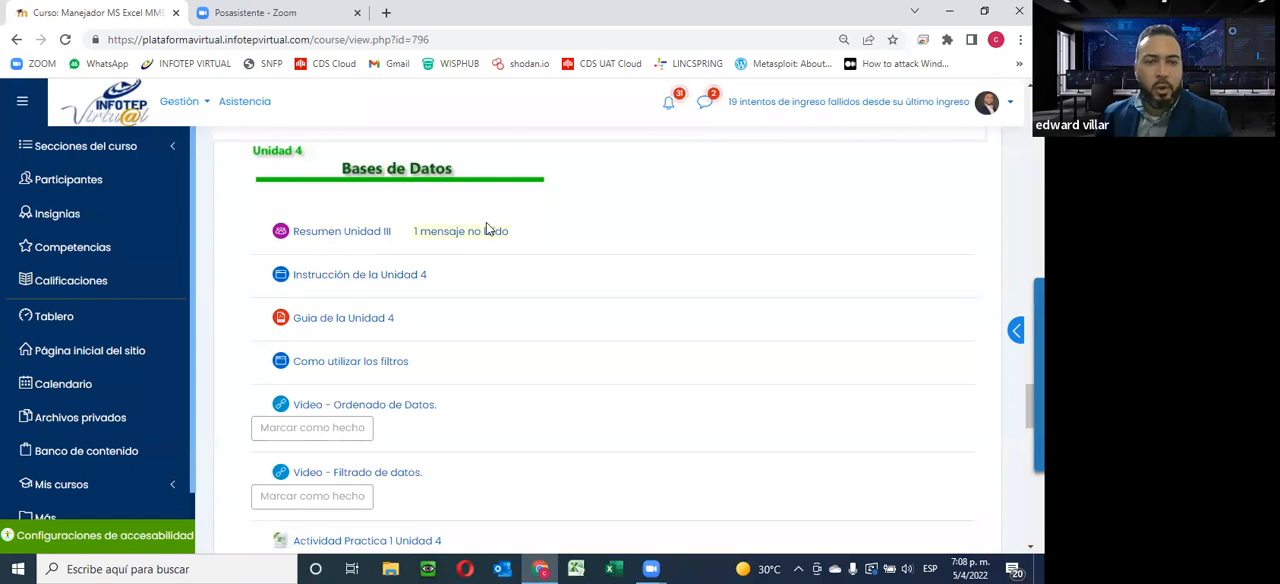
right_click(366, 278)
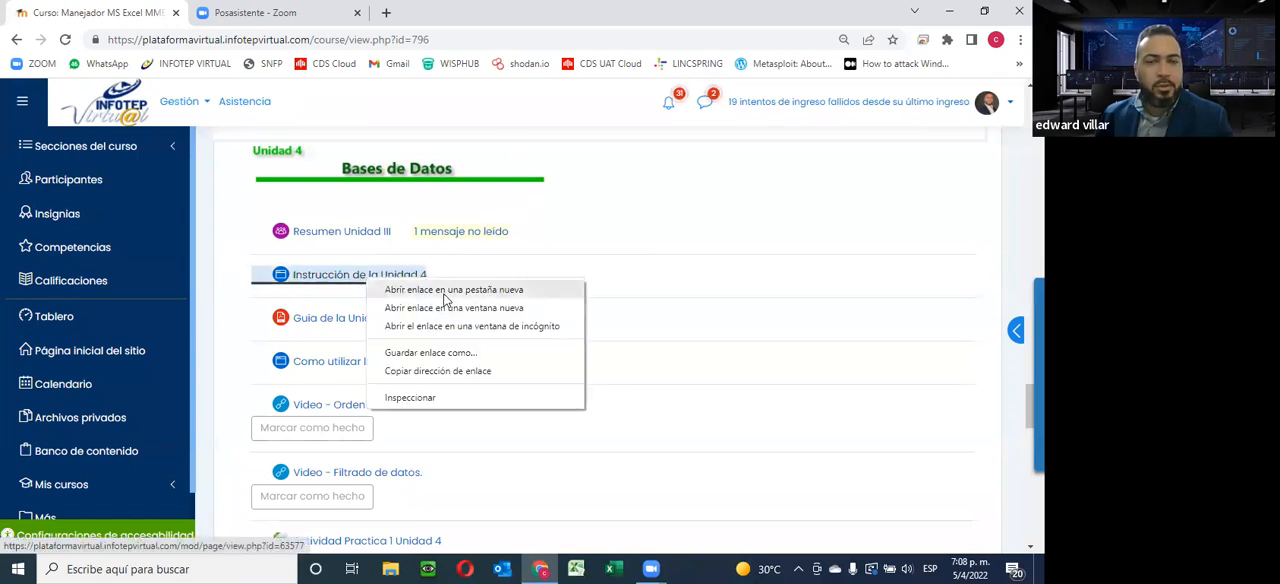
click(470, 291)
right_click(390, 318)
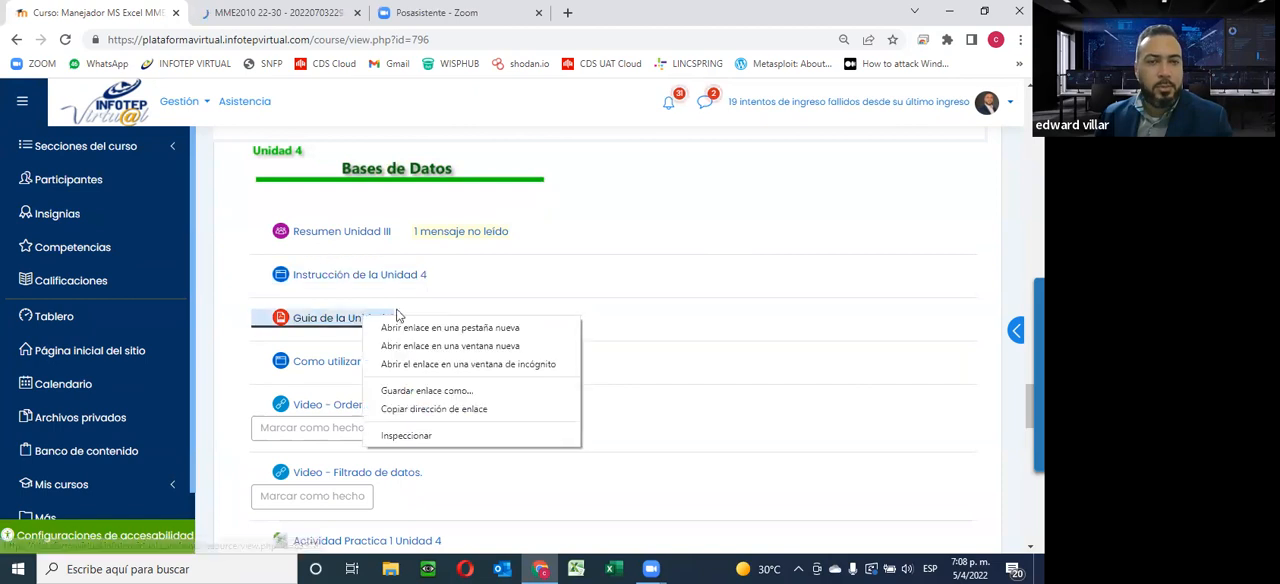
click(426, 329)
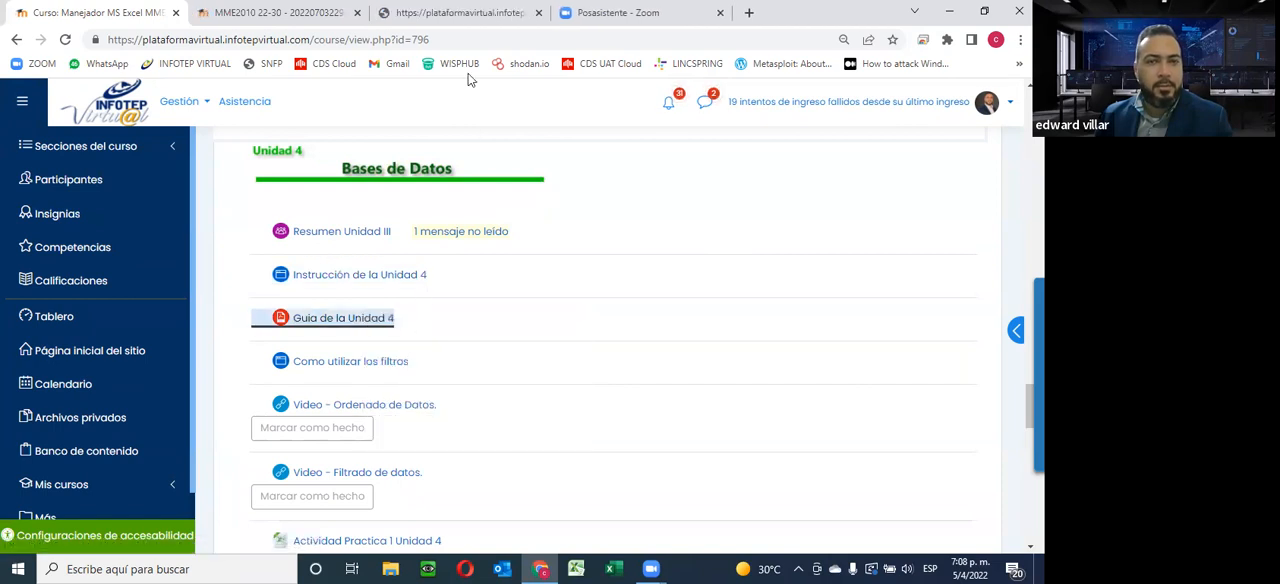
scroll(502, 327, down, 2)
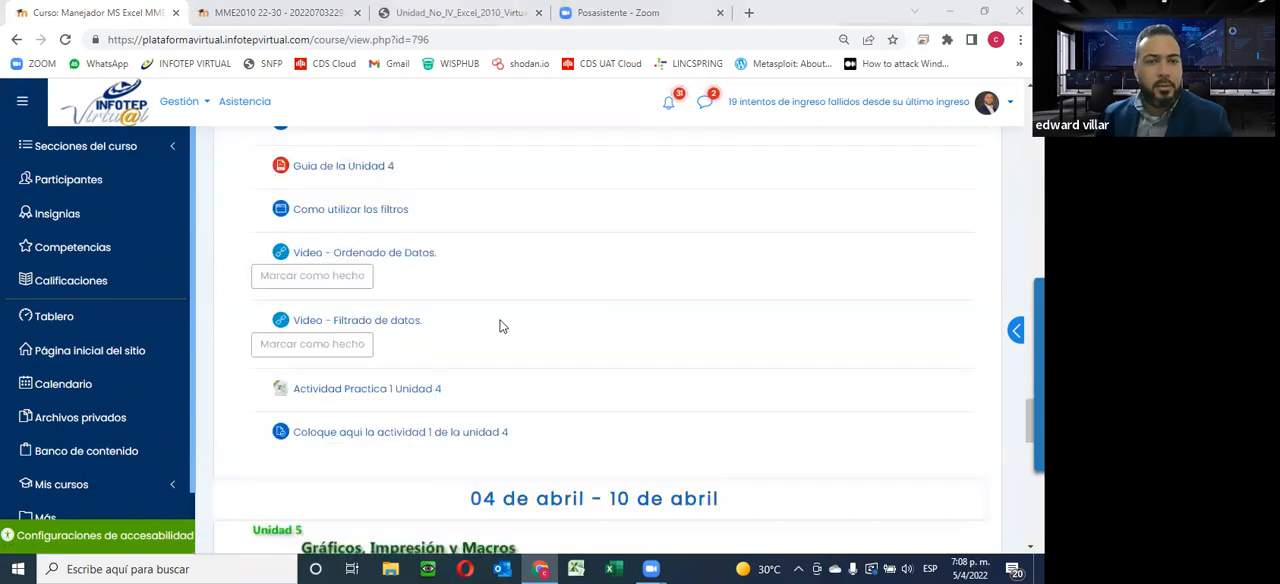
right_click(367, 211)
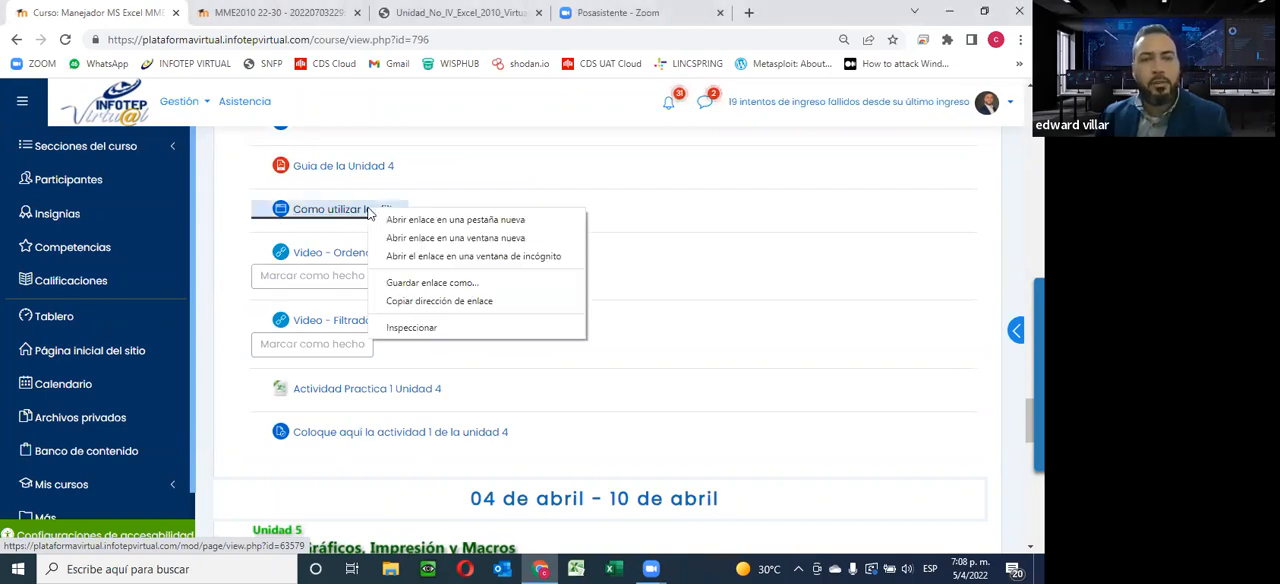
click(405, 221)
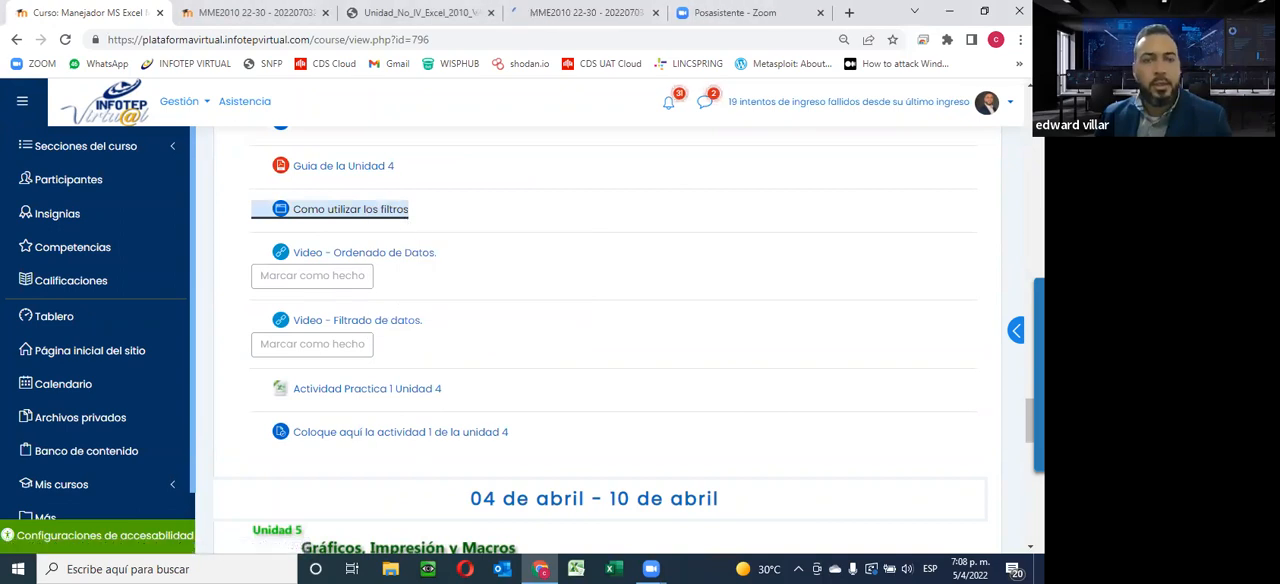
Examine the remaining Unidad 4 resources and read through the "Instrucción de la Unidad 4" page on data tools, filters and pivot tables
scroll(498, 357, up, 2)
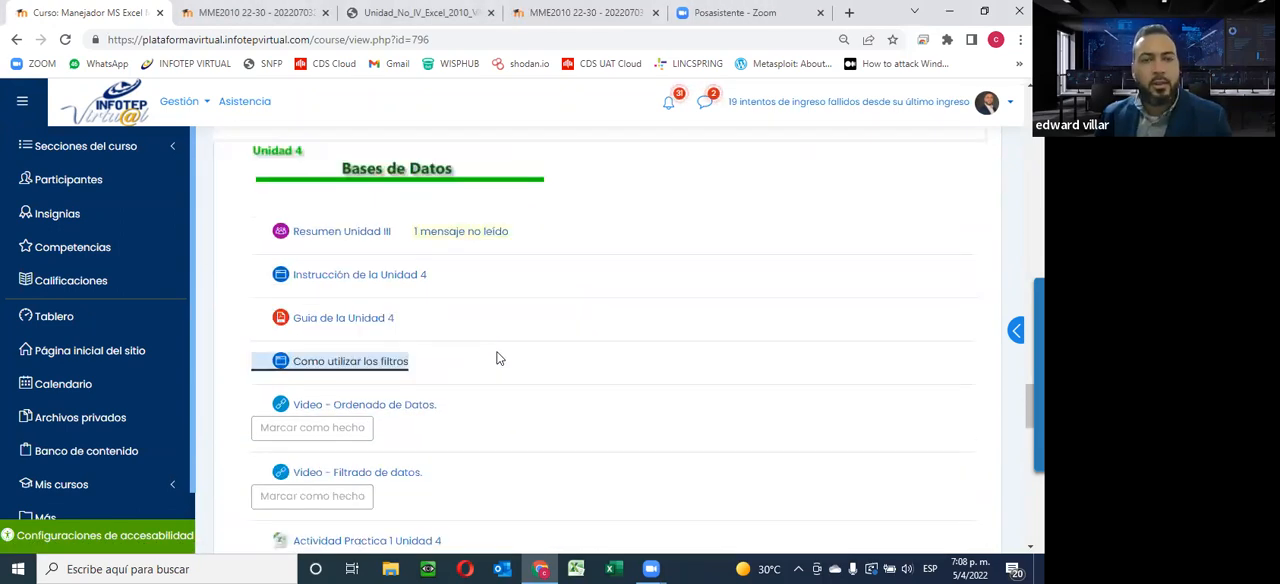
scroll(499, 357, down, 1)
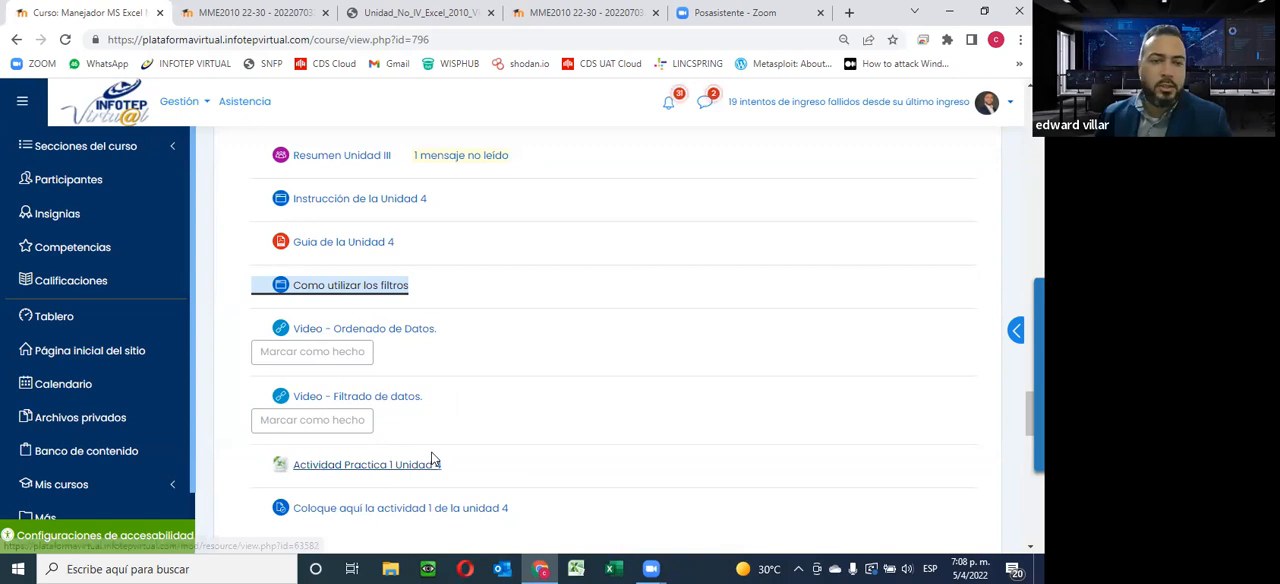
scroll(731, 417, down, 3)
scroll(418, 346, up, 2)
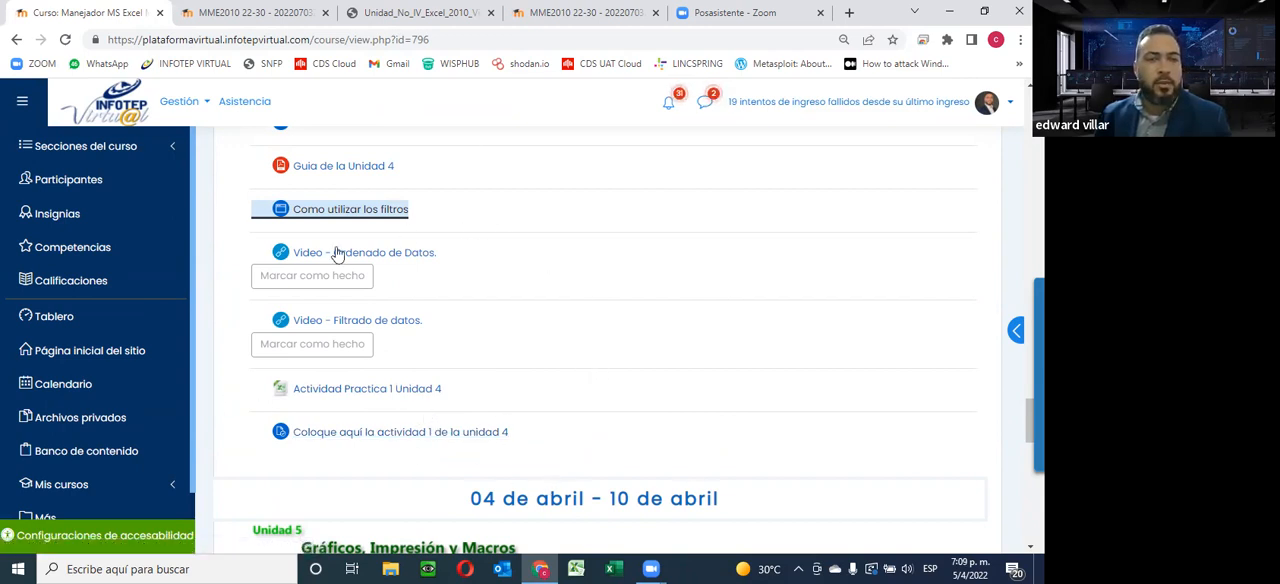
click(218, 15)
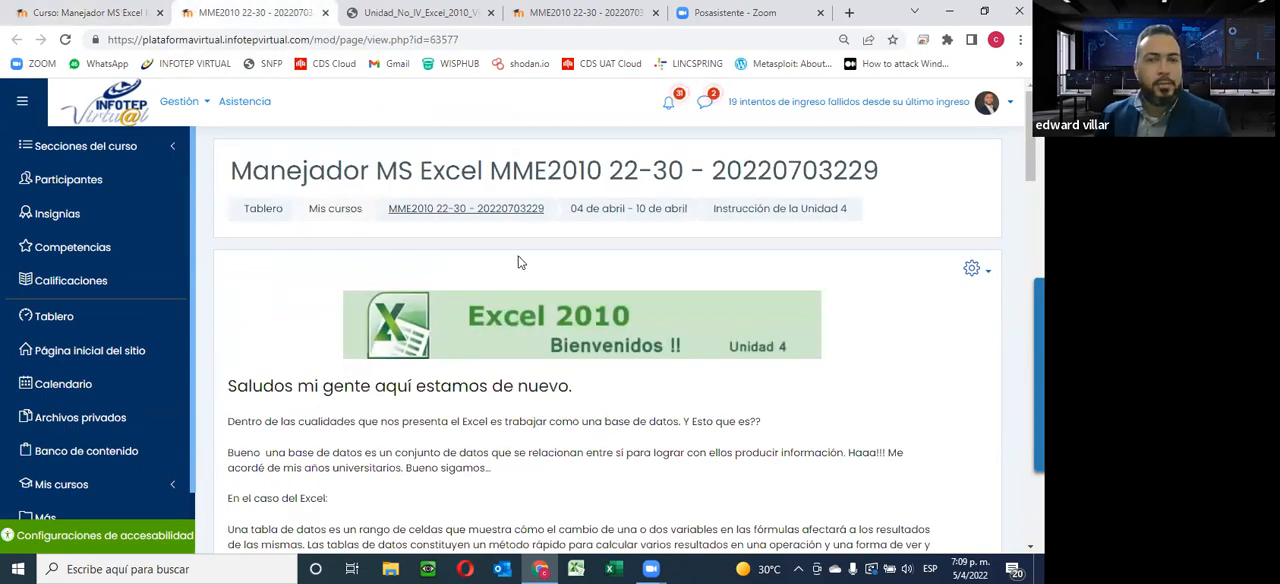
scroll(516, 255, down, 2)
scroll(516, 262, down, 4)
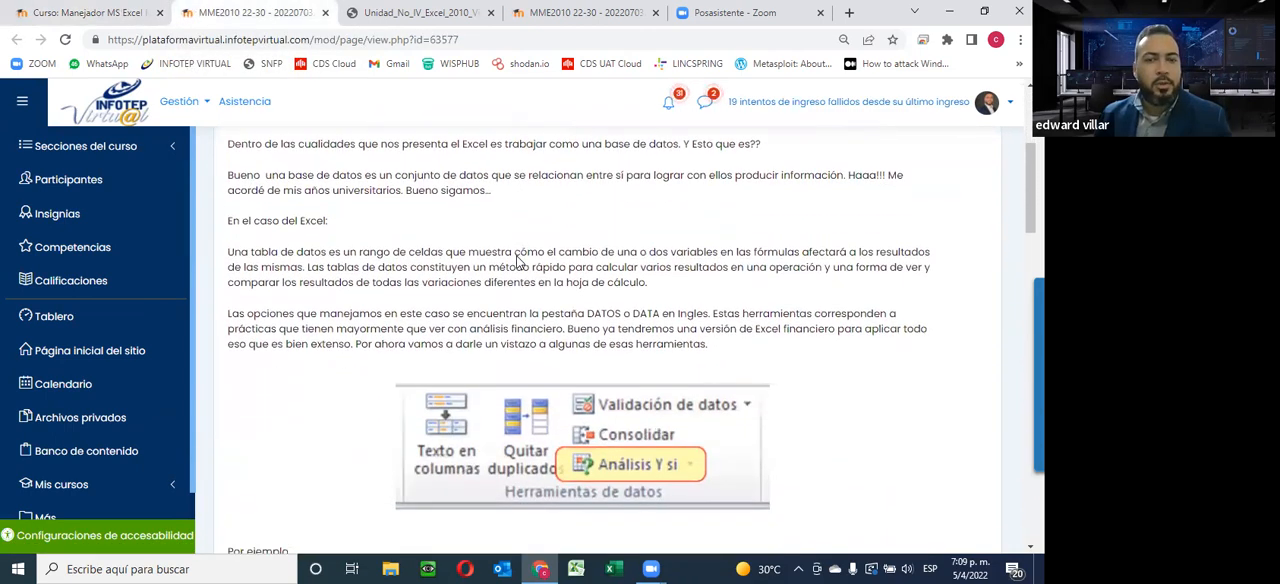
scroll(517, 262, down, 4)
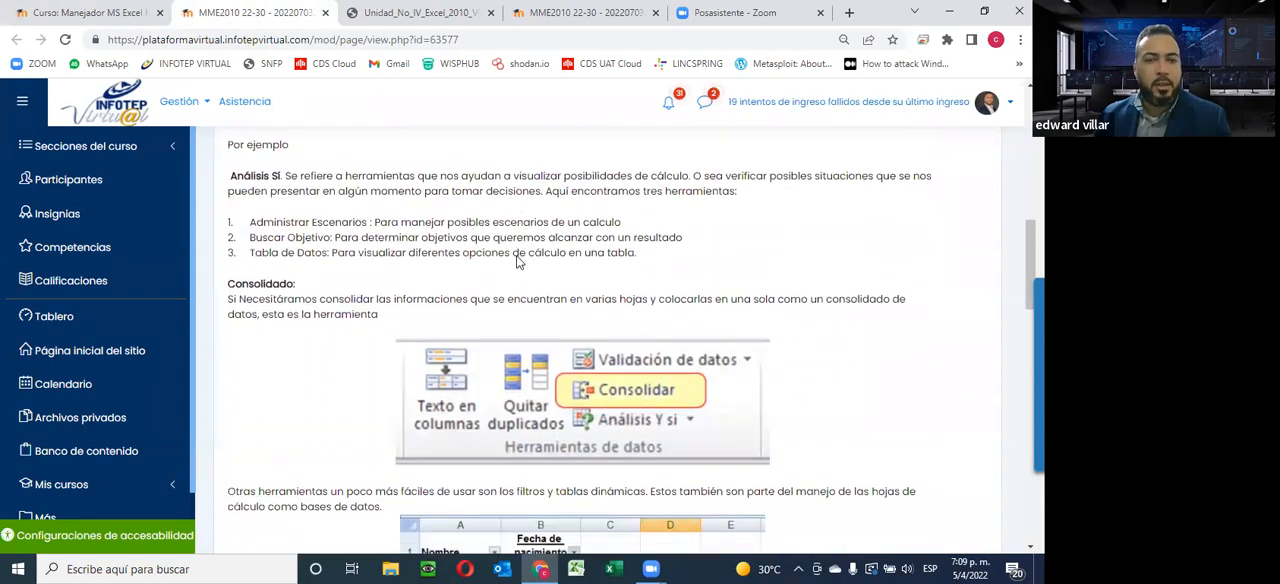
scroll(682, 285, down, 2)
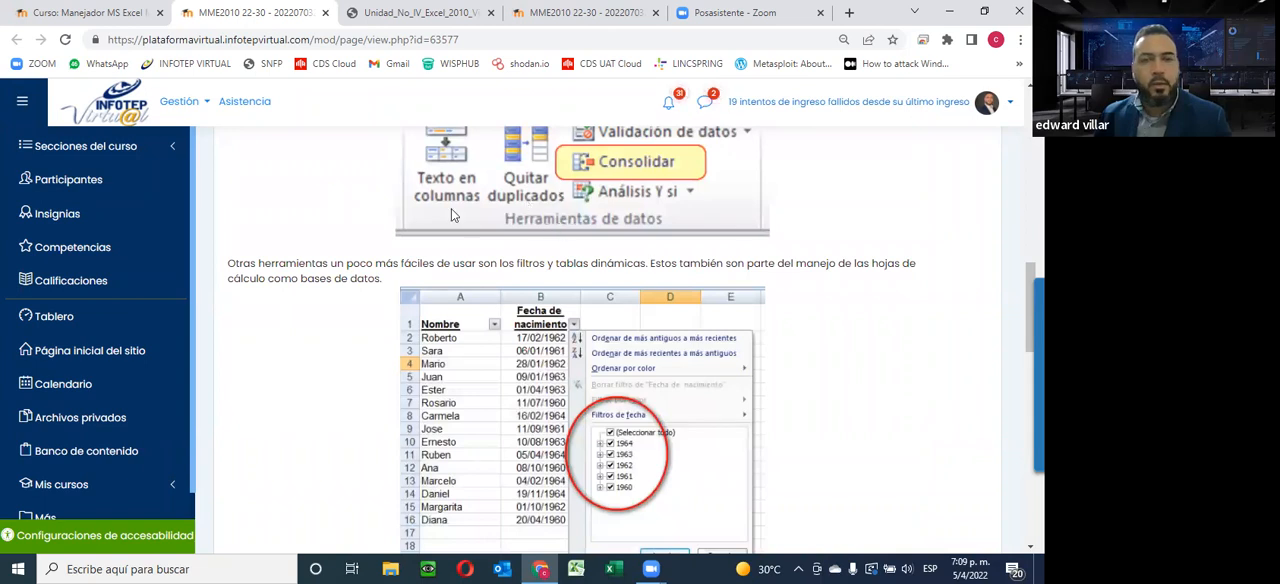
scroll(451, 210, down, 8)
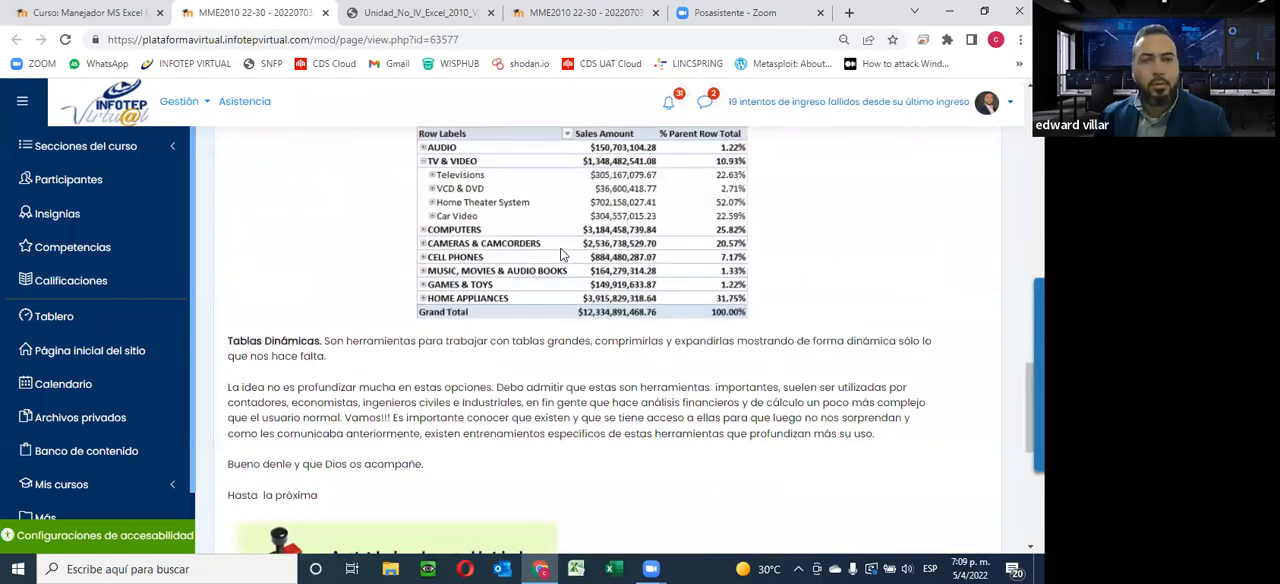
scroll(557, 225, down, 4)
scroll(562, 252, down, 2)
scroll(562, 252, up, 5)
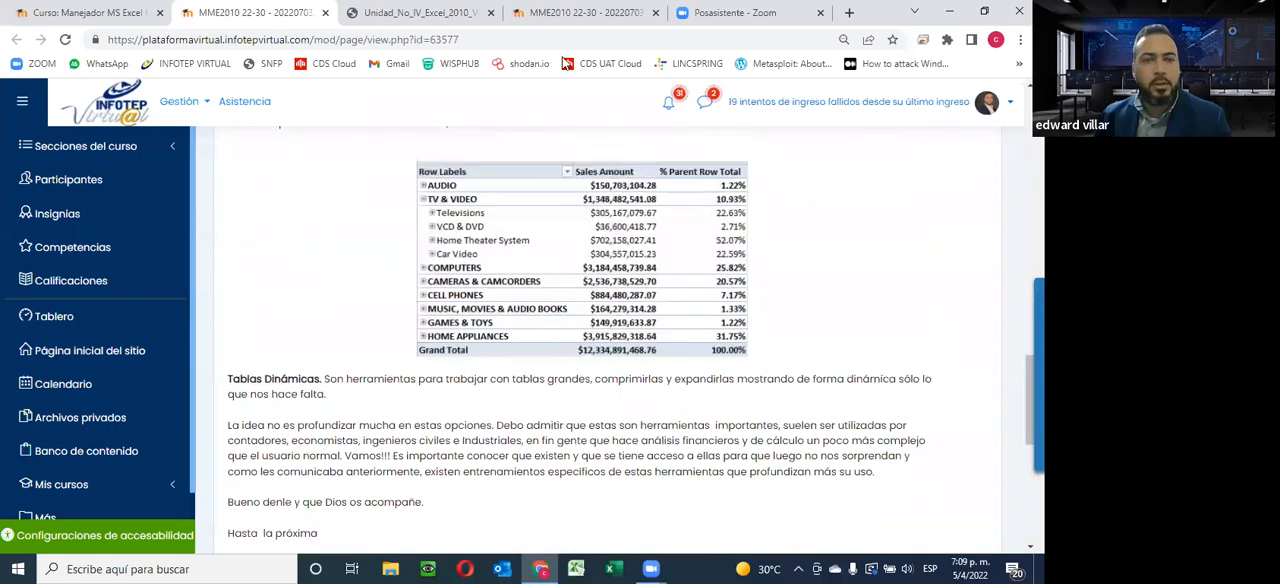
Close the Unidad 4 instruction page and examine the table of contents in the Unidad_No_IV_Excel_2010_Virtual.pdf guide
click(326, 14)
scroll(879, 349, down, 3)
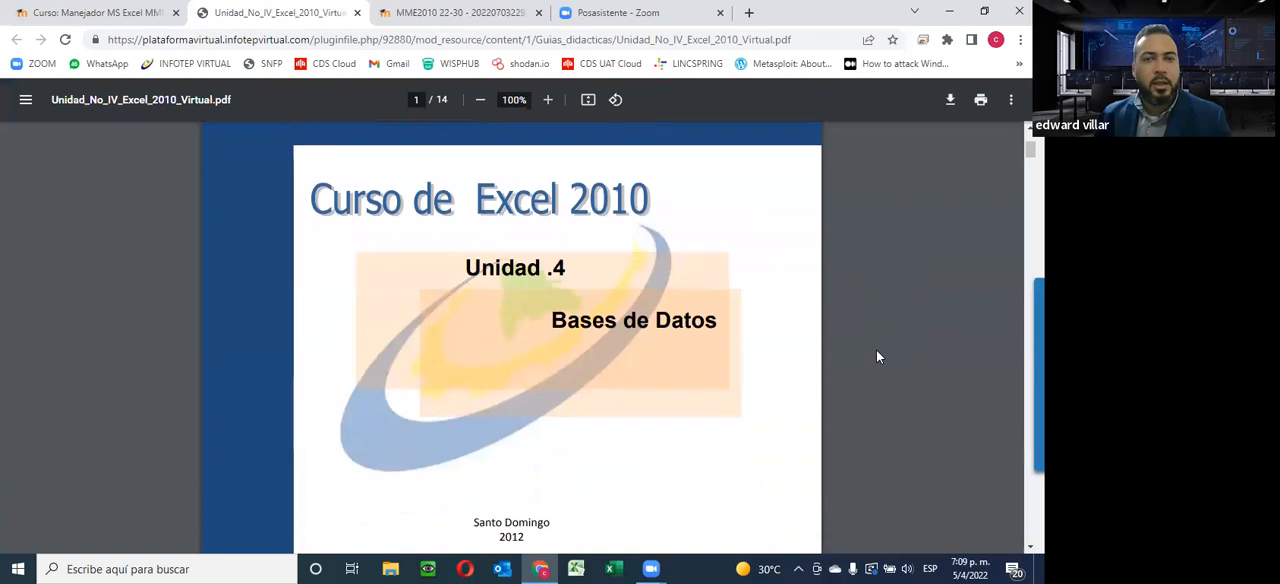
scroll(877, 357, down, 8)
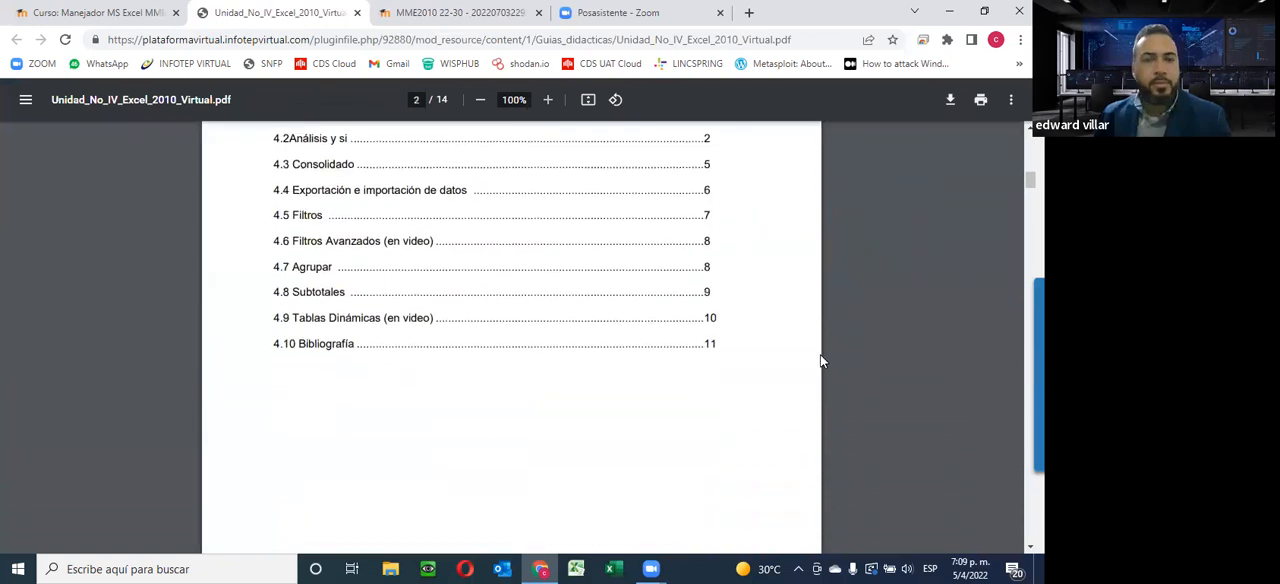
scroll(816, 361, up, 4)
scroll(546, 323, down, 3)
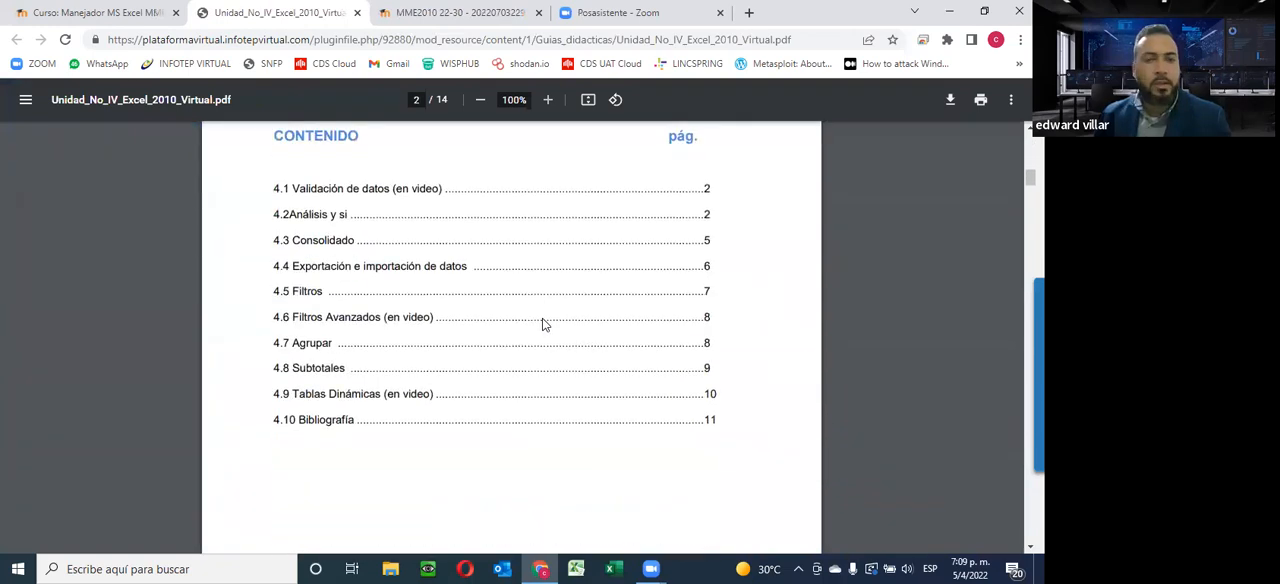
Read the Validación de datos and Análisis y si sections of the Unidad 4 guide and close the PDF
scroll(248, 367, down, 10)
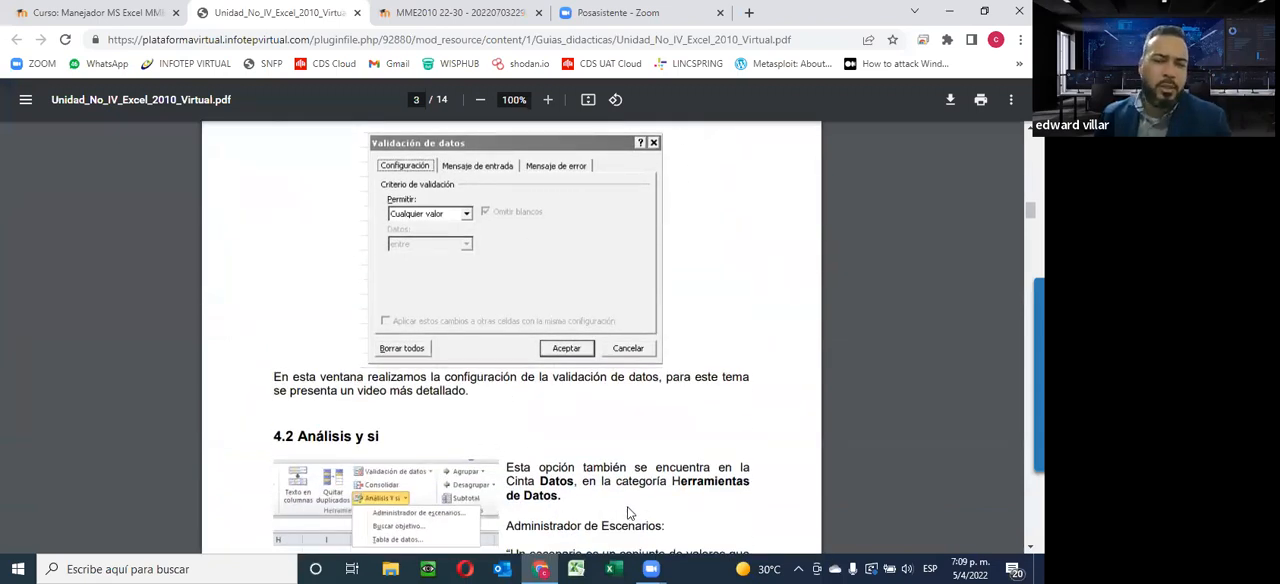
scroll(553, 422, down, 1)
scroll(553, 422, down, 5)
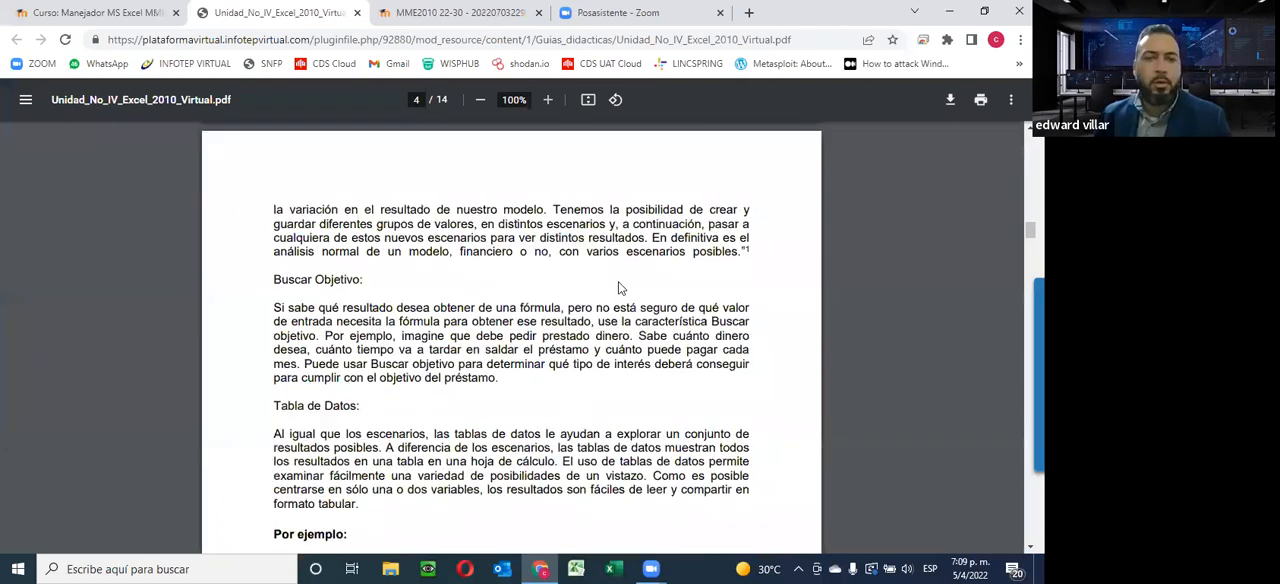
click(358, 14)
Read through the "Como utilizar los filtros" page with its payroll filter example and close it
scroll(800, 383, down, 3)
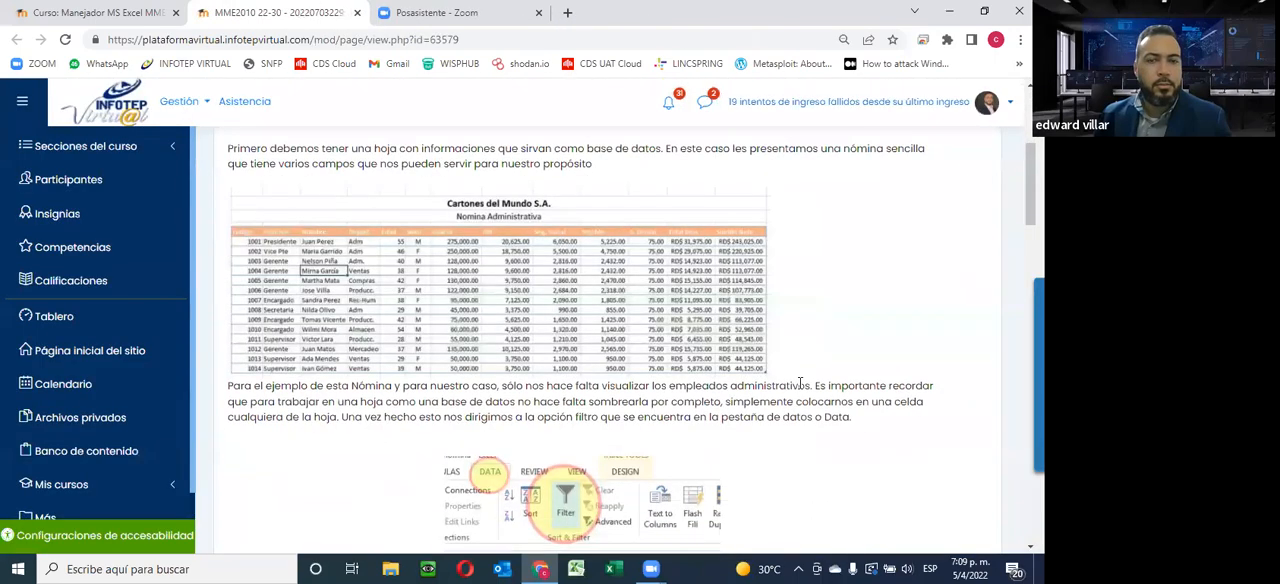
scroll(800, 383, up, 3)
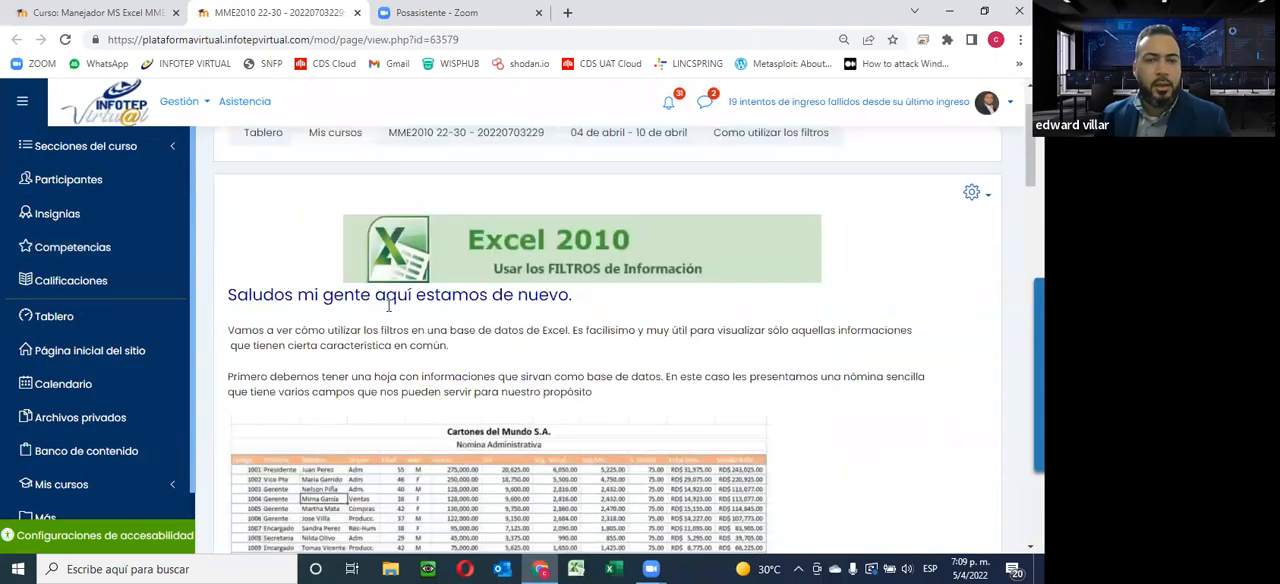
scroll(679, 280, down, 5)
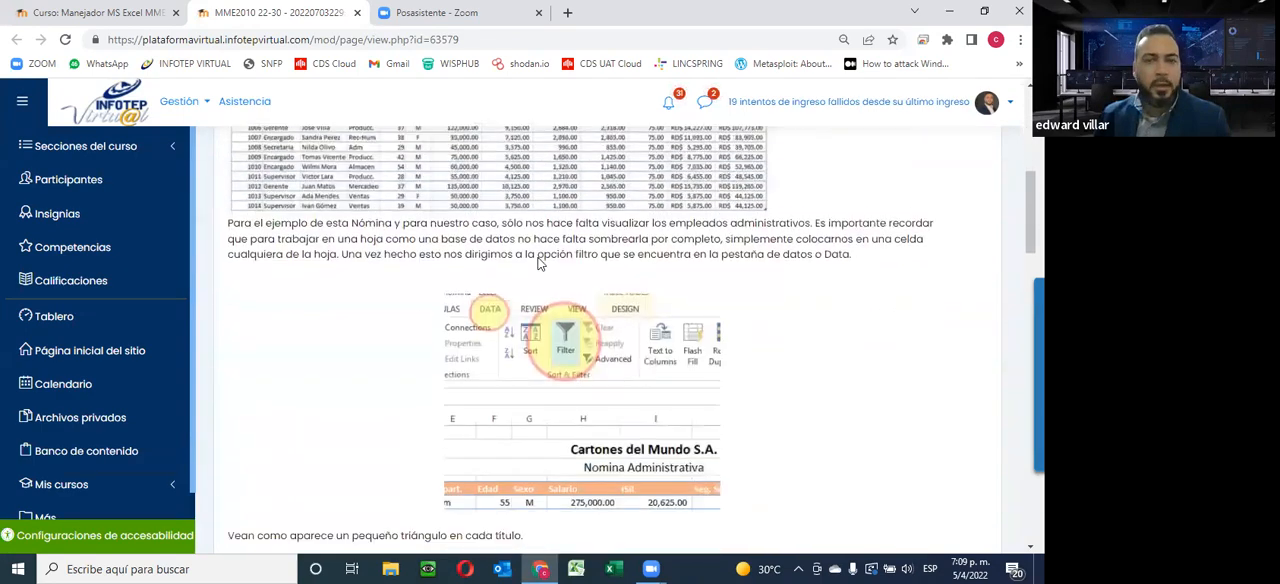
scroll(540, 263, down, 1)
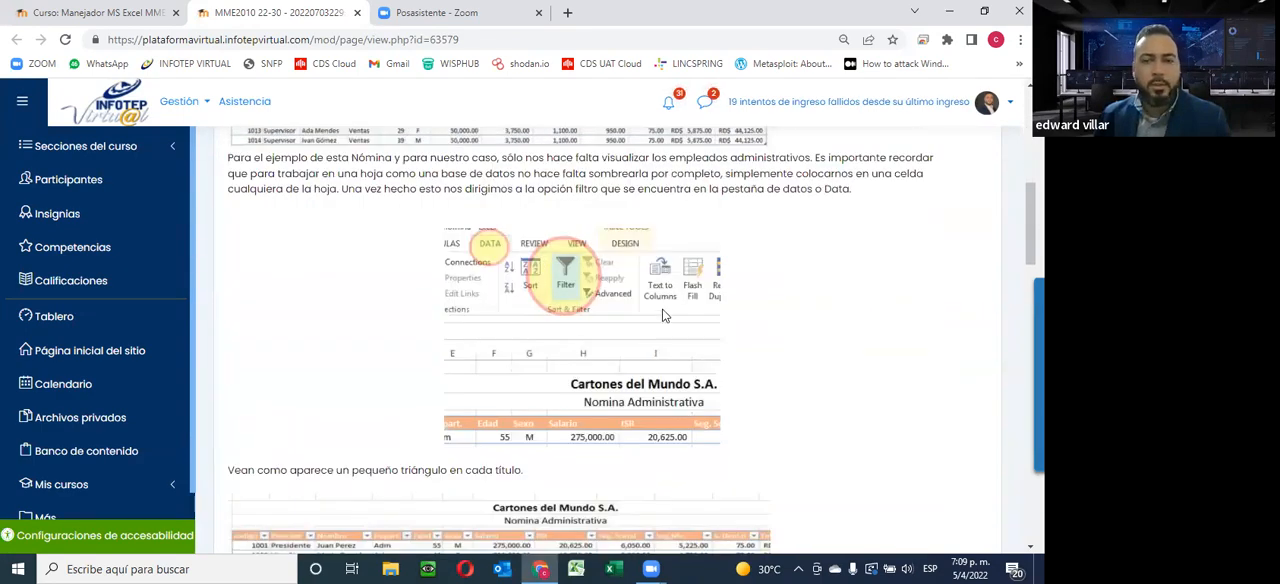
scroll(665, 351, down, 4)
scroll(618, 366, down, 7)
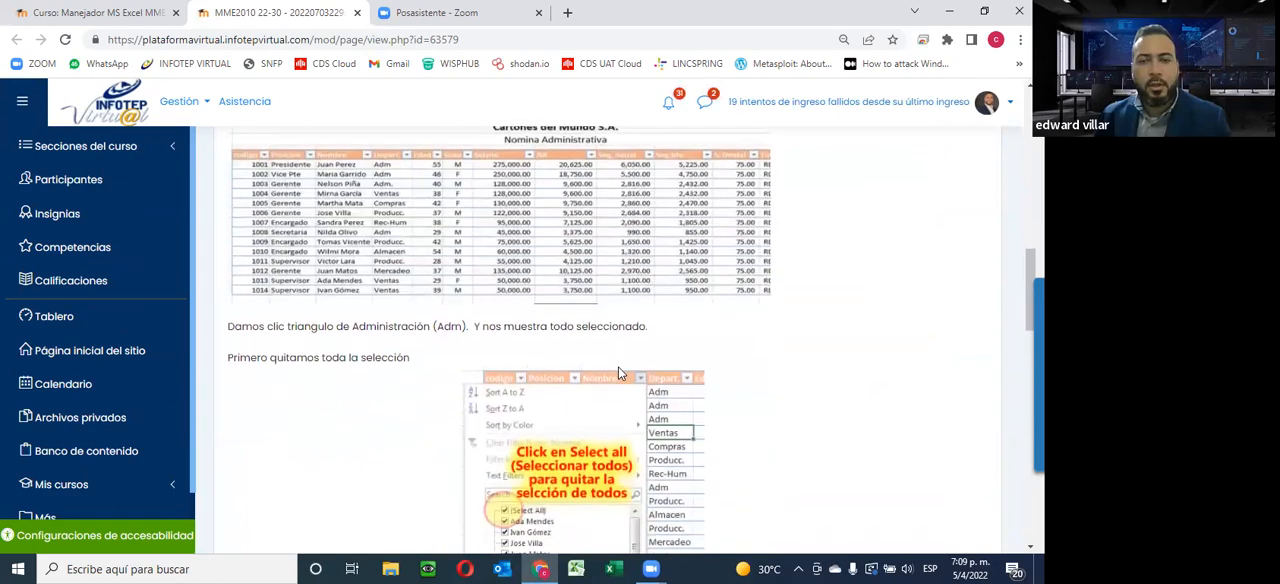
scroll(618, 369, down, 9)
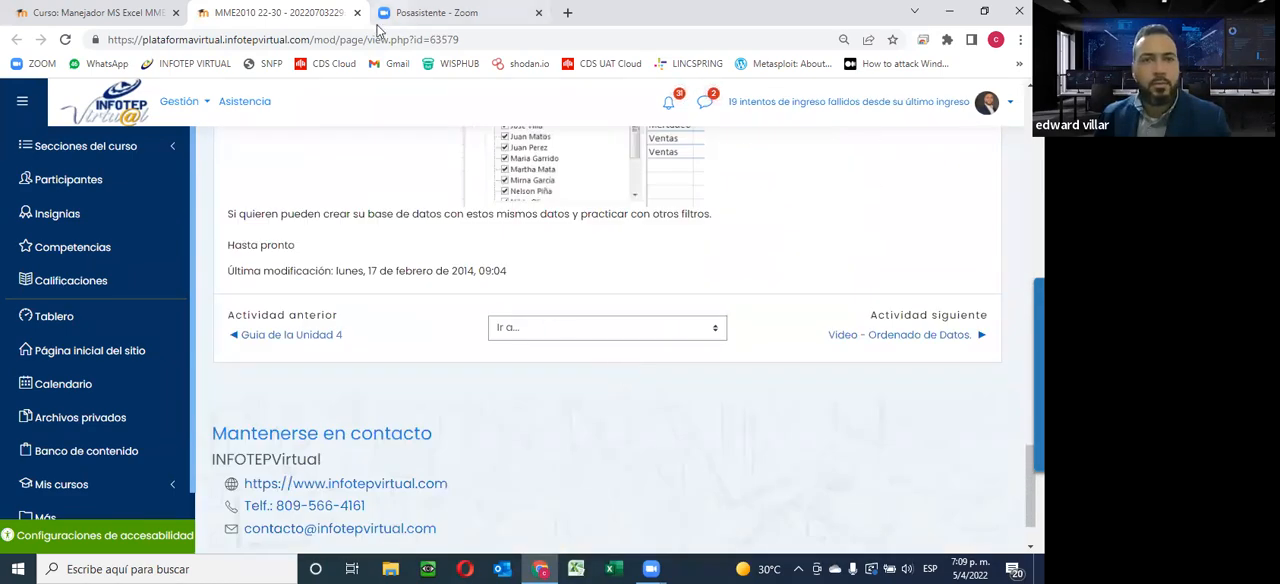
scroll(403, 221, up, 4)
scroll(403, 221, up, 18)
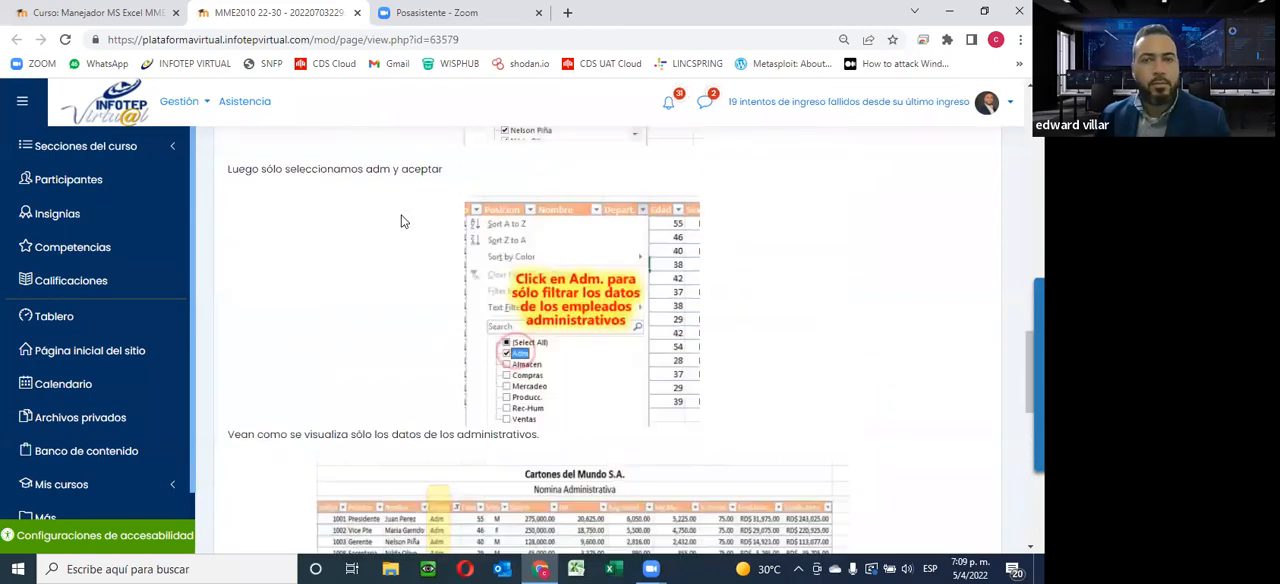
click(357, 12)
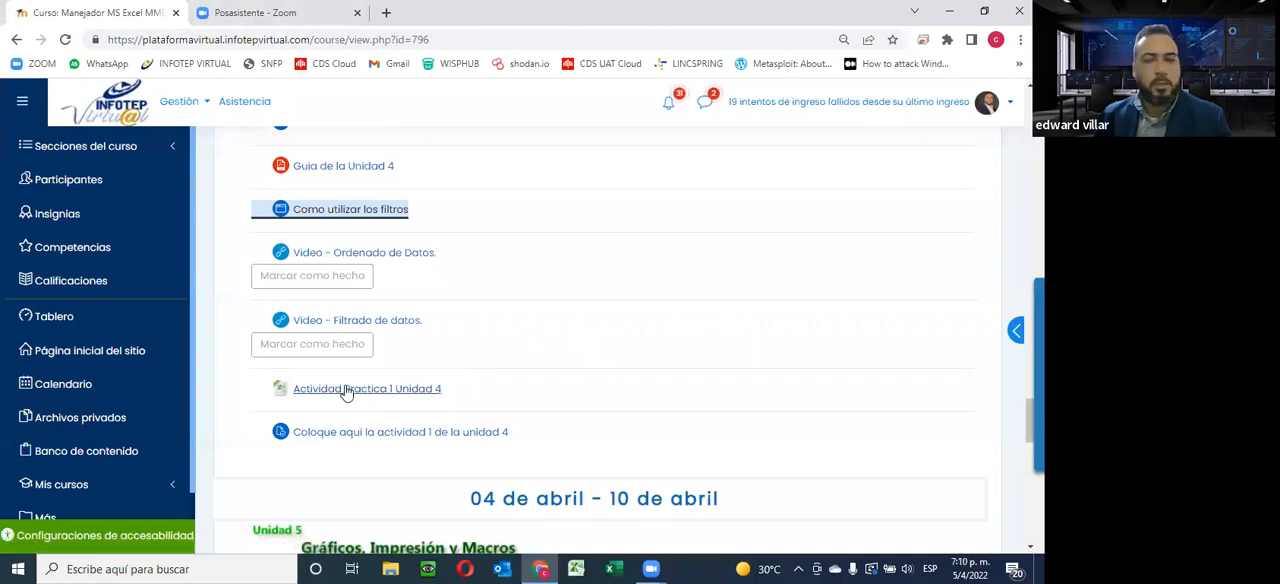
Open "Actividad Practica 1 Unidad 4" from the course page in Excel and review the tasks on sheets Ordenado 1, Ordenado 2 and Ordenado 3
click(395, 398)
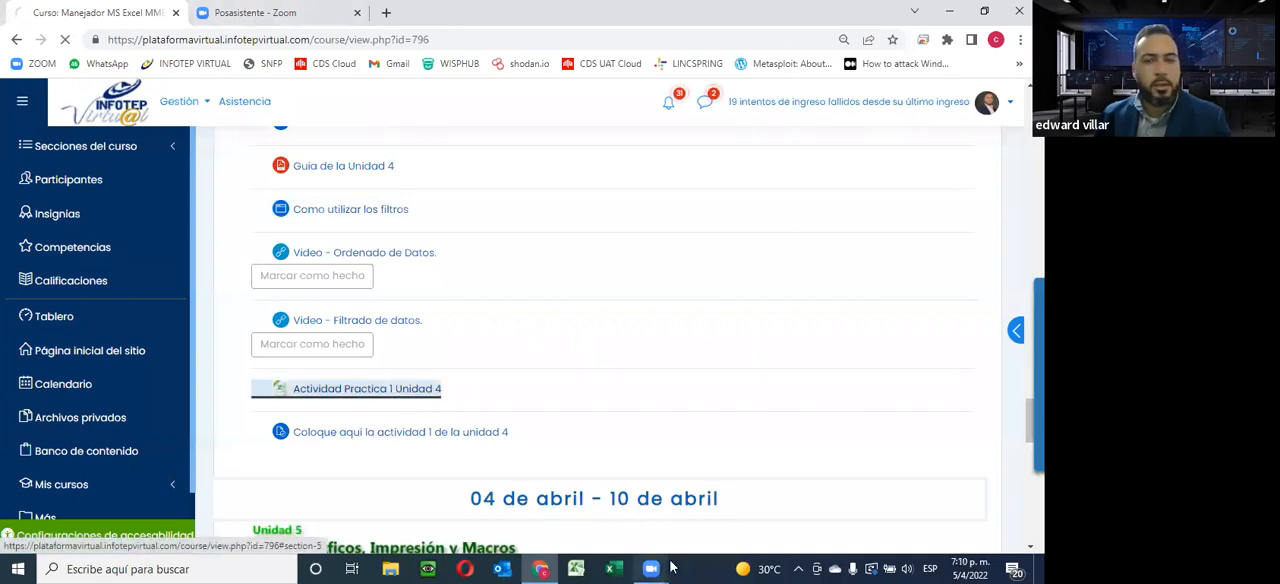
click(622, 567)
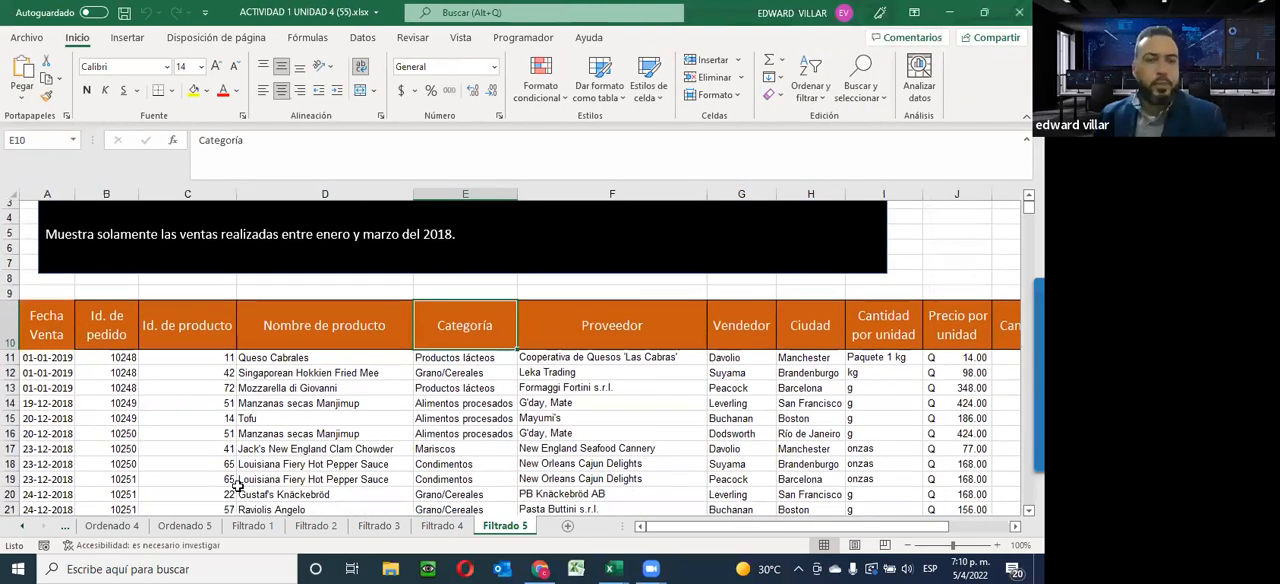
click(20, 527)
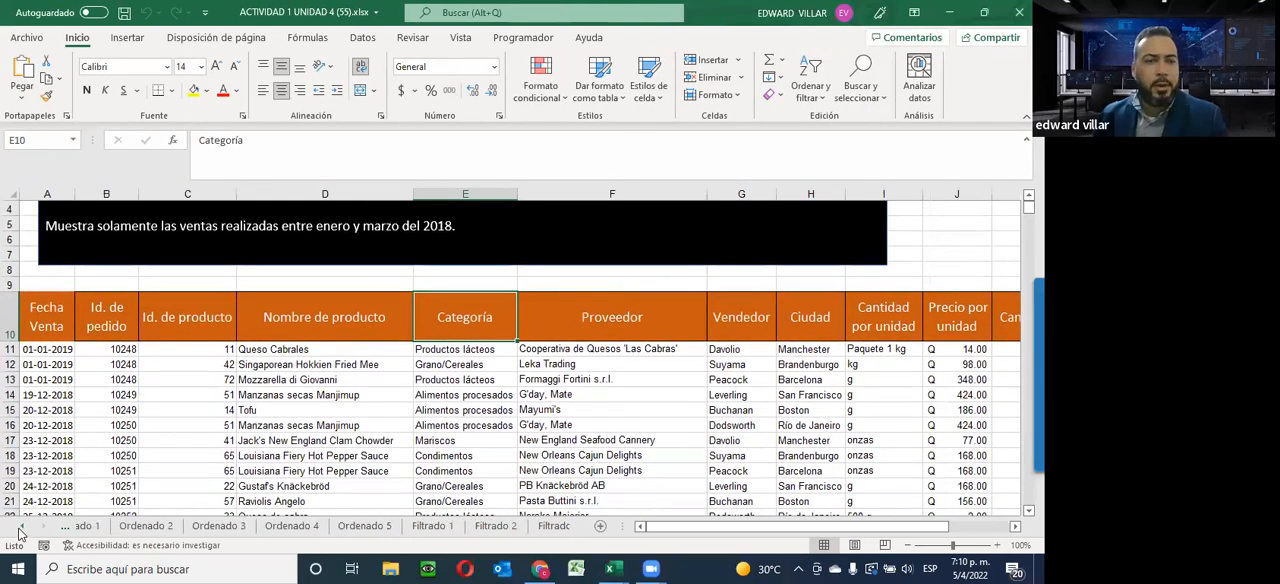
click(118, 528)
click(186, 527)
click(258, 527)
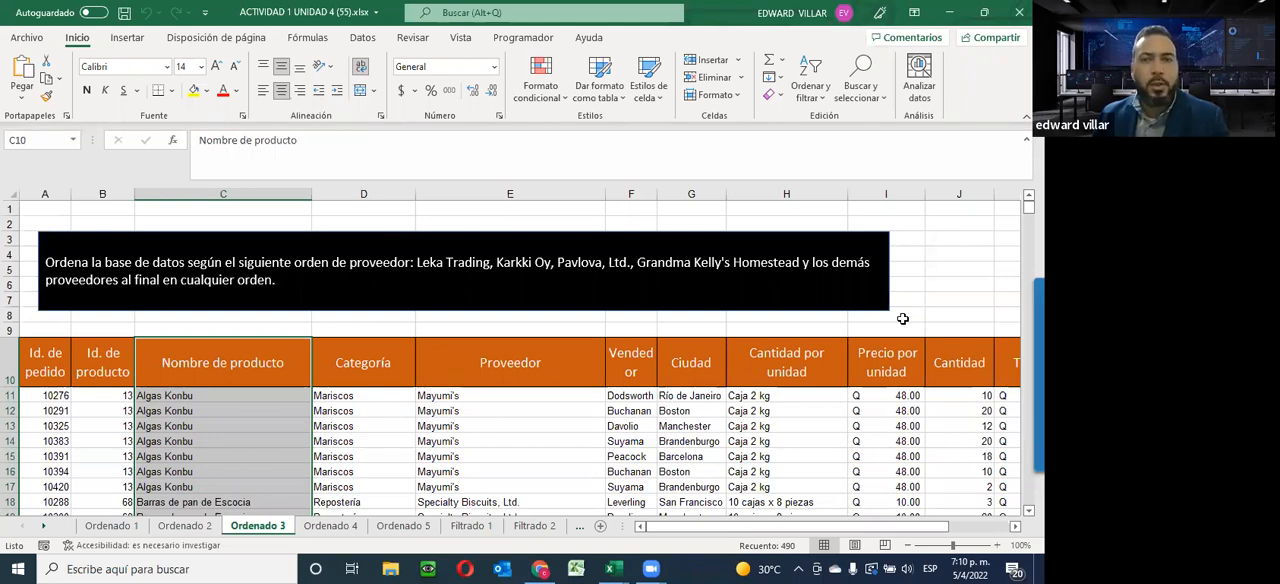
click(622, 168)
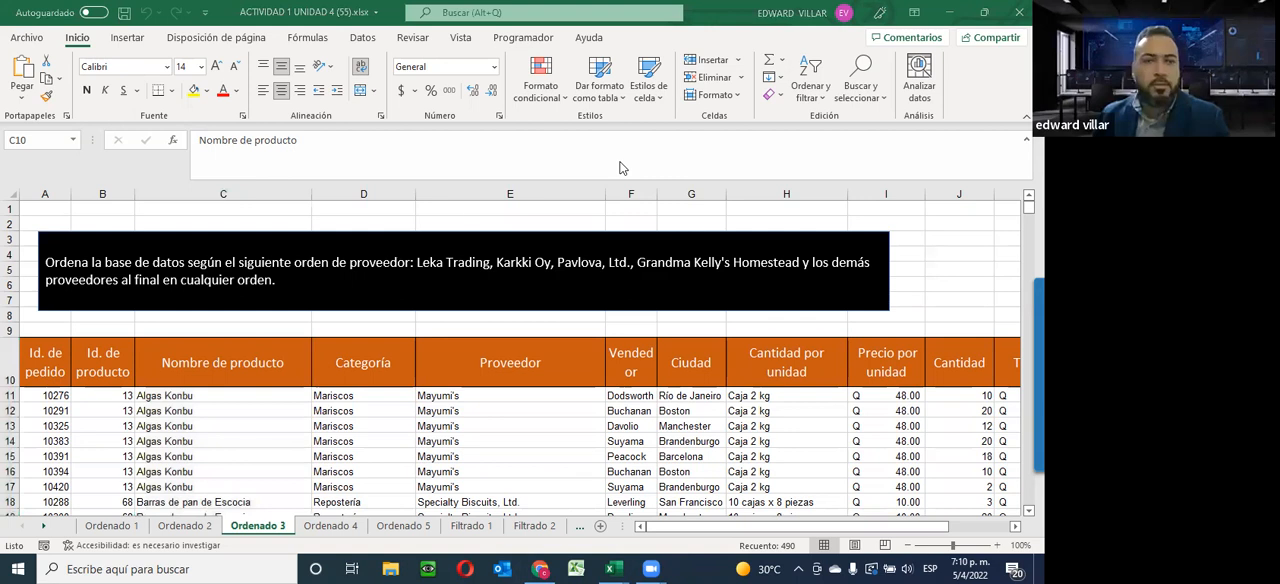
Return to the Ordenado 1 sheet and examine where Excel offers its sorting and filtering commands
click(112, 525)
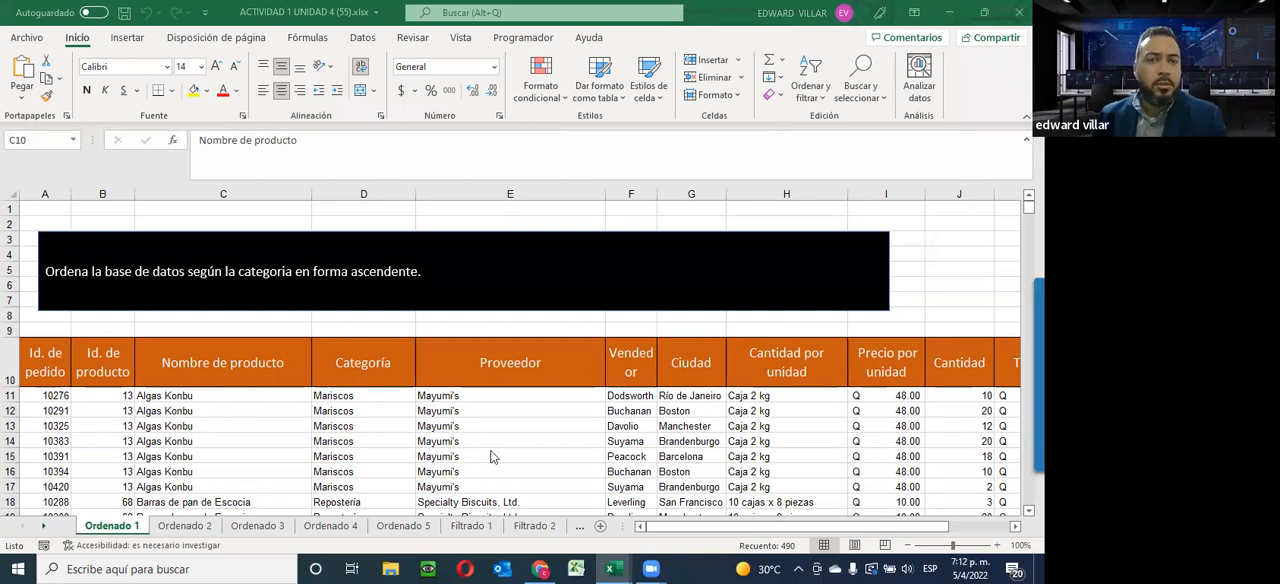
scroll(449, 456, down, 3)
scroll(449, 456, up, 3)
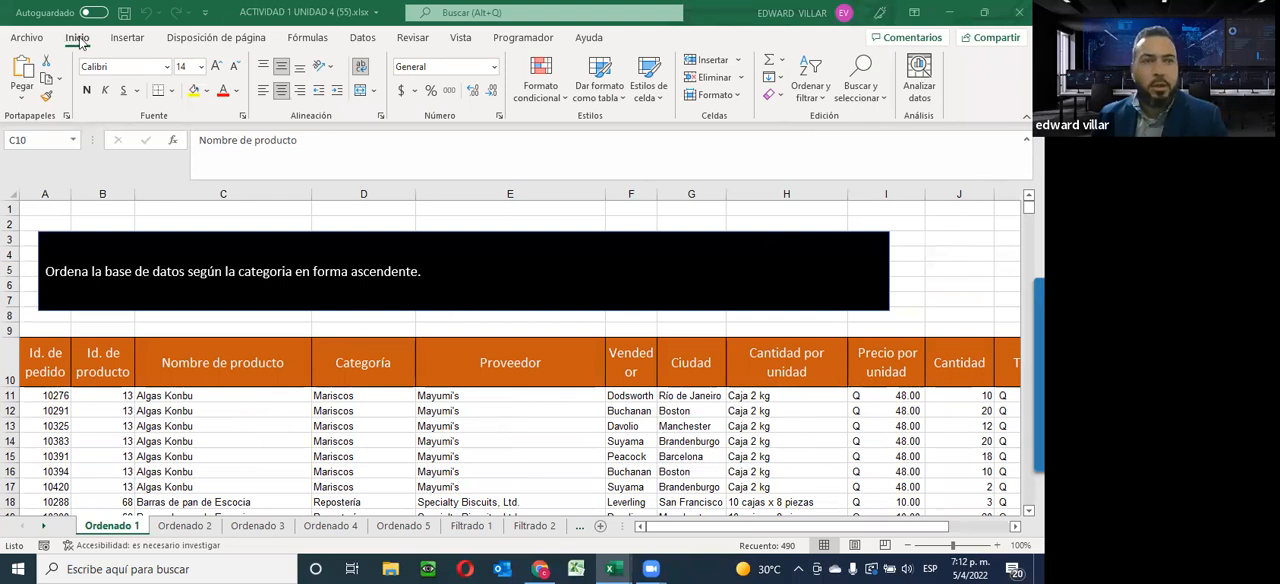
click(824, 102)
click(822, 98)
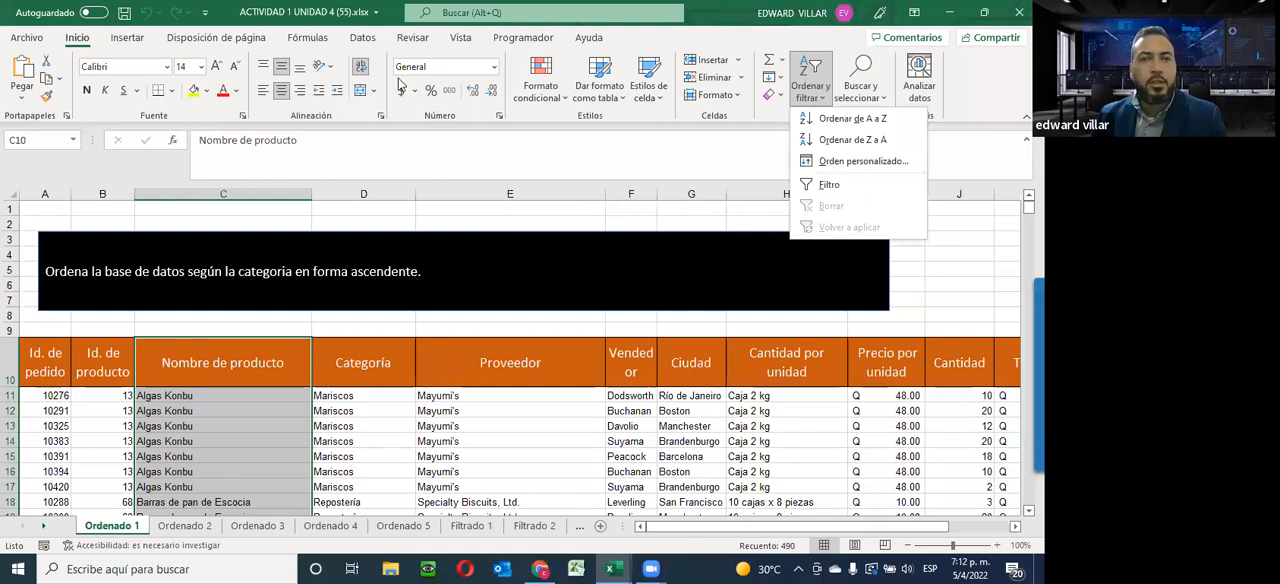
click(359, 40)
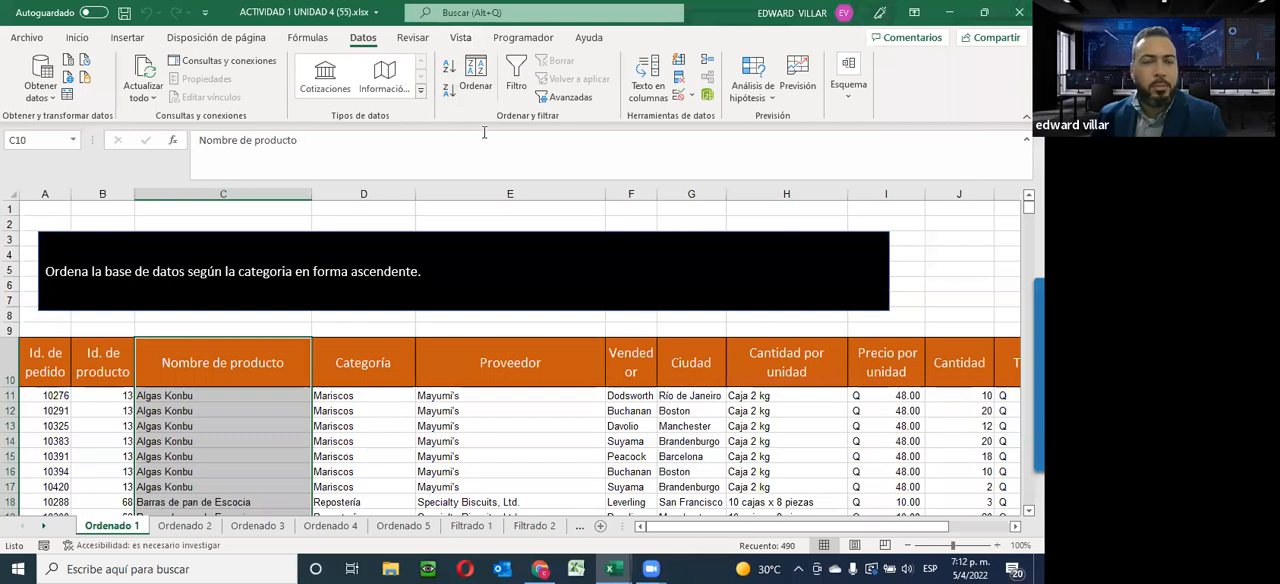
click(82, 37)
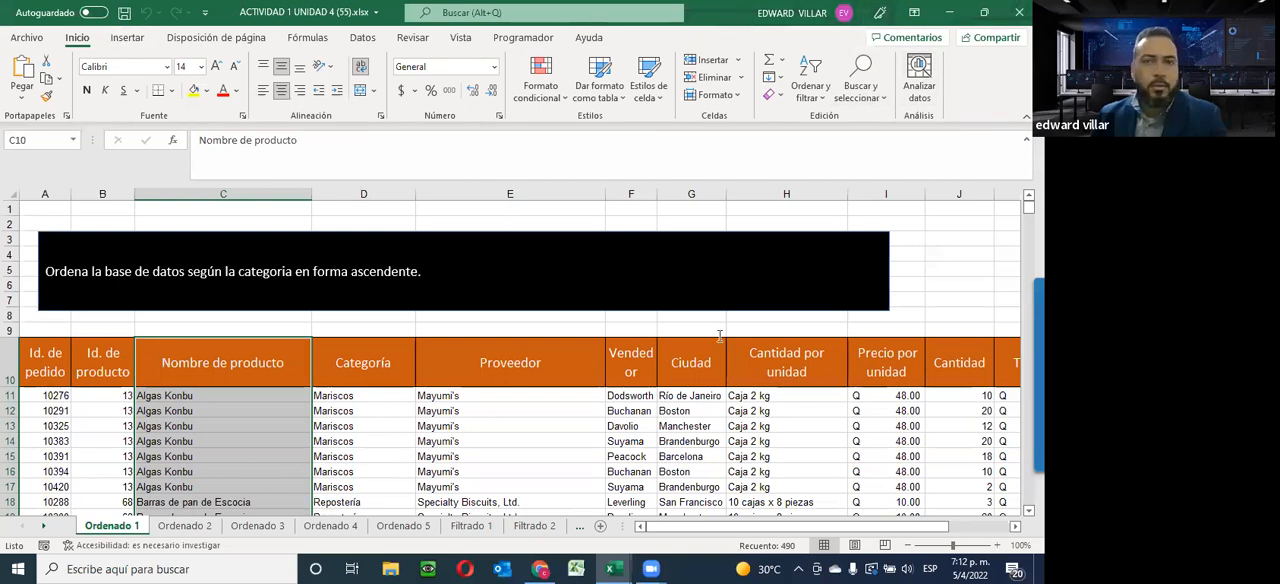
Select all Categoría entries in D11:D499 on the Ordenado 1 sheet and look over the selected data
scroll(500, 354, down, 4)
scroll(383, 302, up, 4)
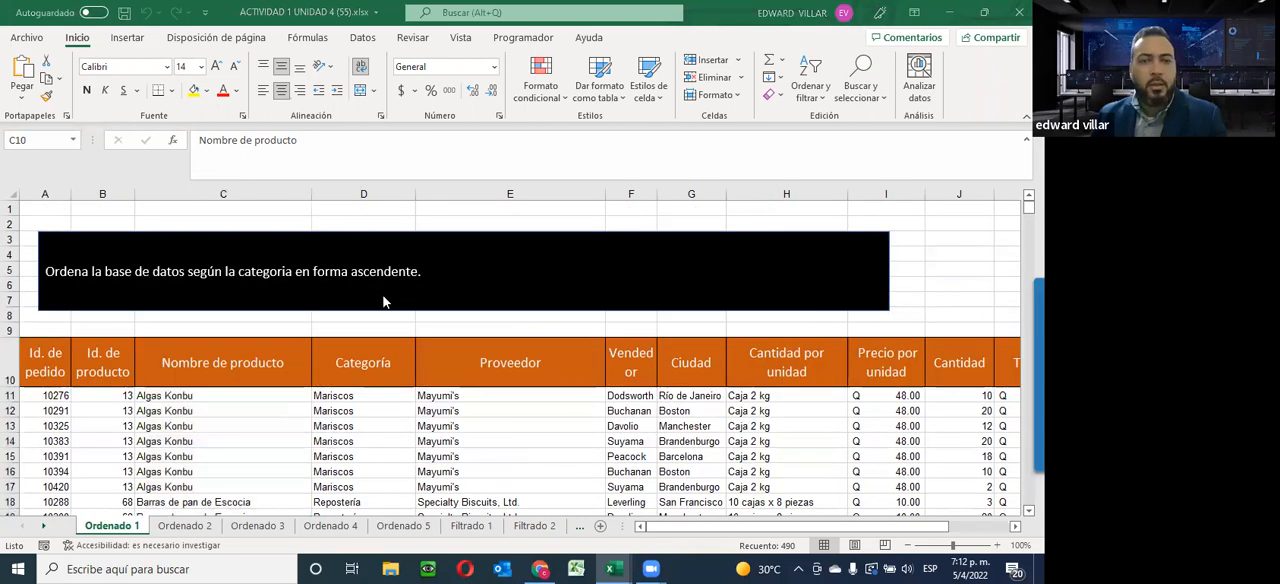
key(ctrl+shift+Down)
click(320, 393)
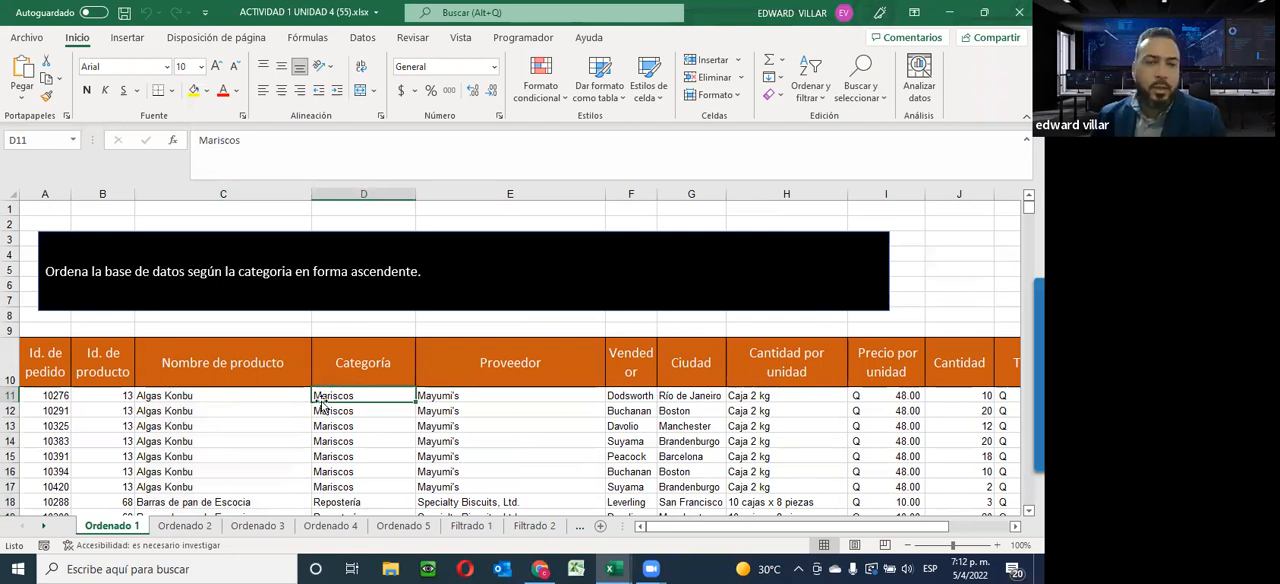
drag(342, 395, 352, 467)
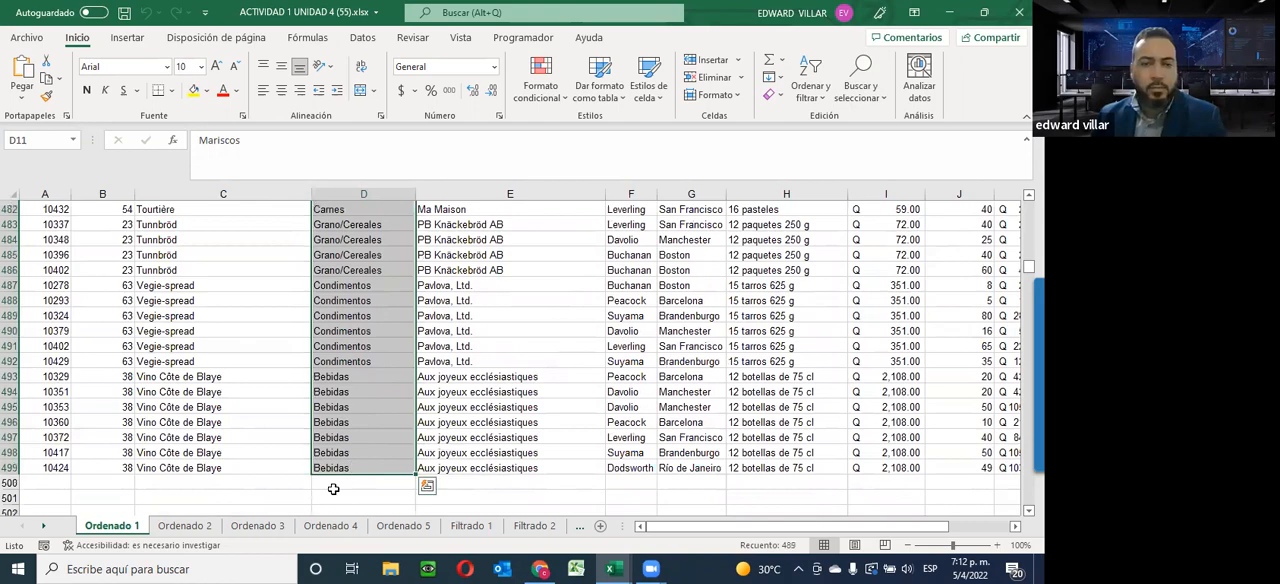
scroll(334, 489, up, 20)
scroll(334, 488, up, 20)
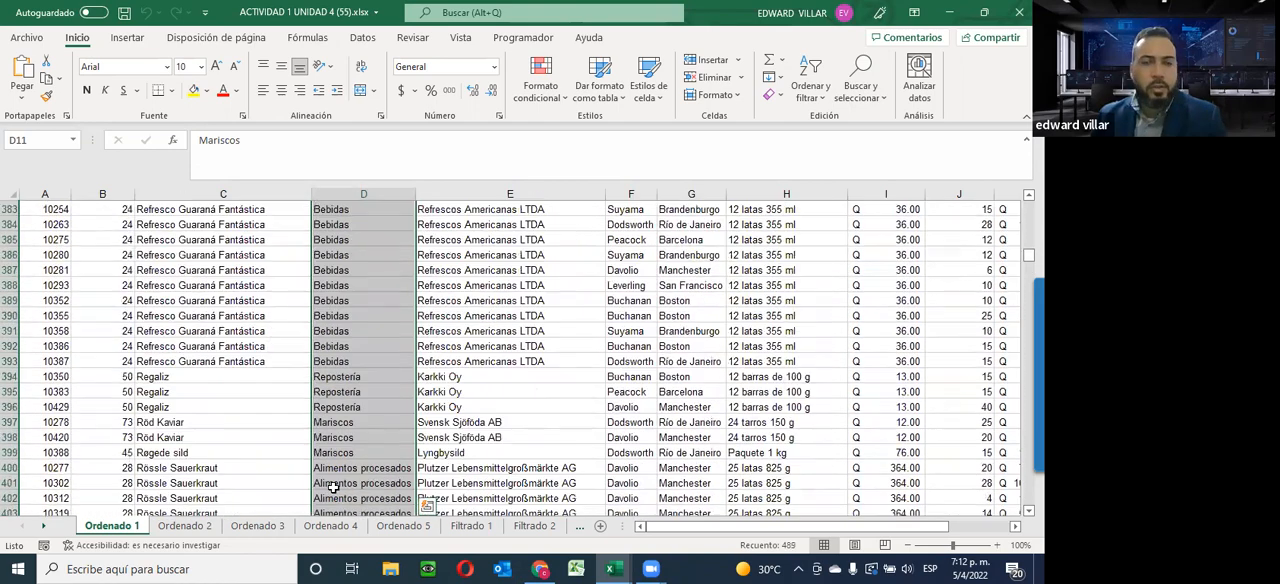
scroll(334, 488, up, 20)
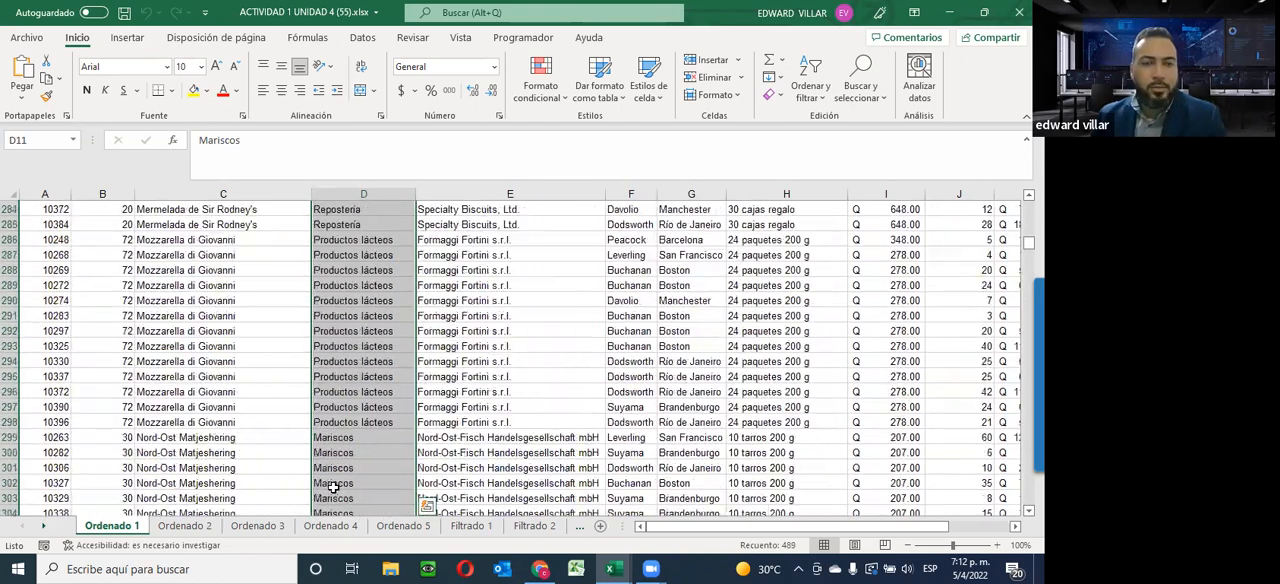
scroll(334, 488, up, 20)
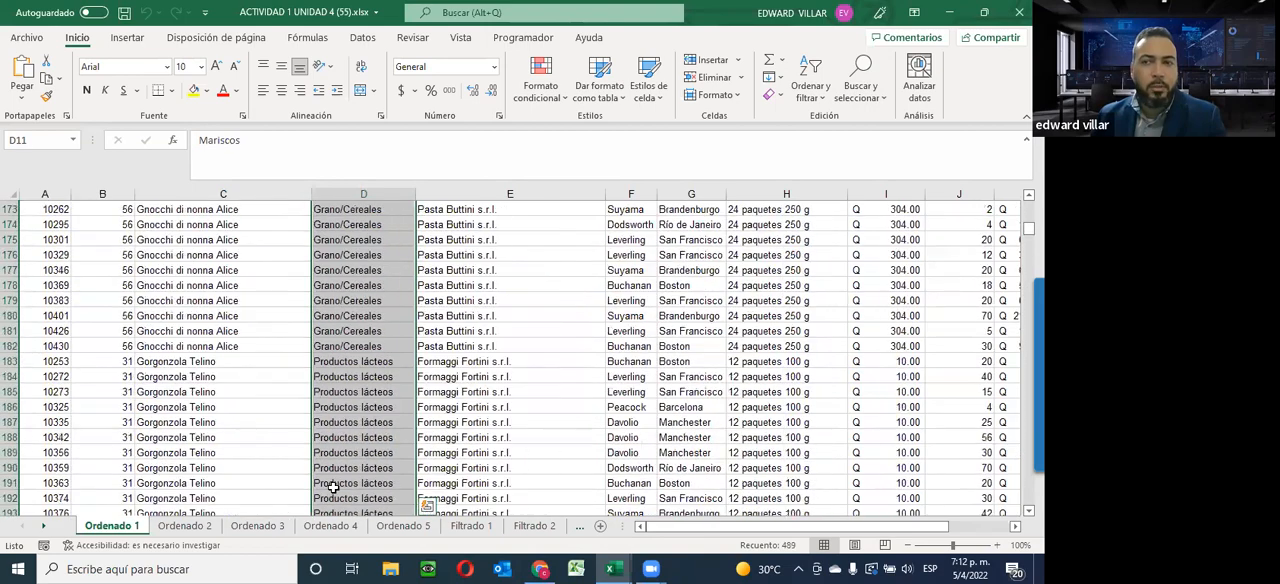
scroll(334, 488, up, 20)
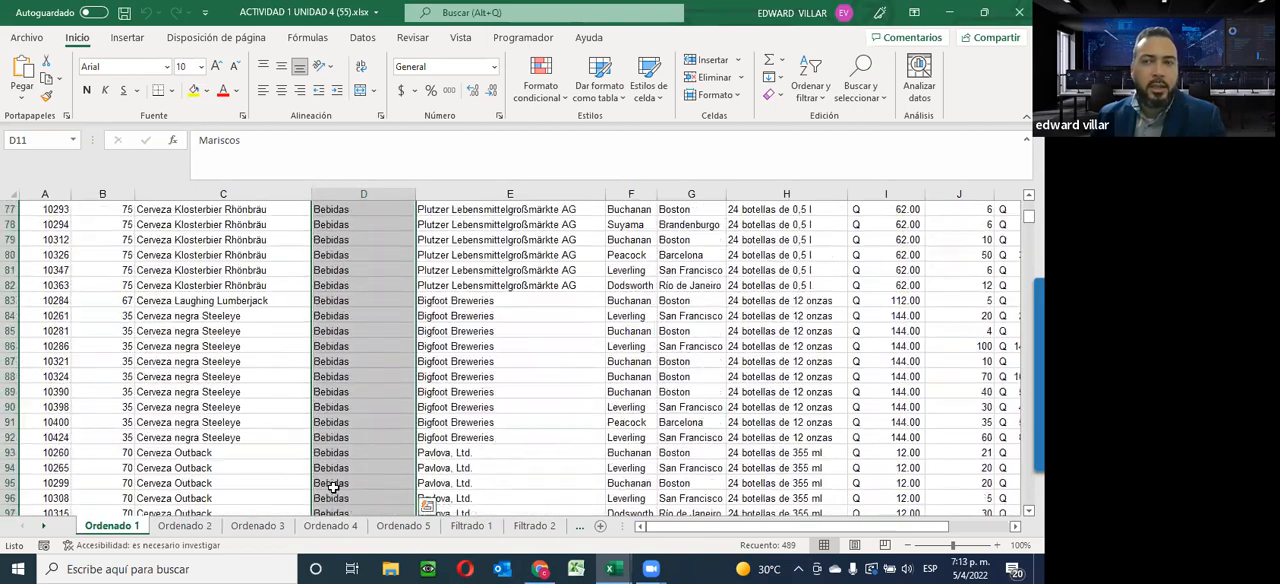
scroll(334, 488, up, 5)
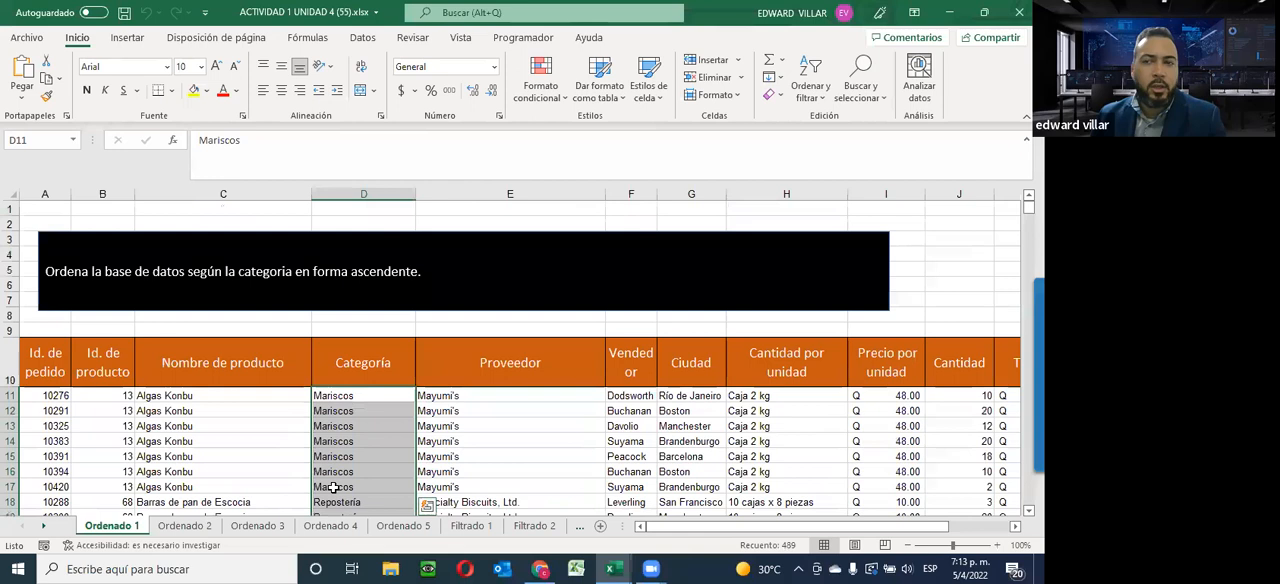
Sort the Ordenado 1 database by Categoría from A to Z, expanding the selection so whole rows are reordered
click(809, 92)
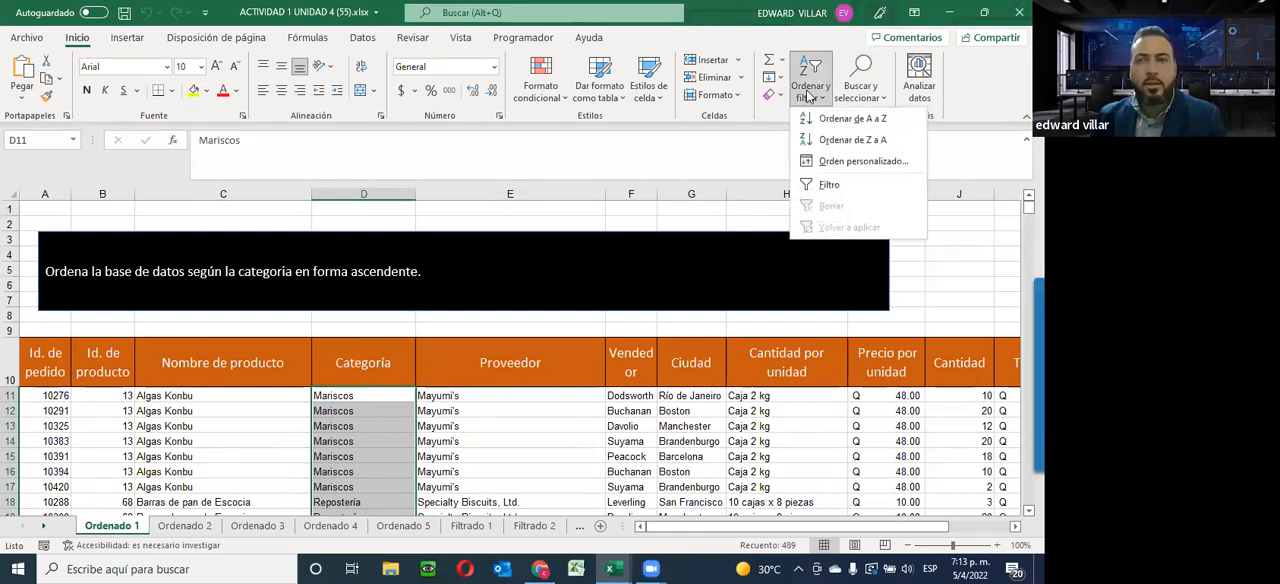
click(848, 120)
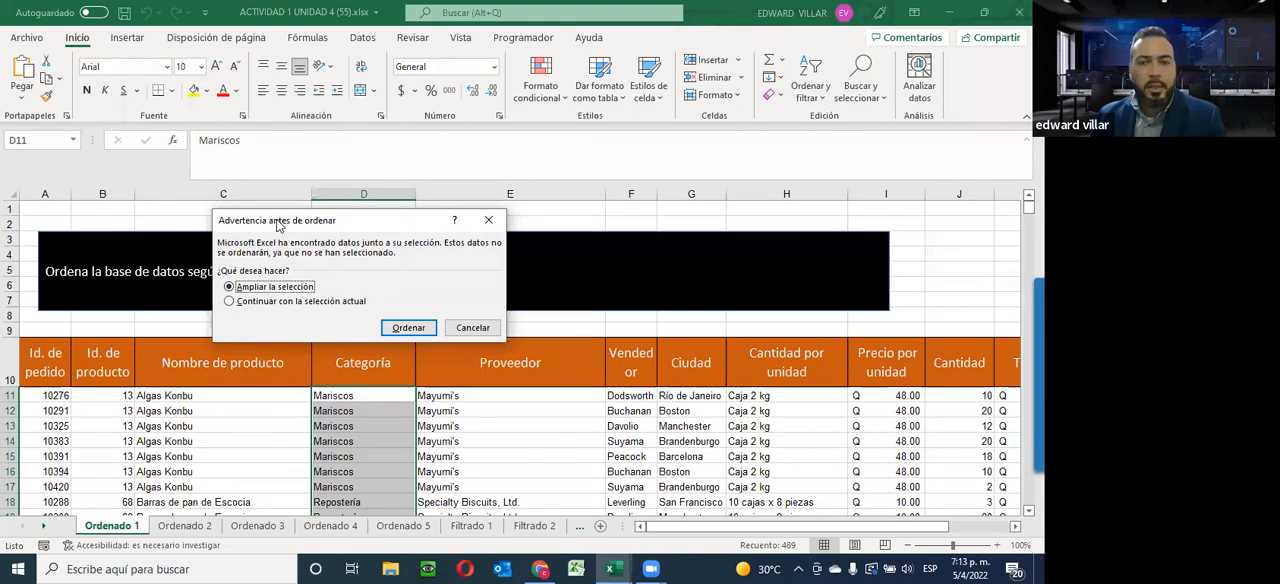
drag(278, 225, 495, 140)
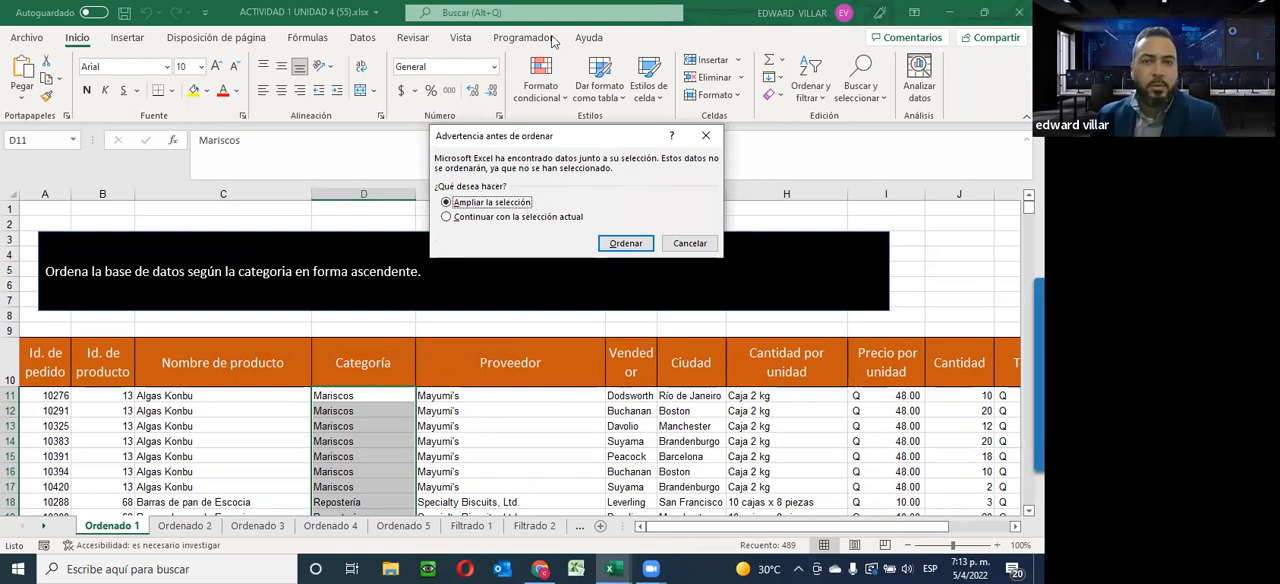
click(350, 385)
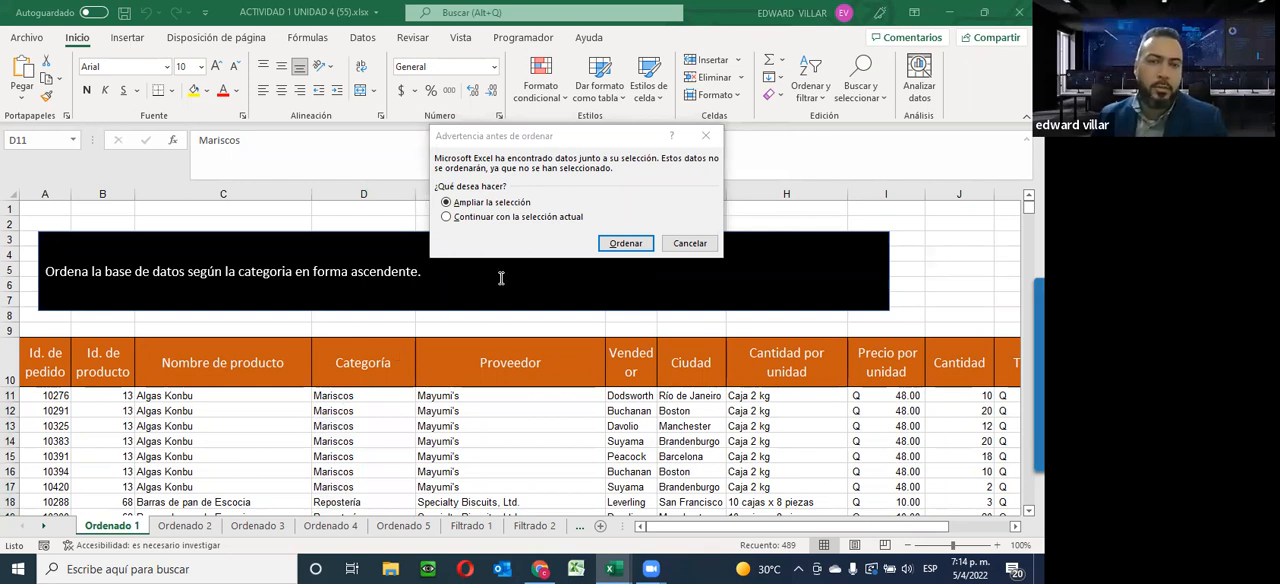
click(507, 244)
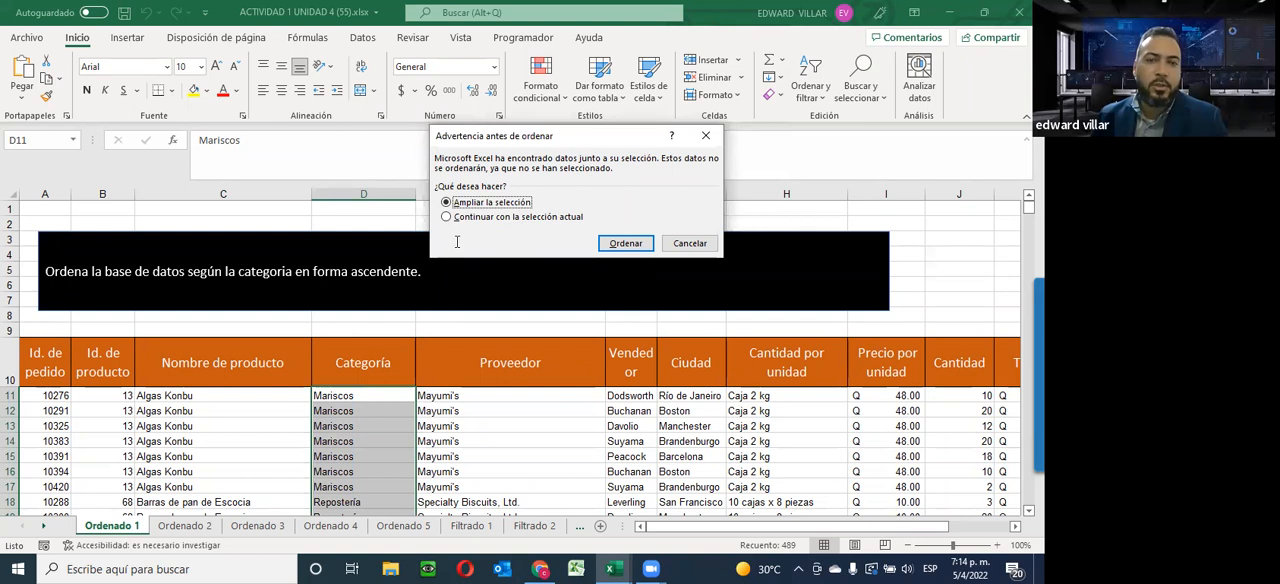
click(457, 217)
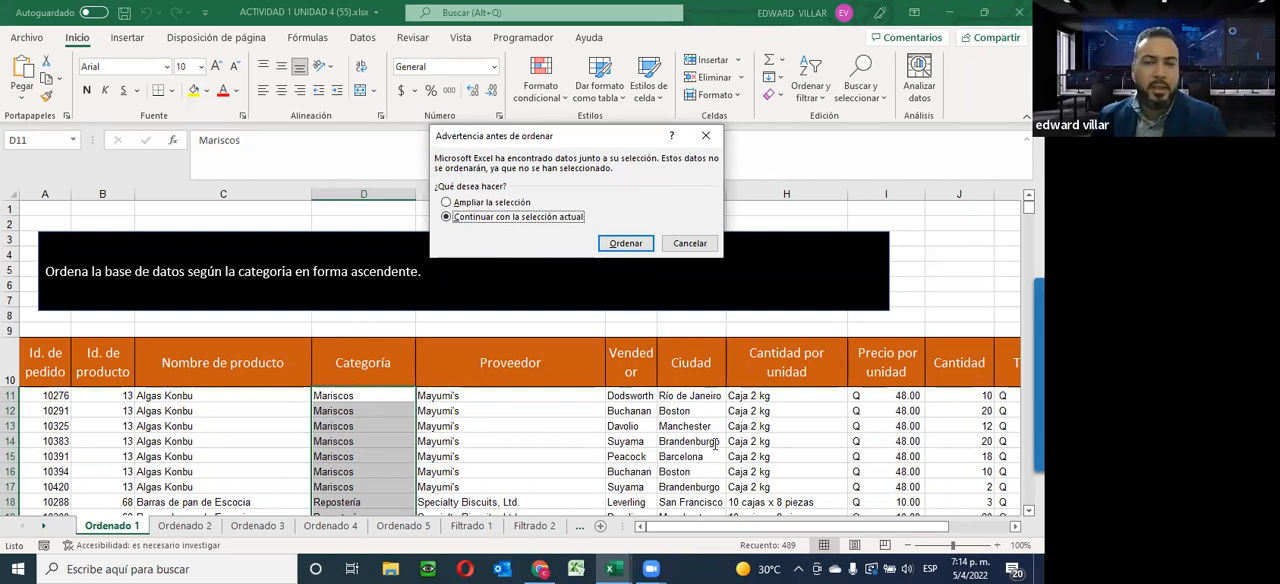
click(452, 202)
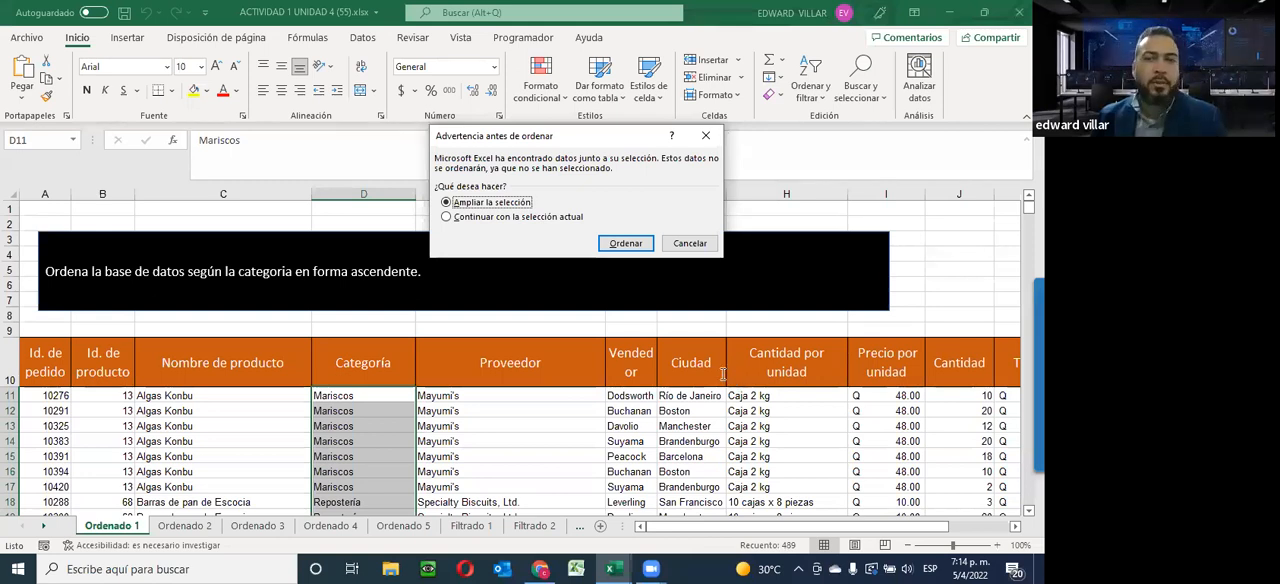
click(455, 174)
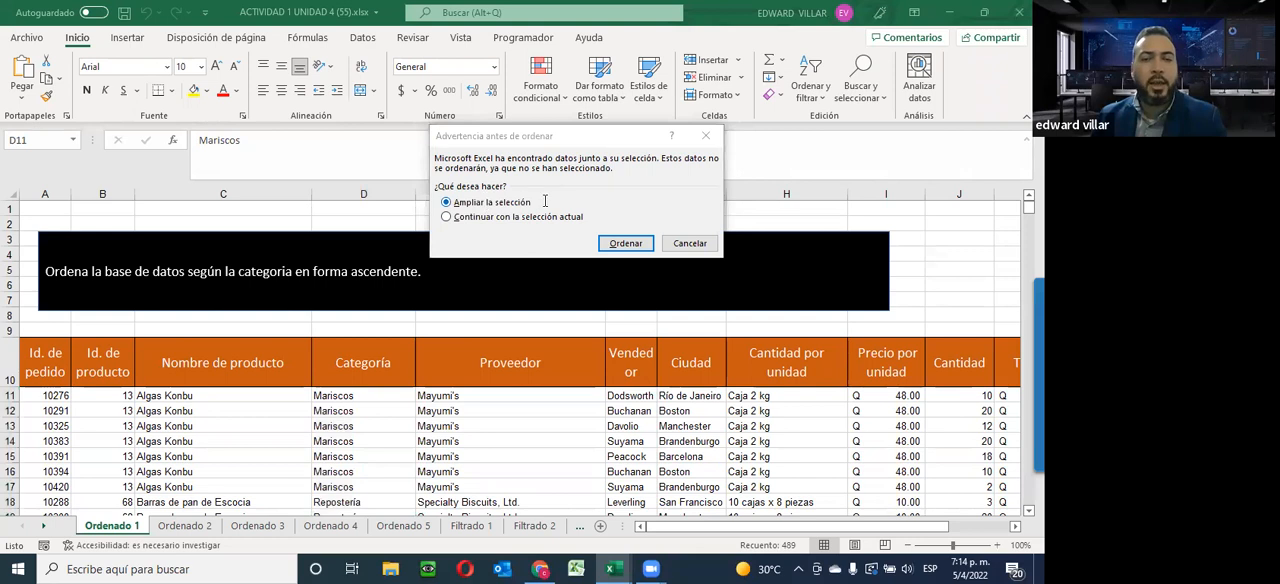
click(46, 389)
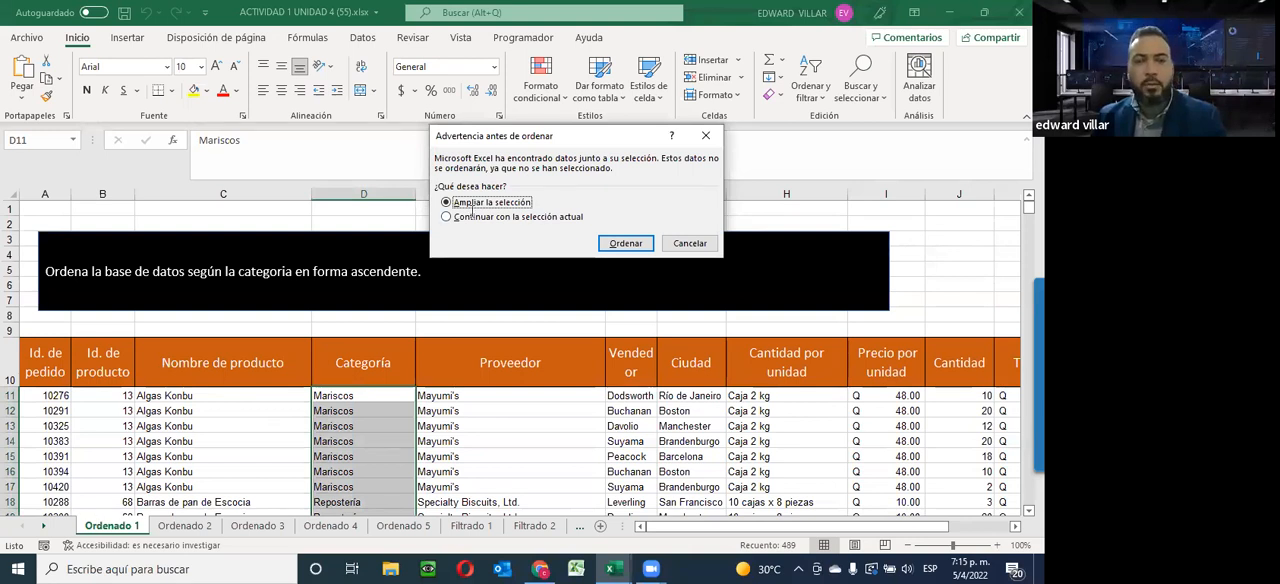
click(626, 244)
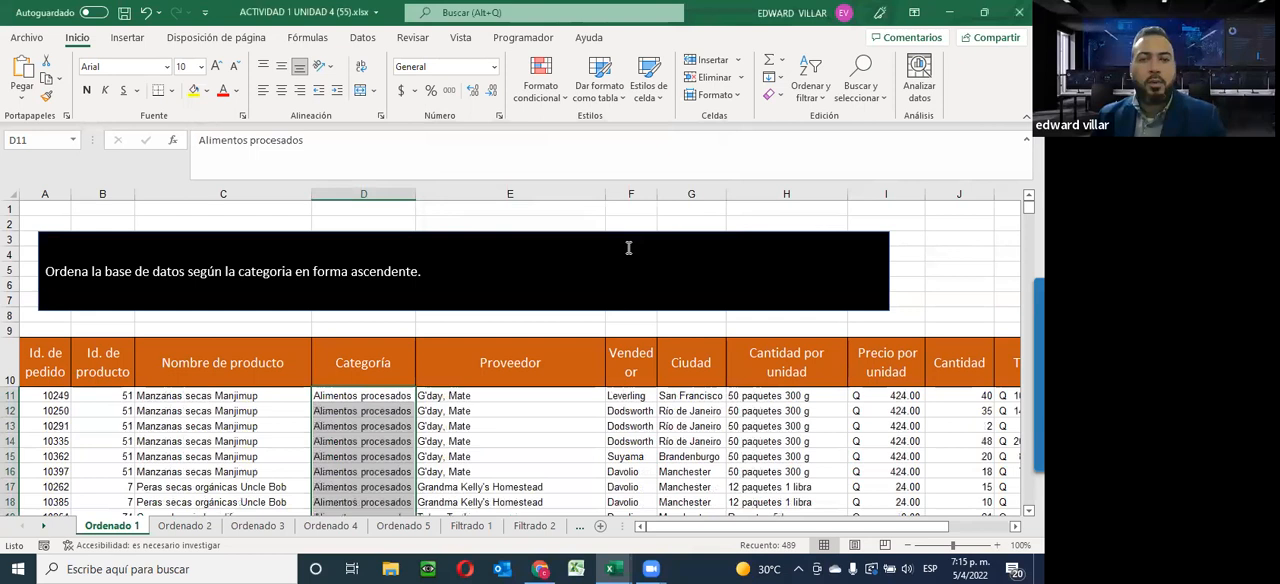
click(350, 394)
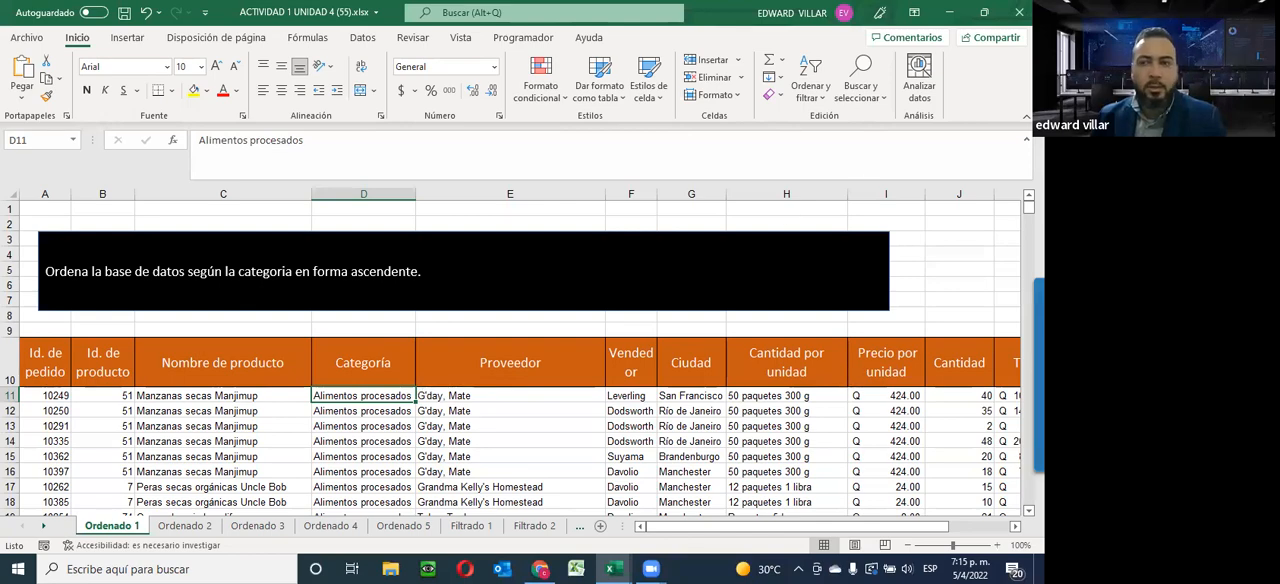
drag(1028, 204, 1000, 207)
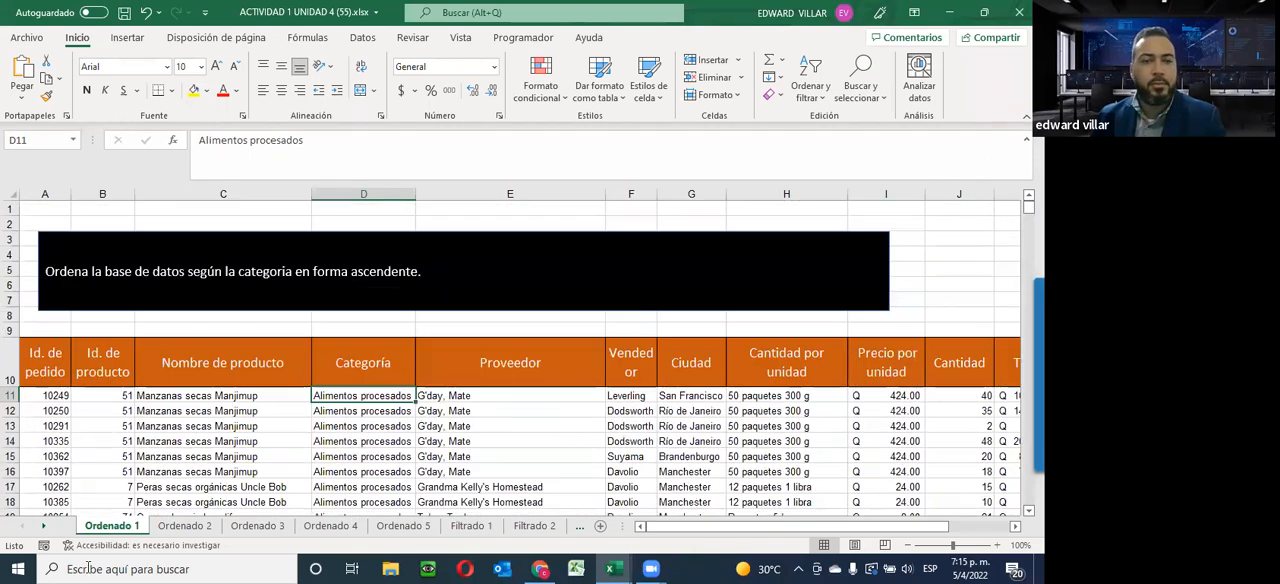
On the Ordenado 2 sheet, sort the database by the Total values in K11:K499 from largest to smallest, expanding the selection
click(177, 527)
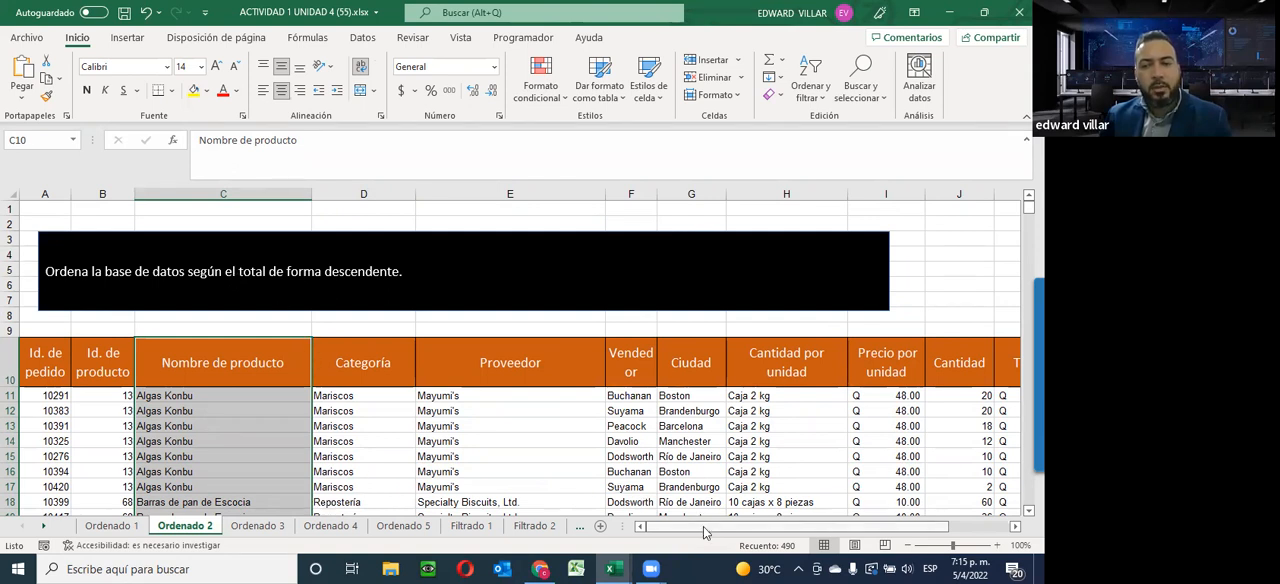
drag(705, 532, 737, 532)
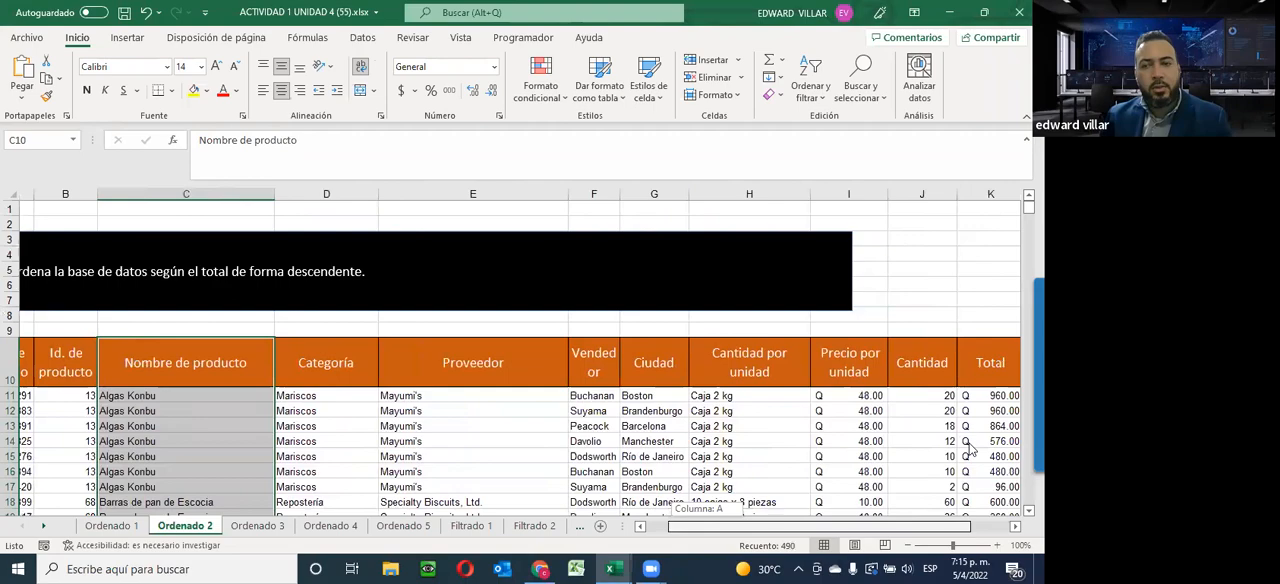
mouse_move(970, 395)
mouse_down()
mouse_move(958, 500)
mouse_move(958, 420)
mouse_move(960, 440)
mouse_move(975, 377)
mouse_up()
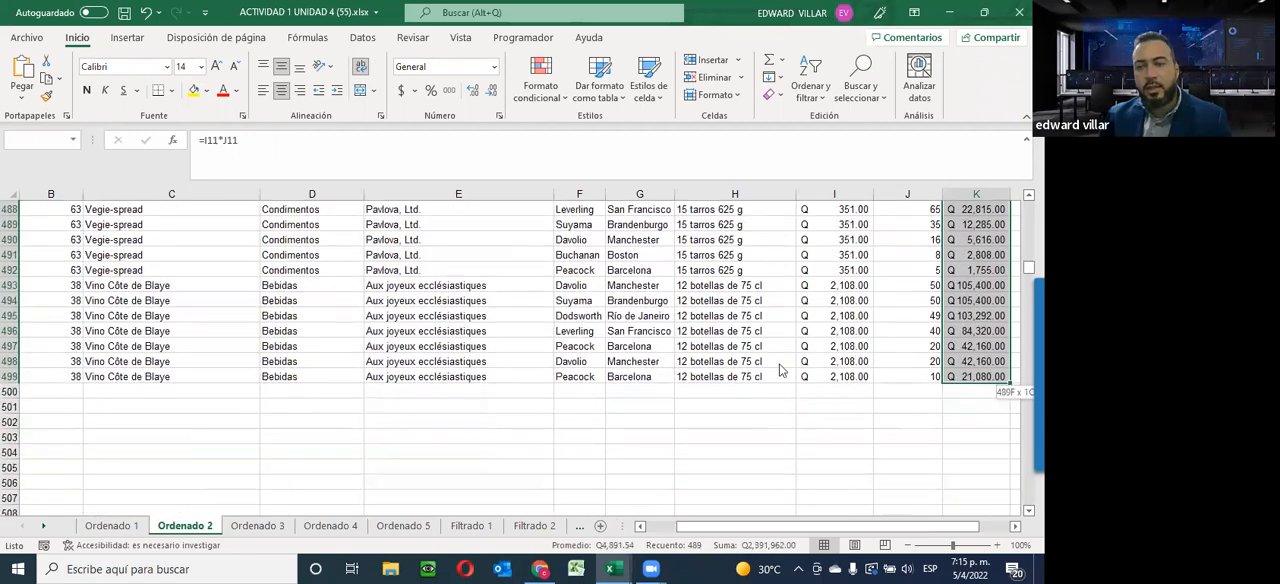
scroll(690, 377, up, 14)
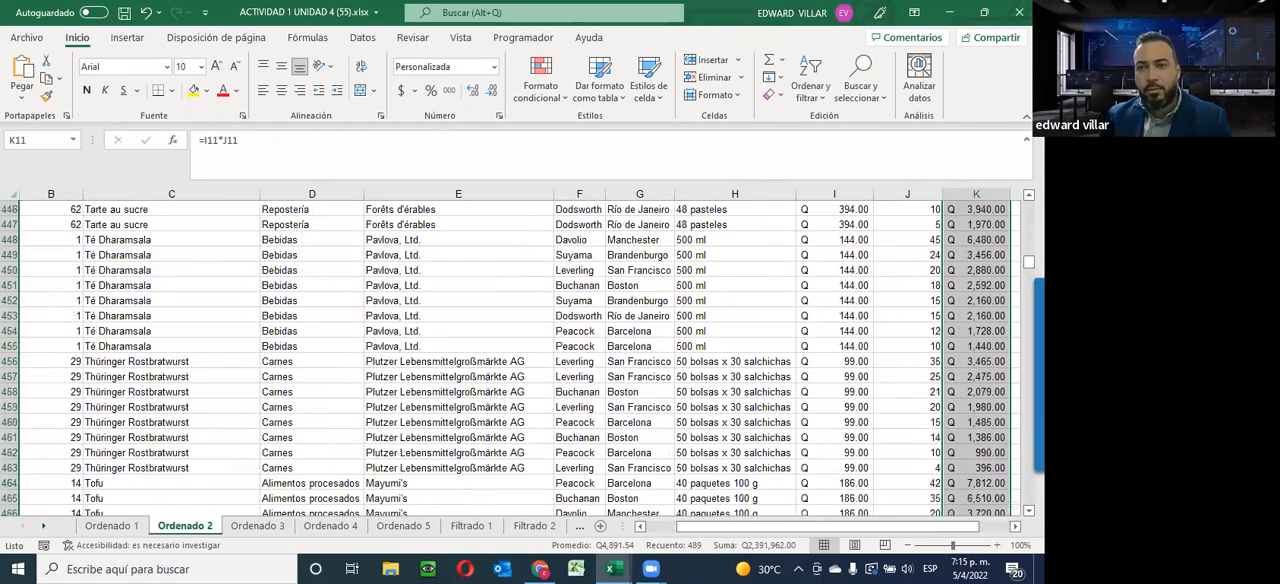
drag(1028, 262, 1028, 204)
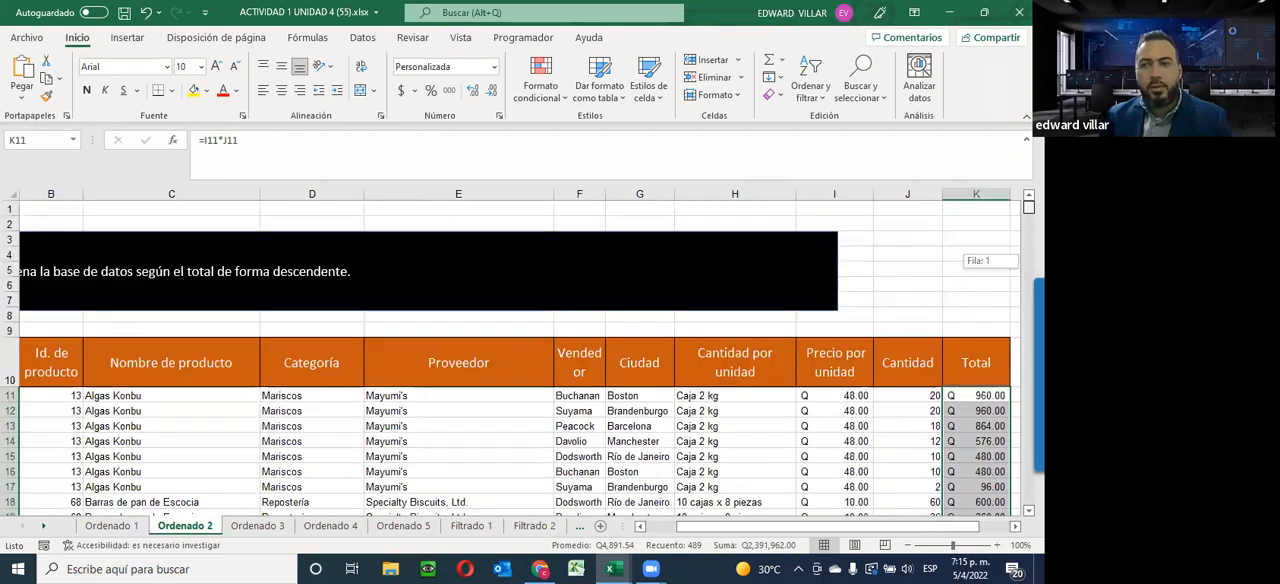
click(808, 92)
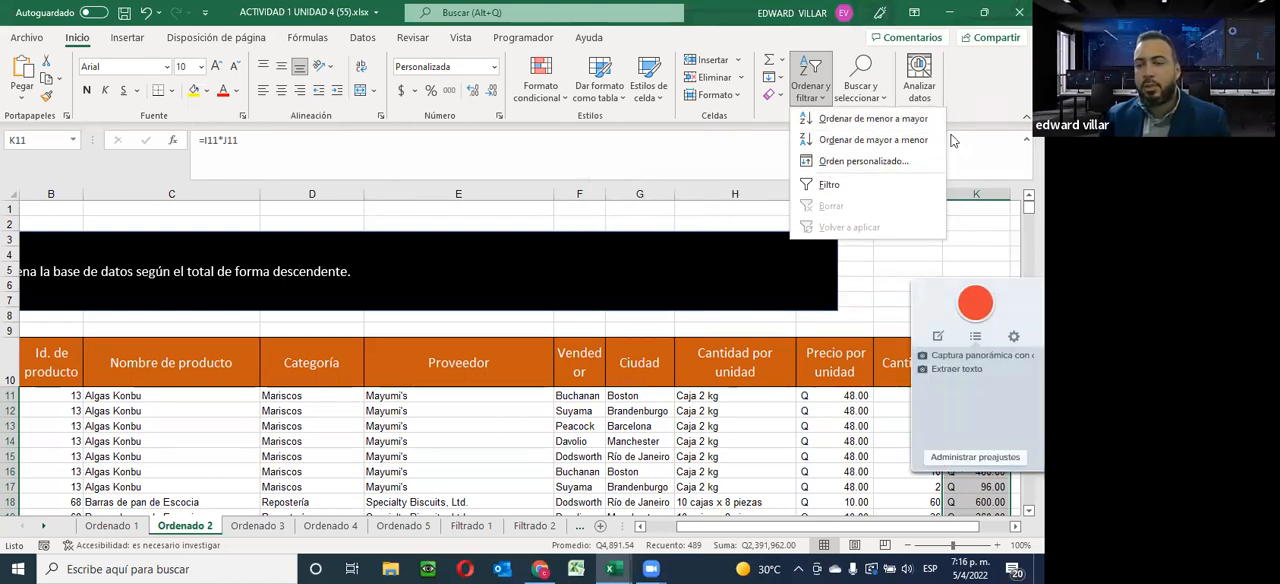
click(845, 141)
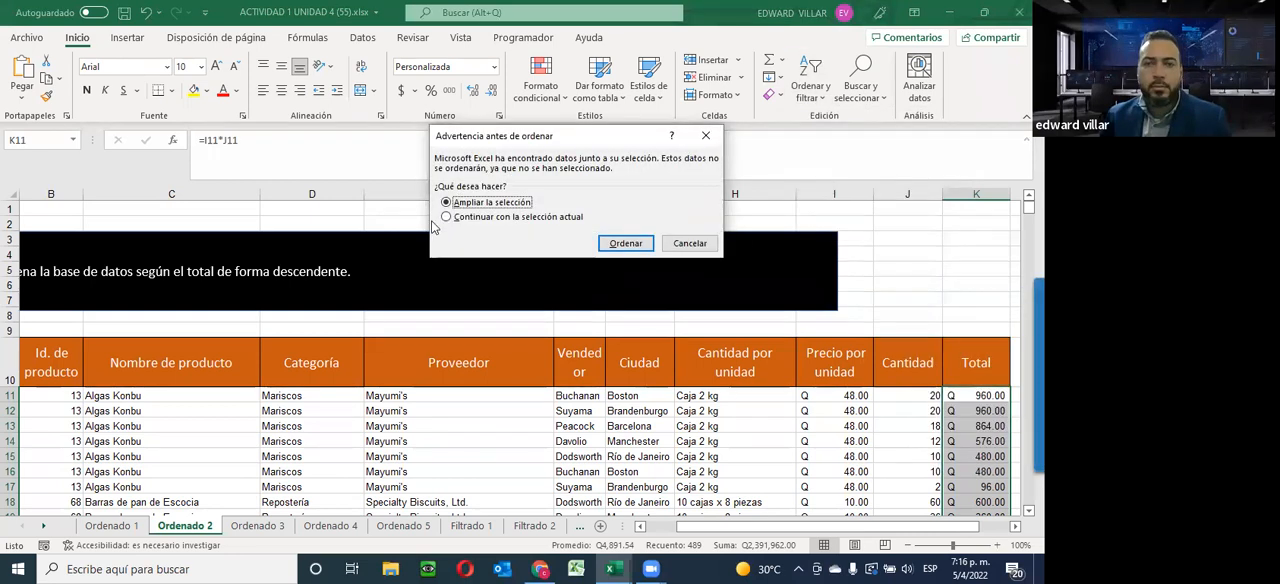
click(626, 243)
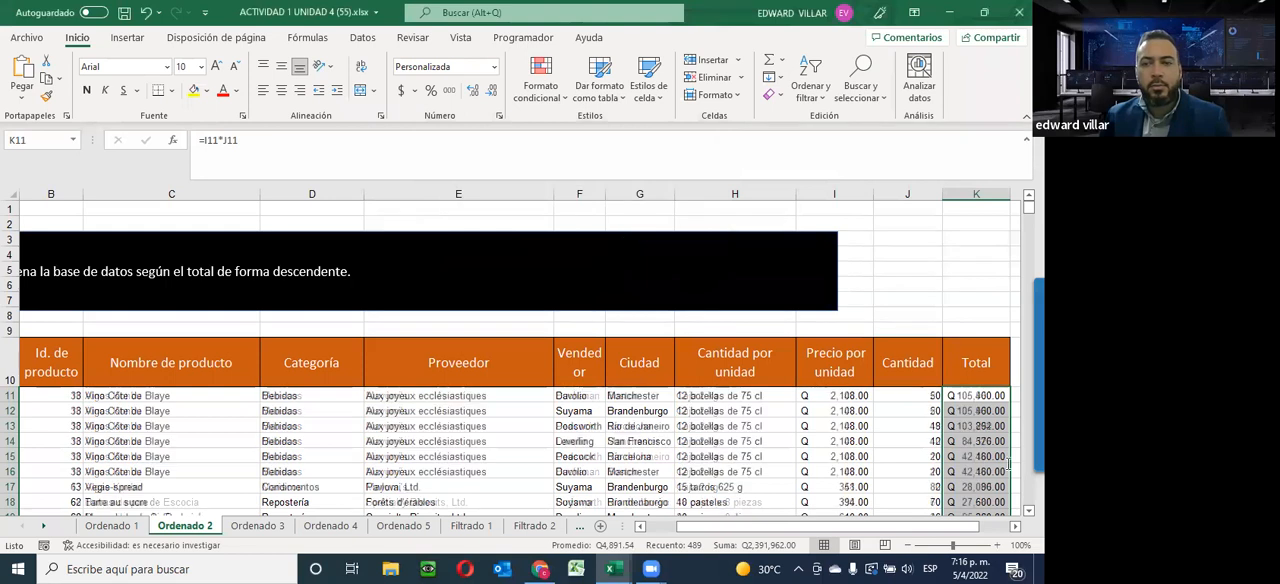
click(735, 456)
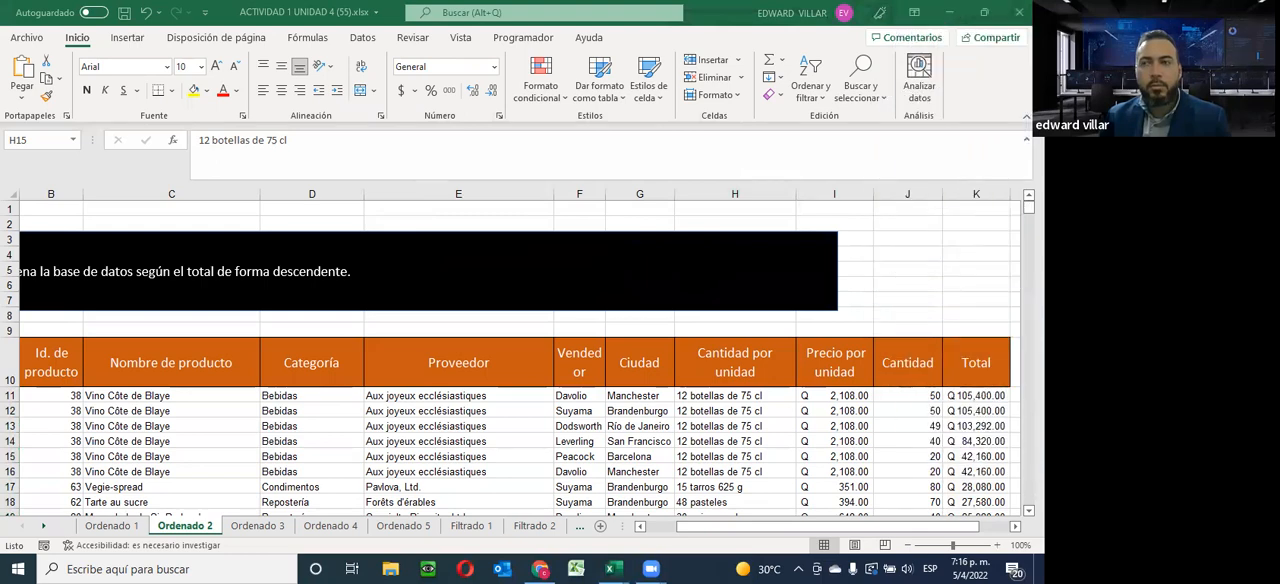
Examine the Total column down through the sorted rows of Ordenado 2 to check the descending order
scroll(950, 428, down, 3)
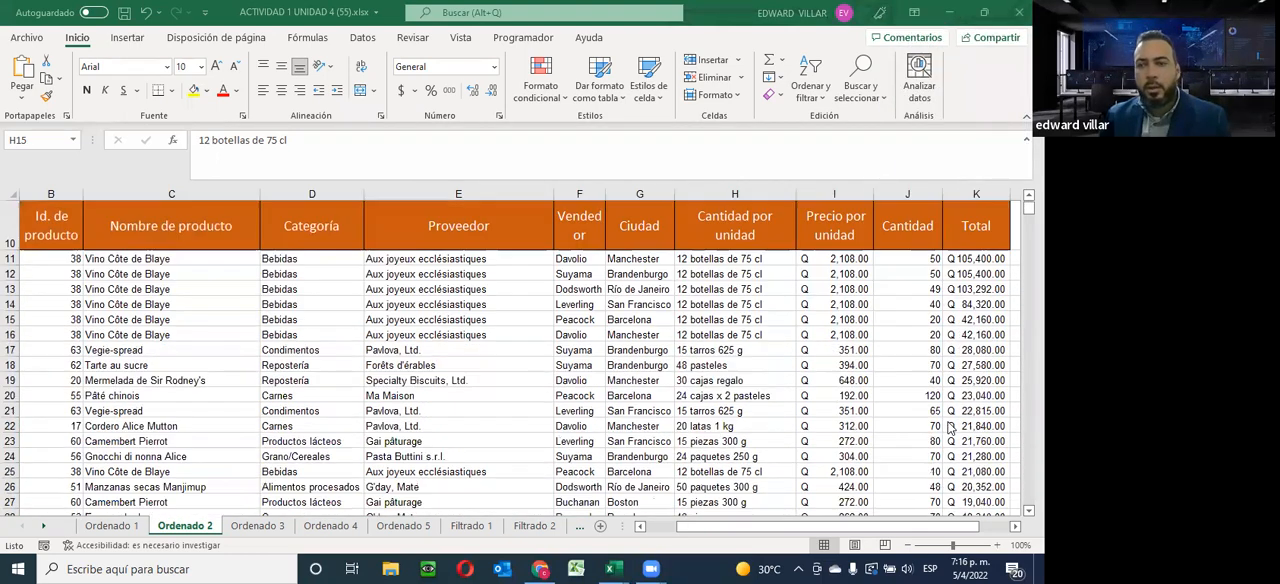
scroll(950, 428, down, 20)
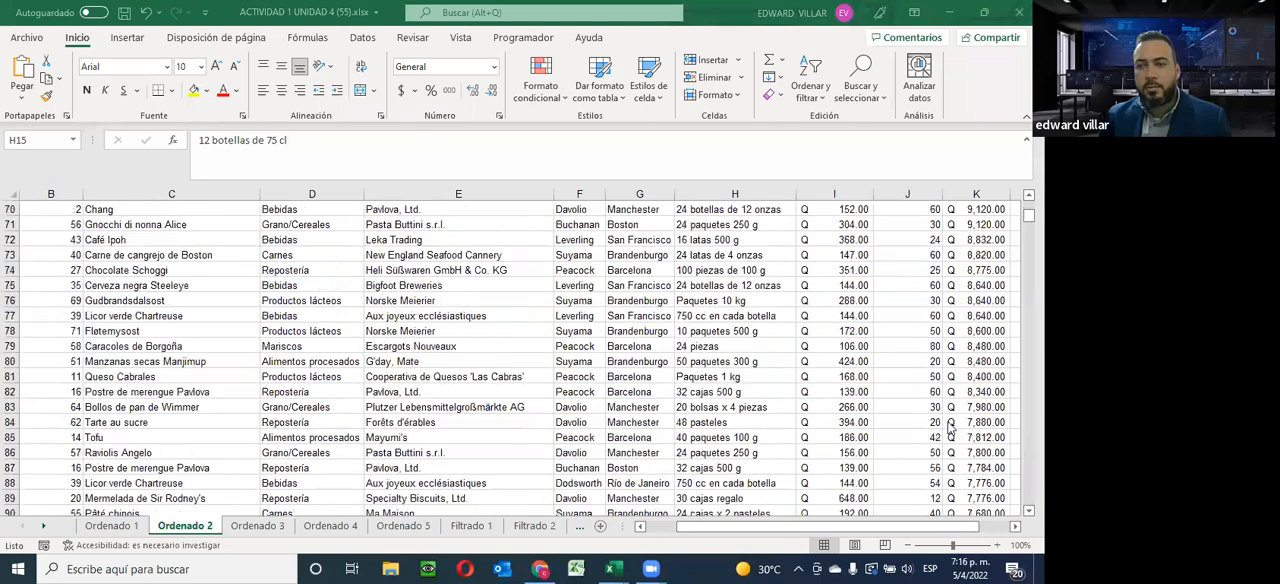
scroll(950, 428, down, 20)
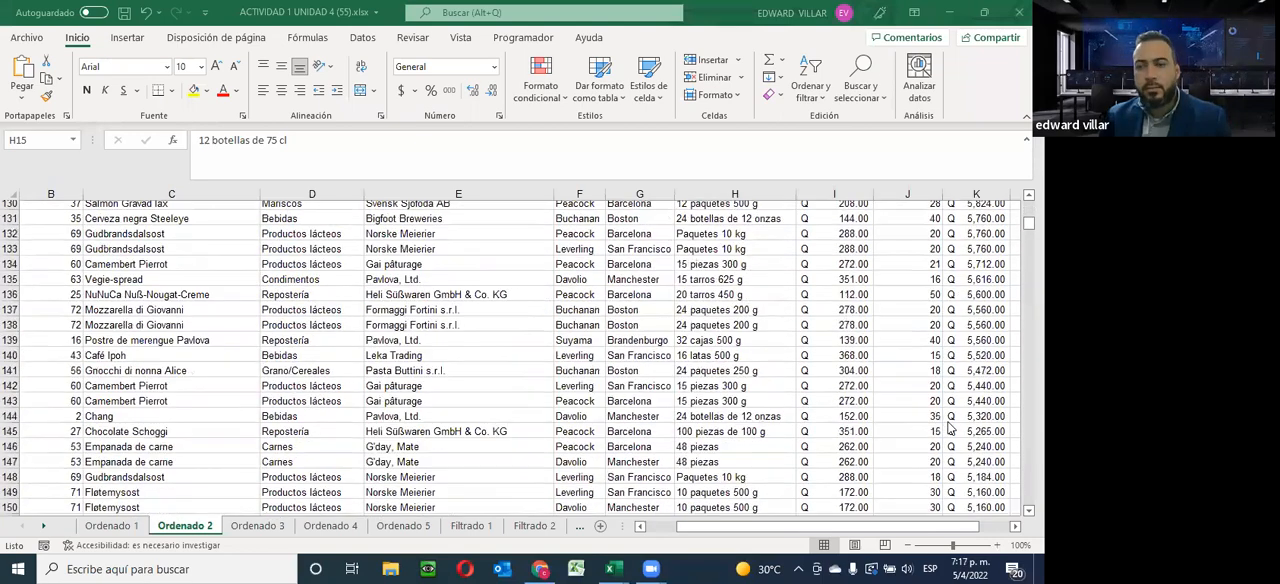
scroll(950, 428, down, 16)
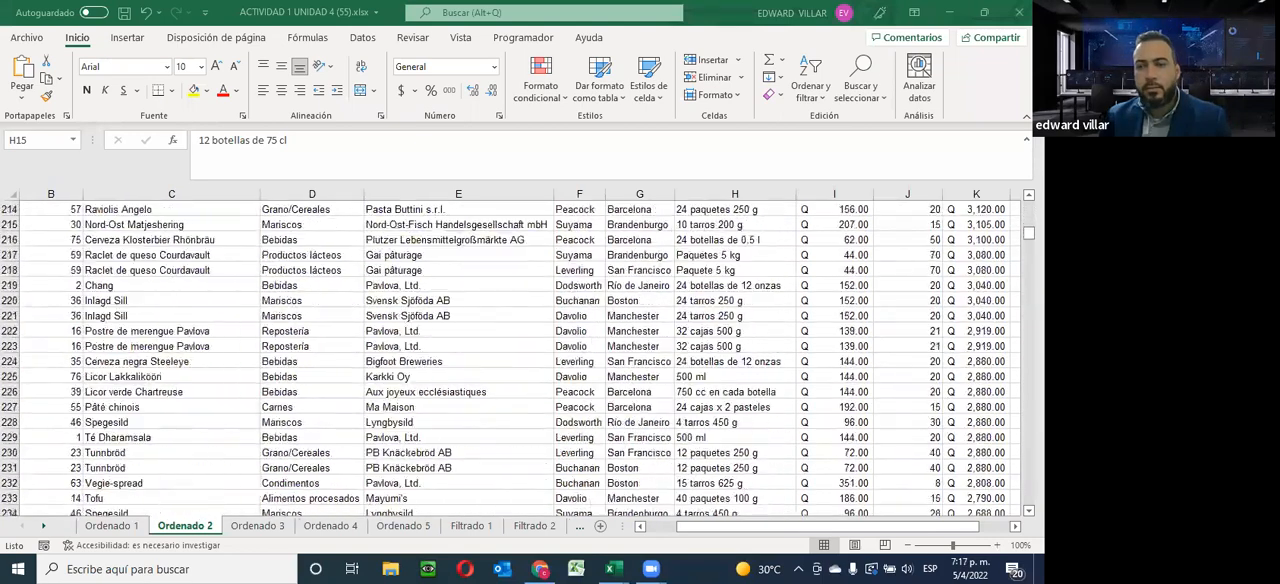
click(185, 526)
scroll(510, 357, down, 20)
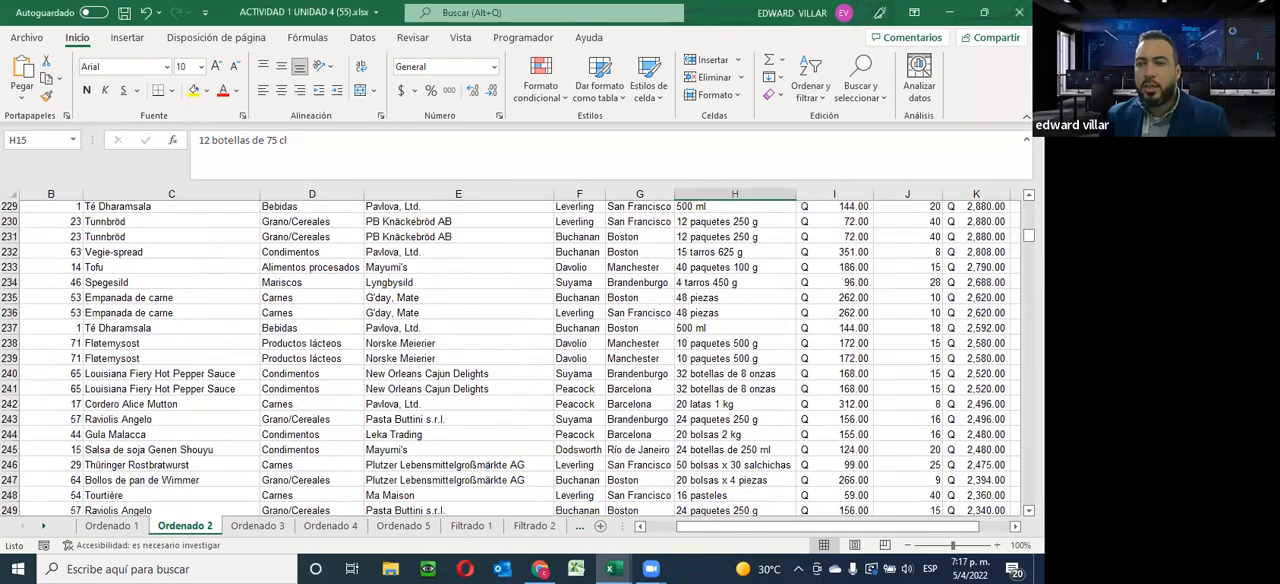
scroll(510, 357, down, 20)
drag(1029, 277, 1029, 205)
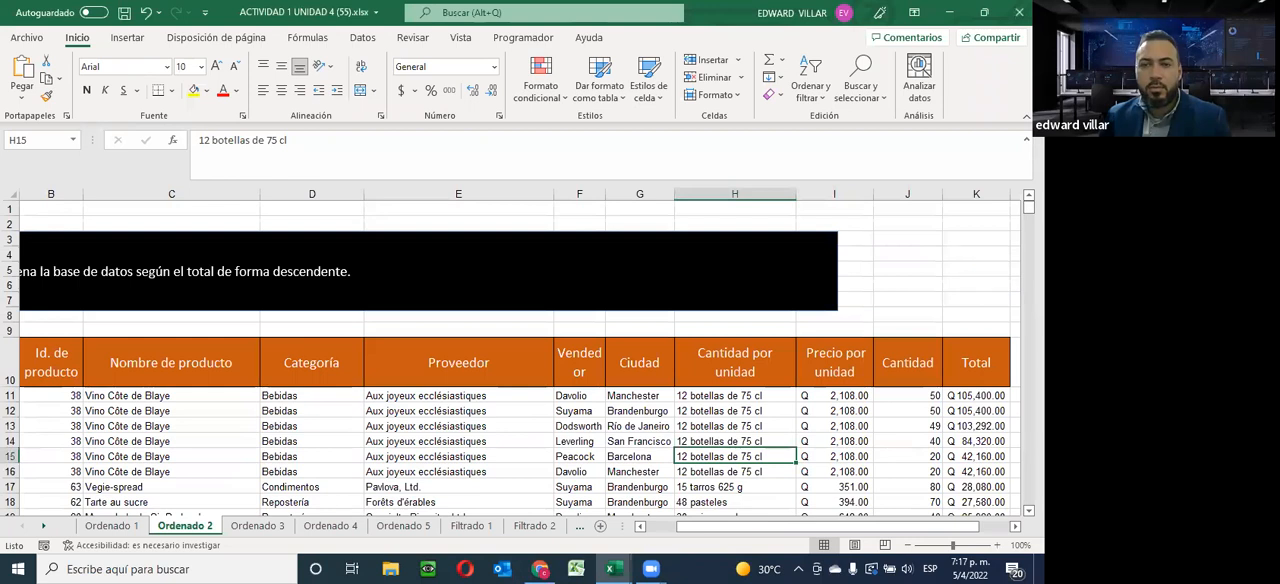
On the Ordenado 3 sheet, copy the supplier list "Leka Trading, Karkki Oy, Pavlova, Ltd., Grandma Kelly's Homestead" from the instruction box
click(258, 527)
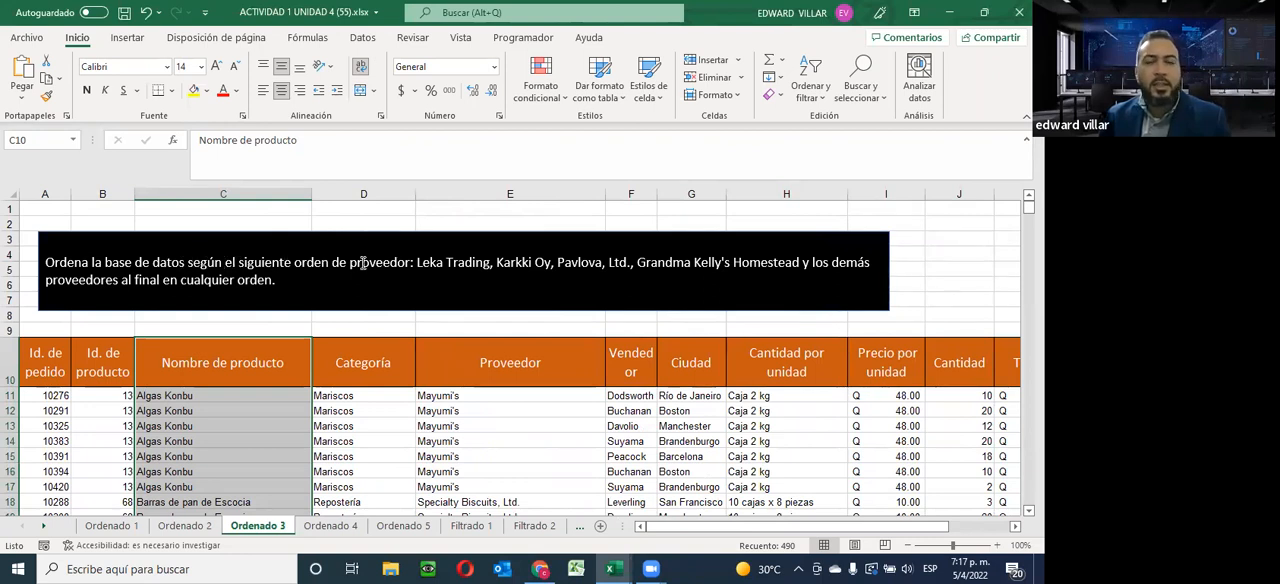
drag(463, 396, 468, 505)
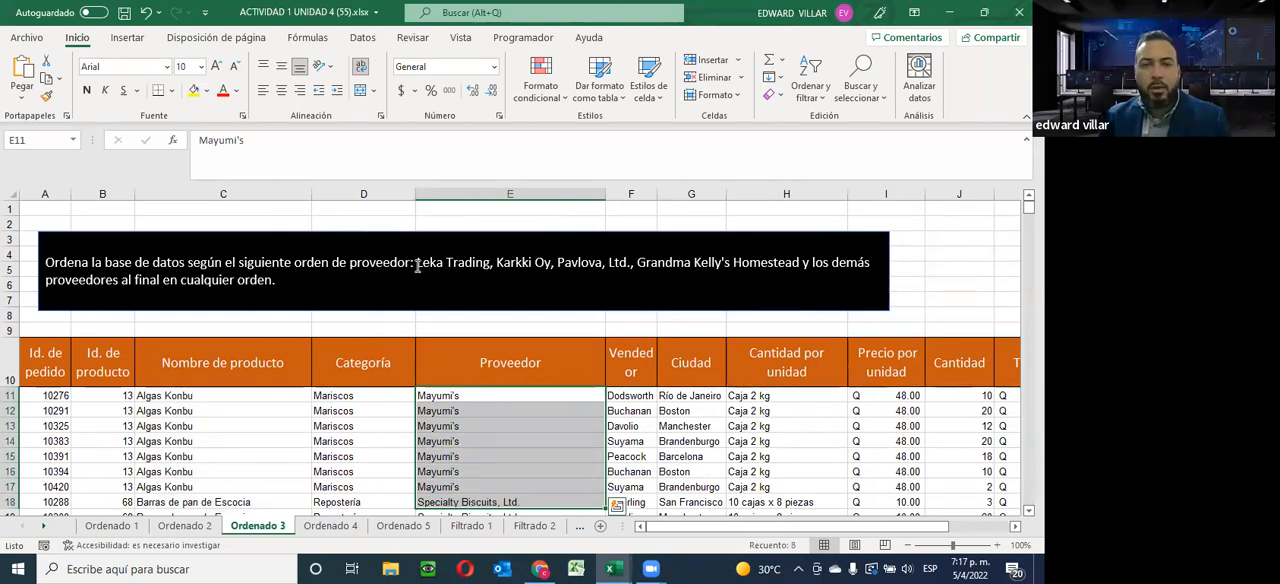
drag(417, 262, 452, 261)
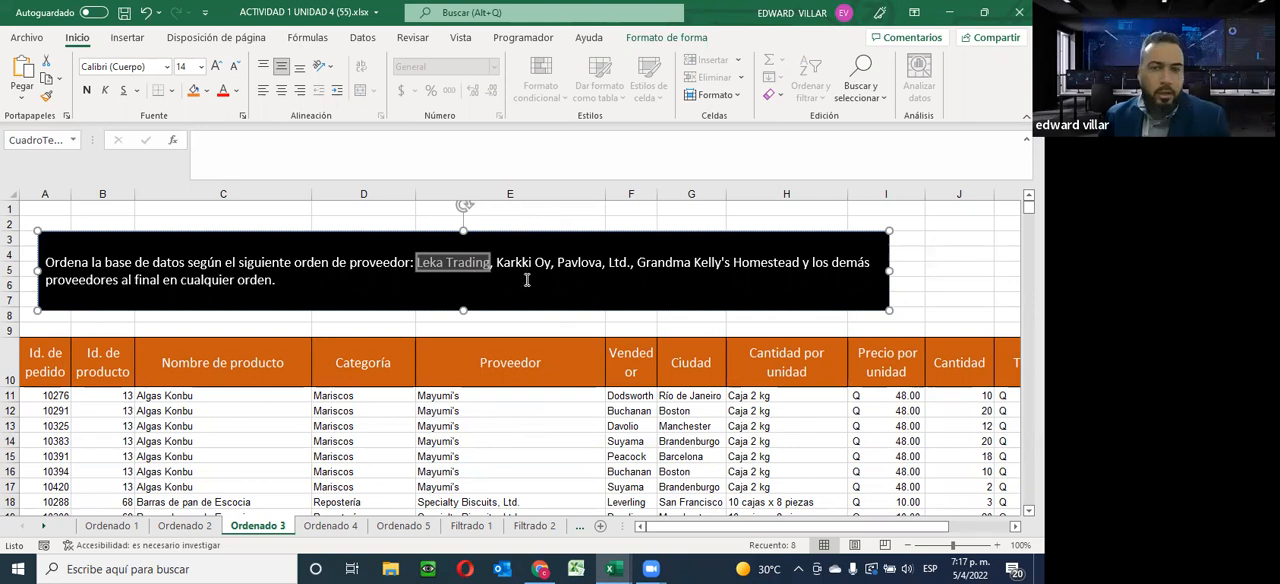
click(490, 269)
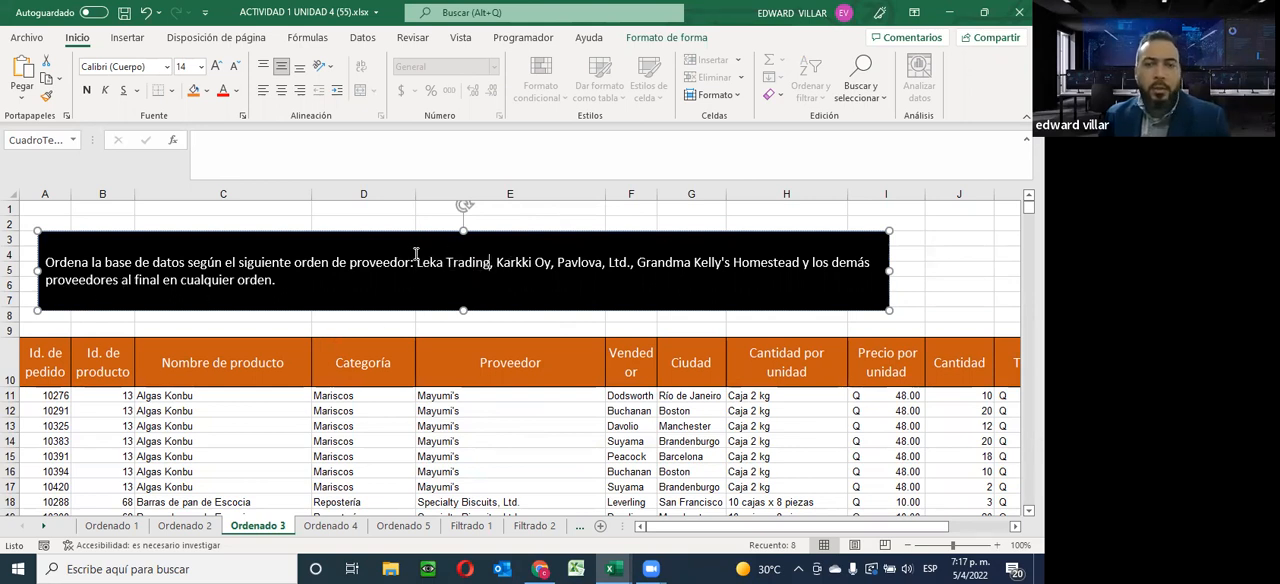
drag(418, 266, 800, 265)
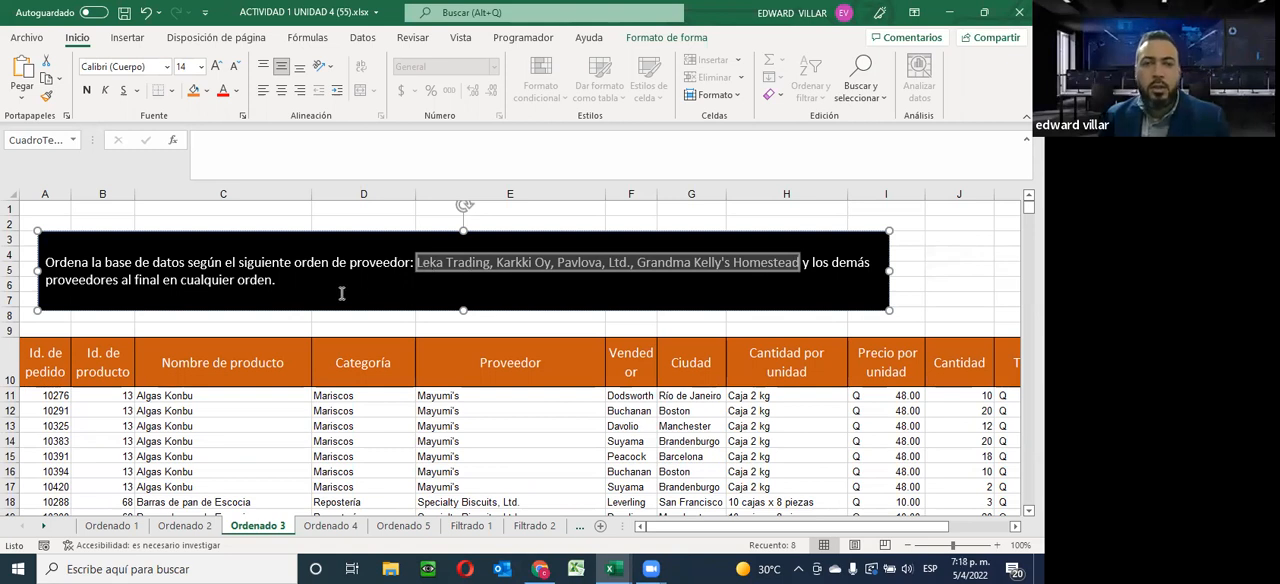
right_click(580, 261)
click(621, 286)
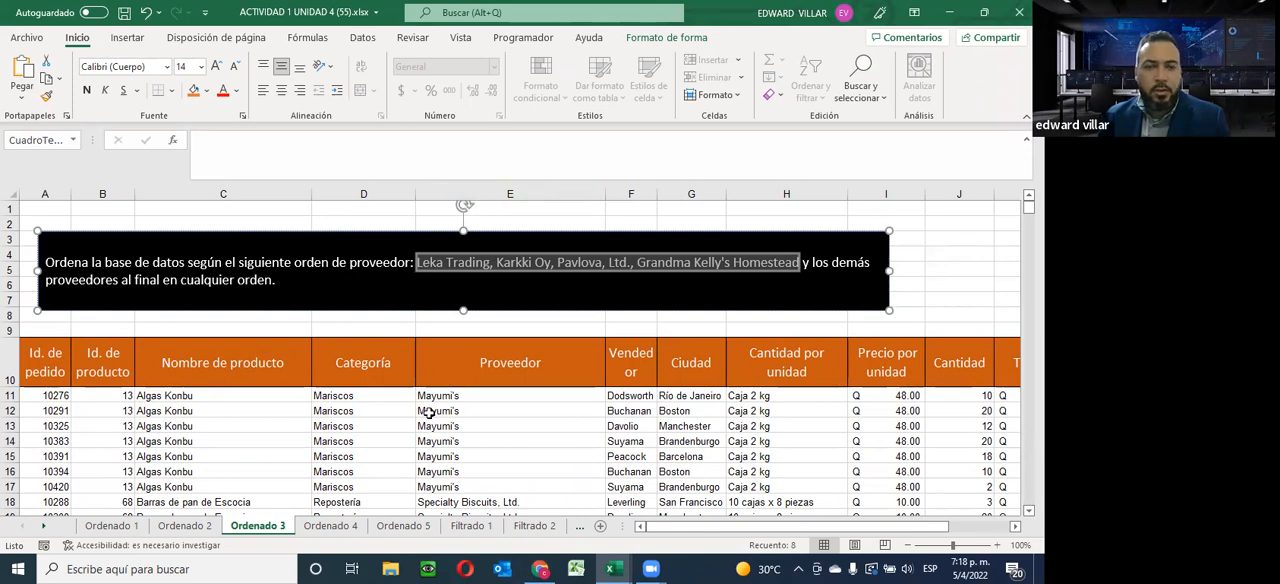
Select the Proveedor values from E11 down and open a custom sort with the selection expanded to the whole database
drag(440, 398, 425, 442)
scroll(466, 355, up, 6)
scroll(466, 355, up, 20)
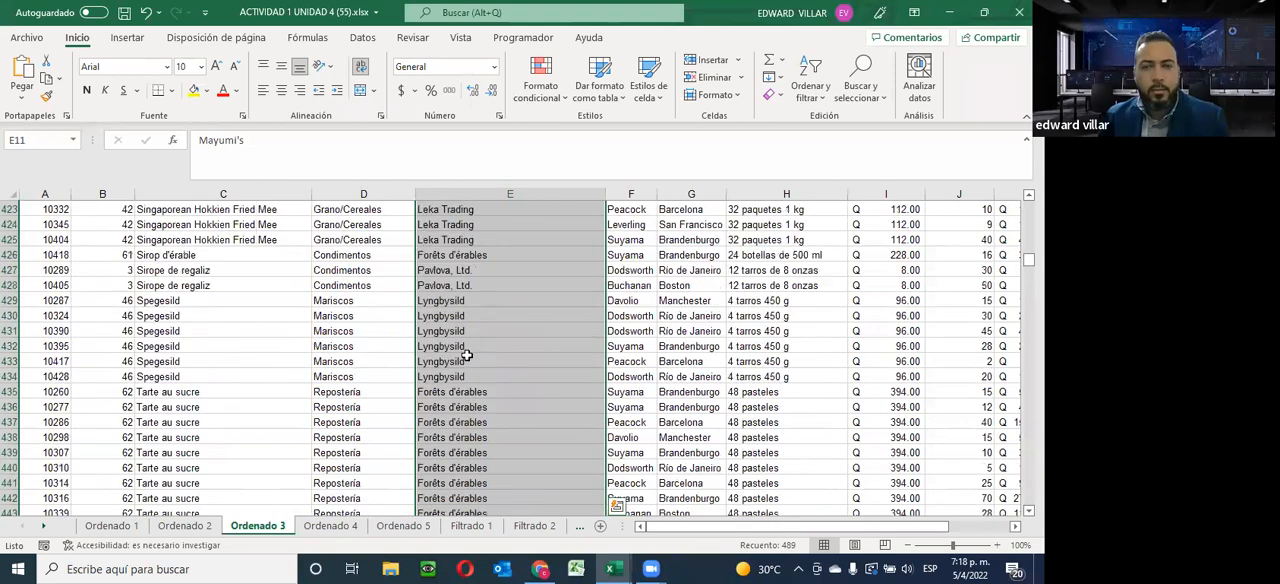
scroll(466, 355, up, 20)
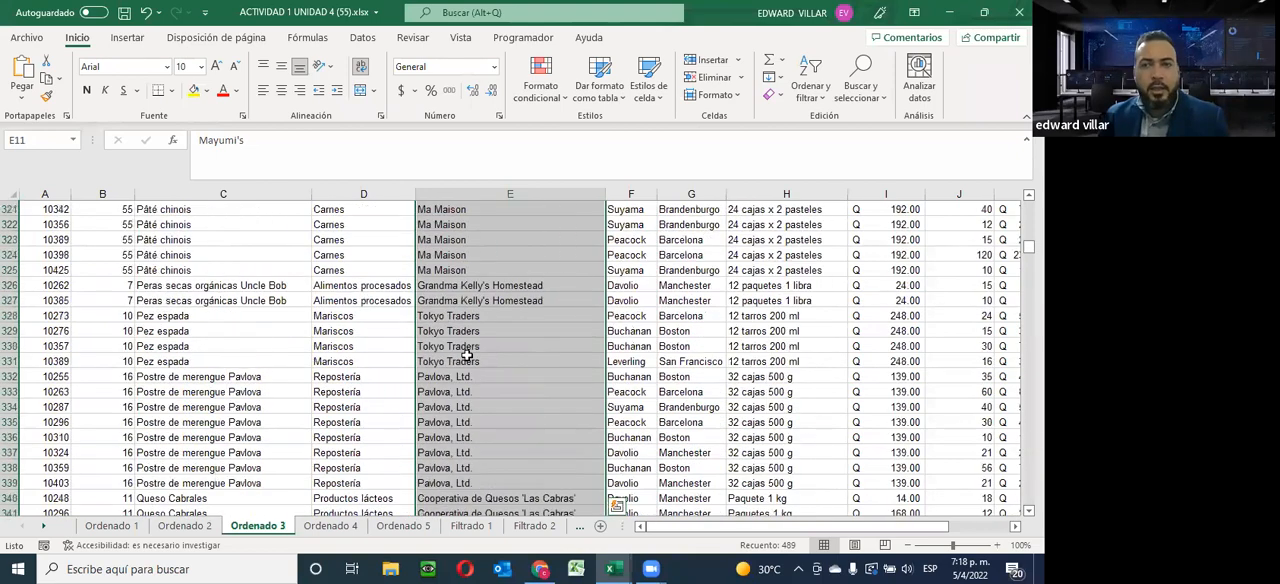
scroll(466, 355, up, 11)
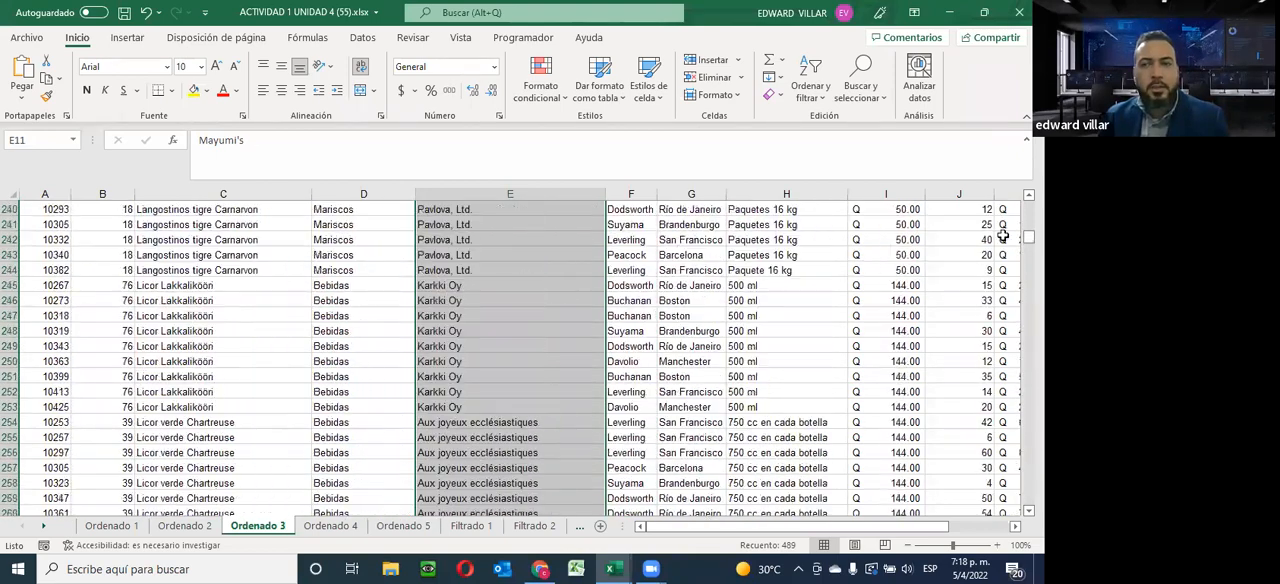
scroll(395, 401, up, 20)
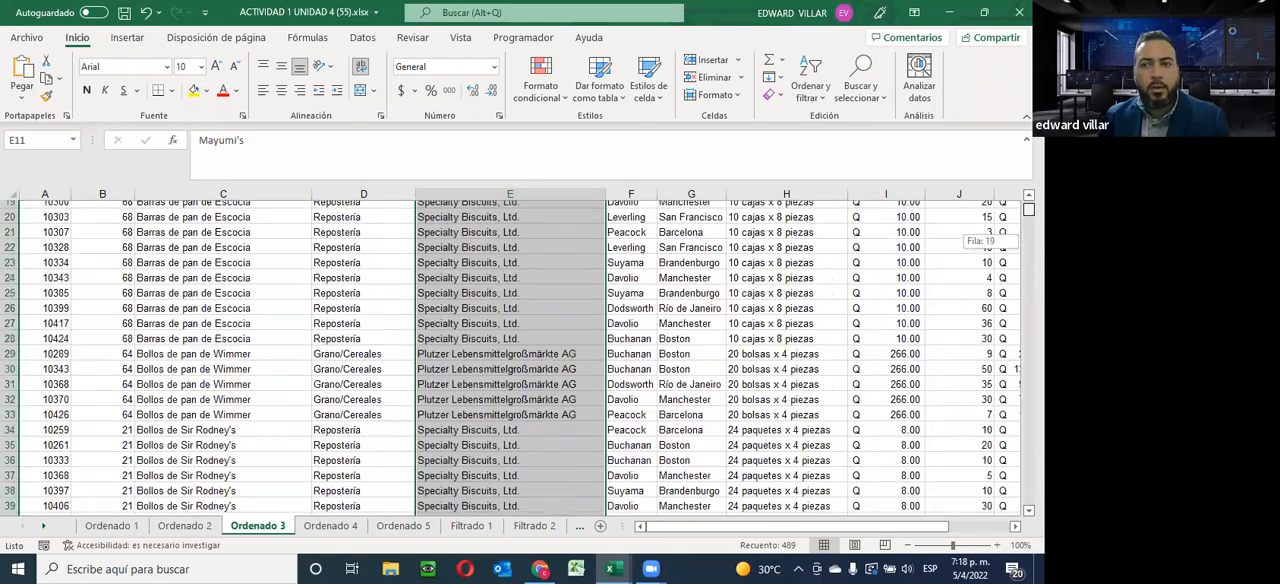
click(810, 98)
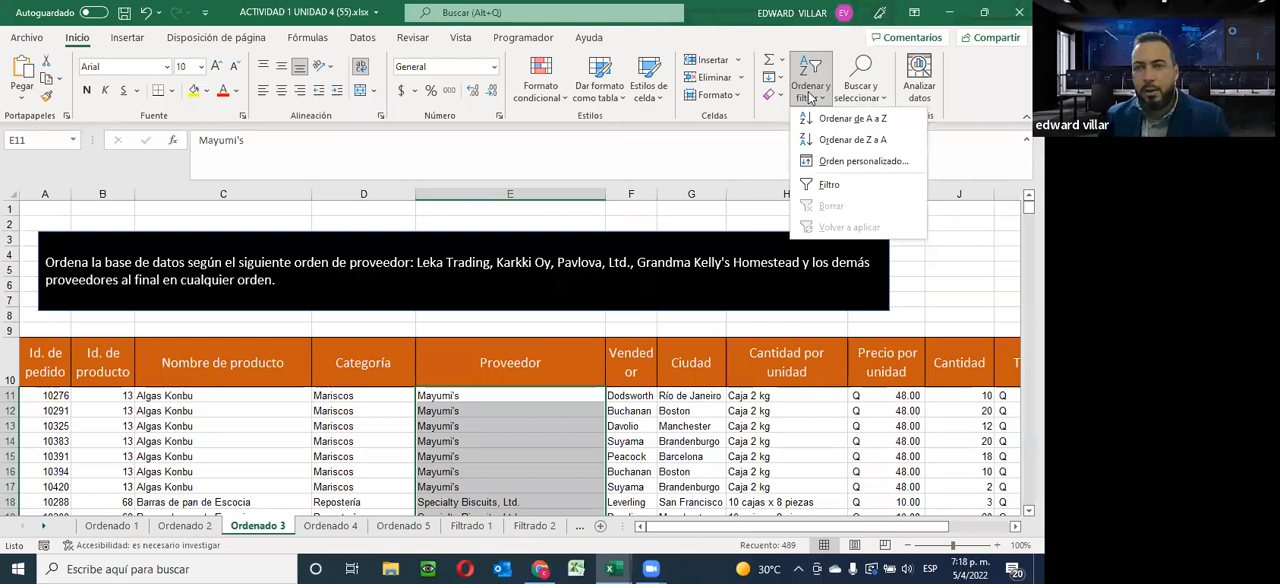
click(848, 162)
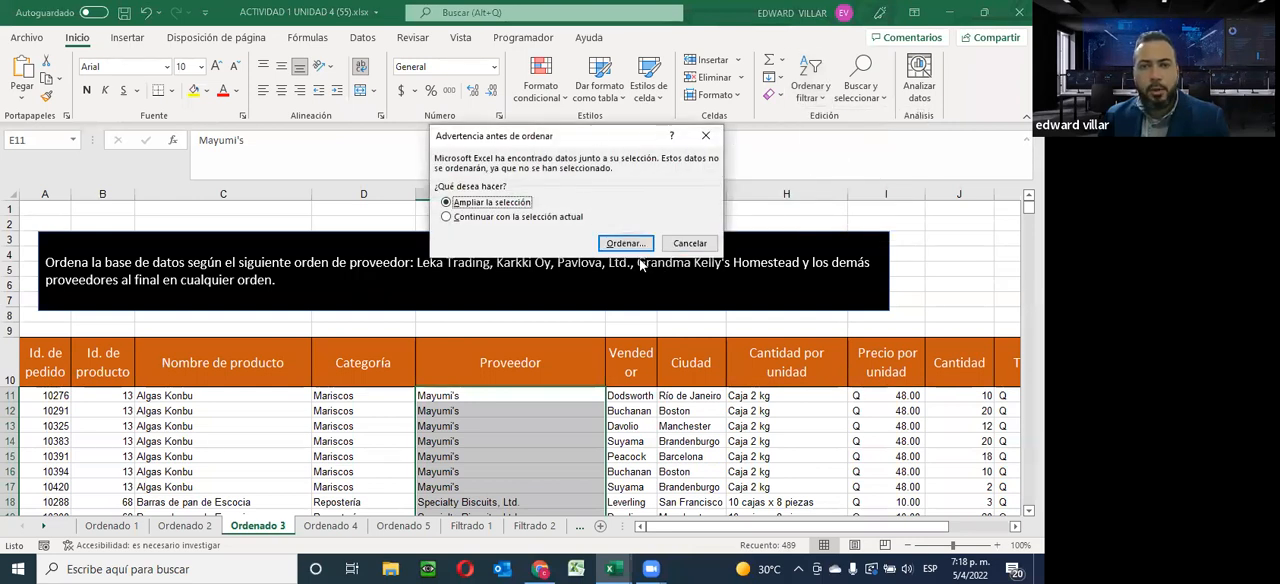
click(623, 244)
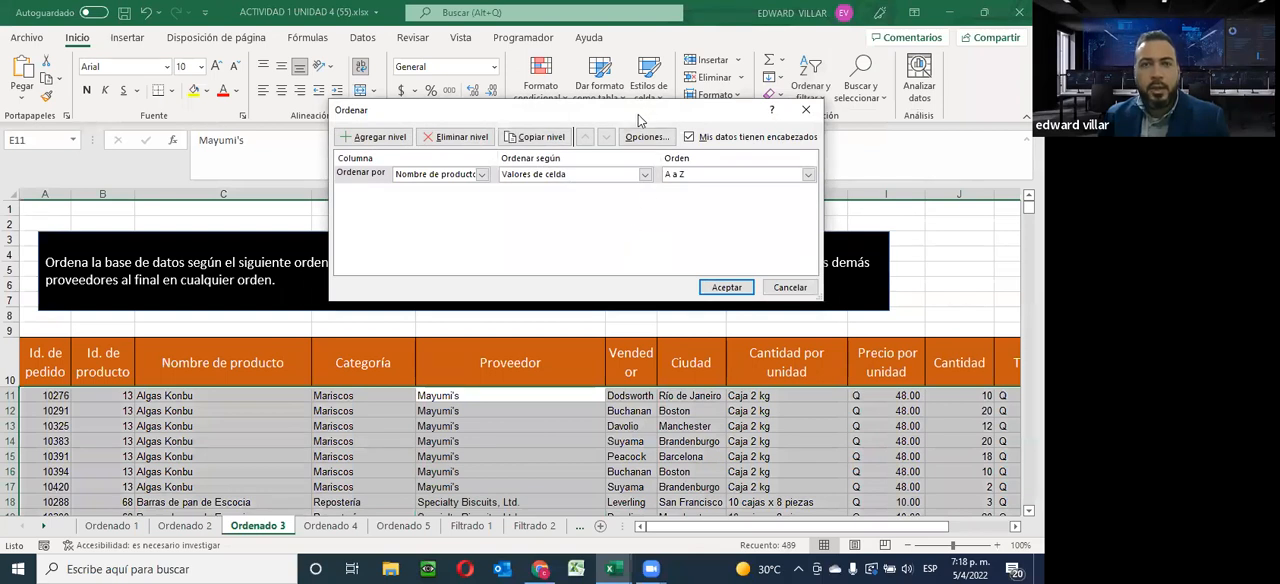
drag(640, 120, 533, 45)
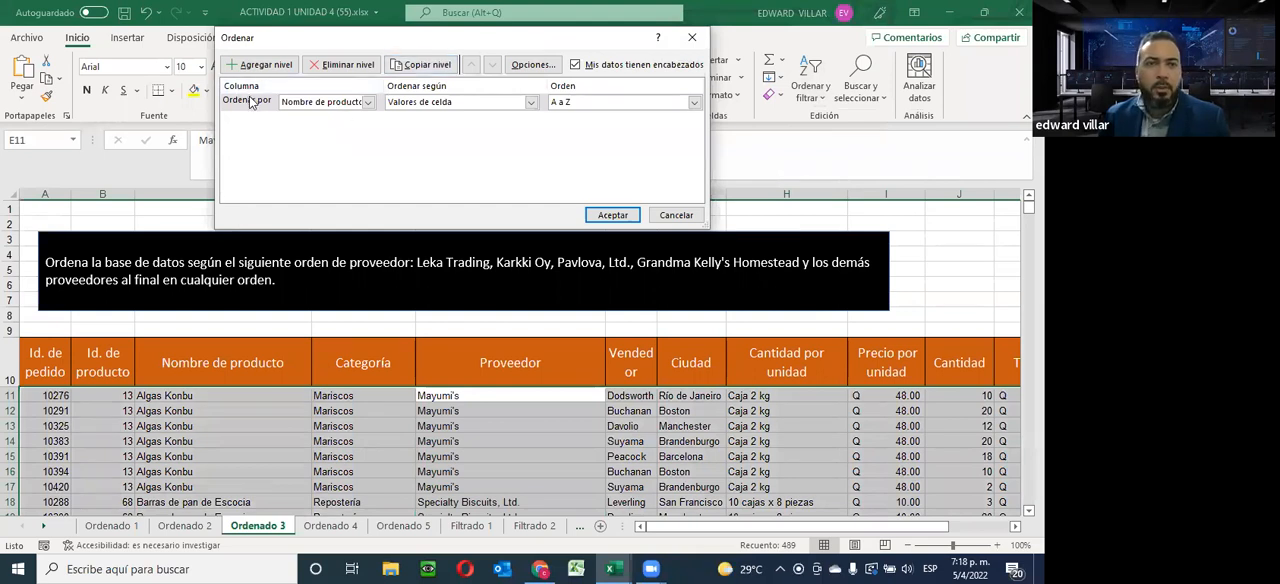
Compare the available sort column choices with the data headers option turned off and turned on again
click(358, 104)
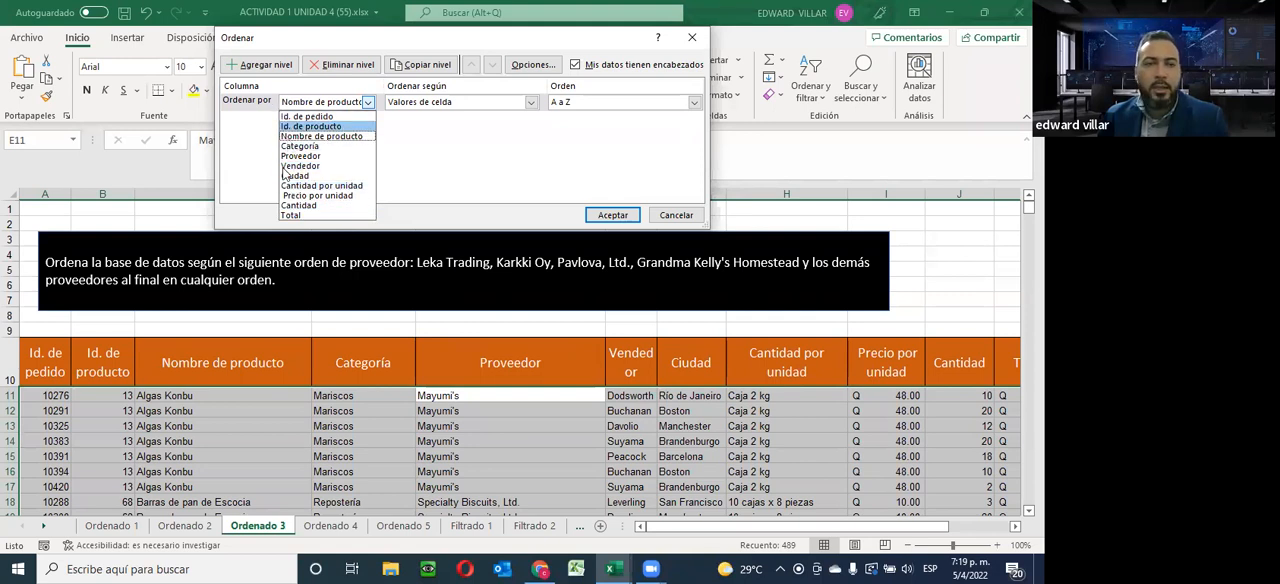
click(578, 67)
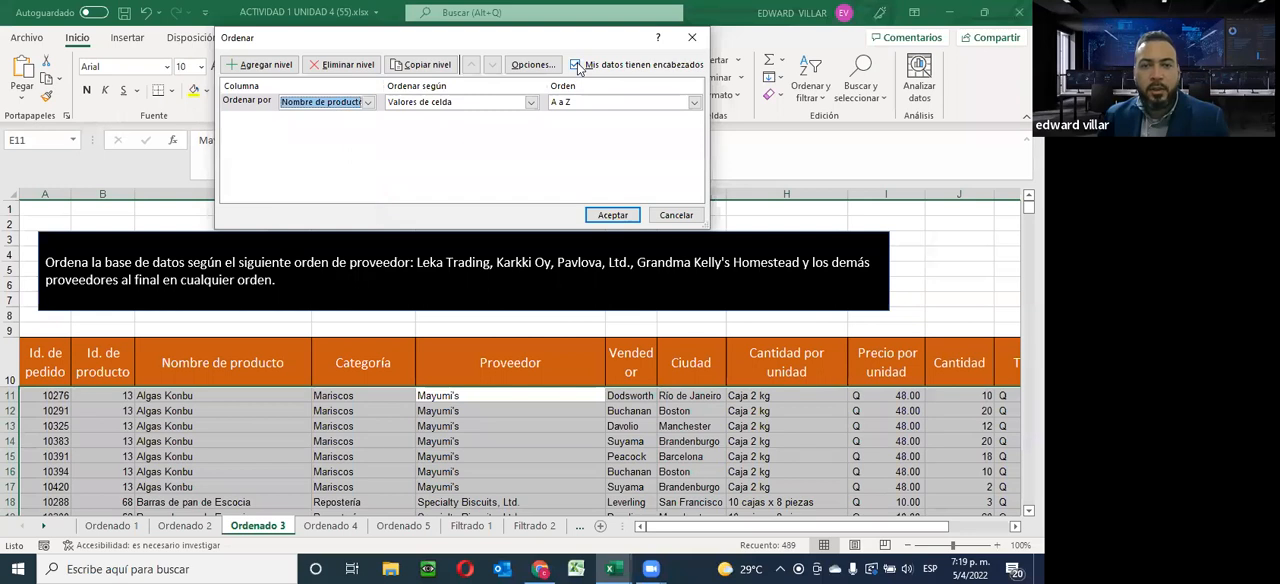
click(576, 65)
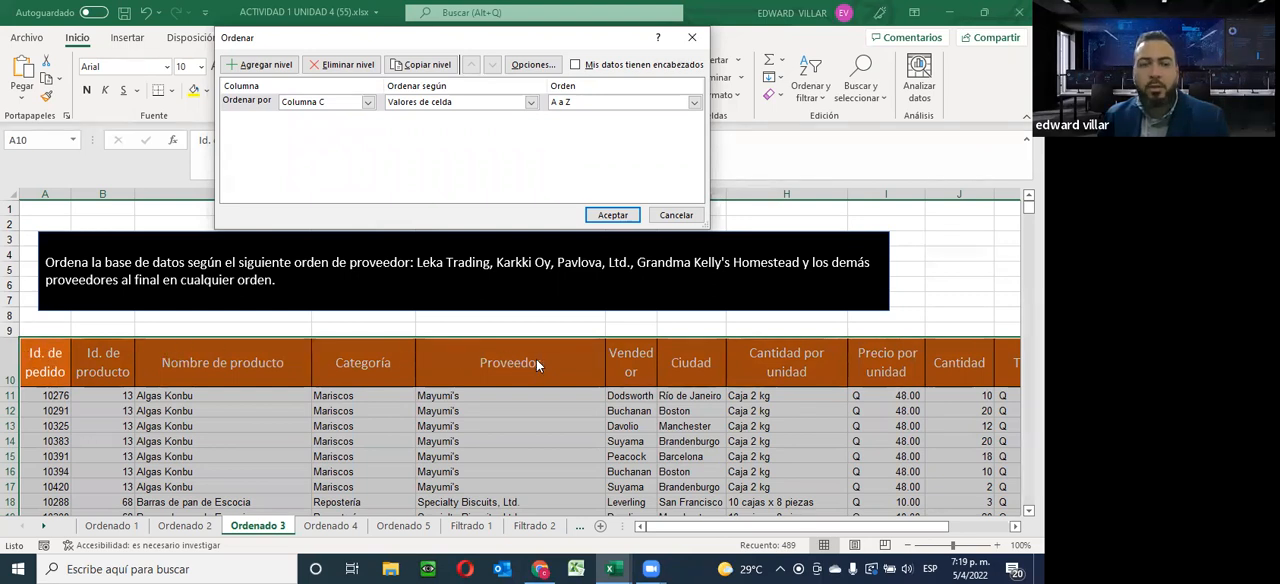
click(368, 102)
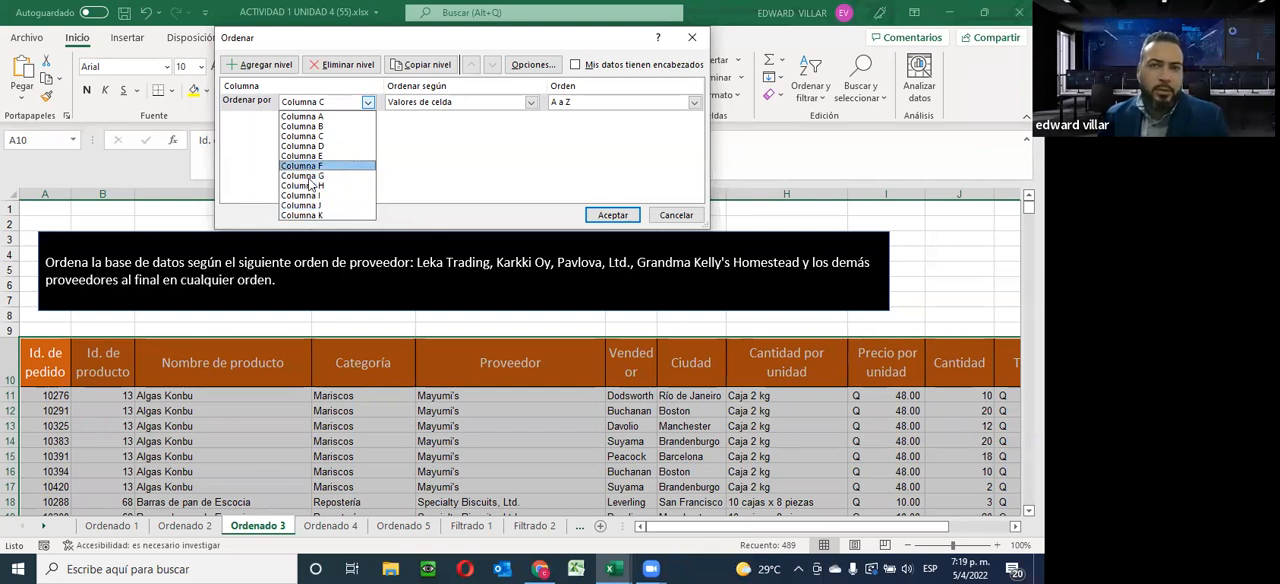
click(575, 65)
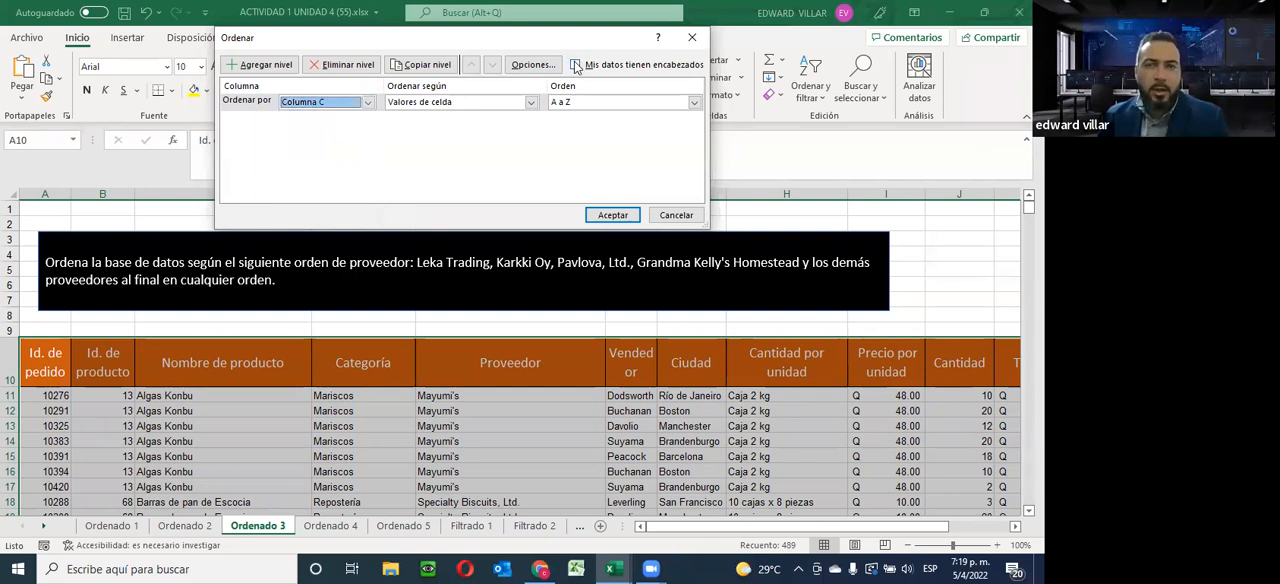
click(575, 65)
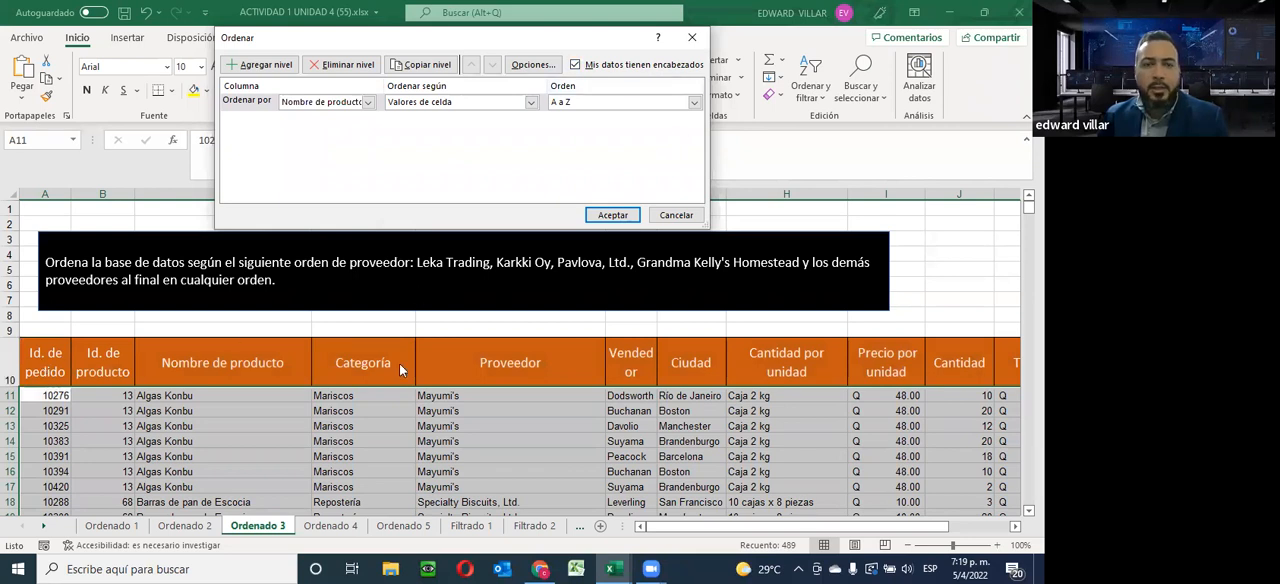
click(357, 110)
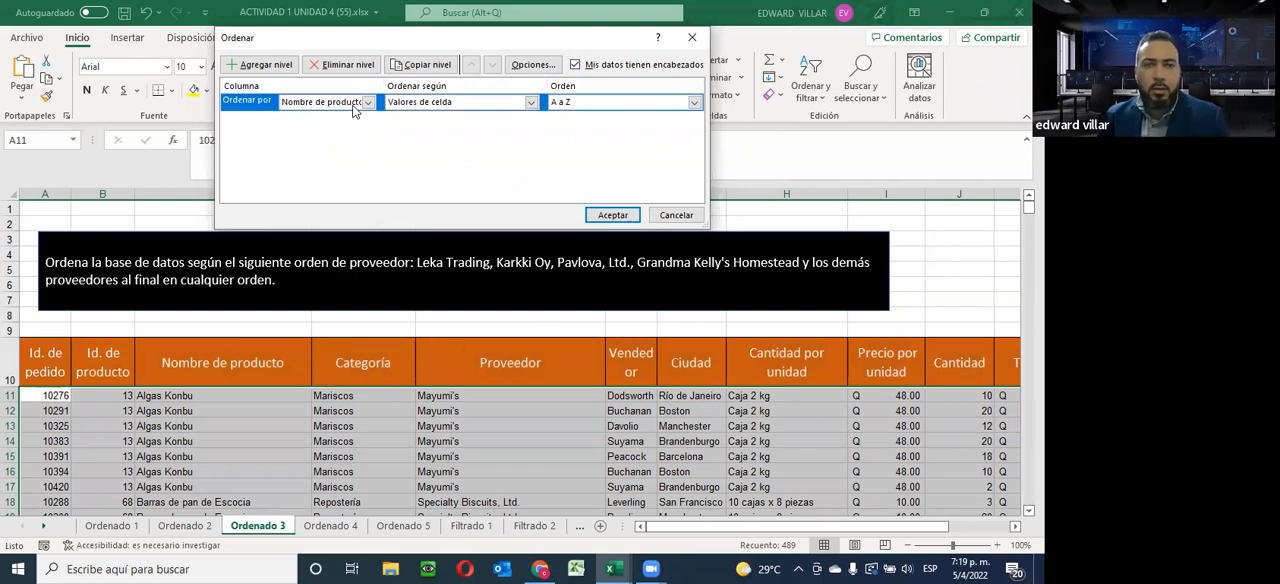
click(366, 102)
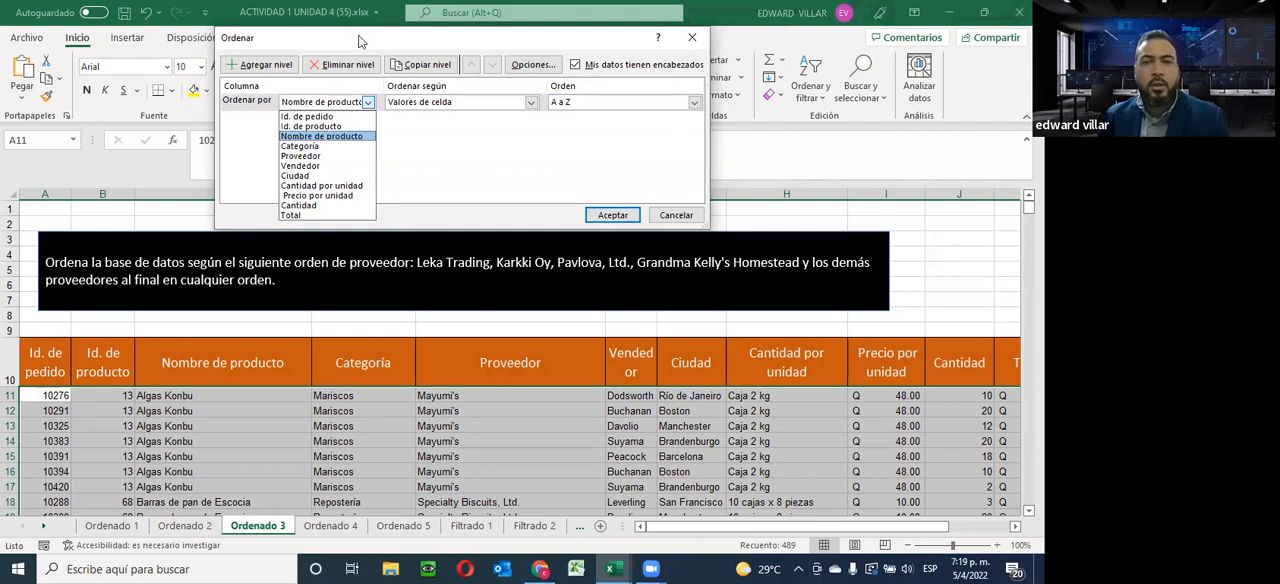
click(600, 26)
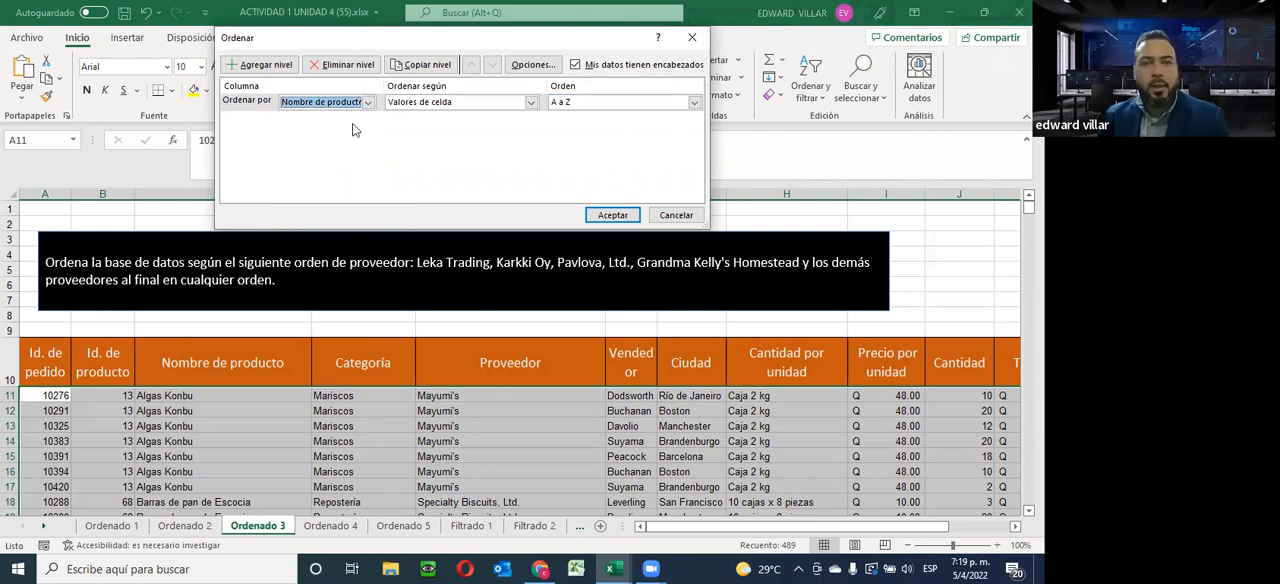
Set the sort to Proveedor by cell values, choosing a custom list as the order
click(366, 102)
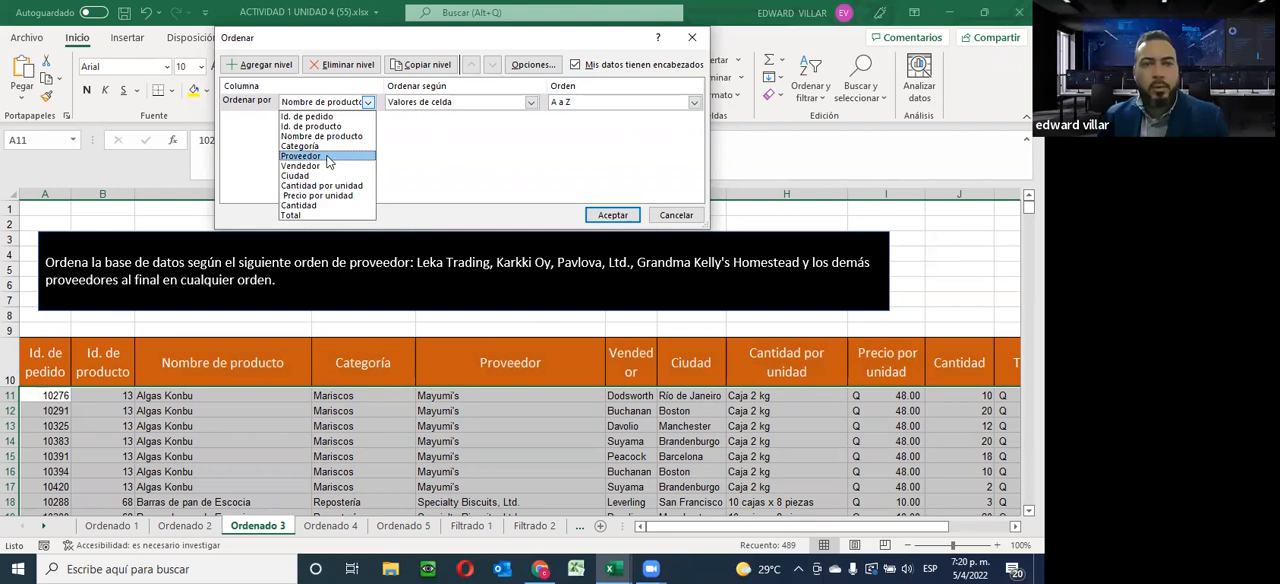
click(326, 157)
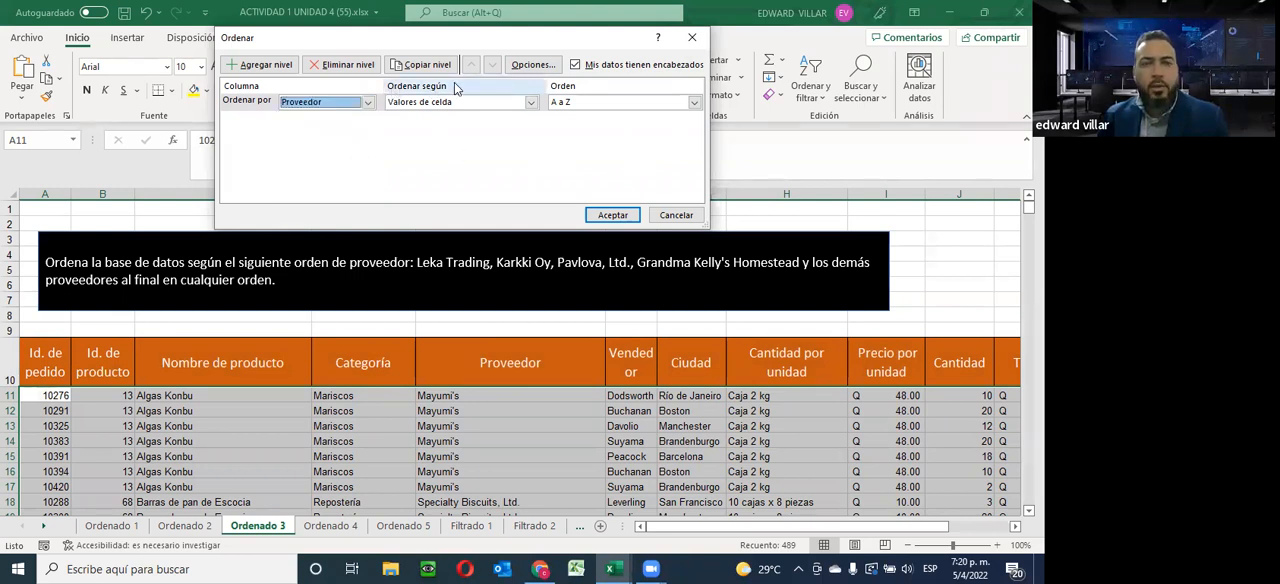
click(532, 104)
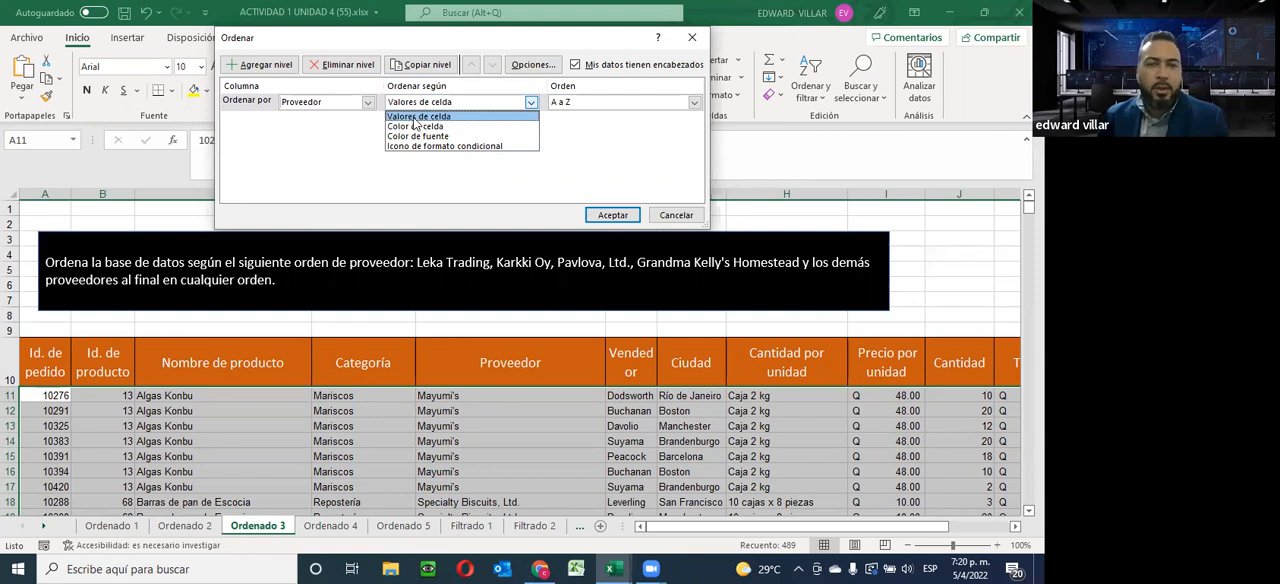
click(425, 118)
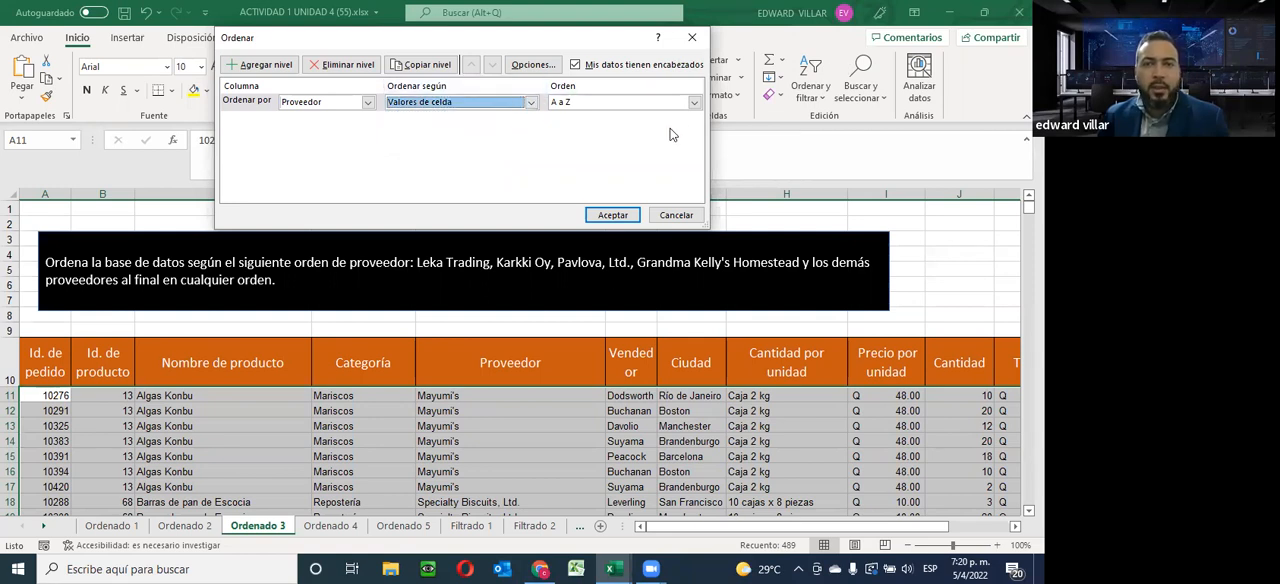
click(694, 104)
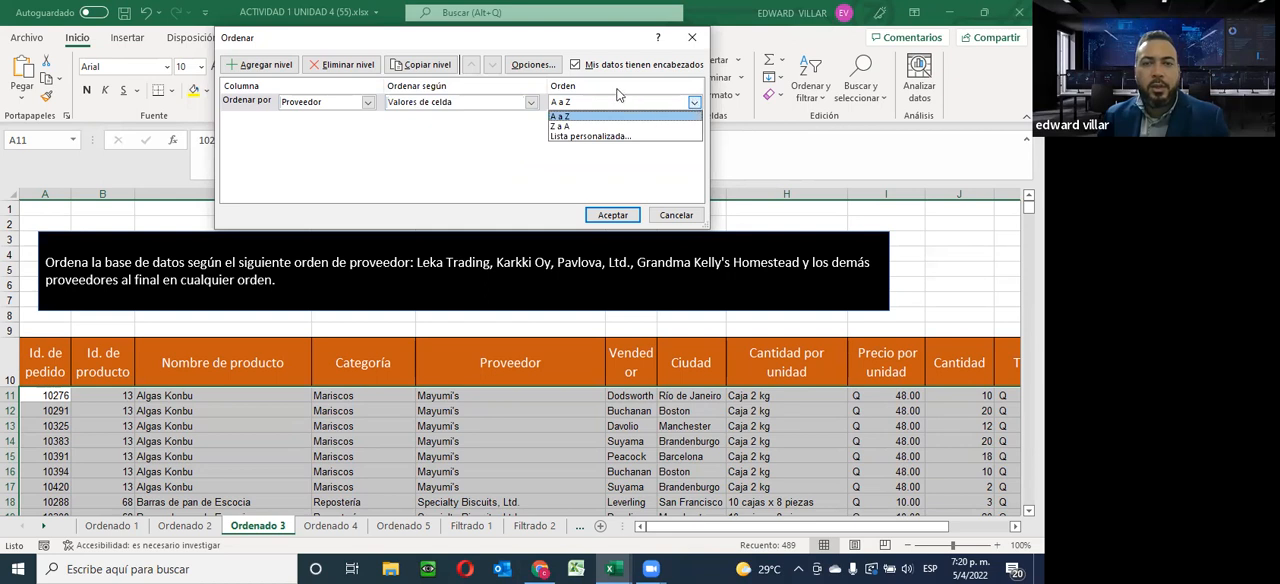
click(588, 137)
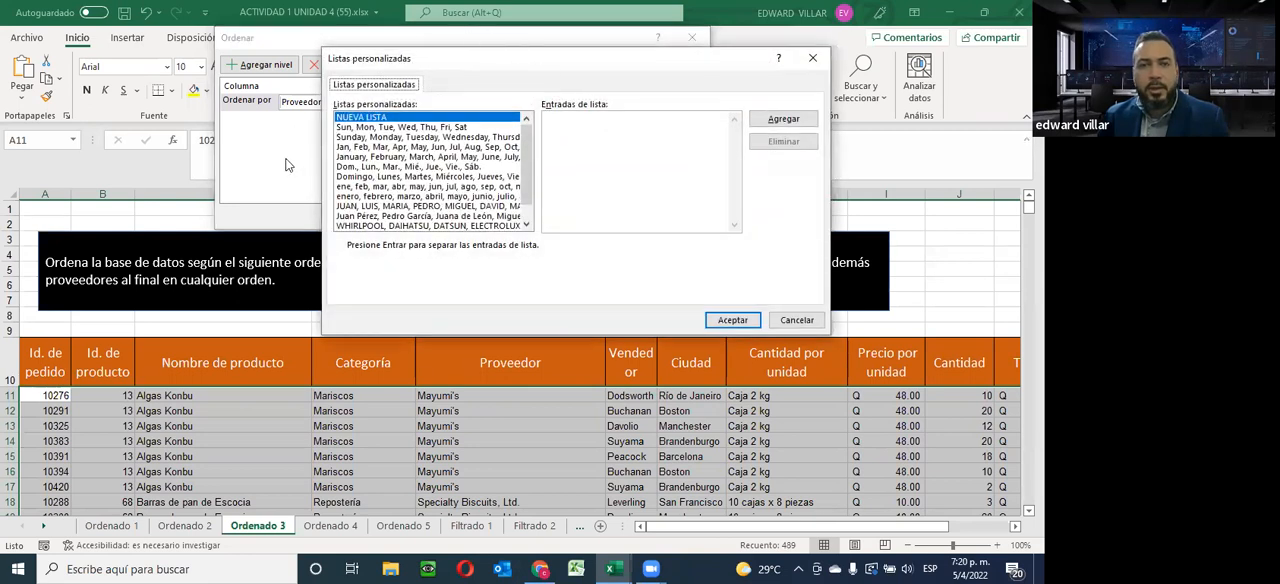
Paste the copied suppliers "Leka Trading, Karkki Oy, Pavlova, Ltd., Grandma Kelly's Homestead" as the entries of a new custom list
click(566, 125)
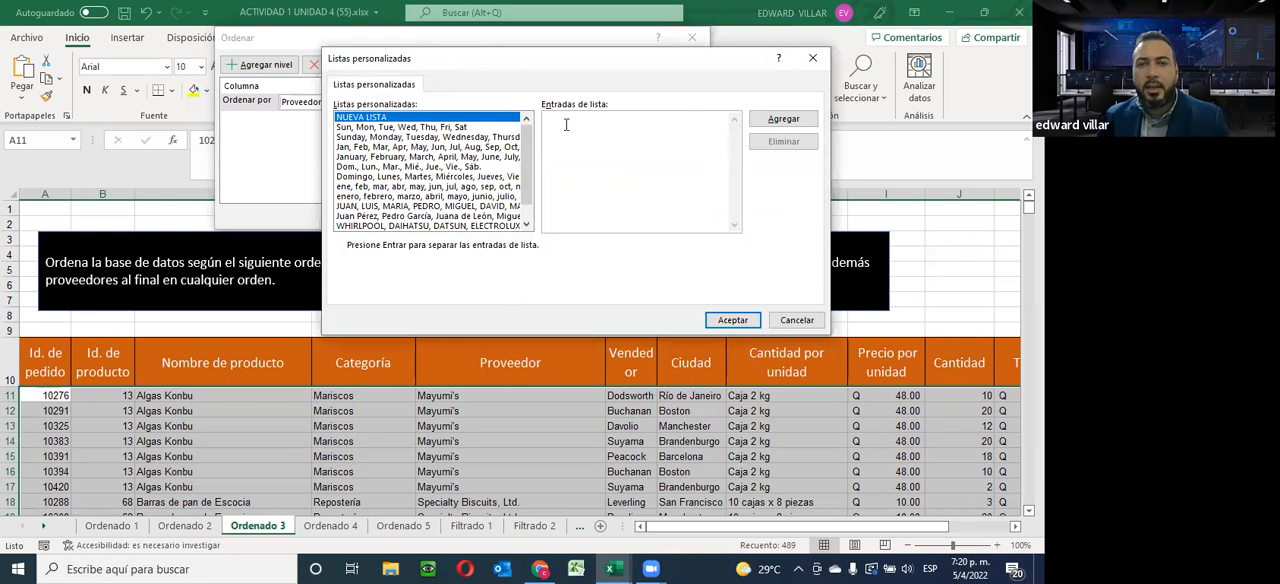
text(Leka Trading, Karkki Oy, Pavlova, Ltd., Grandma Kelly's Homestead)
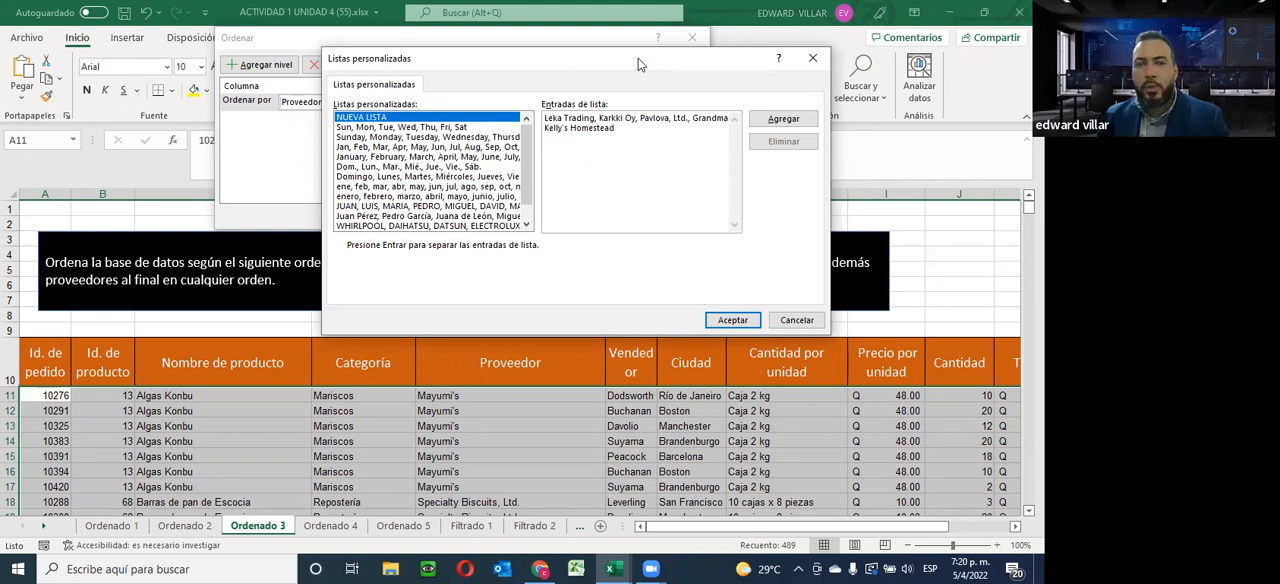
drag(633, 64, 365, 40)
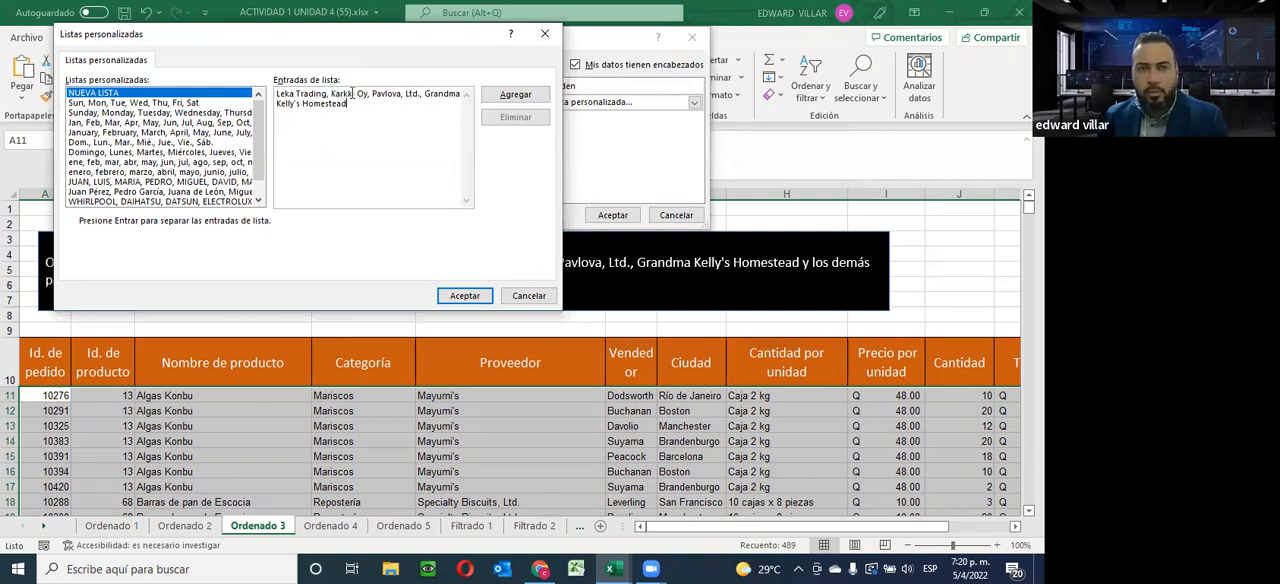
drag(432, 40, 569, 320)
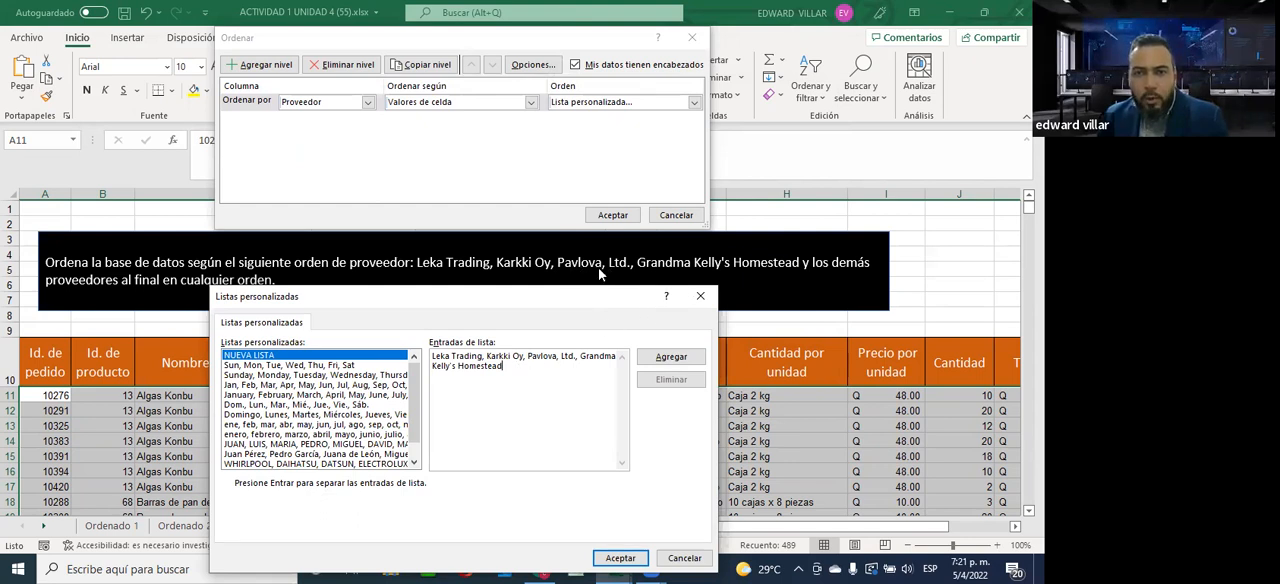
Remove the comma between Pavlova and Ltd. in the list entries and add the supplier list to the custom lists
click(557, 114)
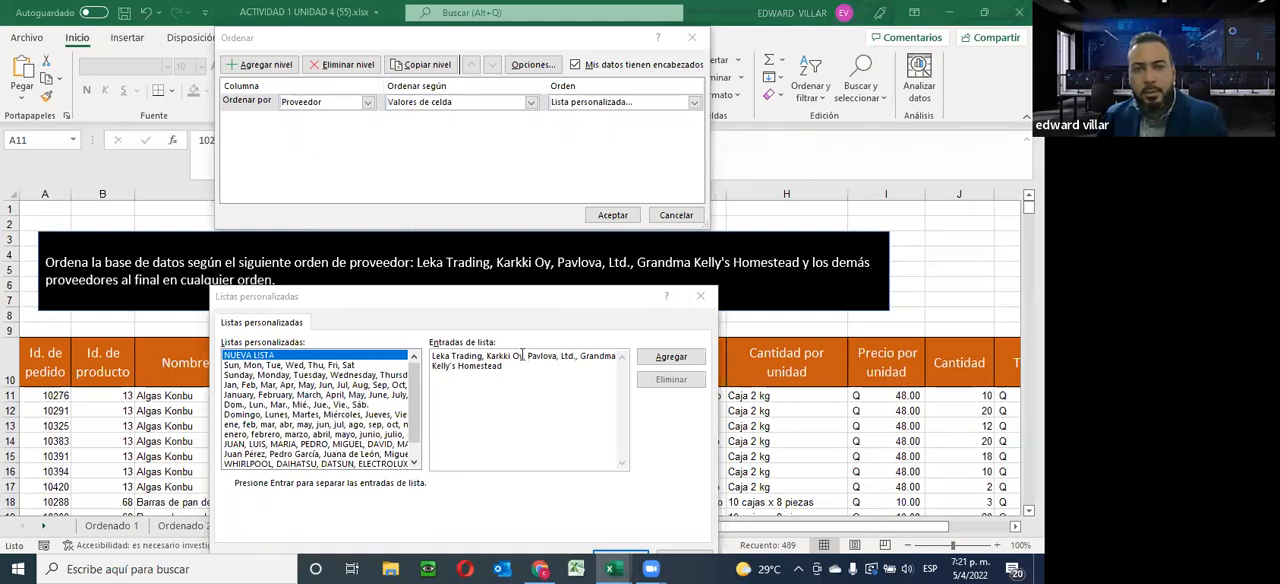
drag(528, 358, 560, 356)
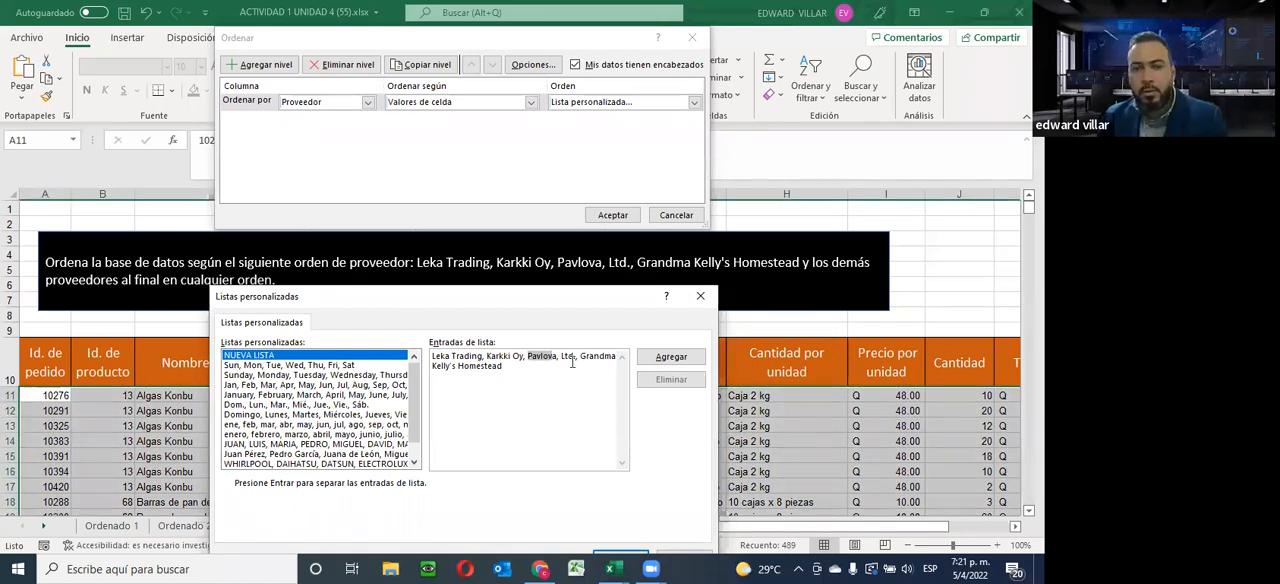
click(554, 363)
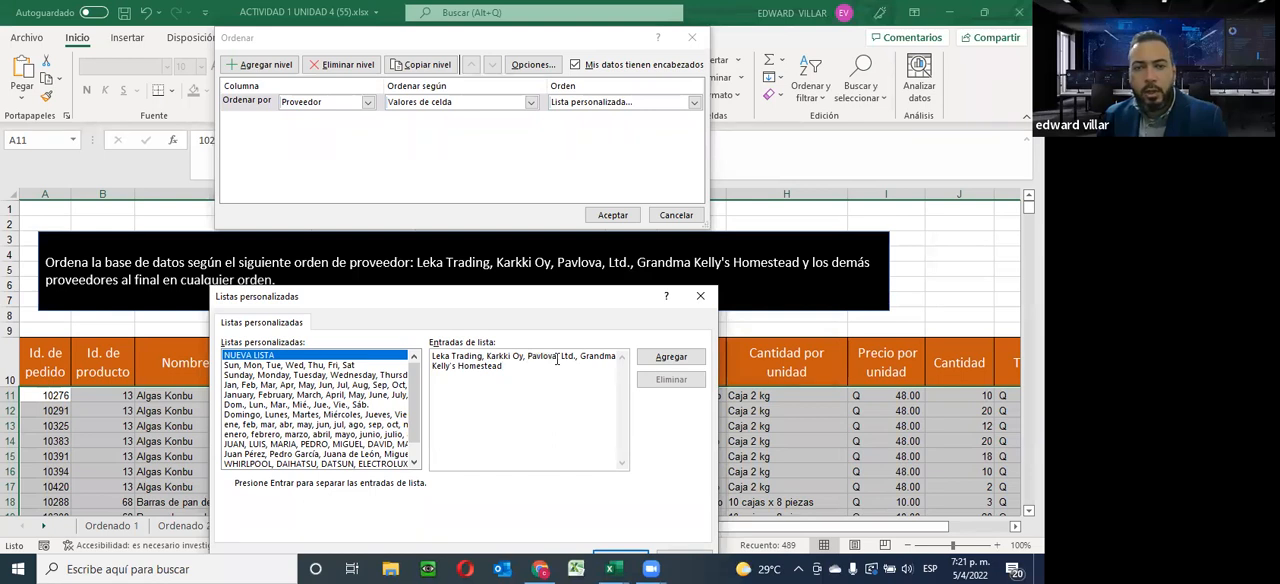
key(BackSpace)
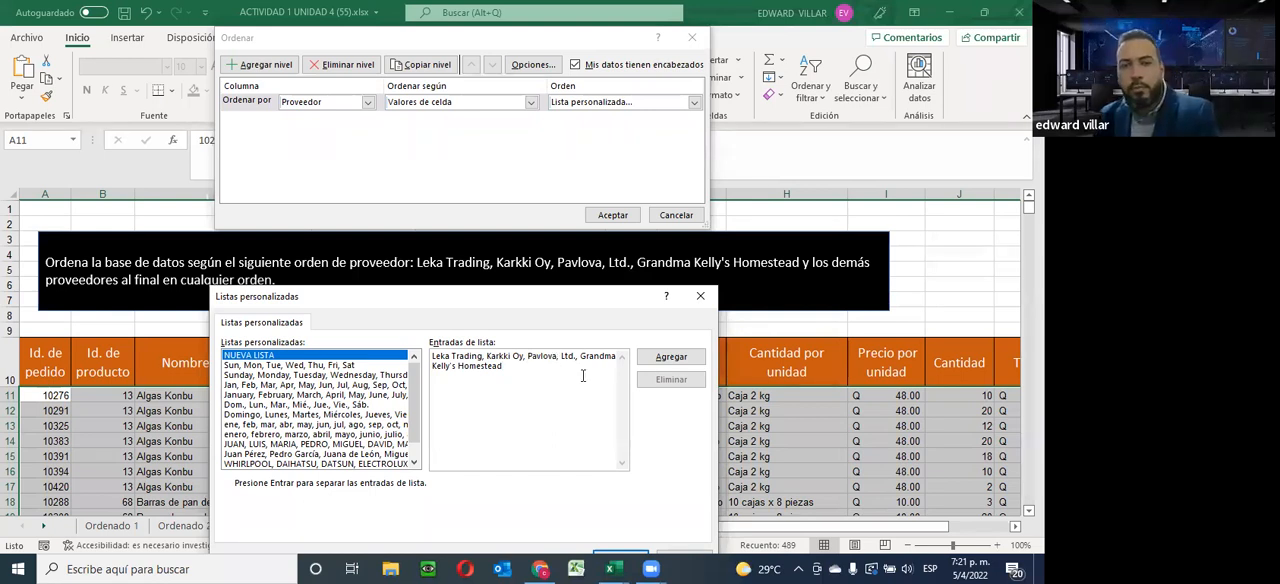
click(650, 357)
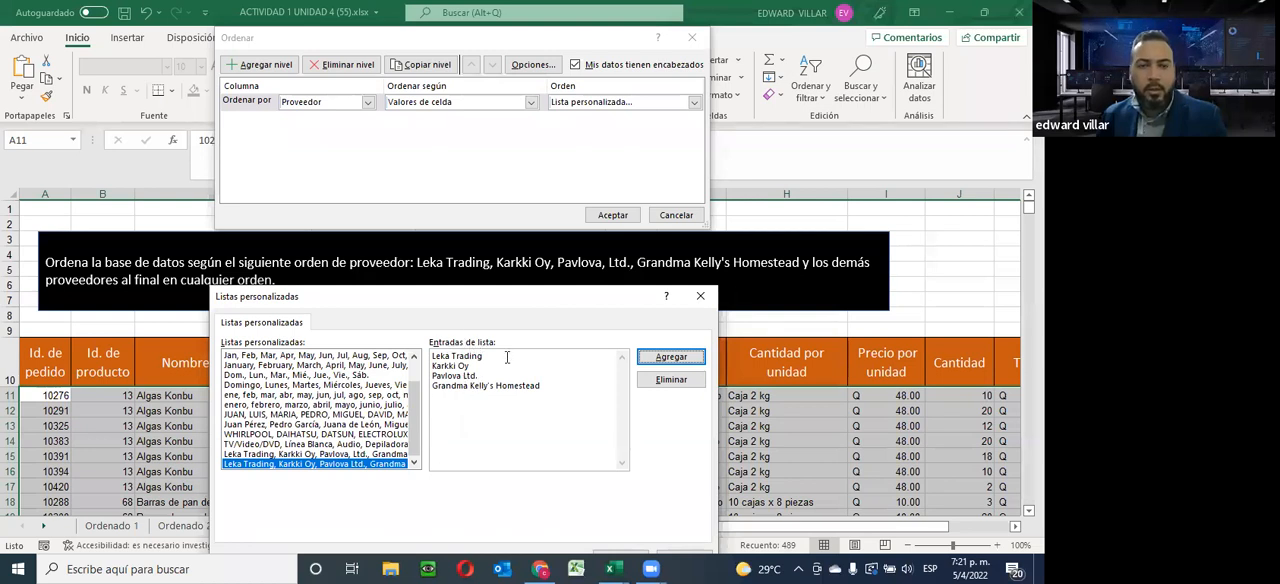
Use the new supplier list as the sort order and apply the sort to the Ordenado 3 database
drag(442, 292, 599, 116)
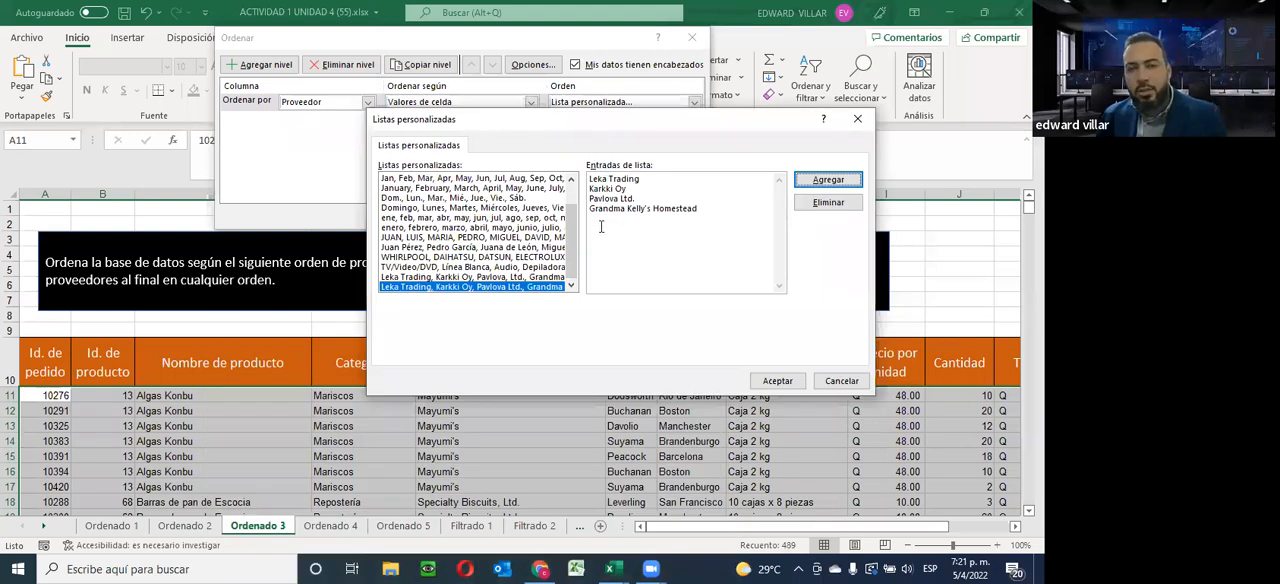
click(776, 381)
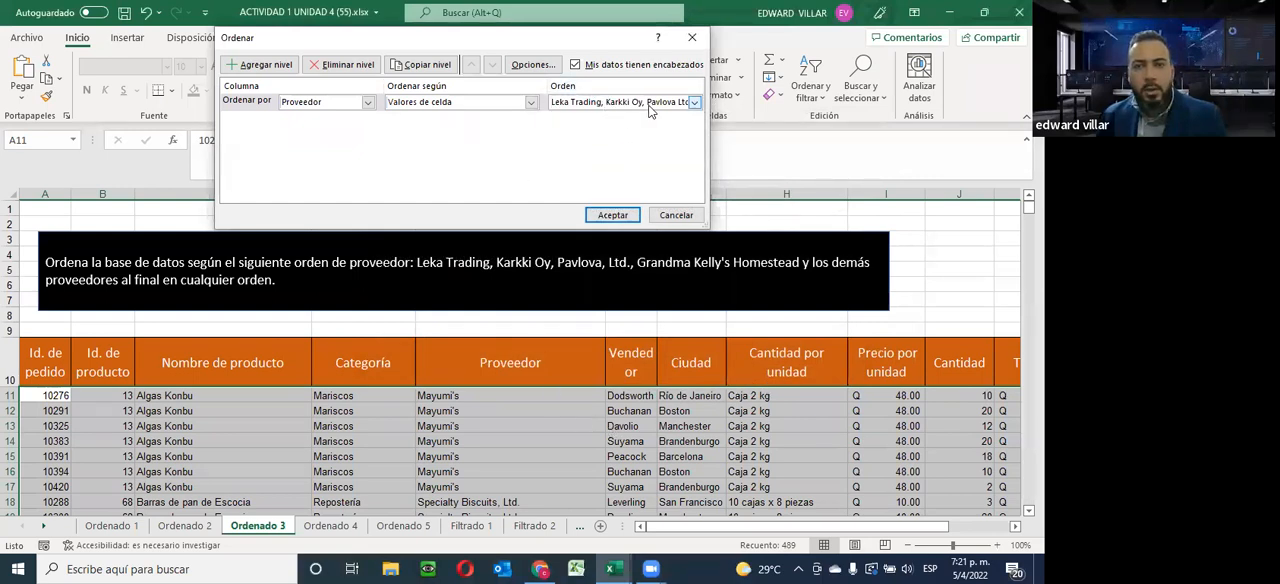
click(612, 216)
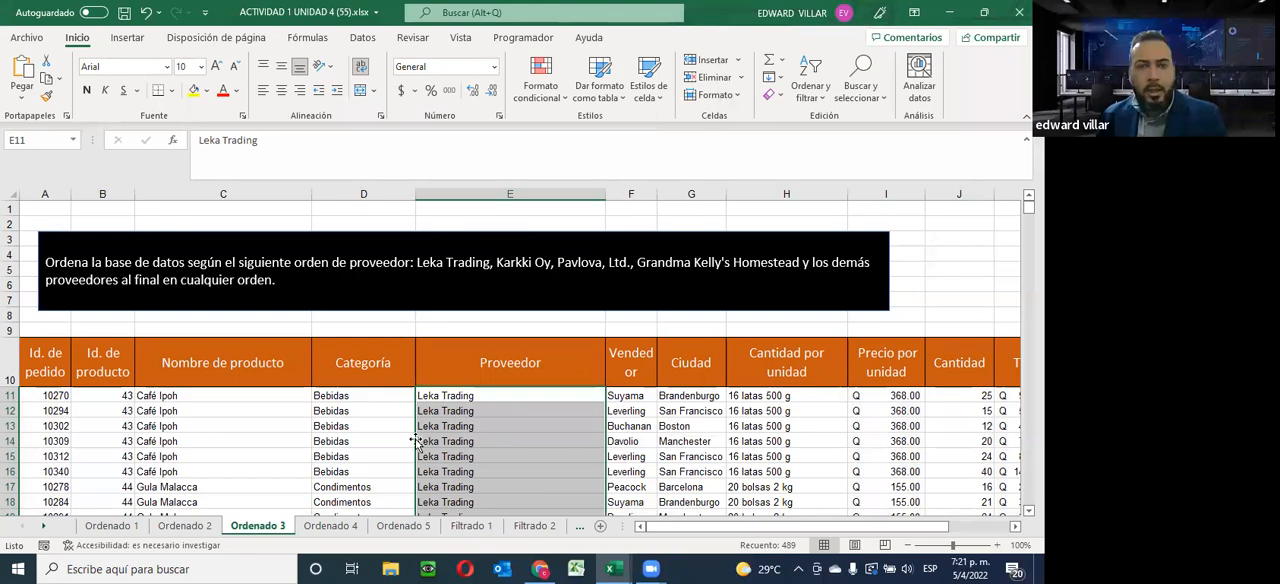
Examine the supplier order down the Proveedor column of the sorted Ordenado 3 database
scroll(418, 441, down, 7)
scroll(437, 423, down, 6)
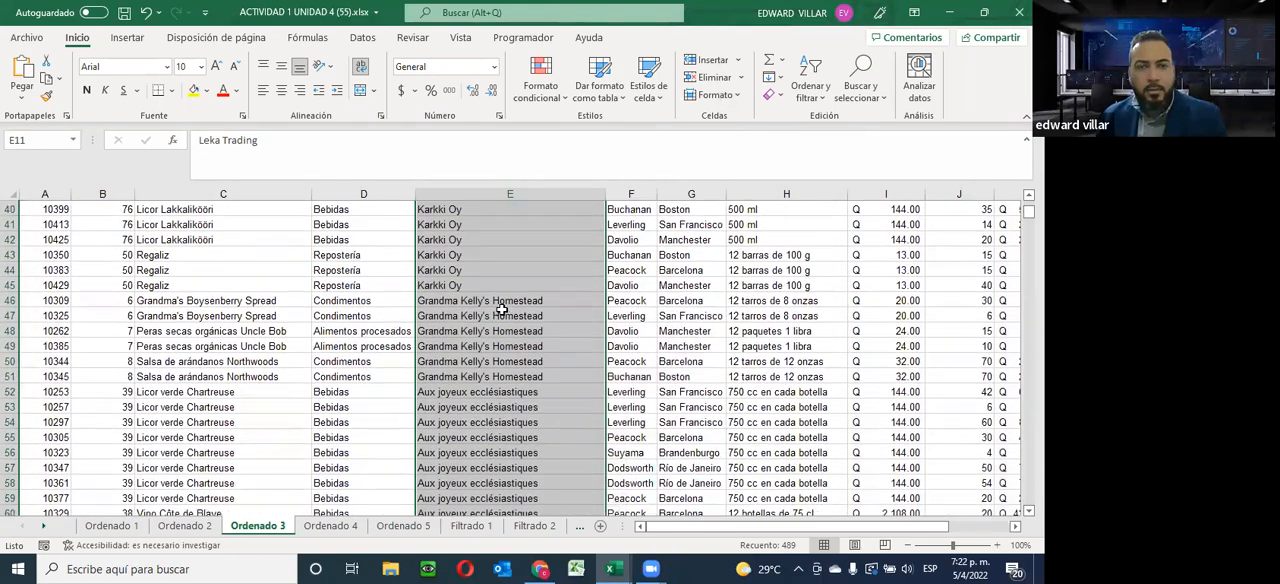
scroll(484, 372, down, 5)
scroll(484, 388, down, 8)
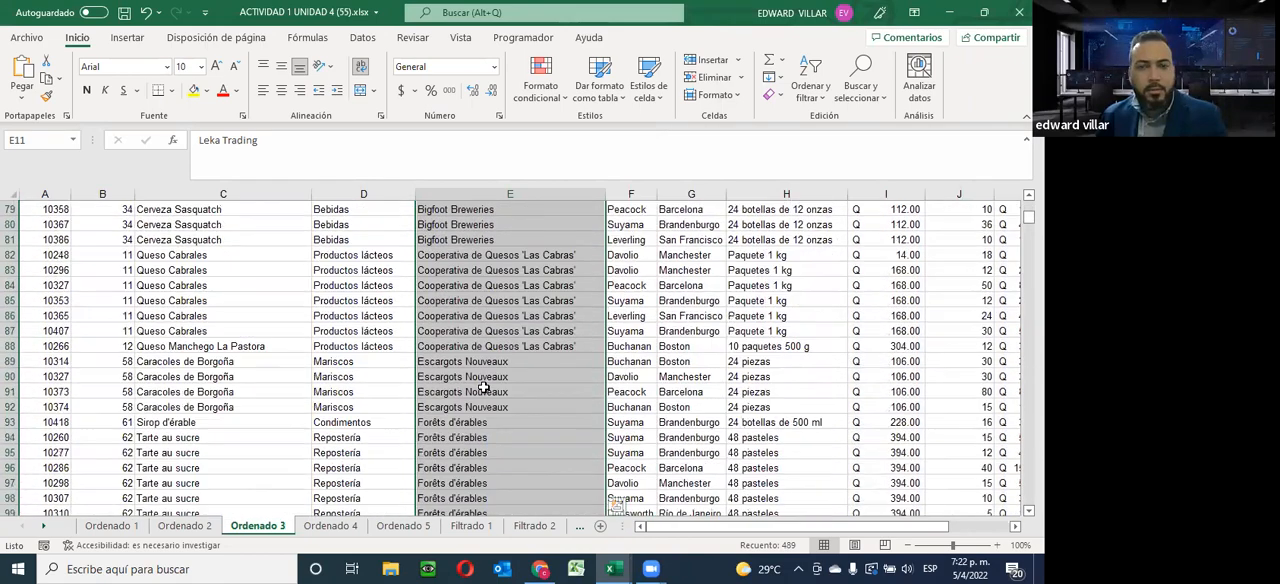
scroll(484, 388, down, 4)
scroll(484, 388, down, 4)
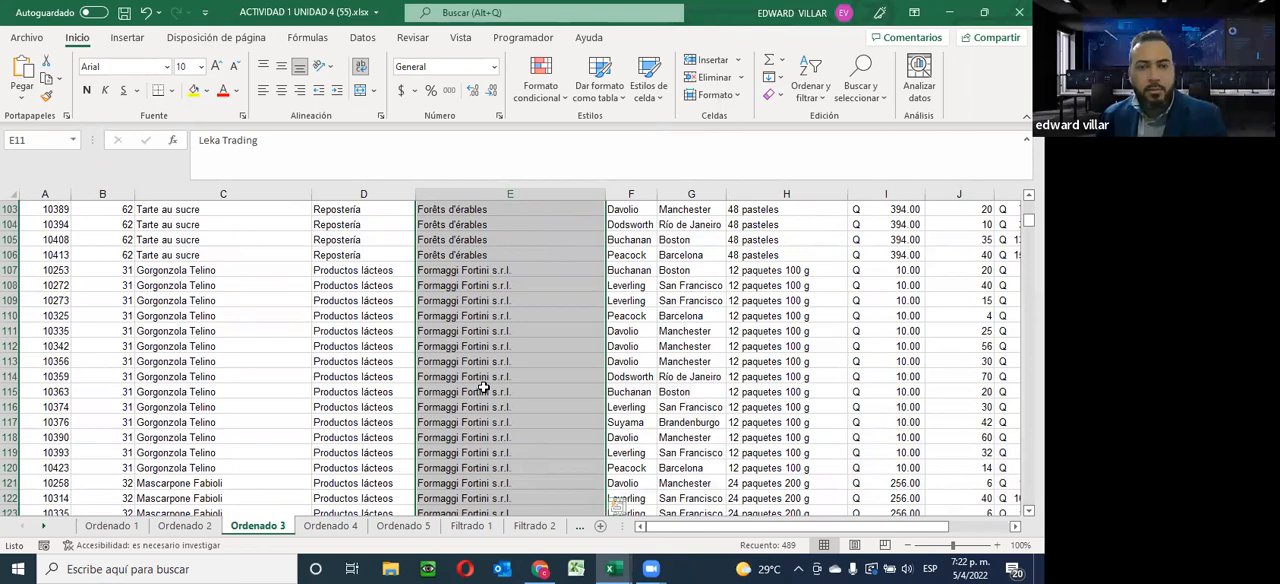
scroll(484, 388, up, 20)
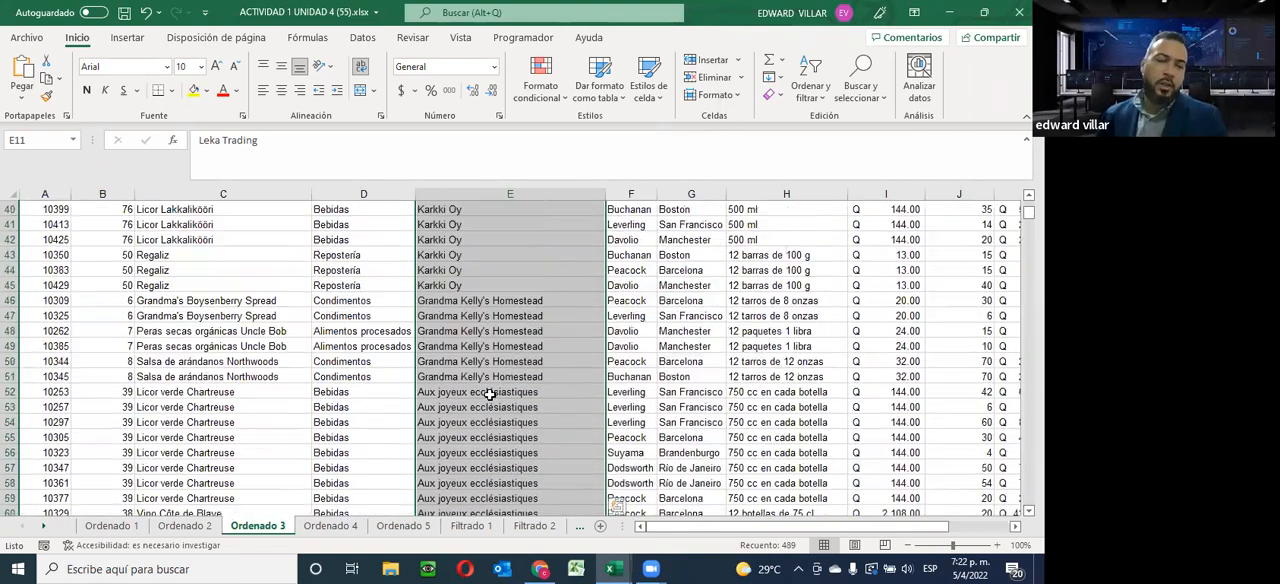
scroll(489, 394, up, 1)
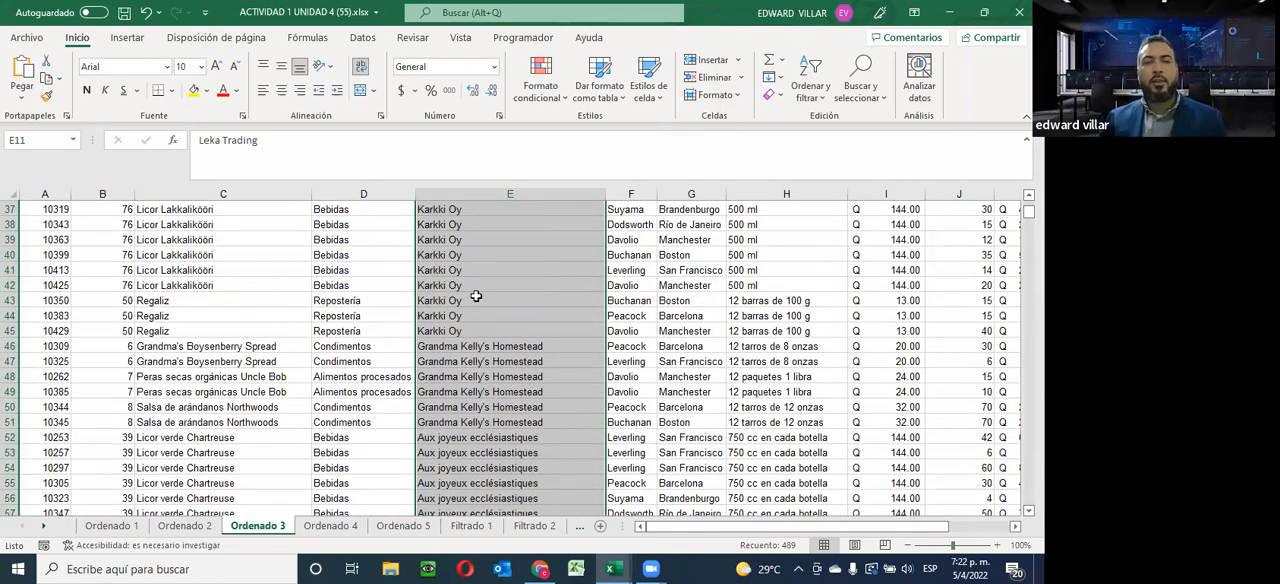
scroll(476, 296, up, 5)
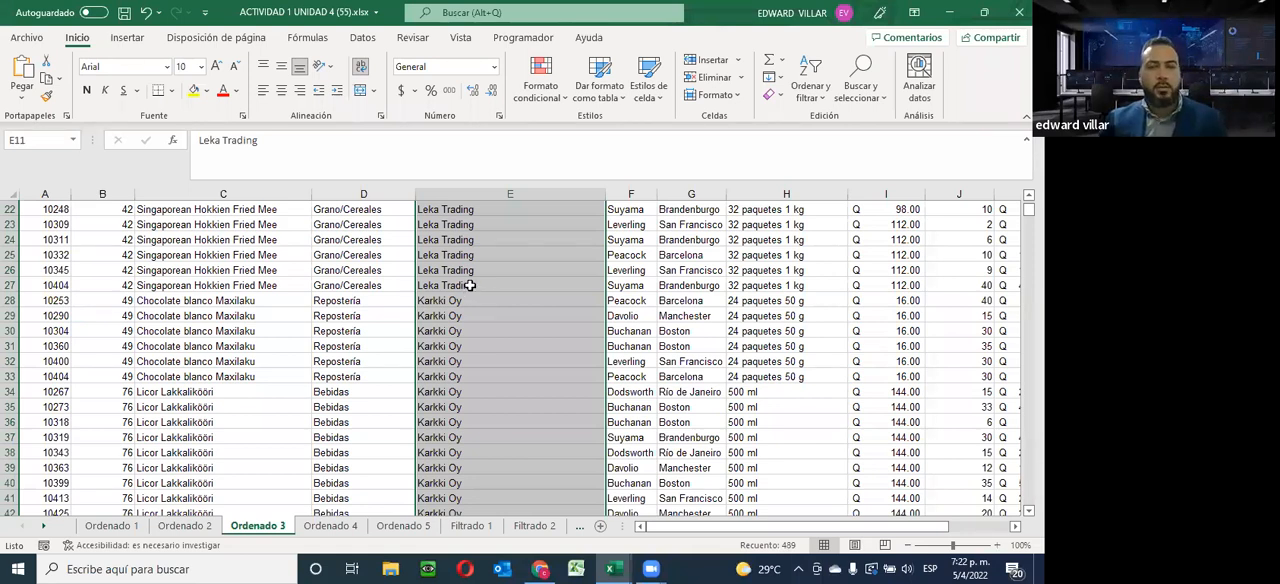
scroll(549, 217, up, 7)
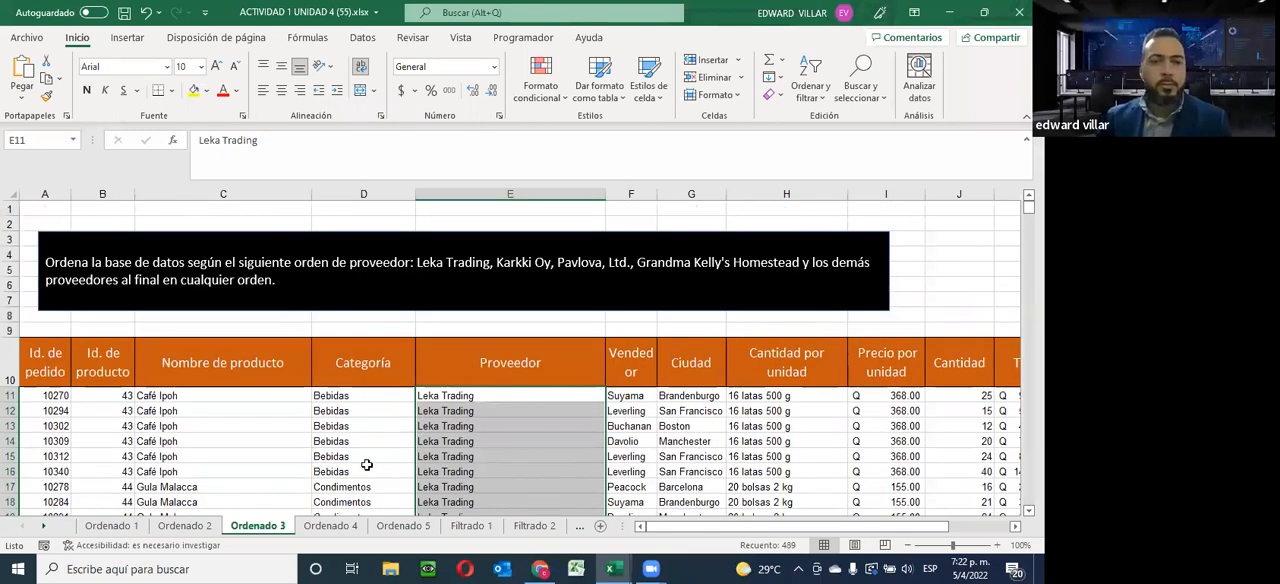
On the Ordenado 4 sheet, select all the Precio por unidad values below the header
click(330, 525)
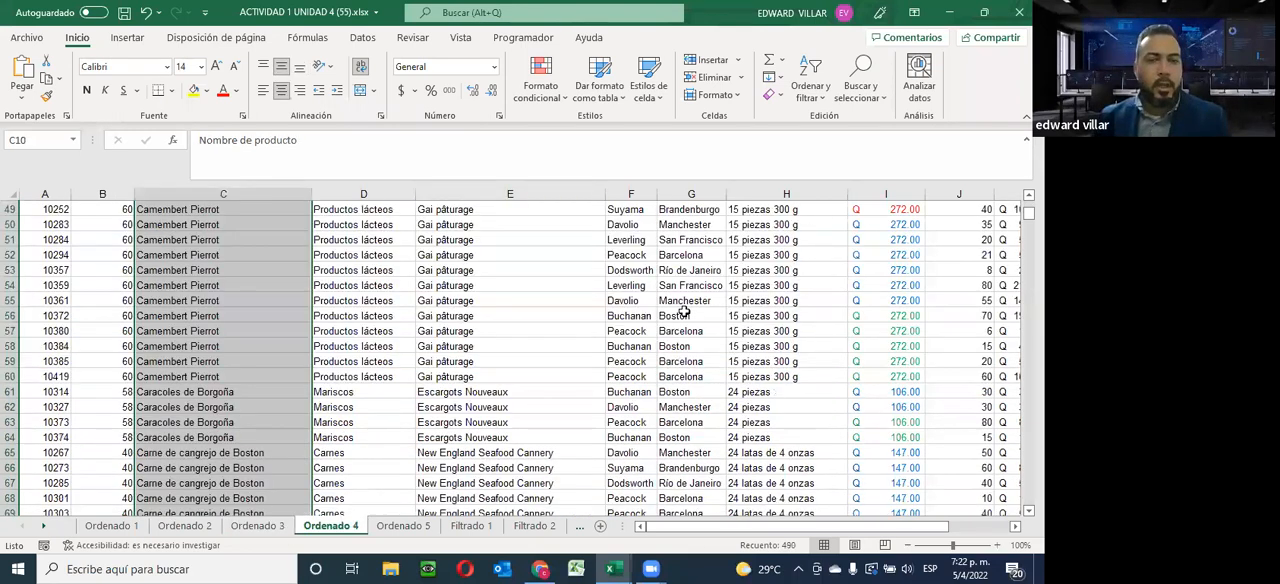
scroll(467, 355, up, 10)
scroll(467, 355, up, 5)
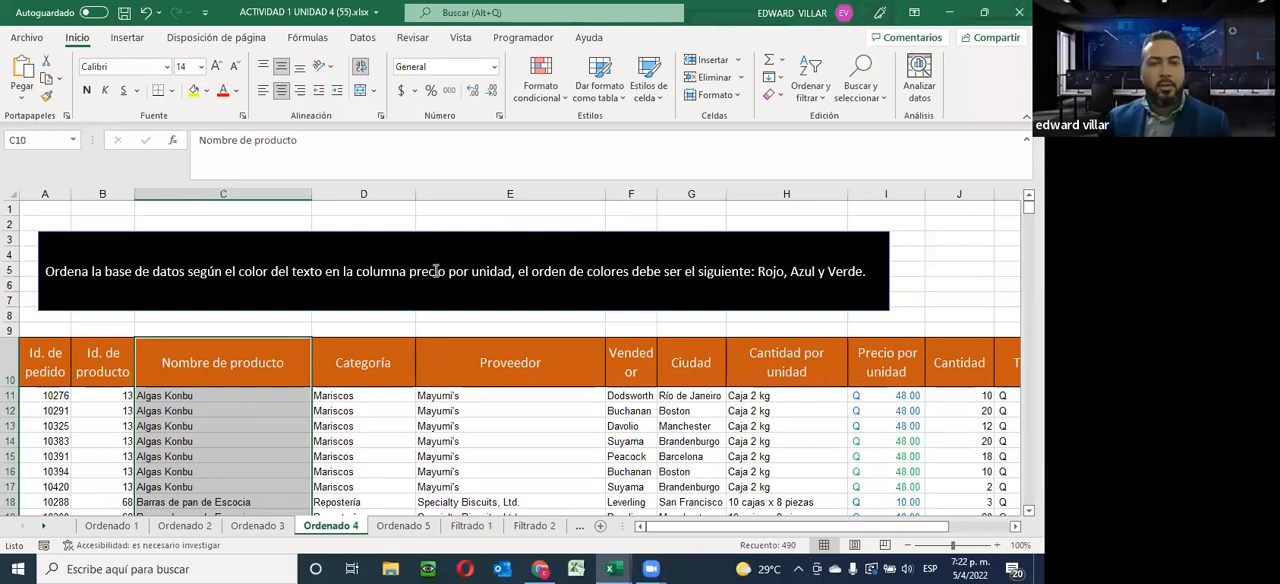
click(890, 400)
drag(892, 404, 870, 470)
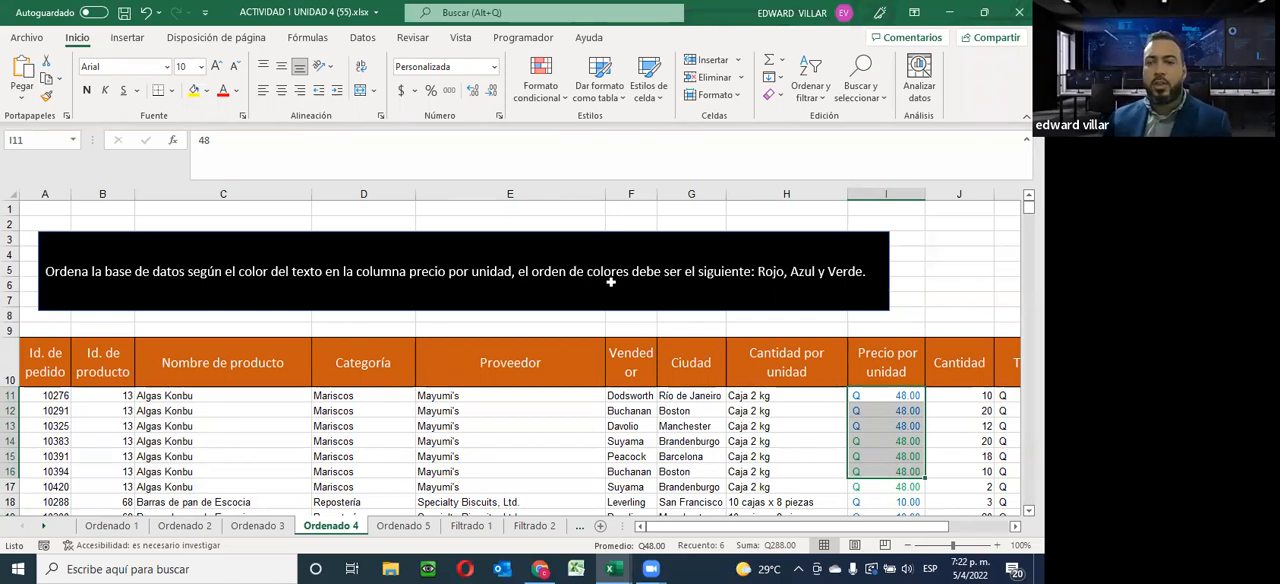
drag(880, 397, 900, 455)
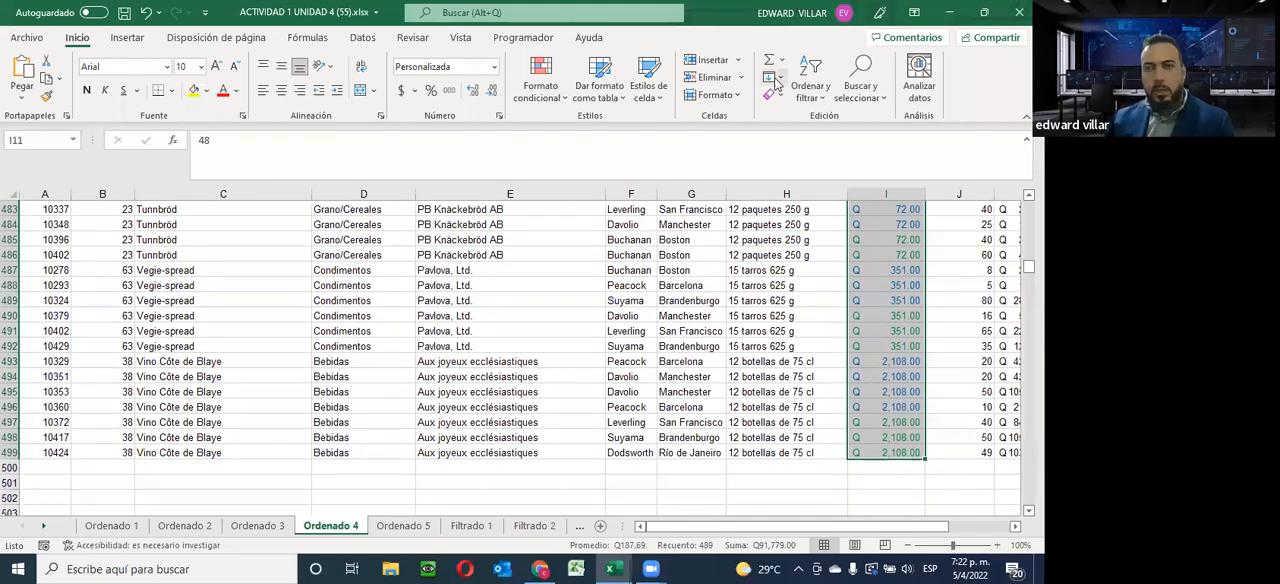
Start a custom sort of the Ordenado 4 database with the selection expanded to the adjacent columns
click(814, 92)
click(818, 165)
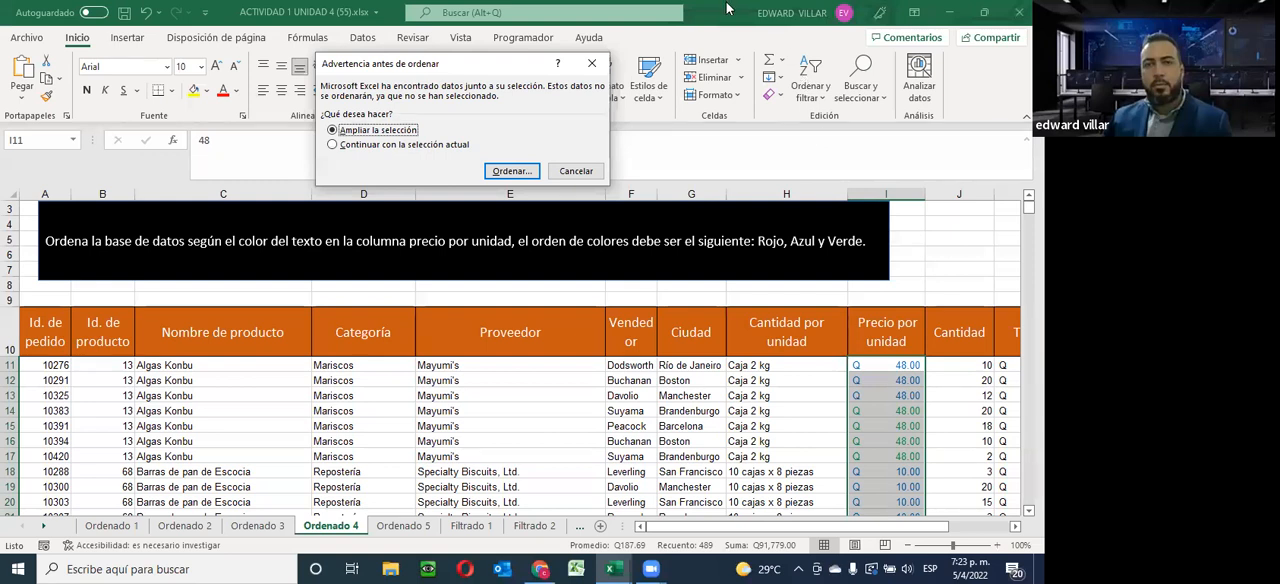
click(533, 172)
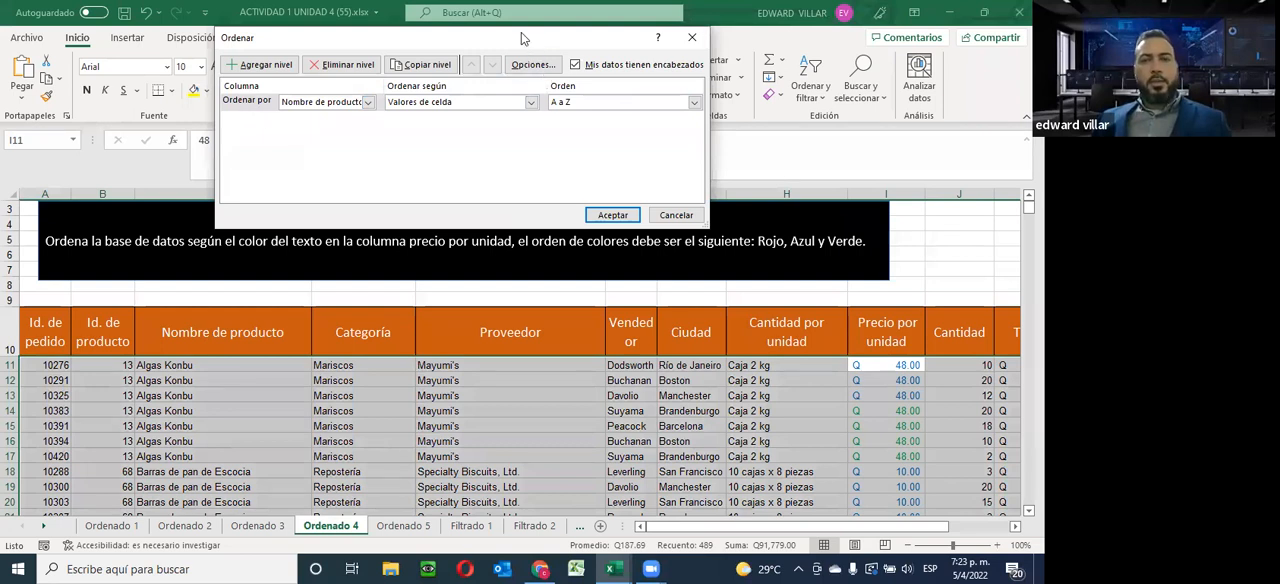
drag(521, 32, 517, 8)
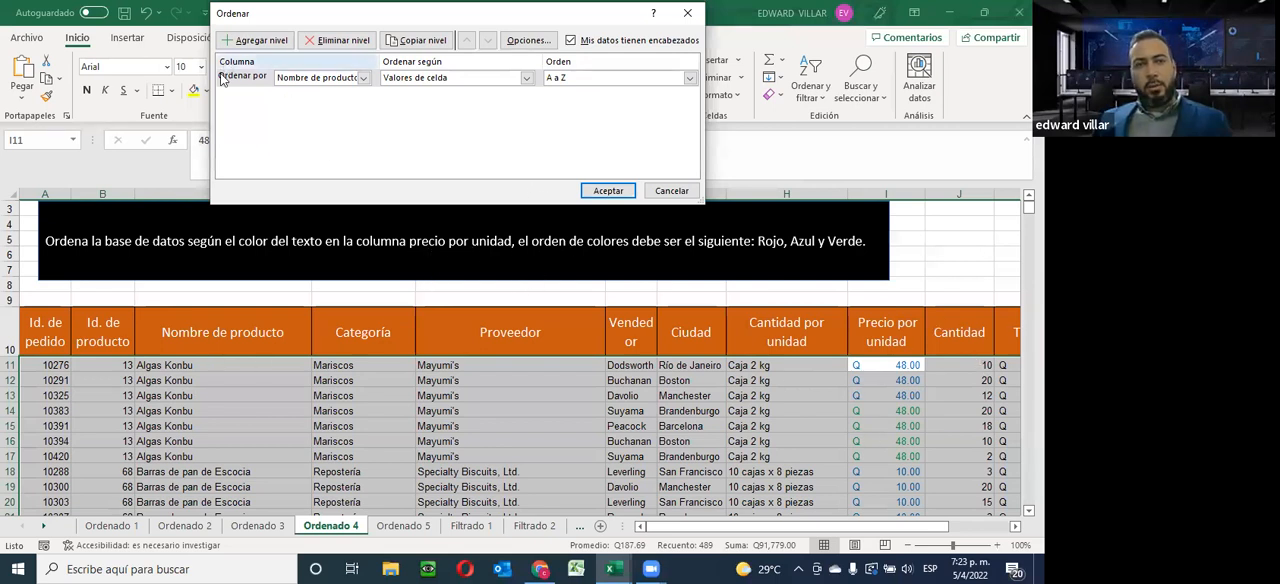
Set the first sort level to Precio por unidad by font colour, with red on top
click(285, 77)
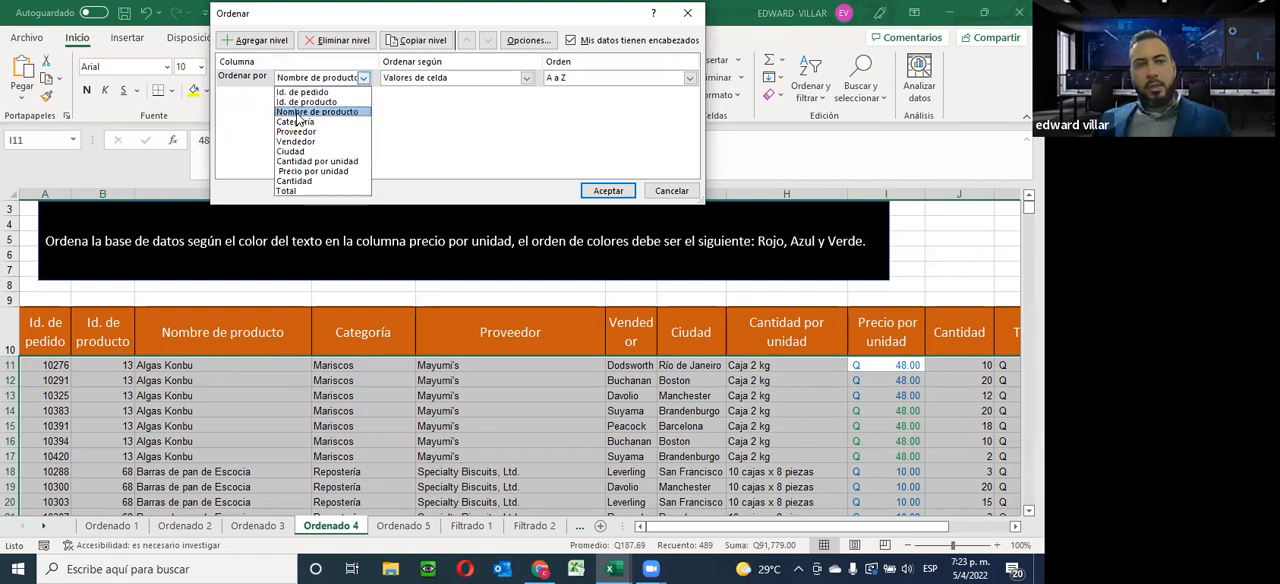
click(302, 174)
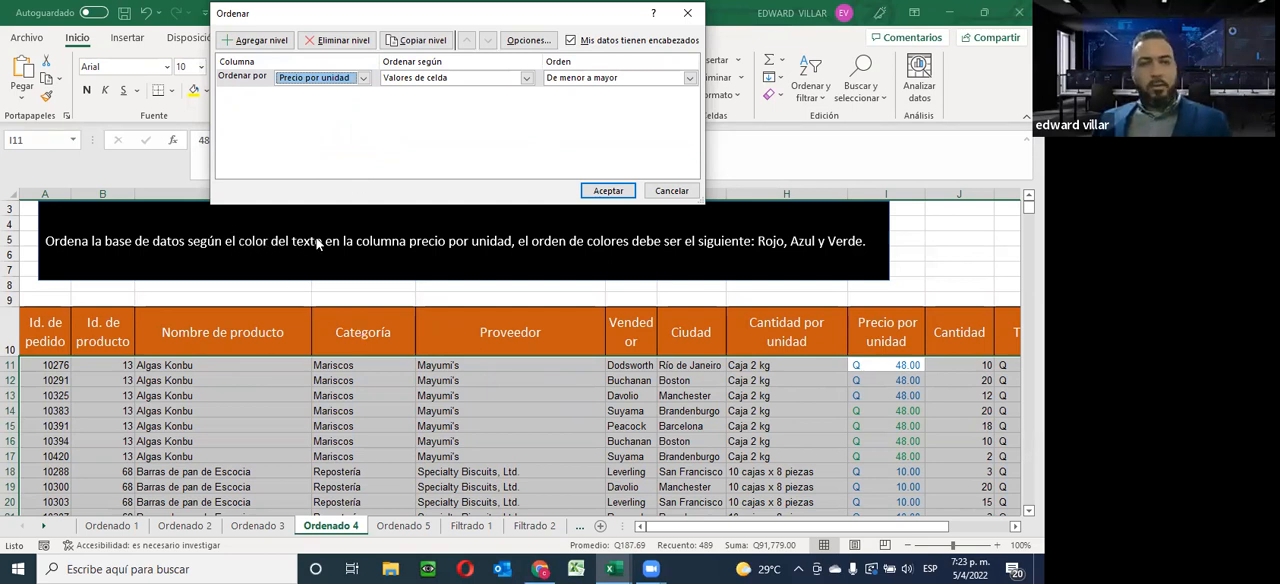
click(525, 80)
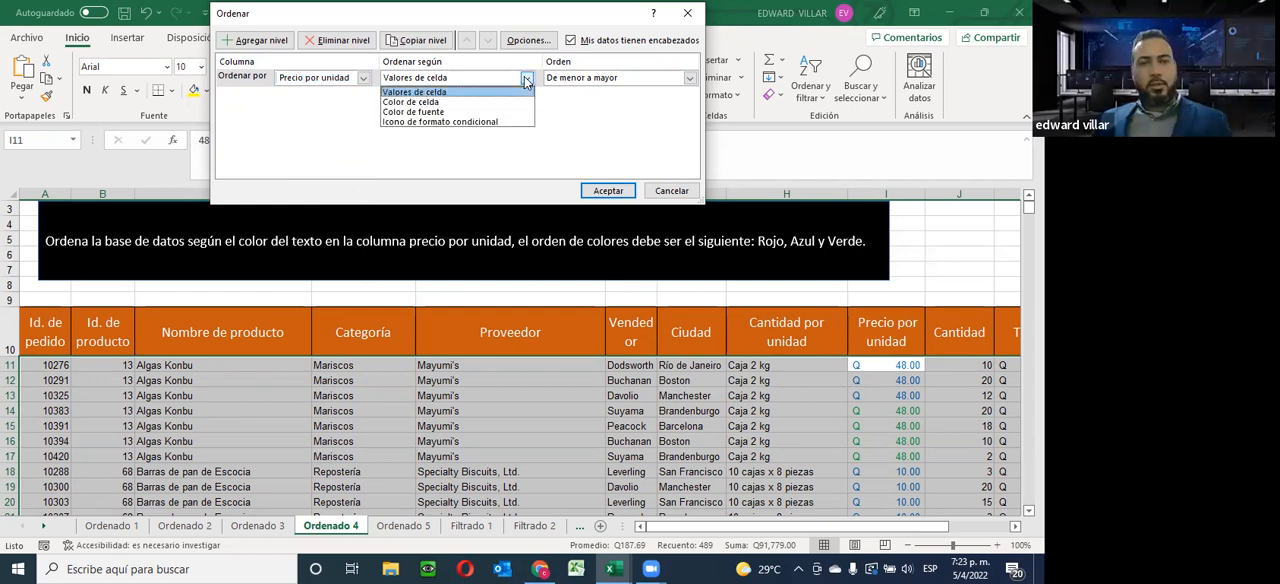
click(391, 113)
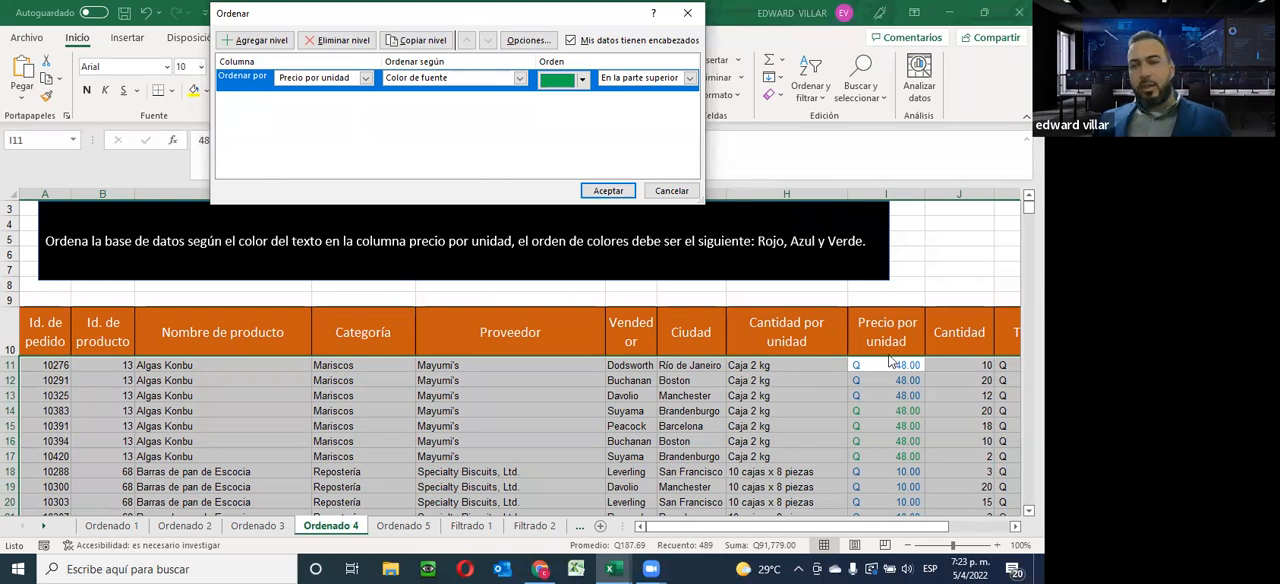
click(581, 80)
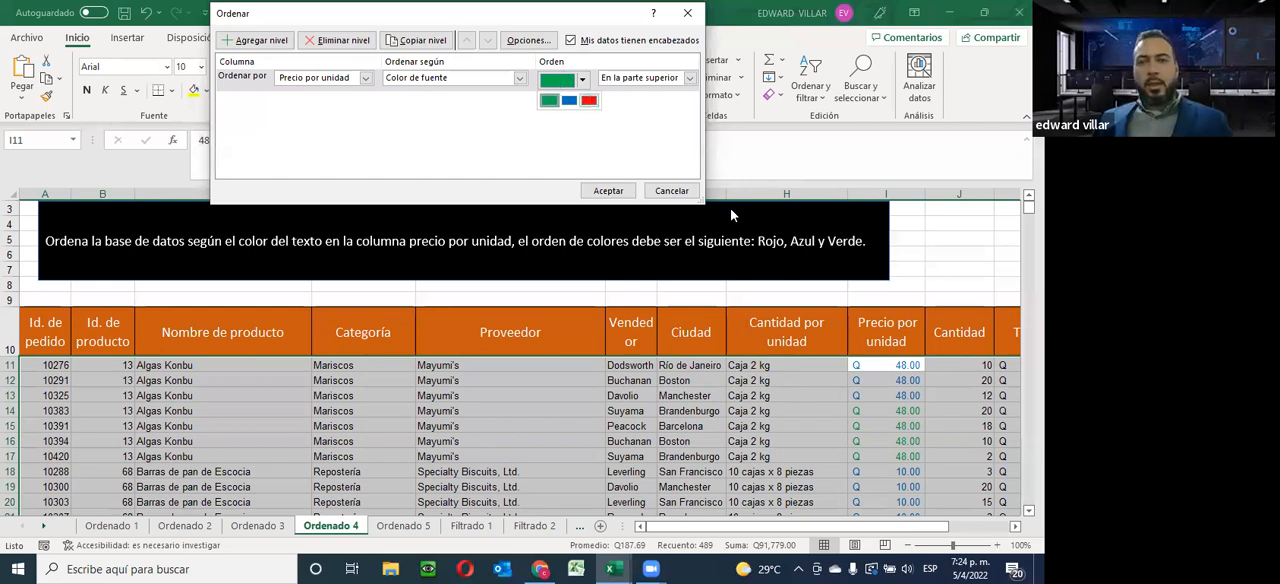
click(590, 102)
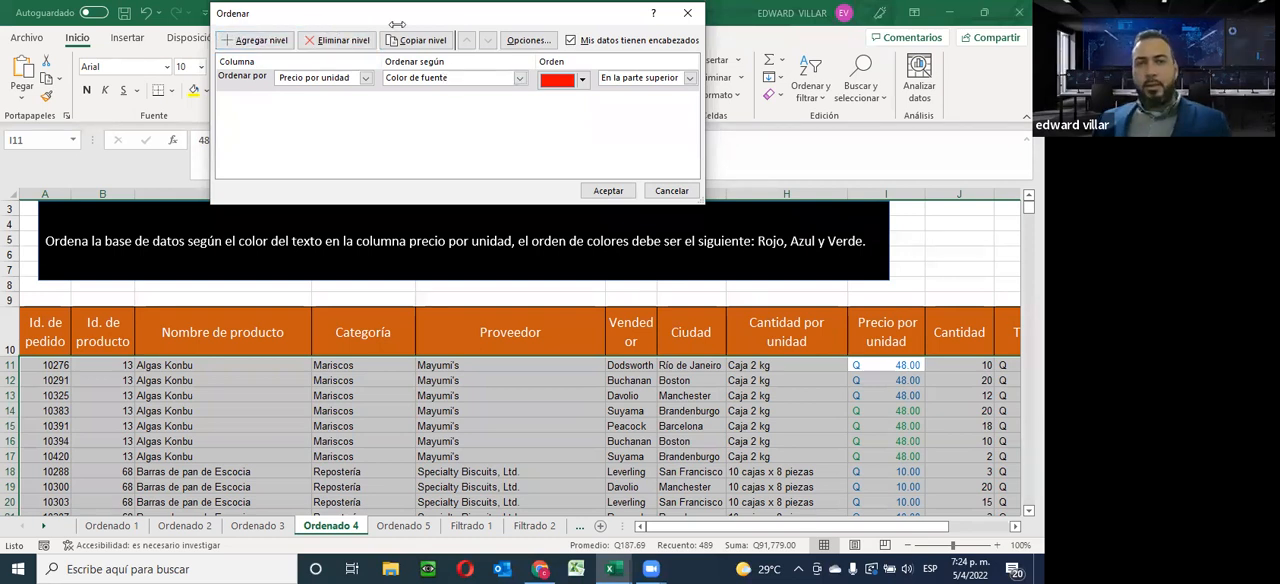
Add a second sort level for Precio por unidad by font colour, with blue on top
click(262, 40)
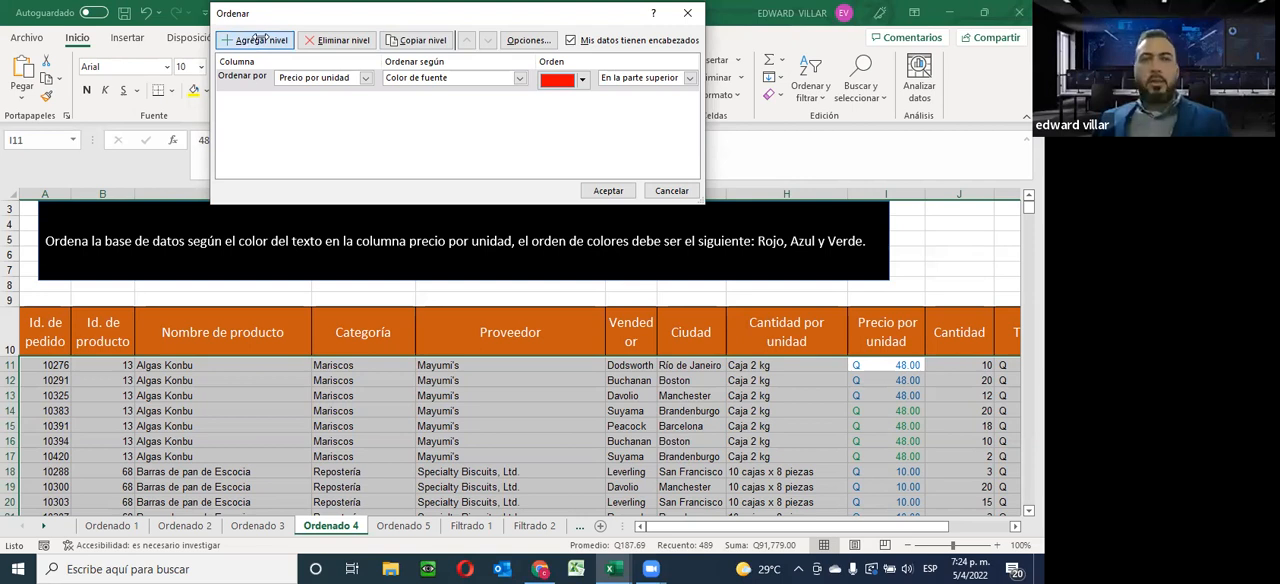
click(363, 100)
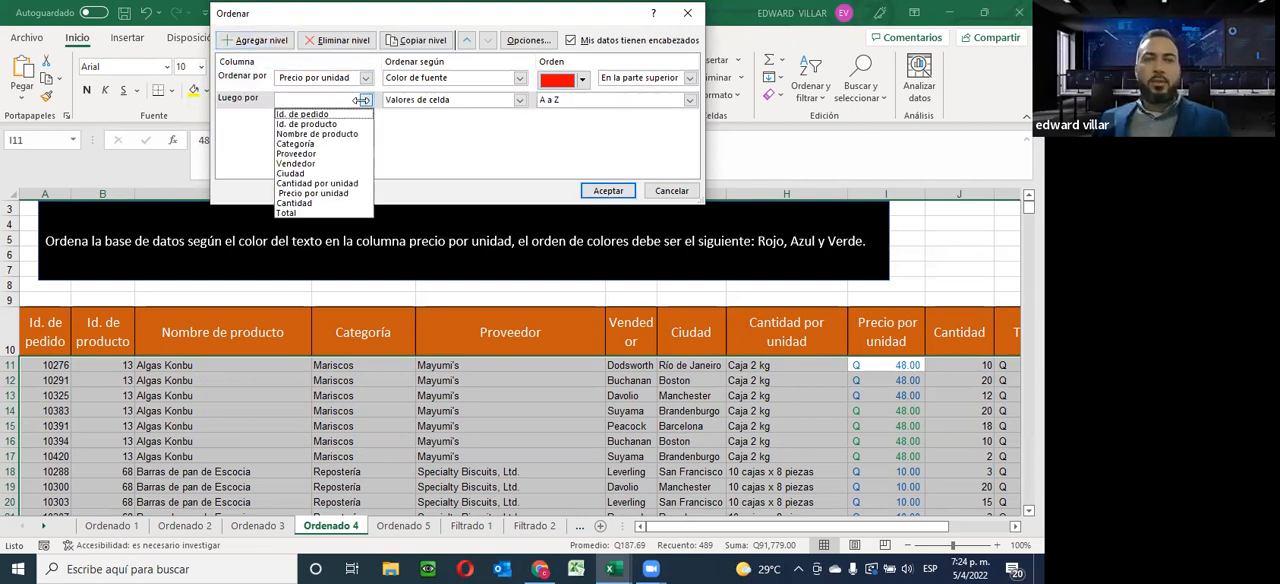
click(313, 193)
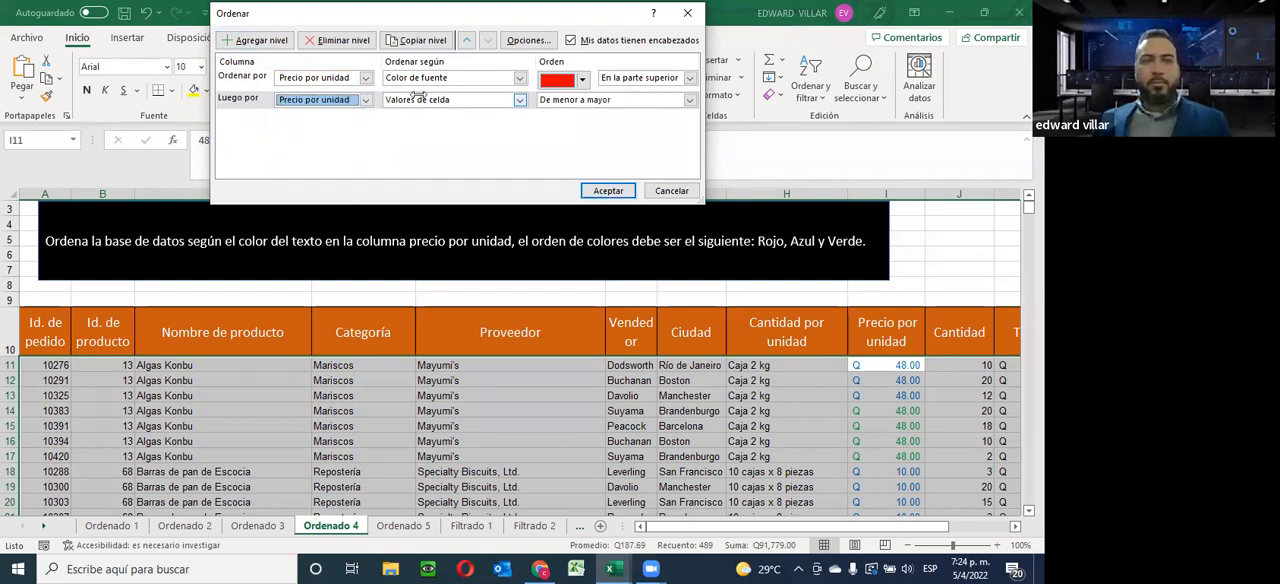
click(420, 100)
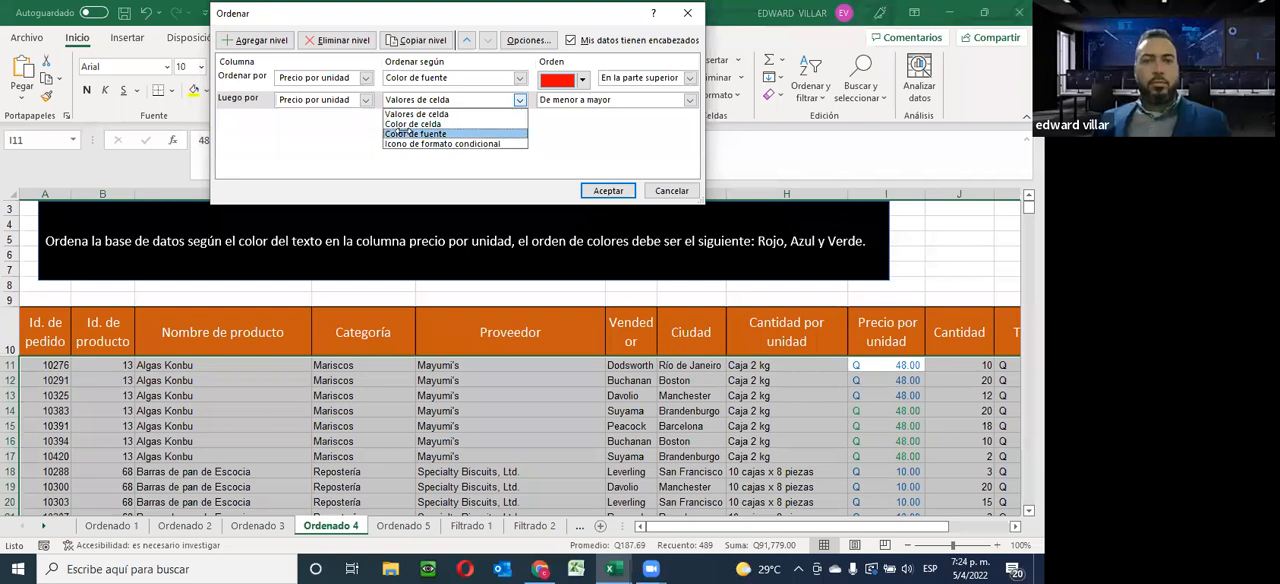
click(408, 134)
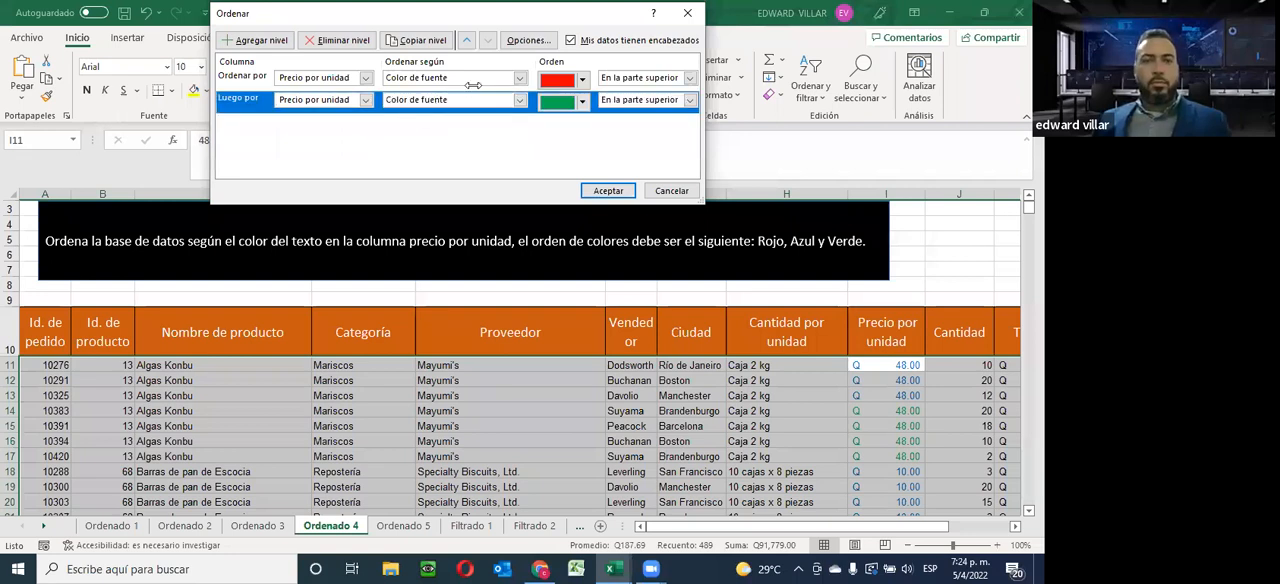
click(568, 104)
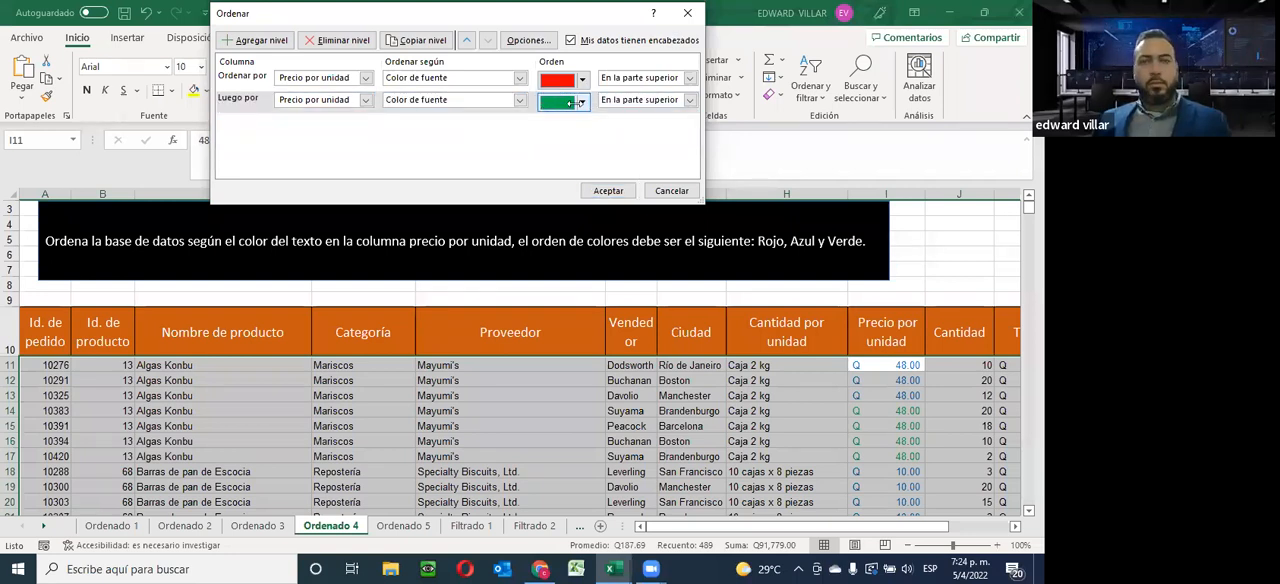
click(580, 102)
click(575, 119)
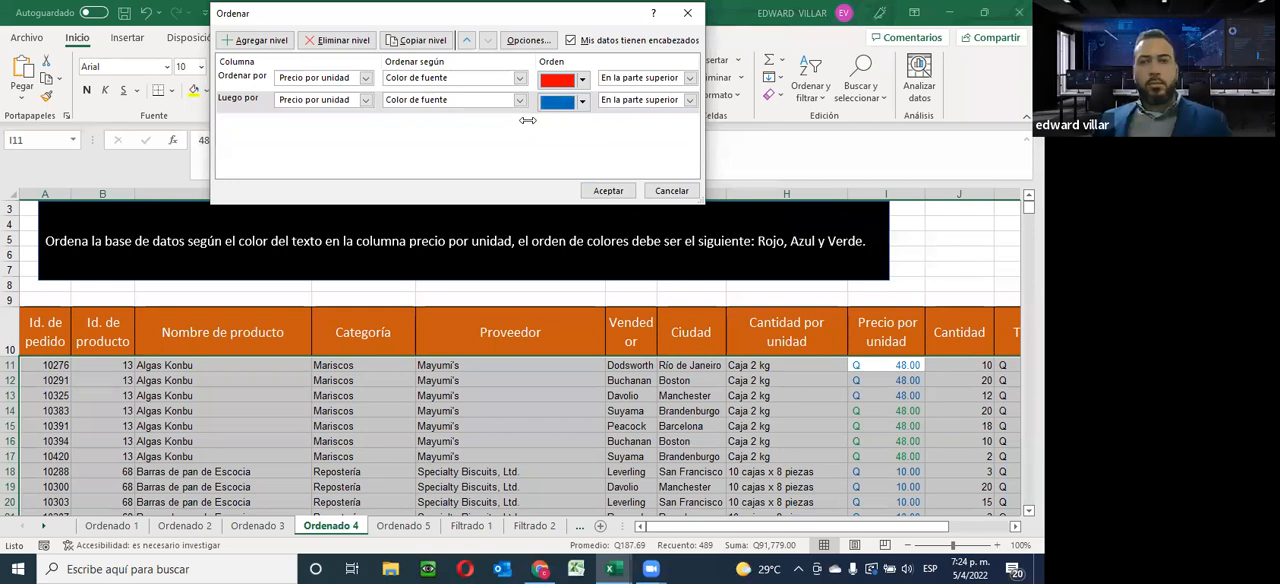
Copy the blue level as a third level, set its font colour to green, and apply the sort
click(415, 40)
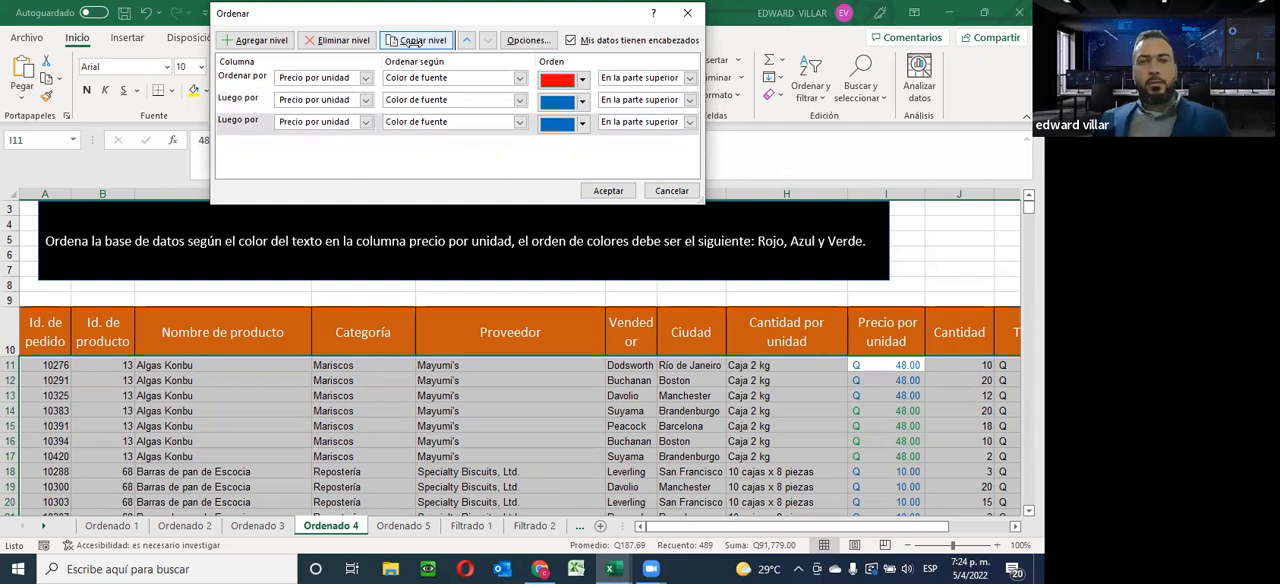
click(580, 123)
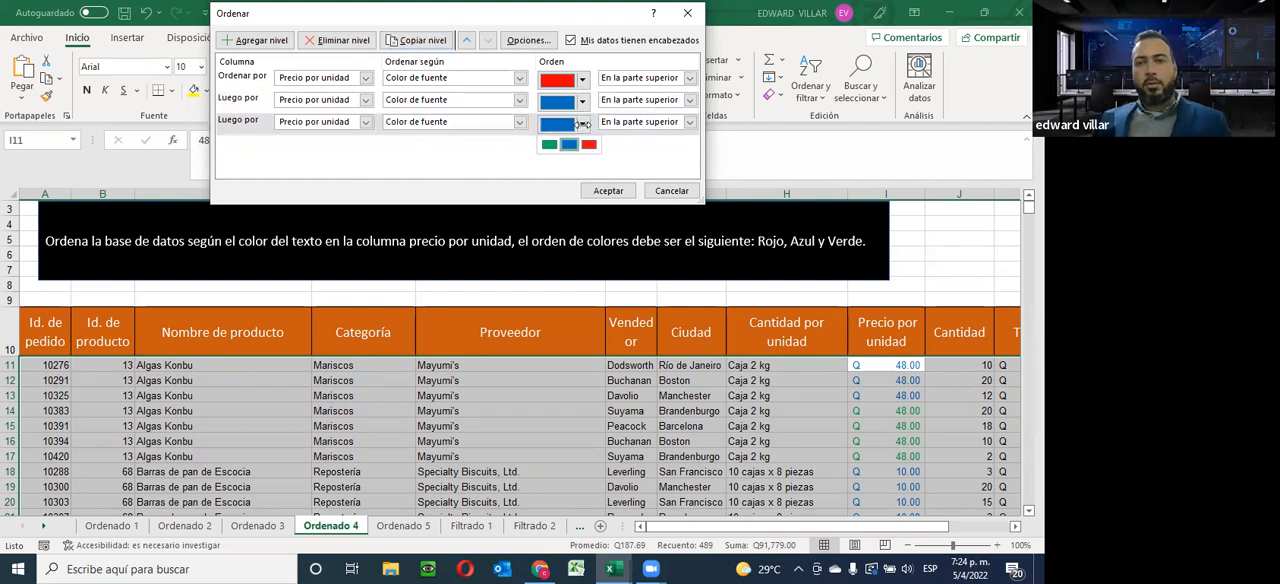
click(548, 144)
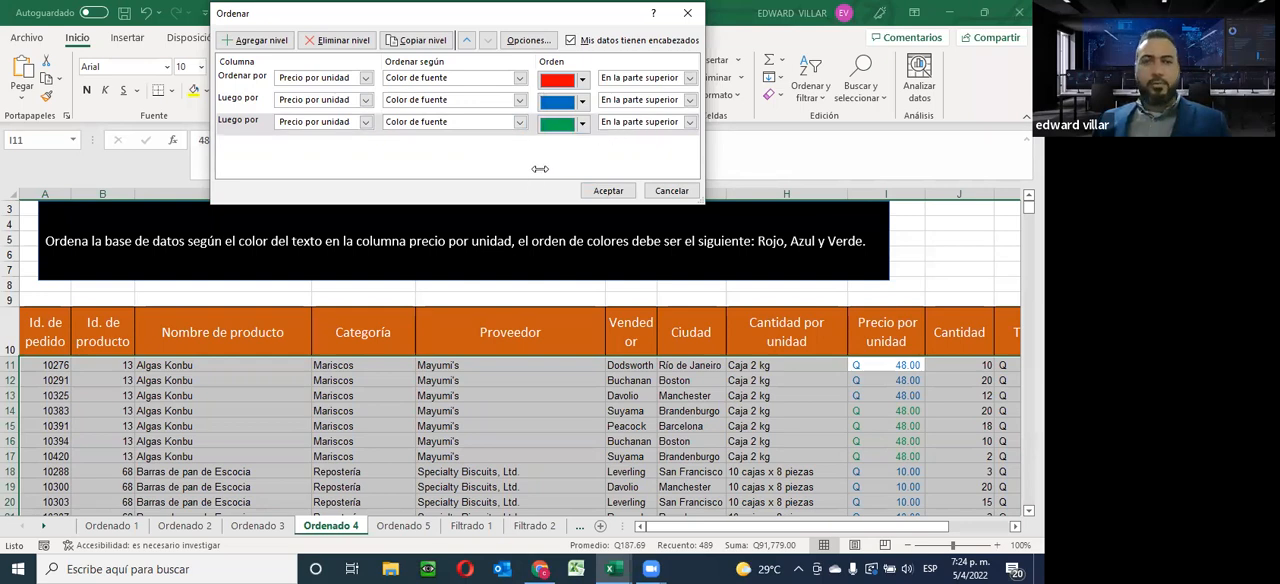
click(607, 190)
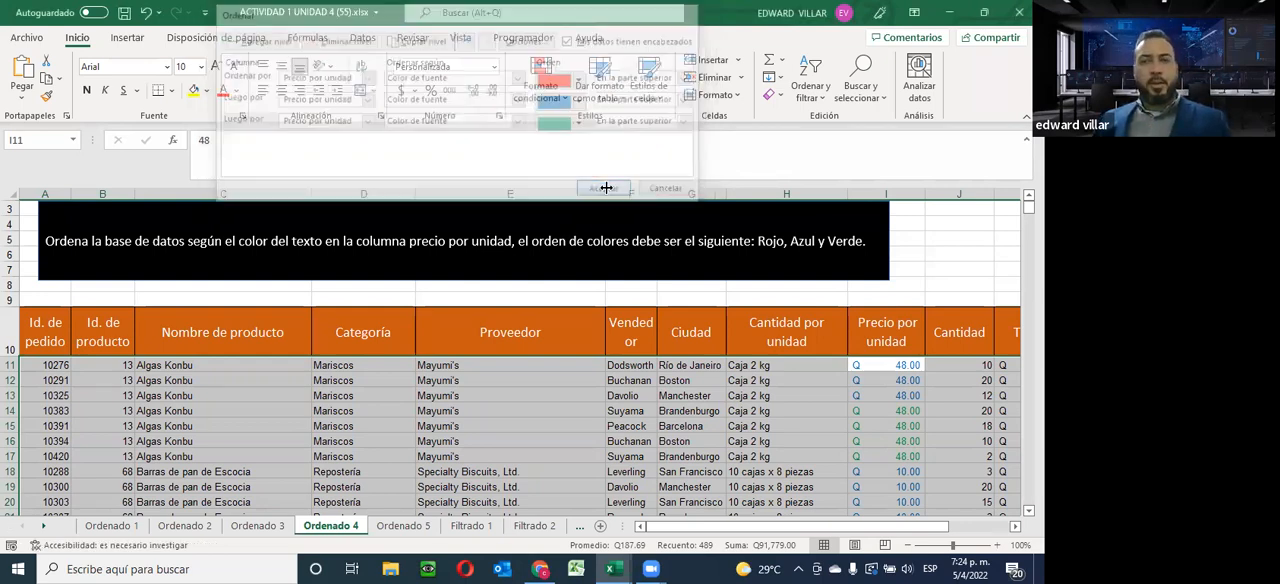
Examine the Precio por unidad column of the Ordenado 4 database to check the red, blue and green font colour order
scroll(930, 360, down, 14)
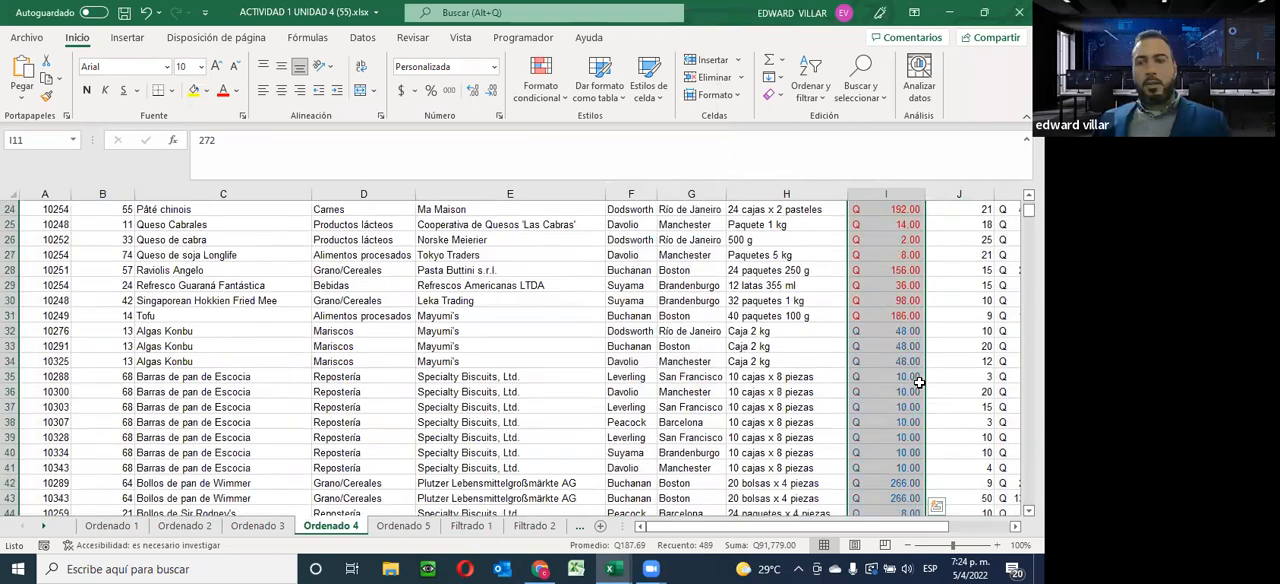
scroll(918, 381, down, 20)
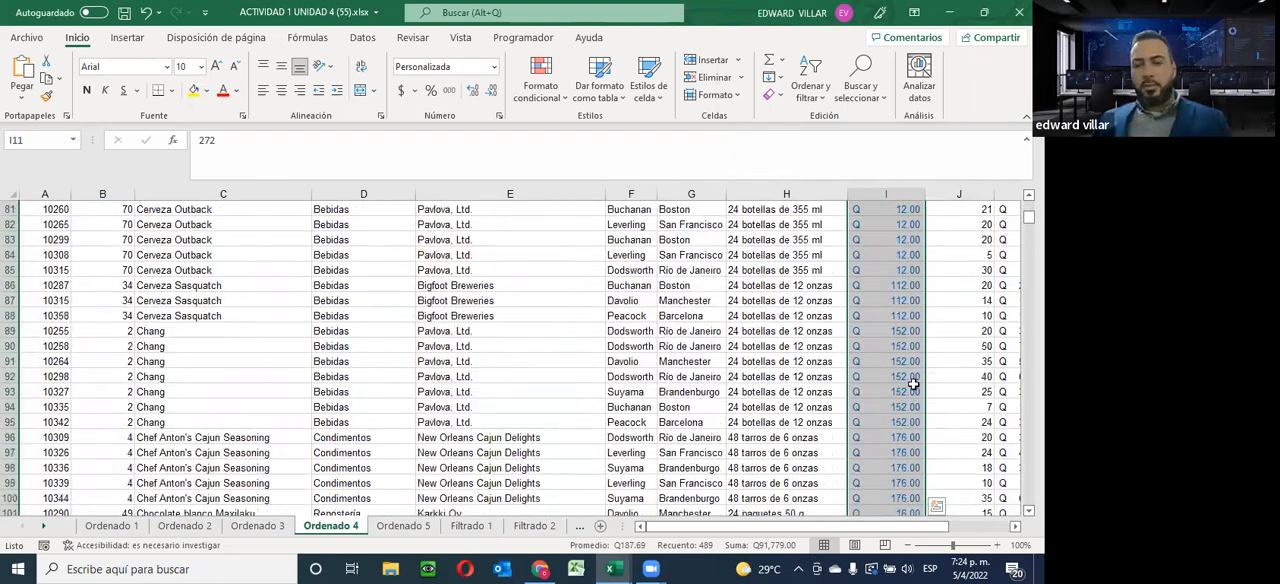
scroll(913, 384, down, 20)
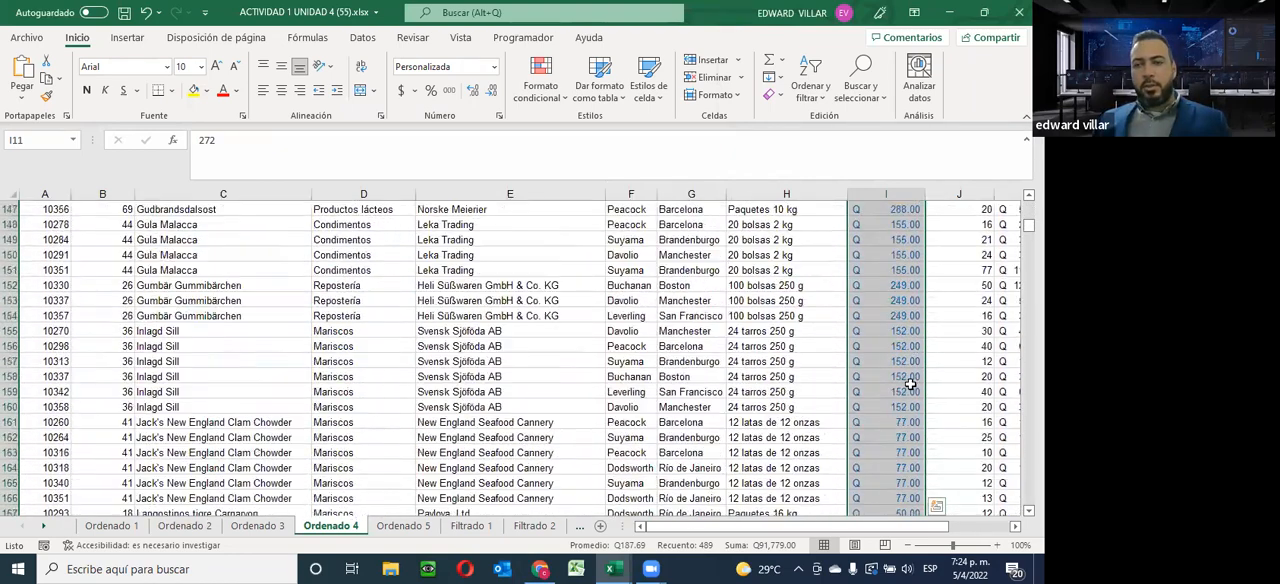
scroll(910, 384, down, 20)
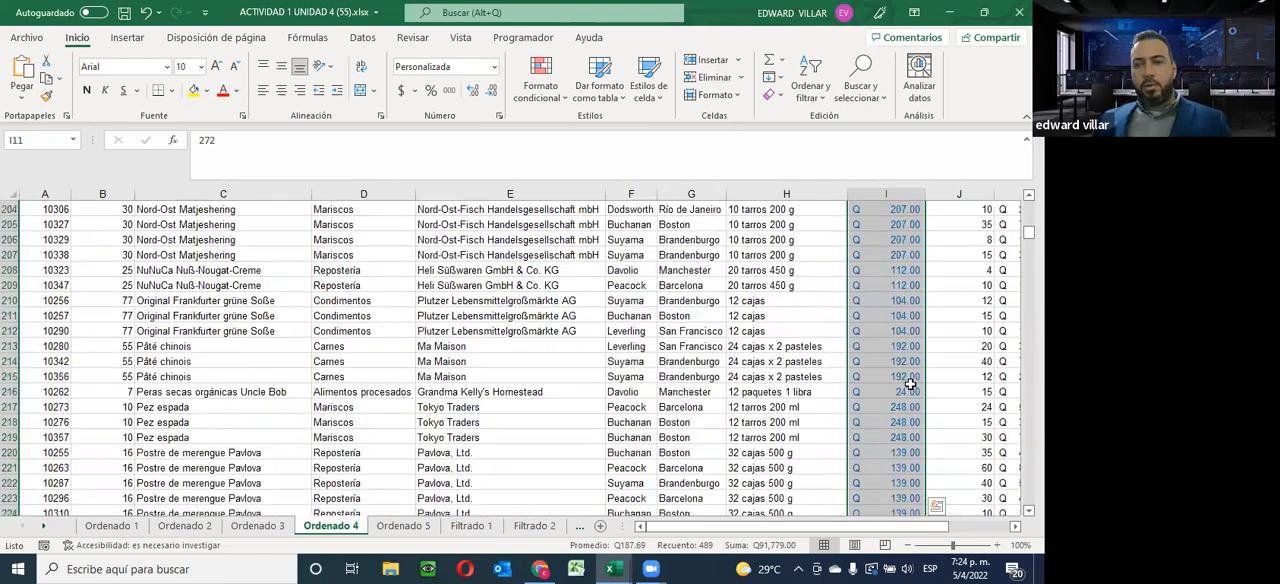
scroll(907, 384, down, 20)
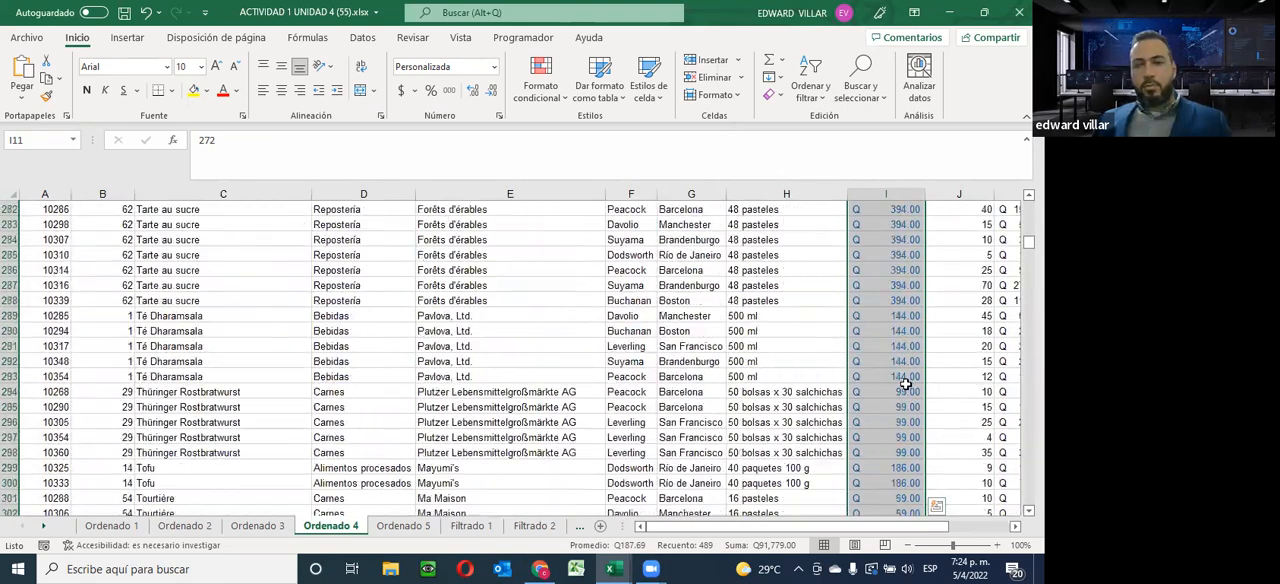
scroll(904, 386, down, 20)
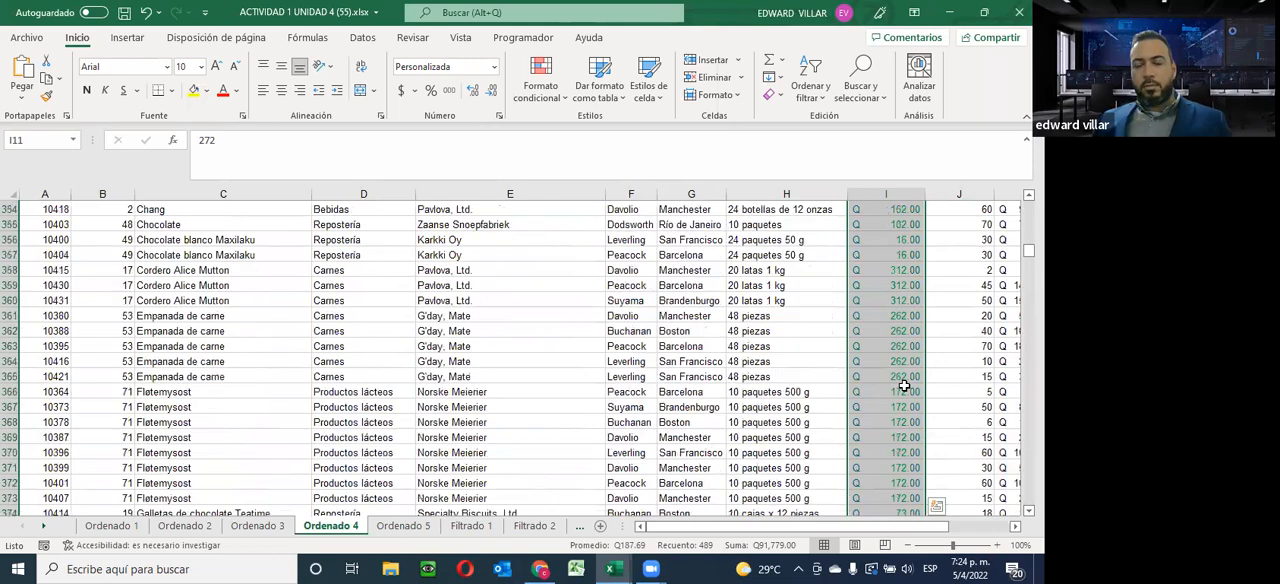
scroll(904, 386, down, 20)
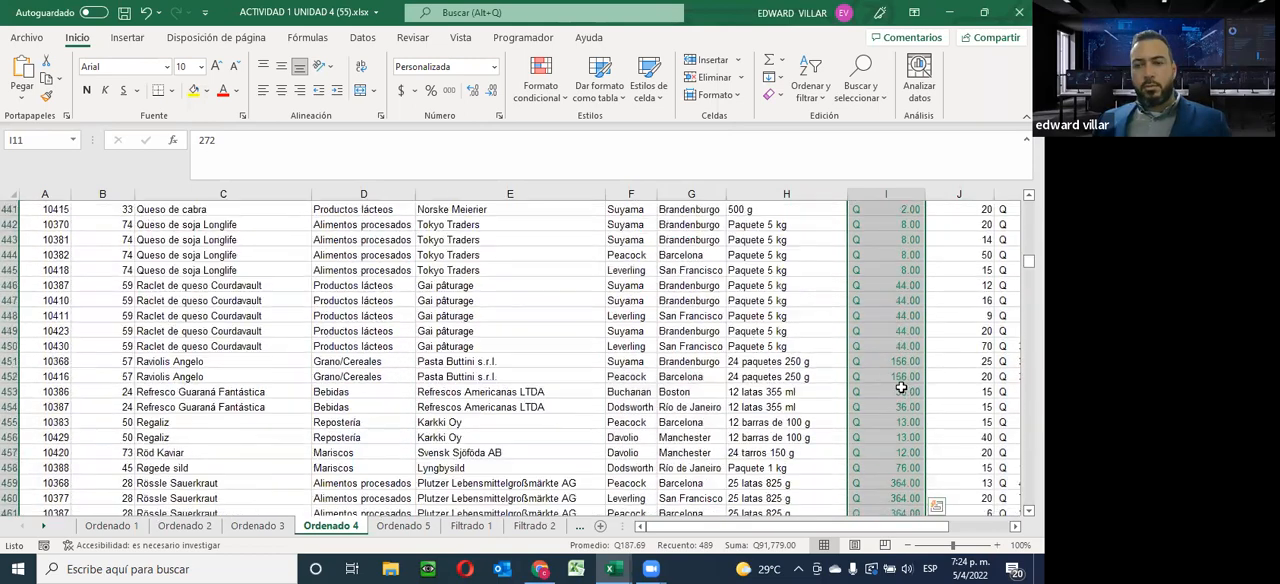
scroll(895, 387, down, 7)
scroll(890, 388, up, 14)
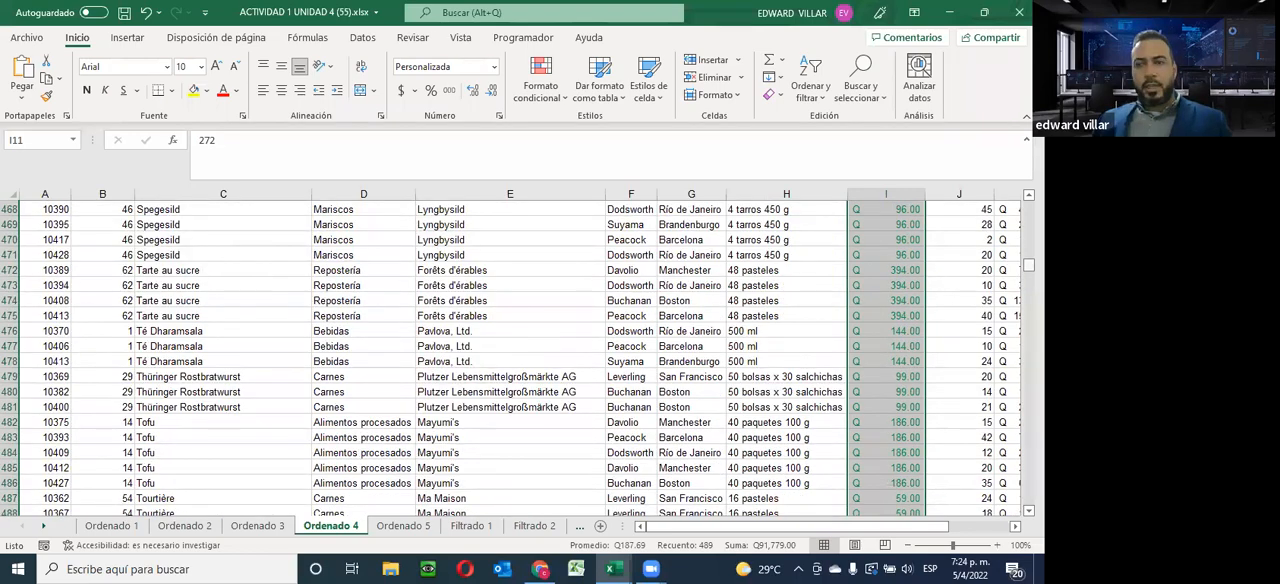
drag(1029, 265, 1029, 200)
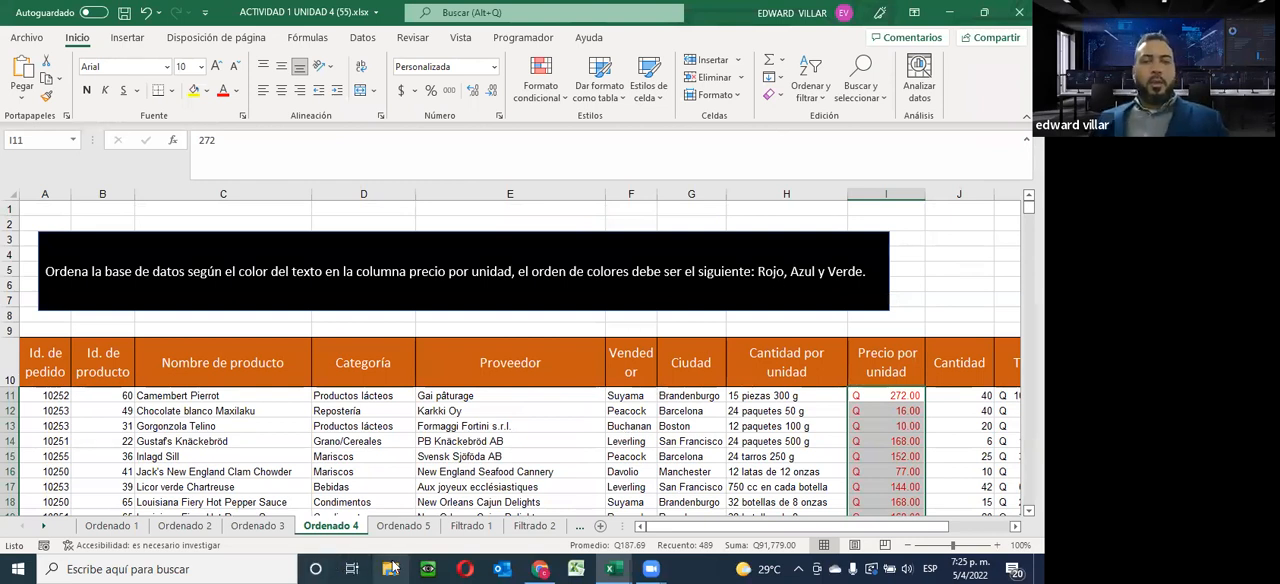
click(390, 457)
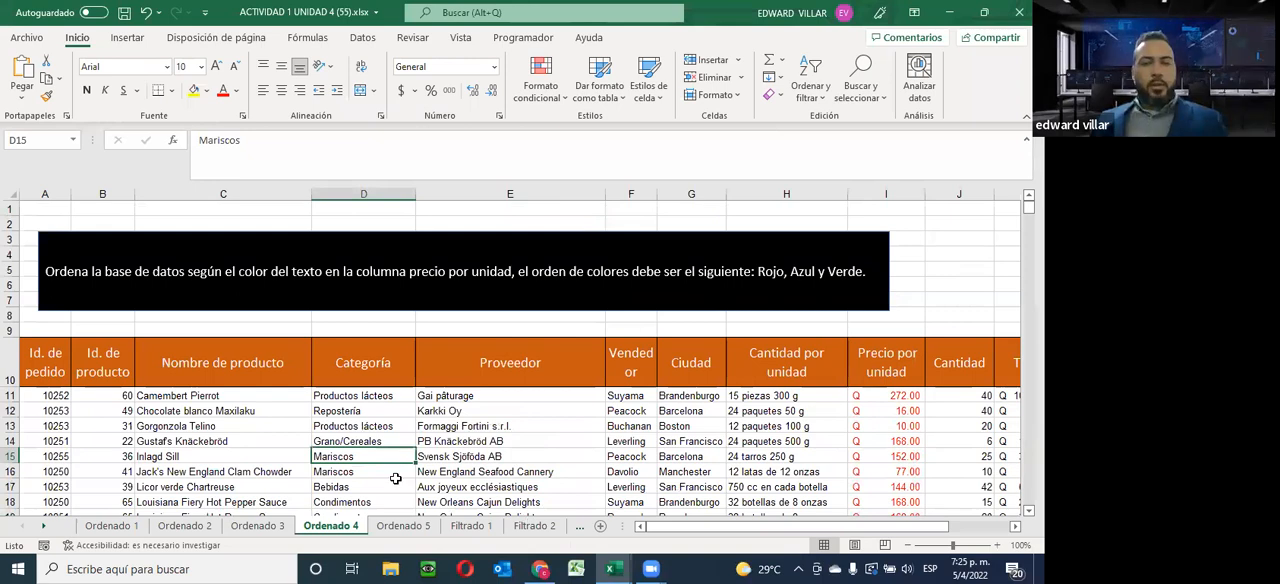
On the Ordenado 5 sheet, select the Total values and start a custom sort with the selection expanded to the adjacent columns
key(ctrl+Page_Down)
drag(810, 530, 870, 530)
scroll(855, 412, up, 13)
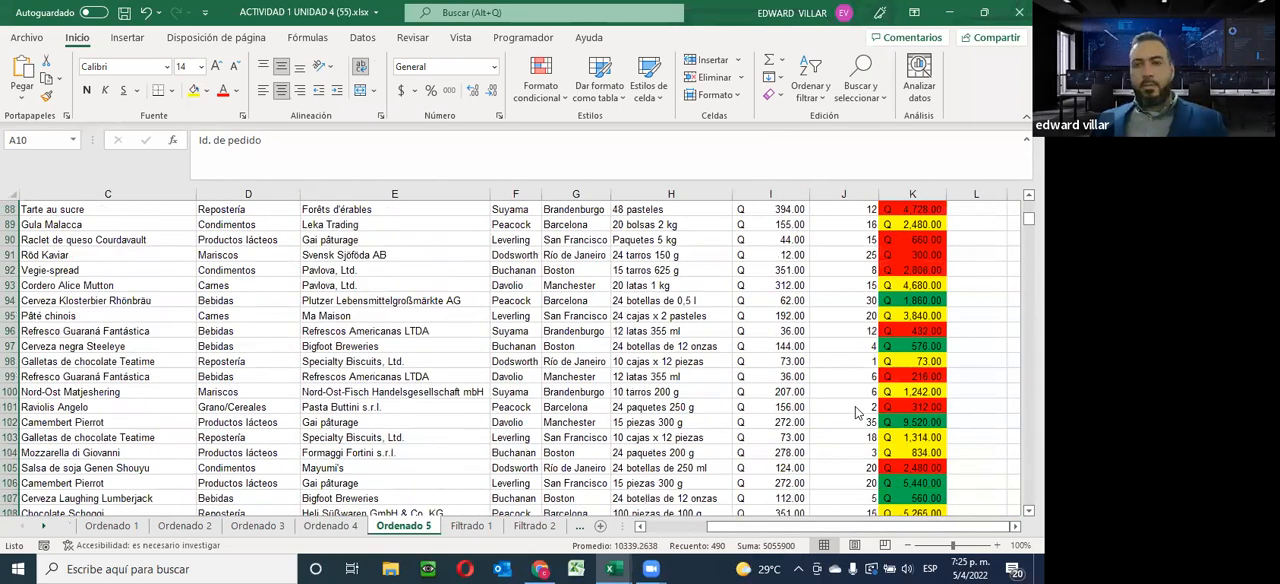
scroll(855, 412, up, 20)
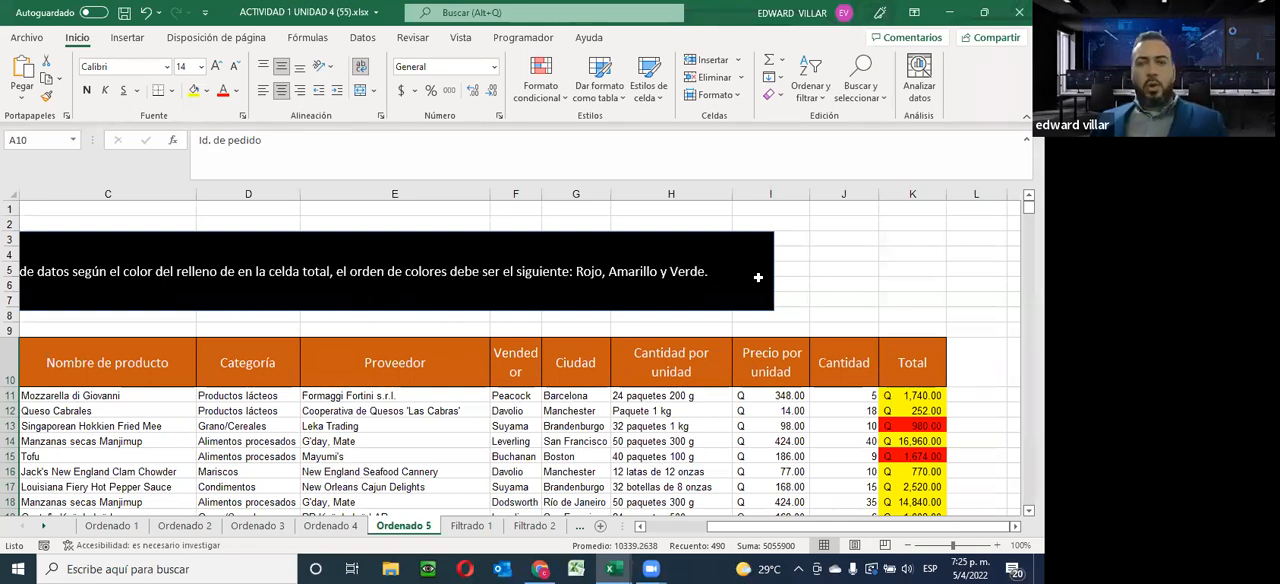
drag(908, 398, 891, 465)
click(810, 82)
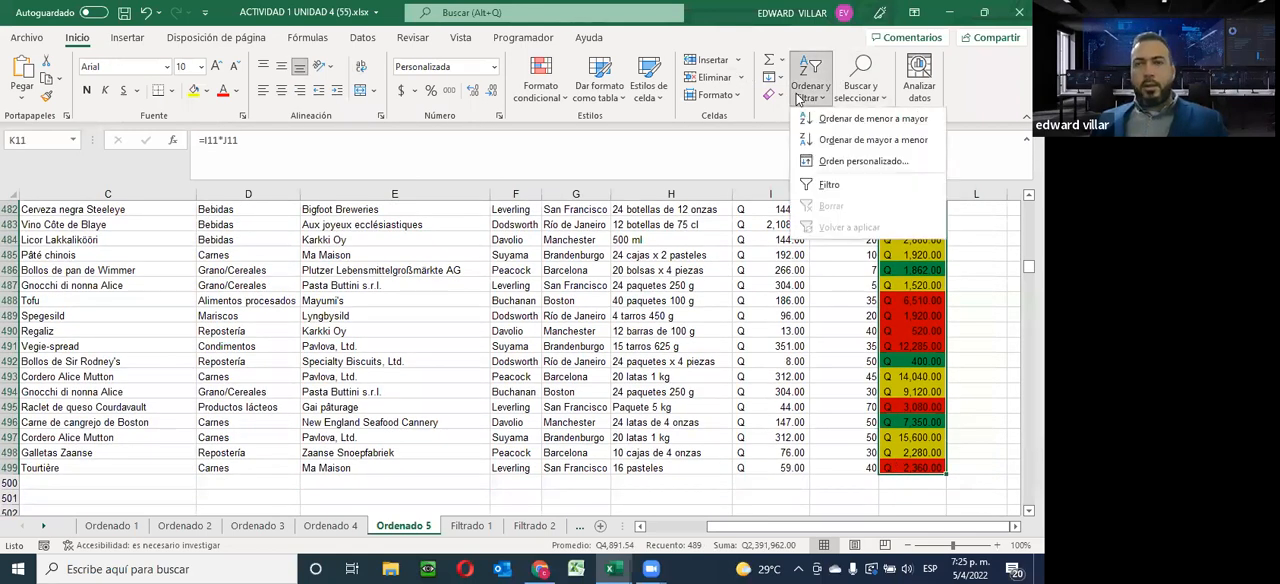
click(822, 163)
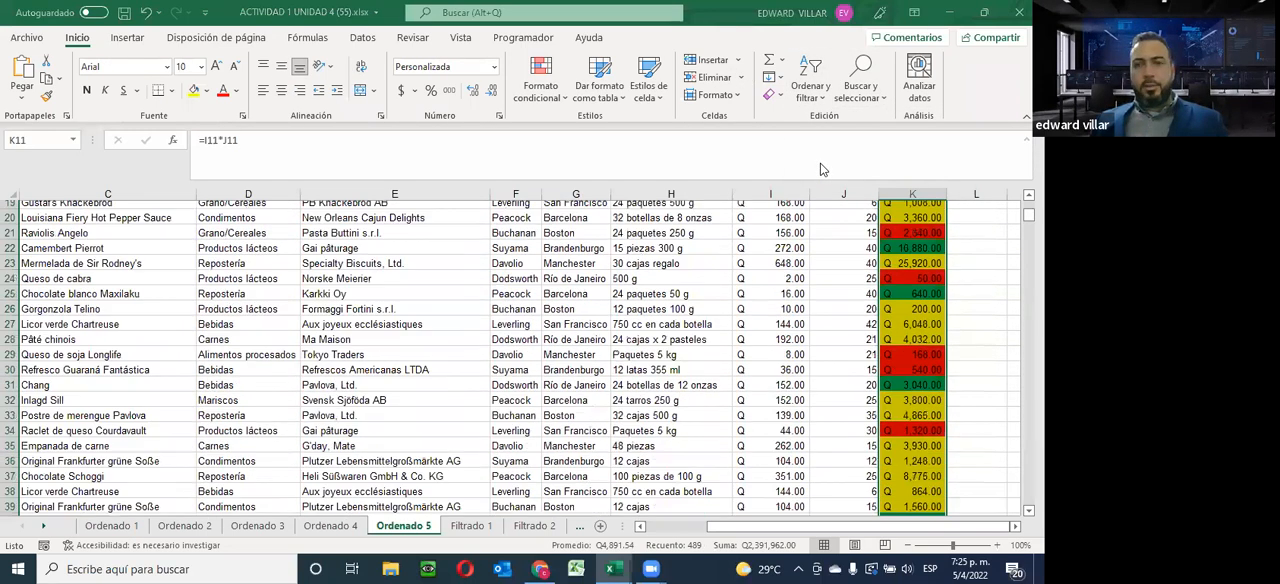
click(507, 146)
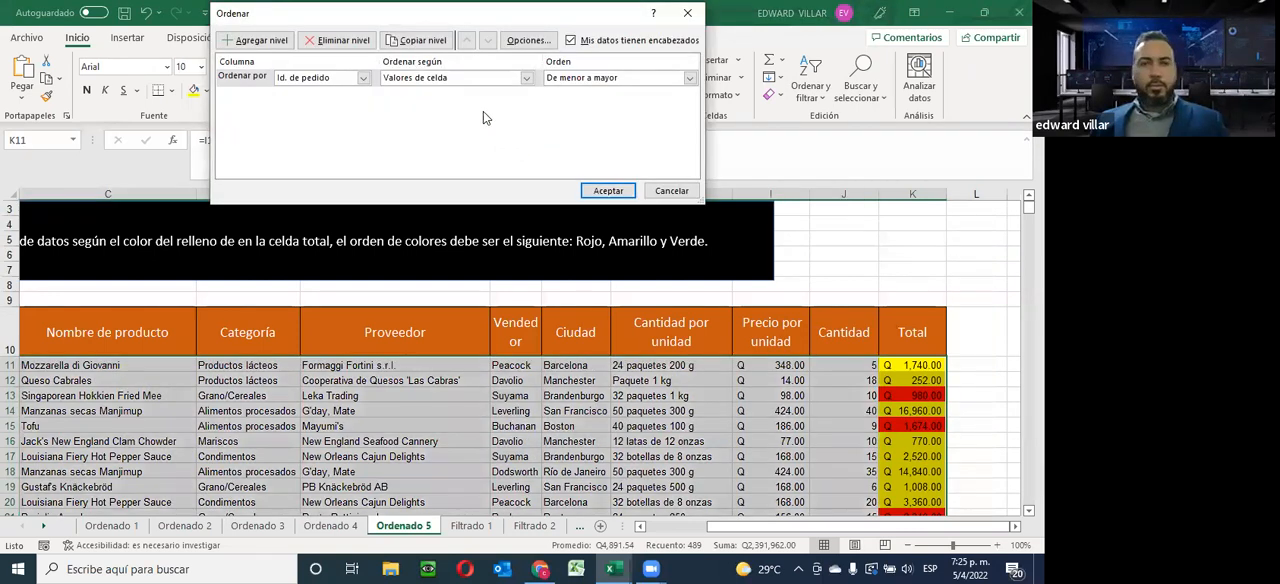
Set the first sort level to Total by cell colour, with red on top
click(363, 78)
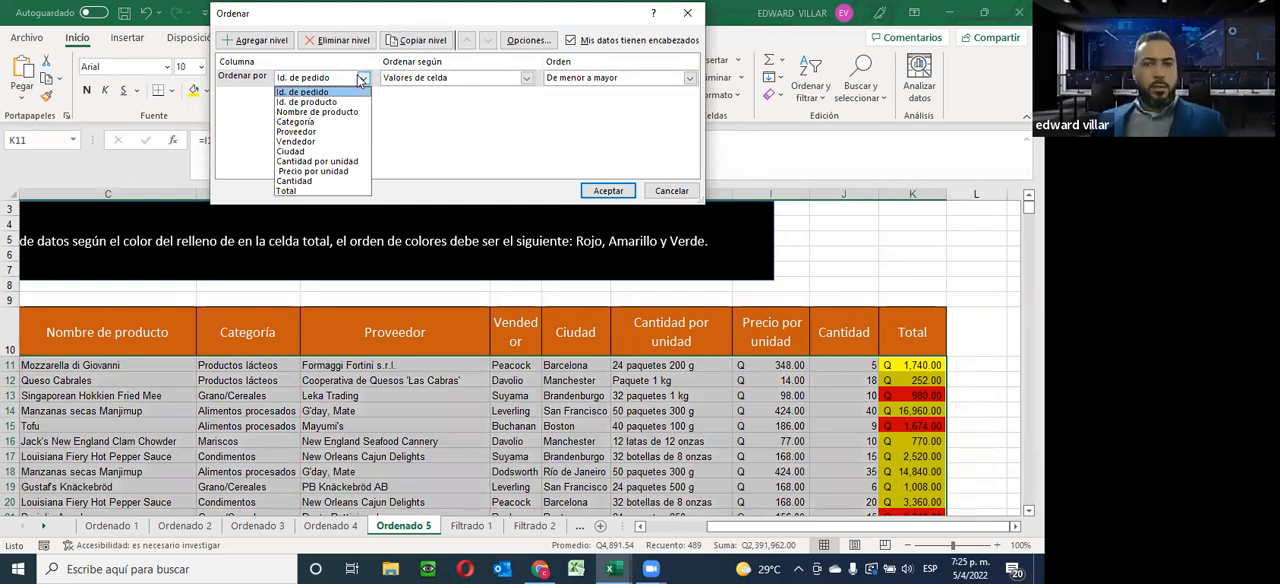
click(290, 191)
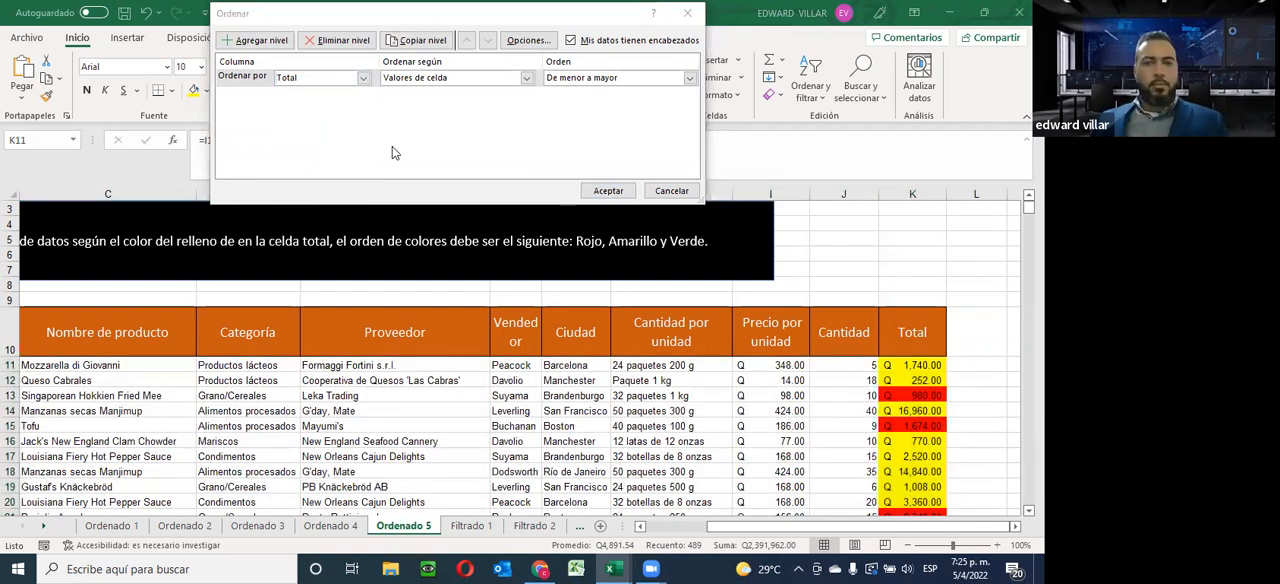
click(447, 80)
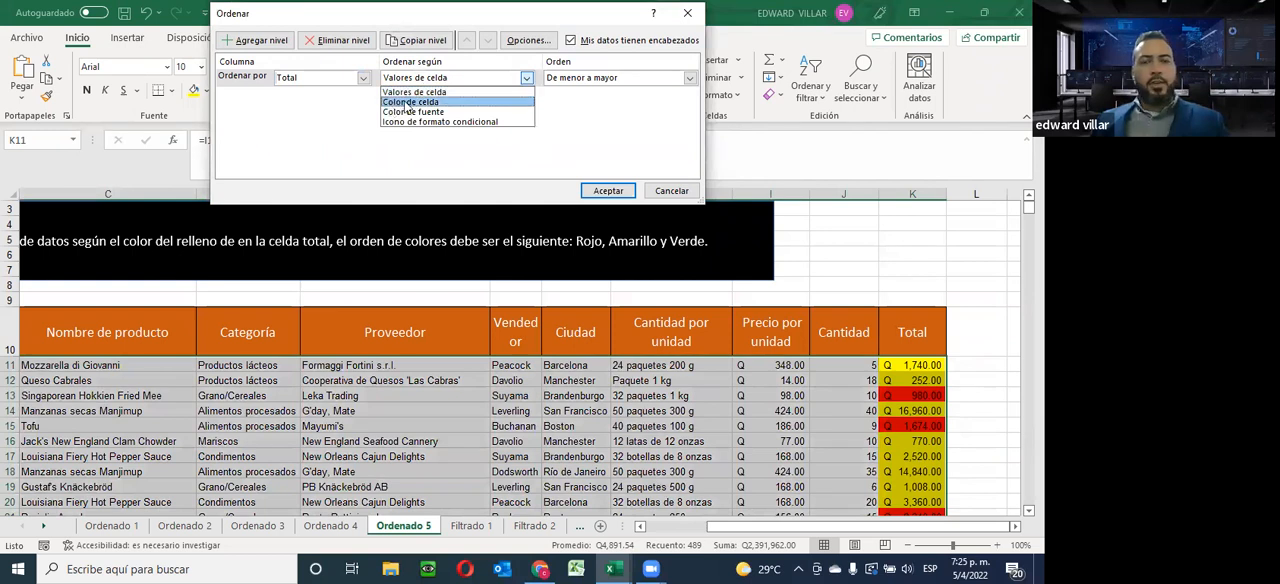
click(420, 104)
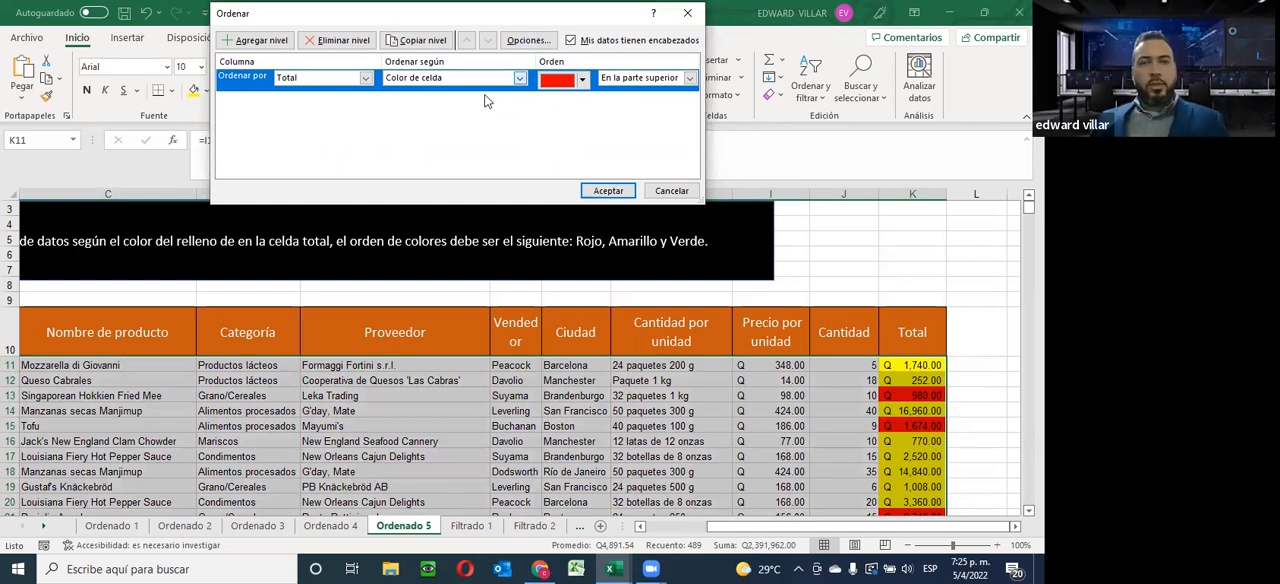
click(582, 79)
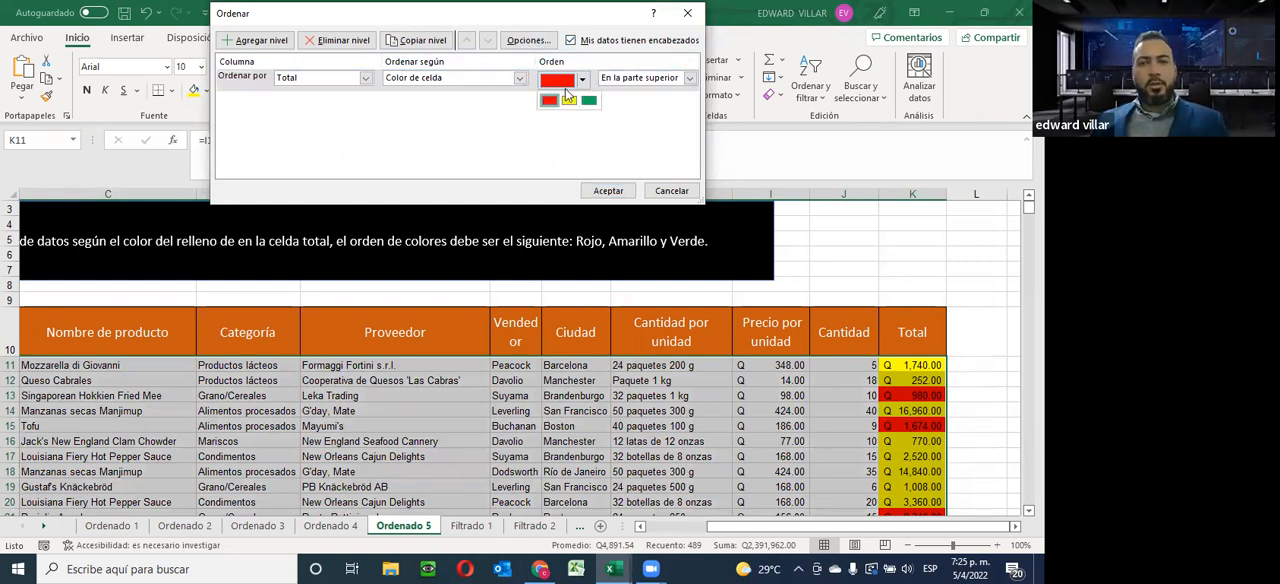
click(549, 100)
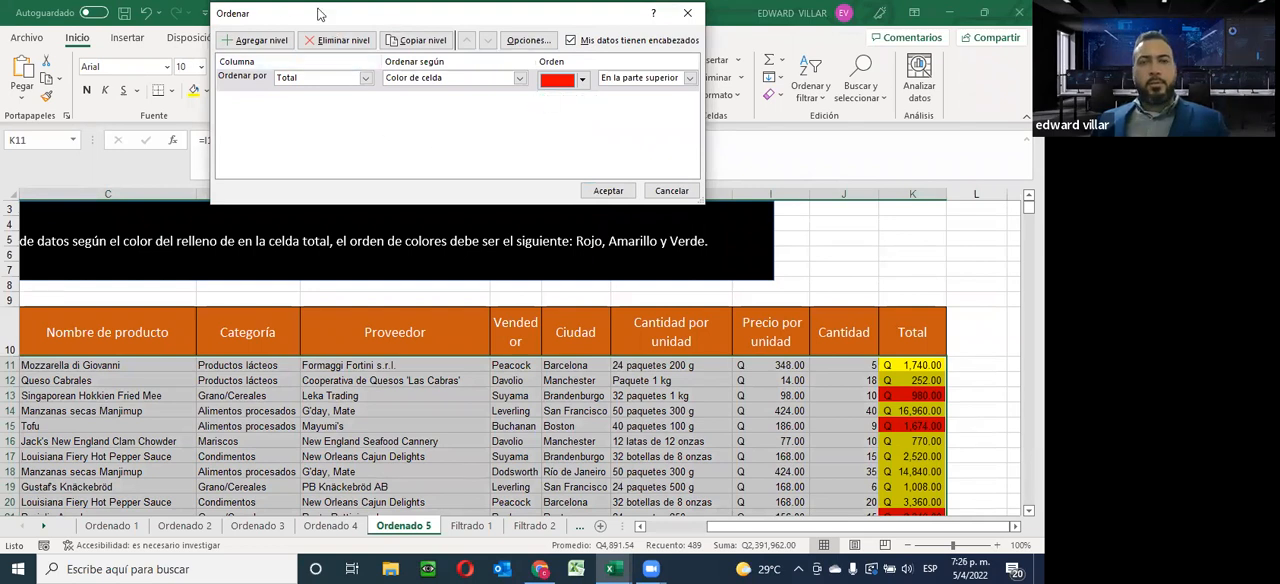
Copy the red level as a second sort level and set its cell colour to yellow
click(417, 40)
click(582, 101)
click(568, 123)
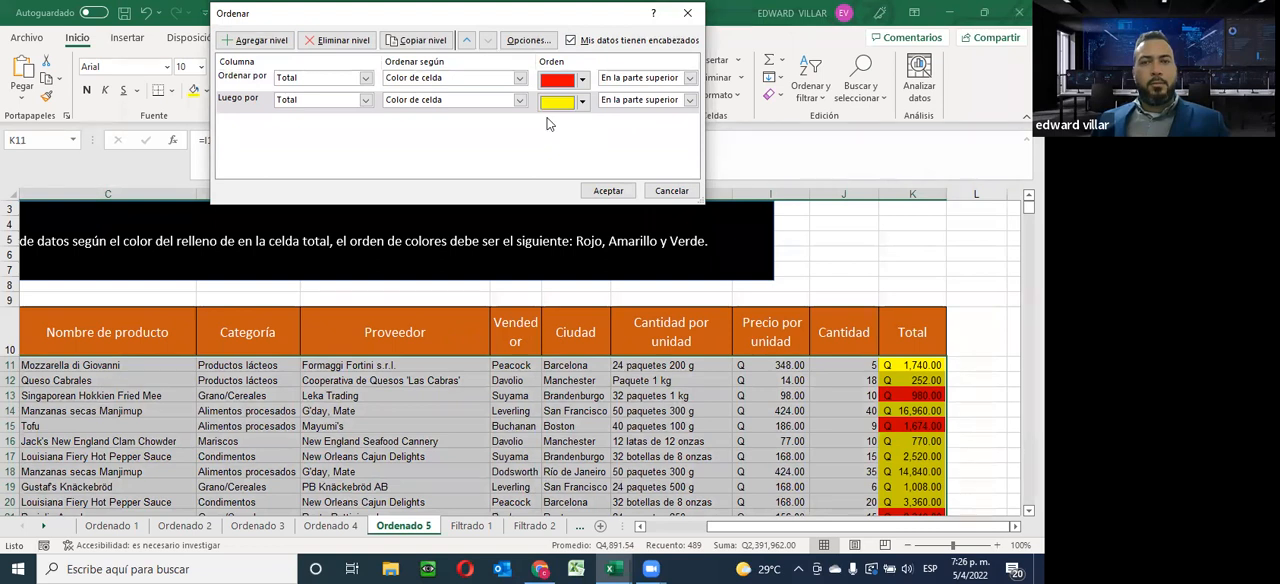
Copy the yellow level as a third level, set its cell colour to green, and apply the sort
click(418, 40)
click(584, 125)
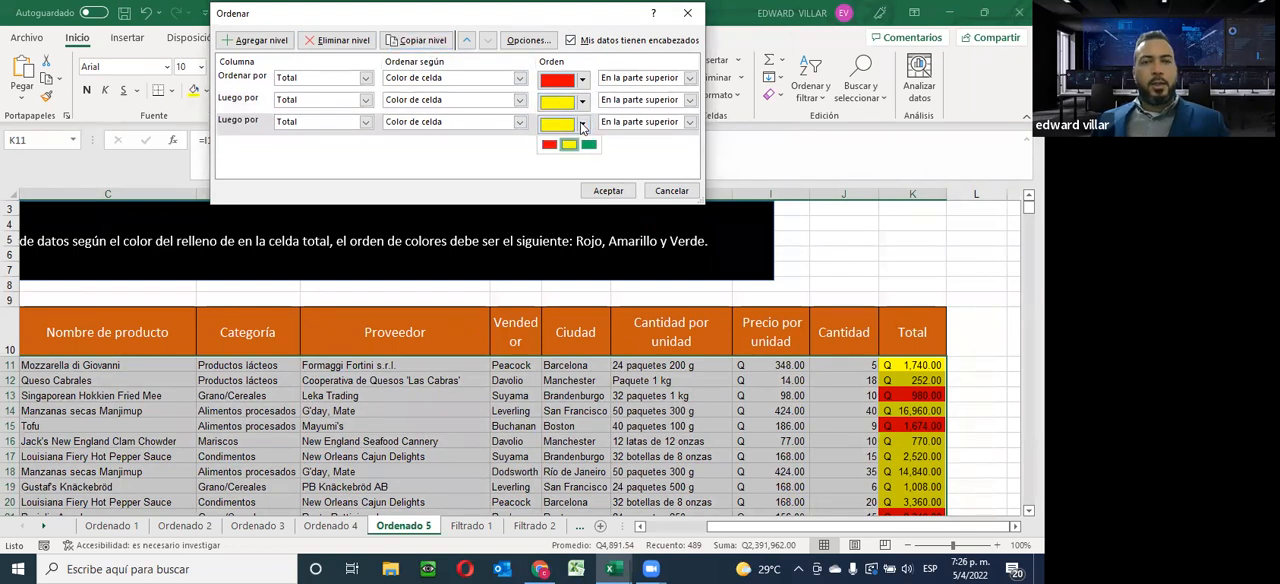
click(590, 150)
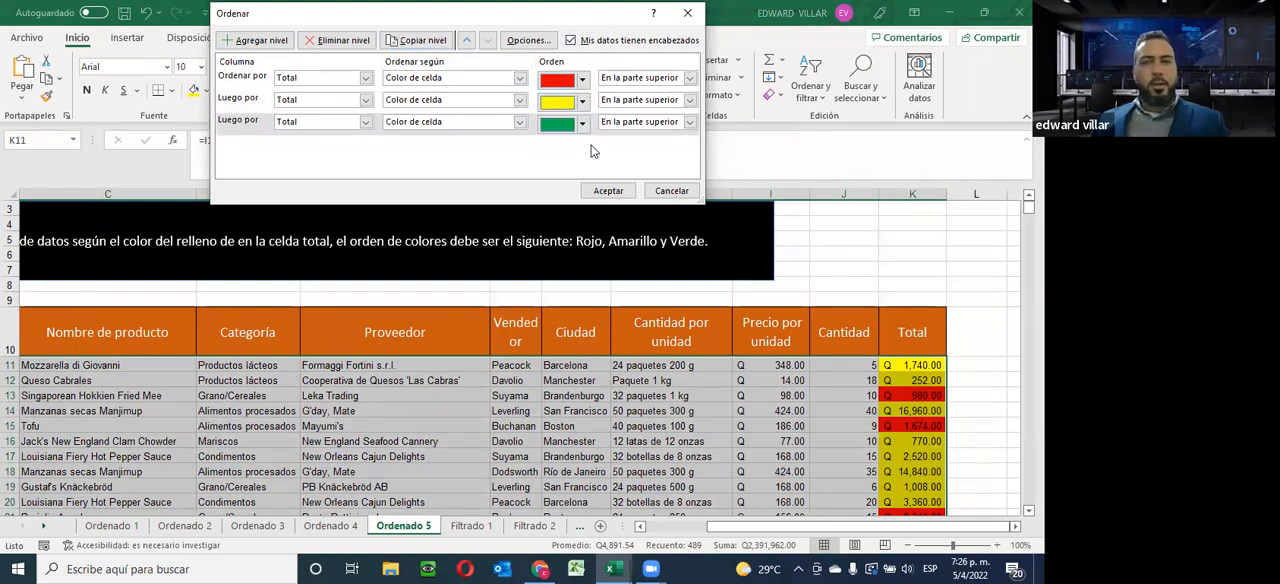
click(592, 195)
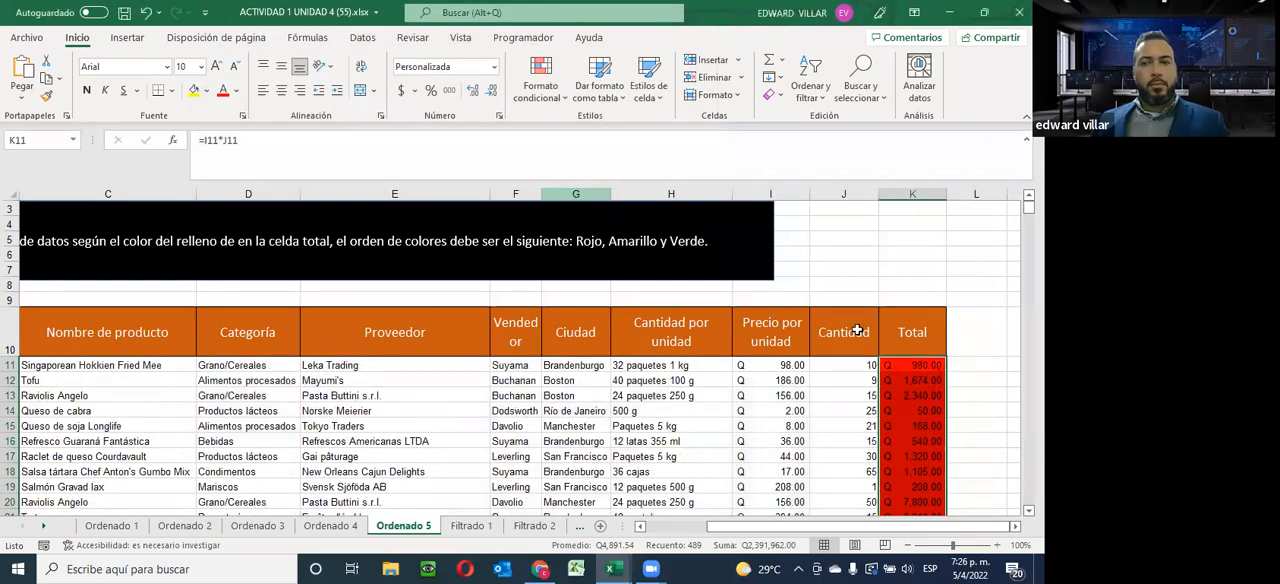
Examine the Total column of the Ordenado 5 database to check the red, yellow and green fill colour order
scroll(941, 402, down, 20)
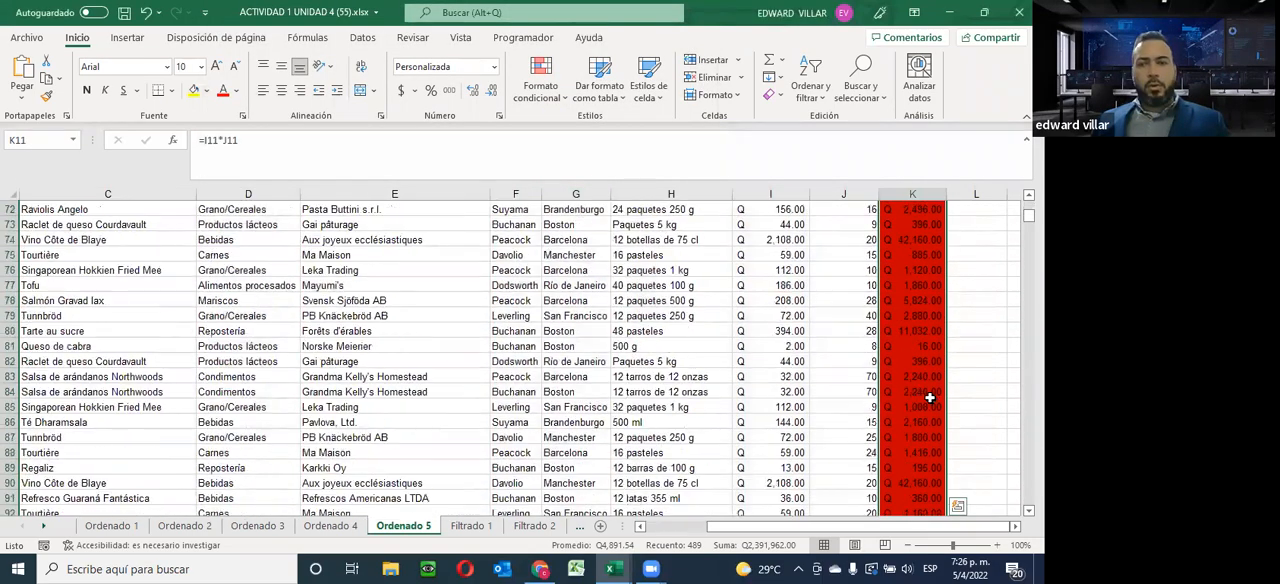
scroll(920, 382, down, 20)
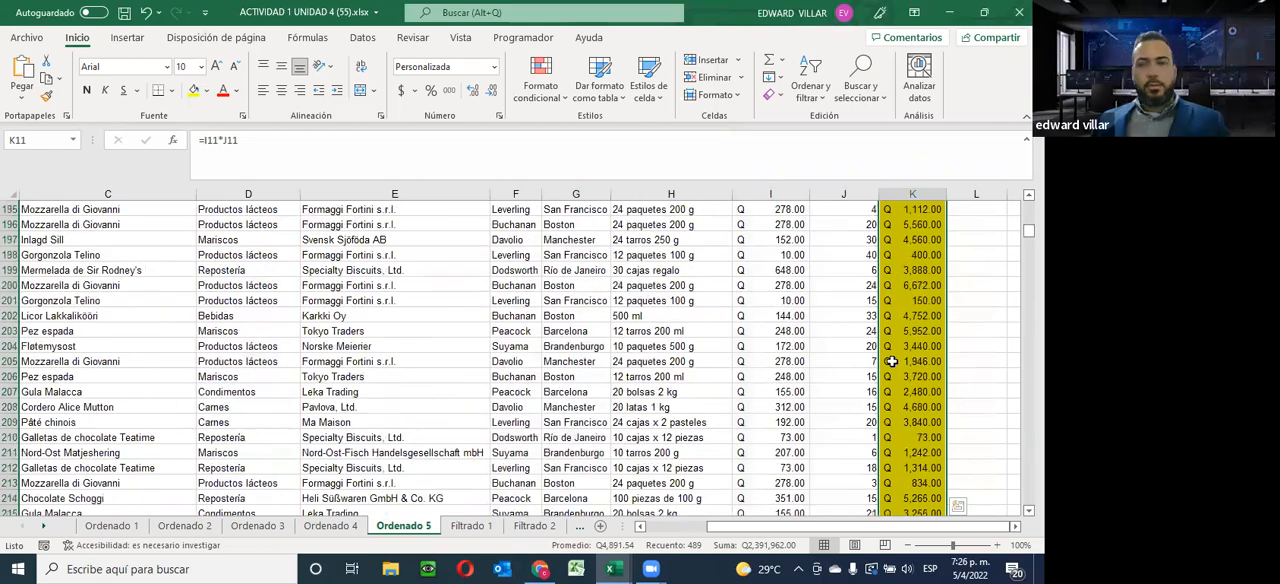
scroll(891, 360, down, 20)
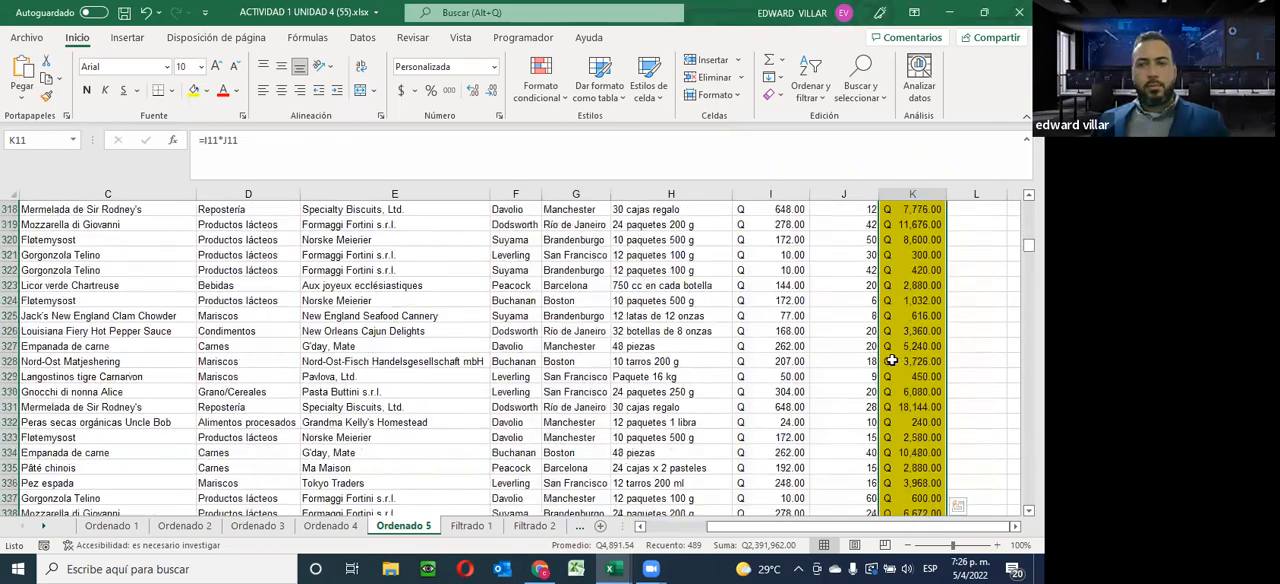
scroll(891, 360, down, 20)
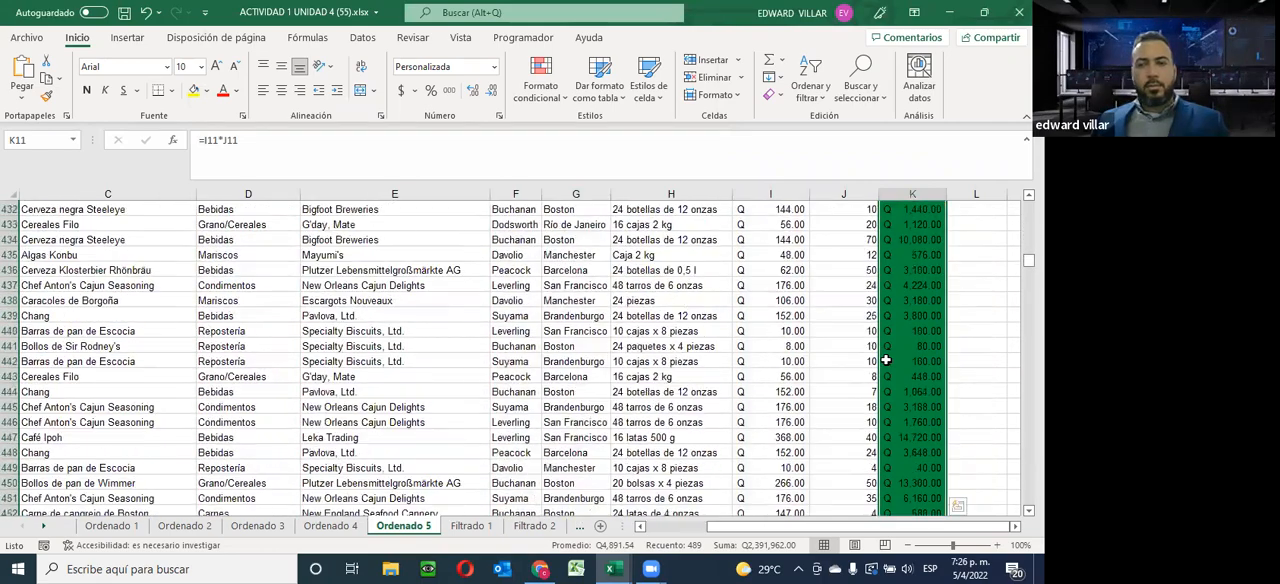
scroll(886, 360, down, 5)
scroll(883, 357, up, 11)
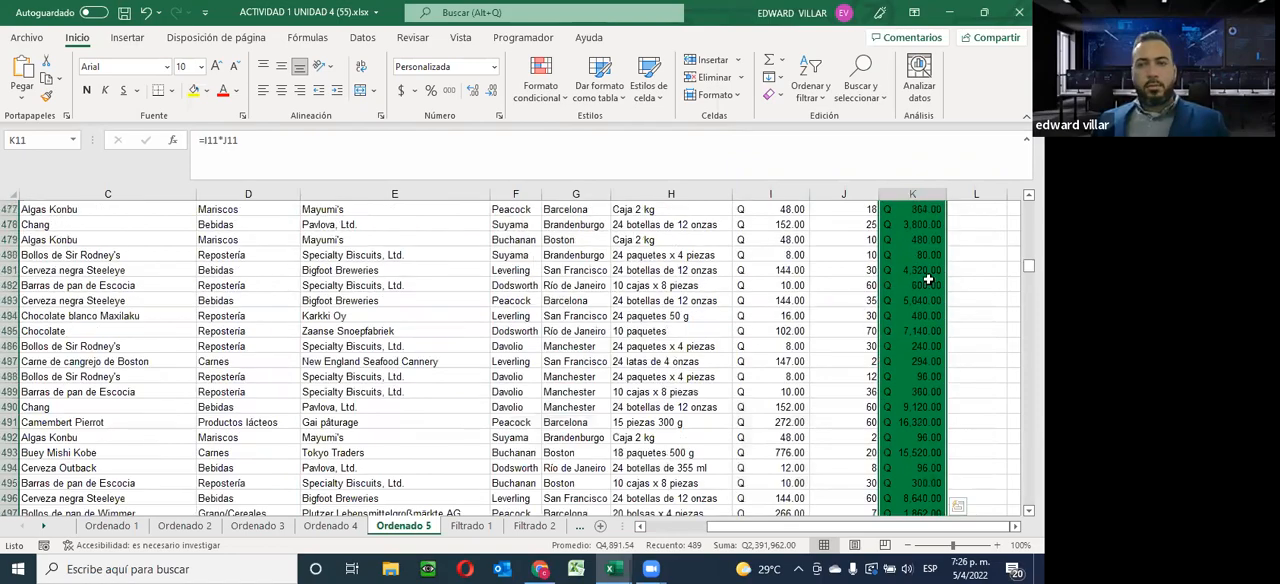
scroll(883, 357, up, 20)
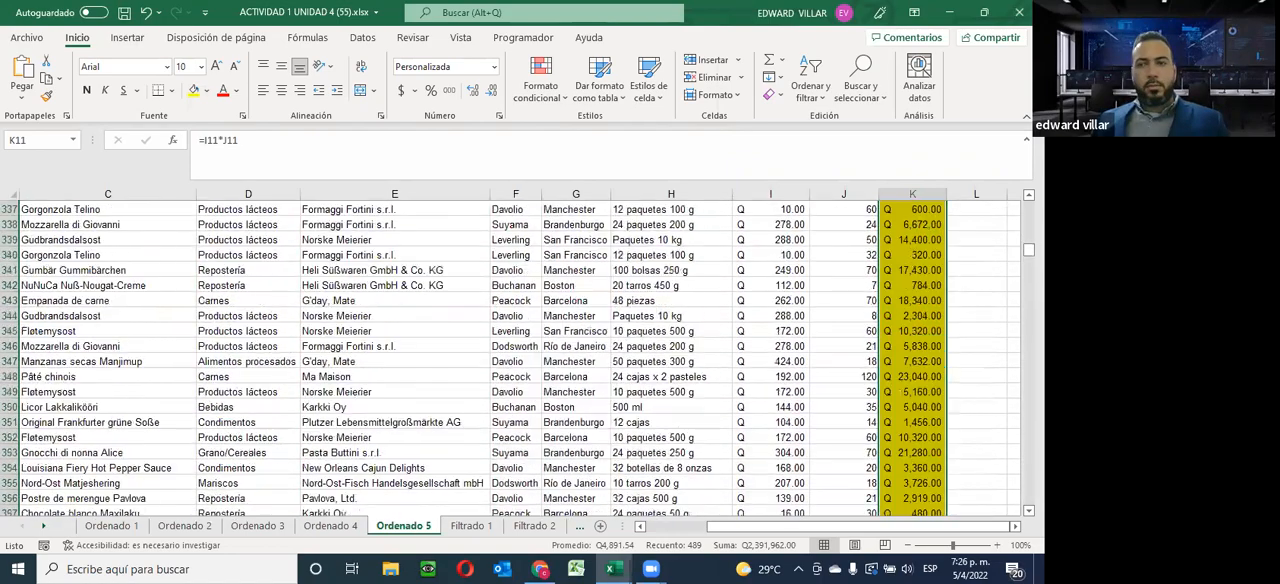
scroll(714, 337, up, 20)
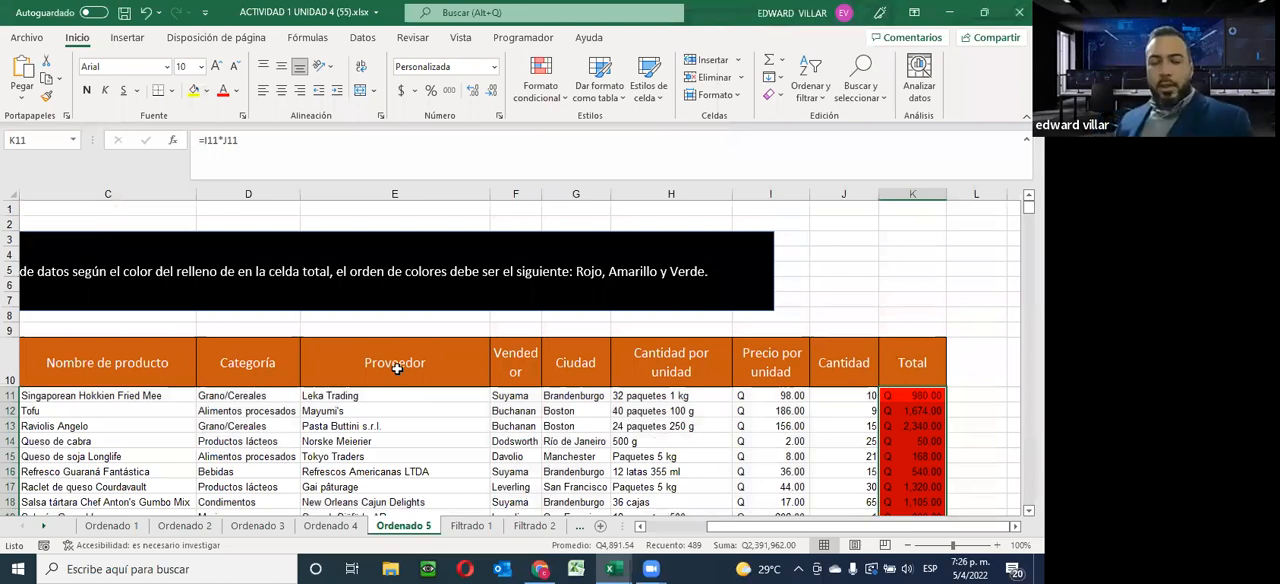
Open the Filtrado 1 sheet and select the Nombre de producto header
click(471, 526)
scroll(424, 345, up, 2)
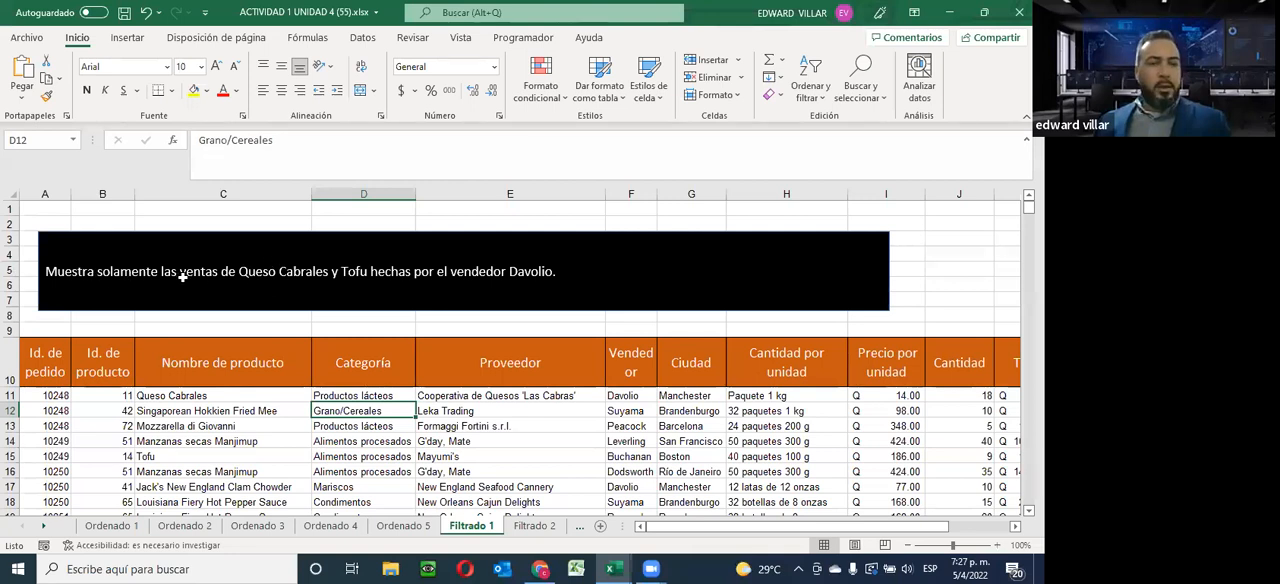
click(202, 370)
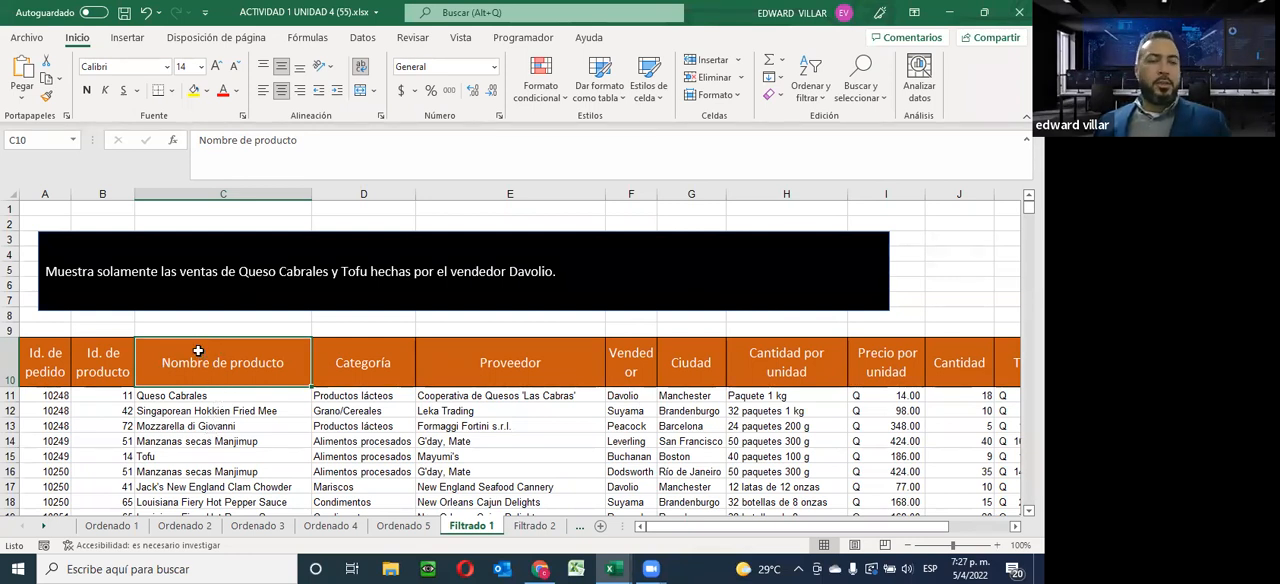
Turn on filtering for the Nombre de producto column alone, covering its header through the last data row
drag(198, 351, 175, 423)
scroll(205, 493, up, 19)
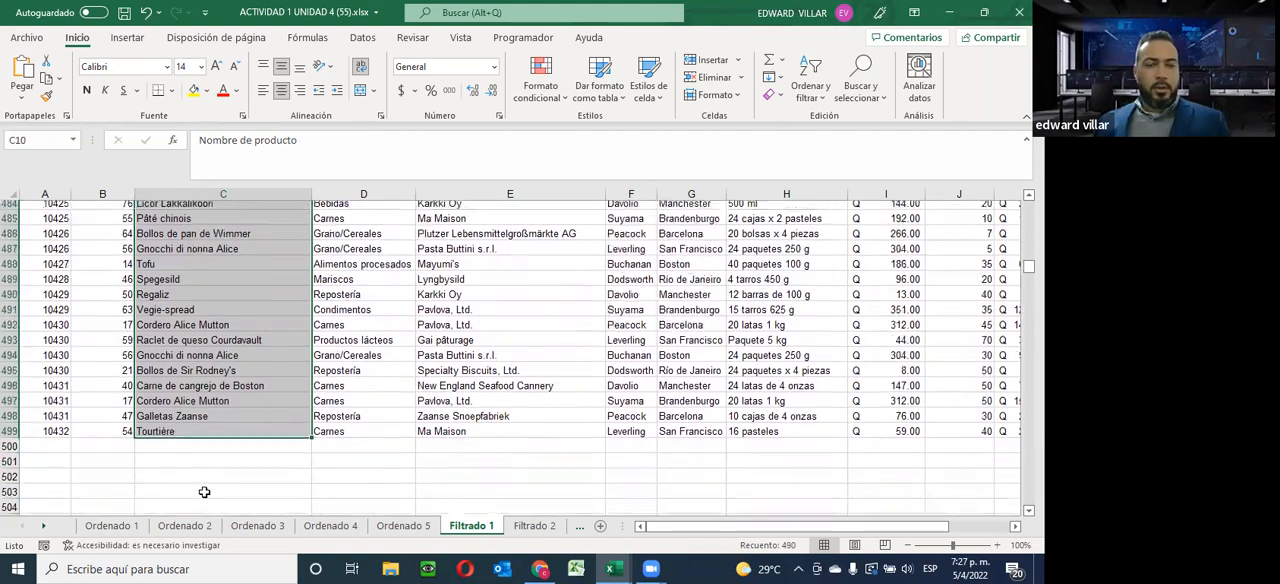
scroll(548, 224, up, 4)
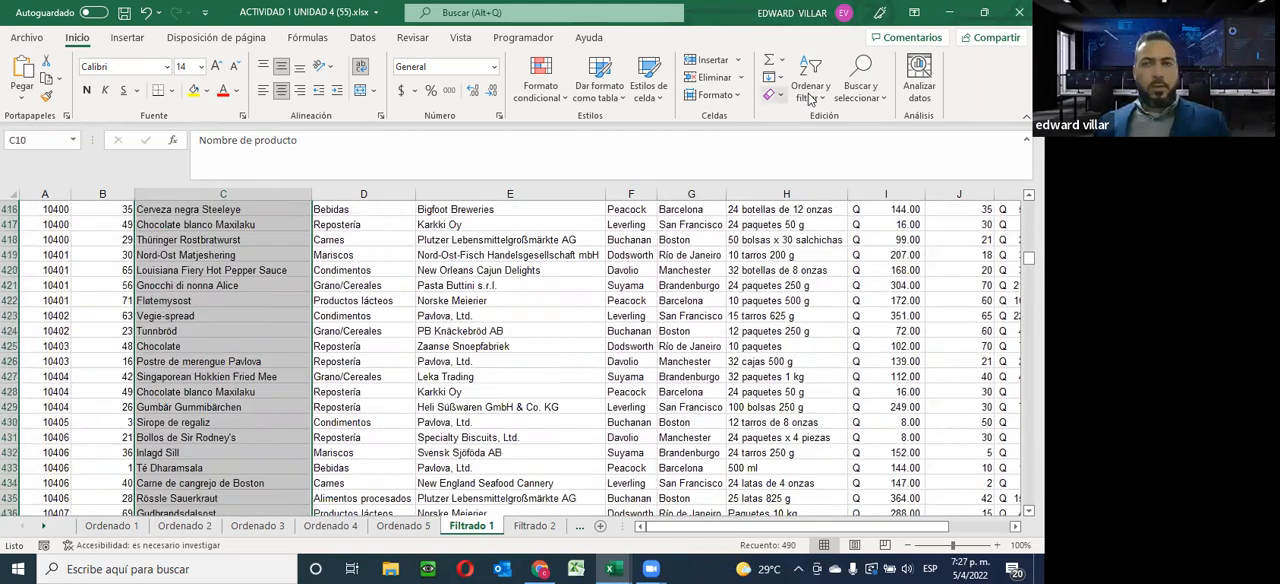
click(810, 80)
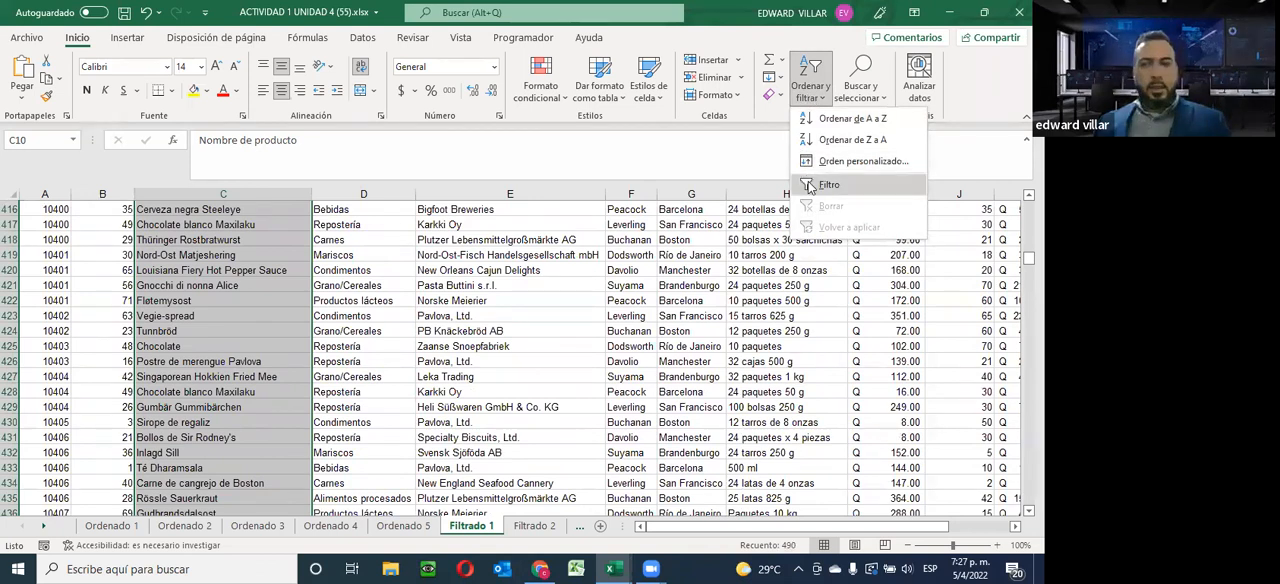
click(347, 45)
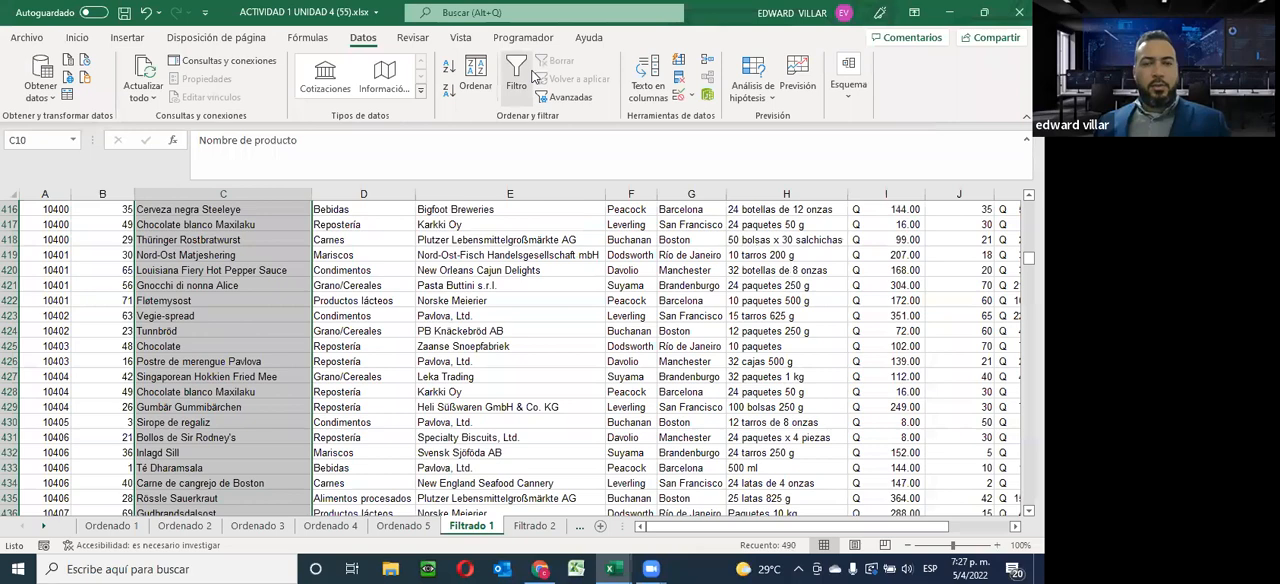
click(516, 72)
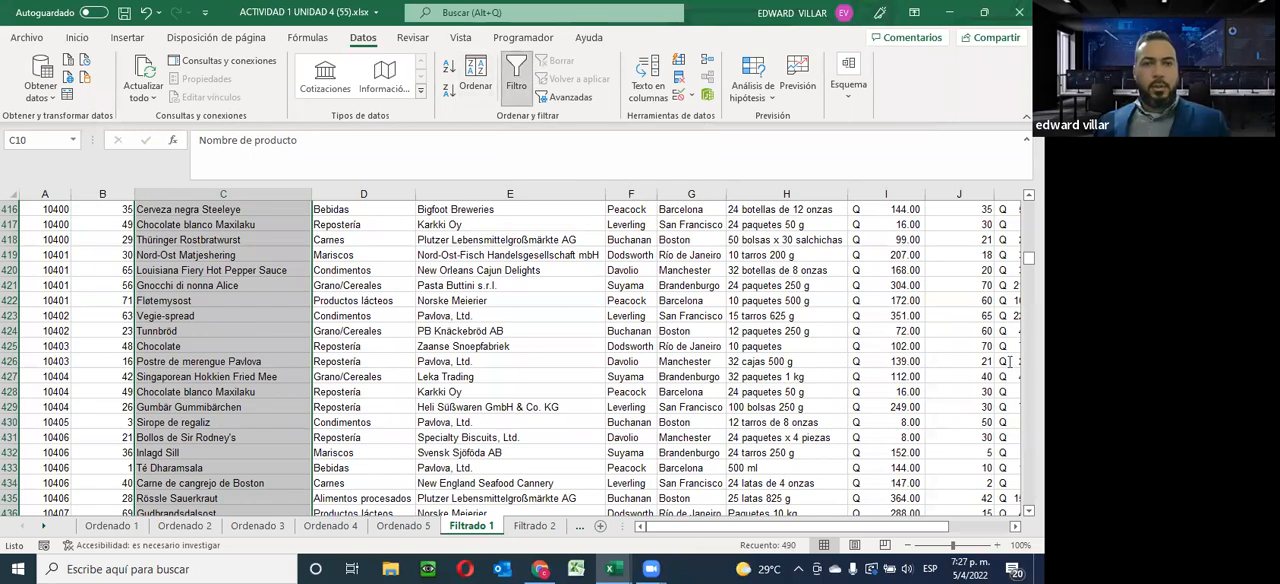
scroll(362, 311, up, 20)
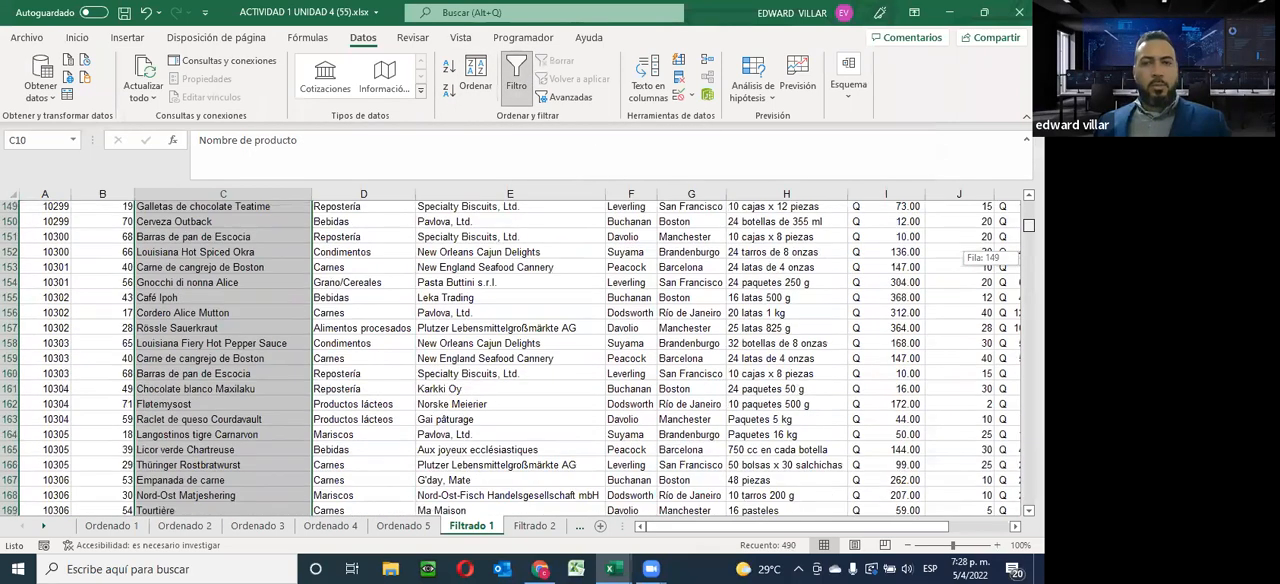
click(362, 311)
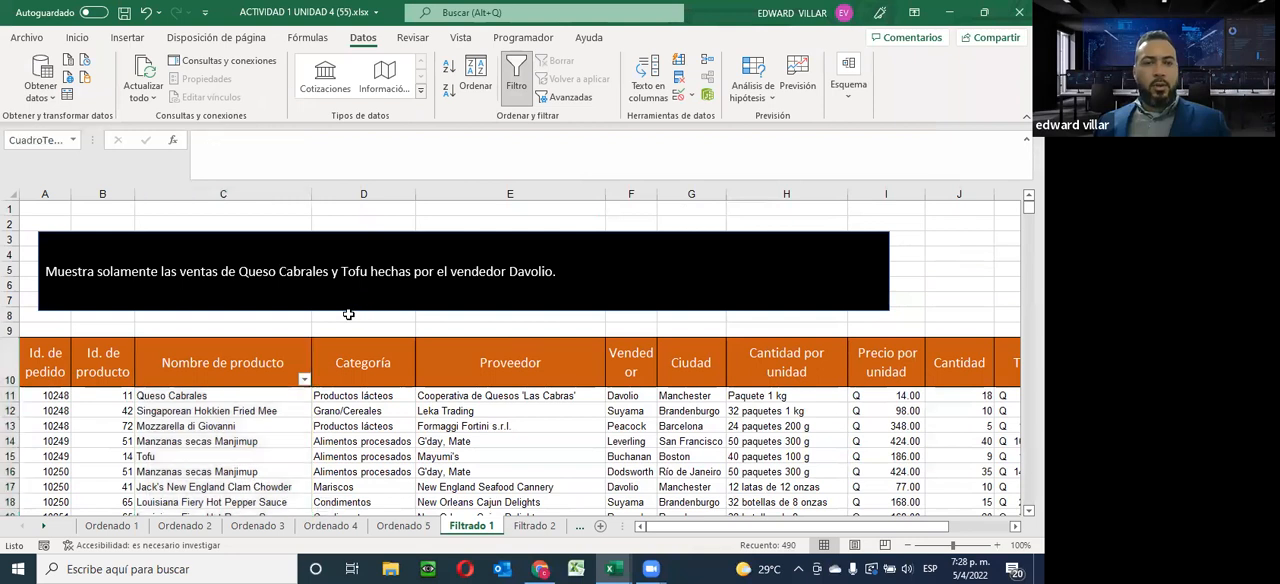
Filter the Nombre de producto column to show only Queso Cabrales and Tofu
click(303, 381)
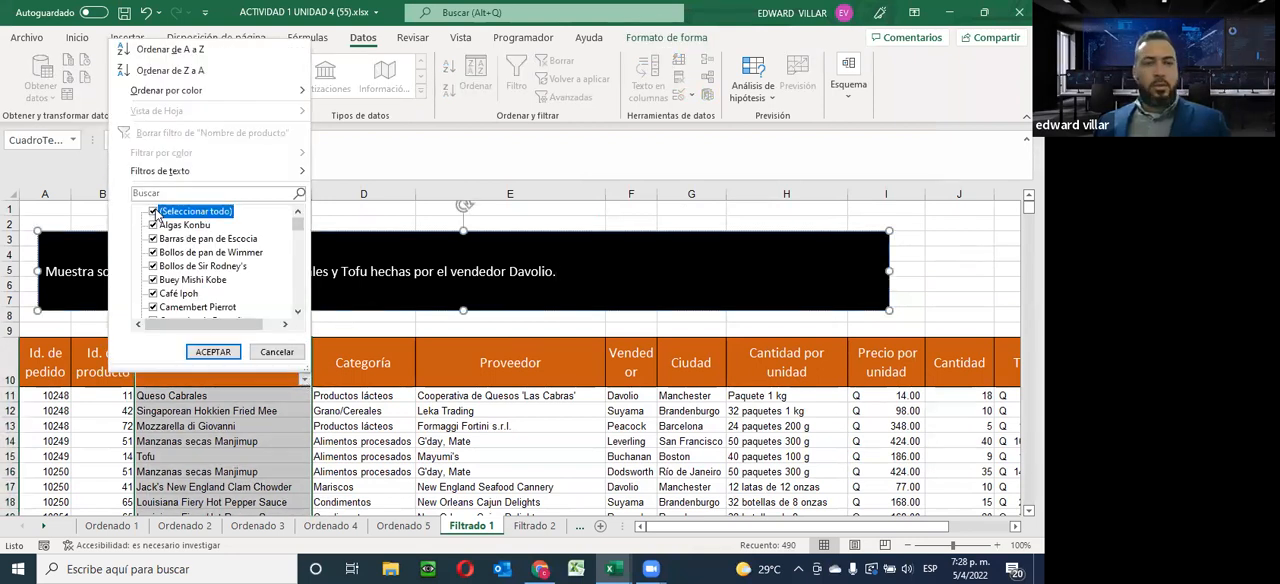
click(158, 212)
scroll(193, 277, down, 4)
scroll(193, 277, down, 12)
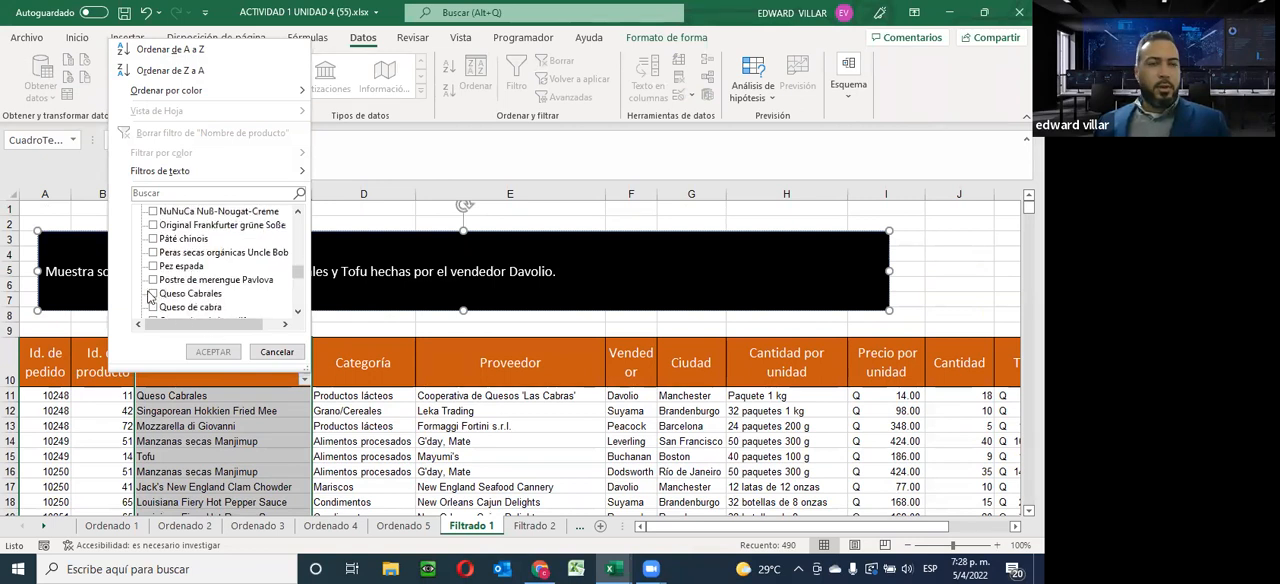
click(152, 294)
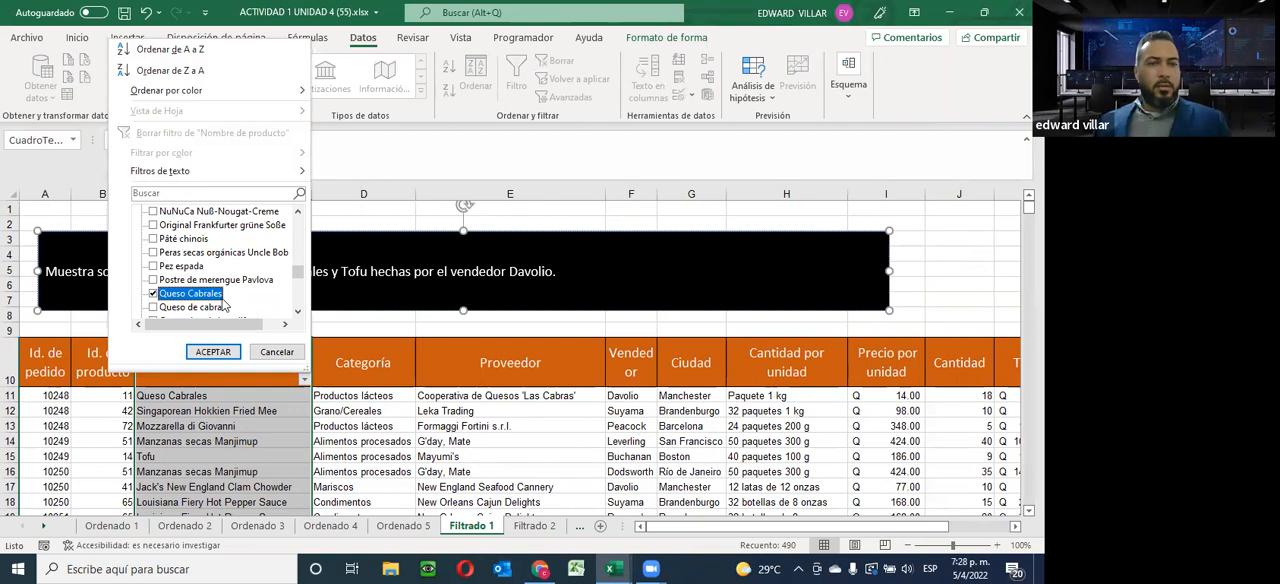
scroll(222, 303, down, 2)
scroll(216, 301, down, 2)
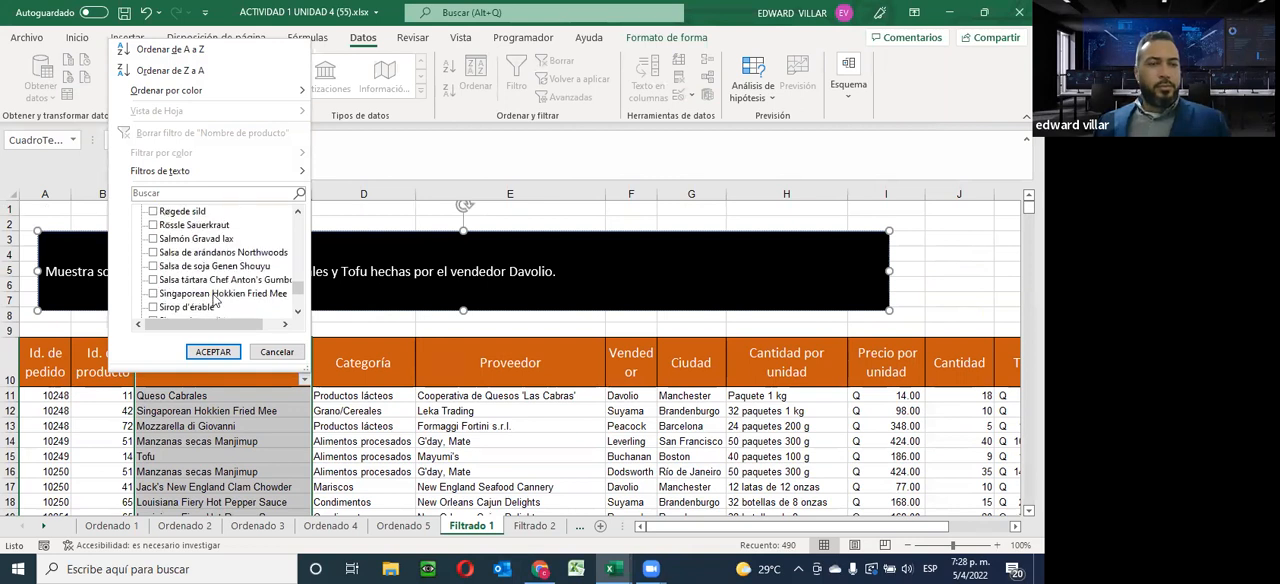
scroll(214, 300, down, 3)
click(152, 267)
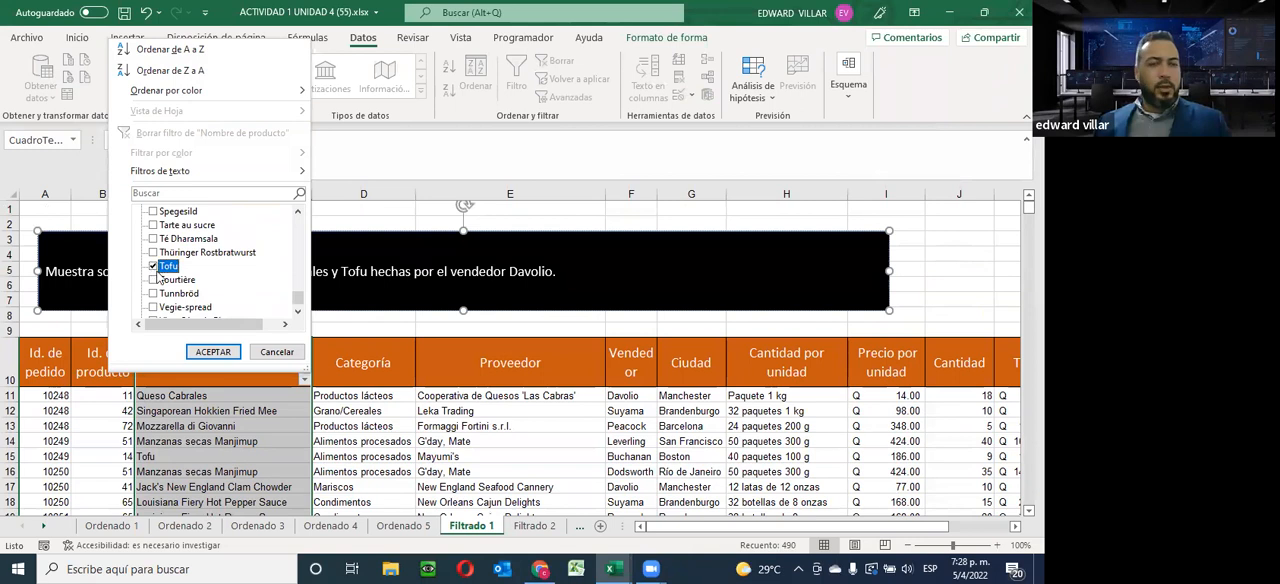
click(211, 353)
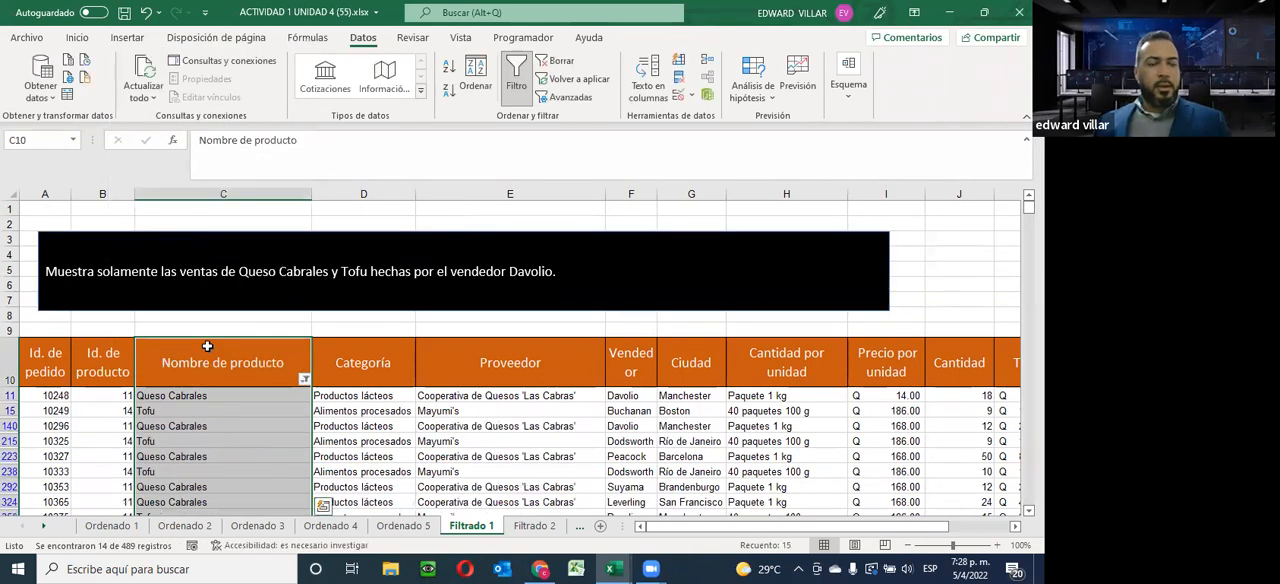
Review the filtered product rows and select the Vendedor column from its header through the last record
scroll(207, 346, down, 4)
scroll(207, 346, up, 2)
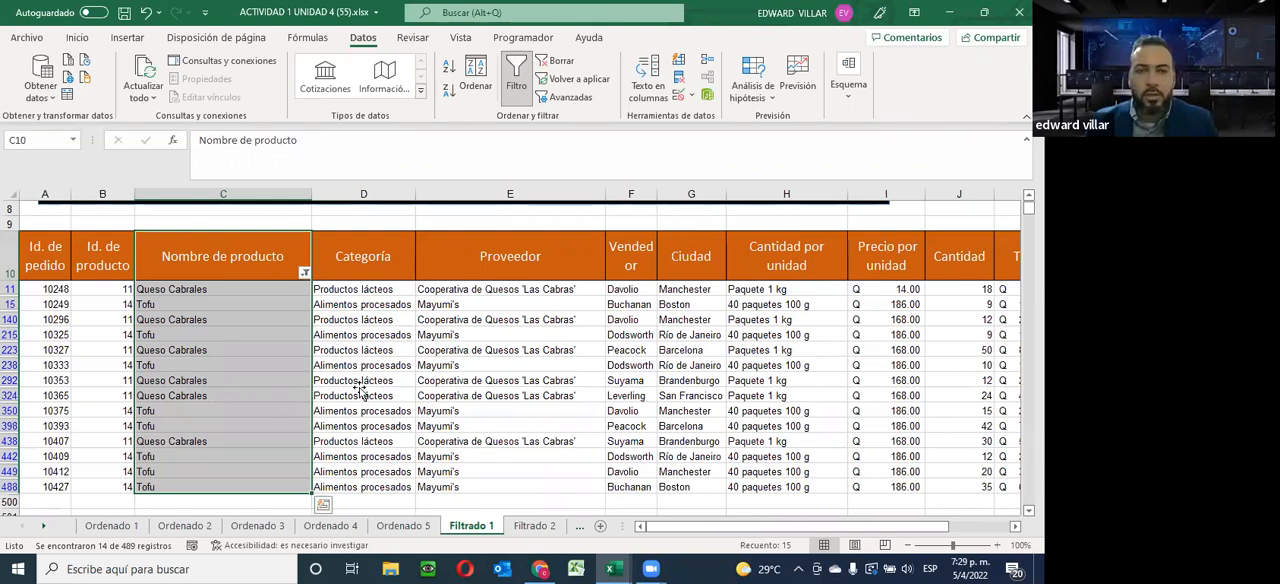
scroll(324, 321, up, 3)
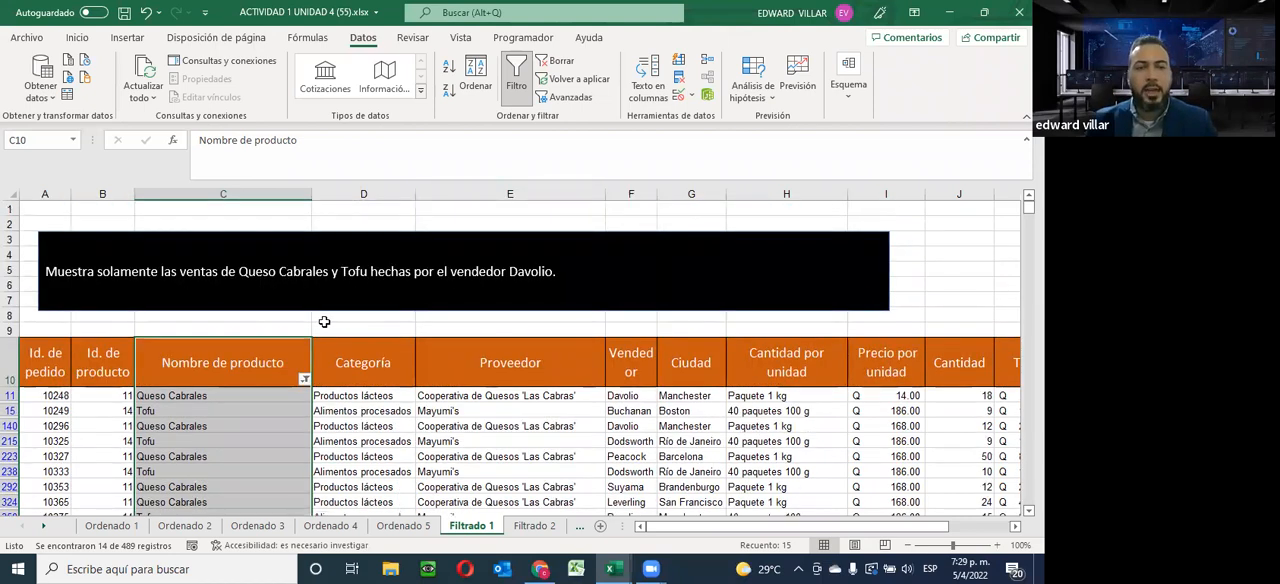
scroll(264, 246, down, 1)
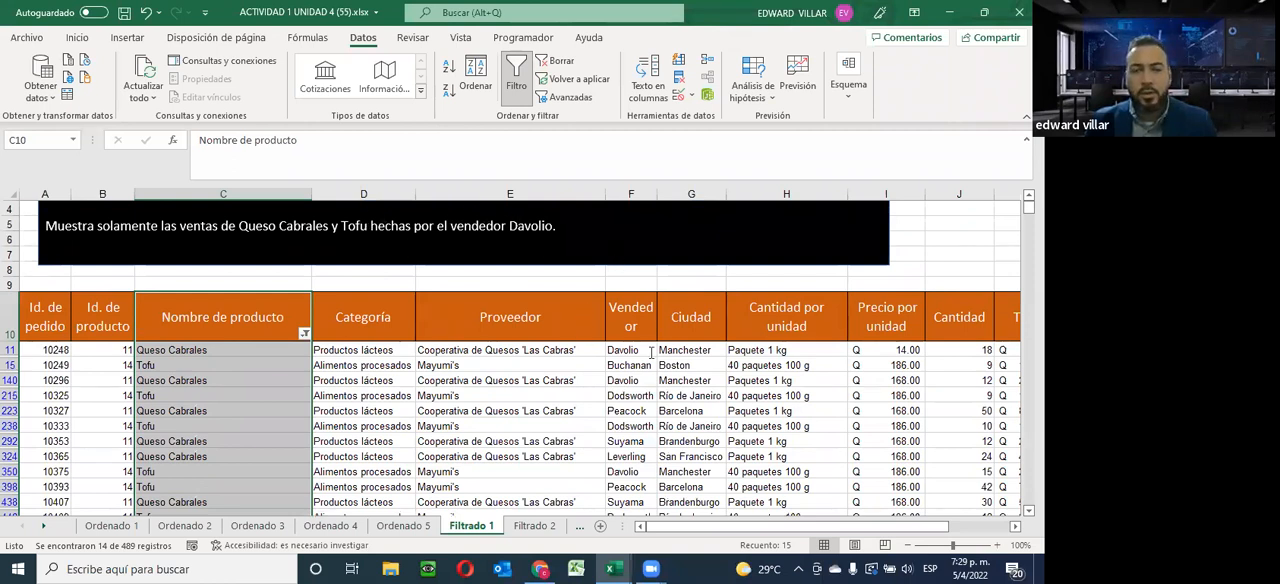
scroll(632, 371, down, 1)
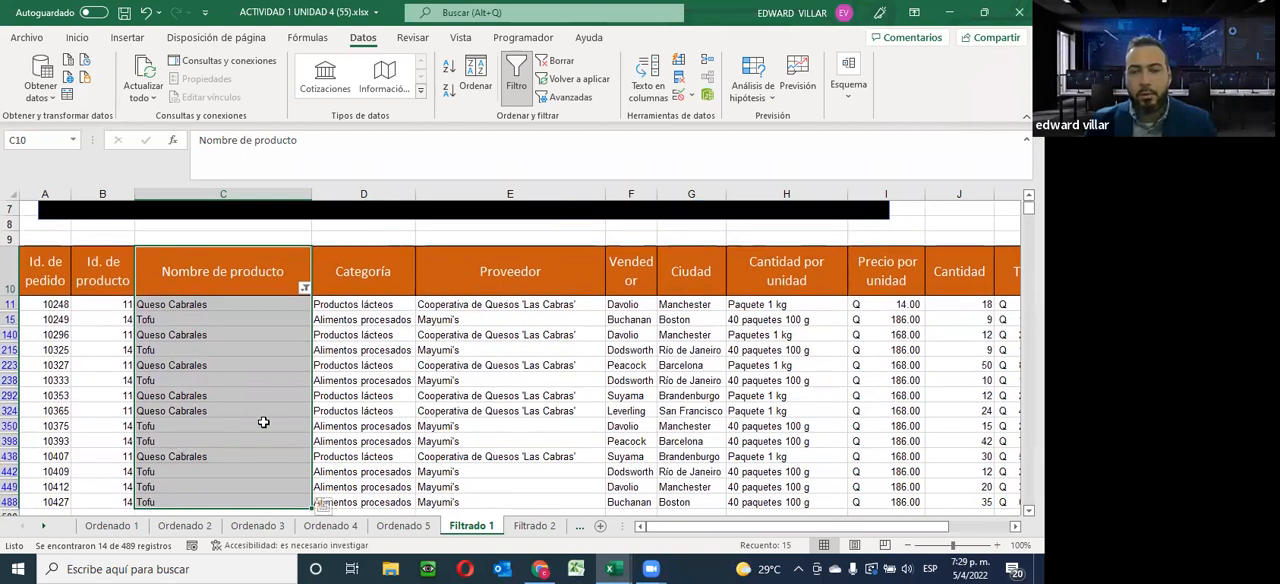
drag(631, 281, 624, 404)
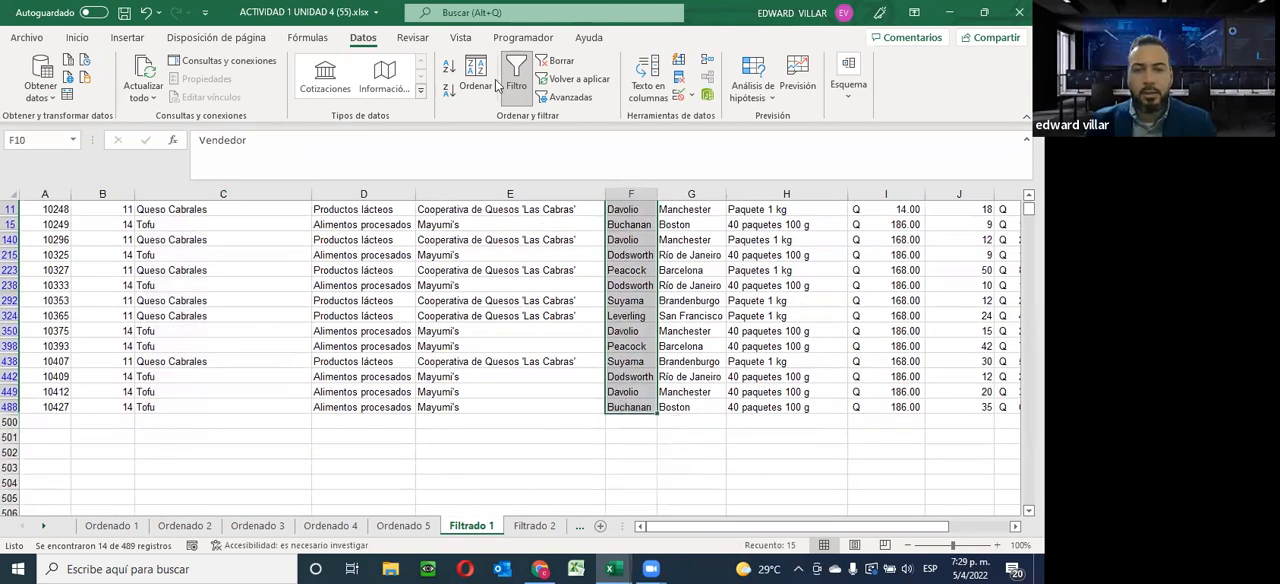
scroll(104, 428, up, 3)
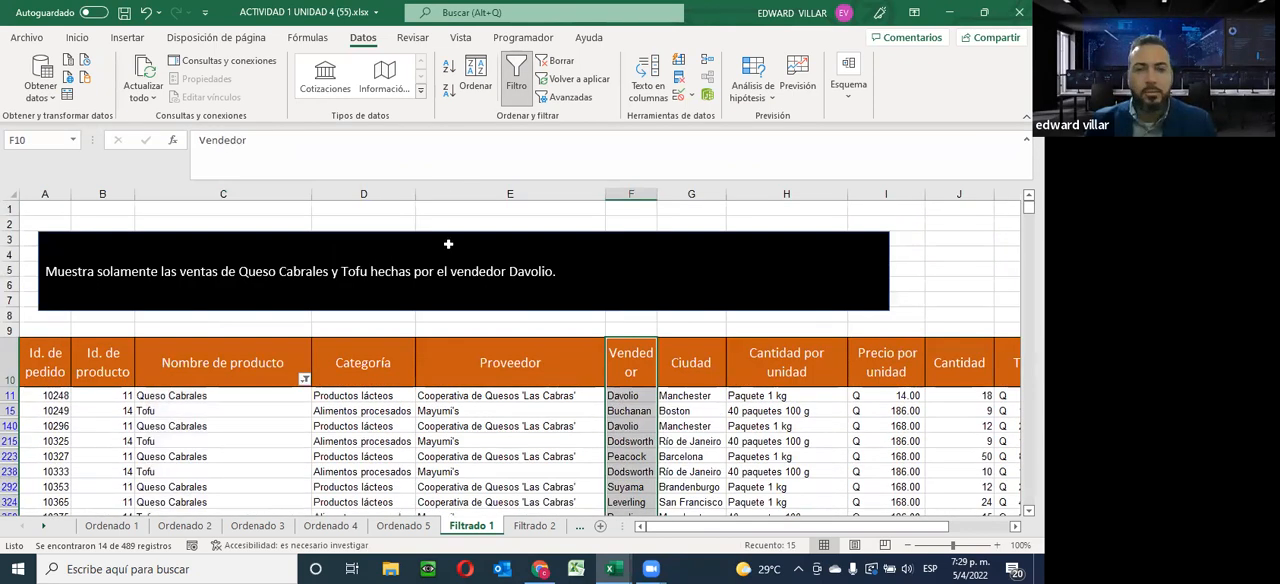
Undo the product selection filter and the single-column filtering on Nombre de producto
click(143, 12)
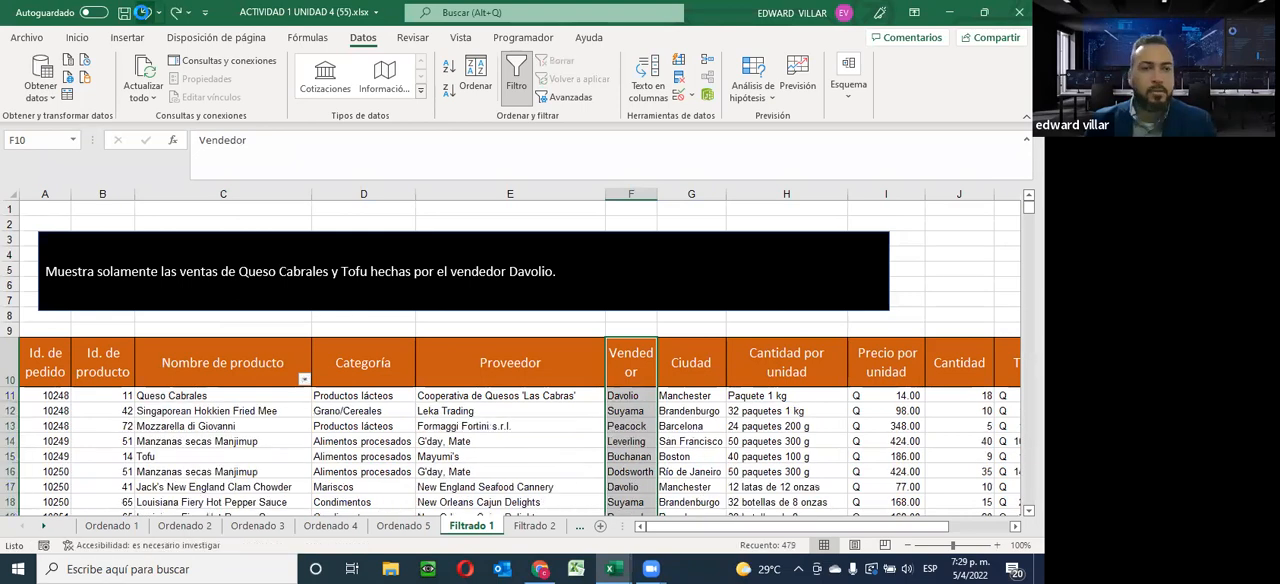
click(143, 12)
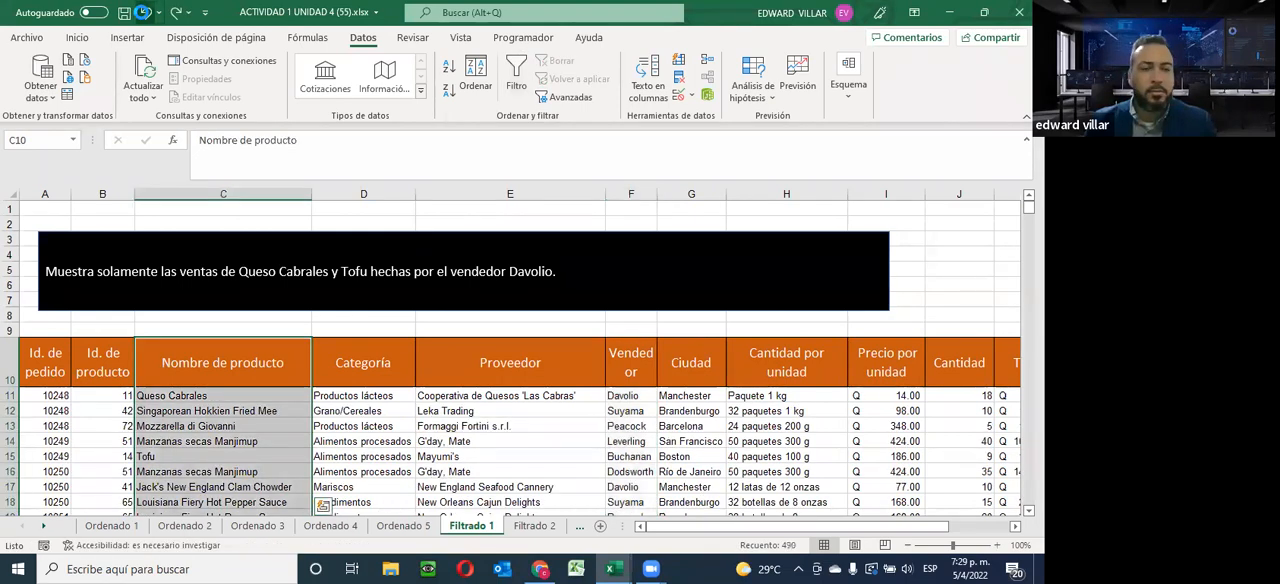
scroll(289, 292, down, 3)
scroll(289, 292, up, 3)
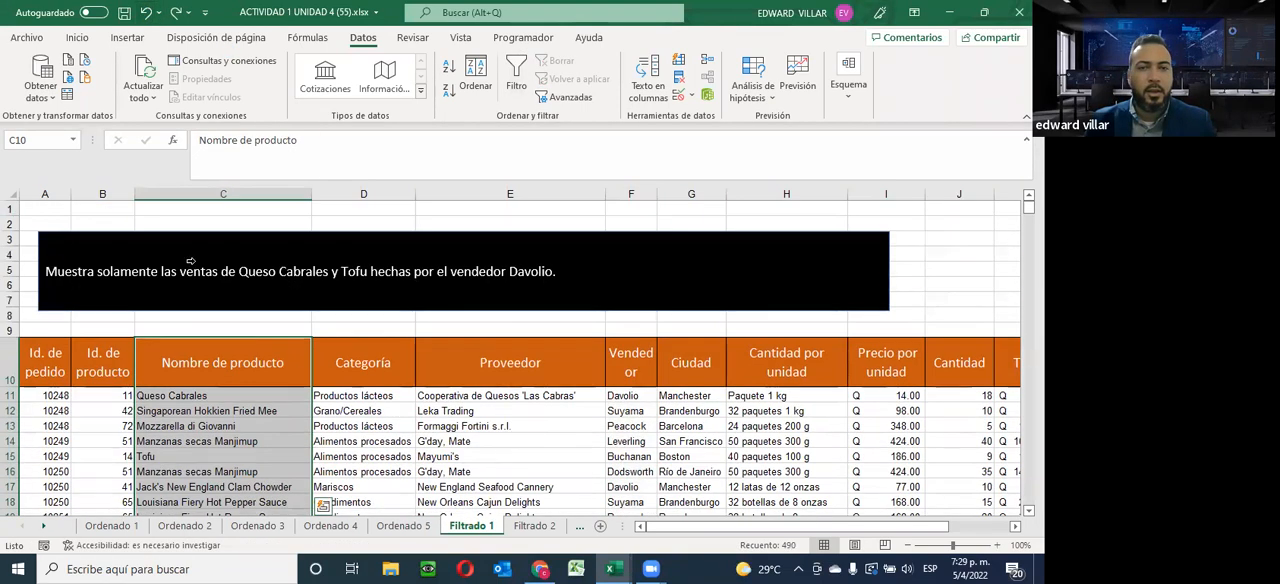
Turn on filtering for the columns from Id. de pedido through Vendedor, starting at the header row
drag(45, 355, 612, 484)
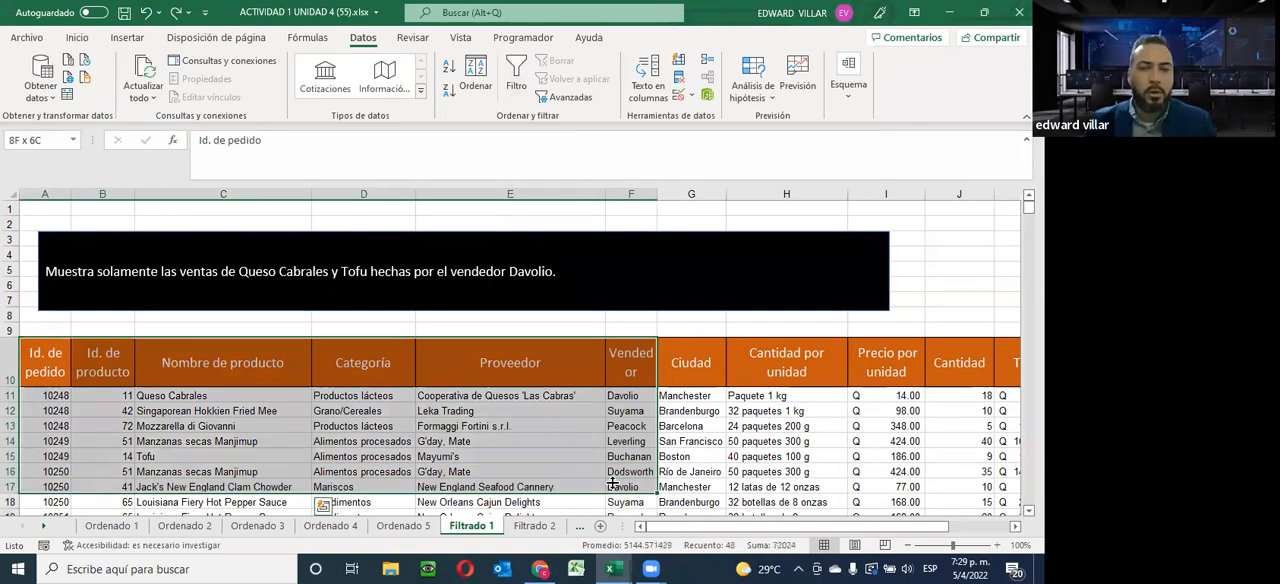
drag(612, 484, 627, 284)
scroll(528, 286, up, 15)
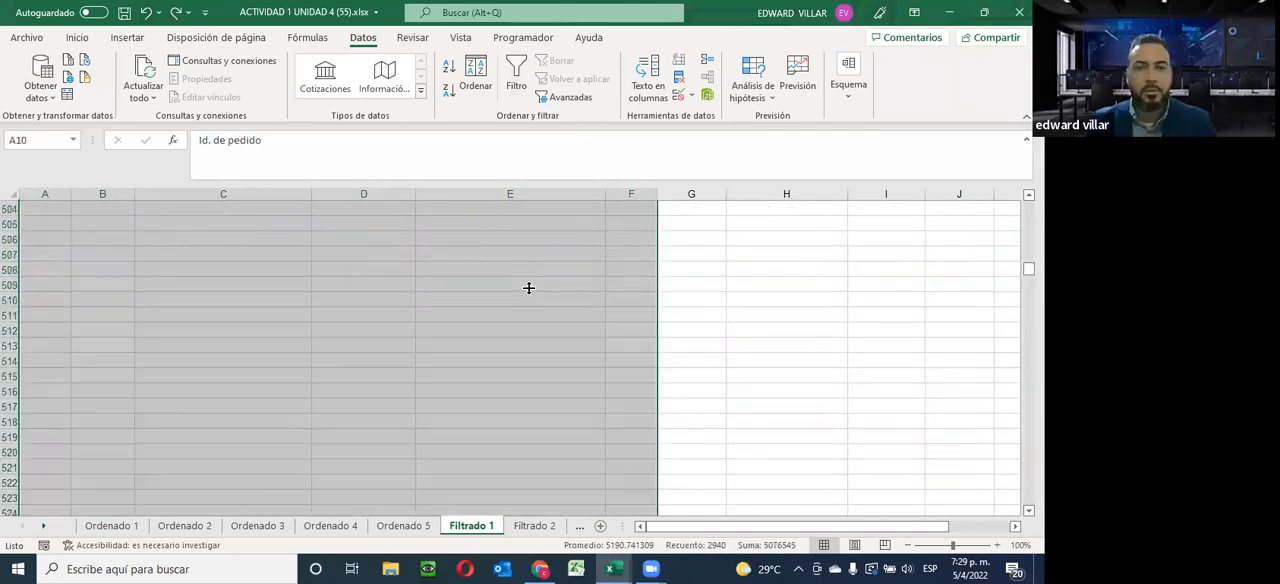
click(518, 84)
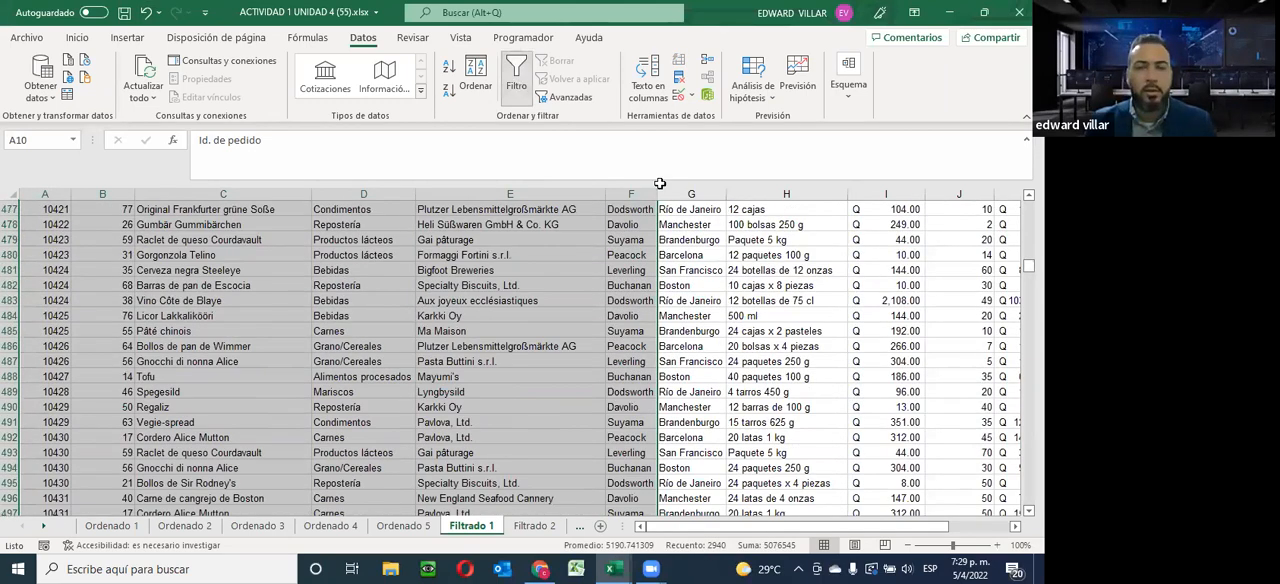
scroll(503, 430, up, 20)
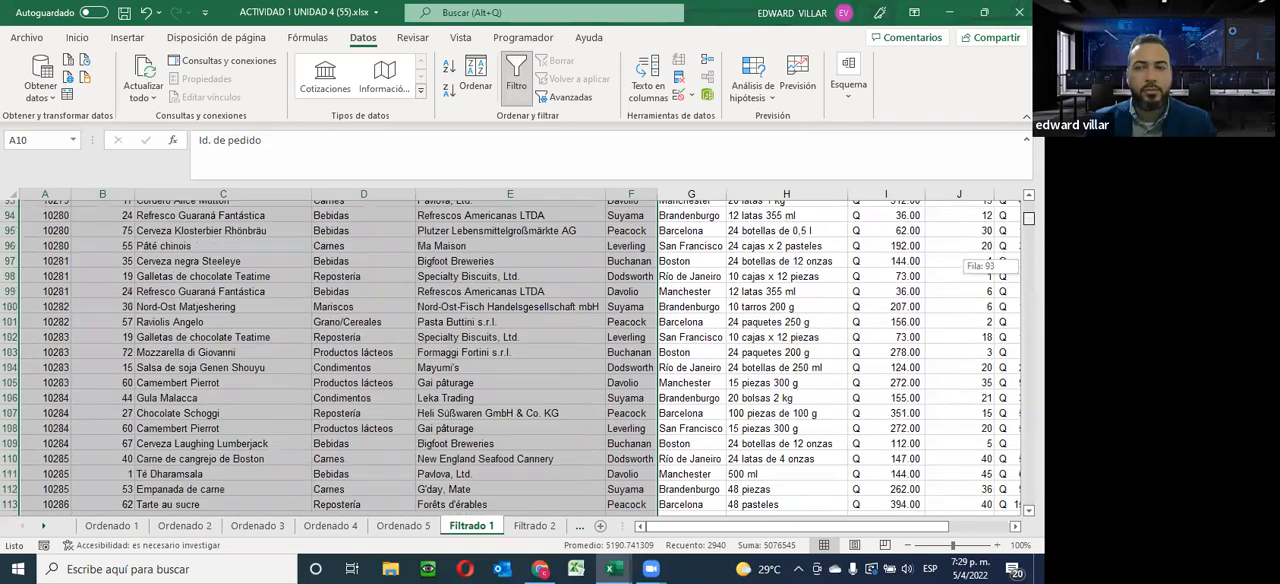
click(503, 431)
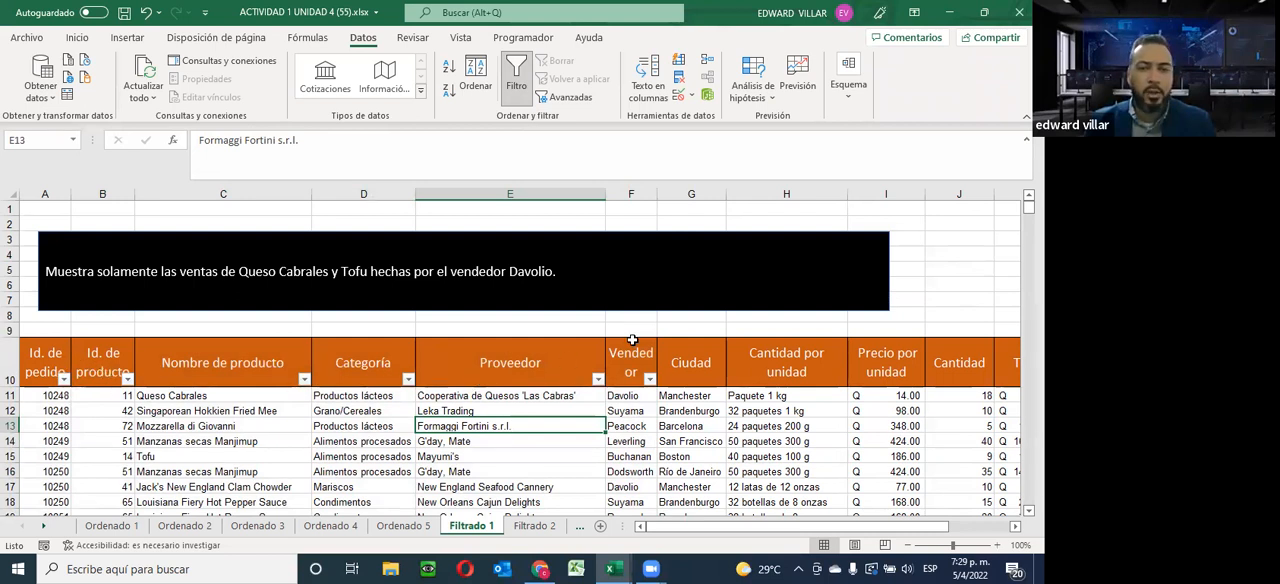
Filter Nombre de producto to only Queso Cabrales and Tofu, clearing all other products
click(304, 379)
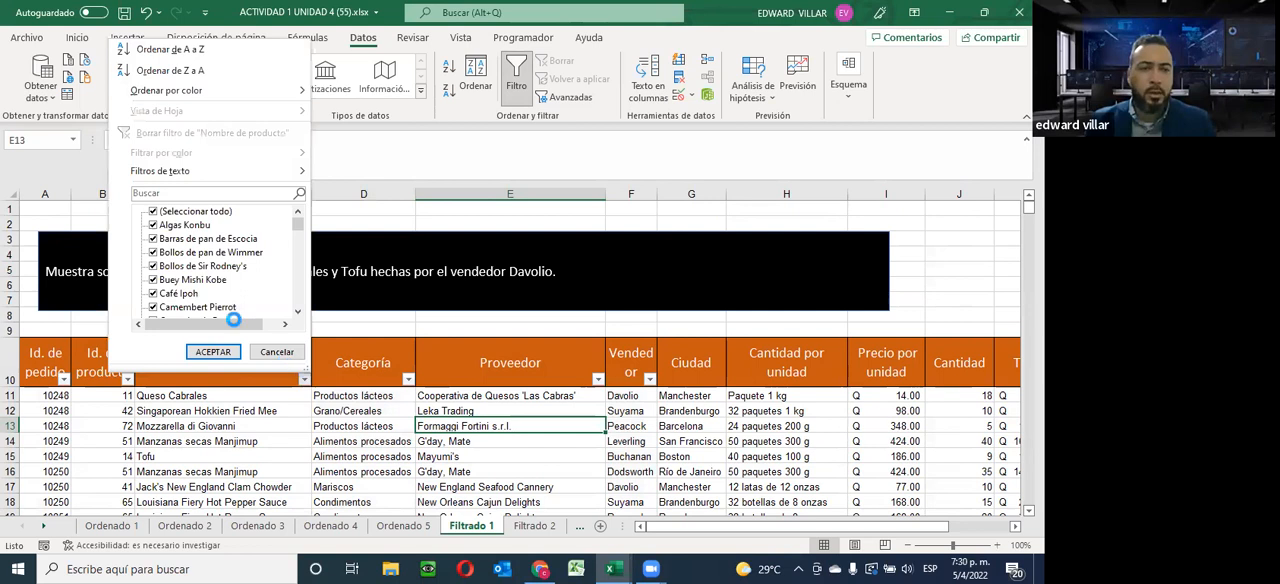
click(152, 211)
scroll(176, 280, down, 7)
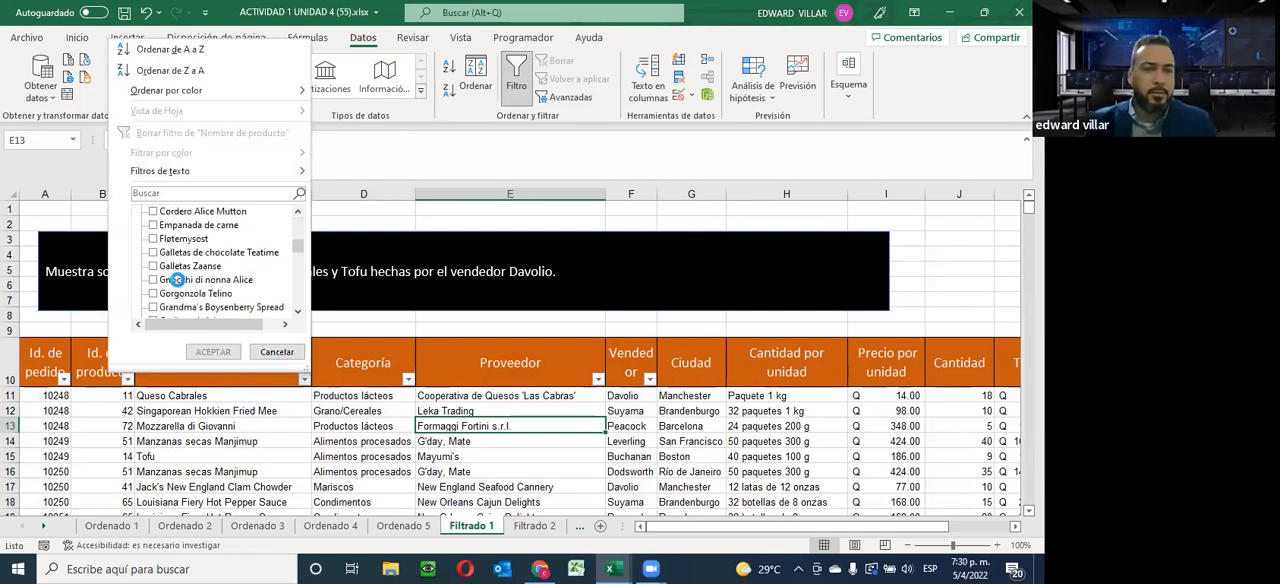
scroll(176, 280, down, 4)
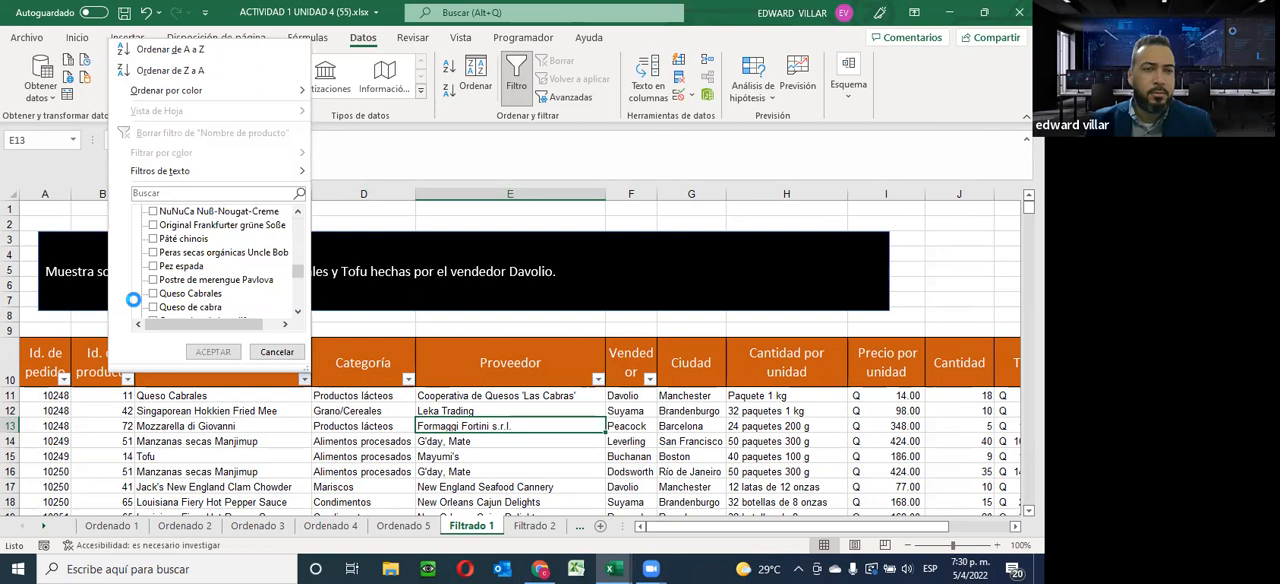
click(152, 292)
scroll(157, 290, down, 5)
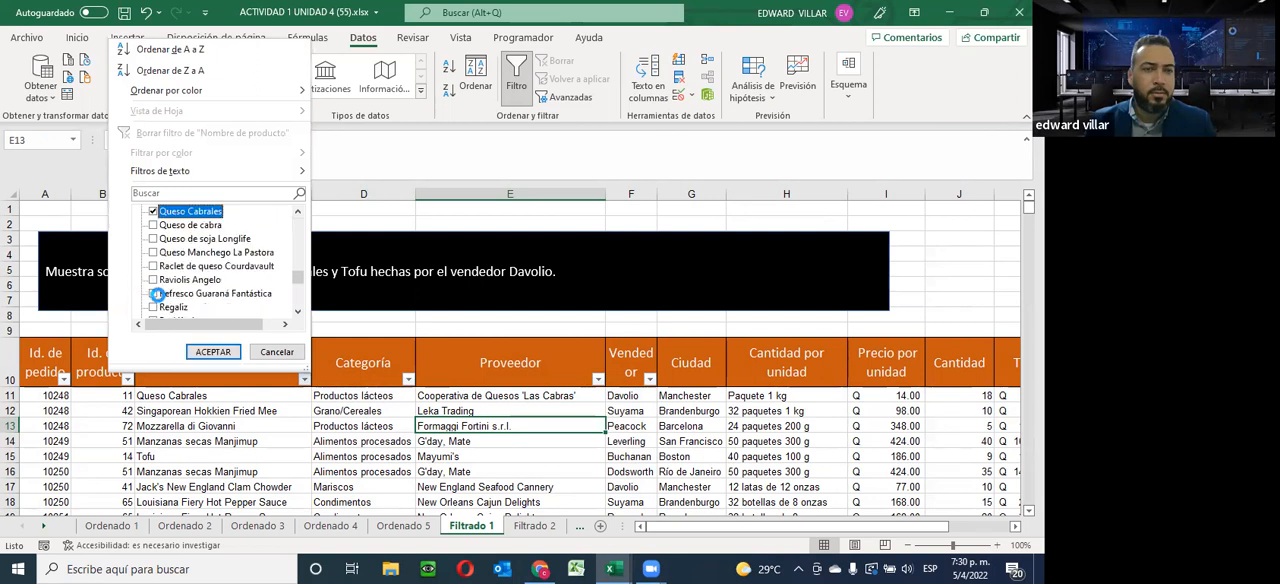
scroll(160, 294, down, 1)
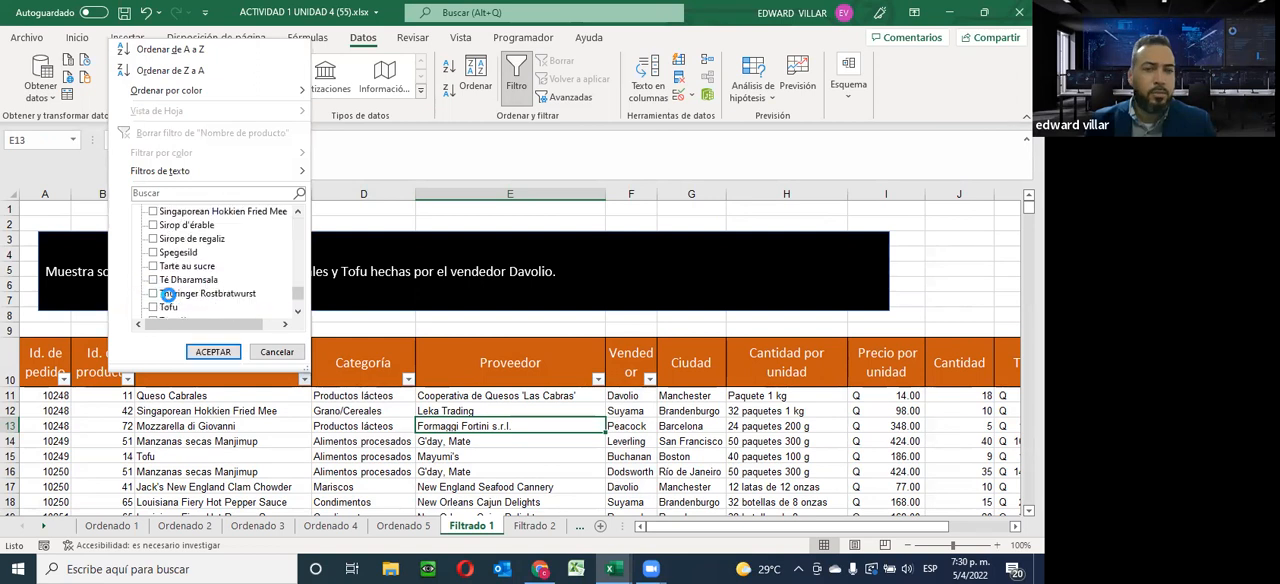
click(153, 307)
click(214, 352)
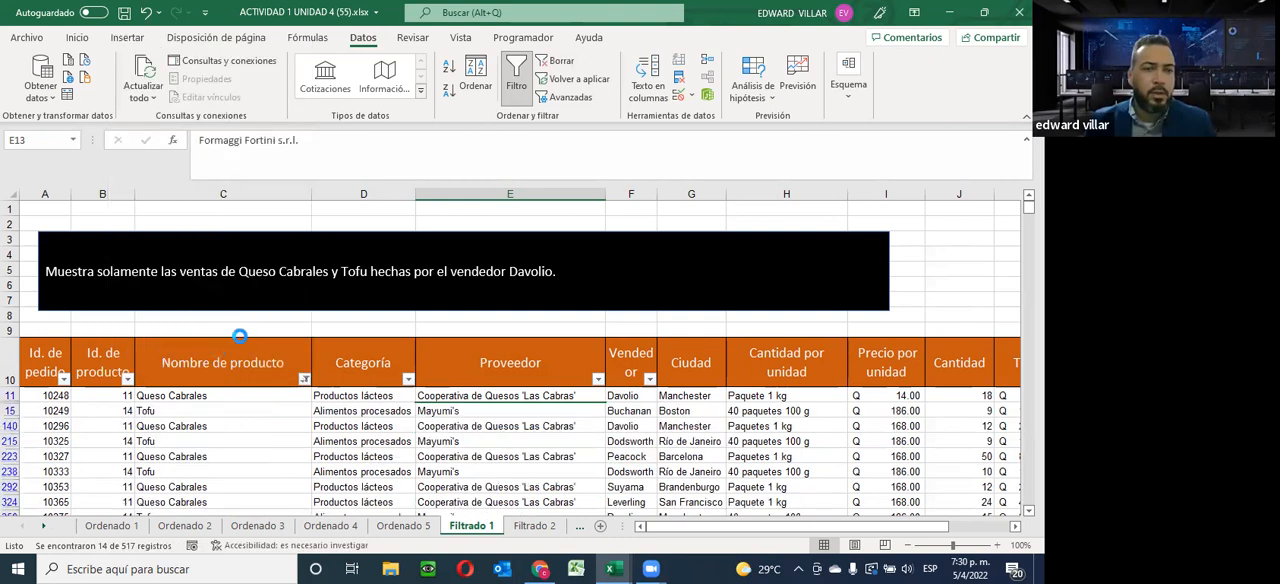
Filter Vendedor to only the seller named in the sheet's instruction, clearing all other sellers, and check the remaining rows
scroll(280, 345, down, 4)
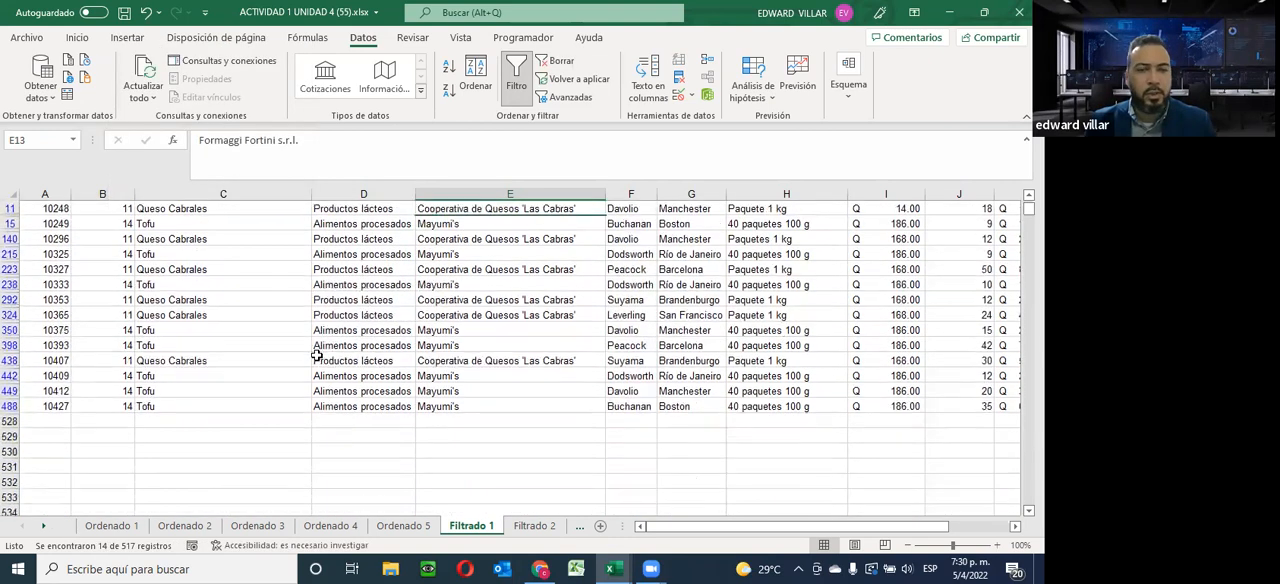
scroll(316, 355, up, 1)
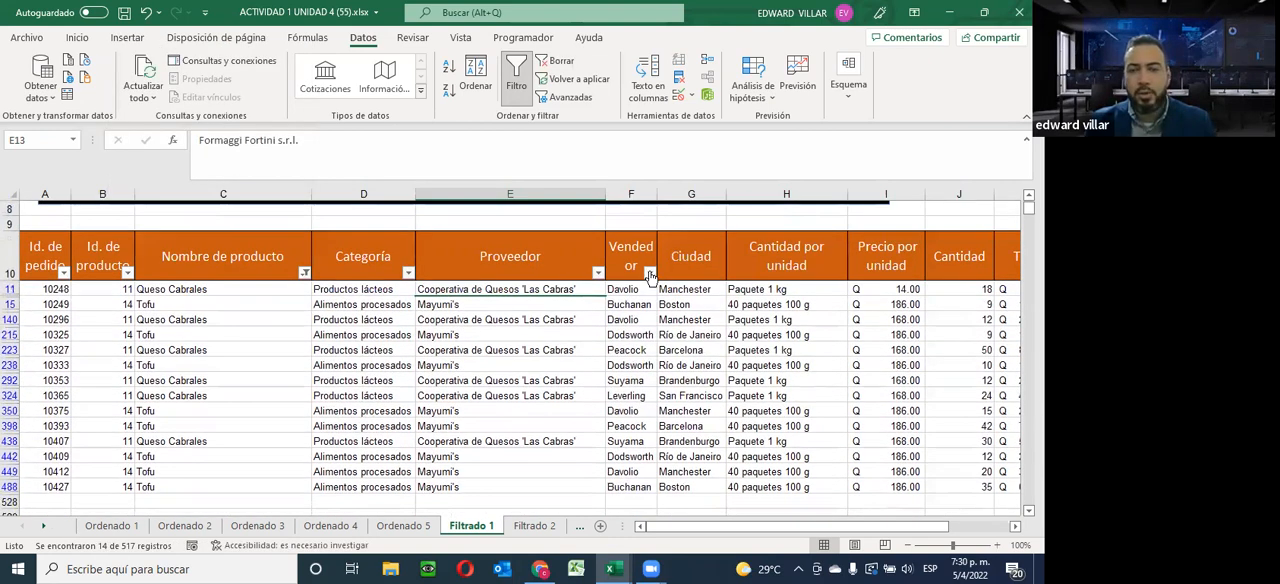
click(649, 272)
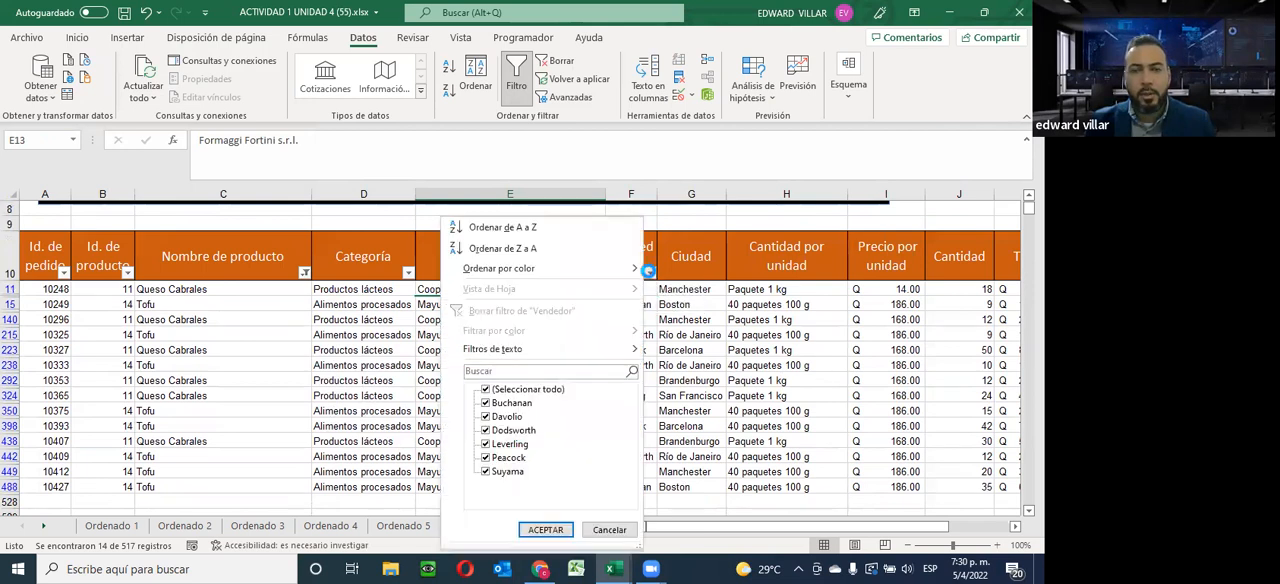
click(486, 390)
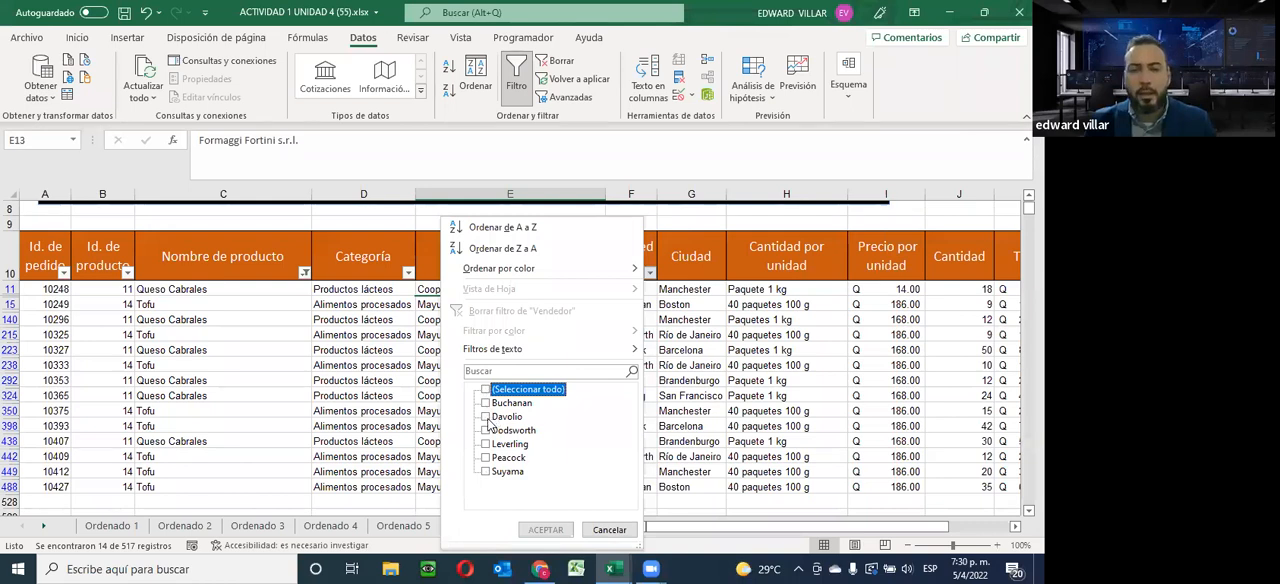
click(486, 416)
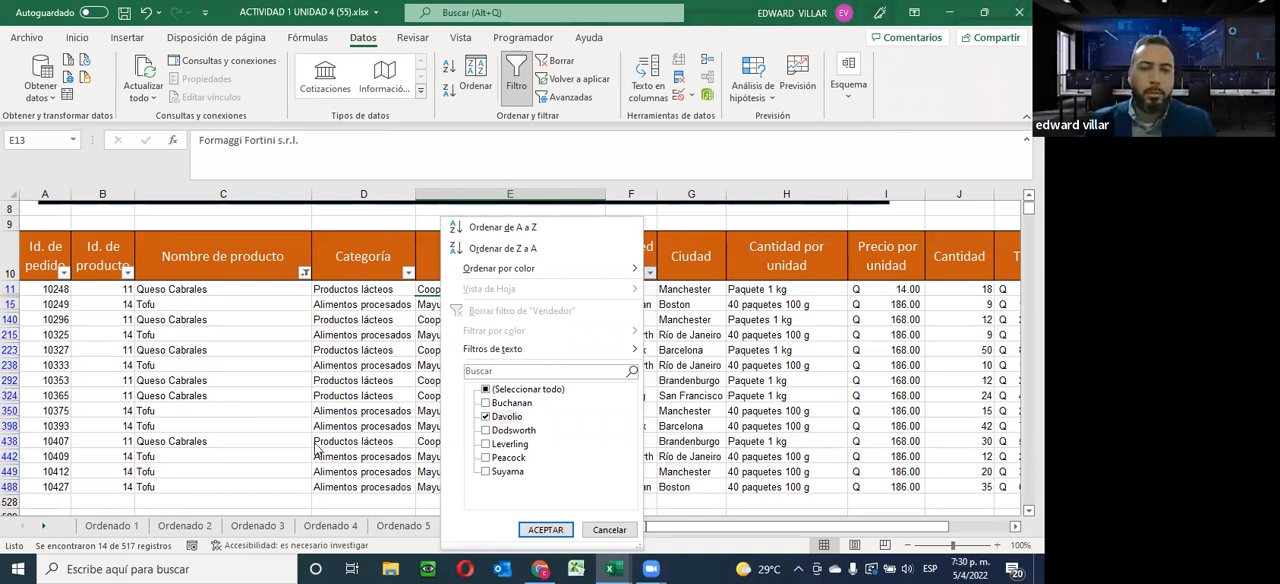
click(540, 530)
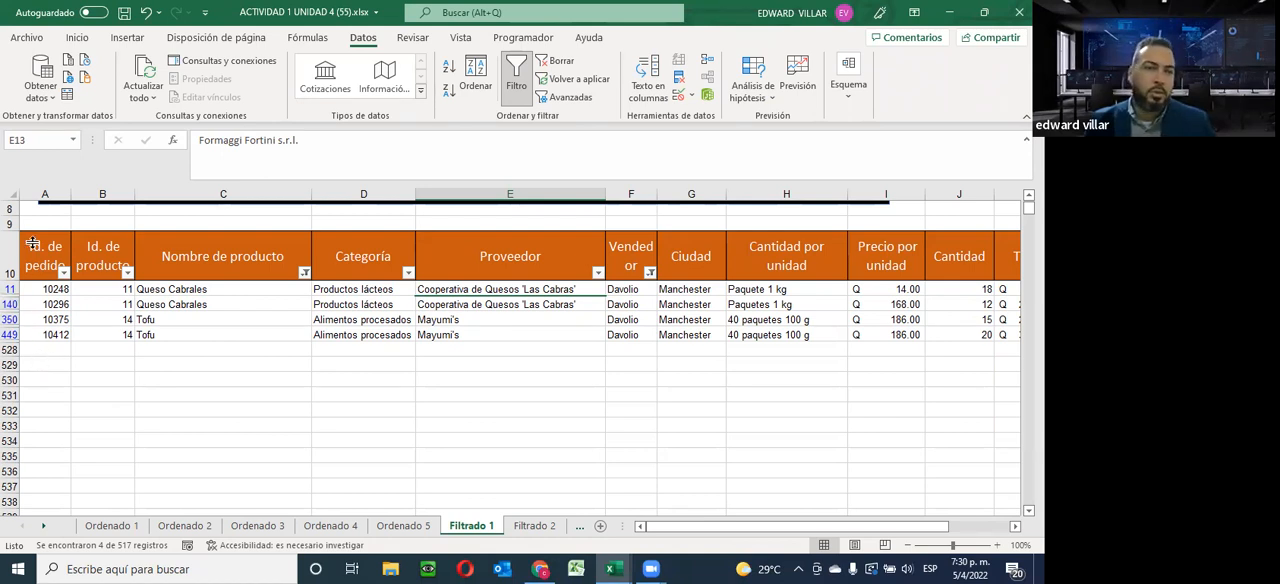
drag(32, 244, 899, 346)
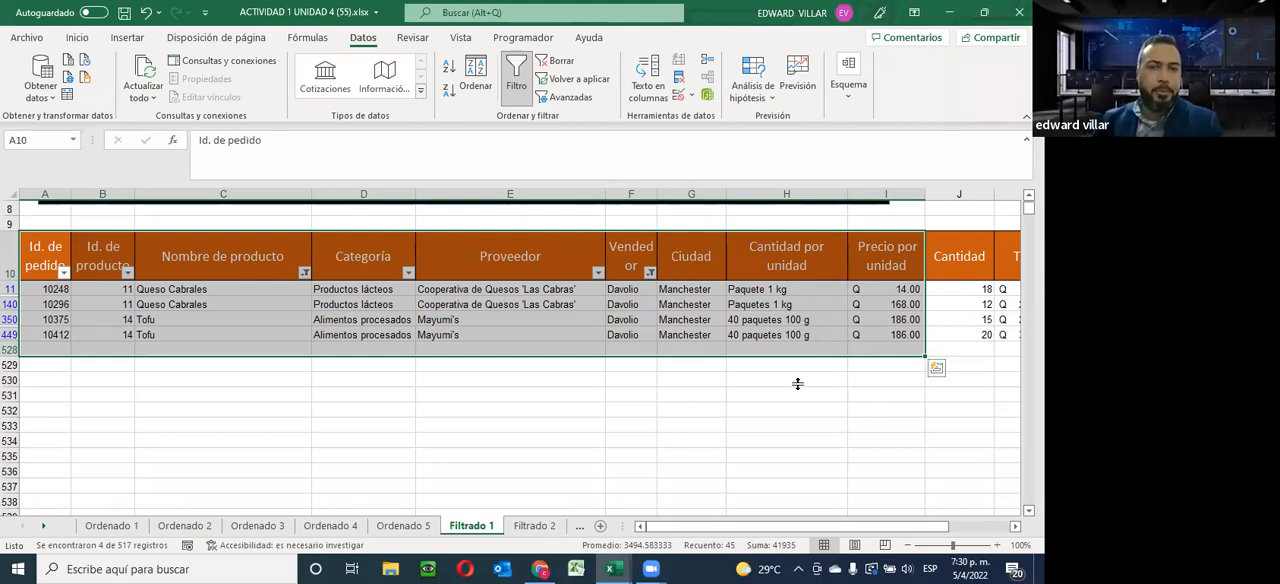
click(645, 391)
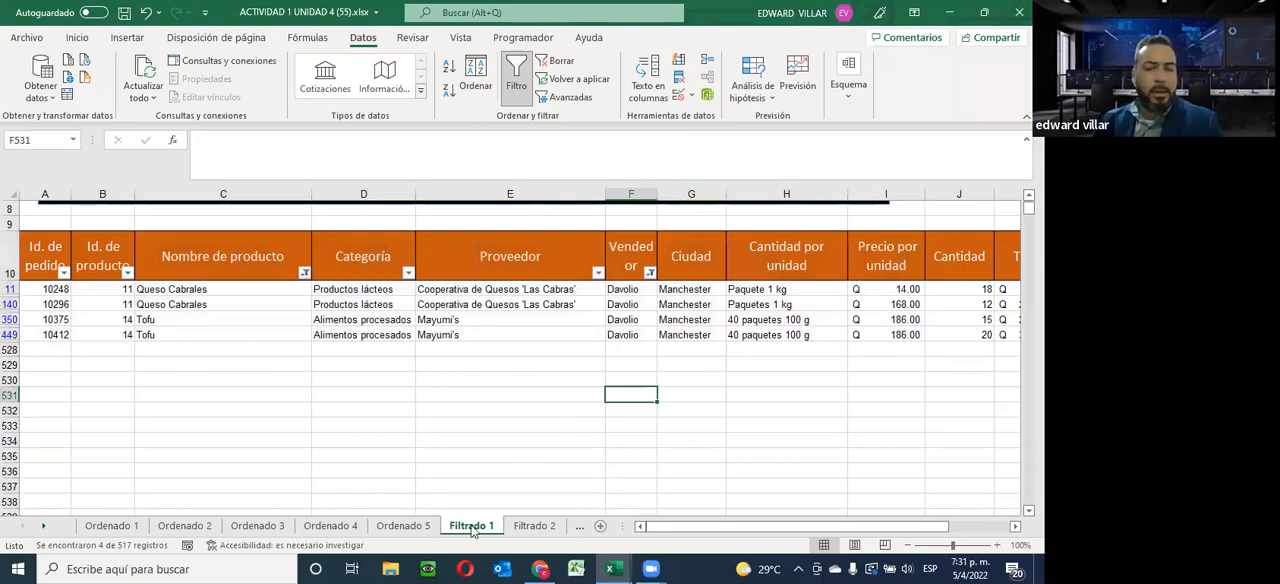
On the Filtrado 2 sheet, turn on filtering for the Ciudad column from its header through the last record
click(534, 525)
scroll(508, 484, up, 20)
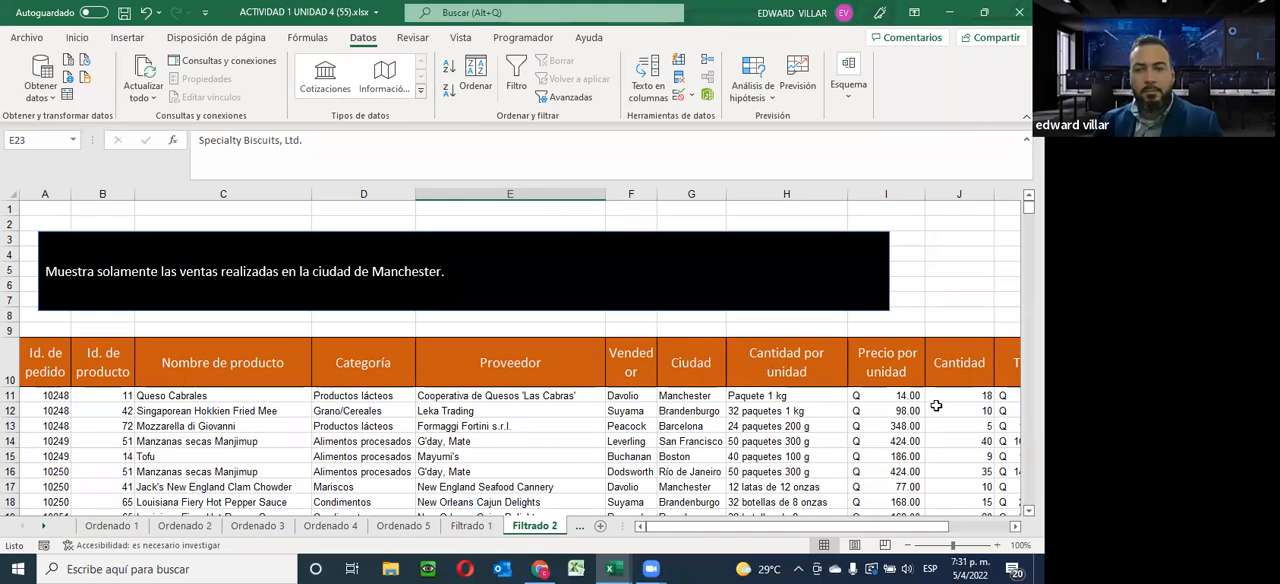
drag(691, 365, 684, 464)
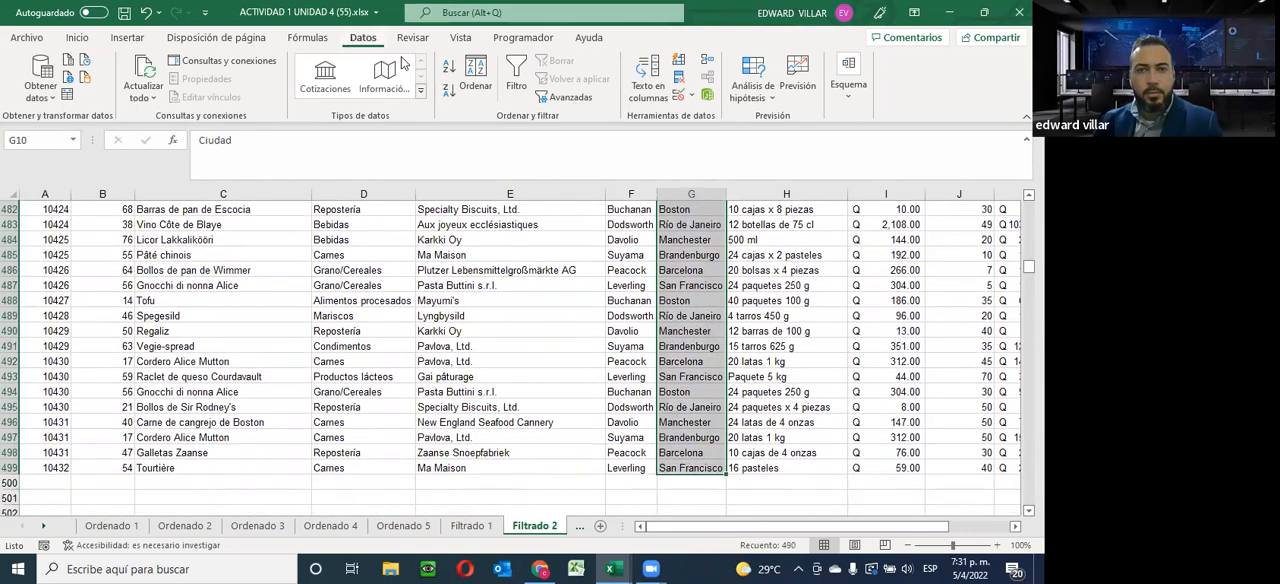
click(512, 78)
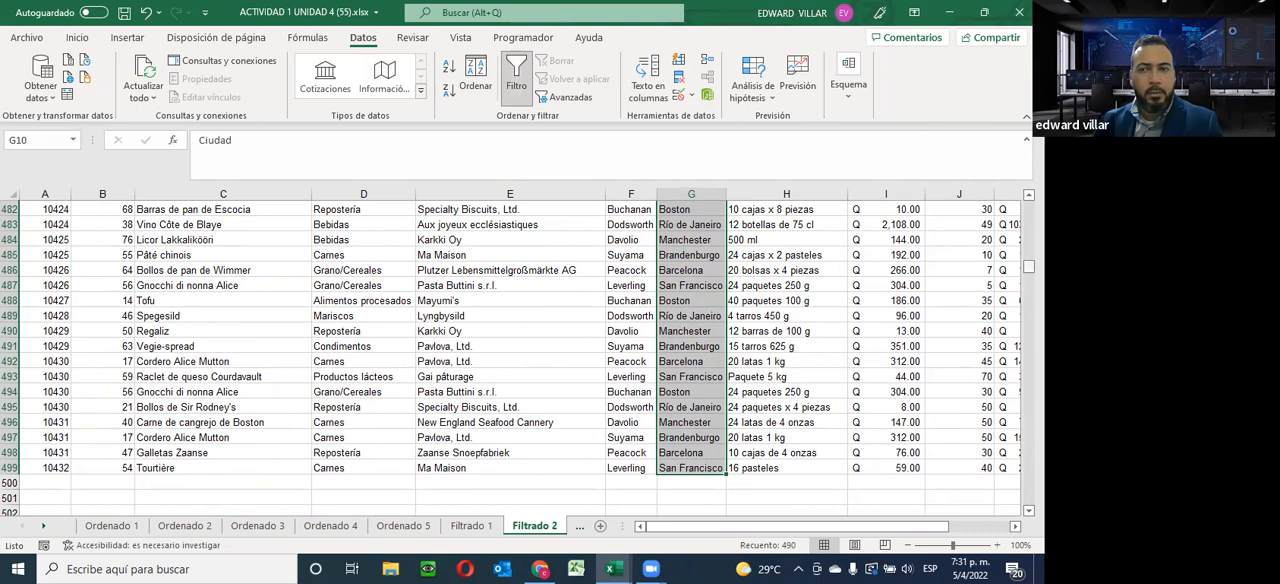
scroll(733, 369, up, 20)
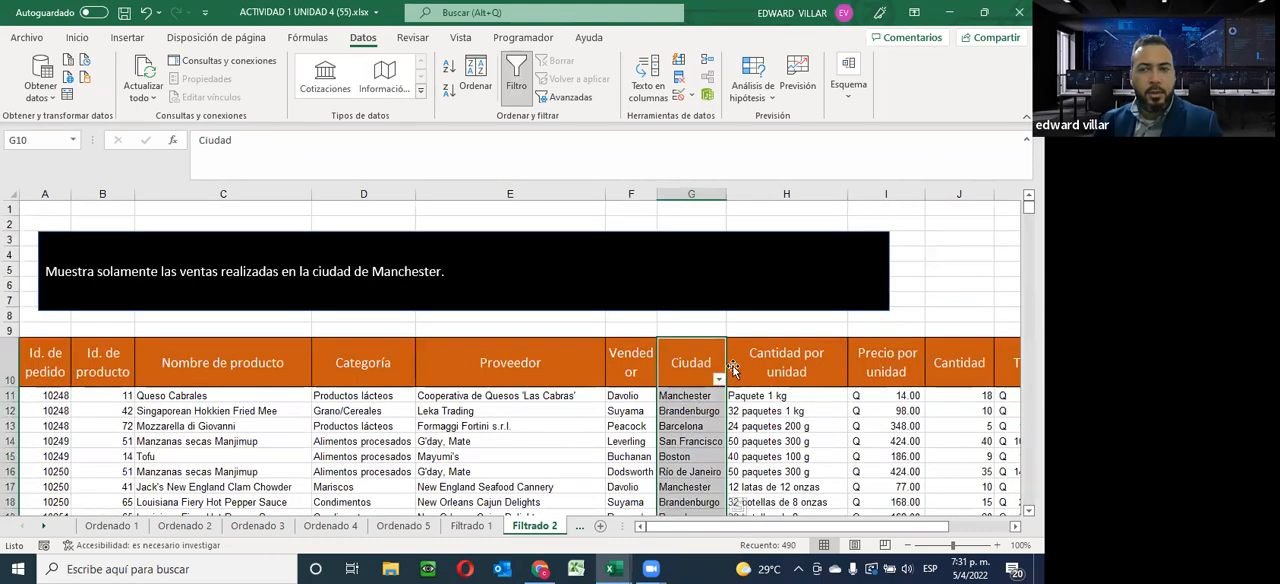
Filter Ciudad to only Manchester, clearing all other cities, and review the filtered records
click(718, 379)
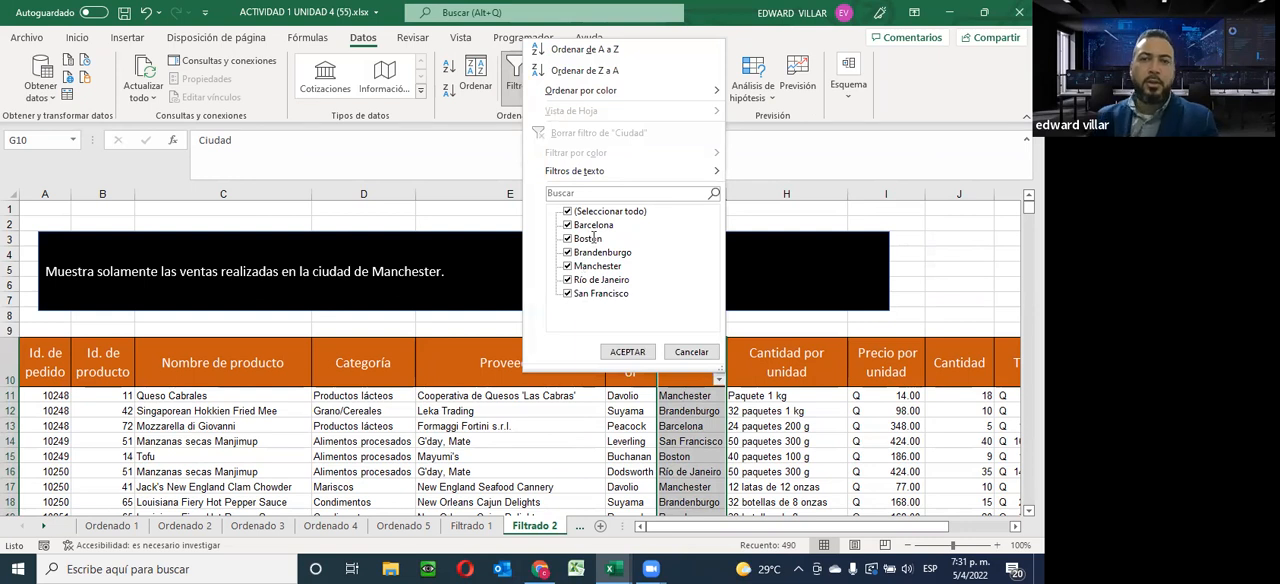
click(567, 211)
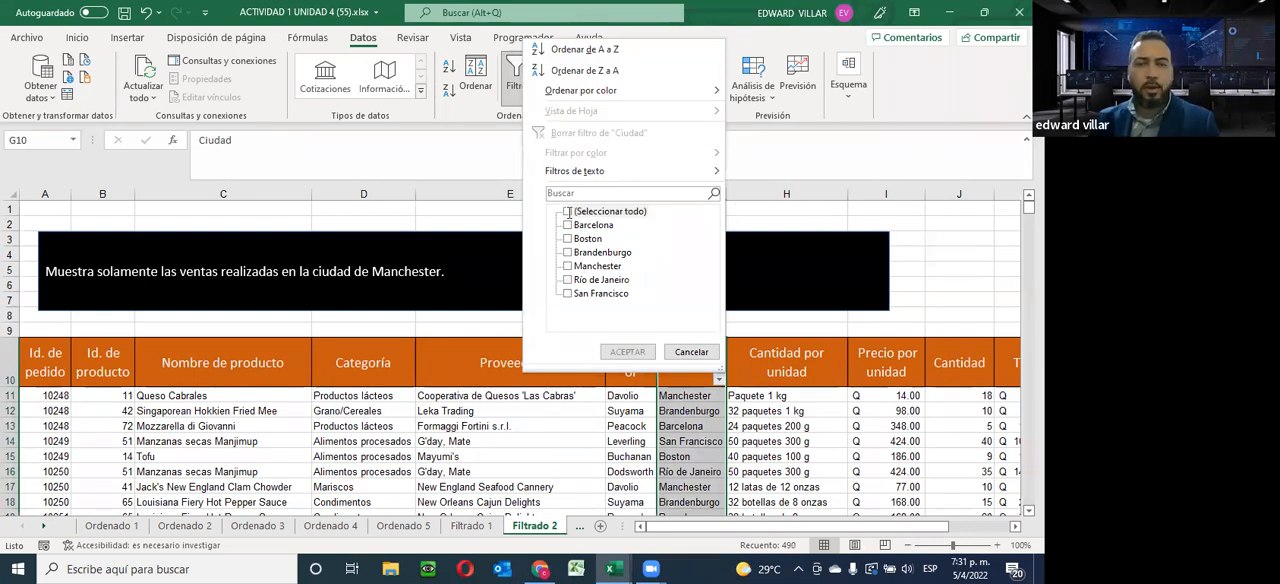
click(577, 210)
click(567, 211)
click(567, 266)
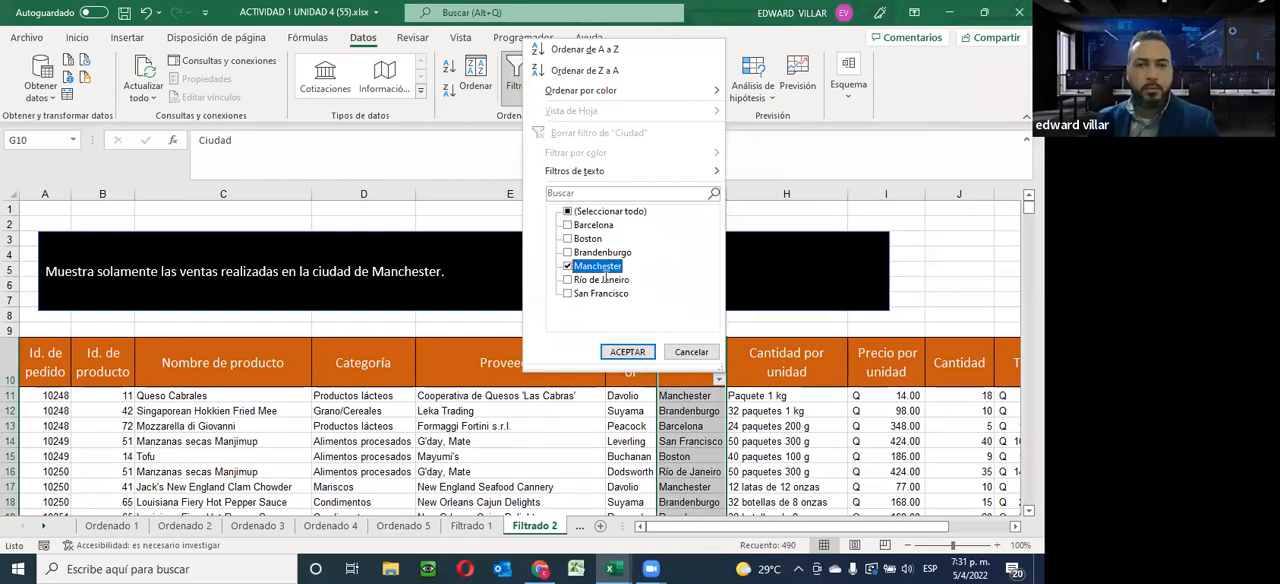
click(628, 351)
scroll(611, 366, down, 10)
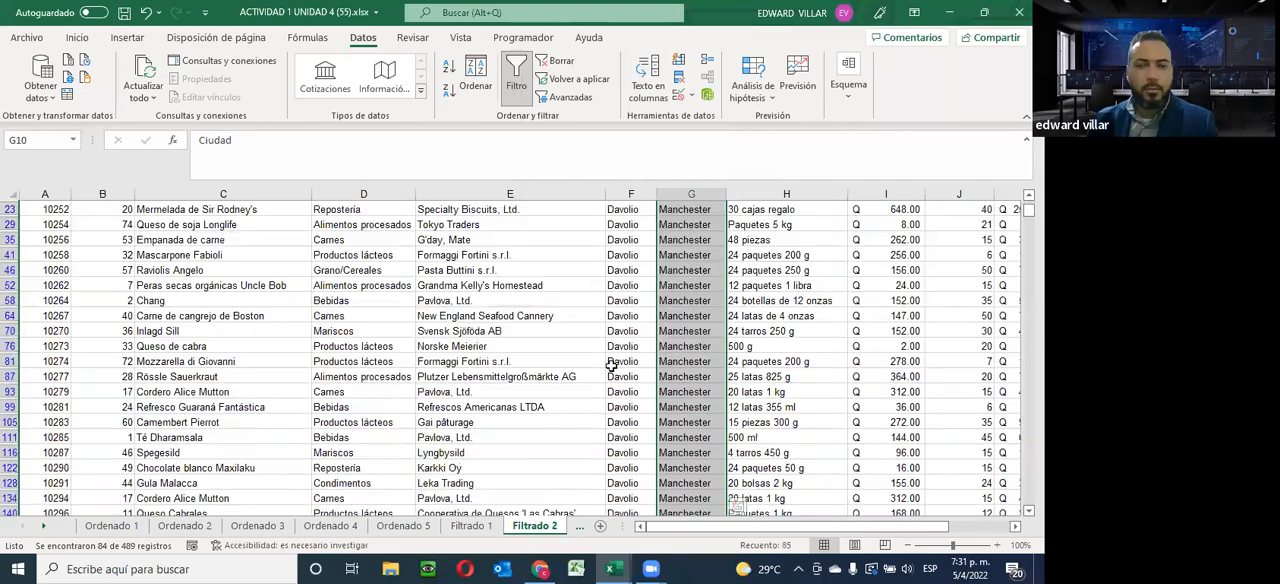
scroll(611, 366, down, 10)
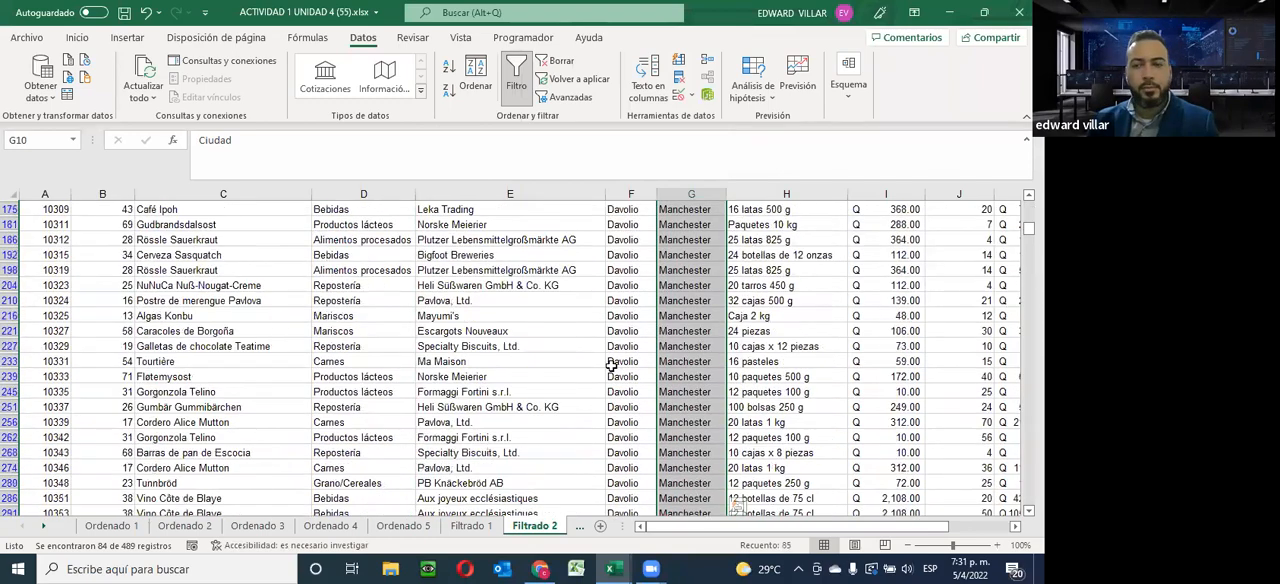
scroll(611, 363, down, 3)
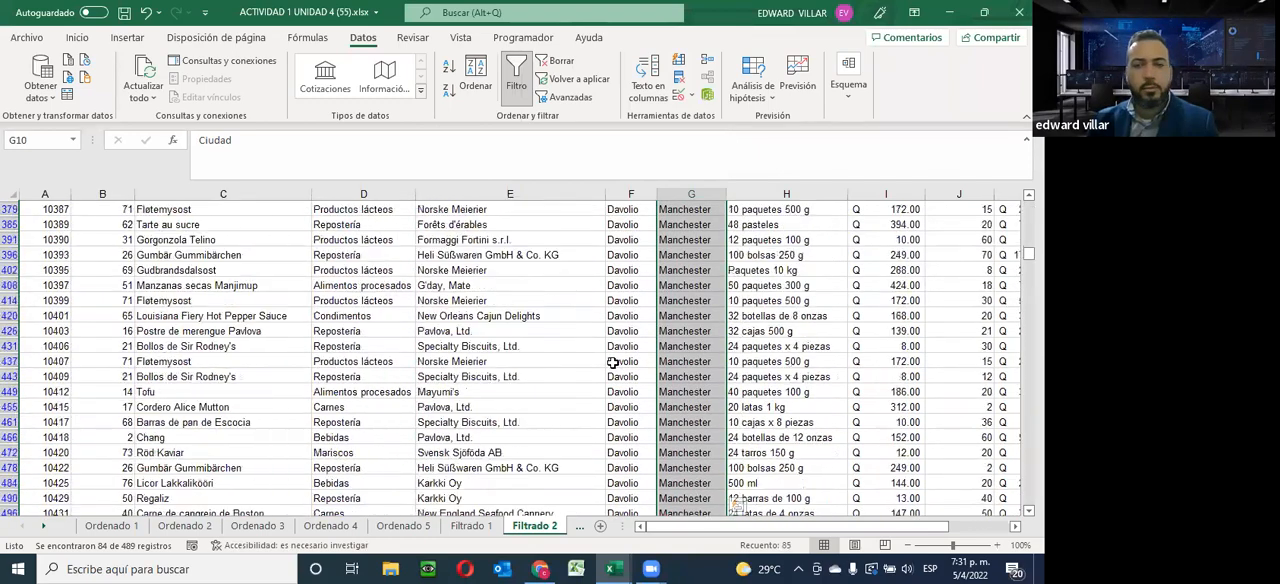
scroll(612, 361, up, 1)
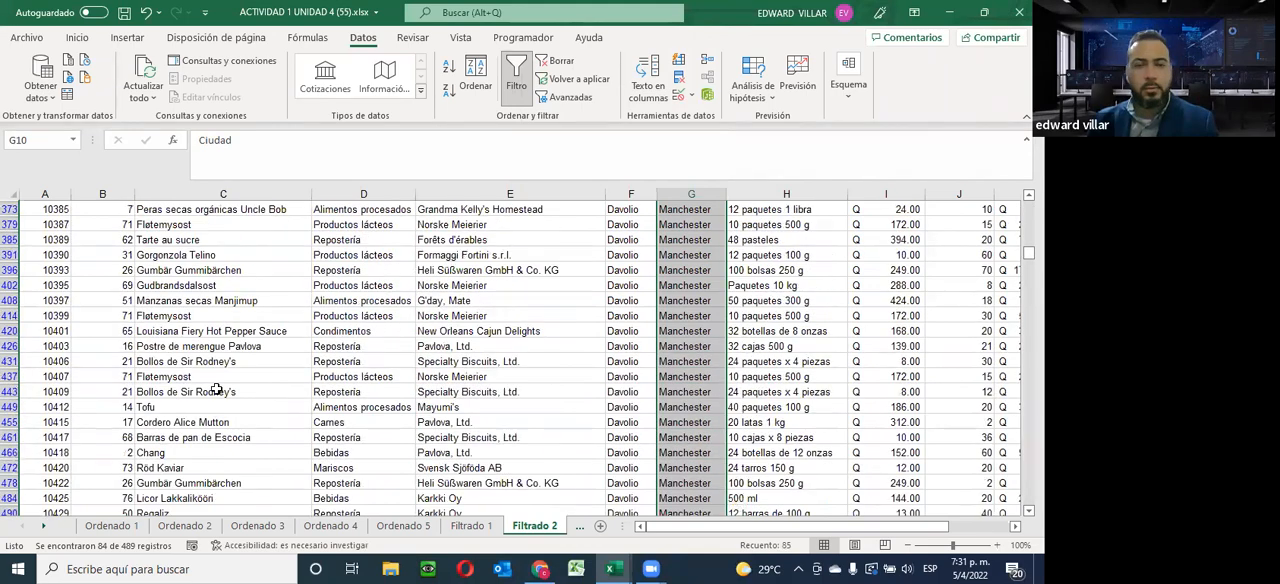
Bring the remaining Filtrado sheets into reach and open the Filtrado 3 sheet
click(45, 527)
click(47, 530)
click(47, 530)
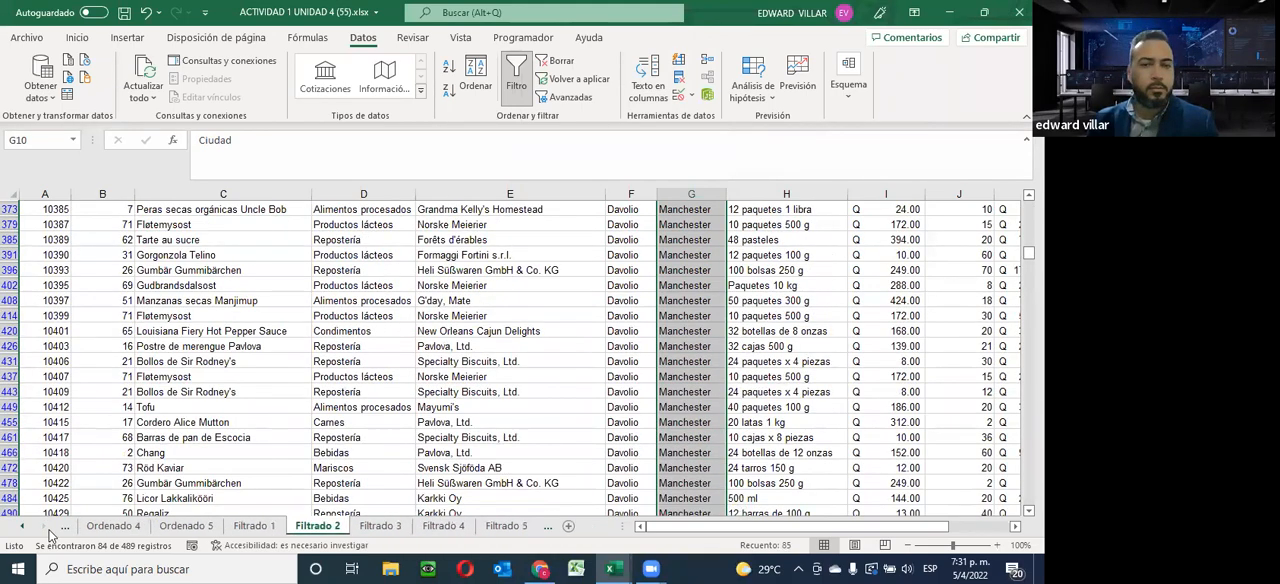
scroll(711, 328, up, 1)
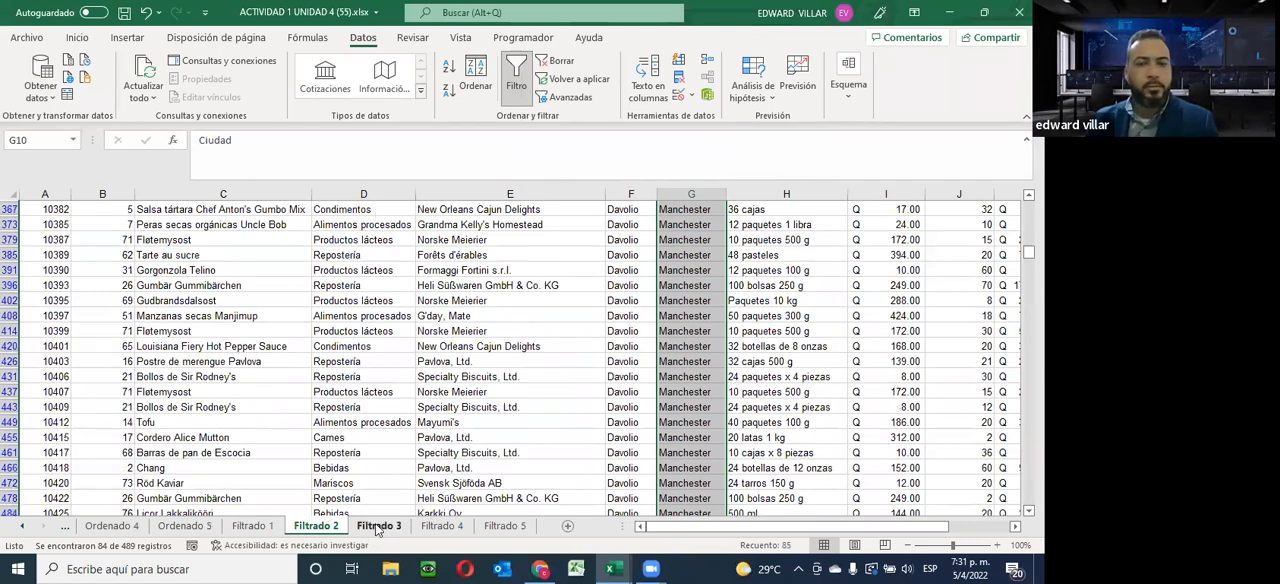
click(378, 527)
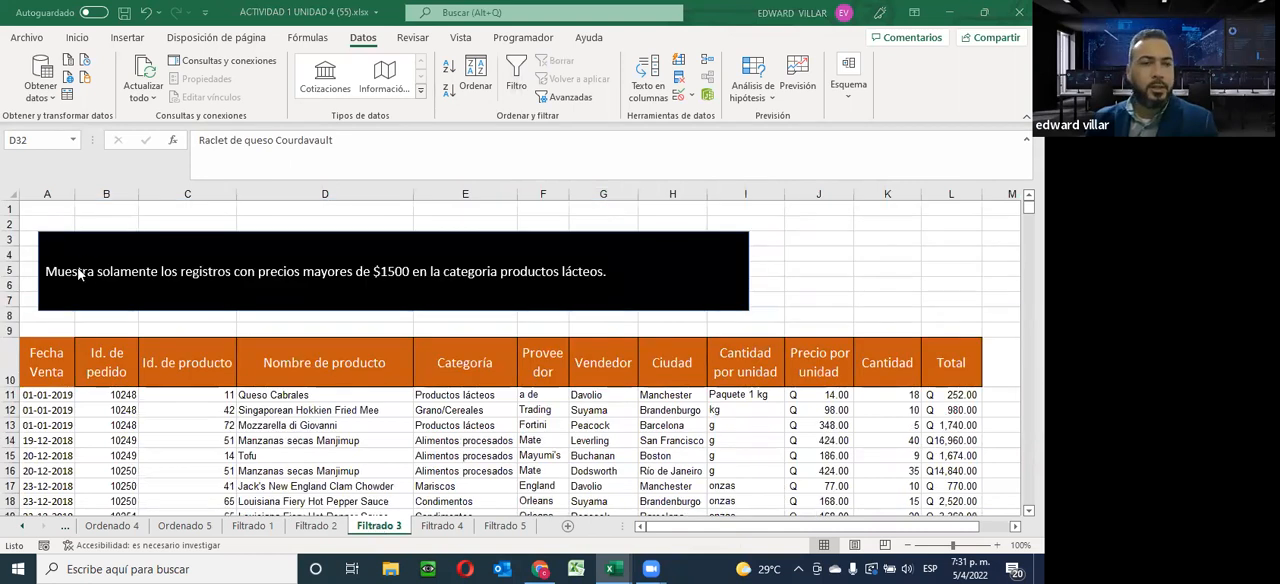
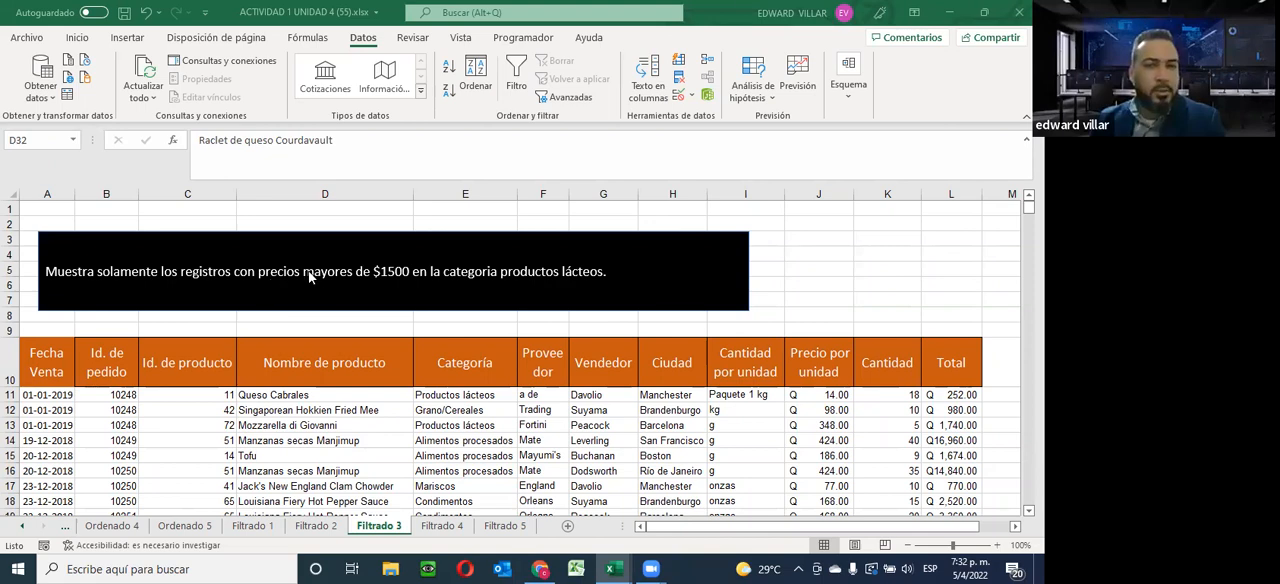
Sort the whole table by Precio por unidad in ascending order, from the first through the last record, expanding the selection
click(806, 393)
drag(806, 400, 833, 462)
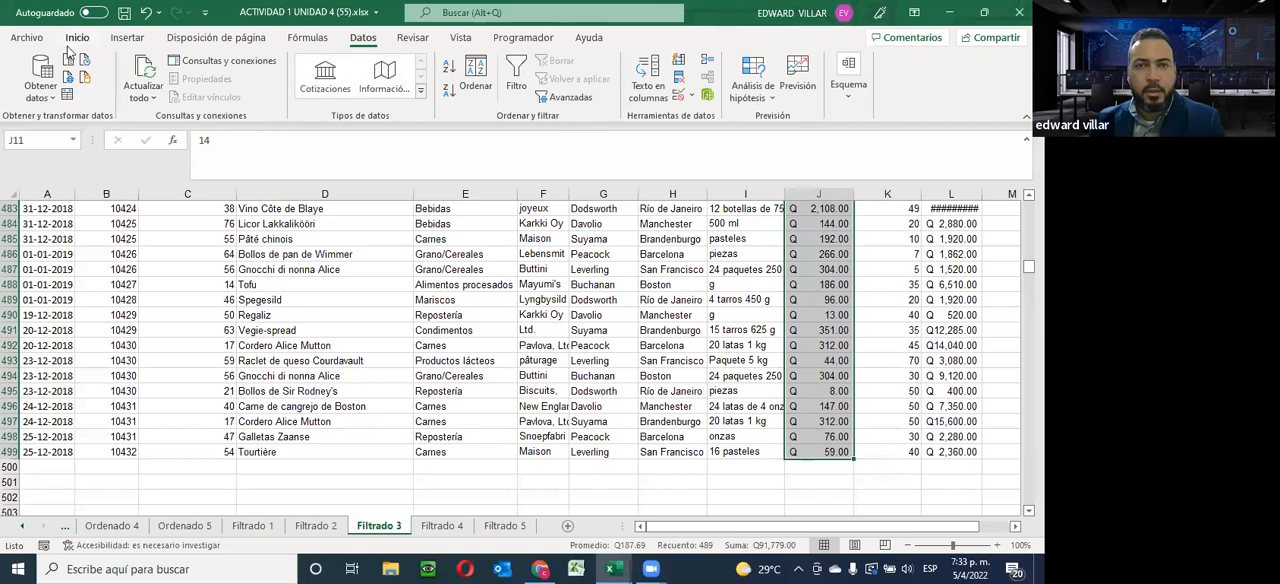
click(448, 68)
click(490, 150)
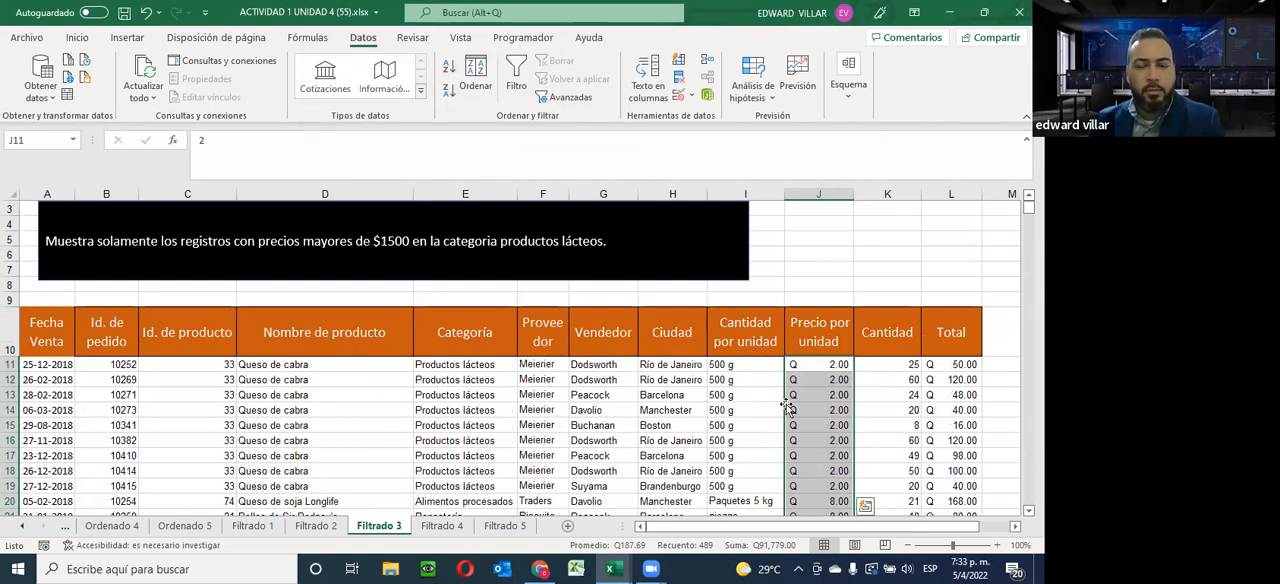
scroll(787, 407, down, 1)
scroll(674, 343, up, 2)
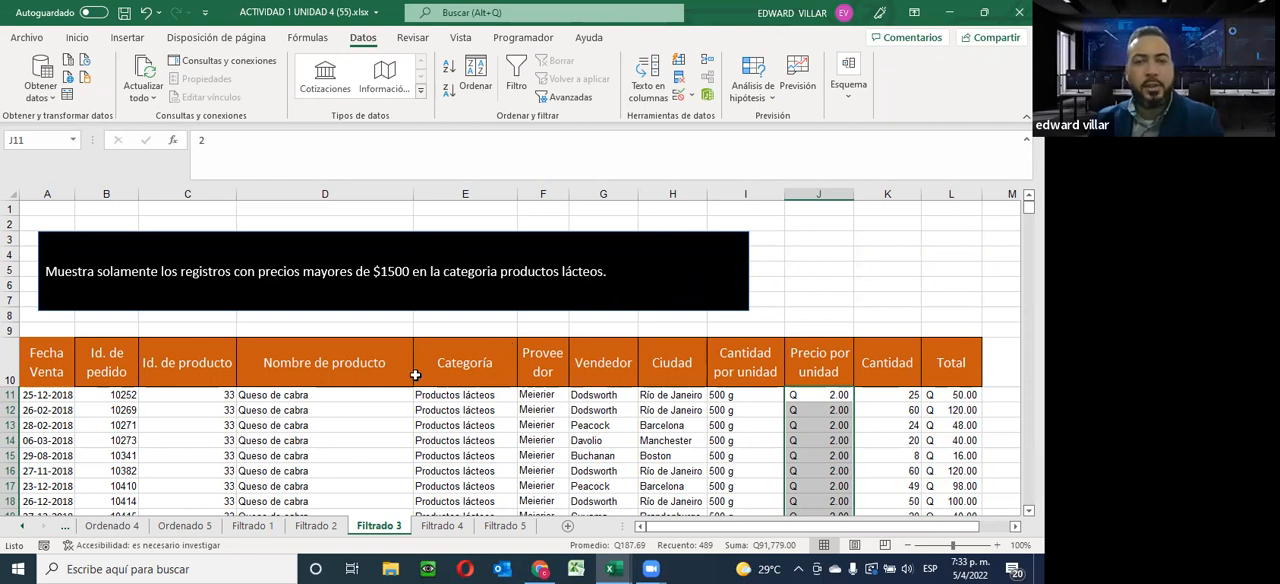
Turn on filtering for the Categoría through Precio por unidad columns, from their headers down to the last record
drag(434, 356, 843, 463)
scroll(476, 282, up, 2)
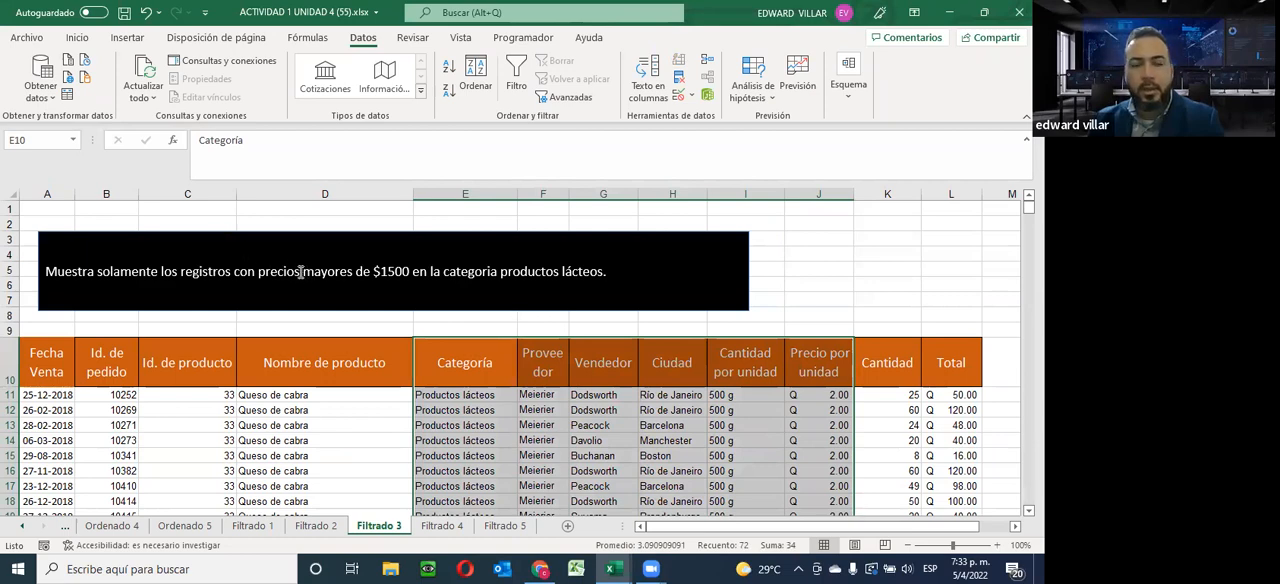
drag(438, 356, 818, 333)
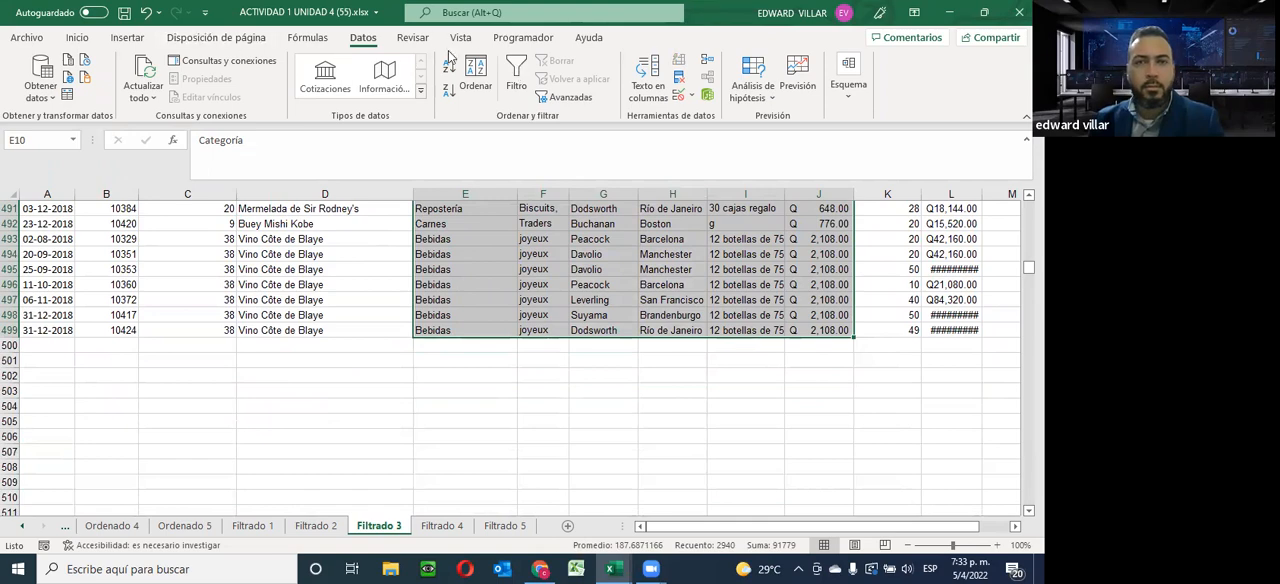
click(516, 75)
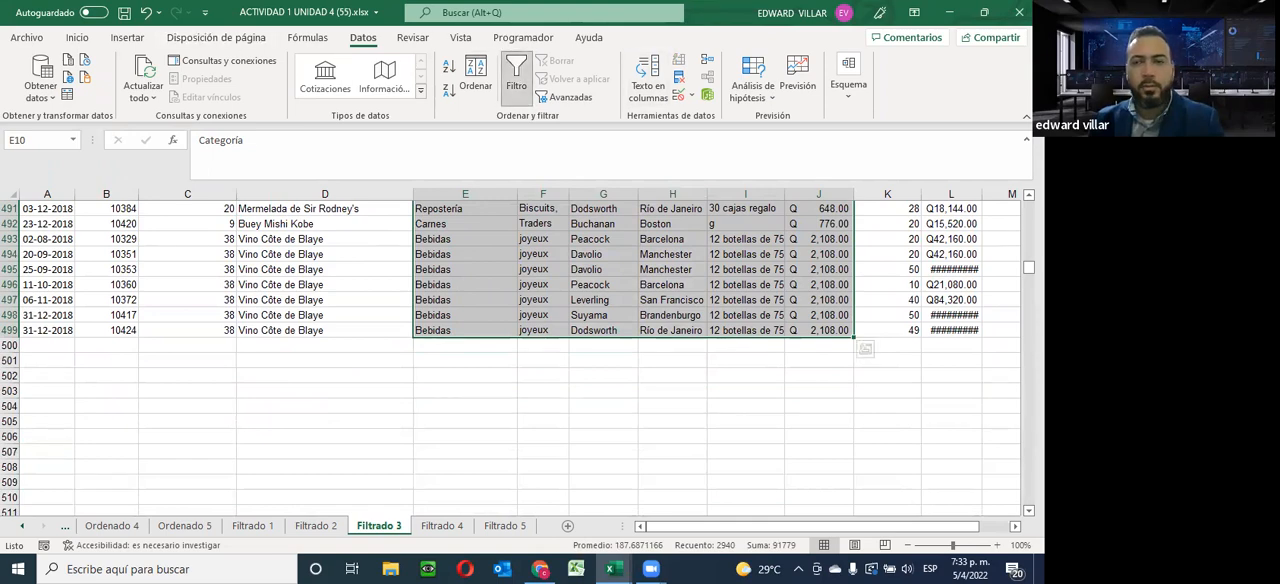
scroll(495, 360, up, 20)
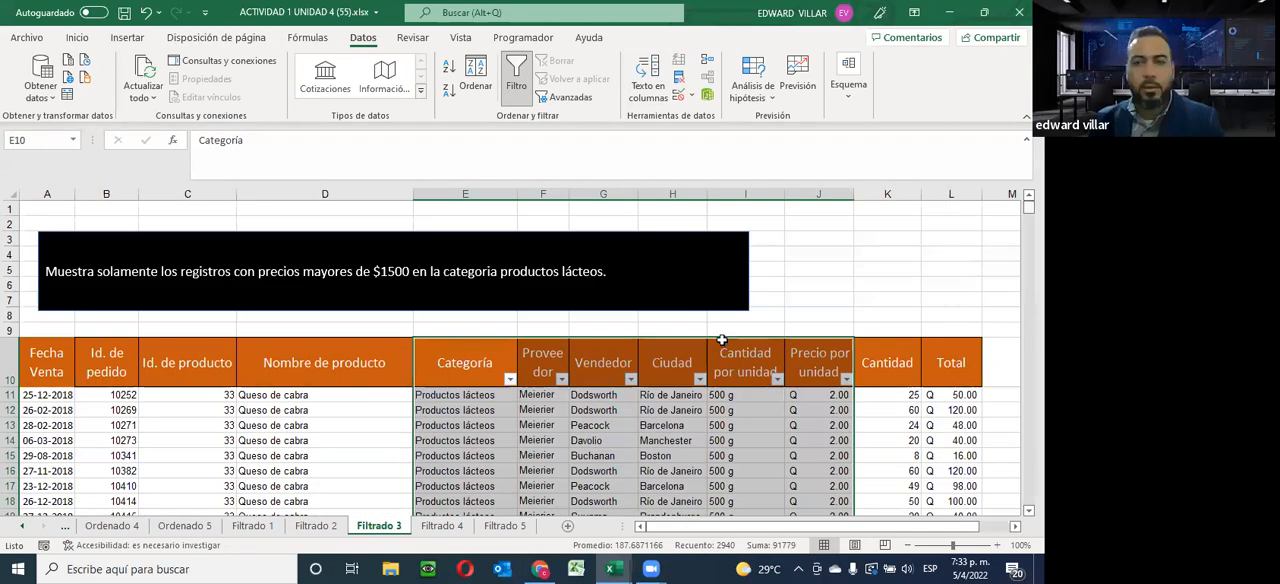
Filter Categoría to only Productos lácteos, clearing all other categories, and check the remaining rows
click(510, 379)
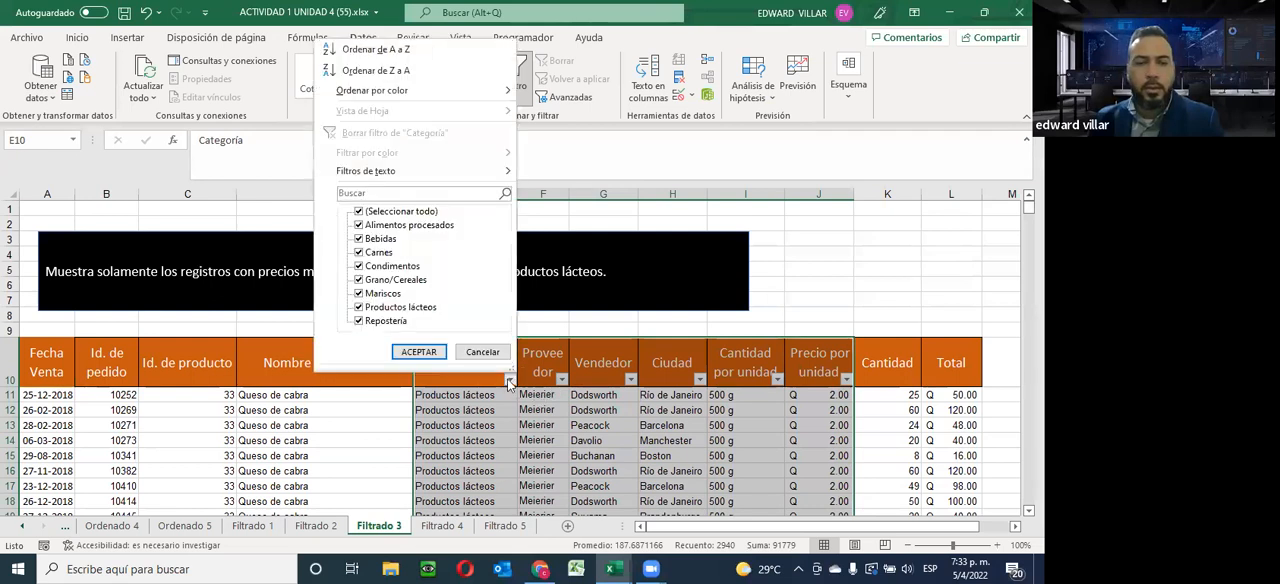
click(358, 211)
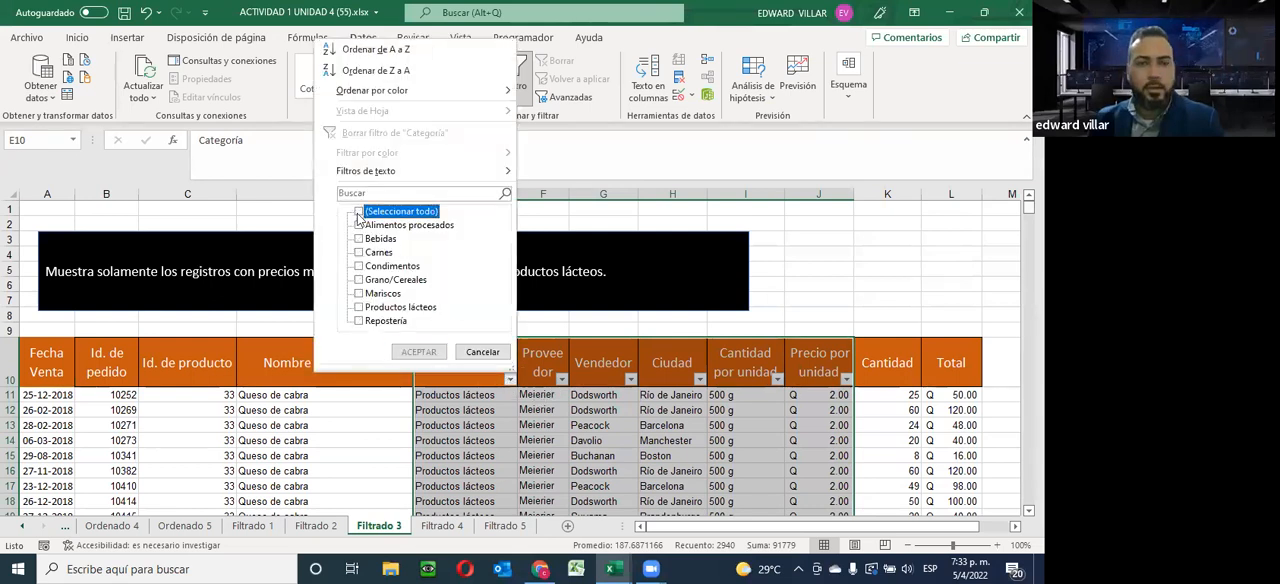
click(360, 307)
click(419, 352)
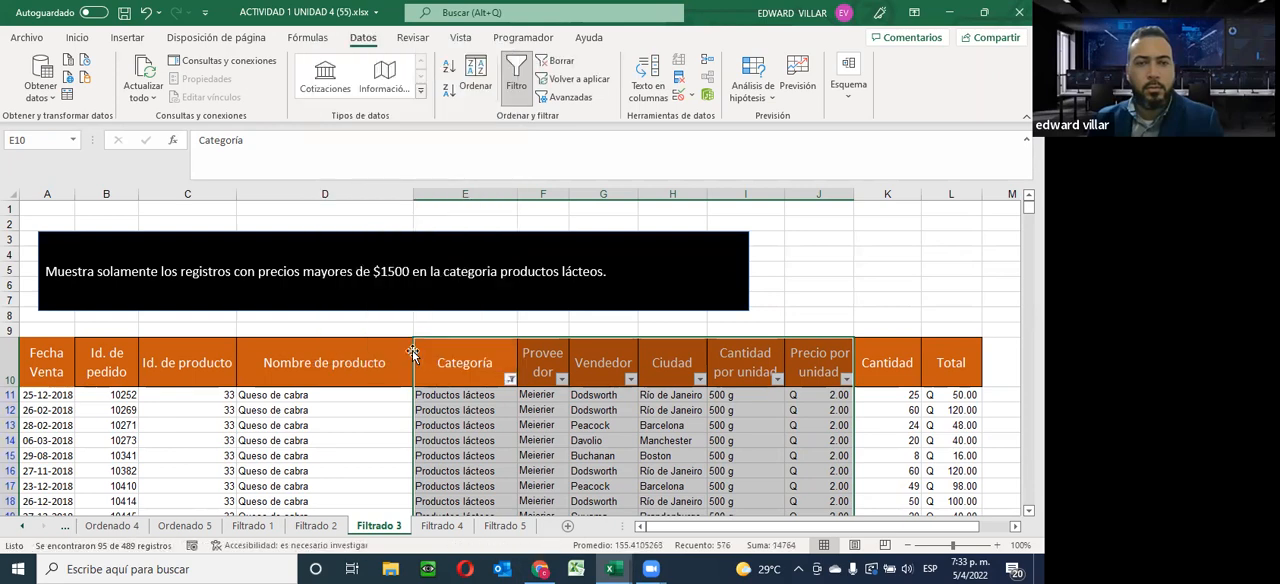
scroll(499, 418, down, 4)
scroll(499, 418, down, 2)
scroll(499, 418, up, 6)
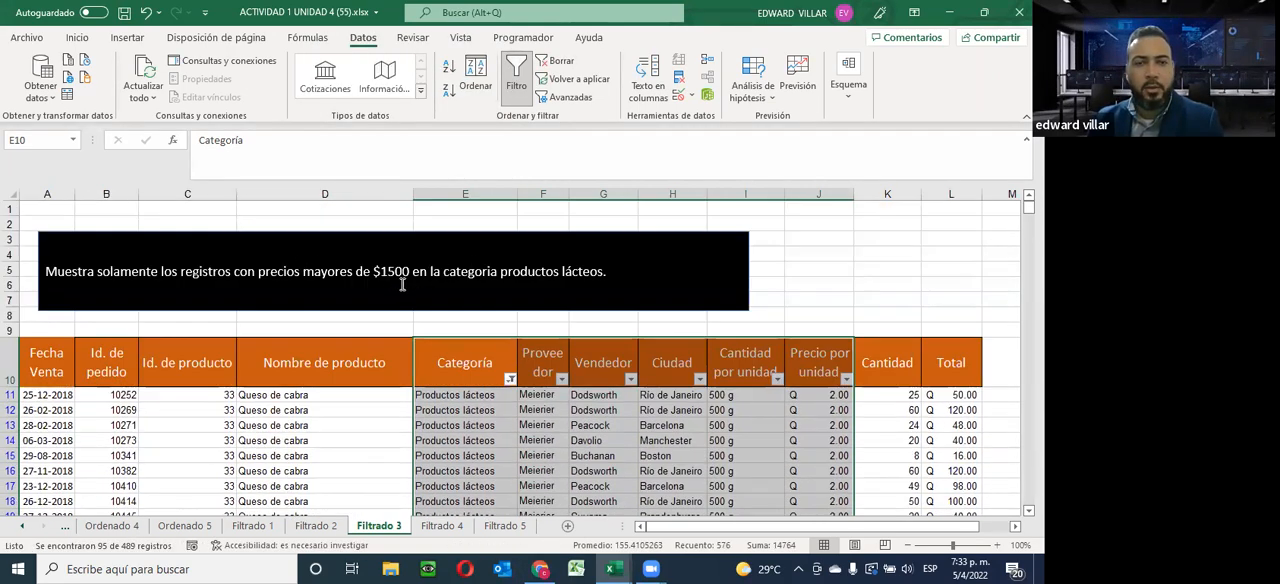
Open the Precio por unidad filter and look through its list of price values
click(846, 380)
drag(843, 279, 845, 284)
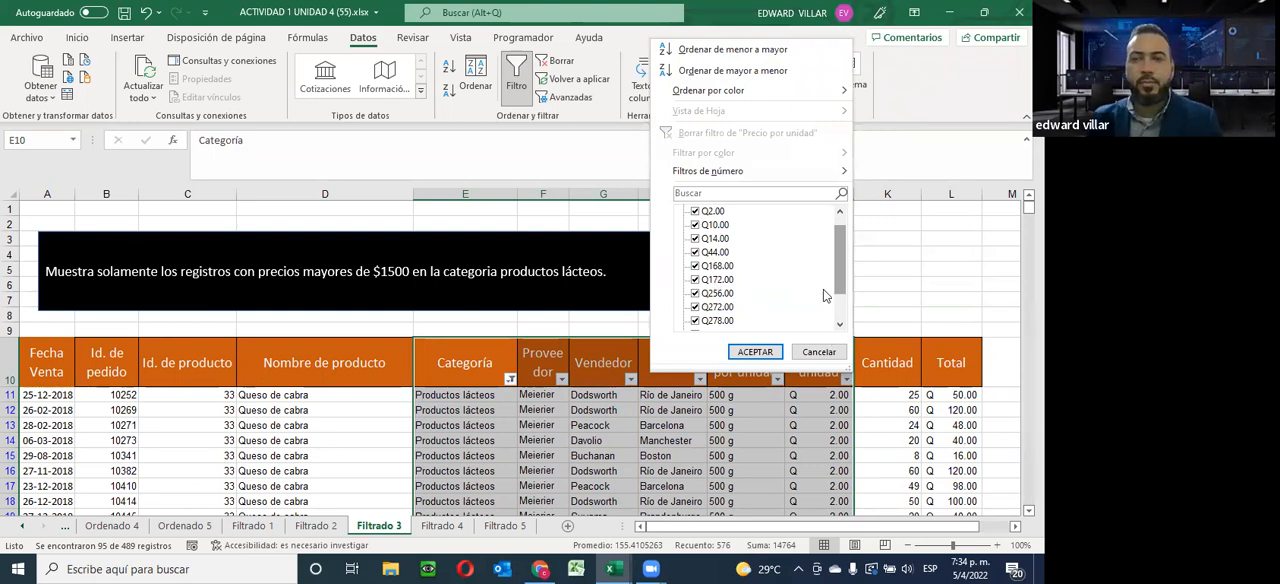
scroll(823, 293, down, 1)
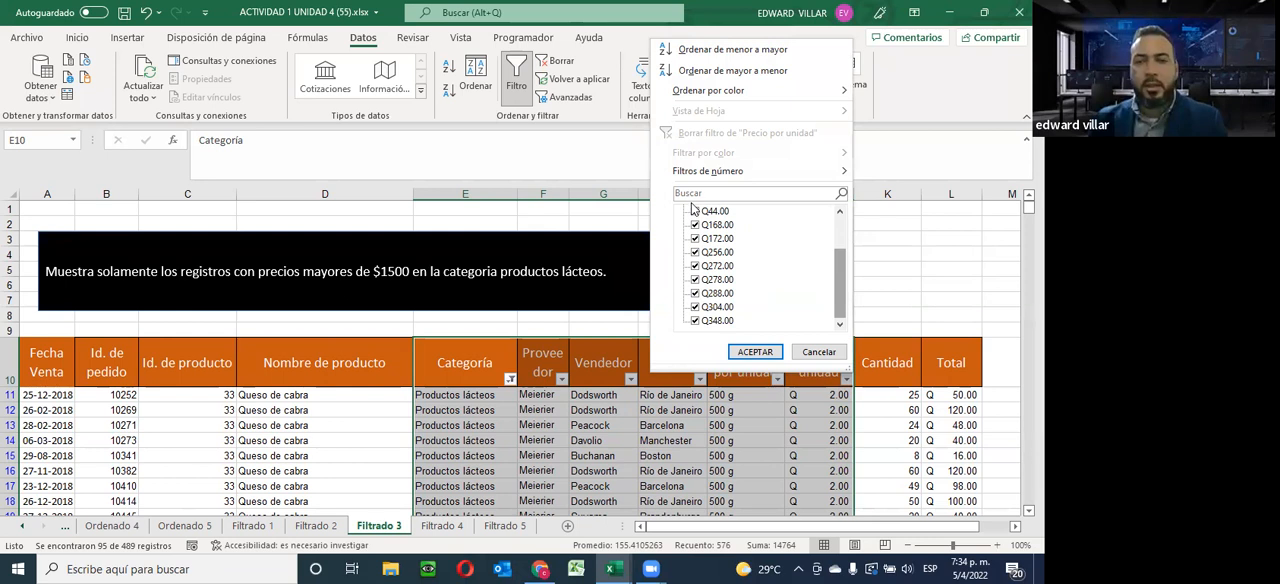
scroll(718, 258, up, 2)
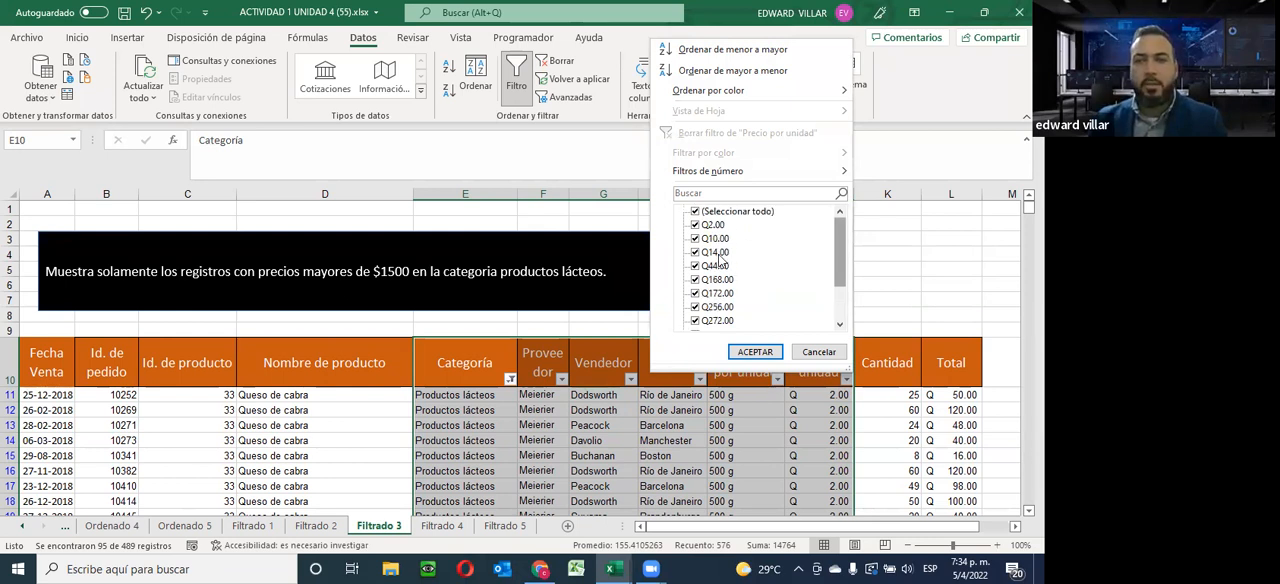
scroll(718, 258, down, 2)
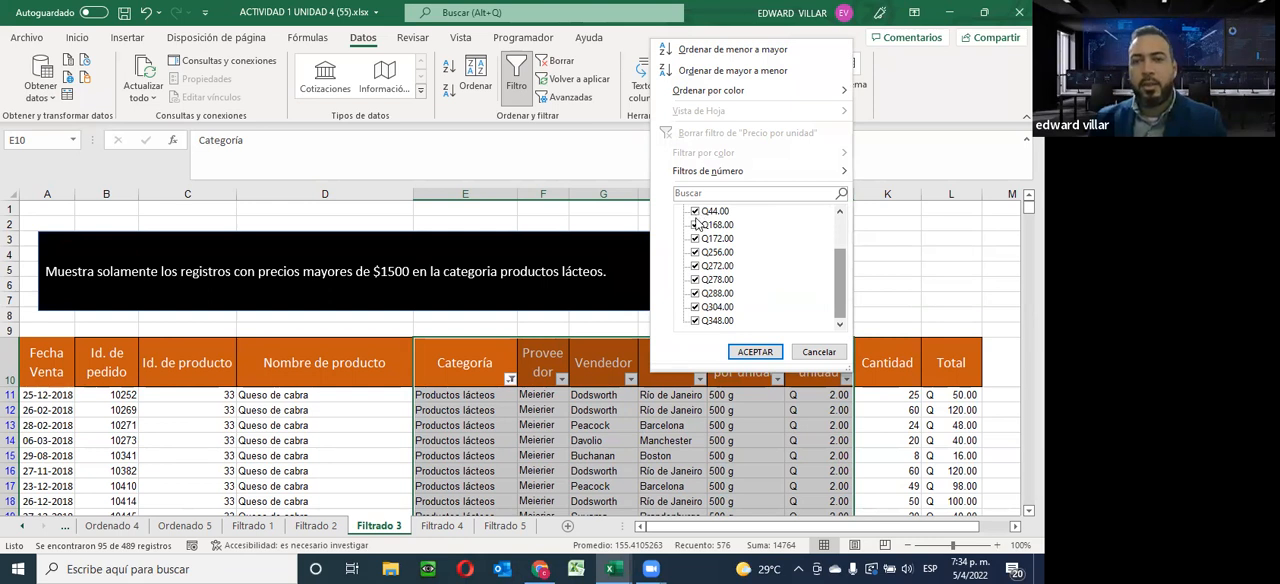
scroll(697, 223, up, 2)
click(695, 212)
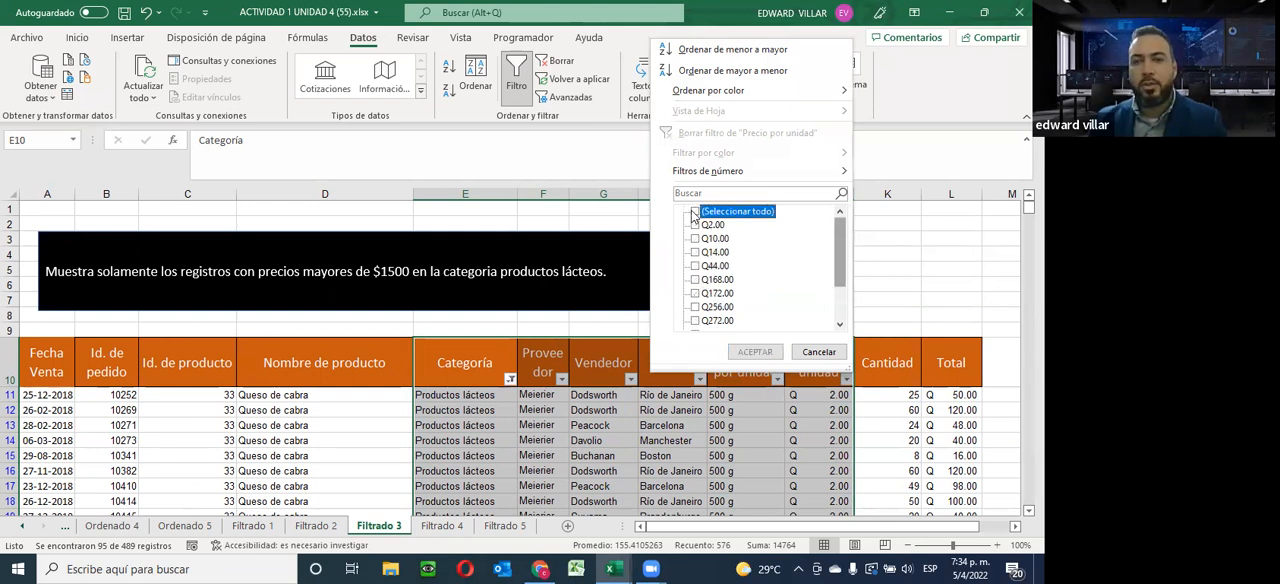
click(695, 280)
click(695, 293)
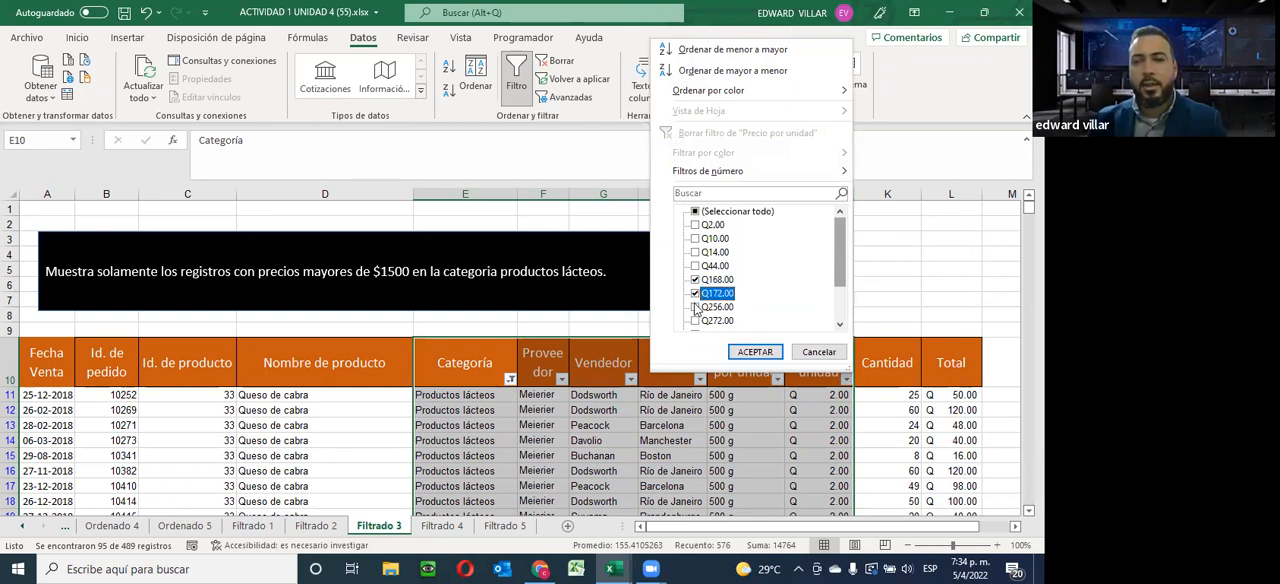
click(696, 307)
click(696, 321)
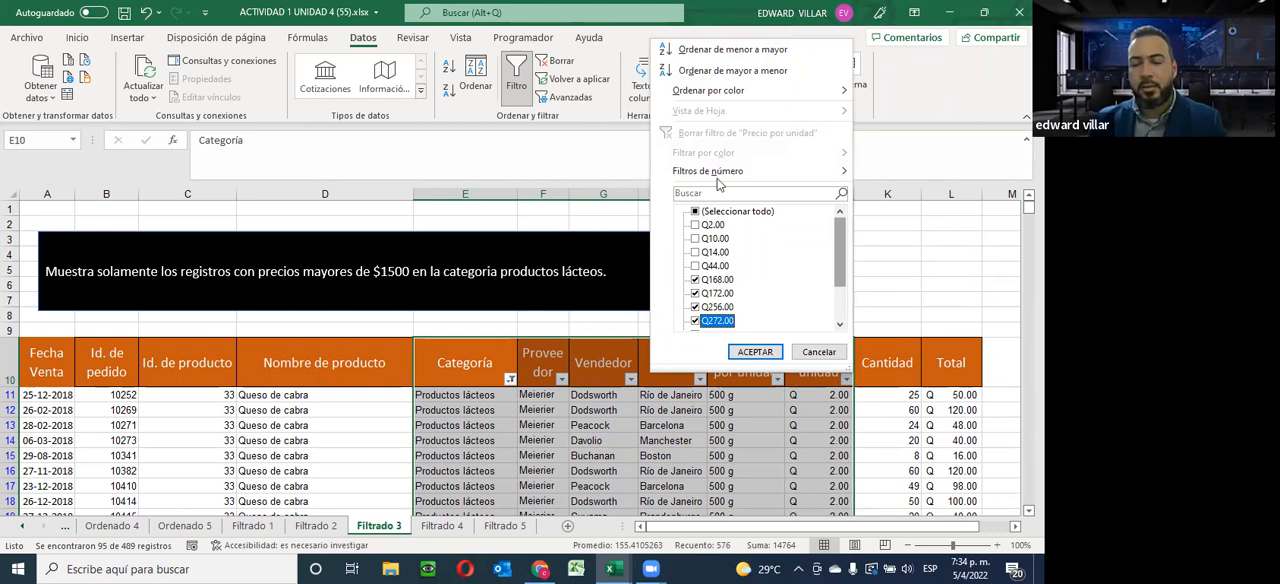
click(695, 212)
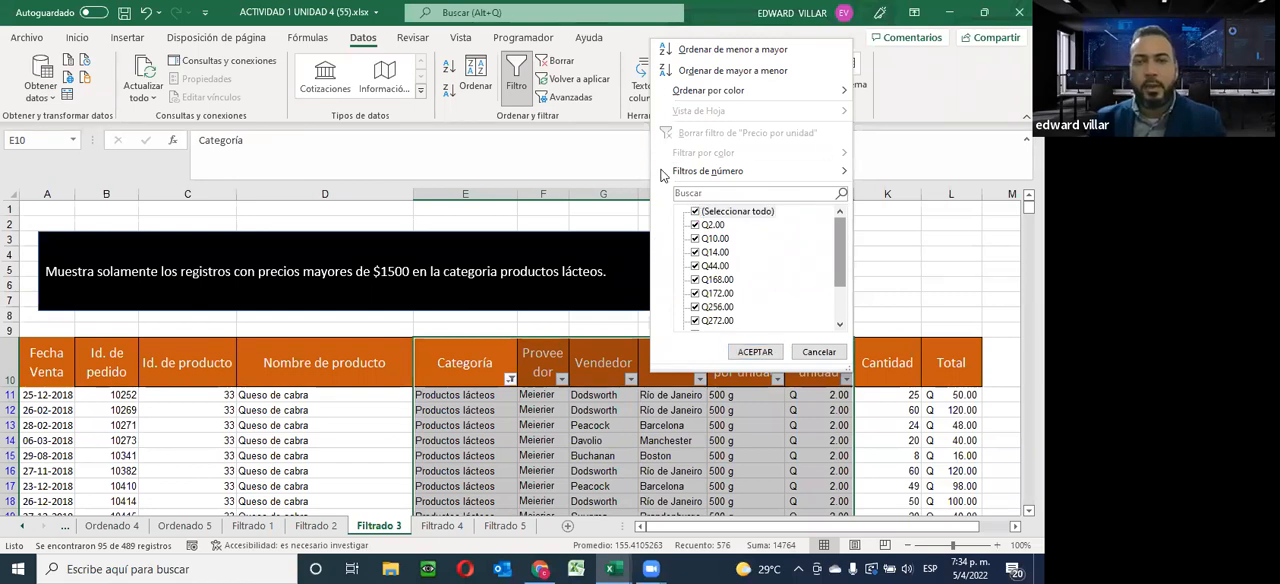
Apply a number filter to Precio por unidad that shows only prices greater than 200
mouse_move(674, 176)
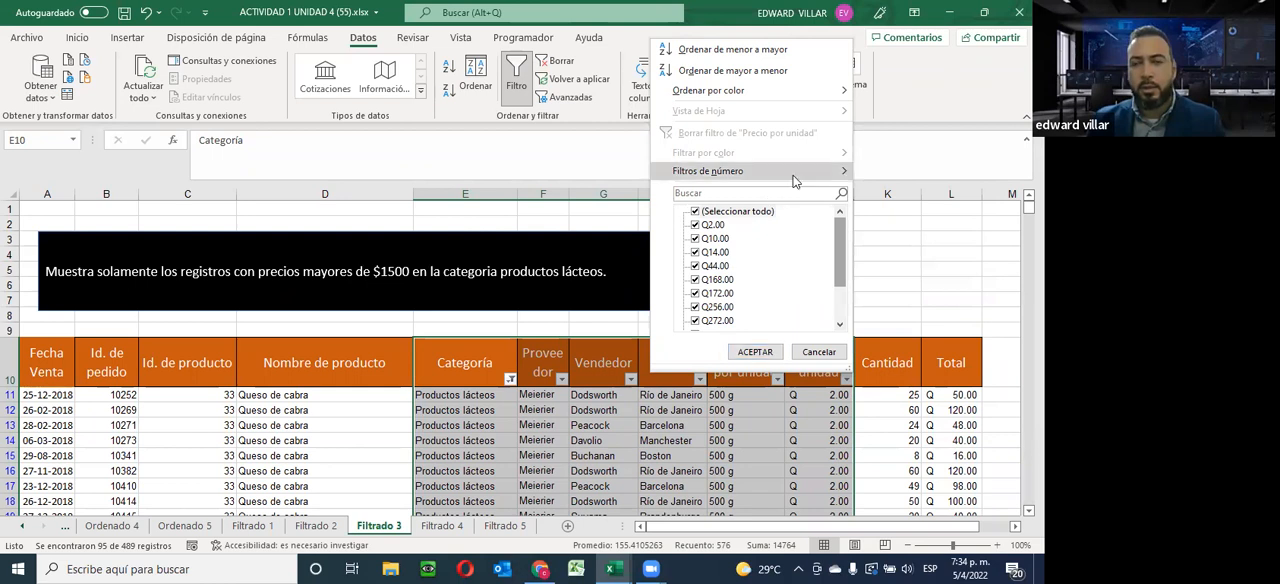
mouse_move(760, 171)
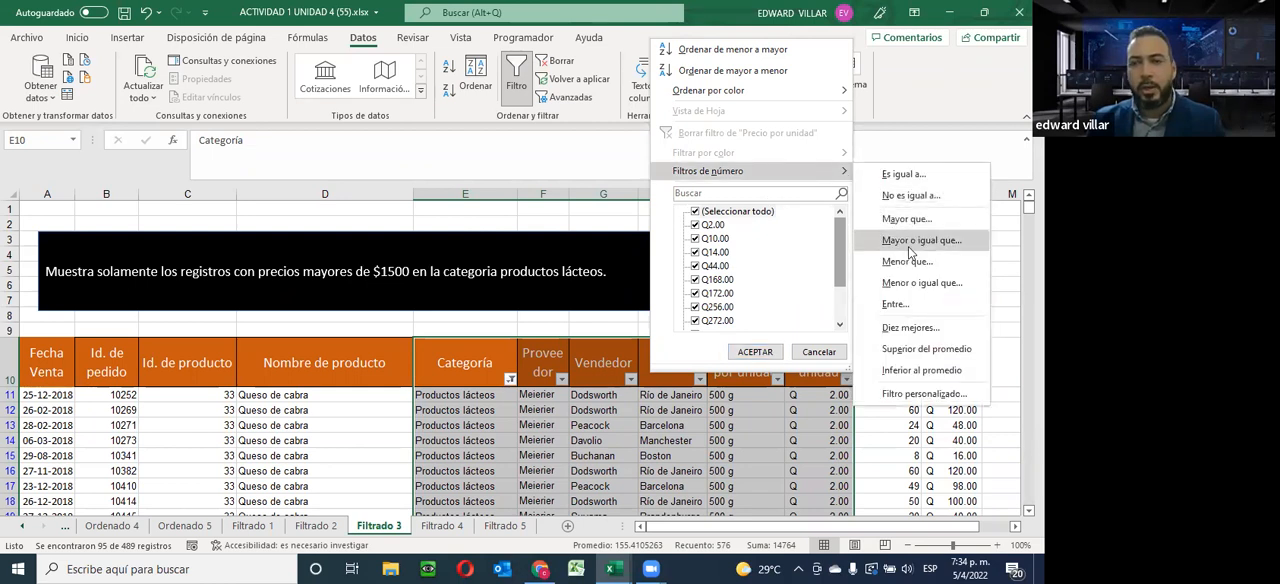
scroll(720, 320, down, 2)
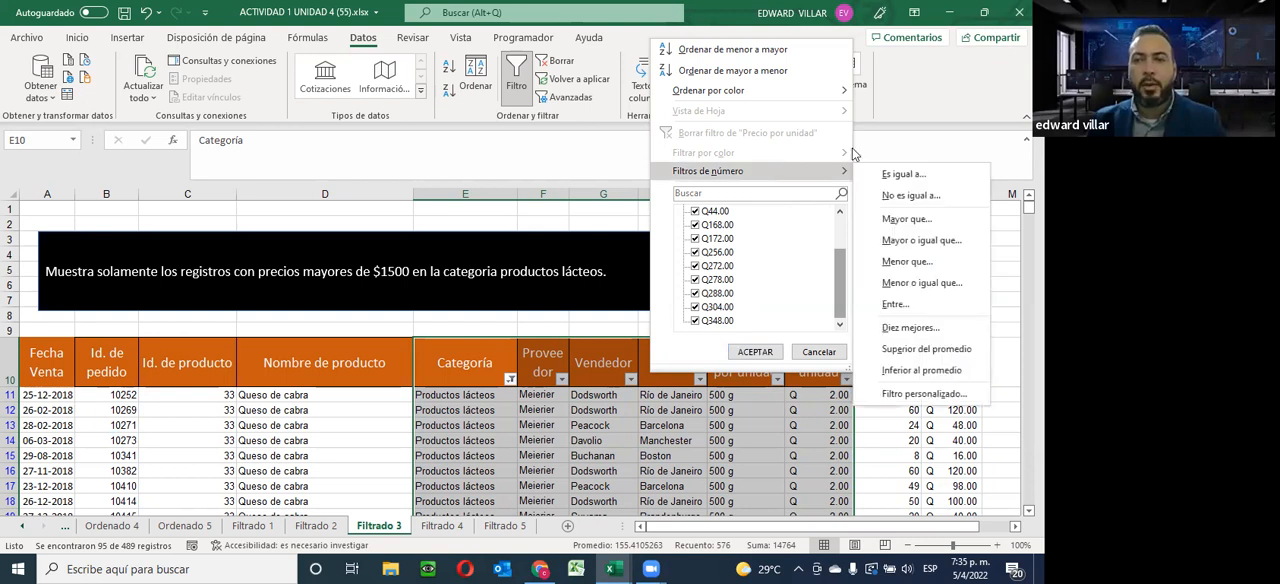
click(908, 218)
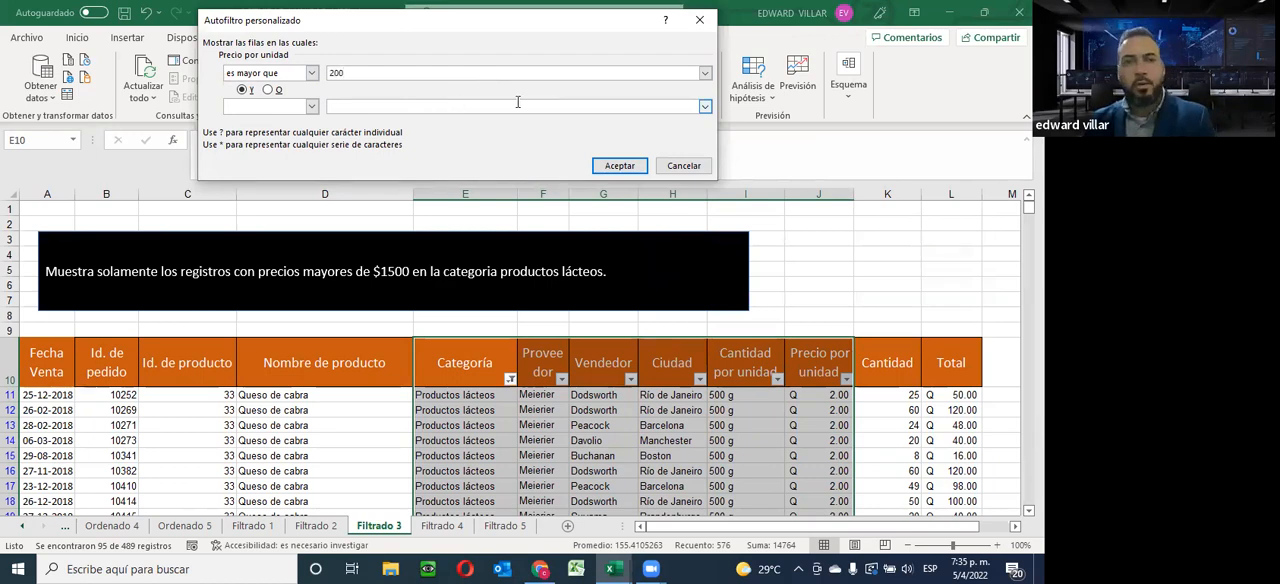
click(619, 166)
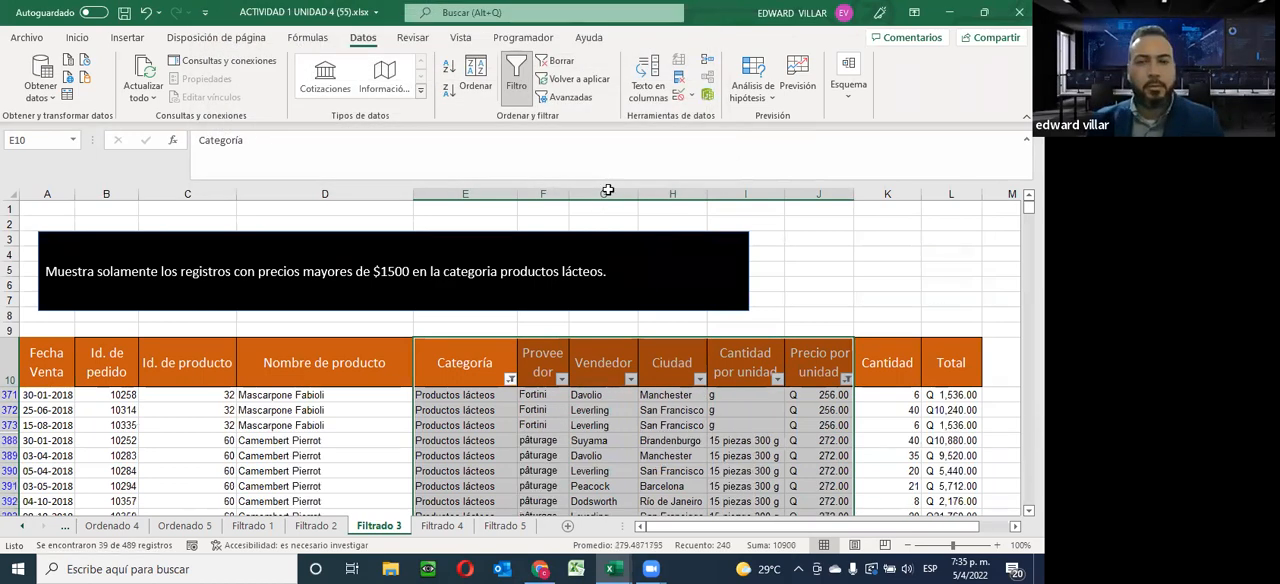
Review the filtered dairy records, comparing their Precio por unidad values with the price criterion
scroll(652, 303, down, 5)
scroll(652, 303, up, 3)
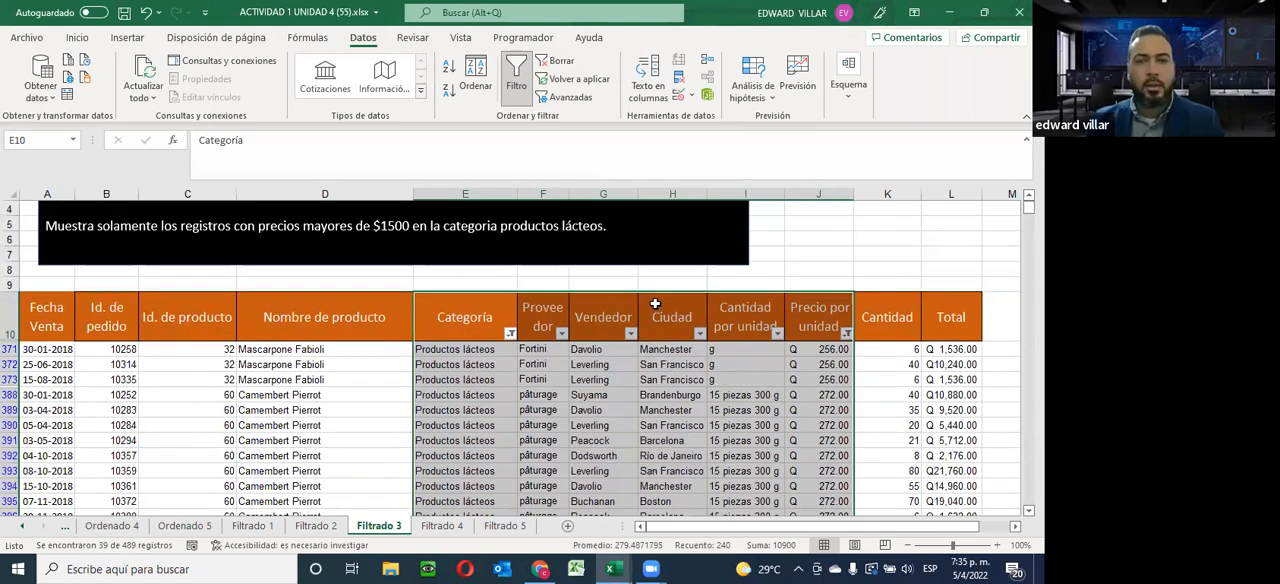
scroll(652, 303, down, 3)
scroll(652, 303, up, 3)
scroll(652, 303, down, 3)
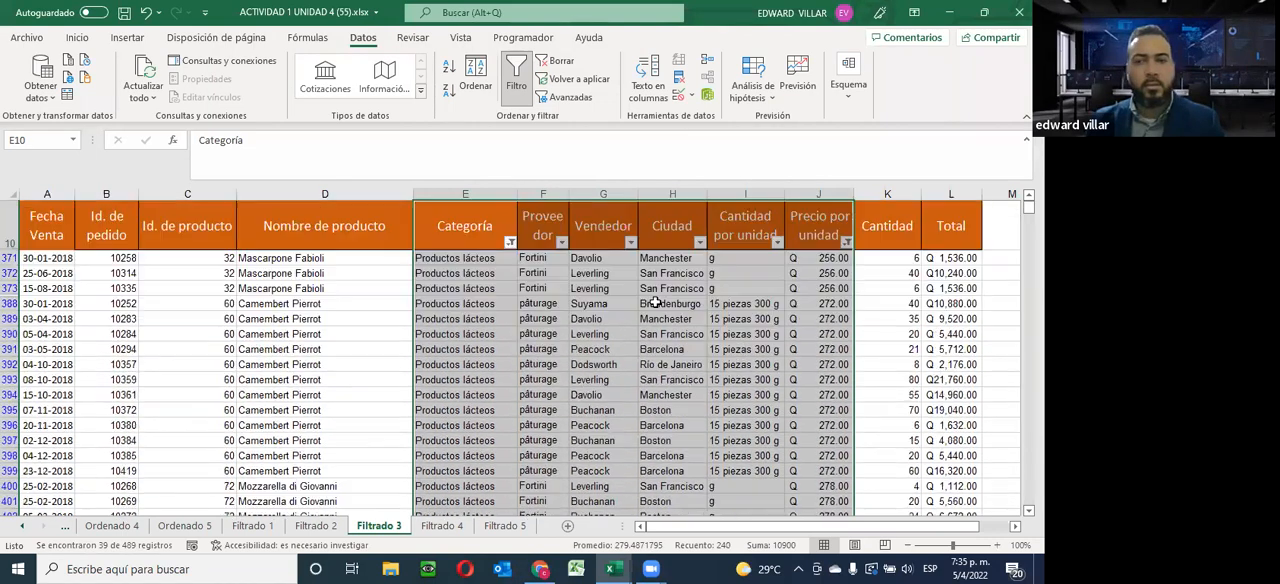
scroll(655, 302, up, 3)
scroll(655, 302, down, 4)
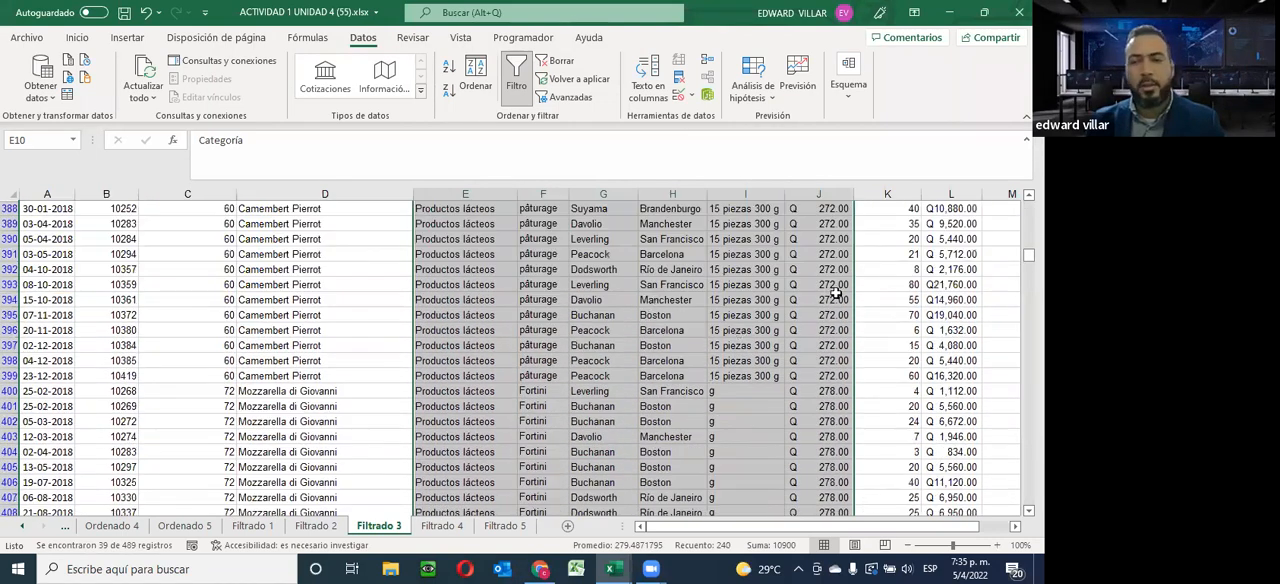
scroll(810, 352, up, 3)
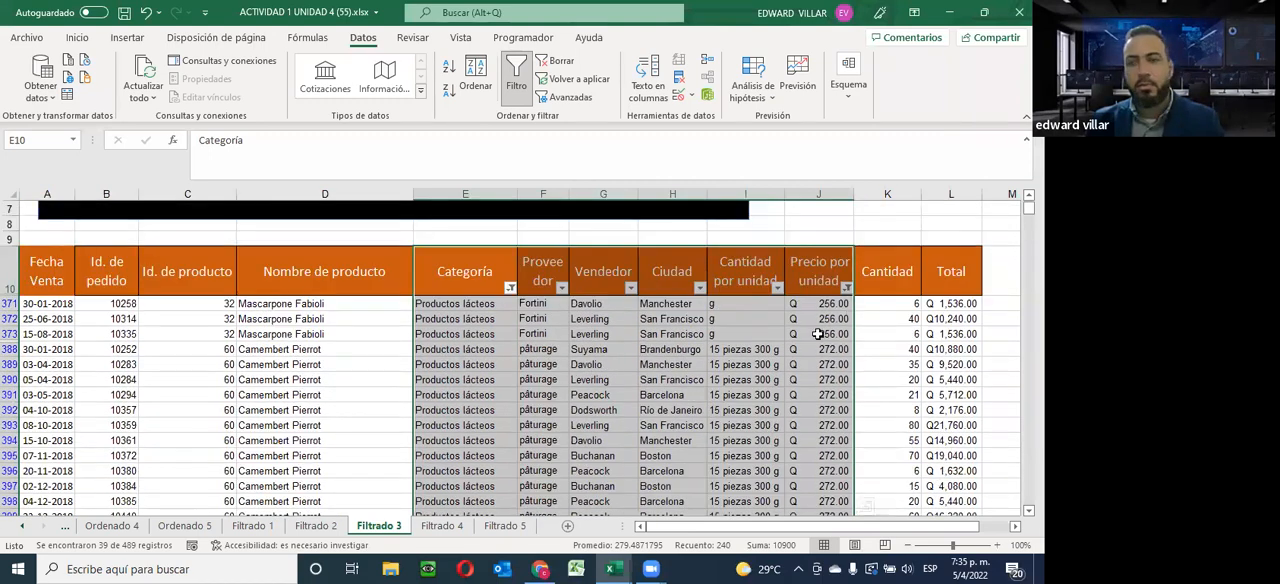
scroll(826, 336, down, 1)
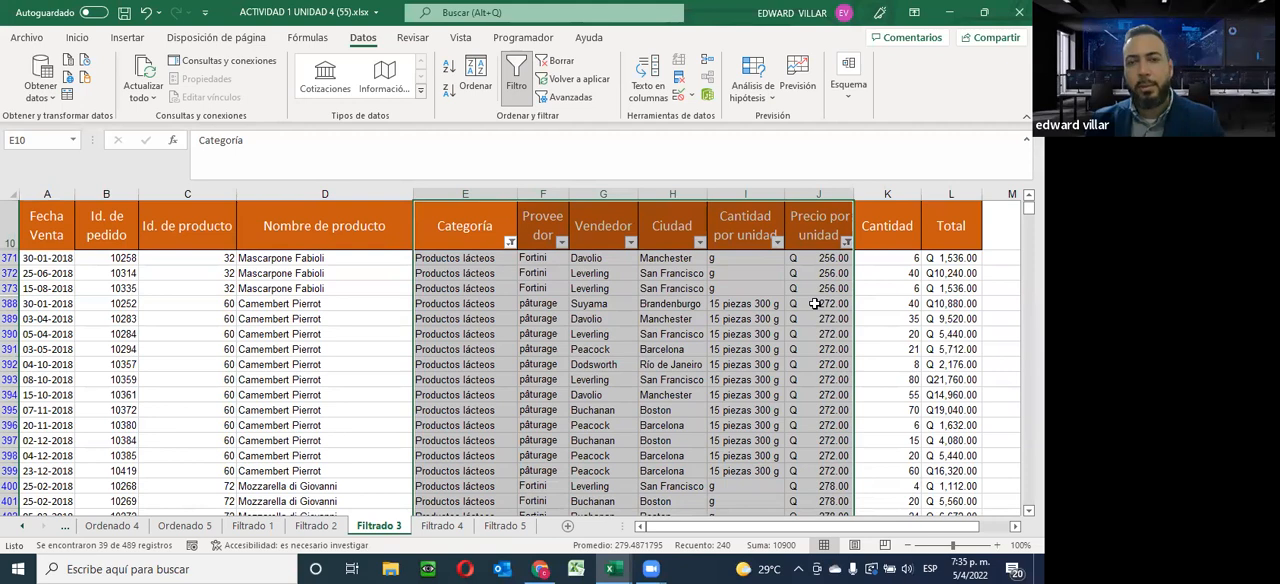
click(816, 303)
shift+click(815, 425)
scroll(813, 427, down, 8)
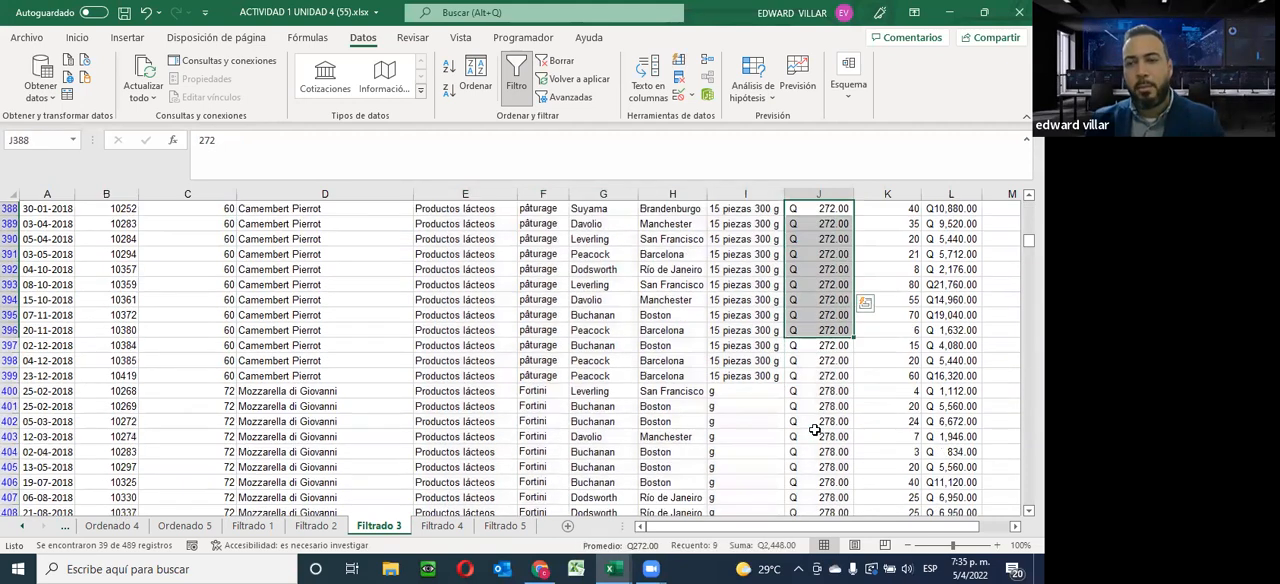
scroll(813, 427, up, 8)
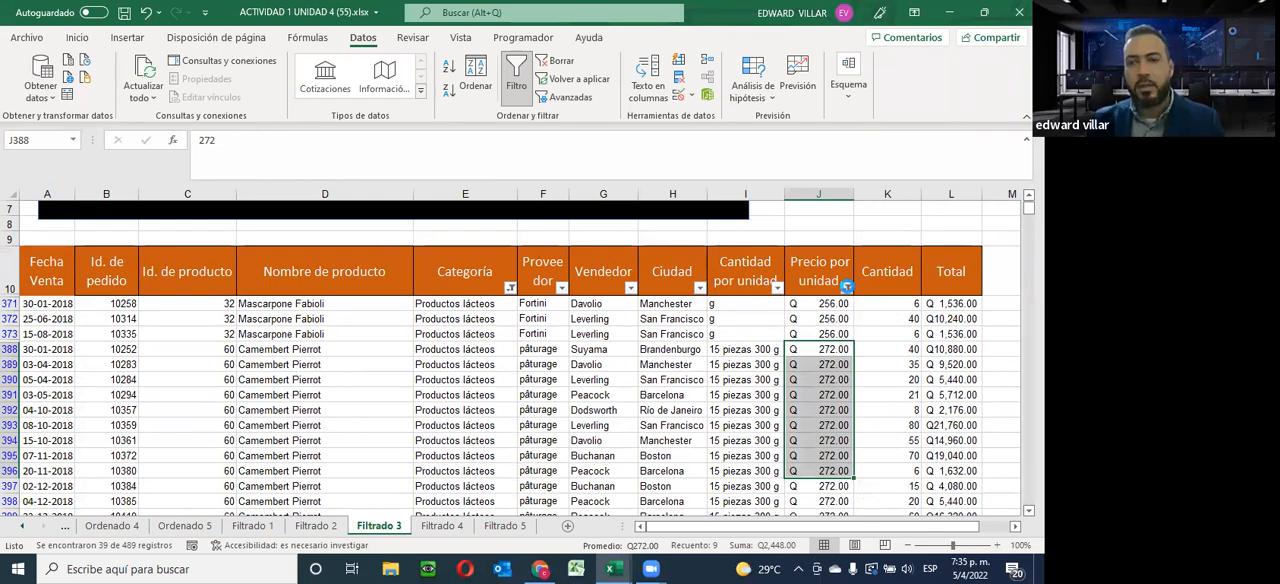
Inspect the Precio por unidad filter options without changing them, and look over the filtered records against the sheet's instruction
click(847, 288)
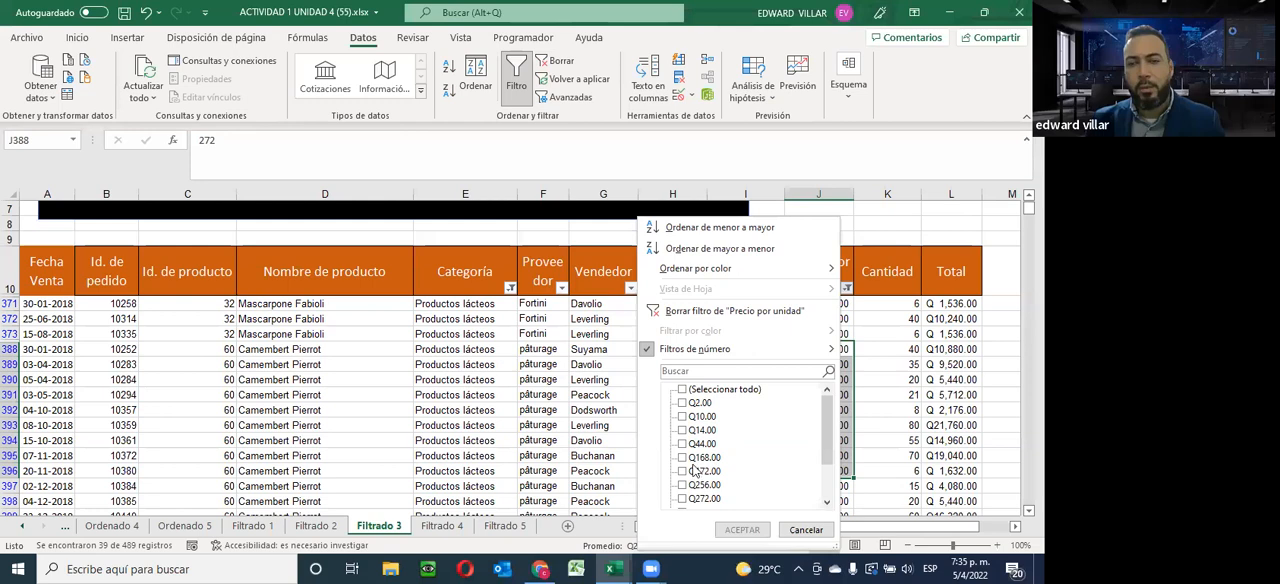
click(806, 529)
scroll(818, 418, down, 8)
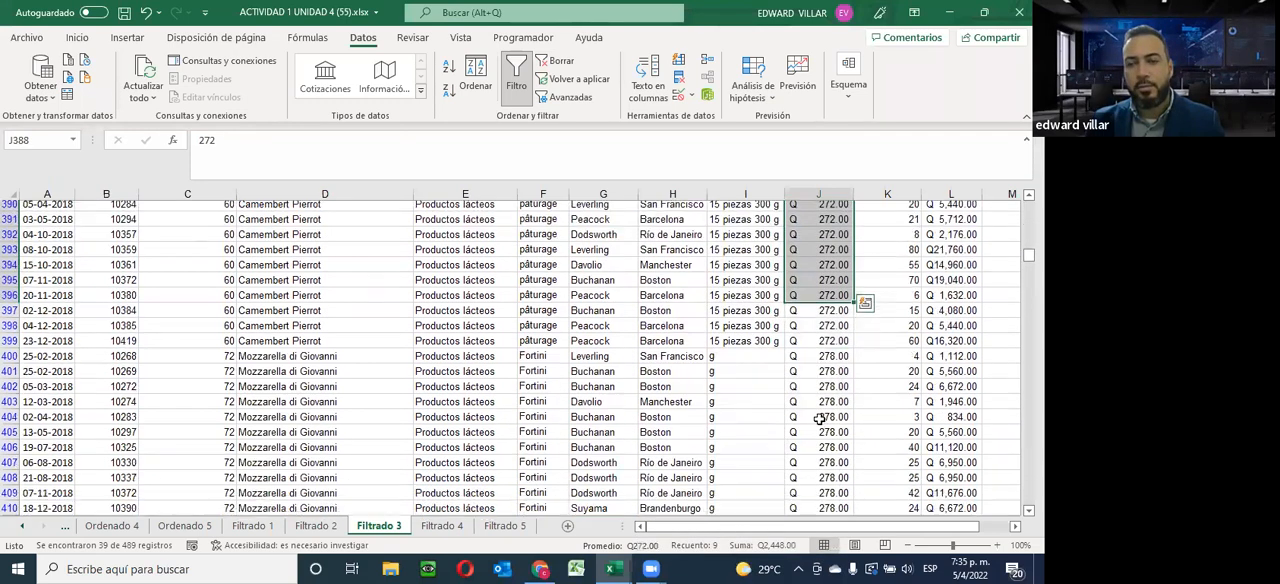
scroll(822, 416, down, 3)
scroll(822, 416, up, 3)
scroll(822, 416, up, 14)
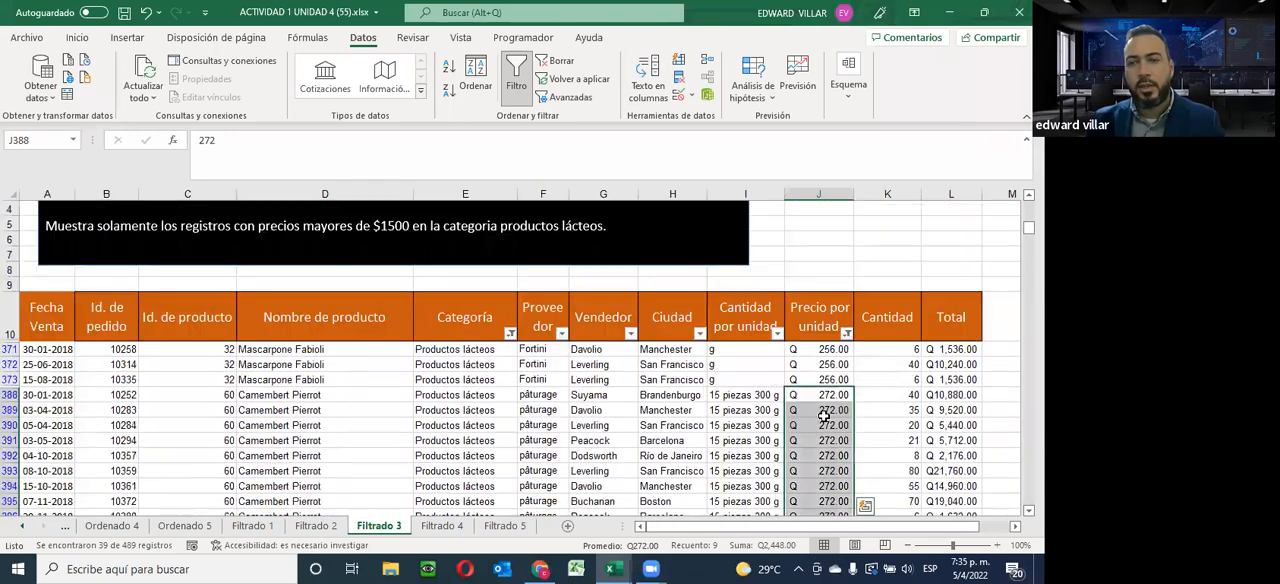
scroll(508, 363, down, 4)
scroll(508, 363, down, 8)
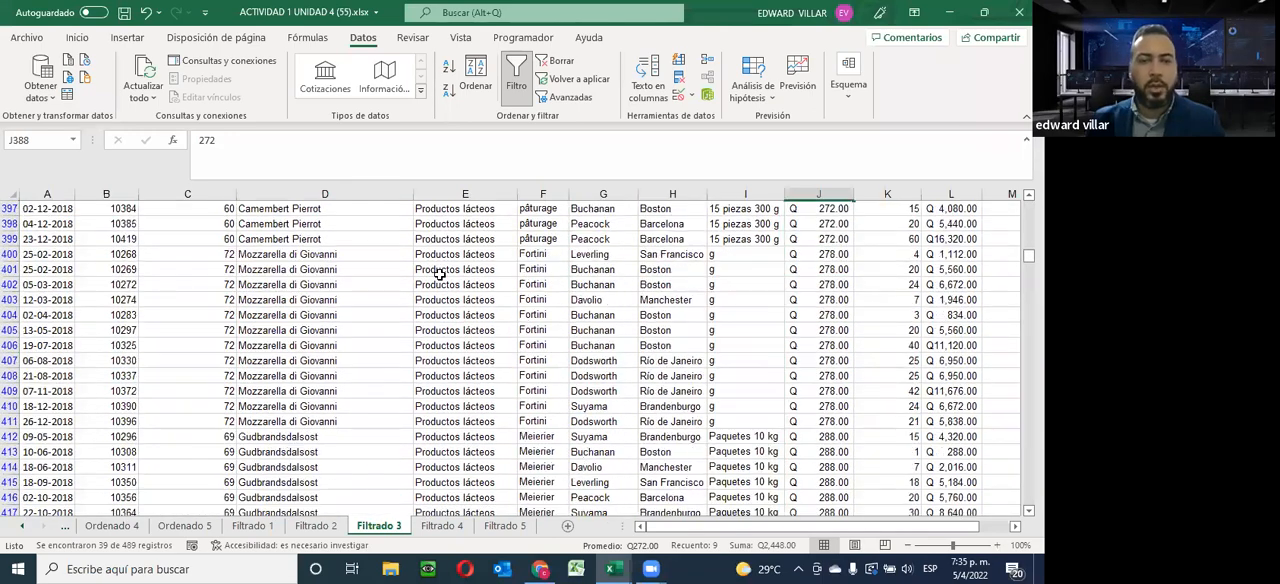
Open the Filtrado 4 sheet and read its filtering instruction above the table
scroll(462, 390, up, 9)
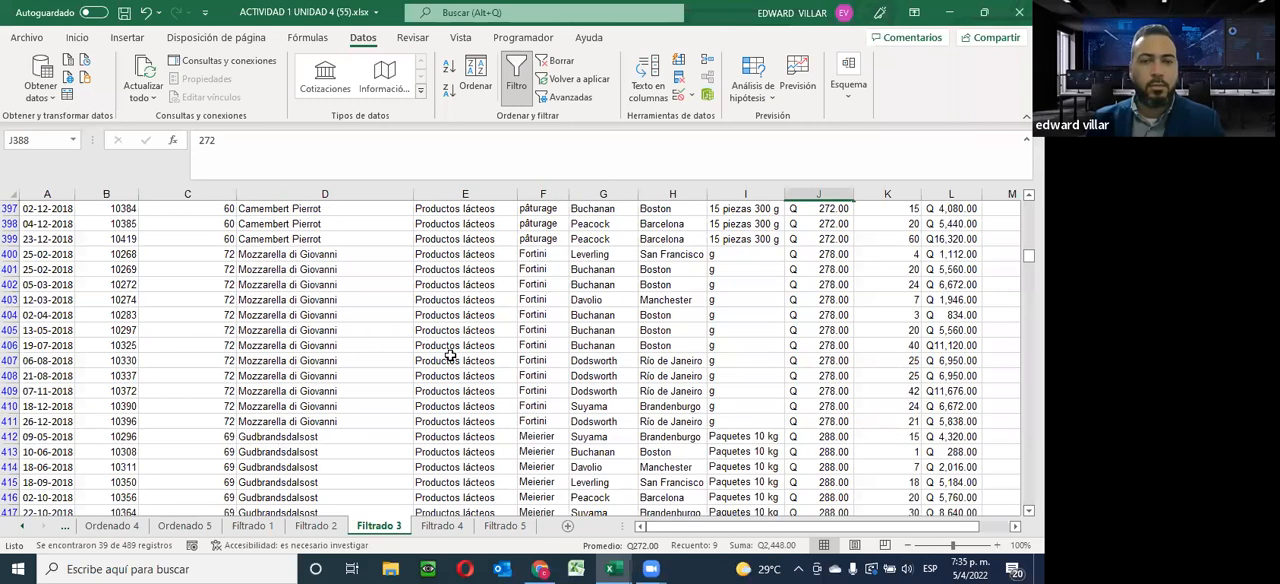
click(600, 364)
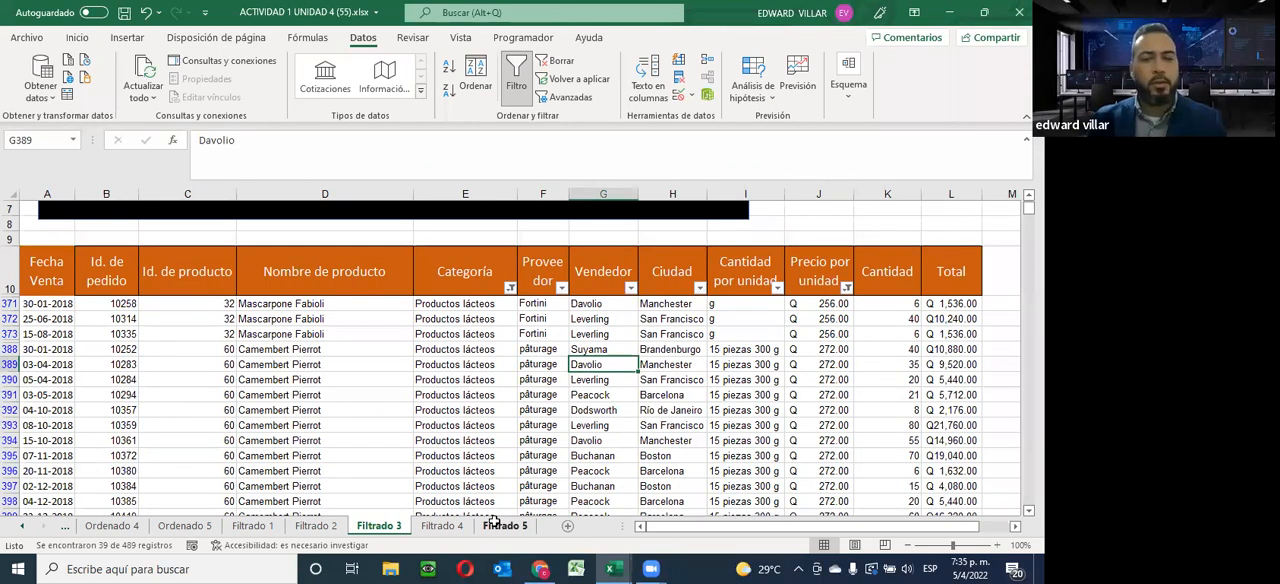
click(440, 525)
scroll(537, 444, up, 12)
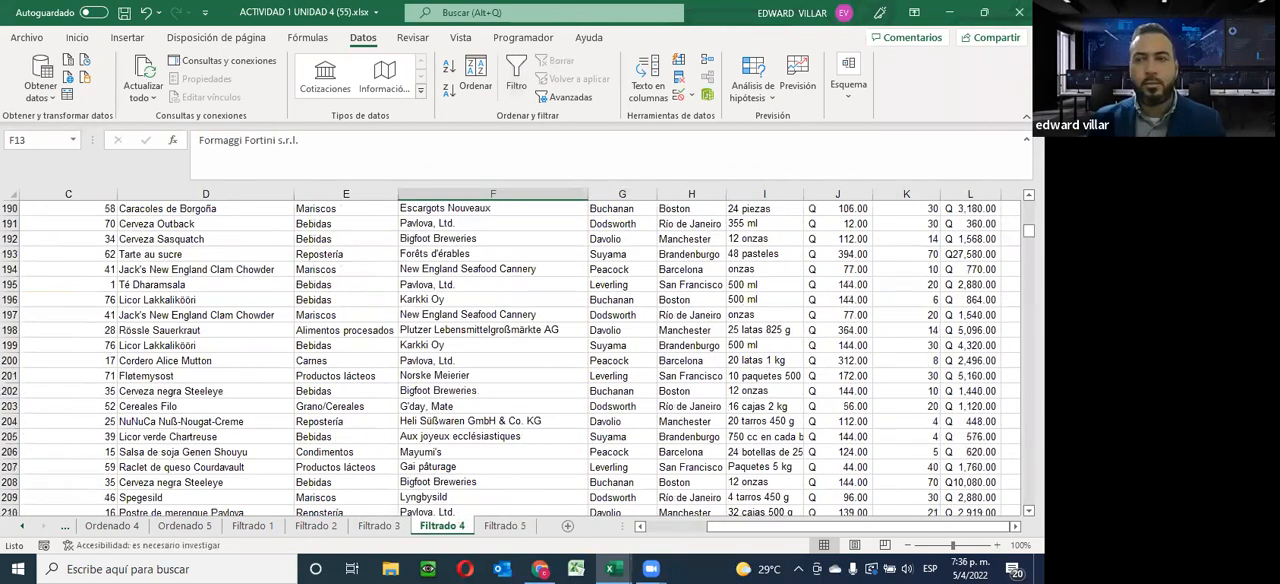
scroll(520, 360, up, 20)
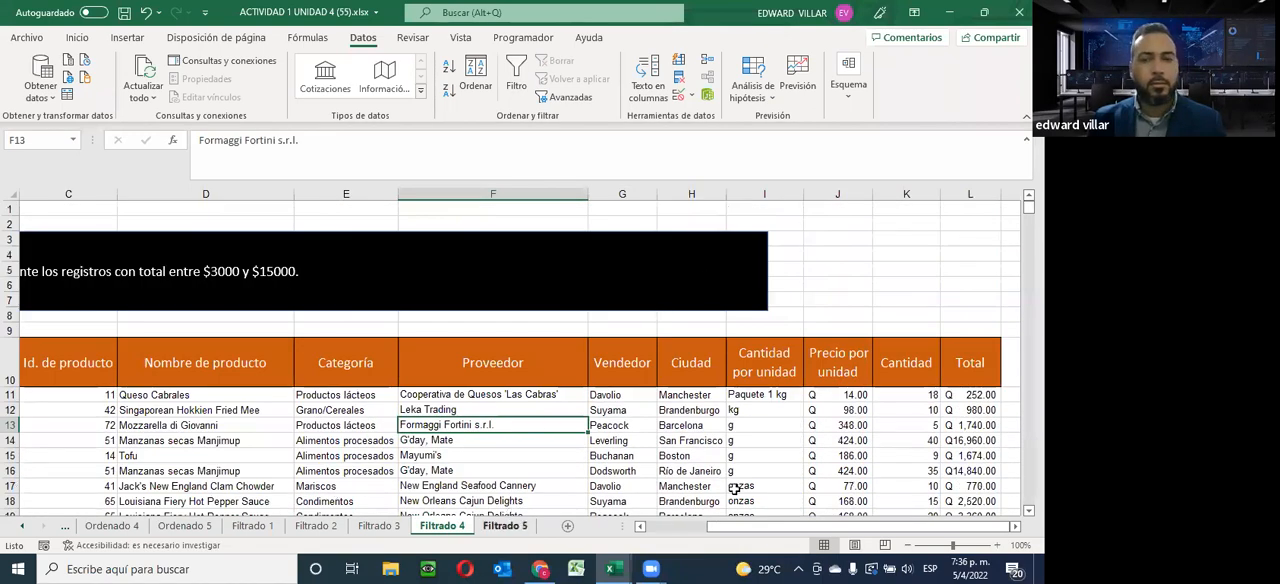
drag(1002, 533, 78, 278)
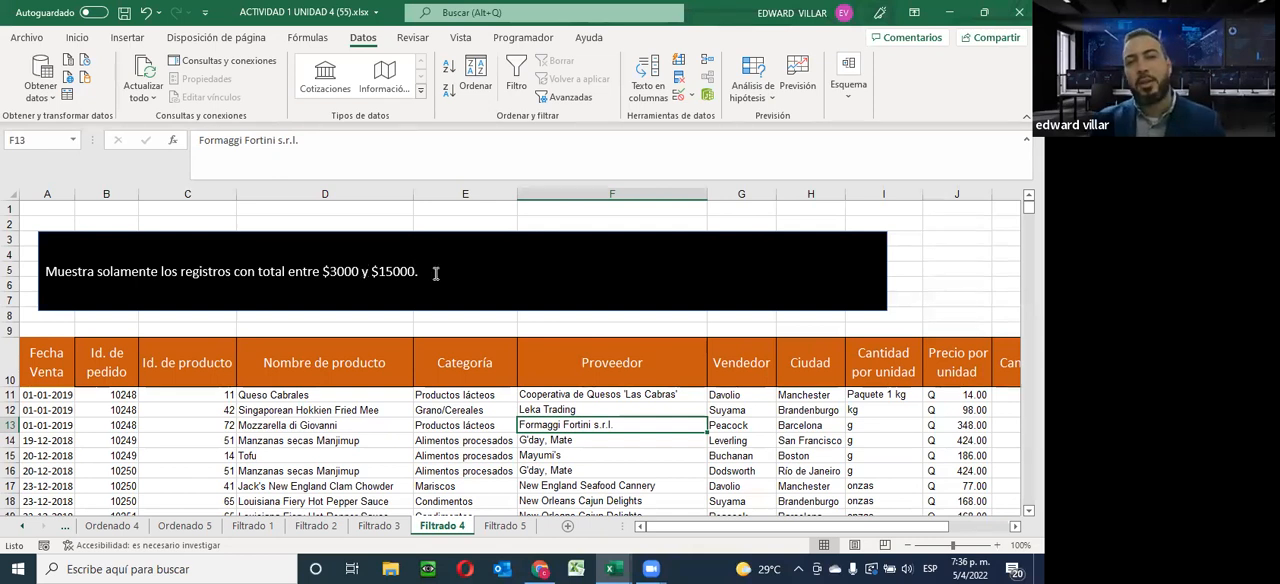
click(647, 164)
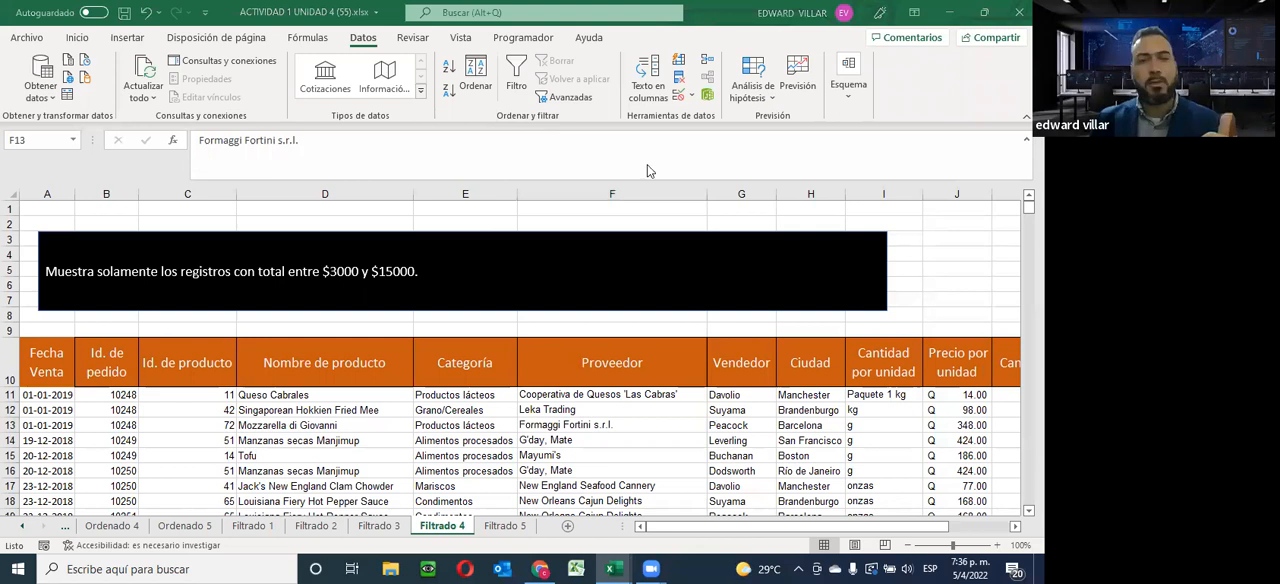
Sort the Filtrado 4 records by Total from smallest to largest, expanding the selection to the adjoining columns
click(1007, 535)
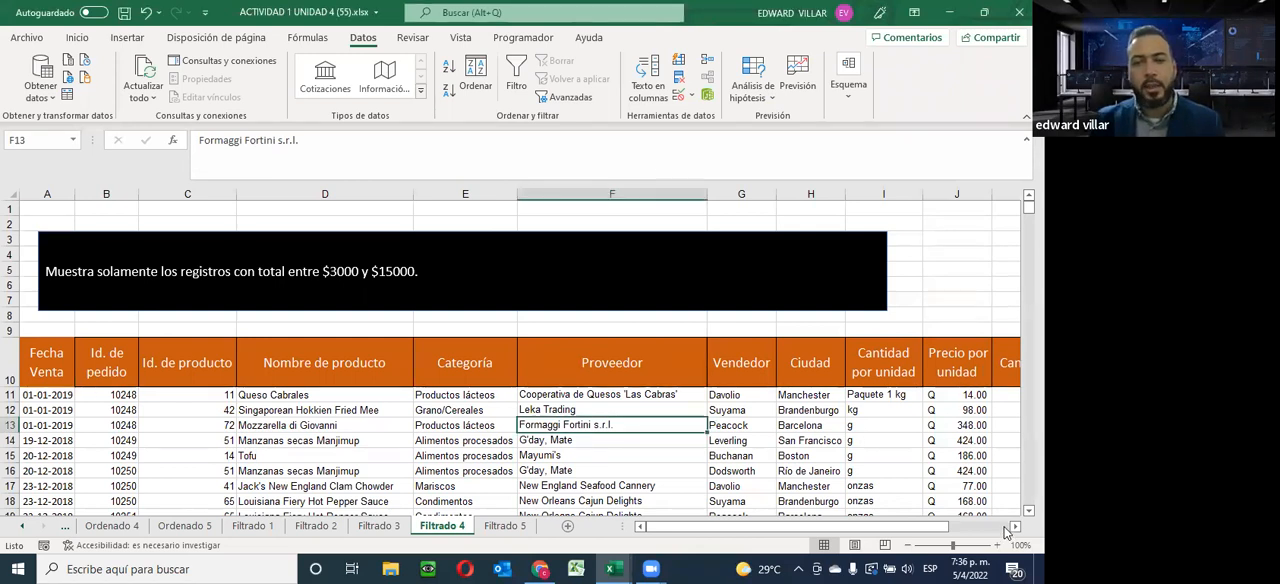
drag(752, 528, 808, 529)
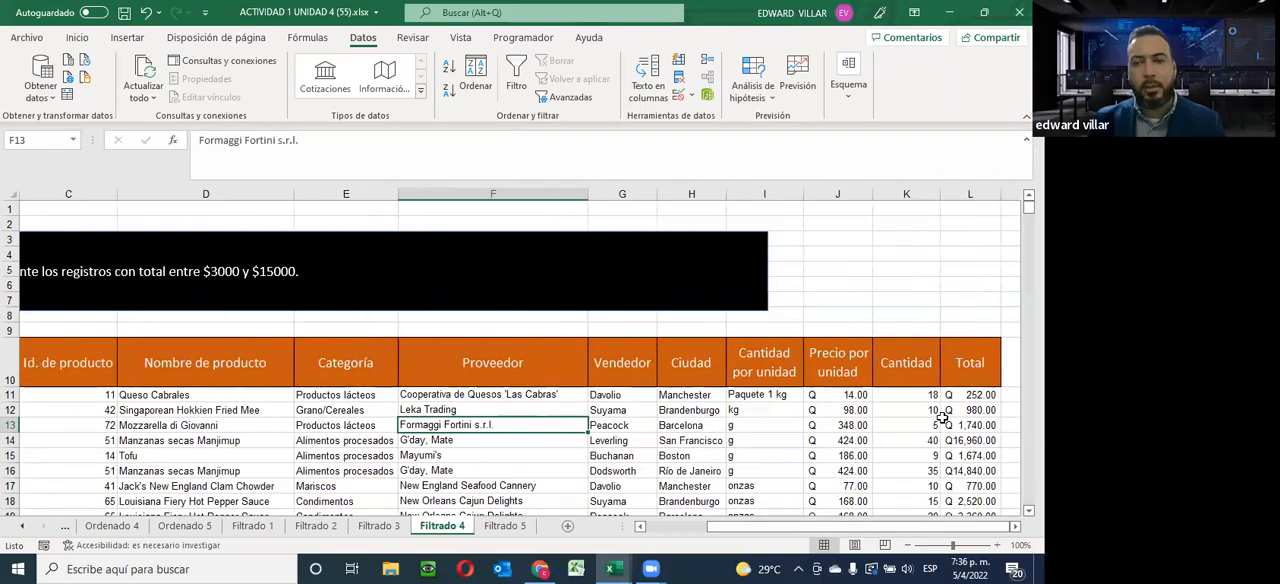
drag(950, 396, 970, 467)
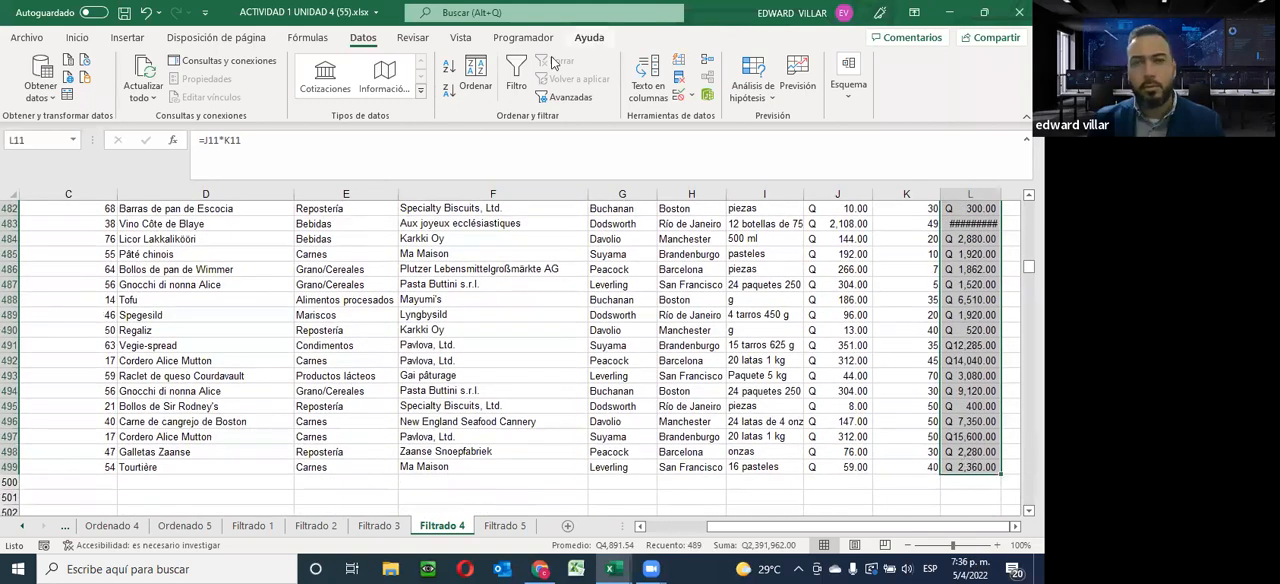
click(448, 66)
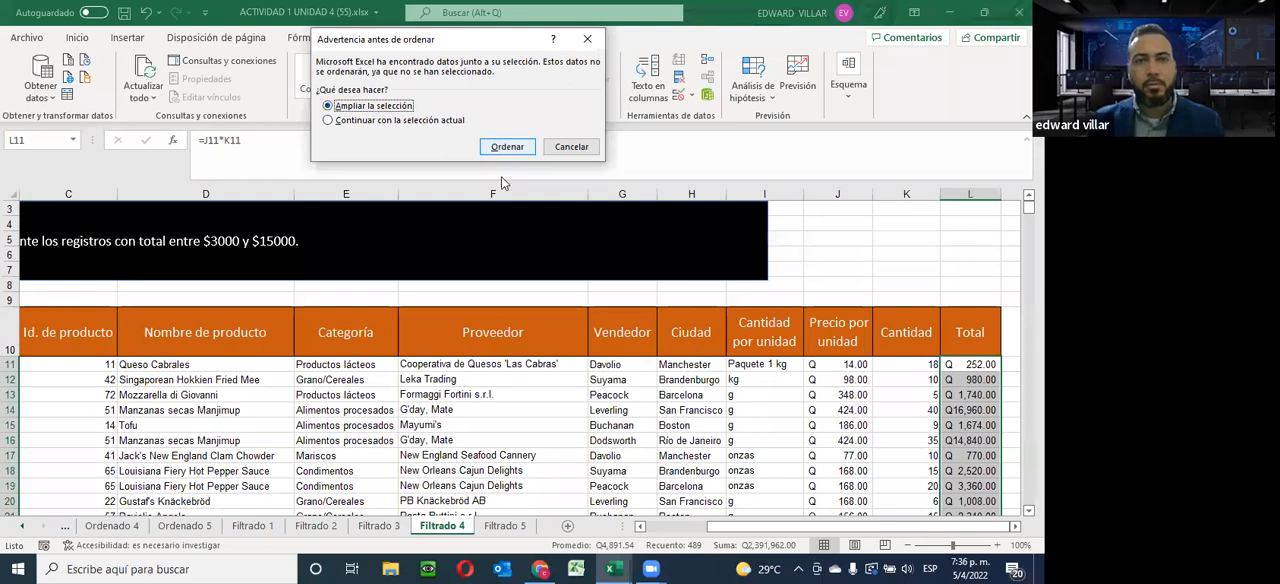
click(507, 146)
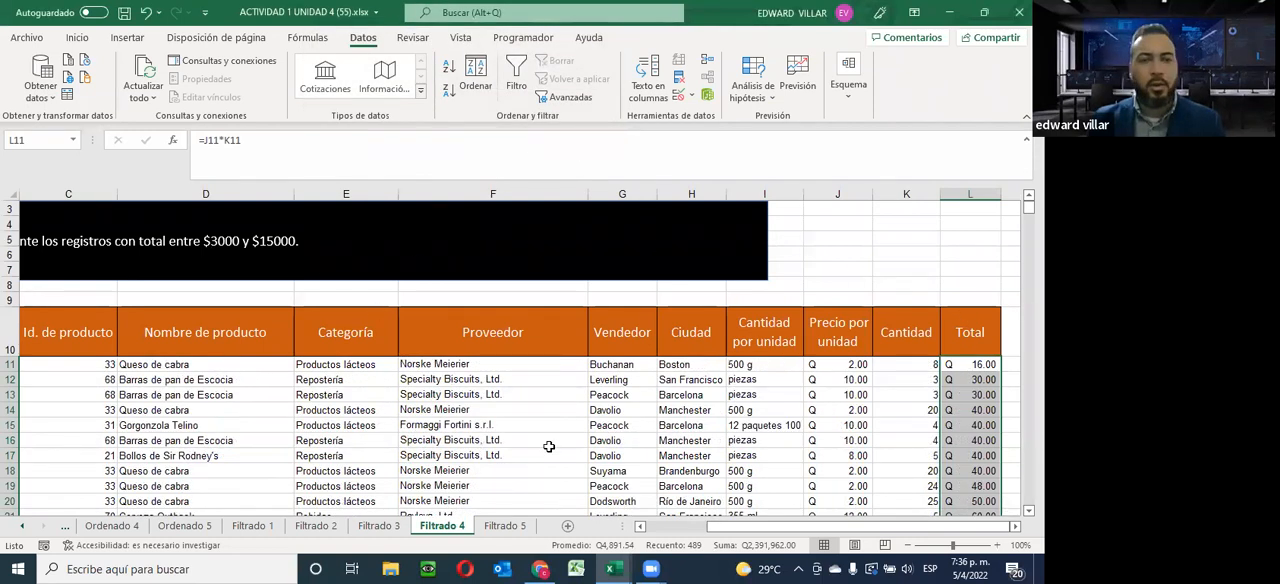
Turn on filtering for the Total column, selecting it from its header down to the last record
drag(736, 530, 668, 530)
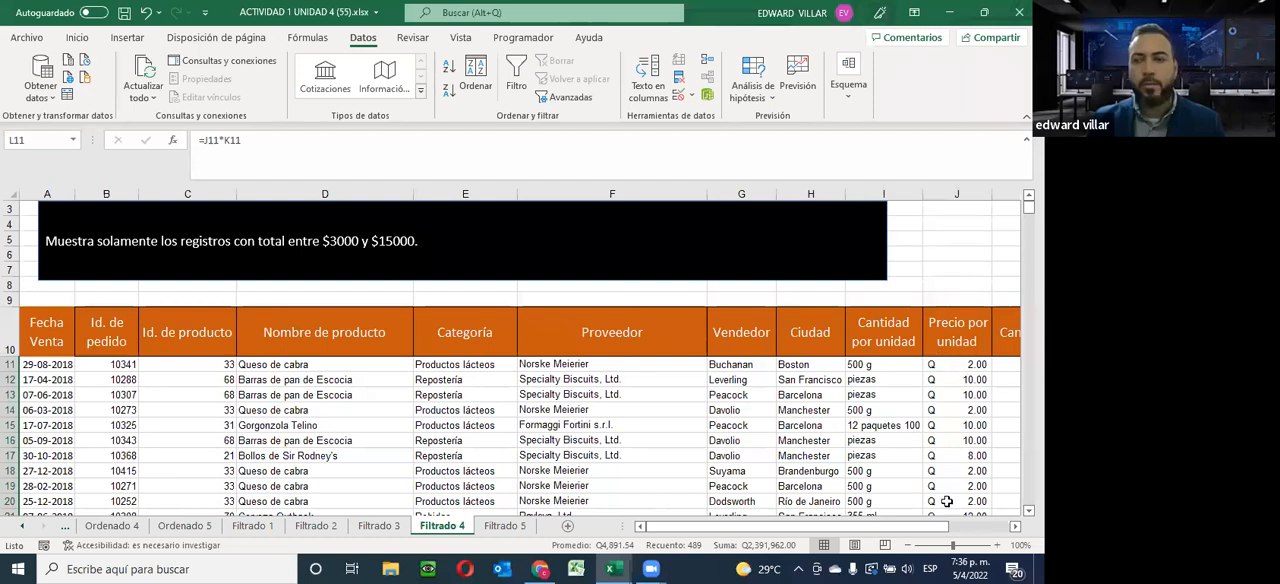
click(979, 527)
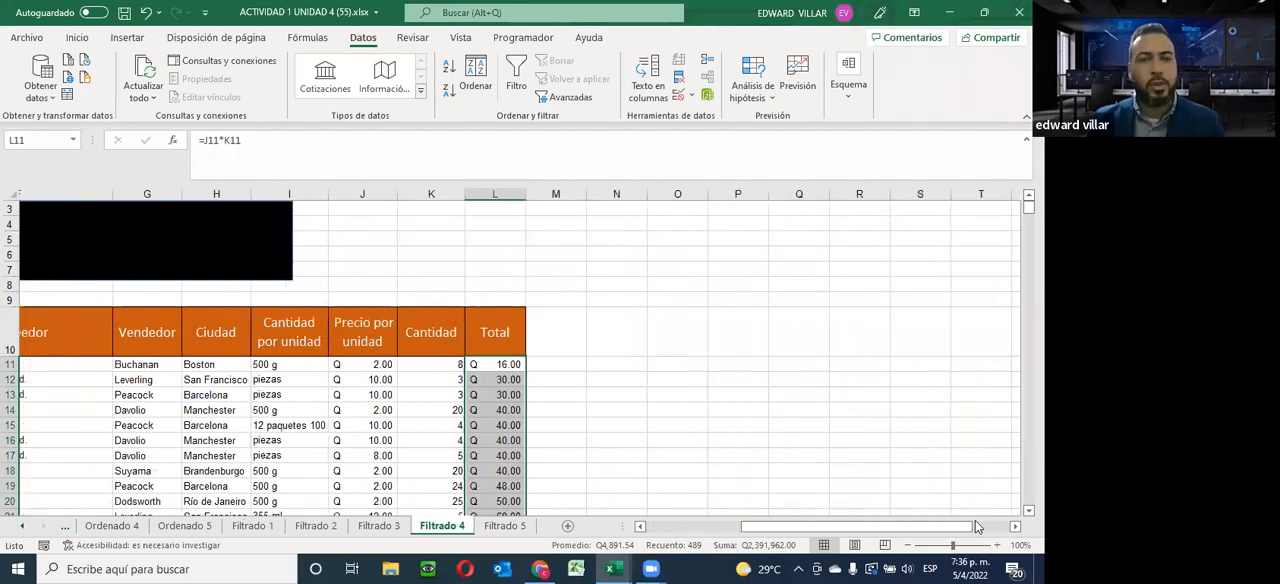
drag(95, 332, 127, 421)
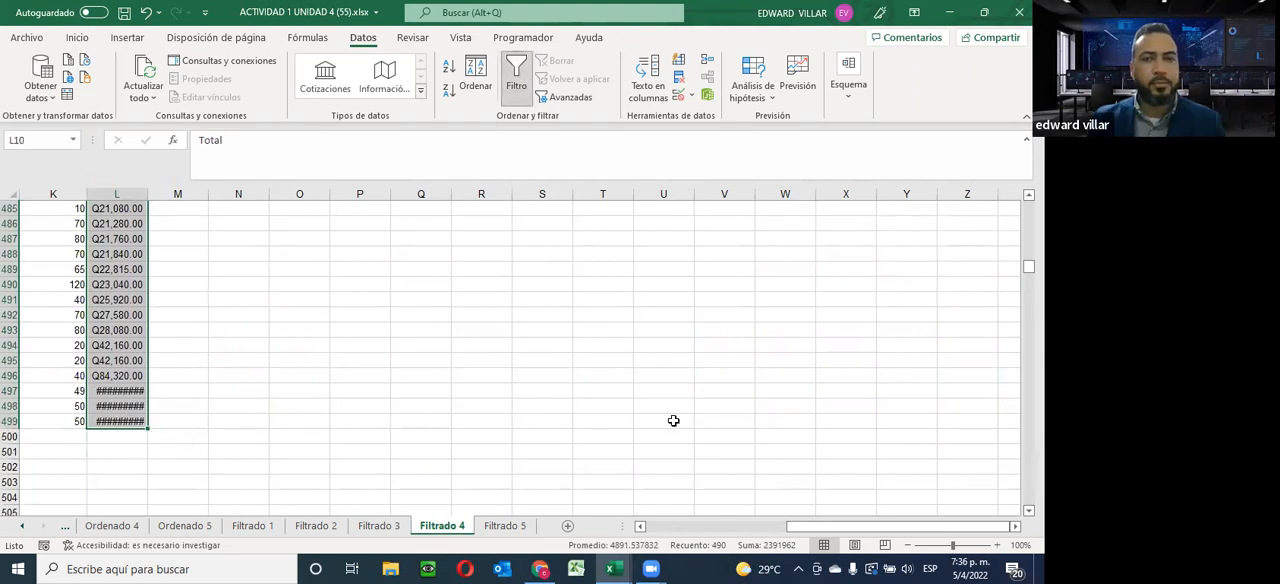
Look through the Total filter's list of values and its number filter conditions without applying any
drag(840, 527, 767, 532)
drag(1028, 267, 1028, 204)
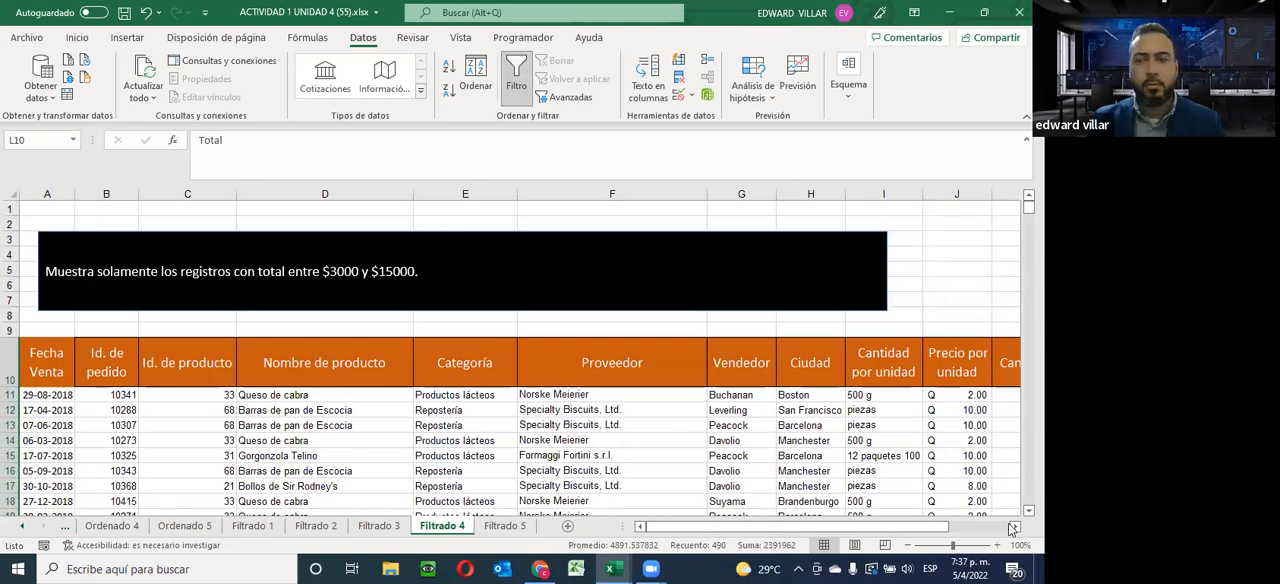
scroll(901, 388, right, 3)
click(898, 380)
scroll(770, 284, down, 4)
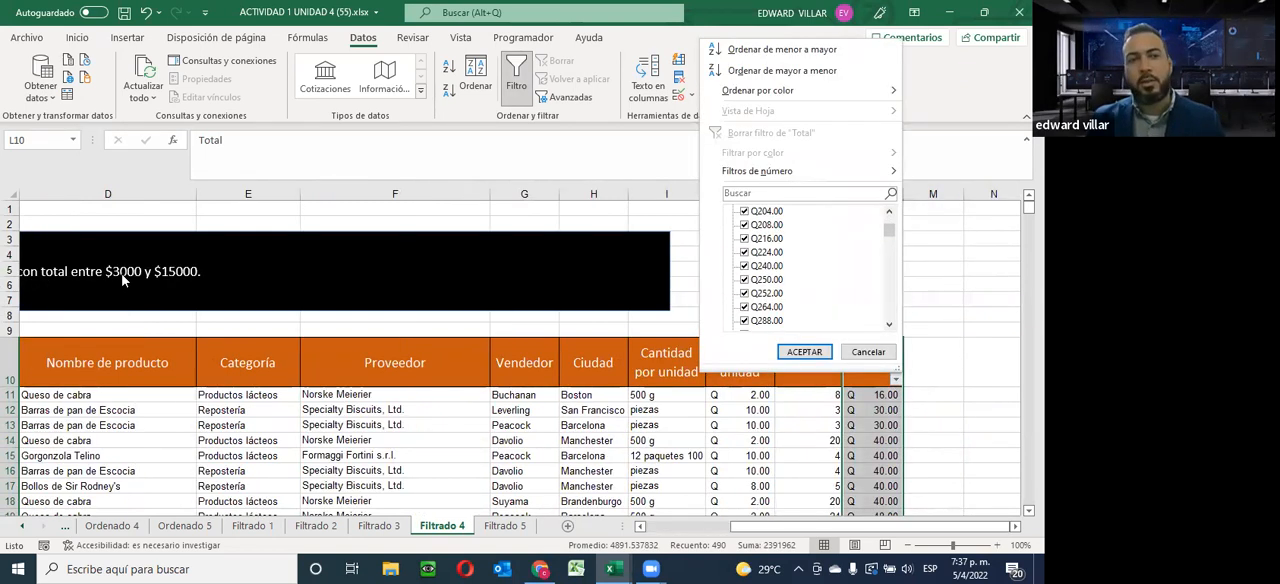
scroll(795, 283, down, 10)
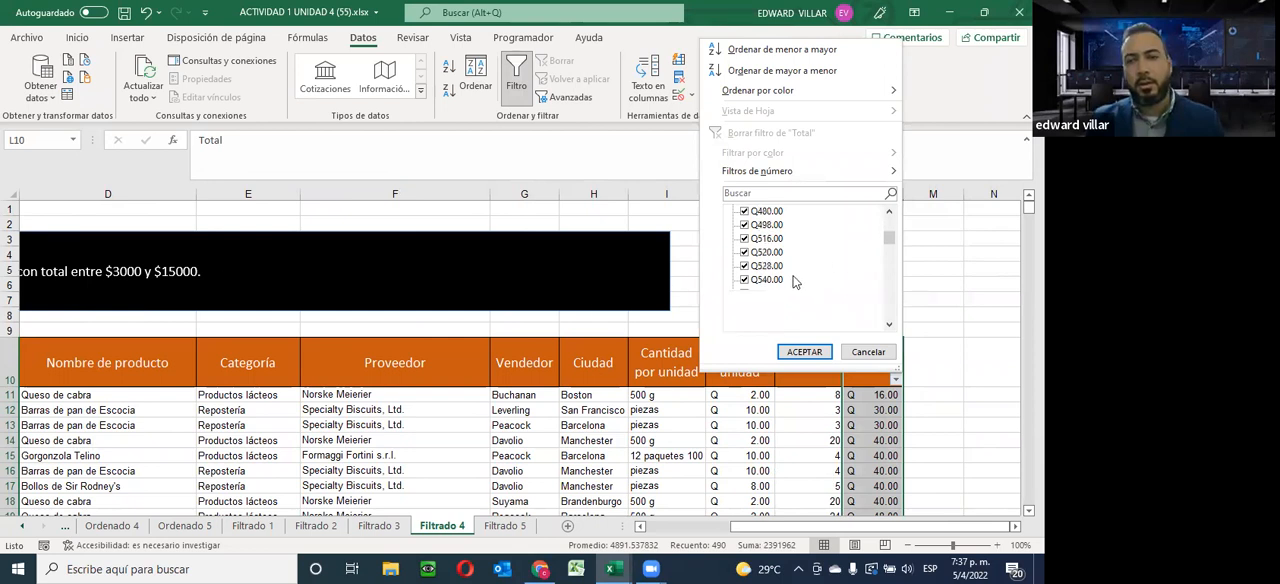
scroll(795, 283, down, 10)
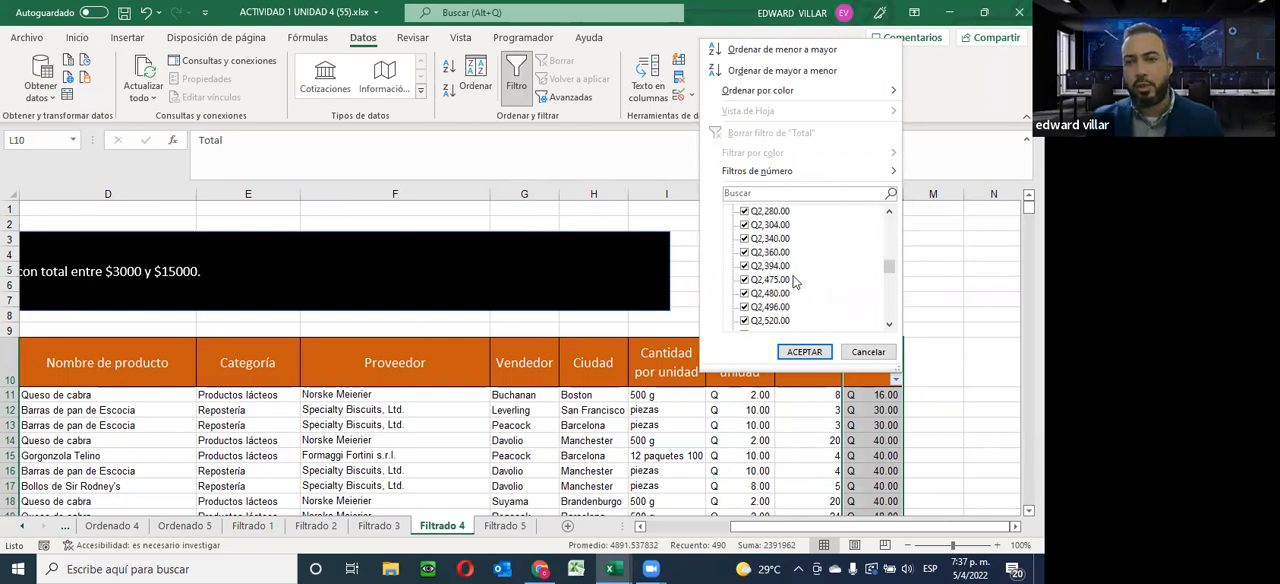
scroll(745, 258, down, 2)
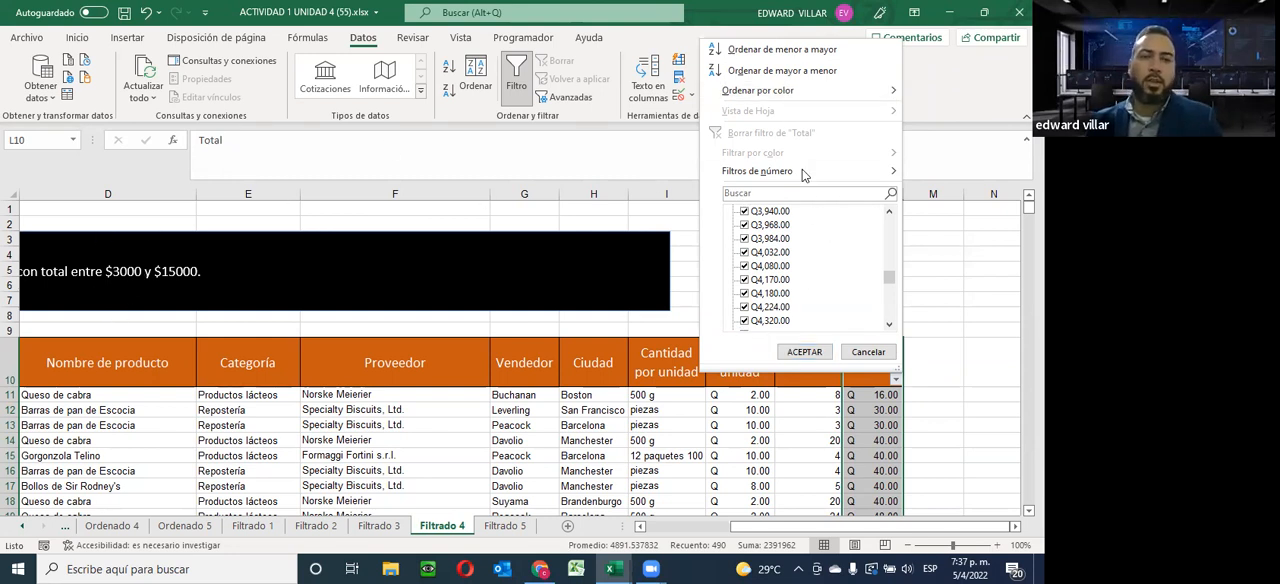
mouse_move(808, 172)
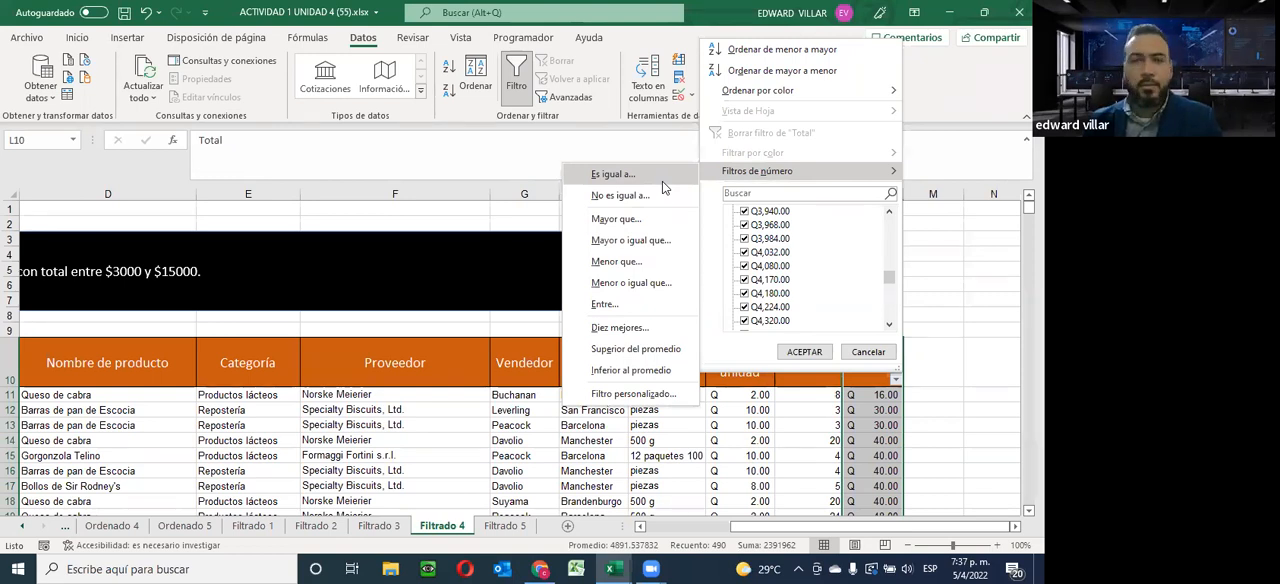
click(618, 146)
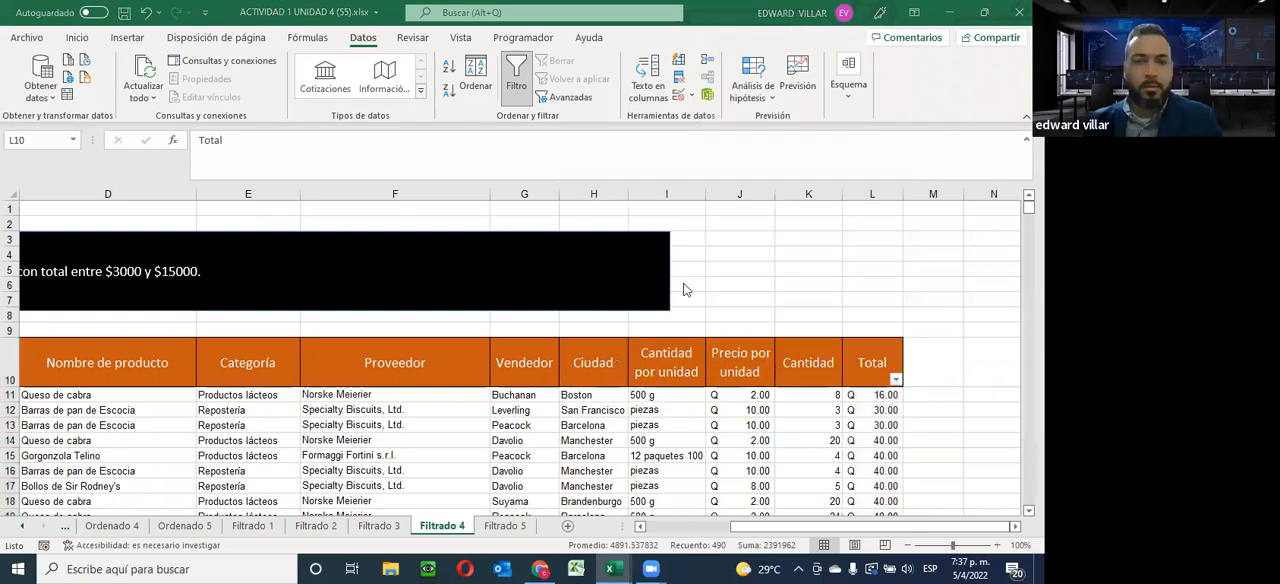
Apply a between number filter to Total that shows values from 3000 to 15000 inclusive
click(895, 383)
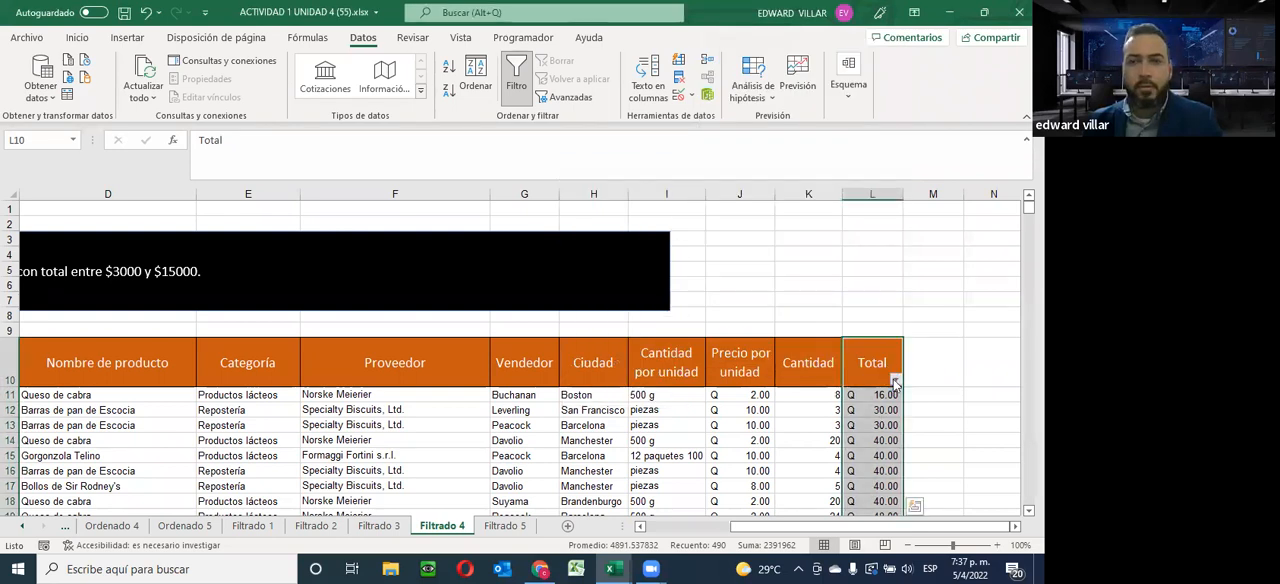
click(895, 383)
mouse_move(770, 171)
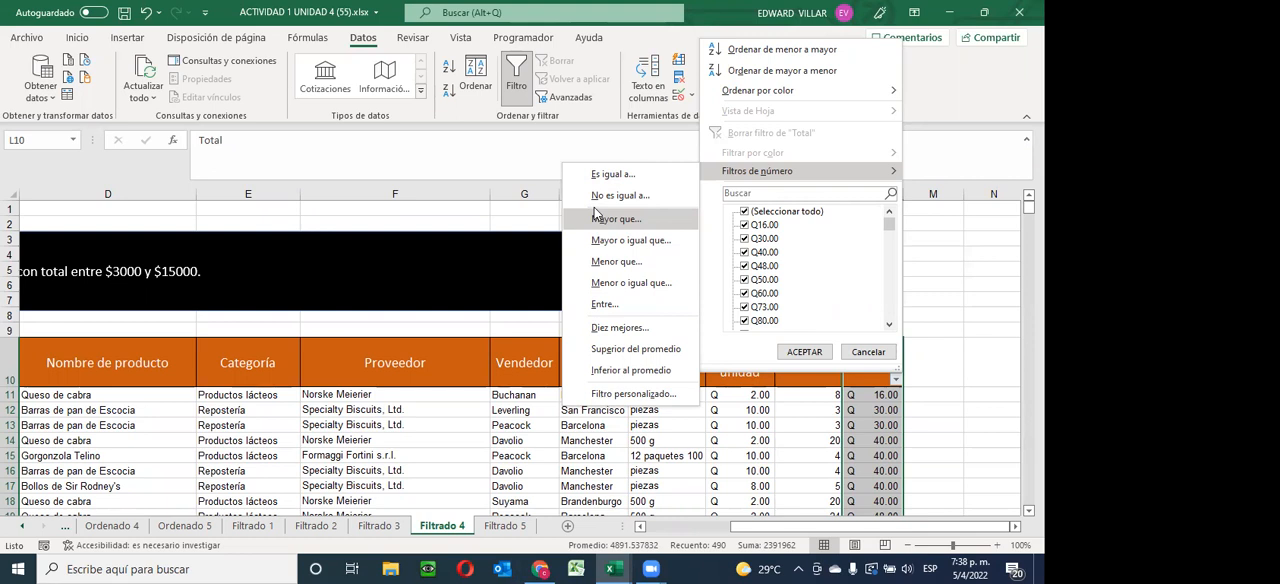
click(600, 304)
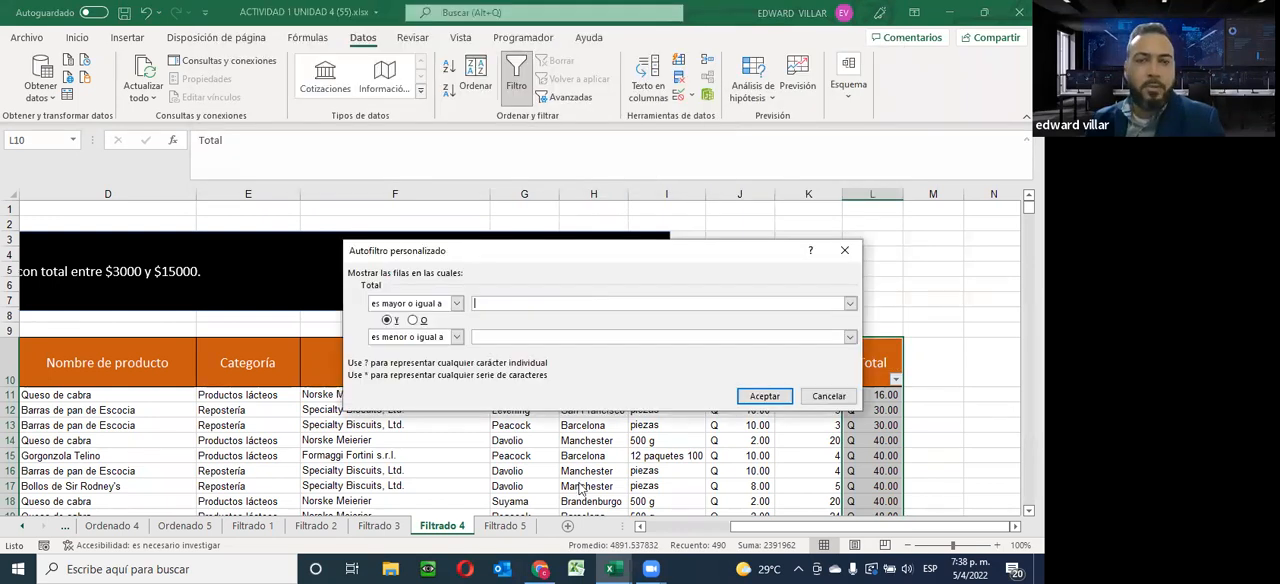
click(486, 303)
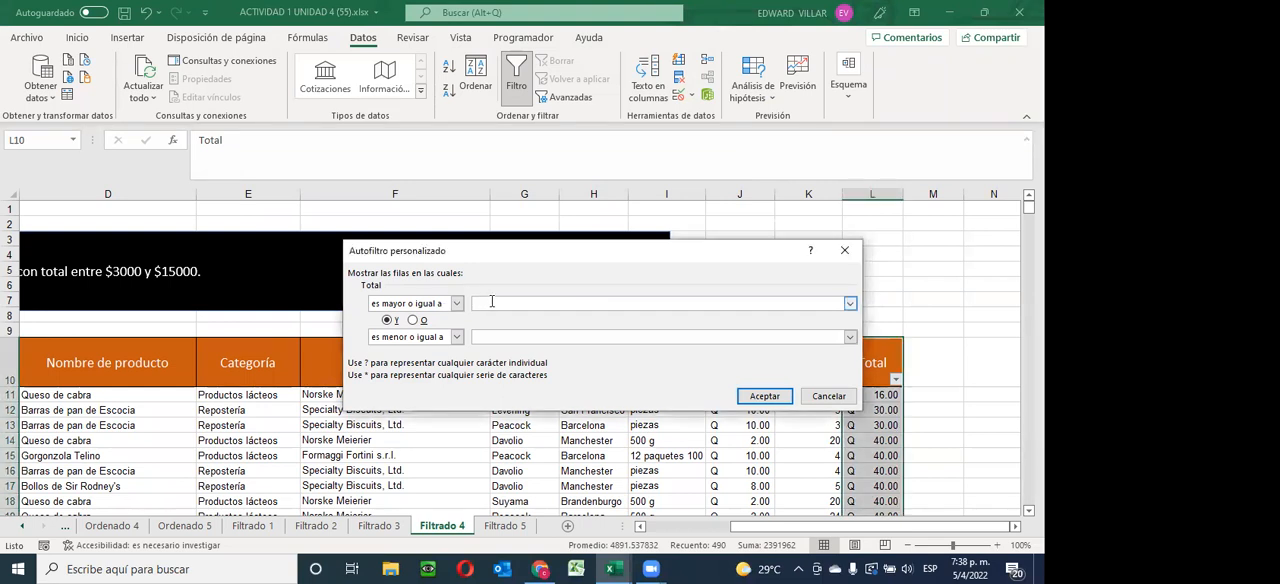
text(3000)
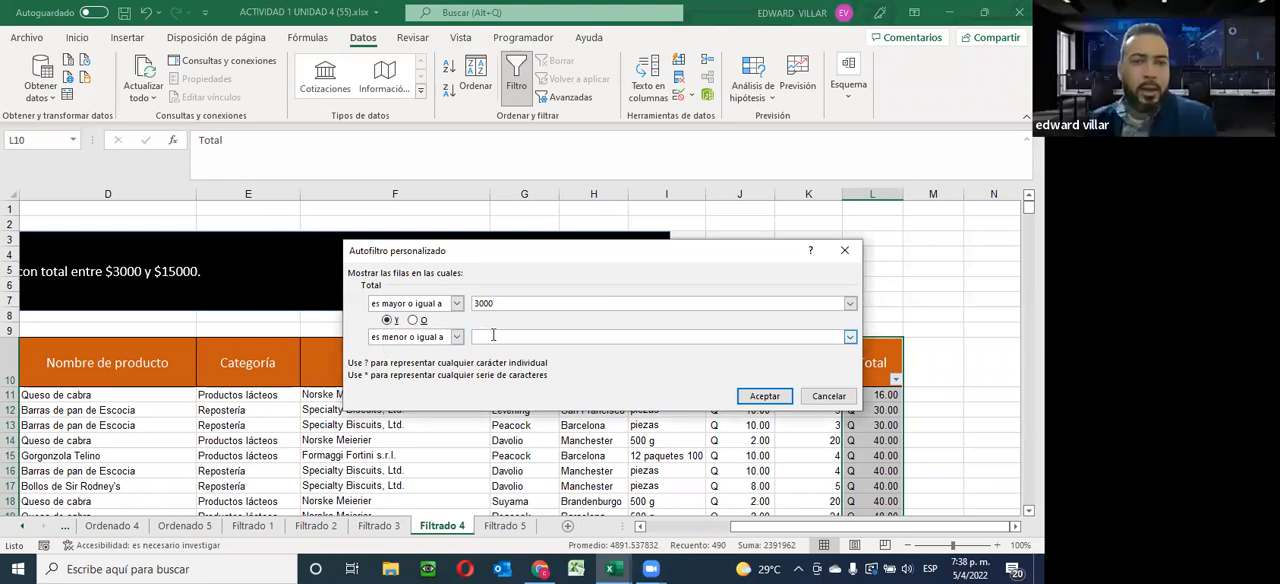
click(493, 336)
text(15000)
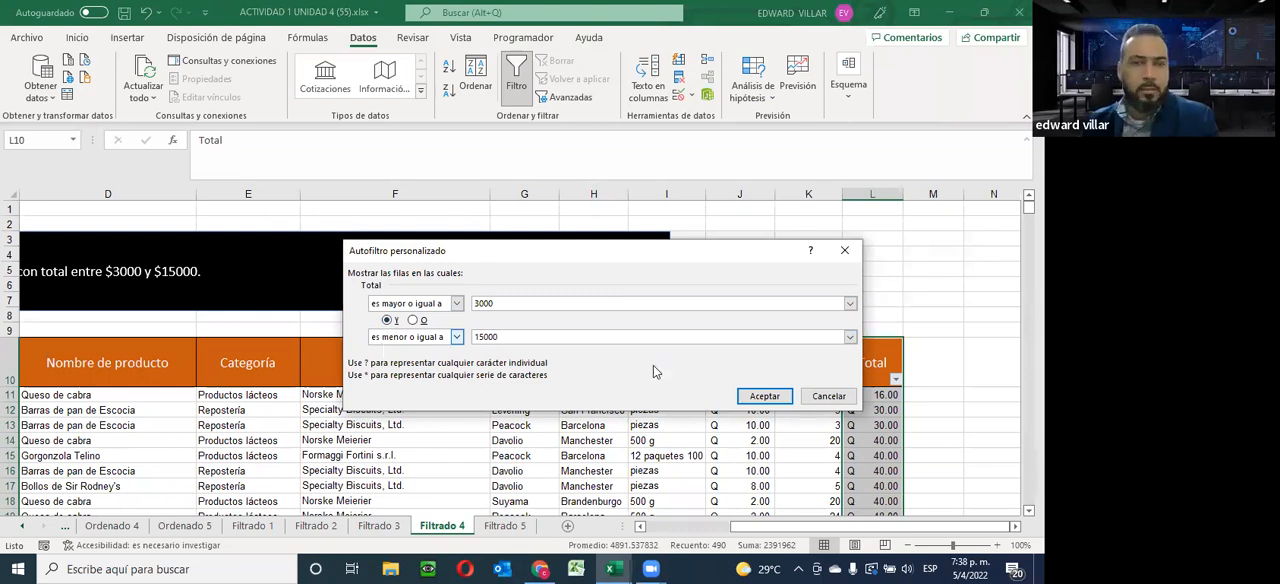
click(764, 396)
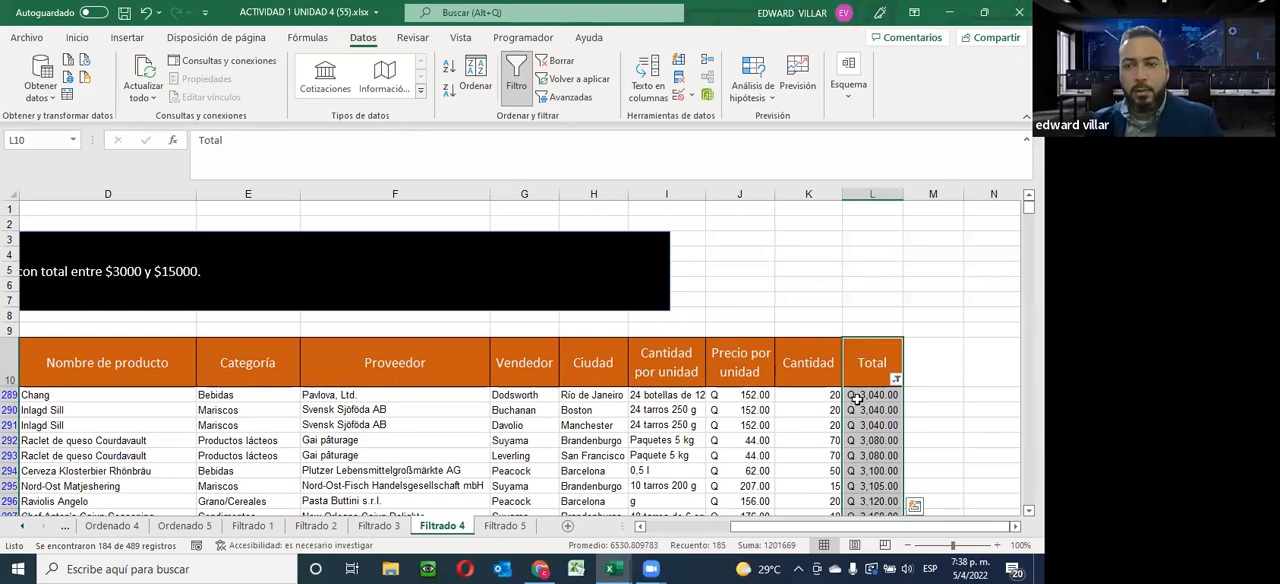
Review the filtered records down to the last row, checking their Total values against the 3000 to 15000 range
click(858, 397)
scroll(858, 400, down, 3)
scroll(858, 400, down, 15)
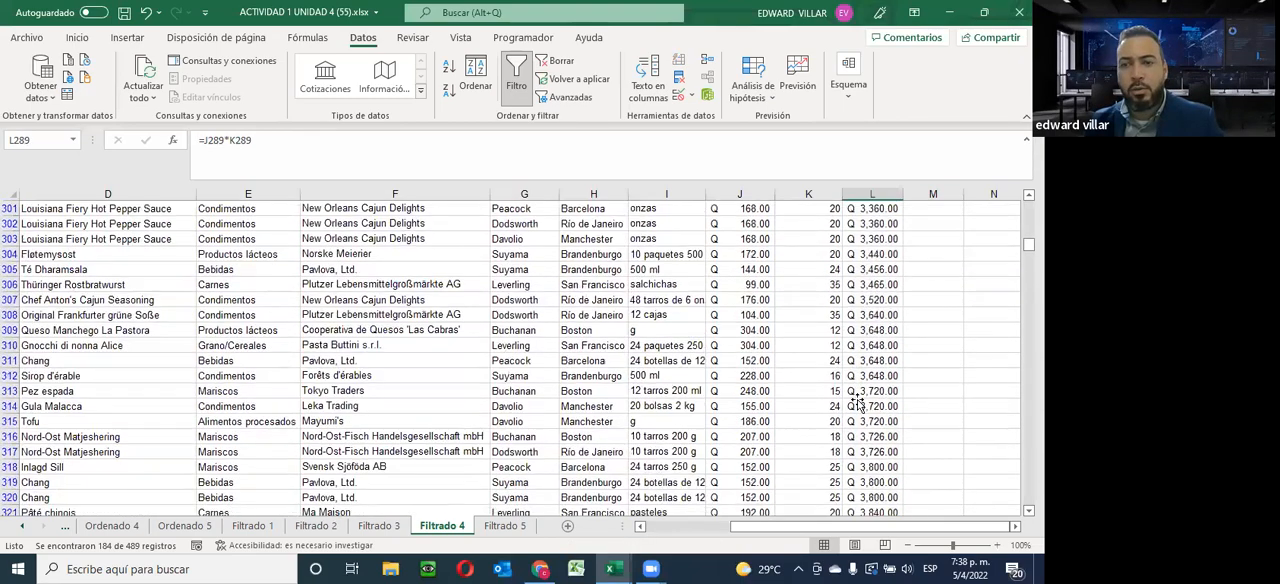
scroll(858, 404, down, 18)
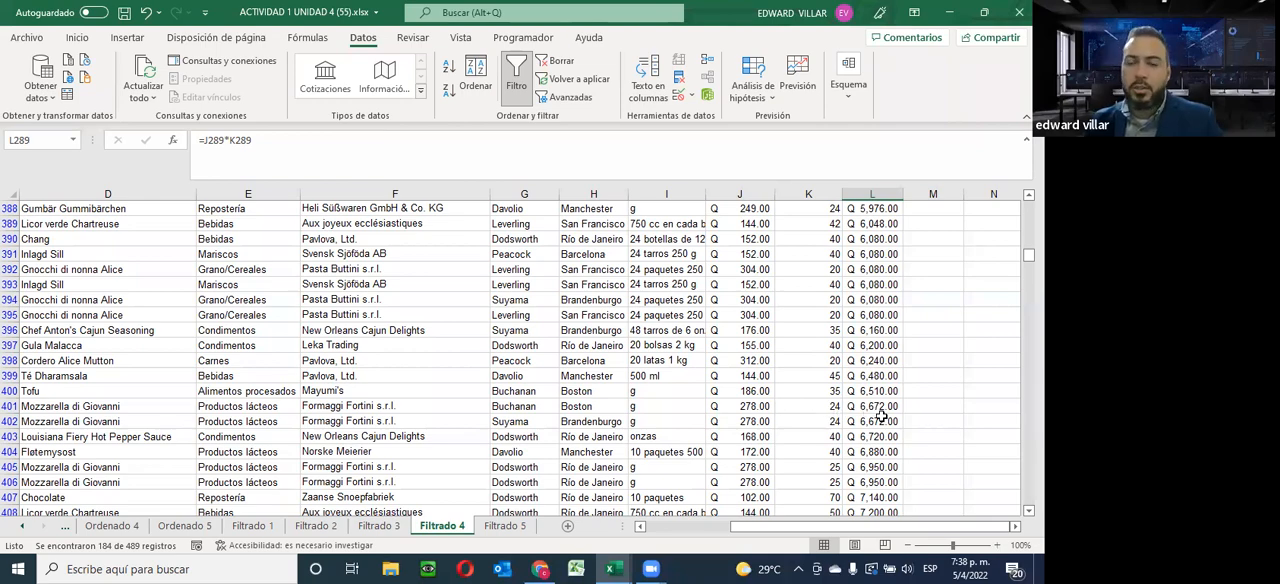
scroll(877, 410, down, 15)
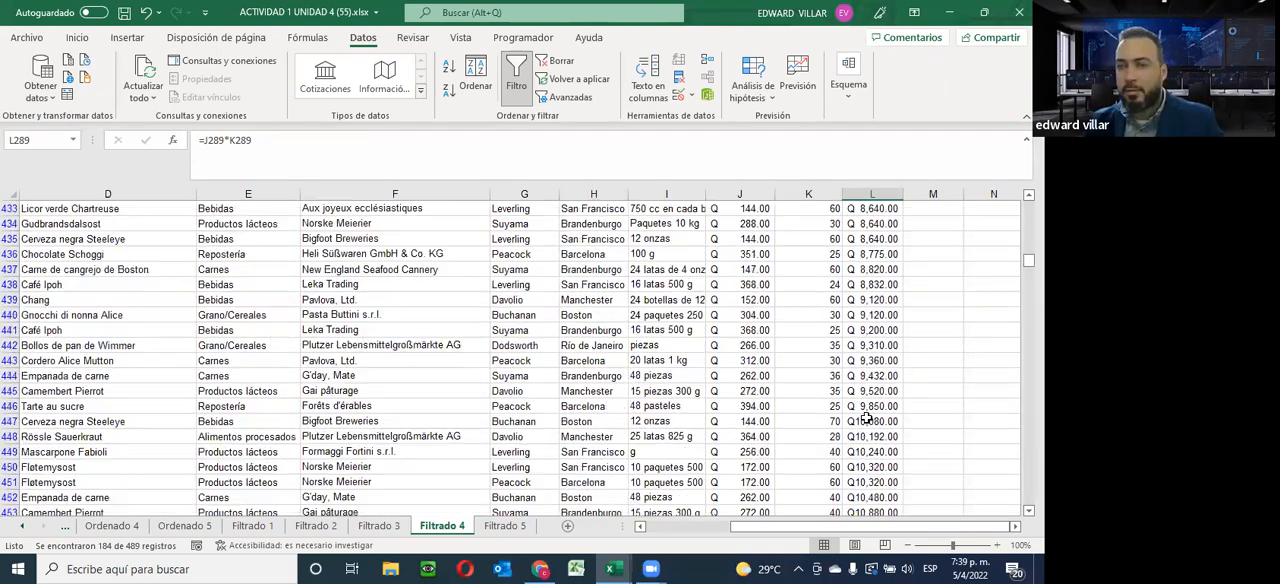
scroll(866, 418, down, 3)
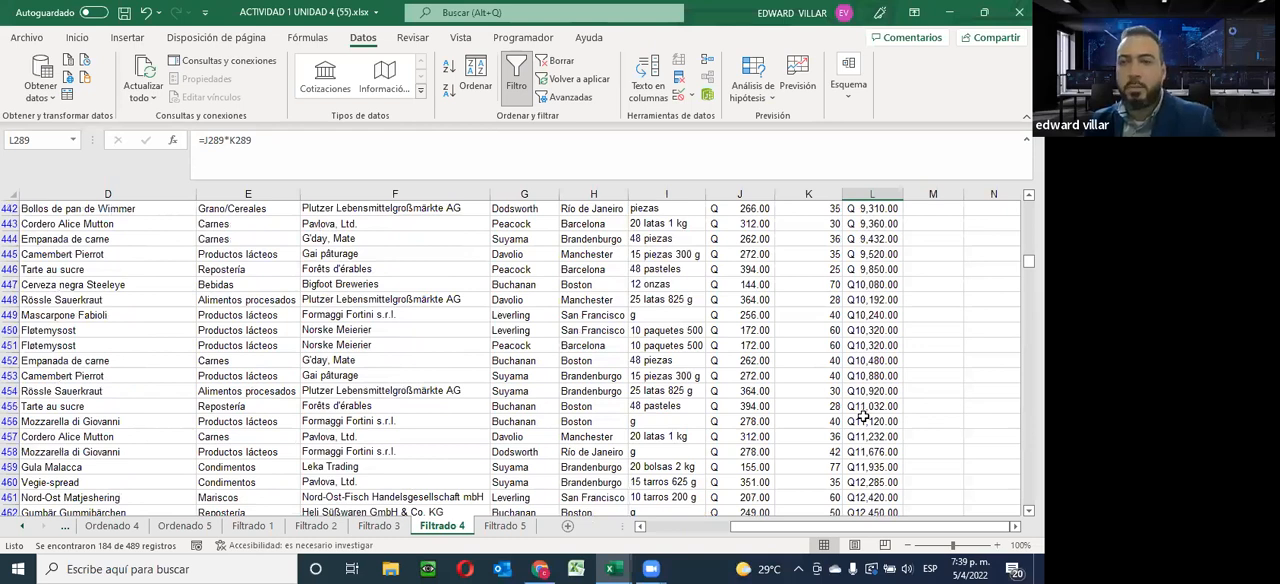
scroll(862, 418, down, 5)
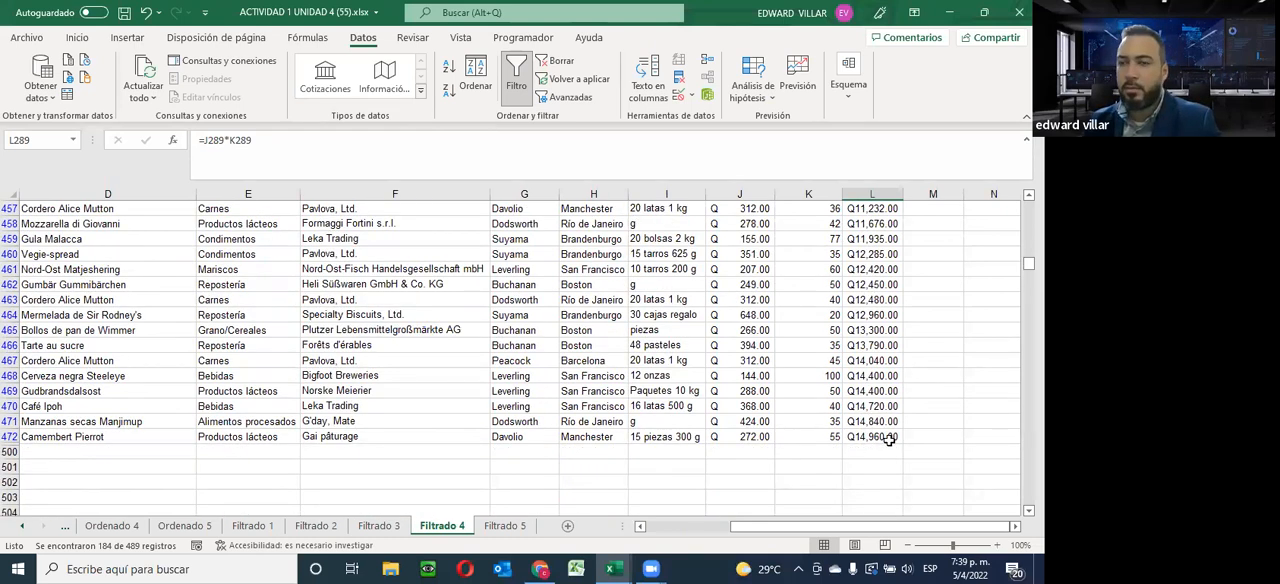
scroll(900, 445, up, 20)
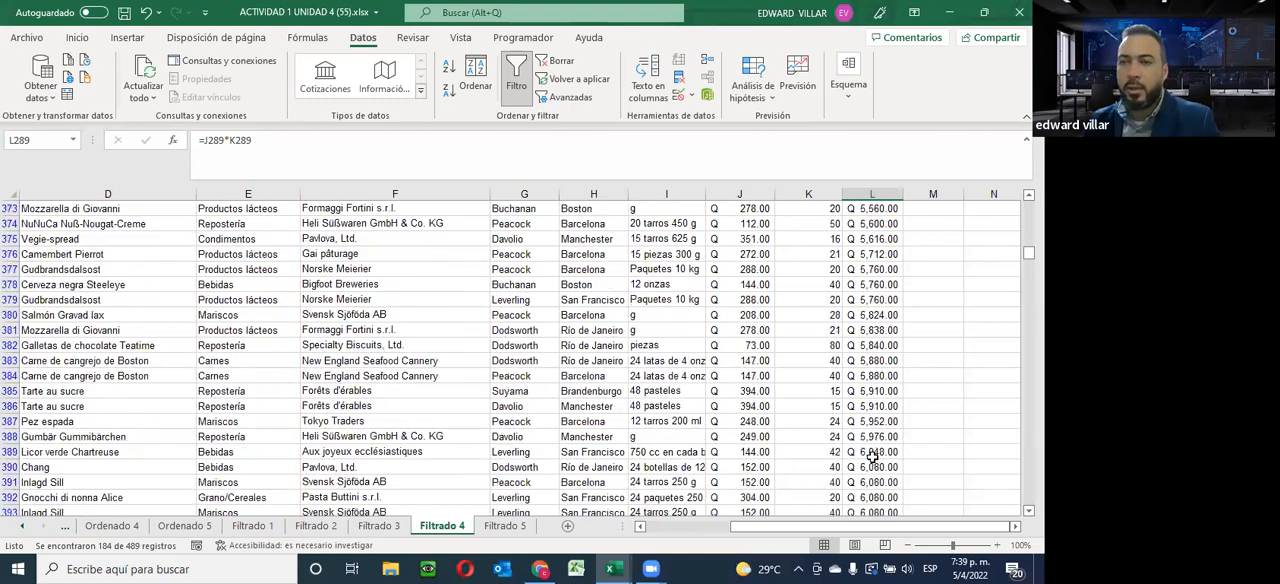
scroll(940, 245, up, 7)
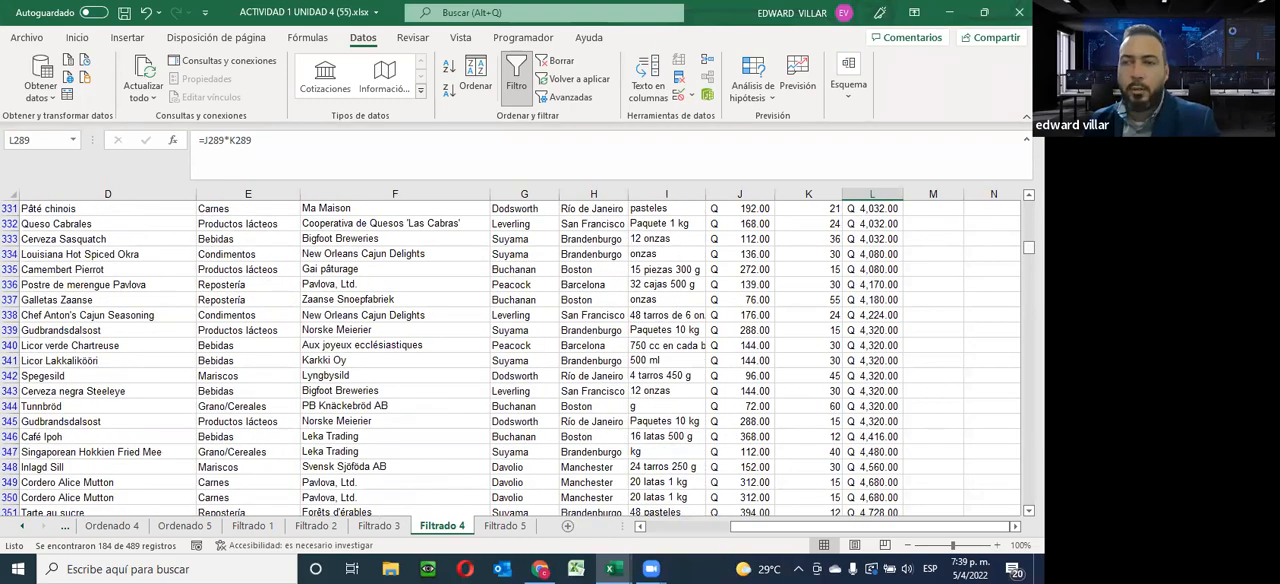
Change the Total between filter so its two conditions, 3000 and 15000, are joined with O instead of Y
scroll(900, 390, up, 10)
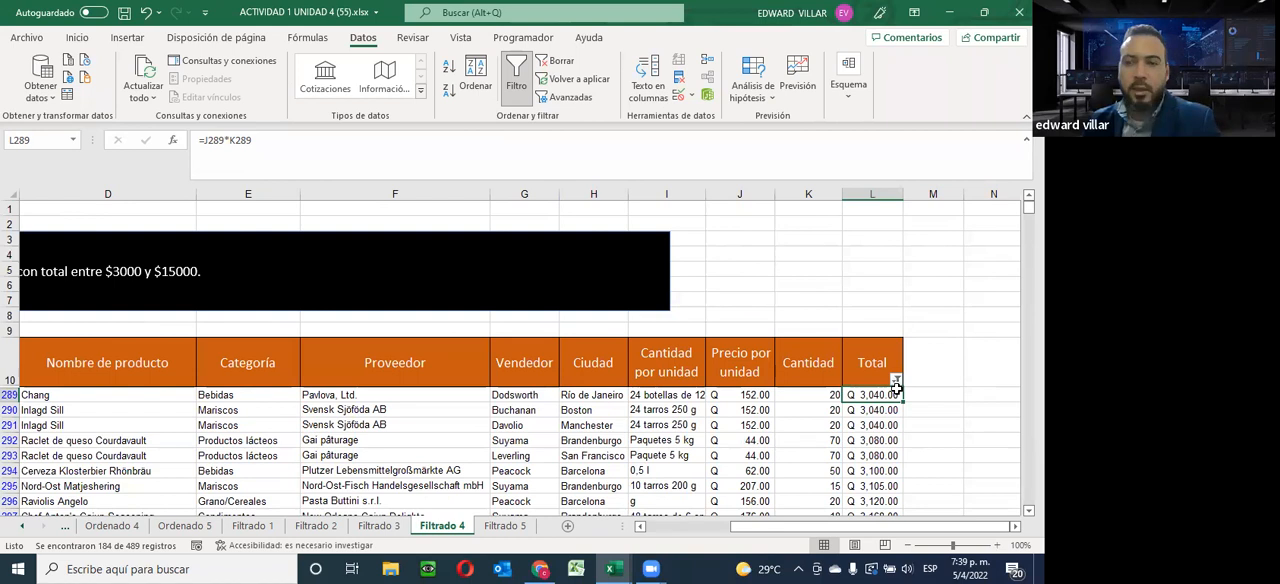
click(896, 381)
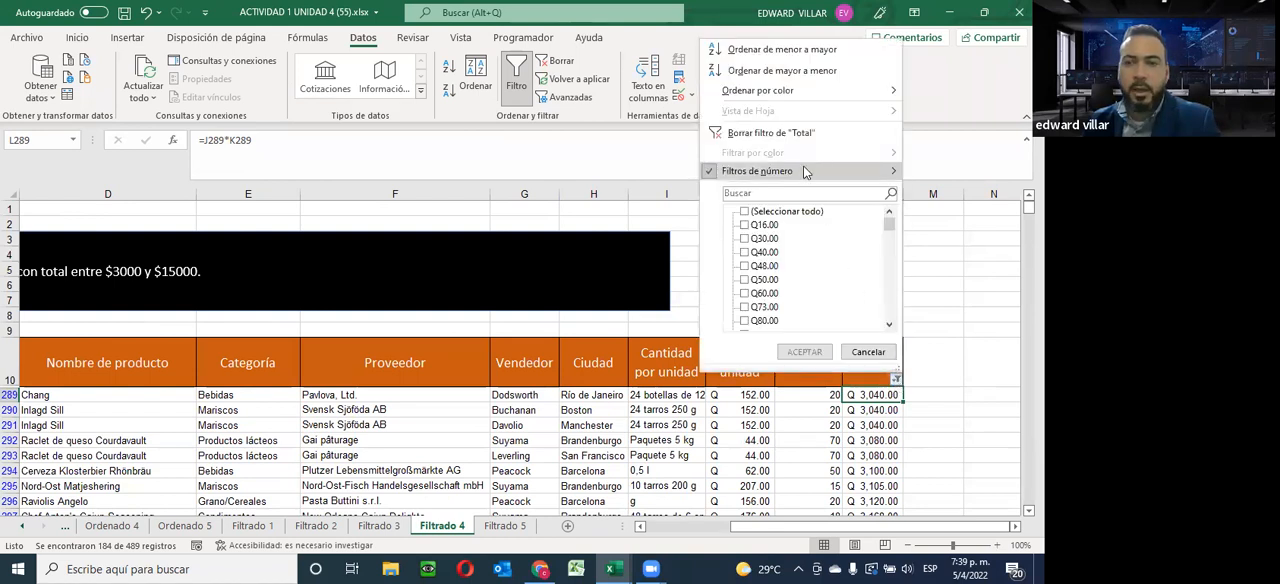
mouse_move(808, 171)
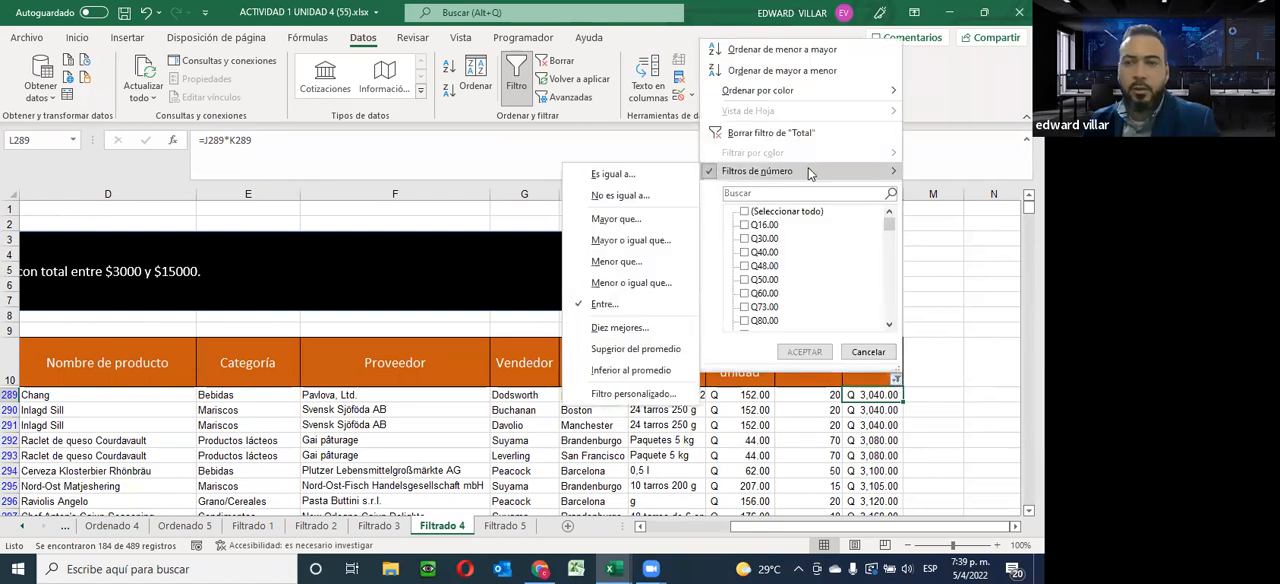
click(602, 303)
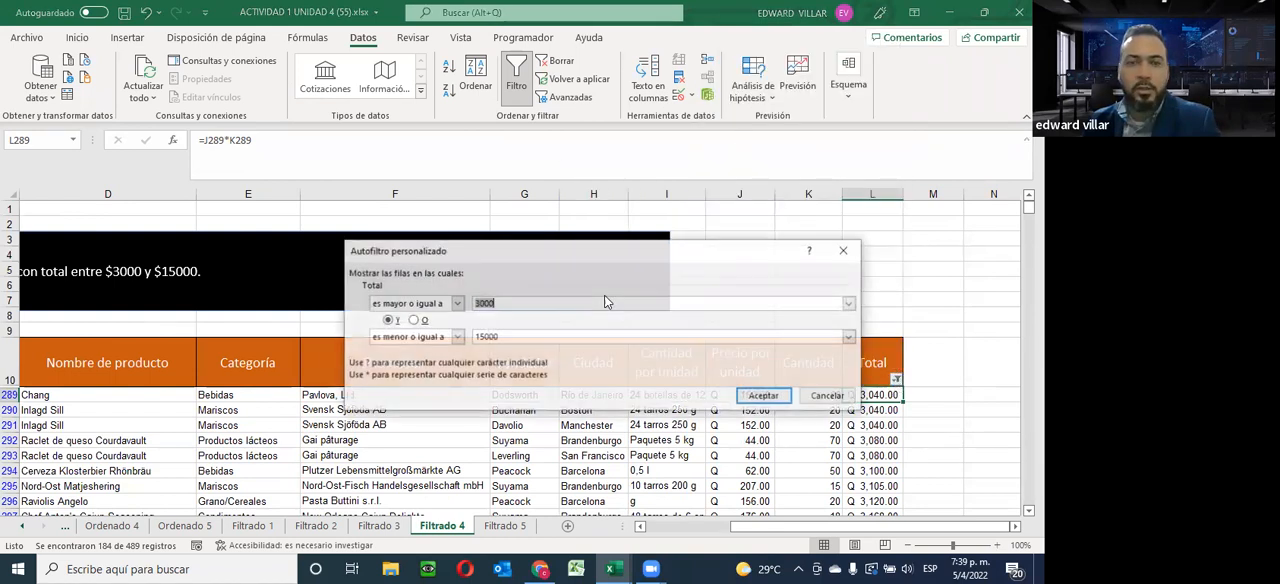
click(415, 321)
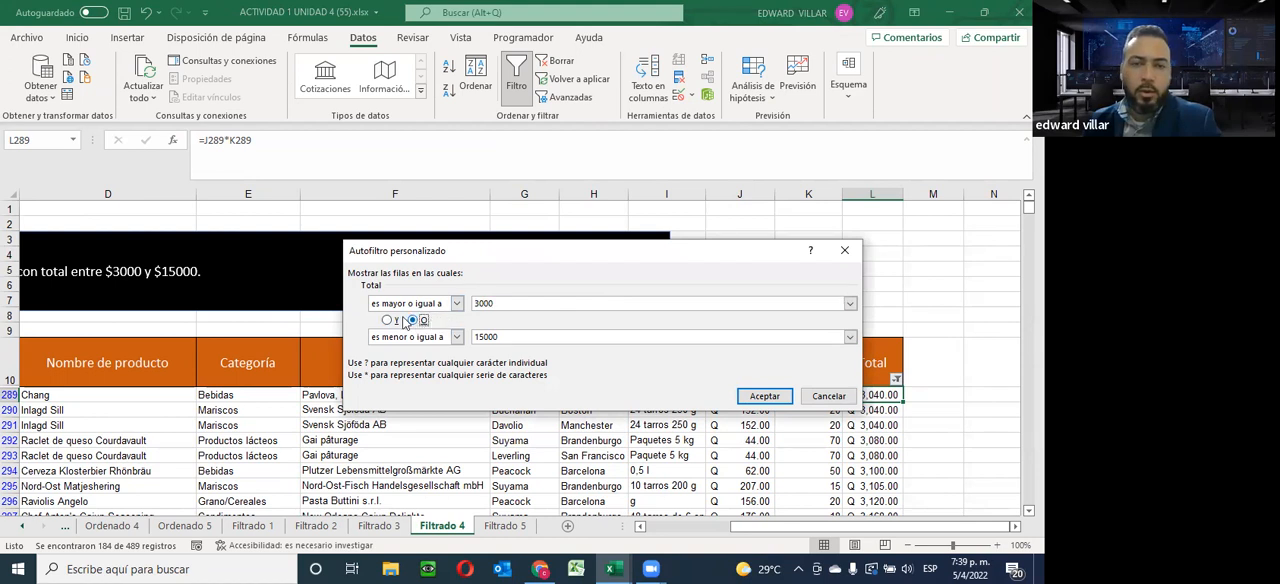
click(764, 396)
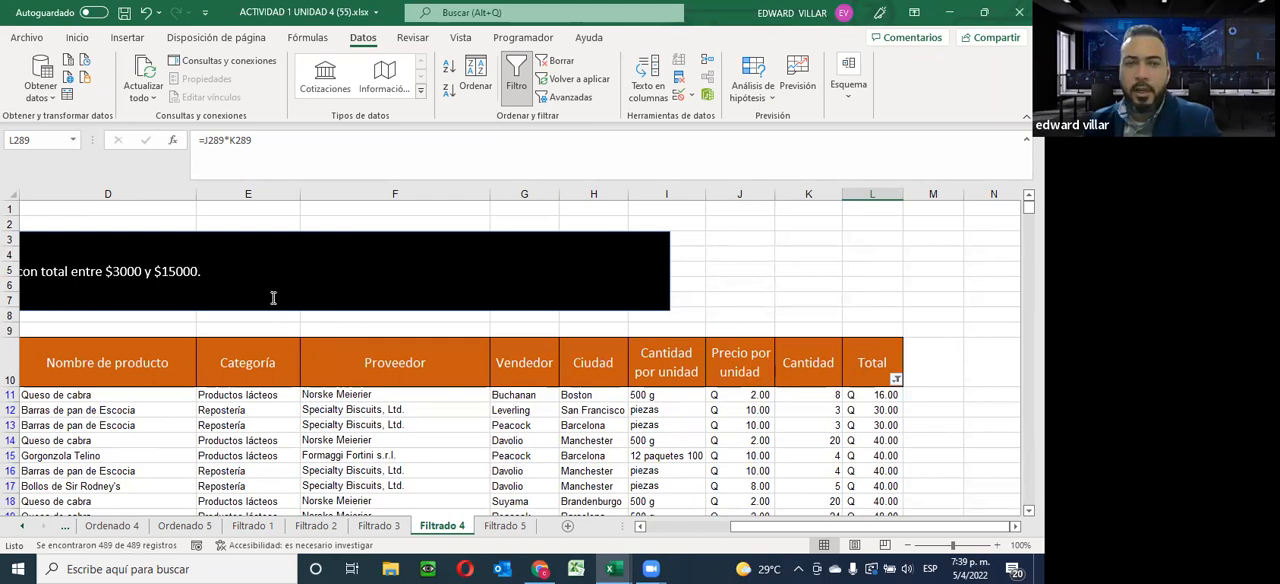
Review the records down to the last row, comparing their Total values with the 3000 and 15000 limits under the O condition
scroll(885, 410, down, 2)
scroll(885, 410, up, 2)
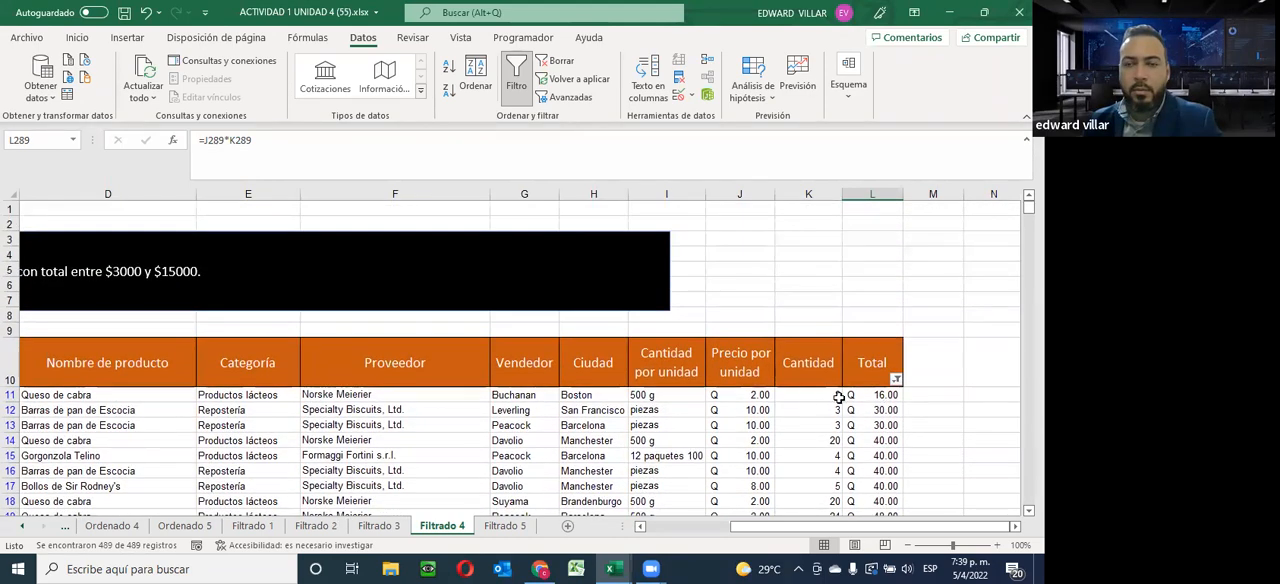
scroll(871, 395, down, 18)
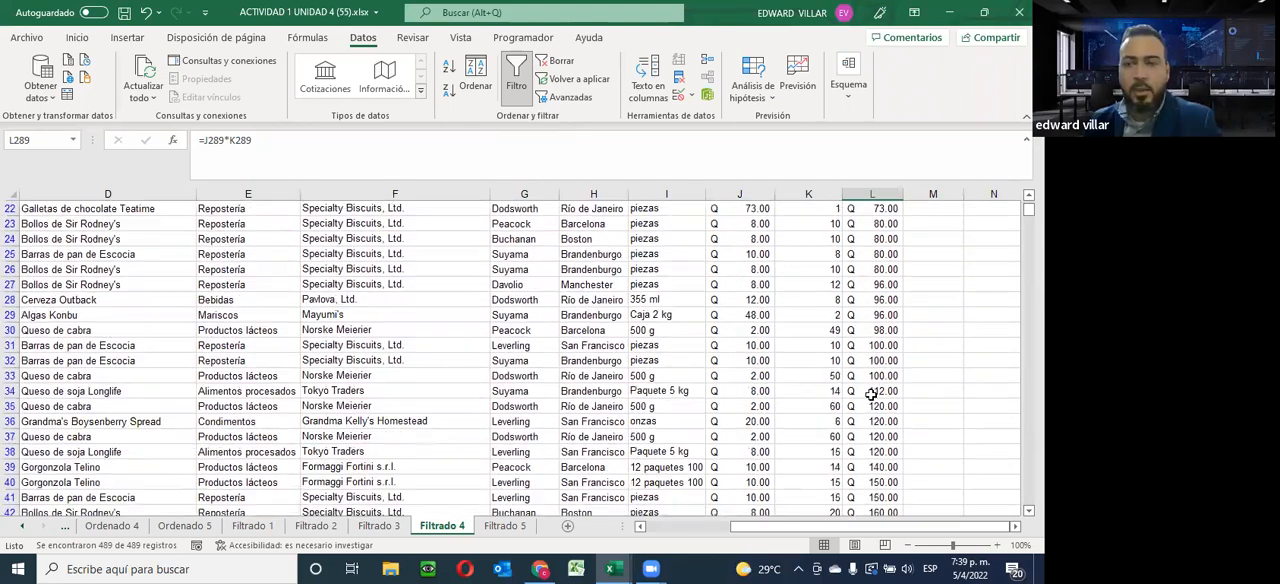
scroll(871, 395, down, 20)
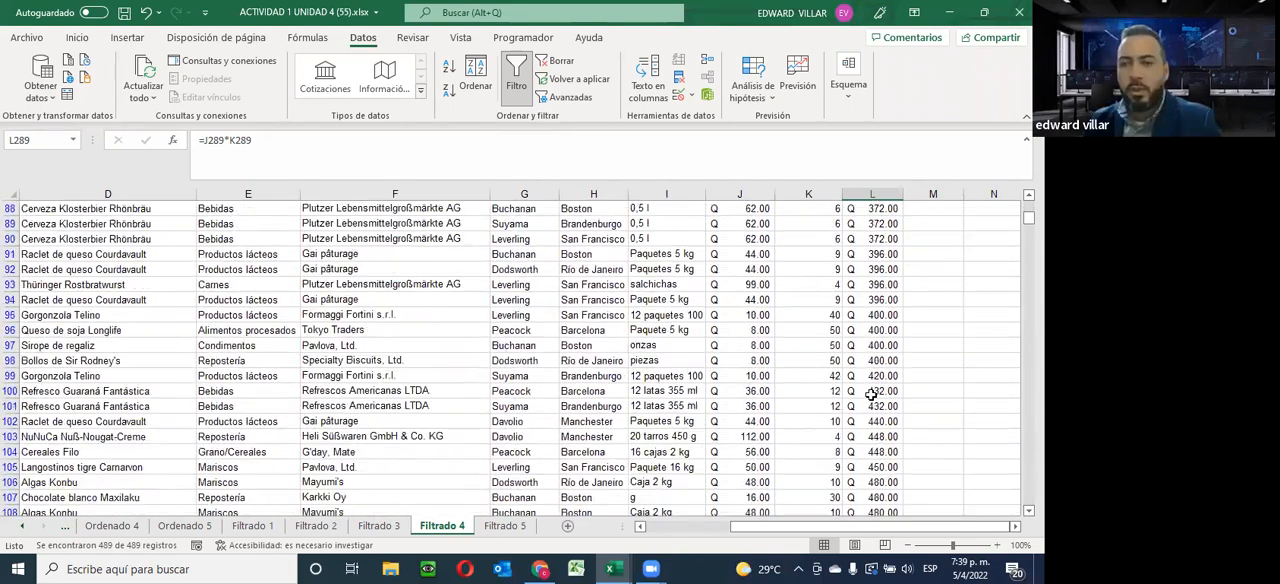
scroll(871, 395, down, 20)
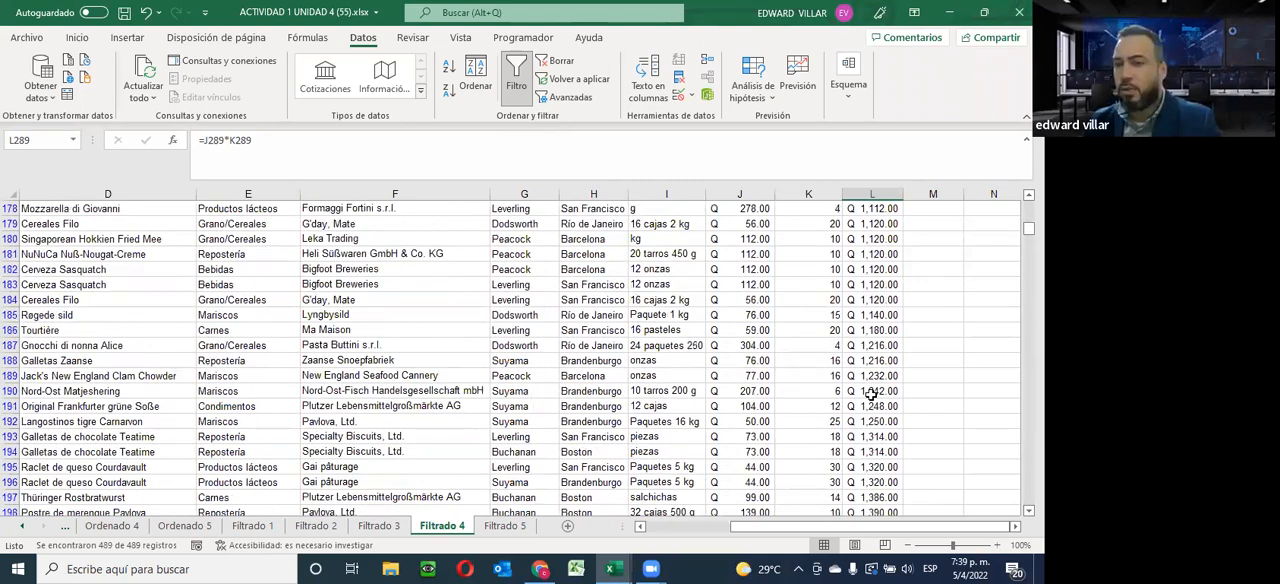
scroll(871, 395, down, 20)
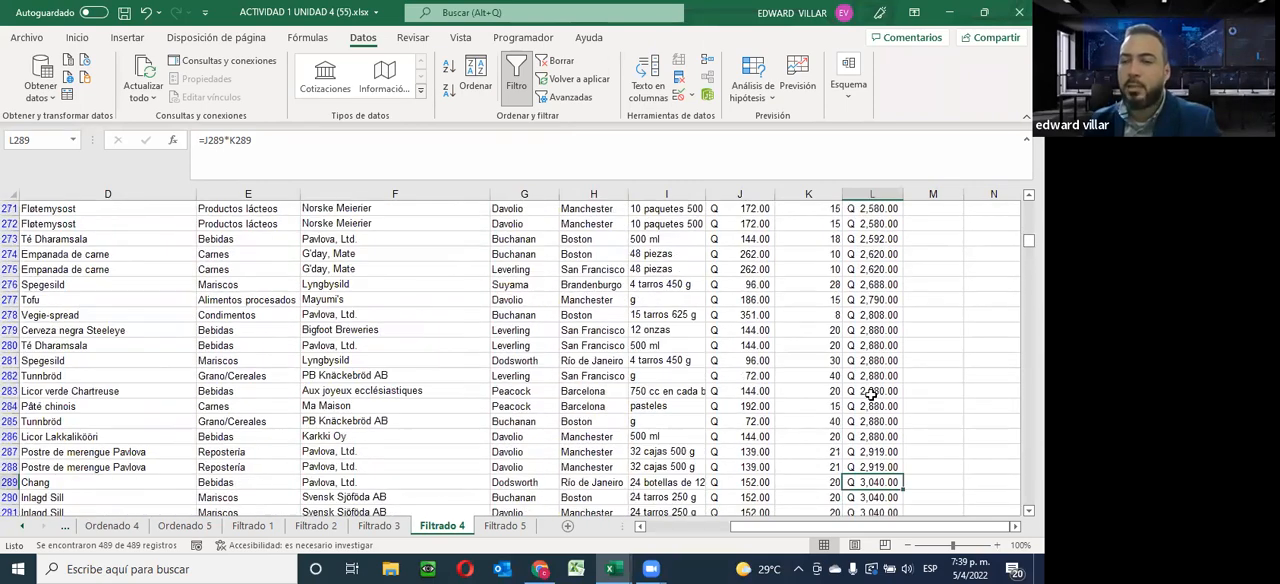
scroll(871, 395, down, 20)
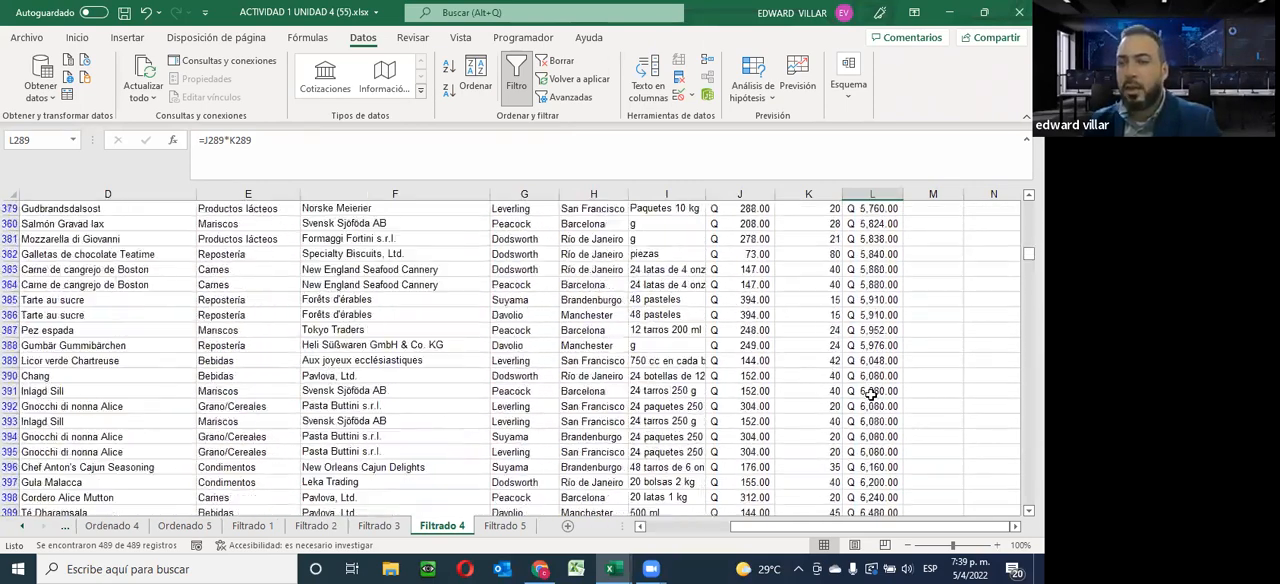
scroll(871, 395, down, 20)
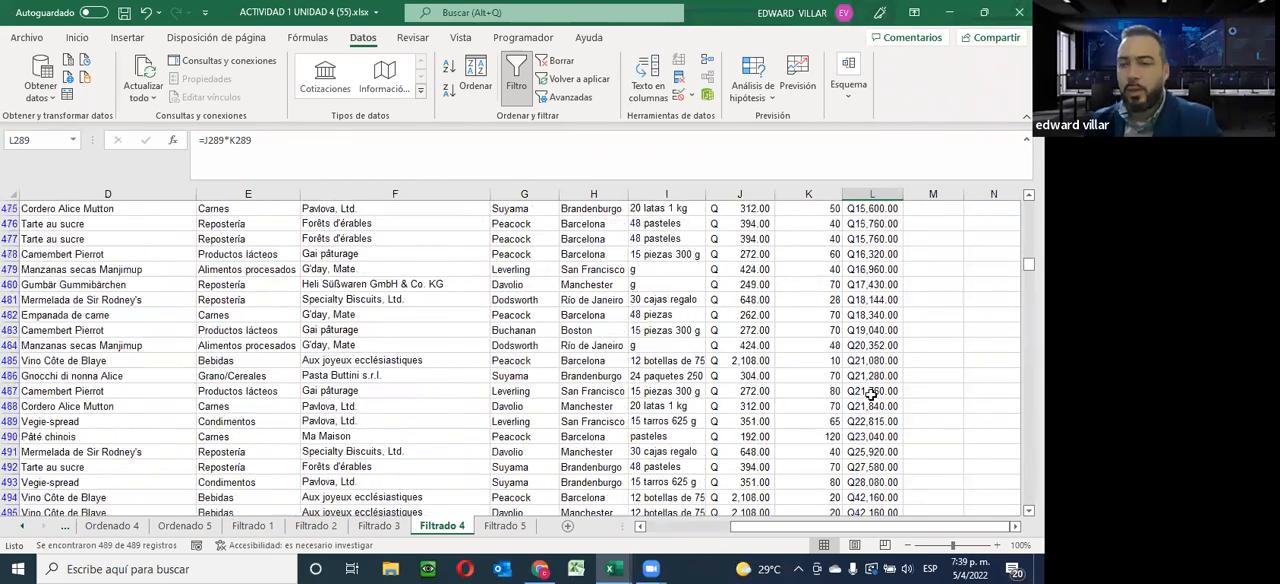
scroll(871, 395, up, 5)
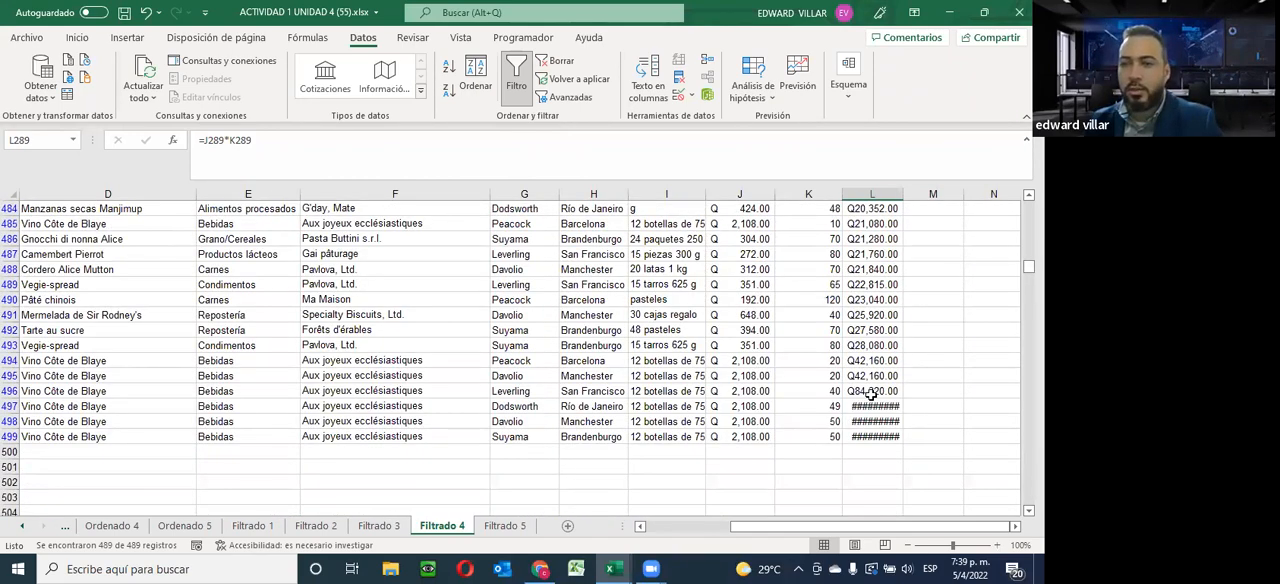
scroll(871, 395, up, 18)
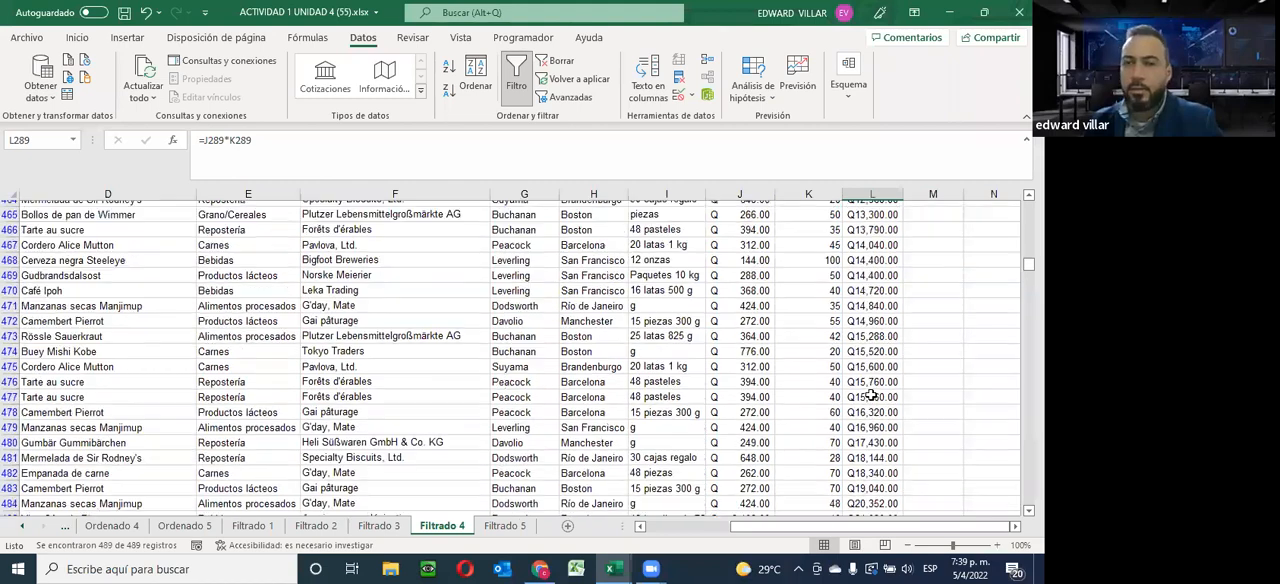
Reapply the Total between filter with Y joining the conditions, showing values from 3000 to 15000 inclusive
drag(1029, 260, 1029, 205)
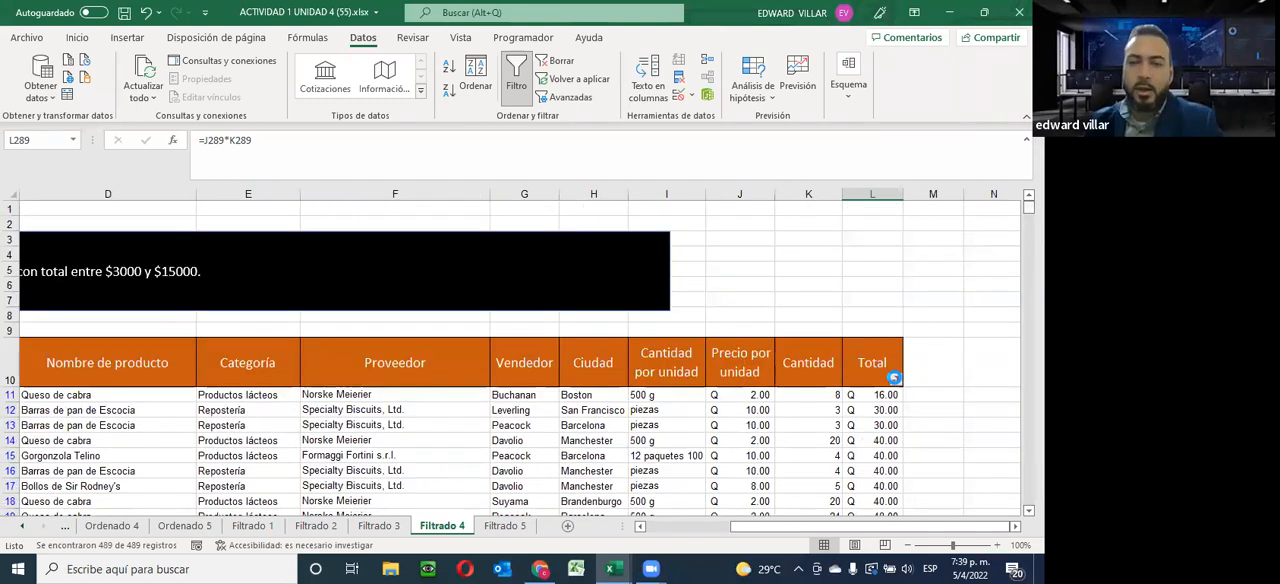
click(896, 381)
mouse_move(777, 172)
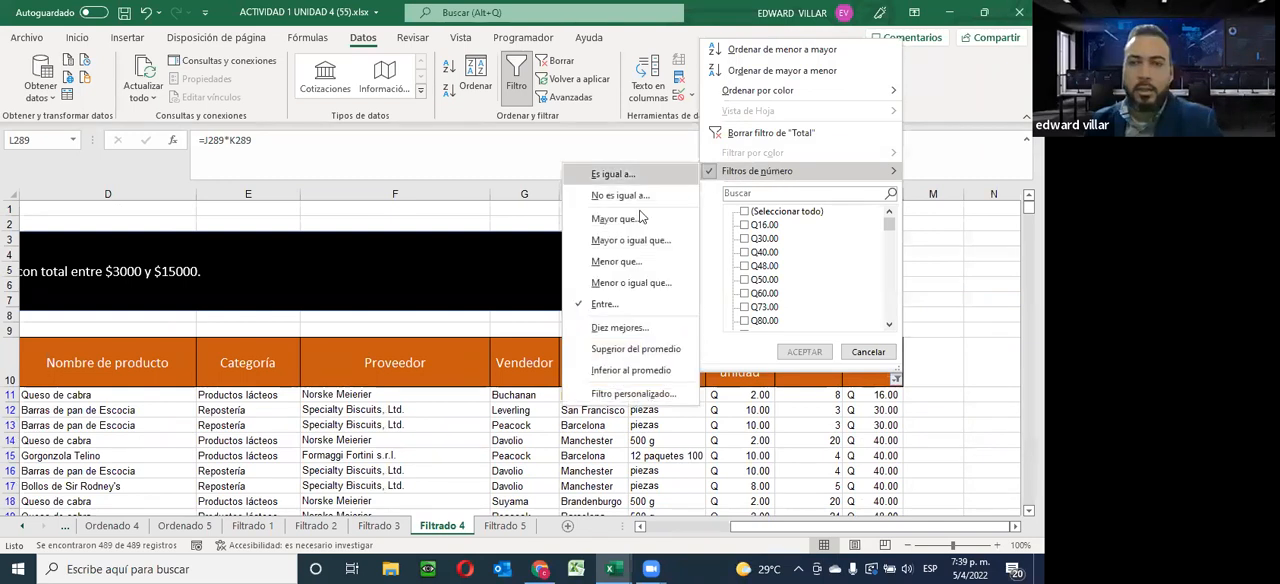
click(604, 303)
click(386, 320)
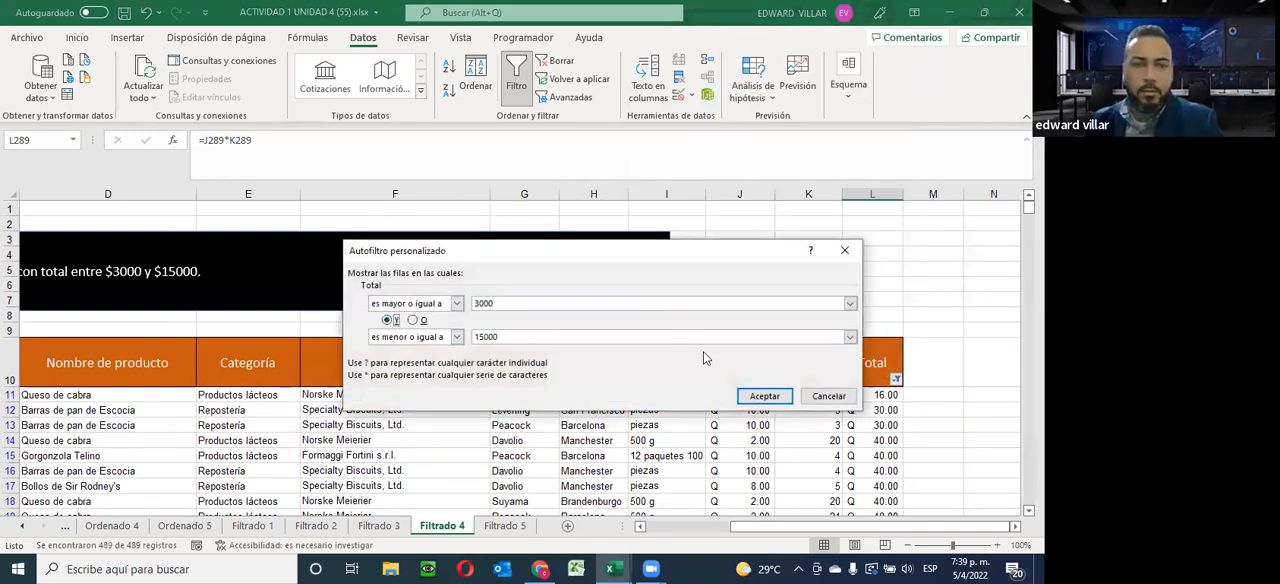
click(764, 396)
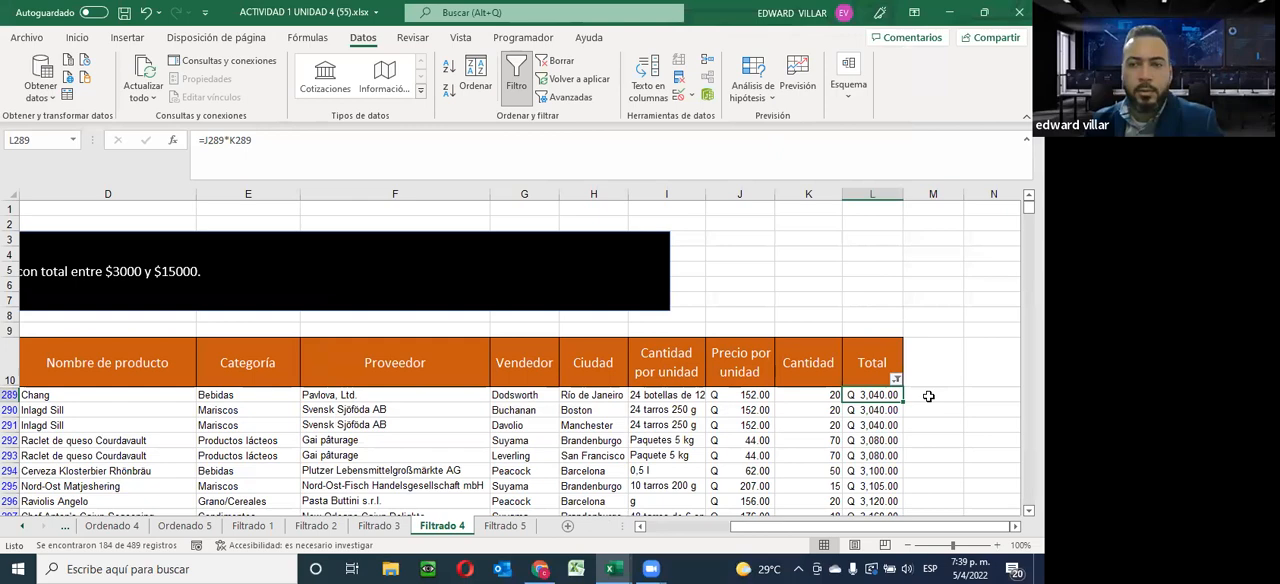
scroll(719, 407, down, 1)
On the Filtrado 5 sheet, sort the records by Fecha Venta from oldest to newest, expanding the selection to the adjacent data
click(505, 525)
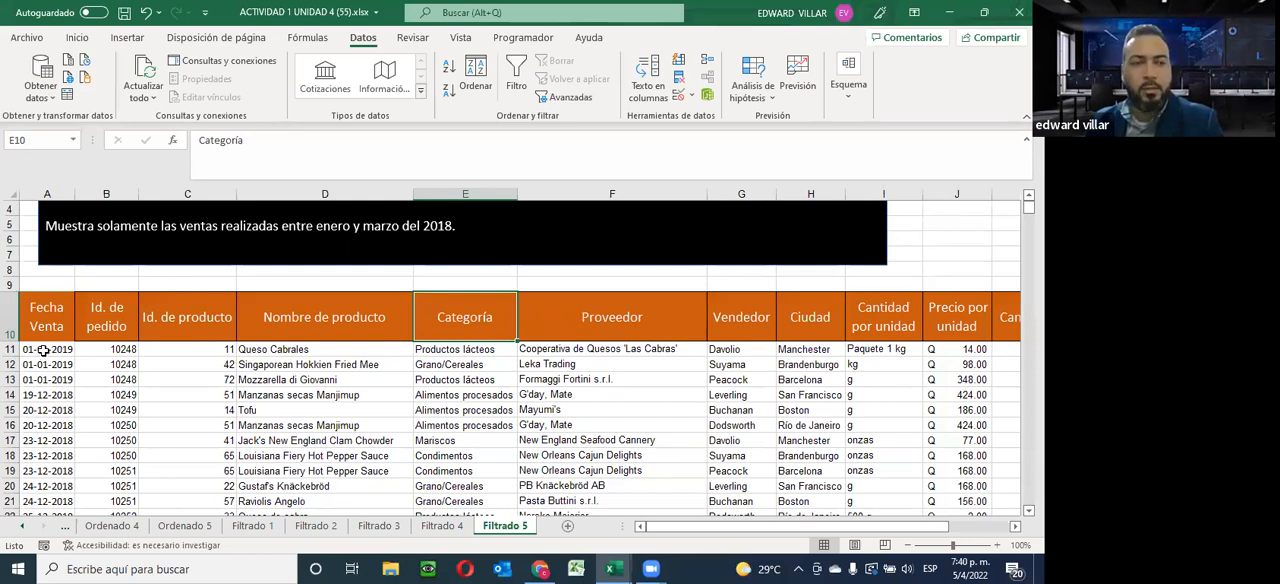
drag(43, 349, 27, 414)
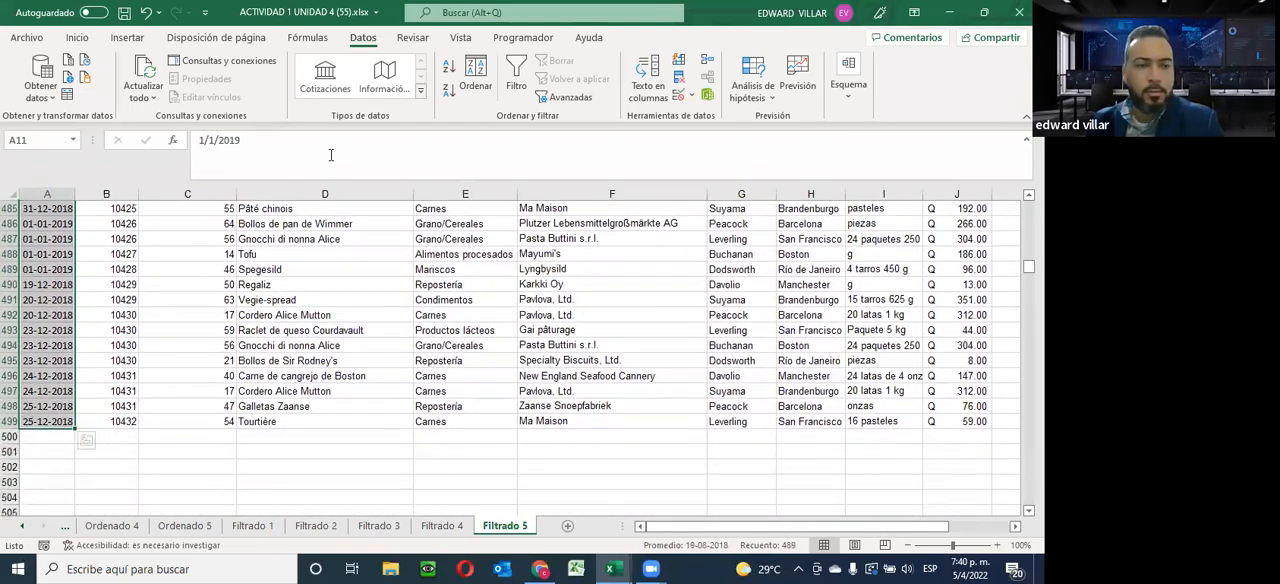
click(450, 67)
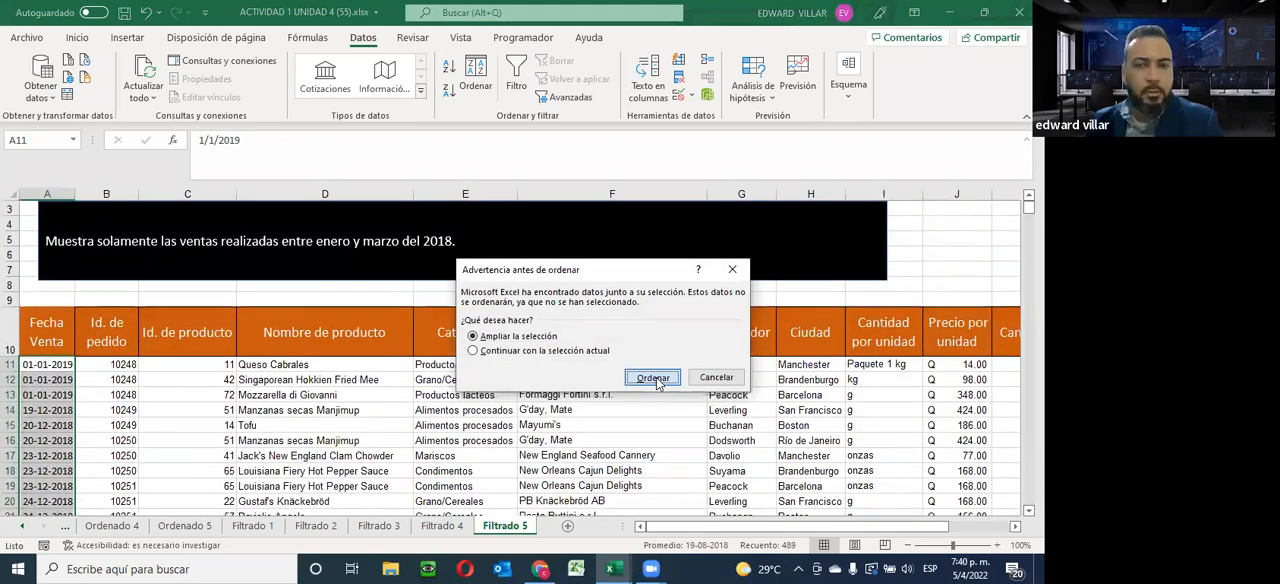
click(655, 375)
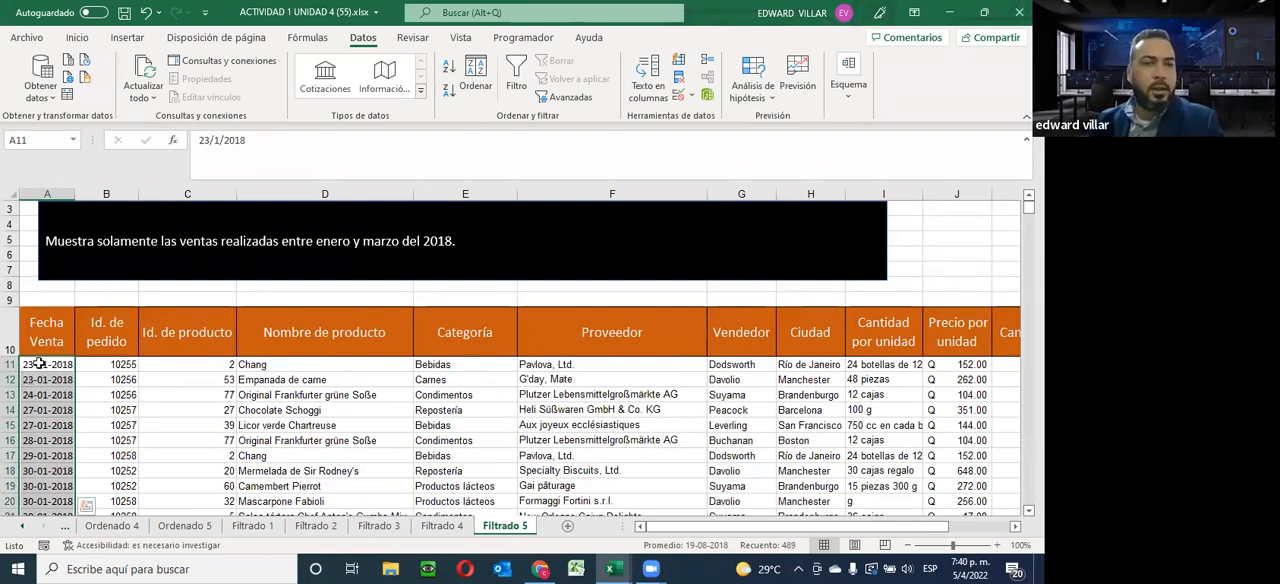
Turn on filtering for the Fecha Venta column, selecting it from its header down to the last record
click(40, 328)
drag(40, 322, 48, 476)
click(516, 72)
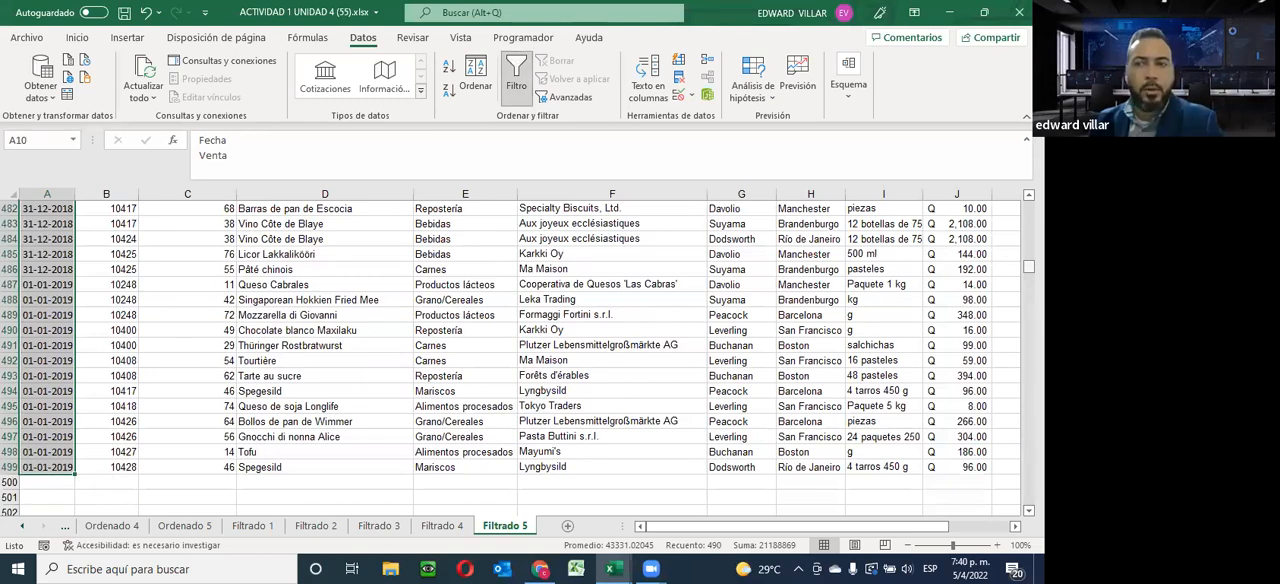
Open a between date filter for Fecha Venta and move its dialog clear of the instruction text
scroll(299, 256, up, 20)
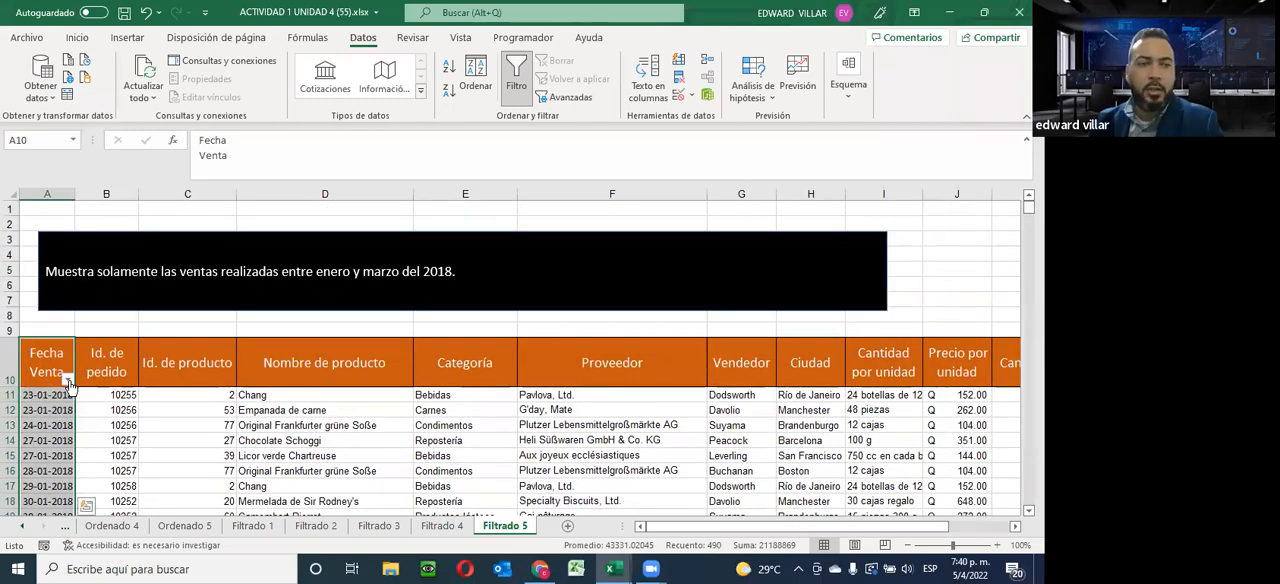
click(67, 380)
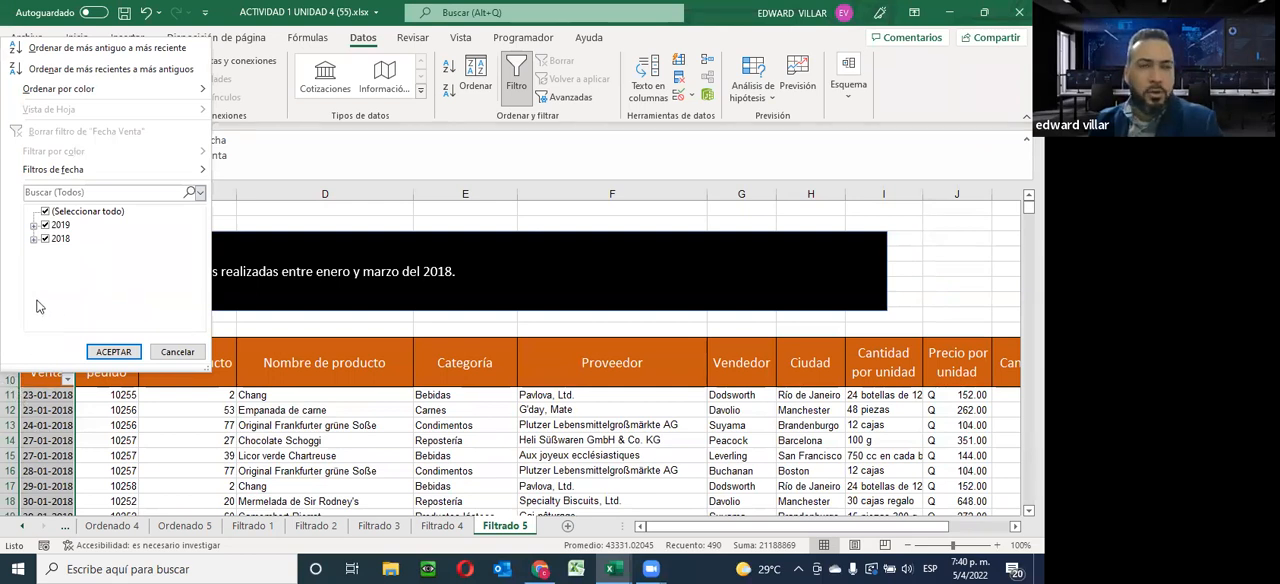
mouse_move(27, 169)
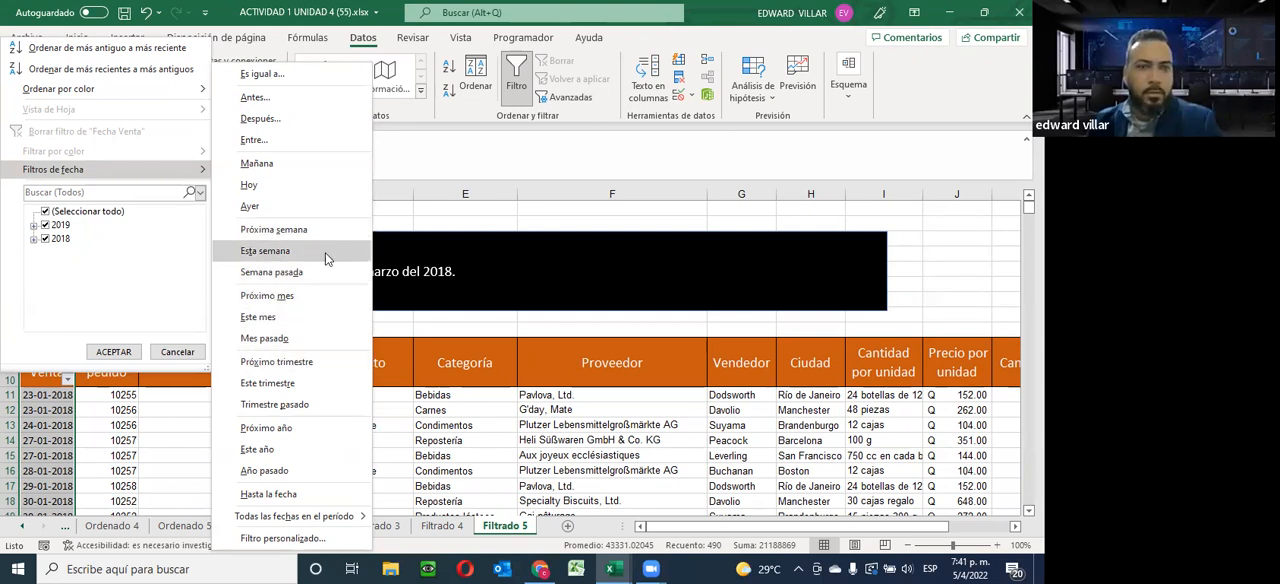
click(250, 141)
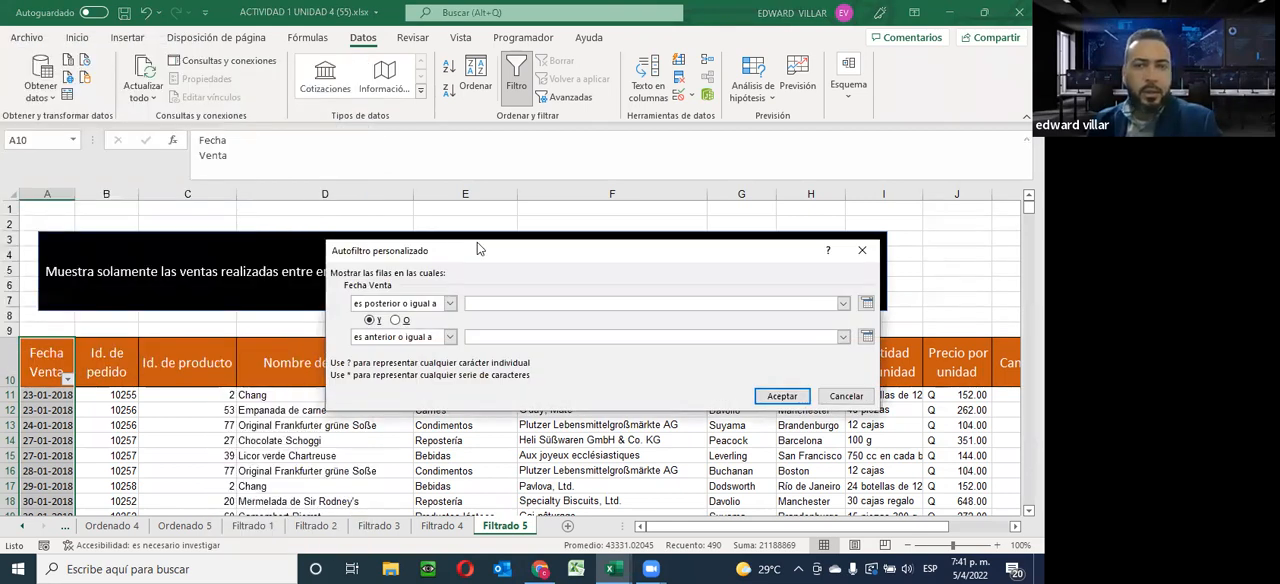
drag(478, 258, 492, 388)
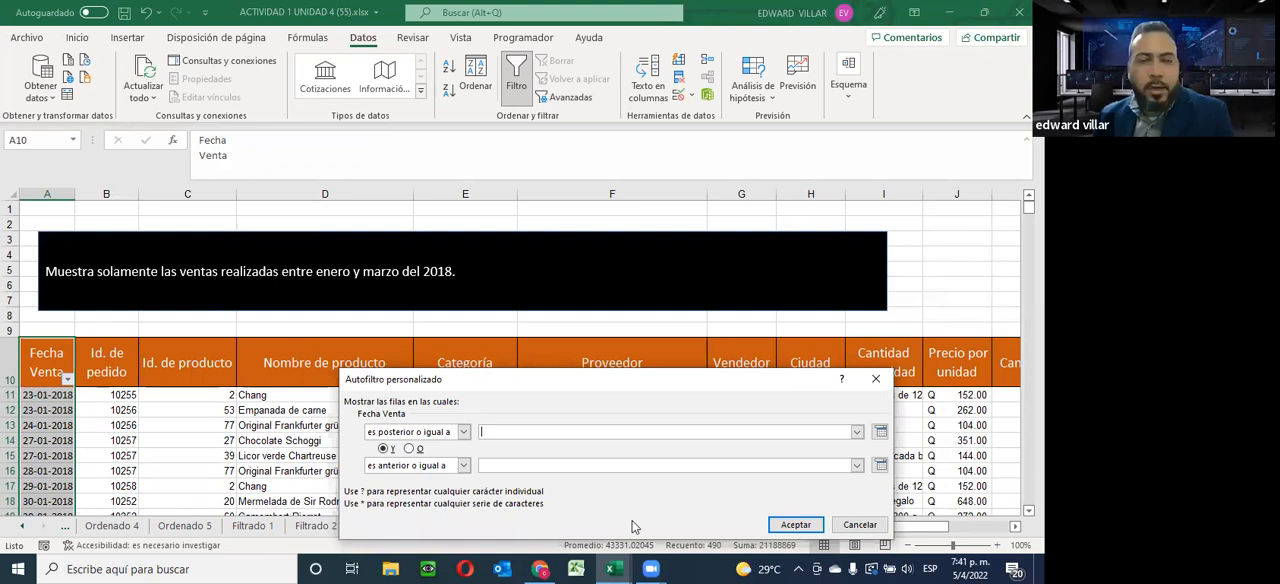
Set the filter's start date, es posterior o igual a, to 1/1/2018
click(880, 432)
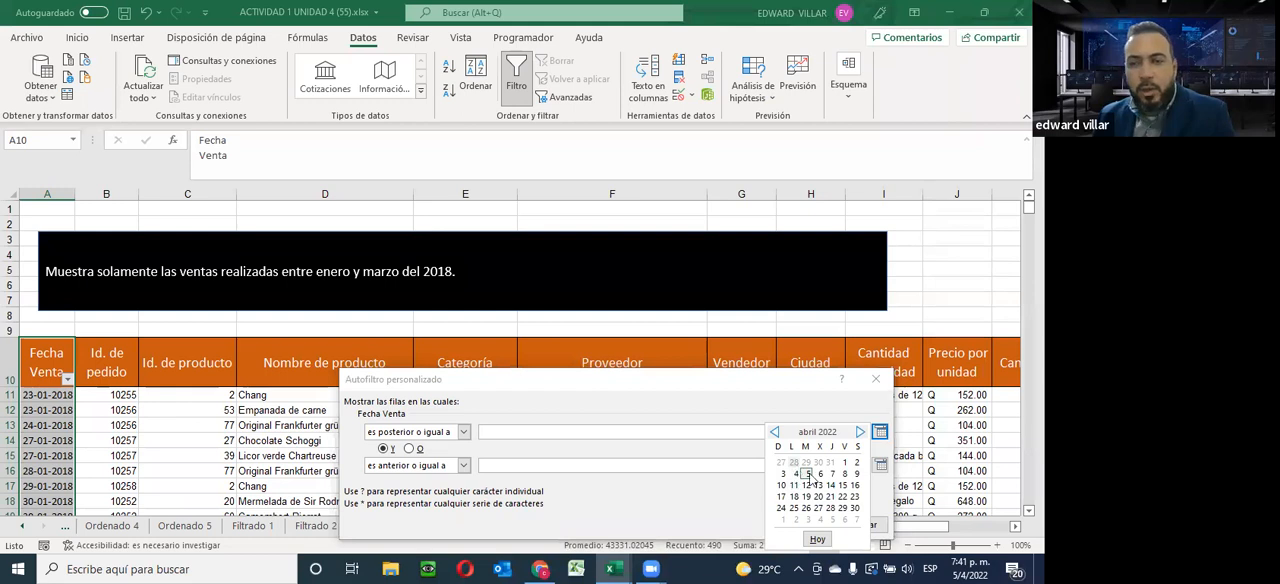
click(775, 432)
click(775, 432)
click(775, 432)
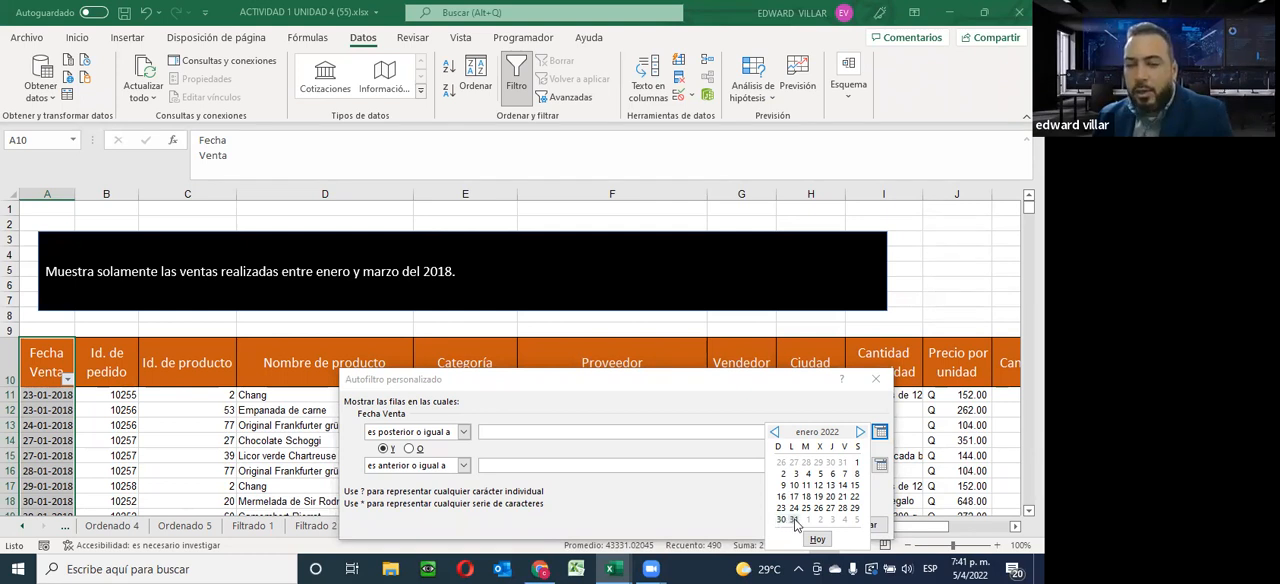
click(857, 464)
click(559, 429)
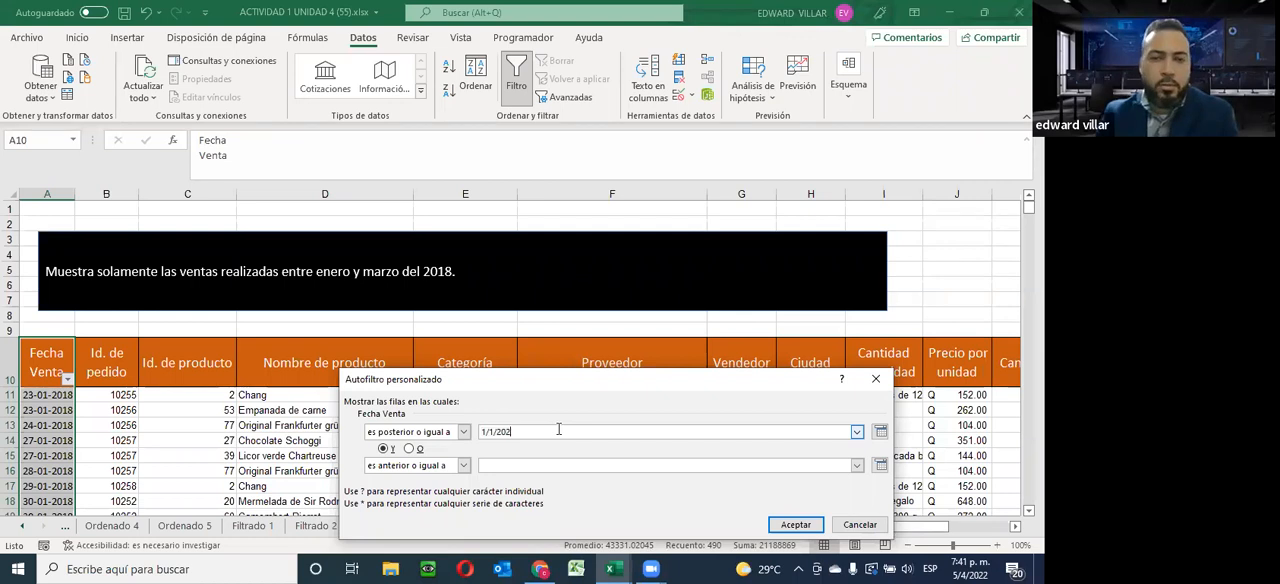
text(18)
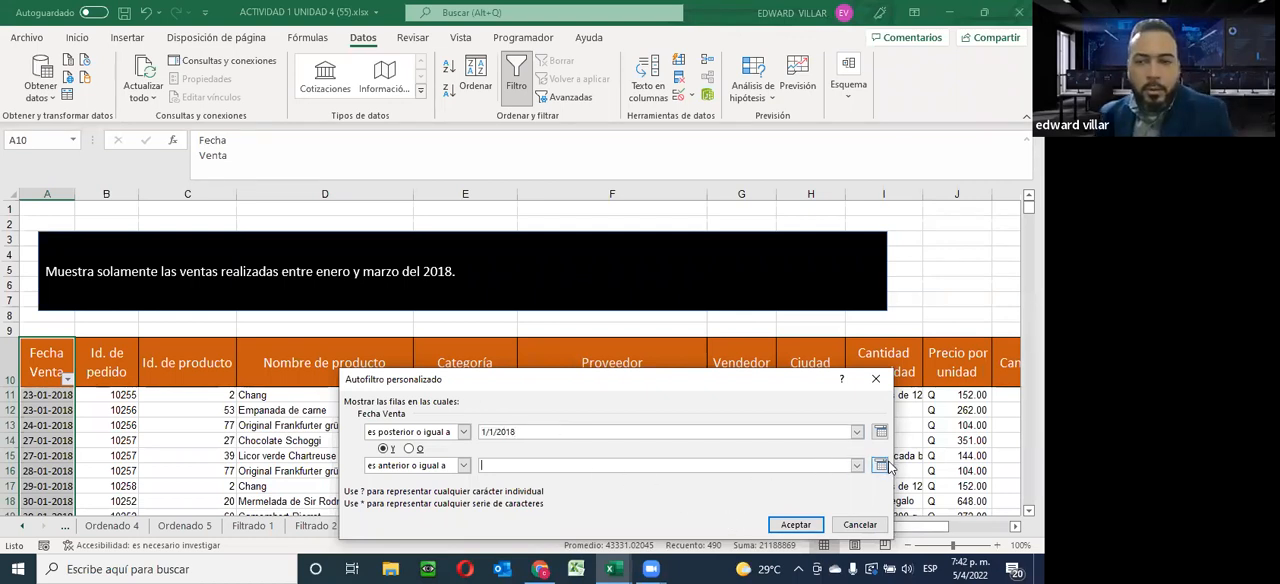
Set the filter's end date, es anterior o igual a, to 31/3/2018 and apply the Fecha Venta filter
click(880, 465)
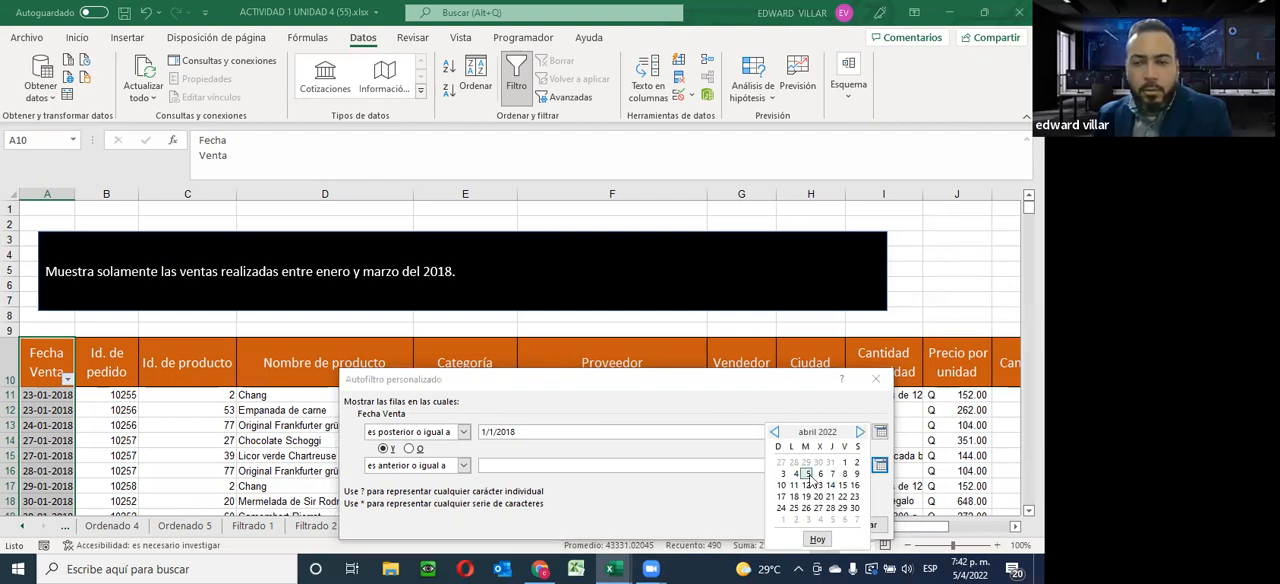
click(853, 509)
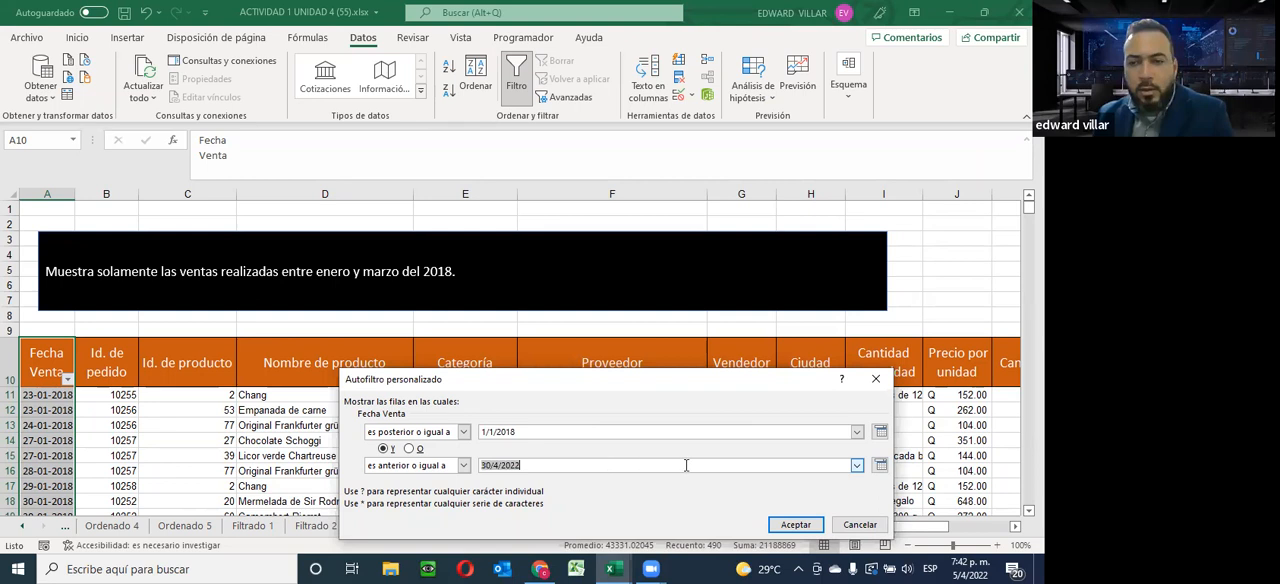
click(880, 465)
click(775, 434)
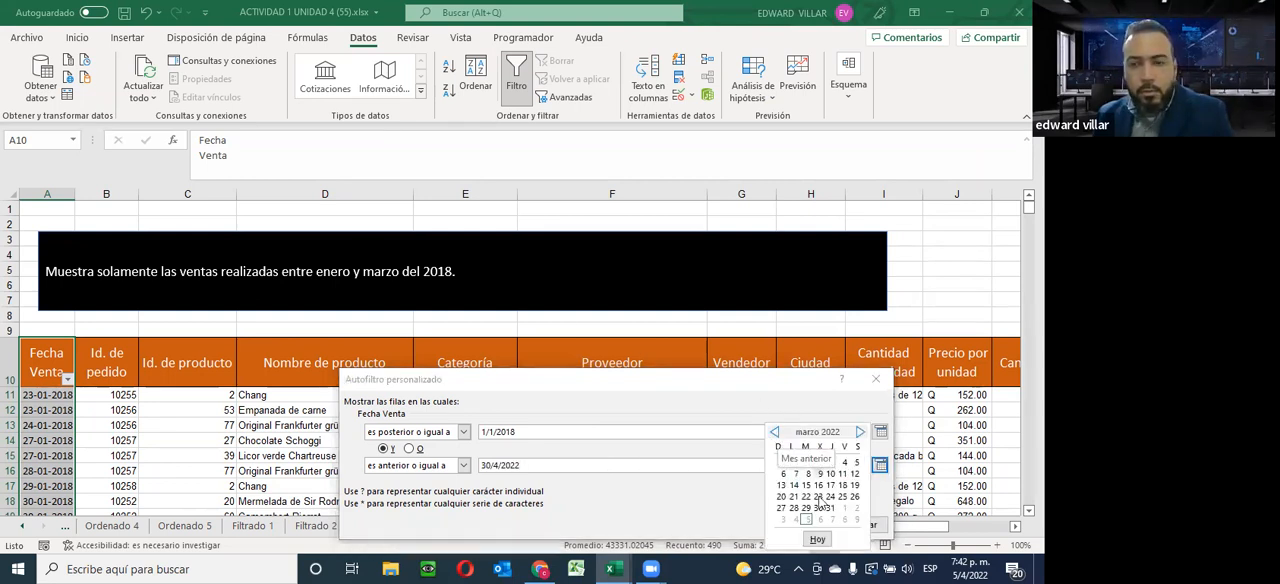
click(830, 508)
click(601, 462)
key(BackSpace)
key(BackSpace)
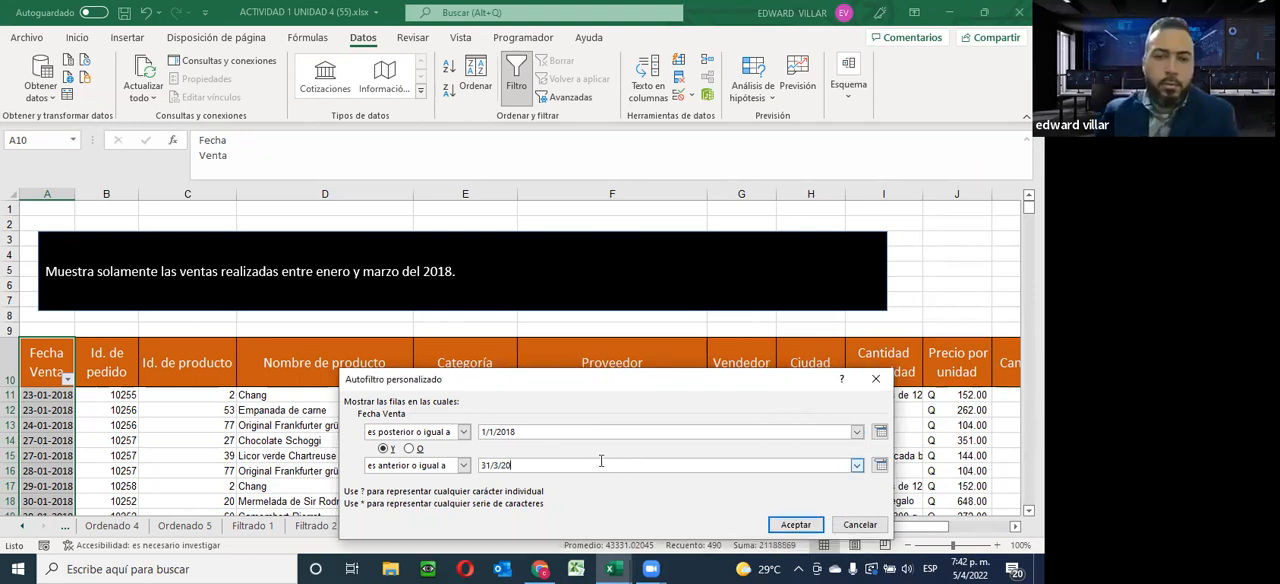
text(18)
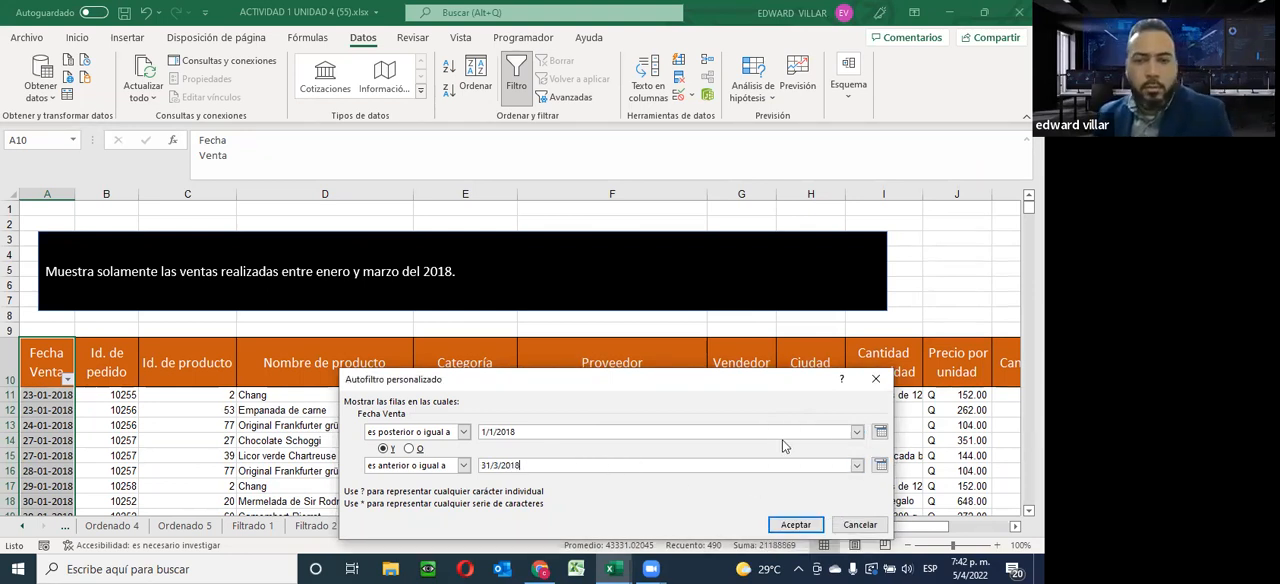
click(796, 525)
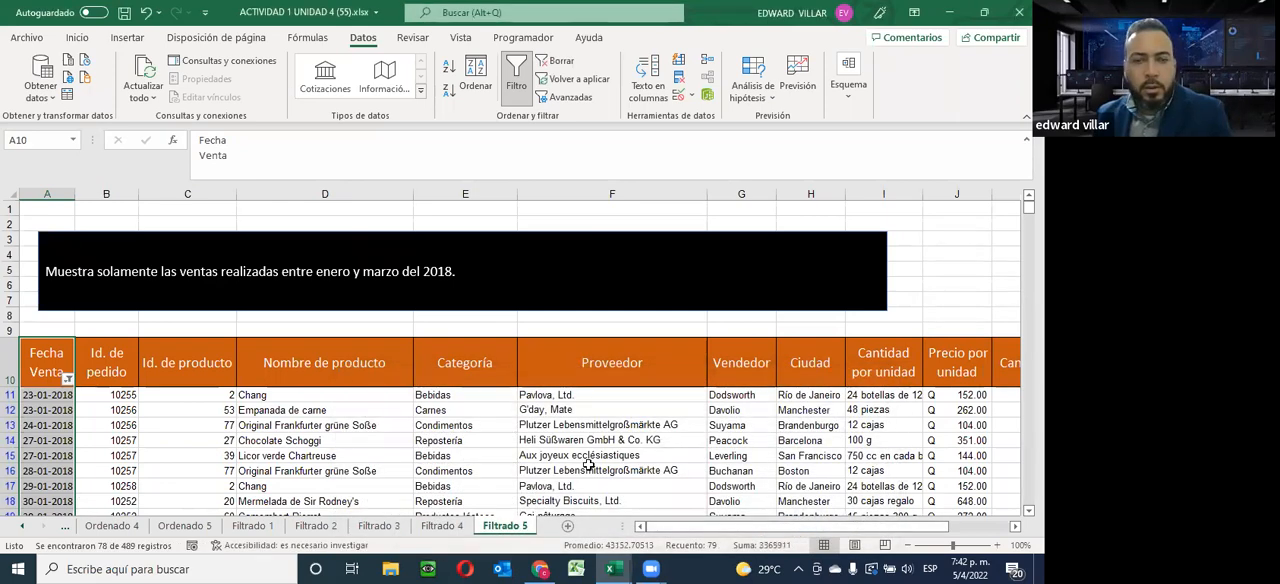
Review the filtered Fecha Venta dates on Filtrado 5 down to the last record, and revisit the Filtrado 4 and Filtrado 3 sheets
scroll(31, 397, down, 3)
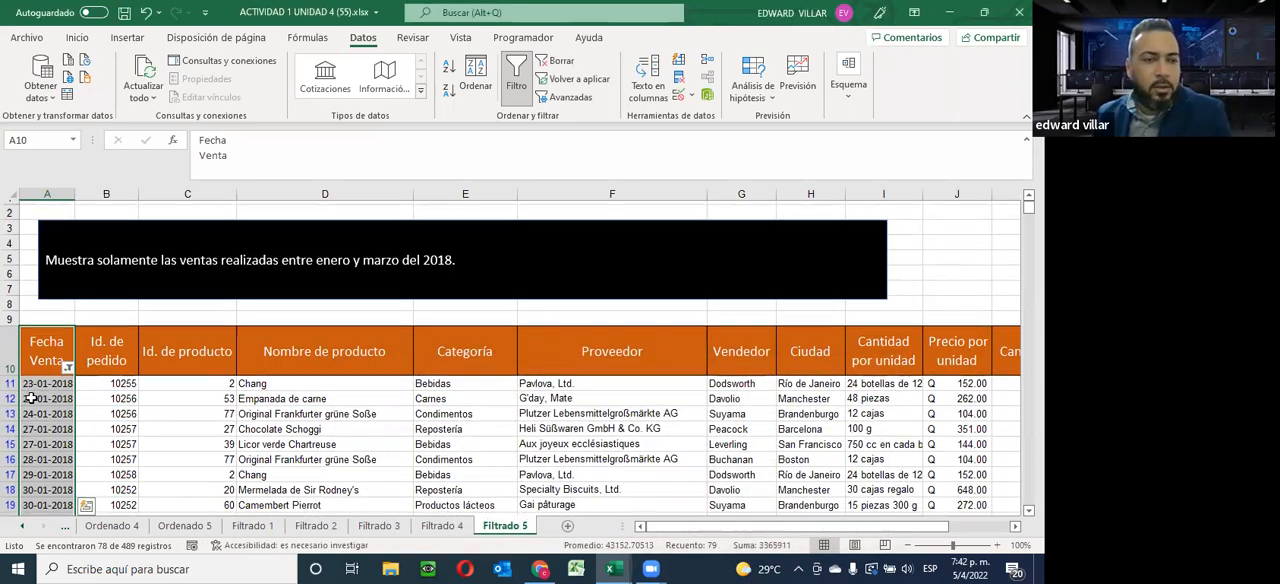
scroll(31, 397, down, 2)
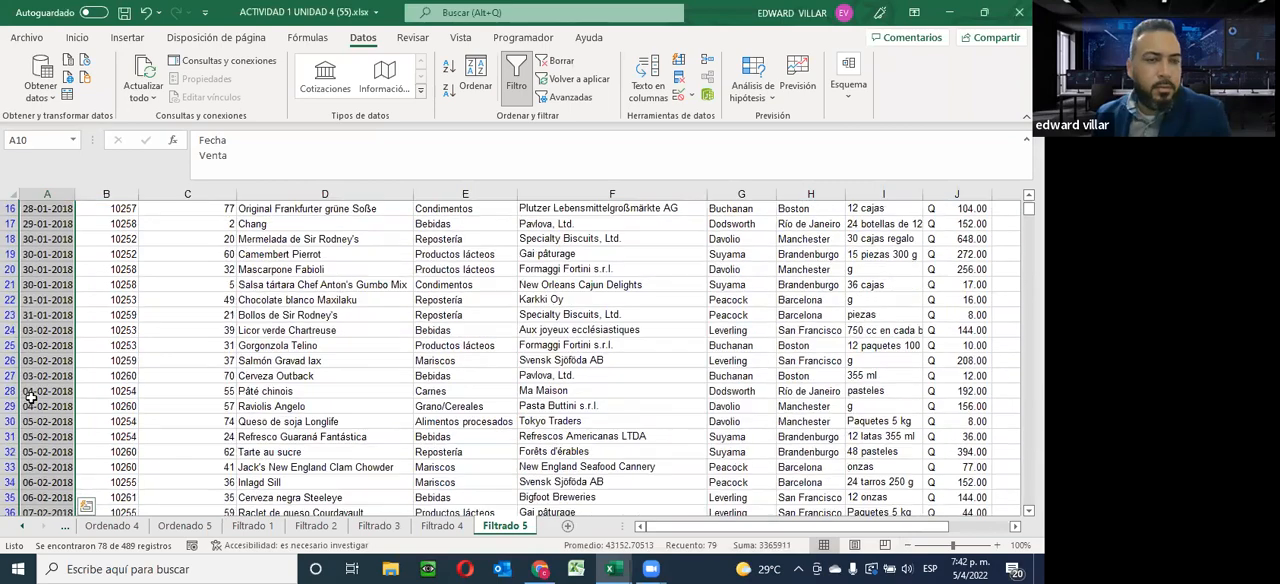
scroll(75, 352, down, 9)
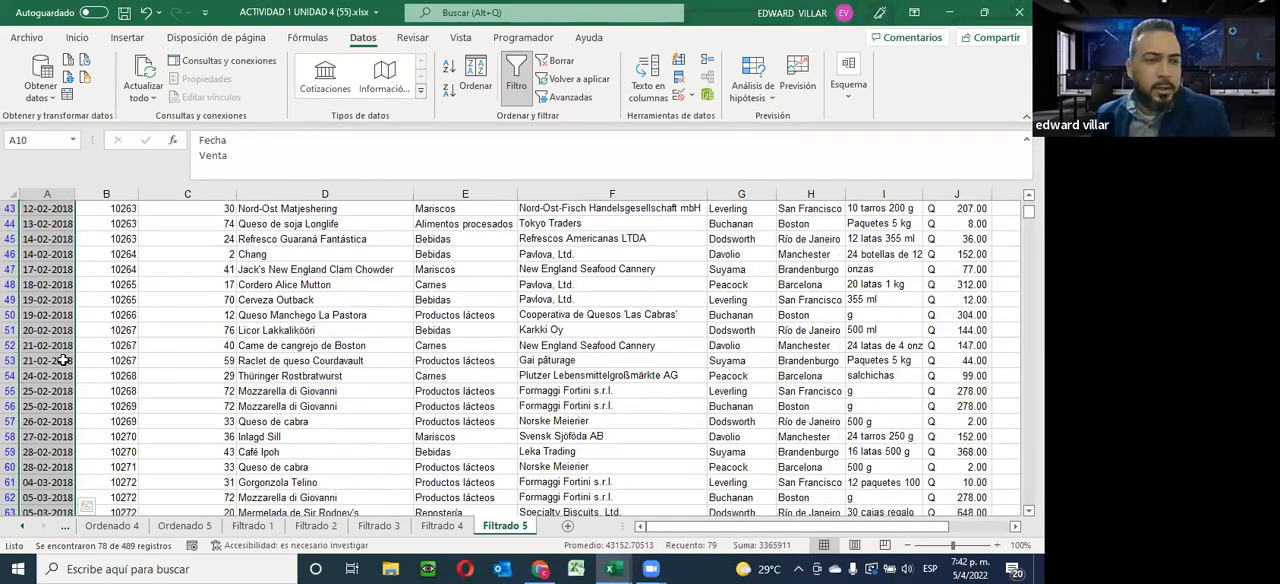
scroll(62, 360, down, 10)
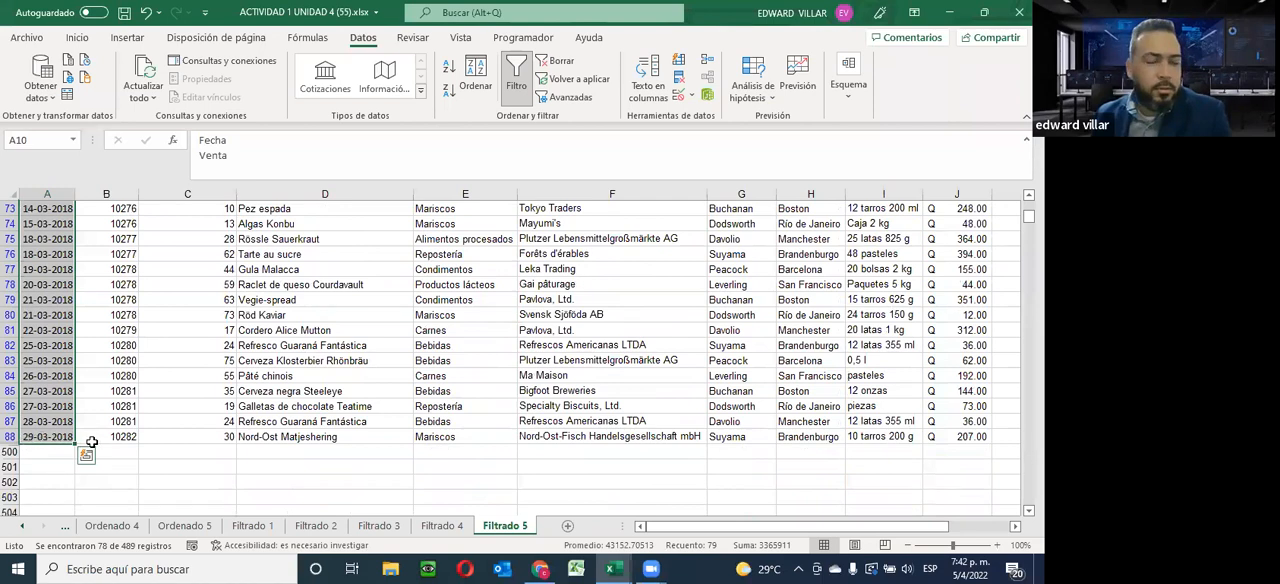
click(40, 436)
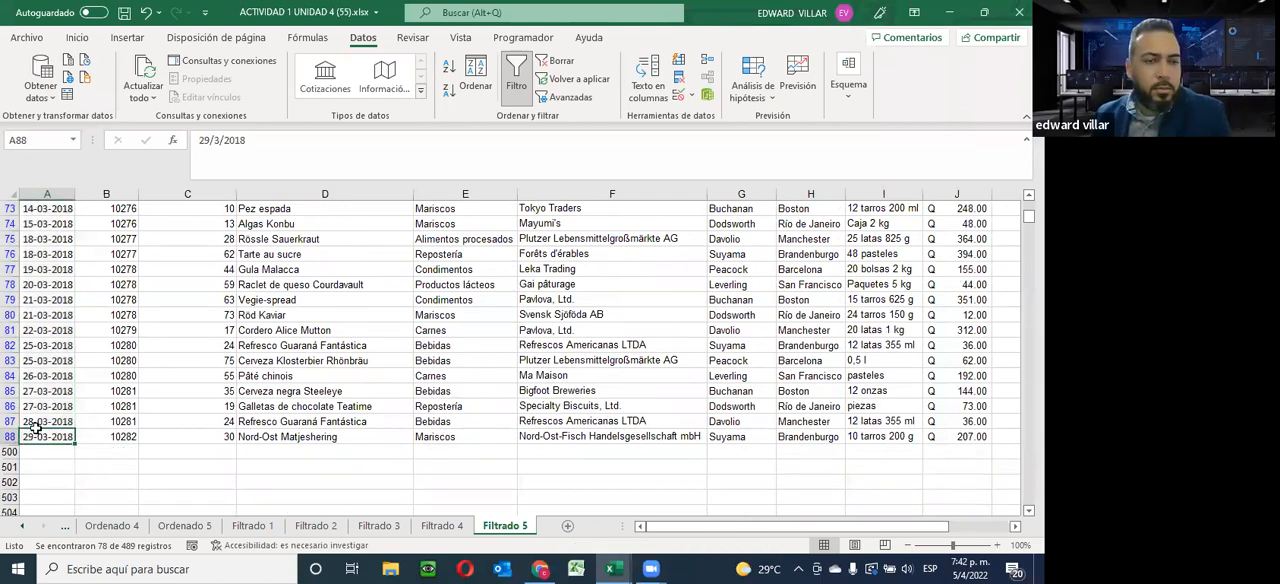
click(40, 407)
scroll(105, 443, up, 14)
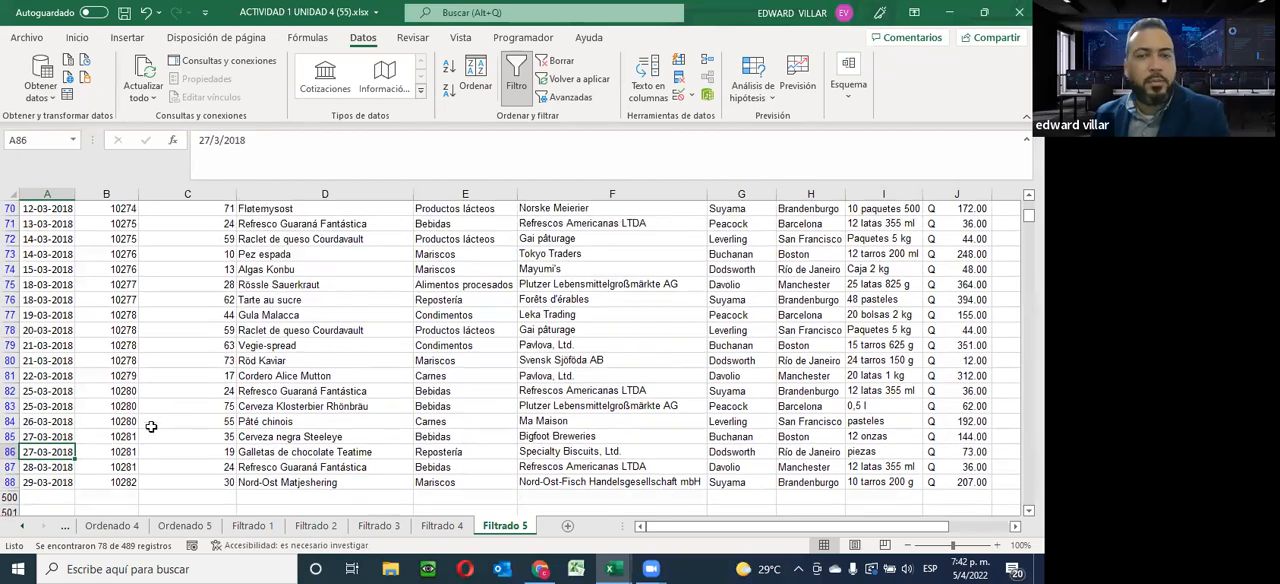
scroll(154, 431, up, 10)
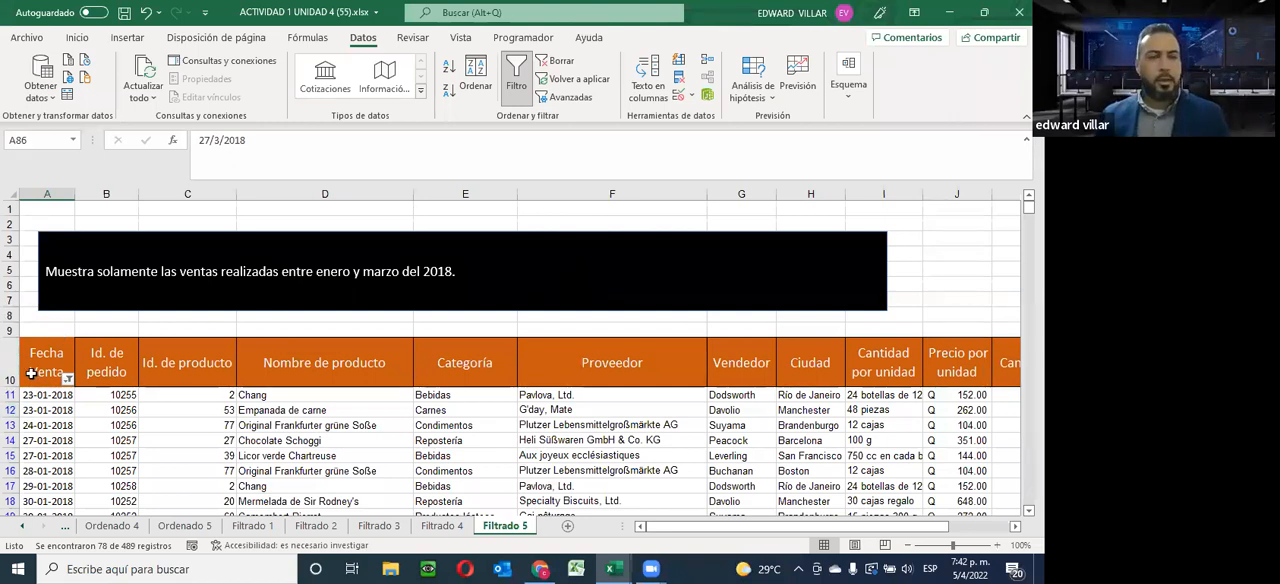
click(47, 346)
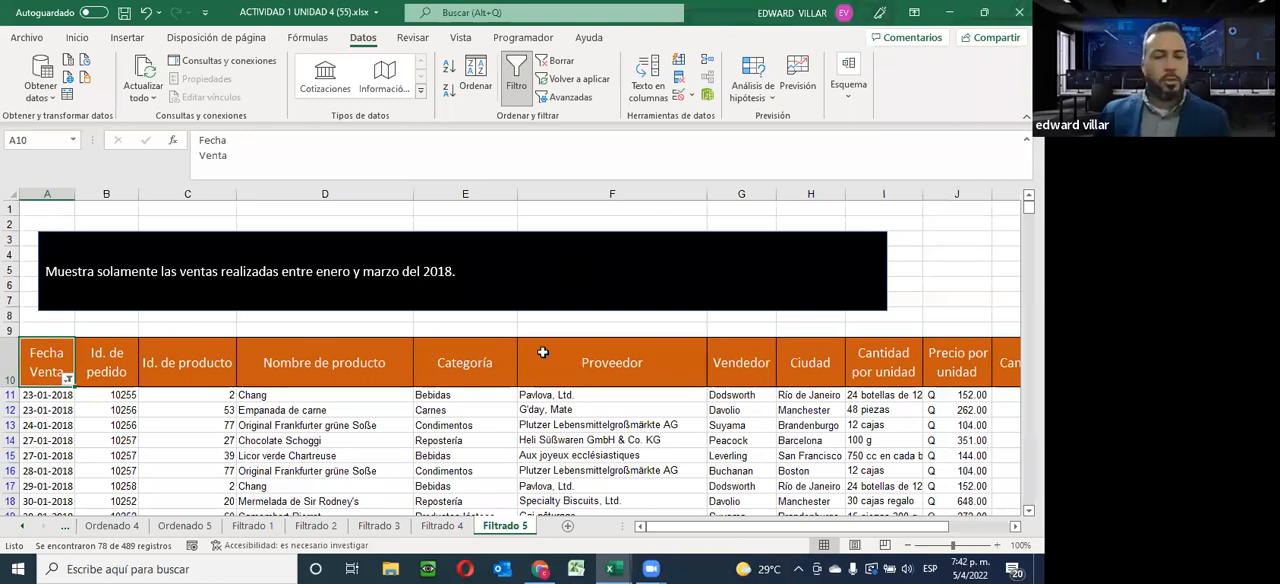
click(442, 526)
click(378, 526)
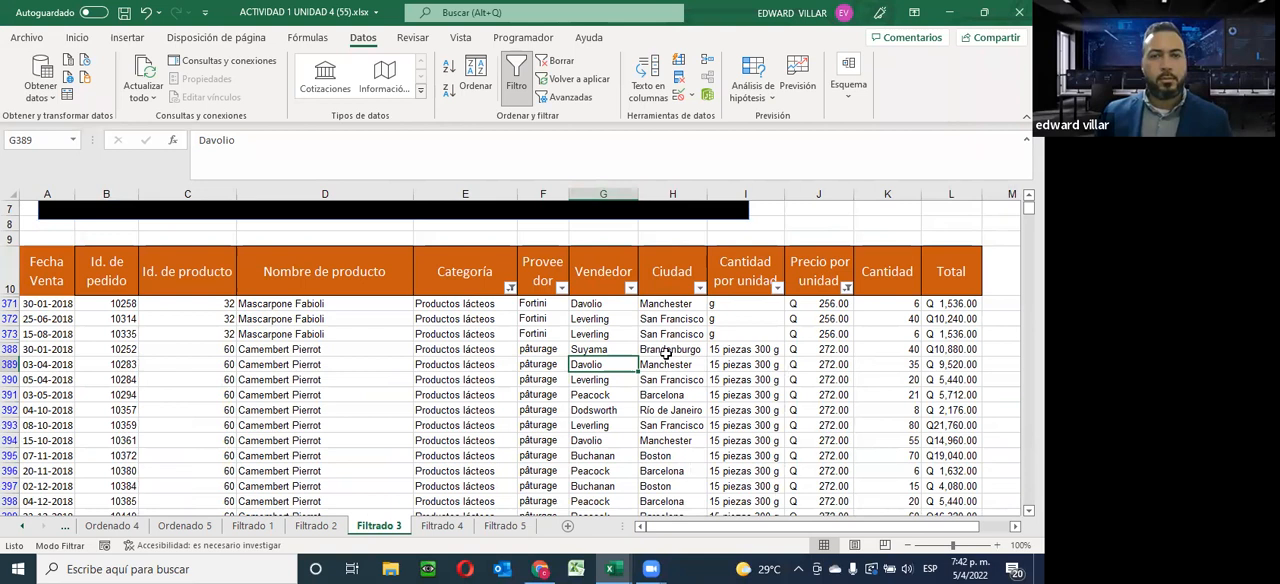
Switch to the course page in Chrome and open Unidad 5's Instrucción, Guia and Foro links in separate new browser tabs
click(540, 568)
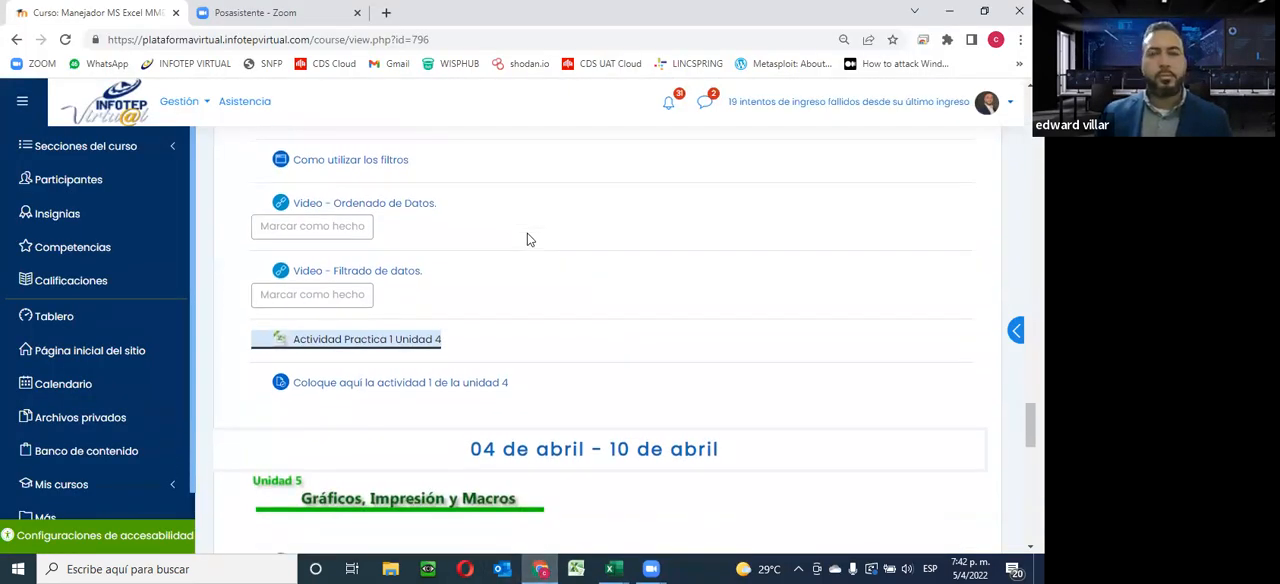
scroll(530, 240, down, 3)
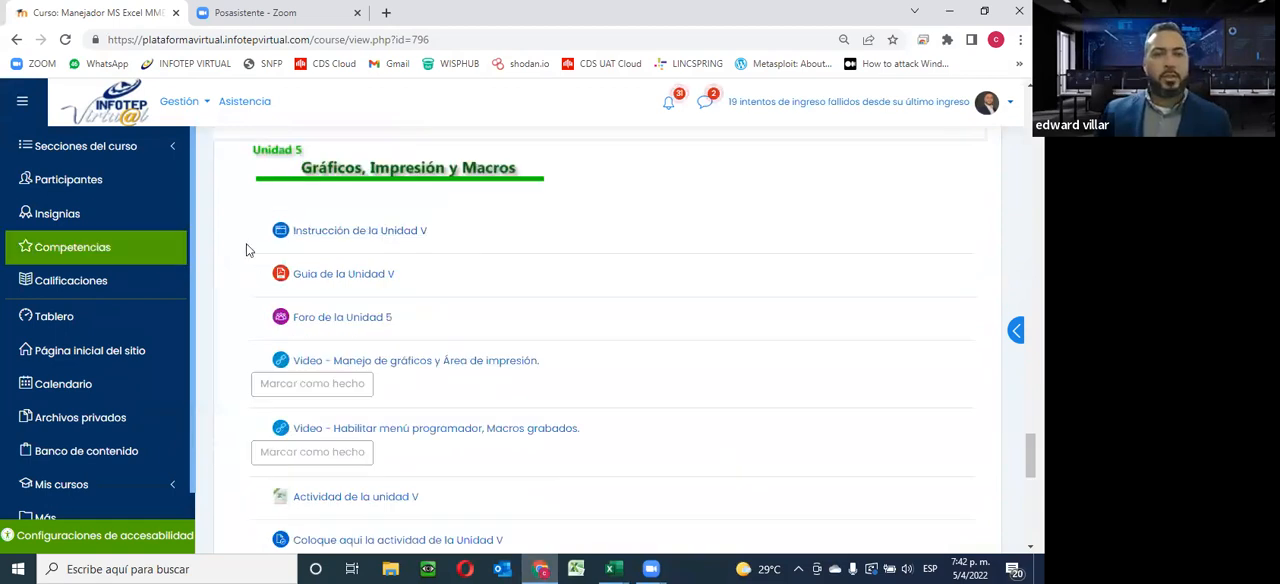
right_click(360, 230)
click(420, 239)
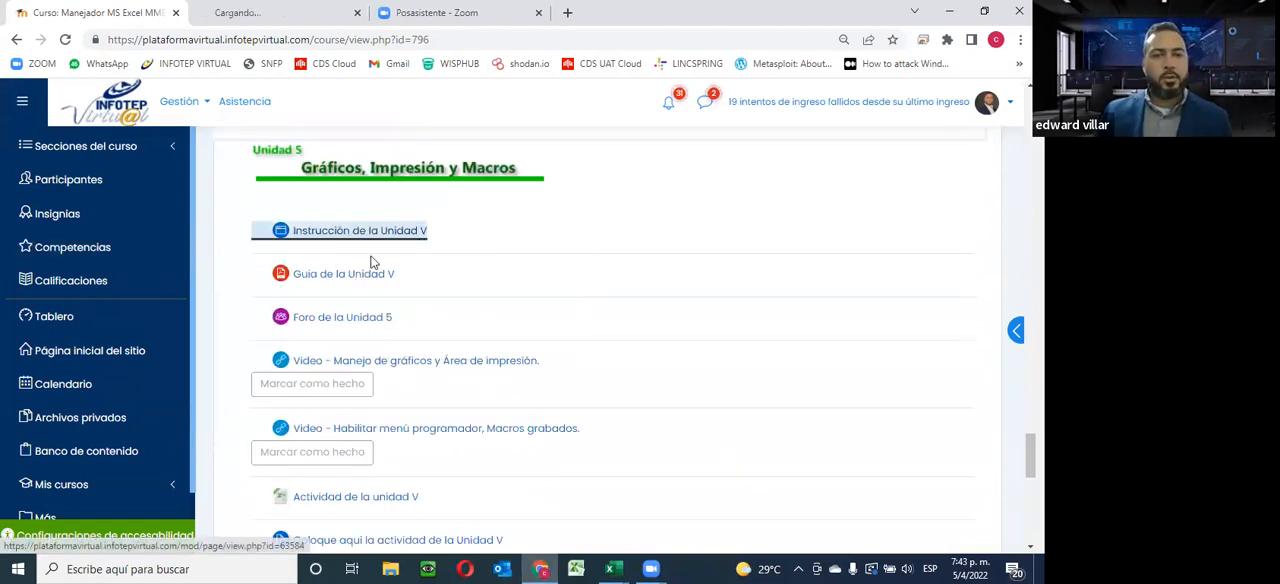
right_click(333, 277)
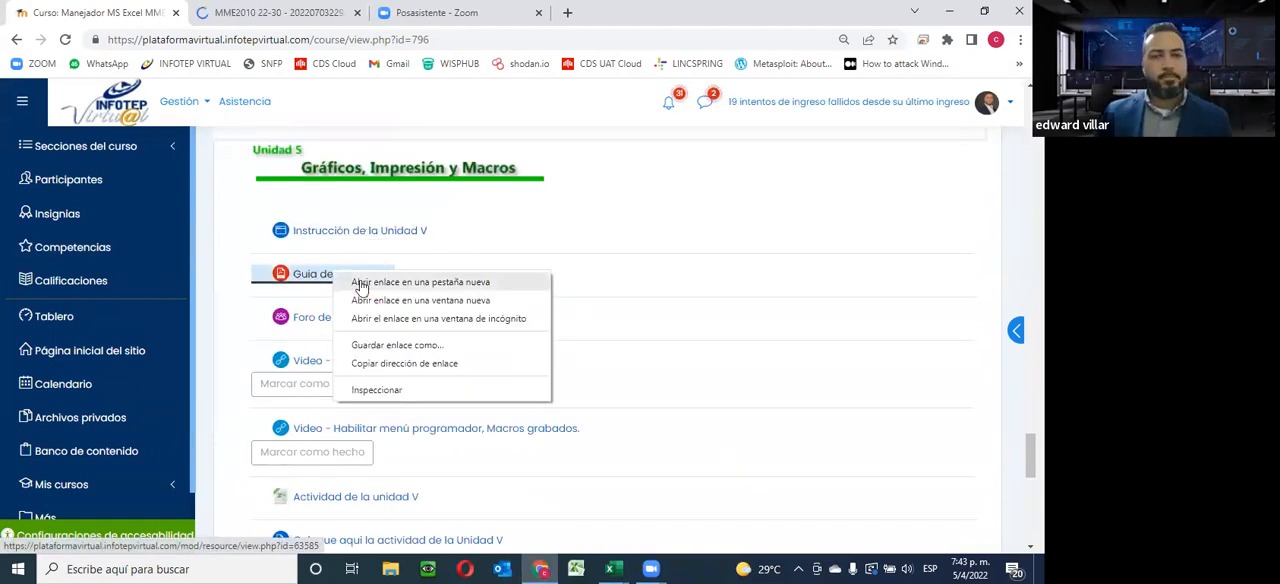
click(358, 283)
right_click(324, 324)
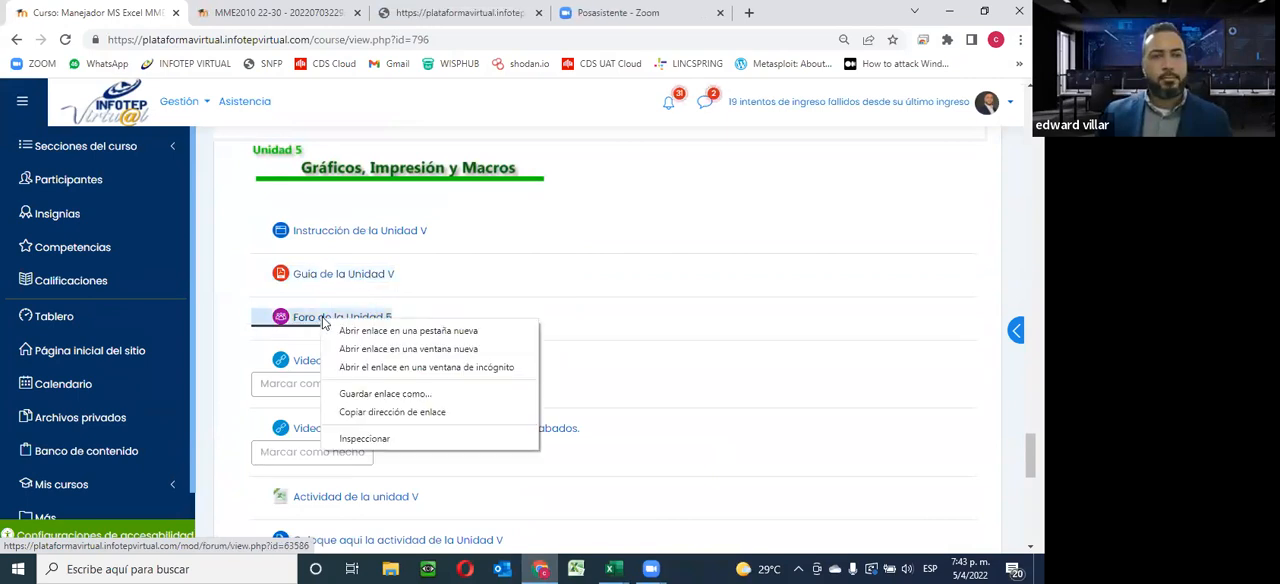
click(370, 333)
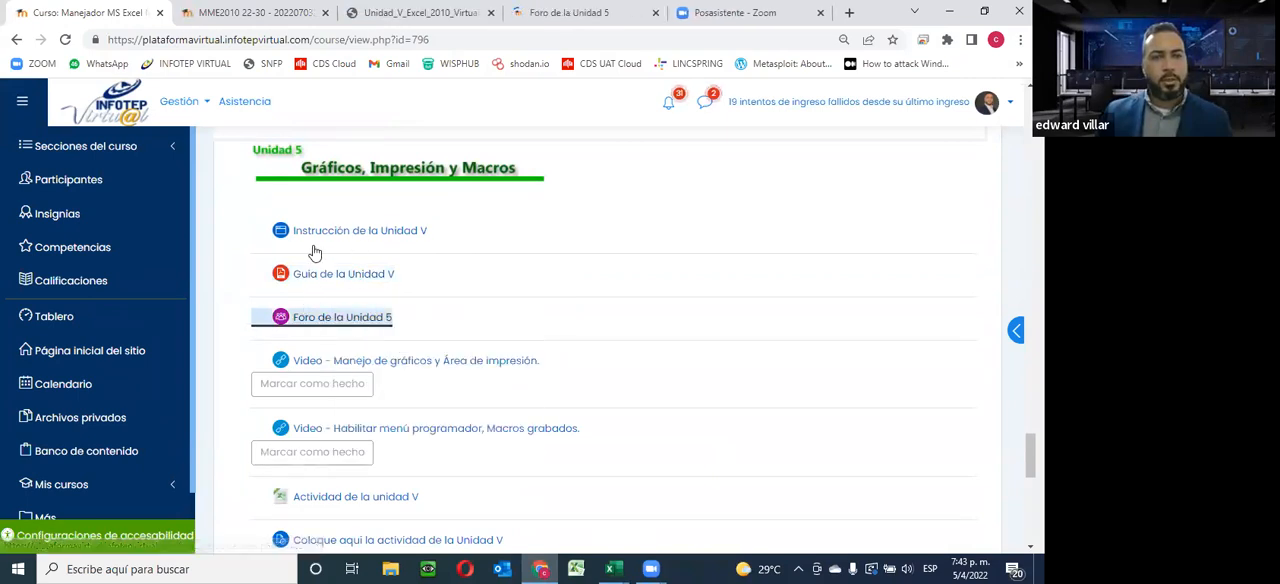
Skim the Instrucción de la Unidad V page through to its Actividades de esta Unidad list, and close it
click(255, 12)
scroll(533, 328, down, 10)
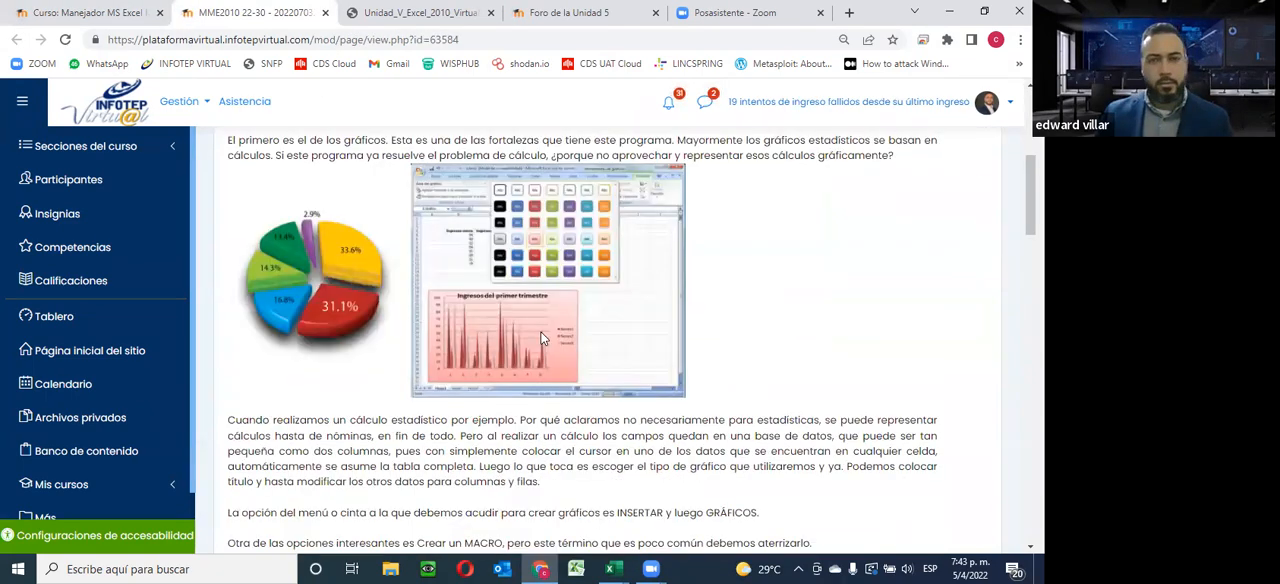
scroll(540, 335, down, 15)
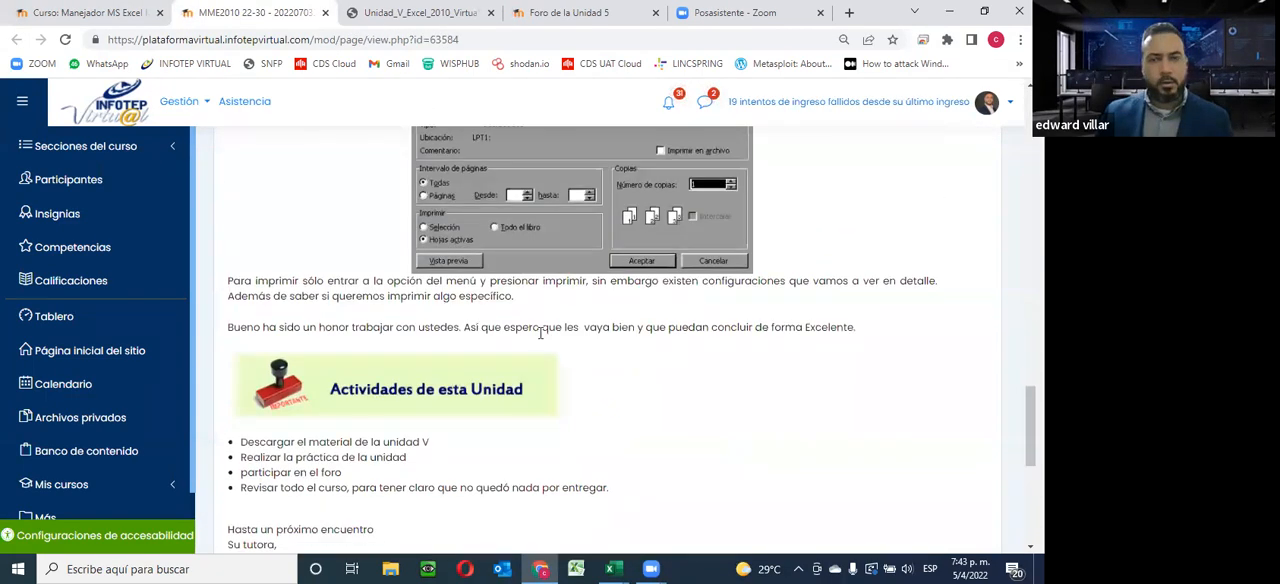
scroll(225, 187, up, 3)
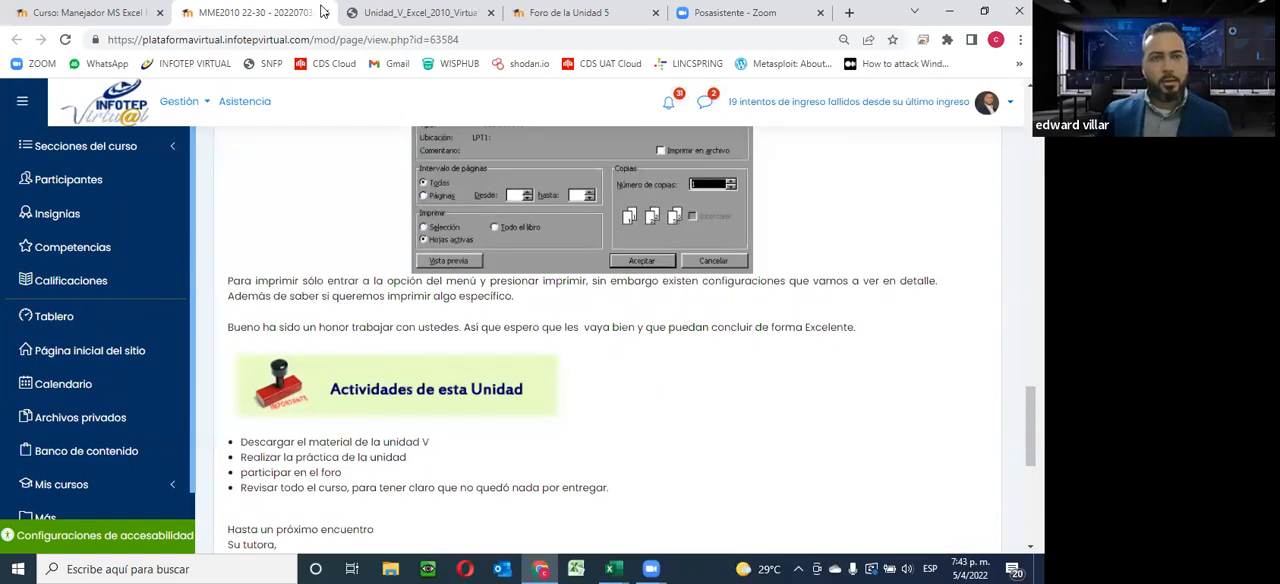
click(325, 12)
Skim the cover and table of contents of the Unidad 5 PDF guide, and close both the guide and the Unidad 5 forum
scroll(450, 235, down, 5)
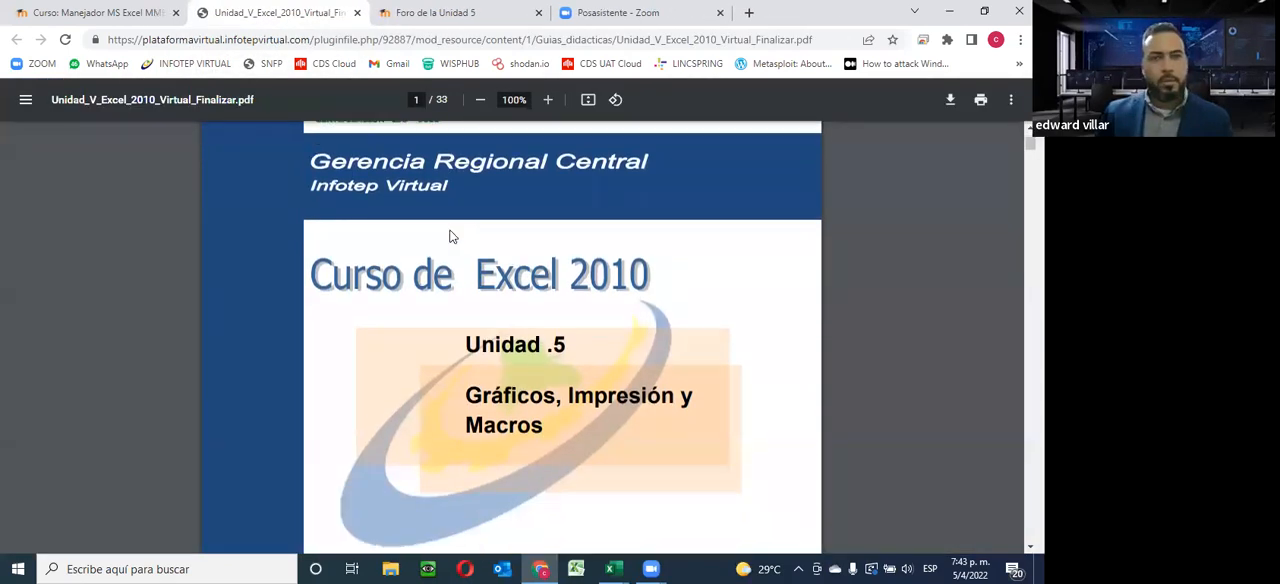
scroll(450, 237, up, 4)
scroll(450, 236, up, 3)
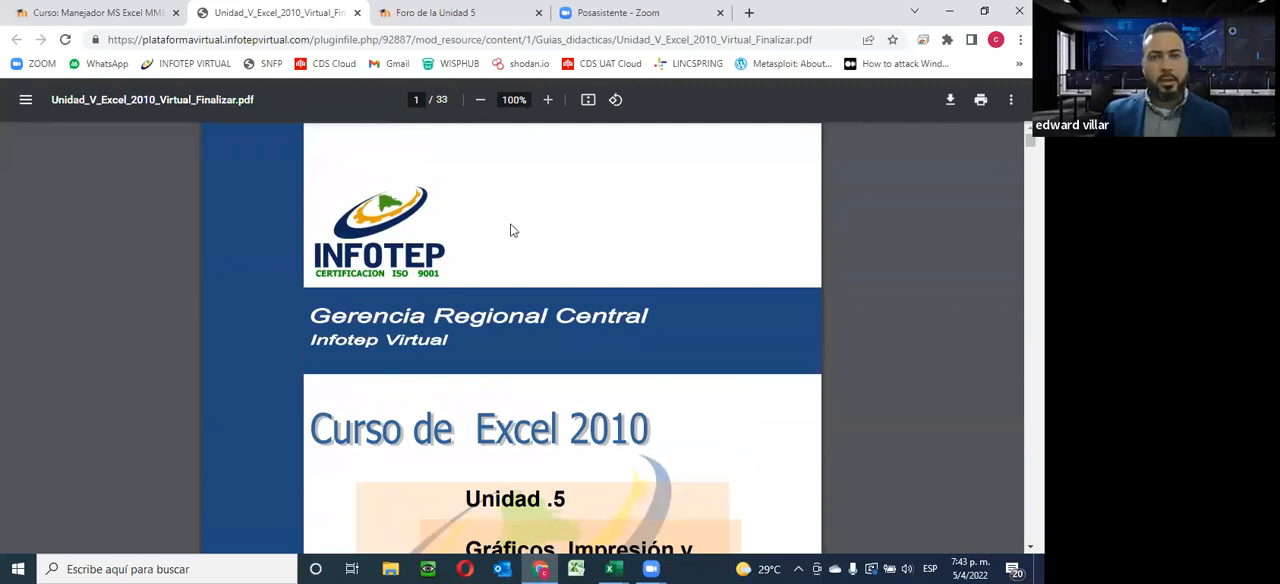
scroll(526, 257, down, 8)
scroll(527, 252, down, 4)
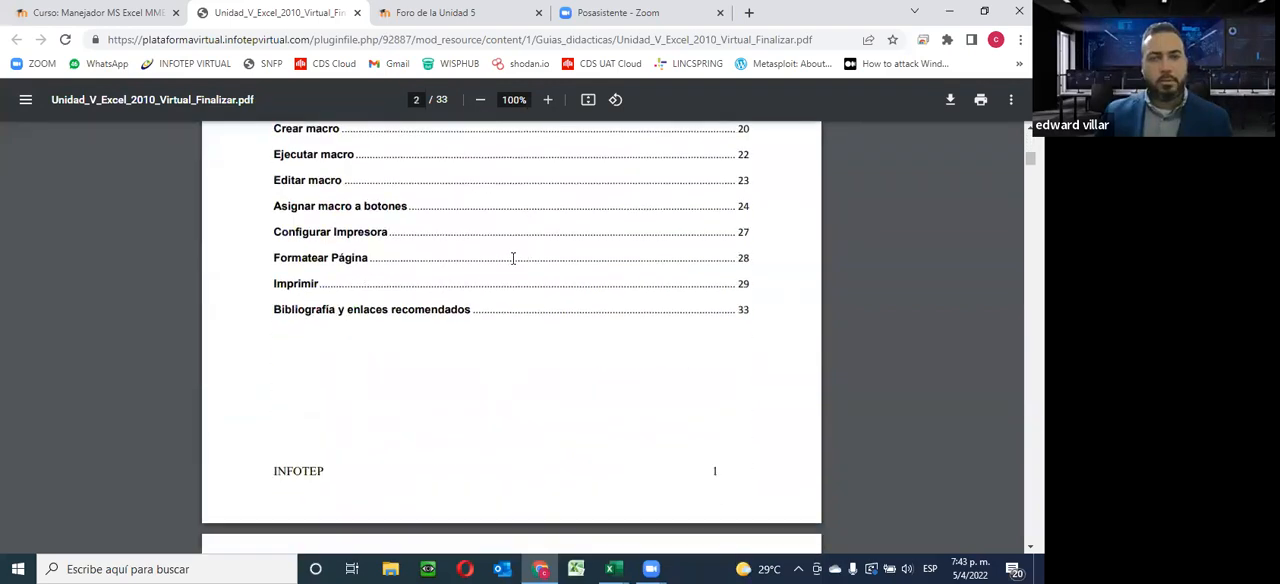
scroll(512, 257, up, 4)
scroll(511, 257, down, 17)
scroll(510, 260, down, 5)
click(357, 12)
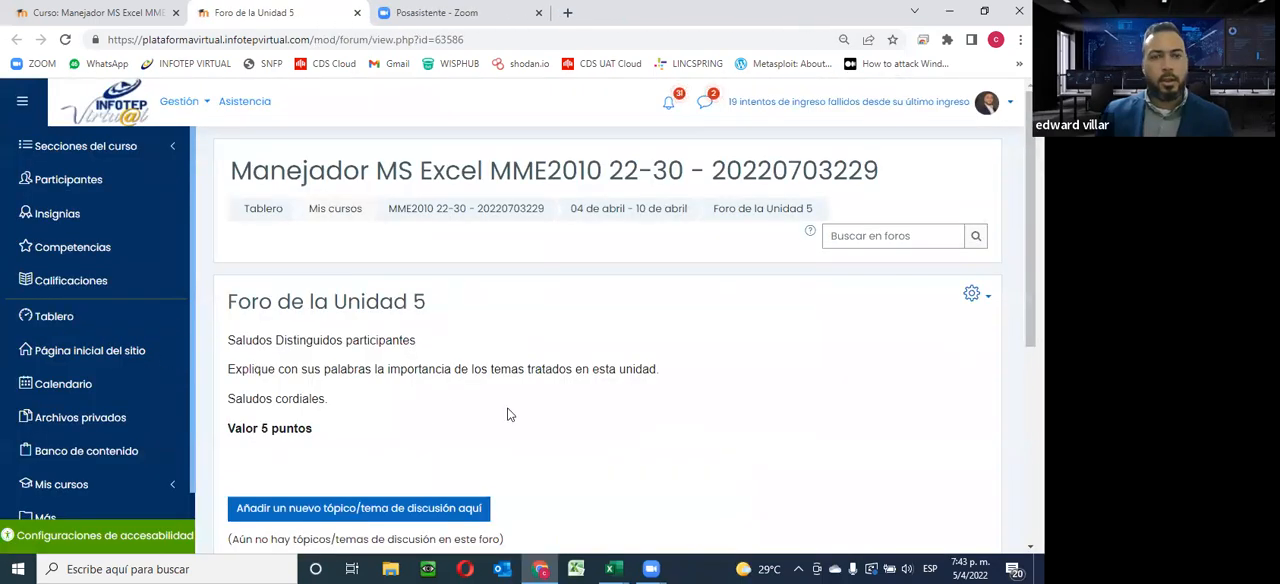
click(357, 12)
Download the Actividad de la unidad V workbook from the course page, open it in Excel and enable editing
scroll(603, 352, down, 2)
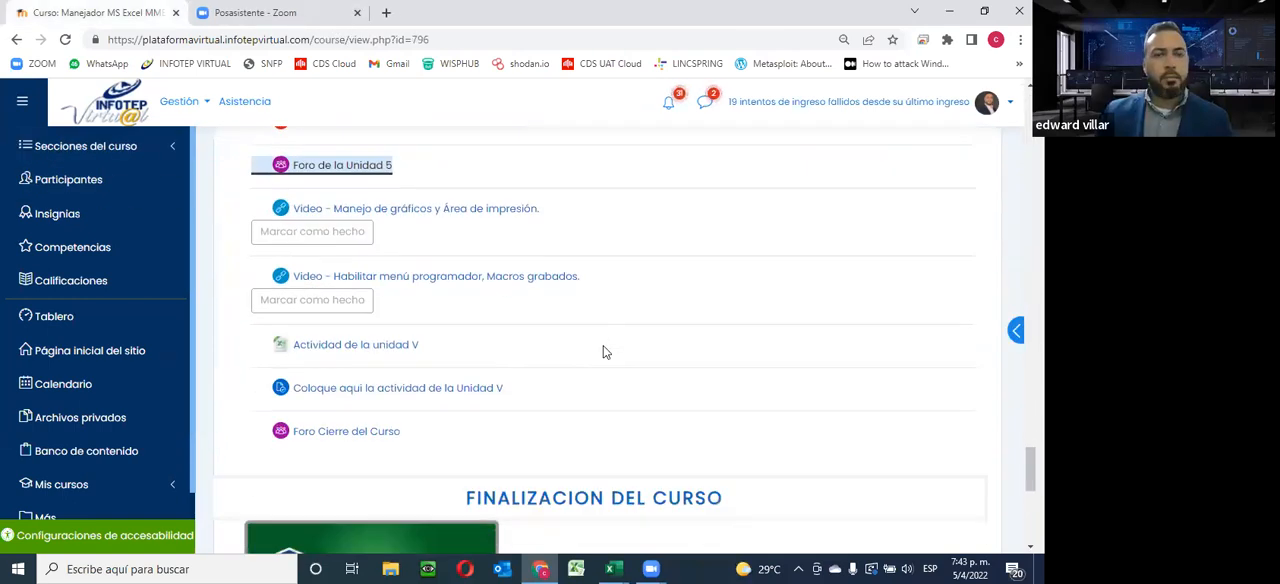
click(363, 348)
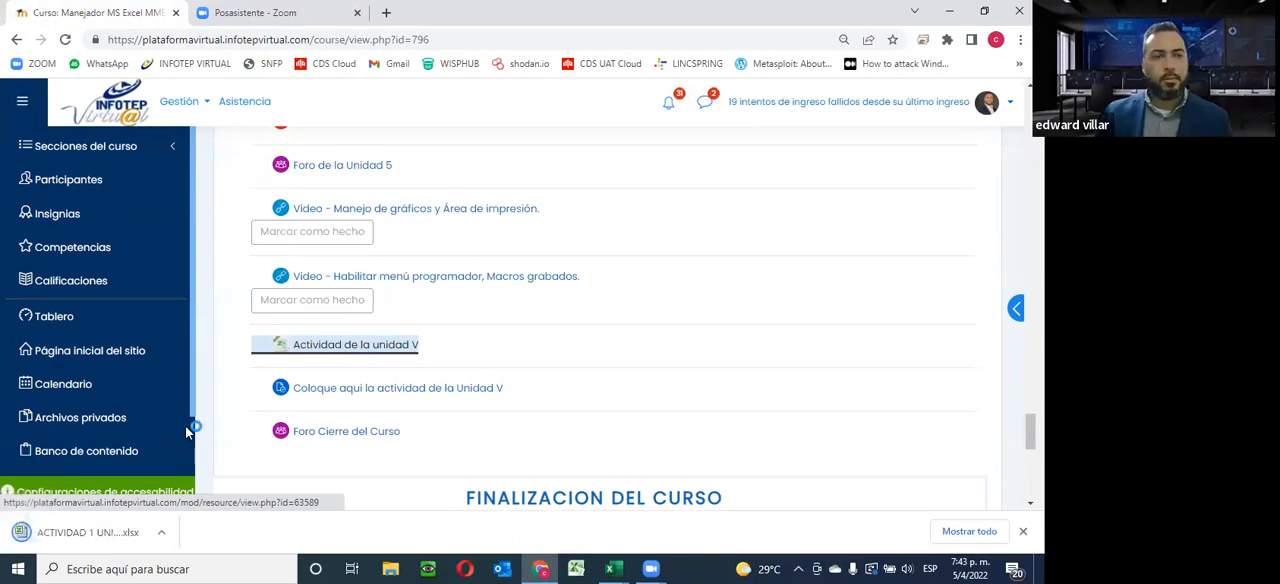
click(88, 533)
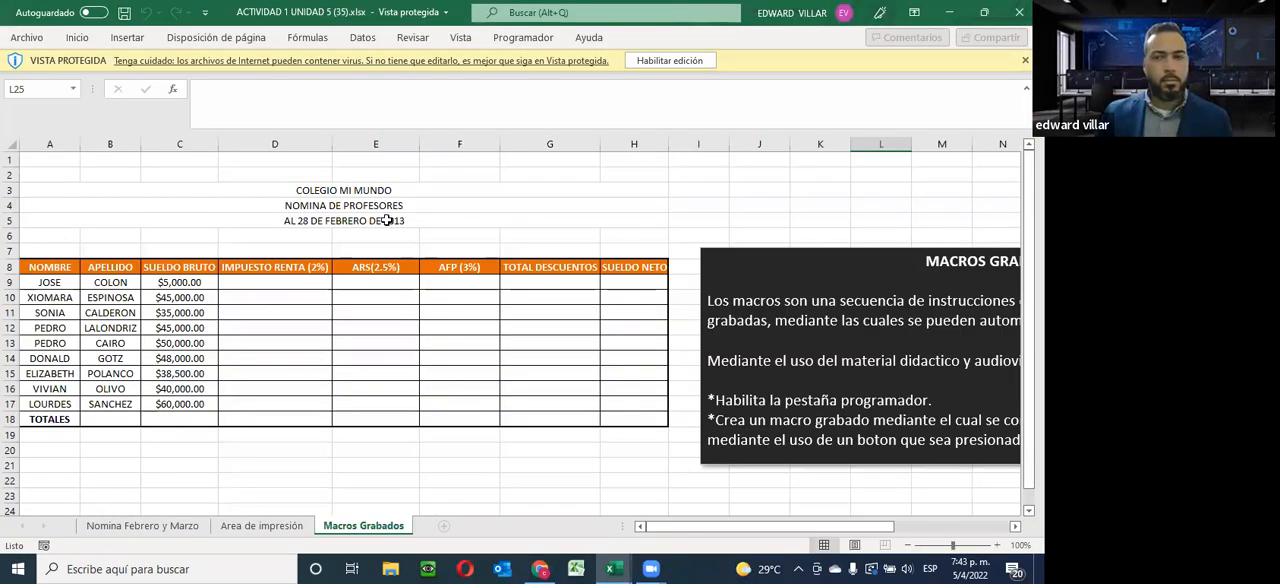
click(667, 60)
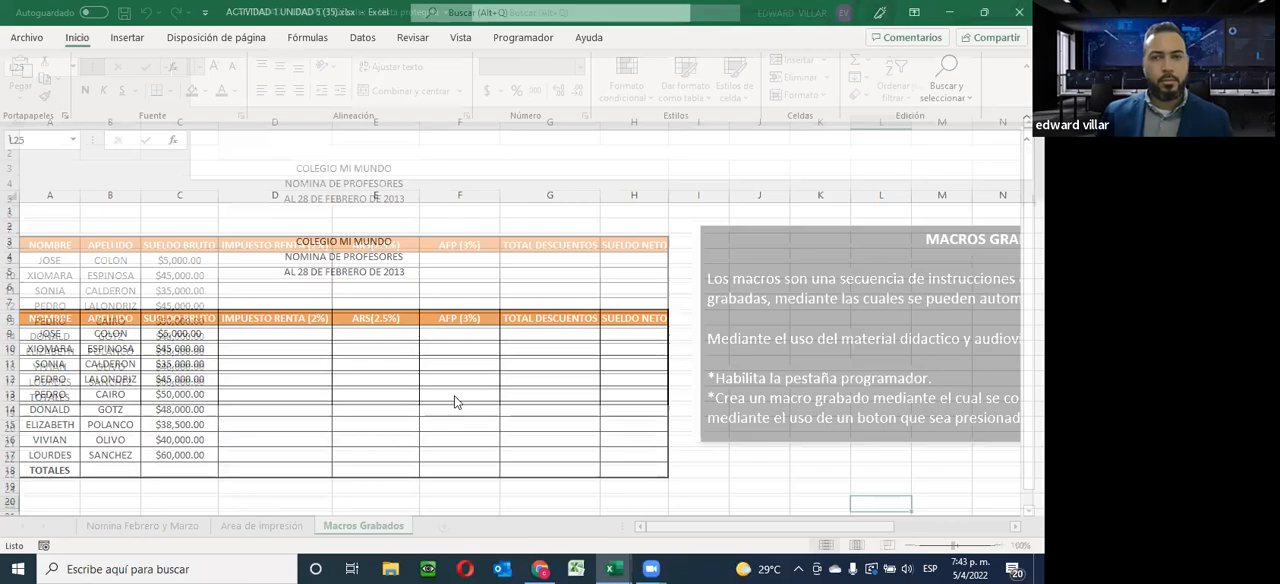
Examine the payroll tables and the chart instructions on the Nomina Febrero y Marzo sheet
click(142, 525)
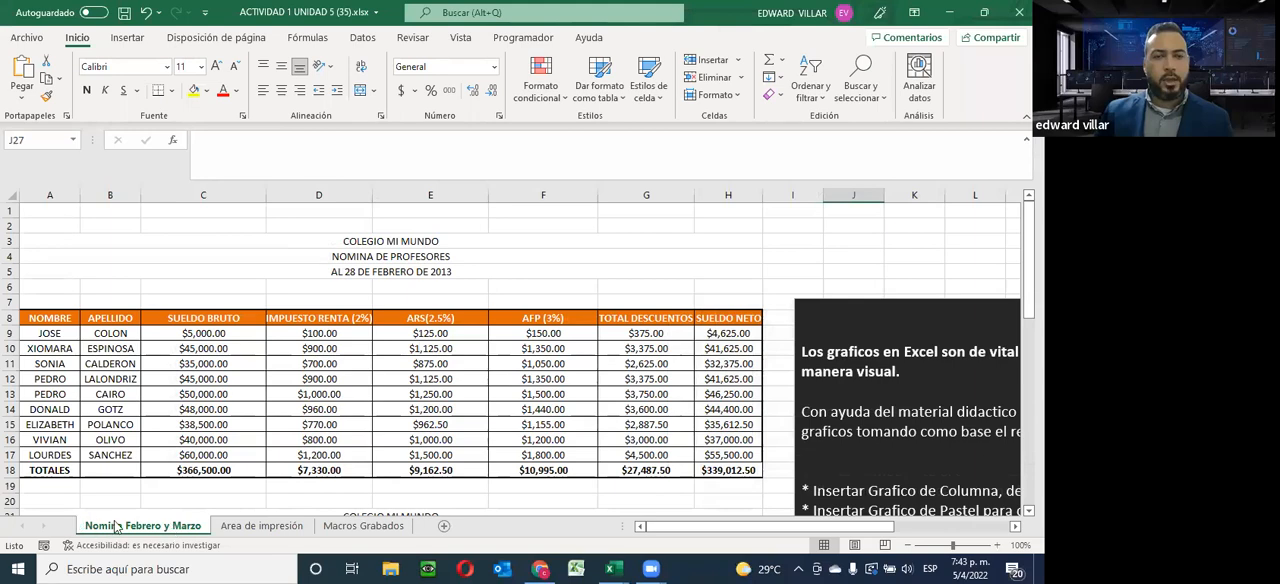
scroll(295, 387, down, 8)
scroll(295, 387, down, 5)
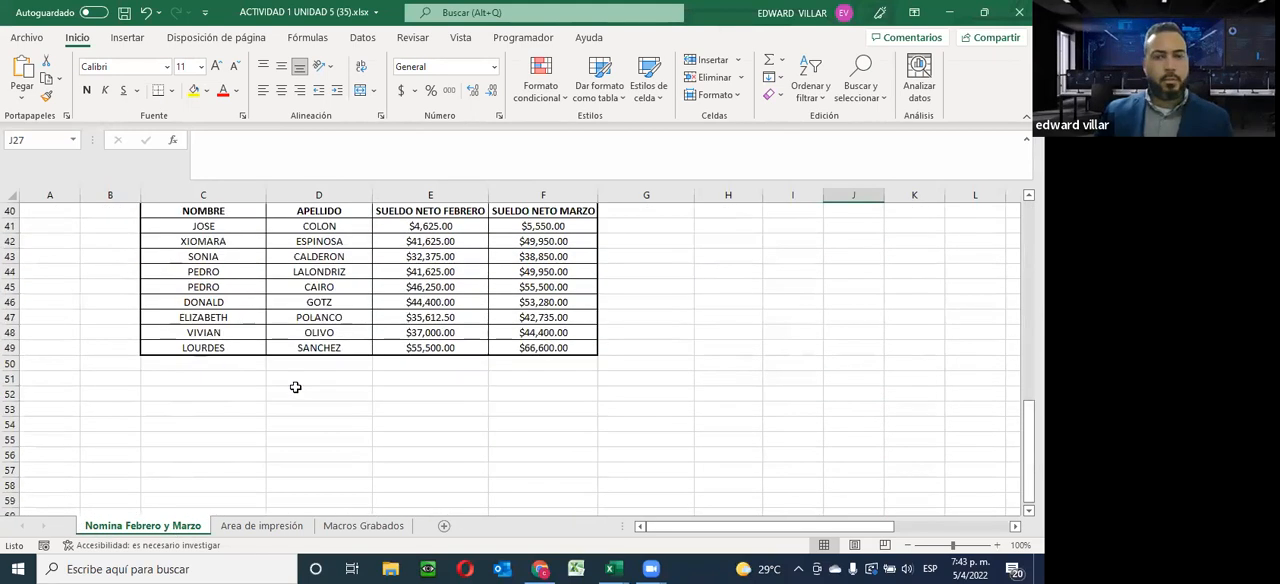
scroll(295, 387, up, 13)
scroll(495, 483, down, 3)
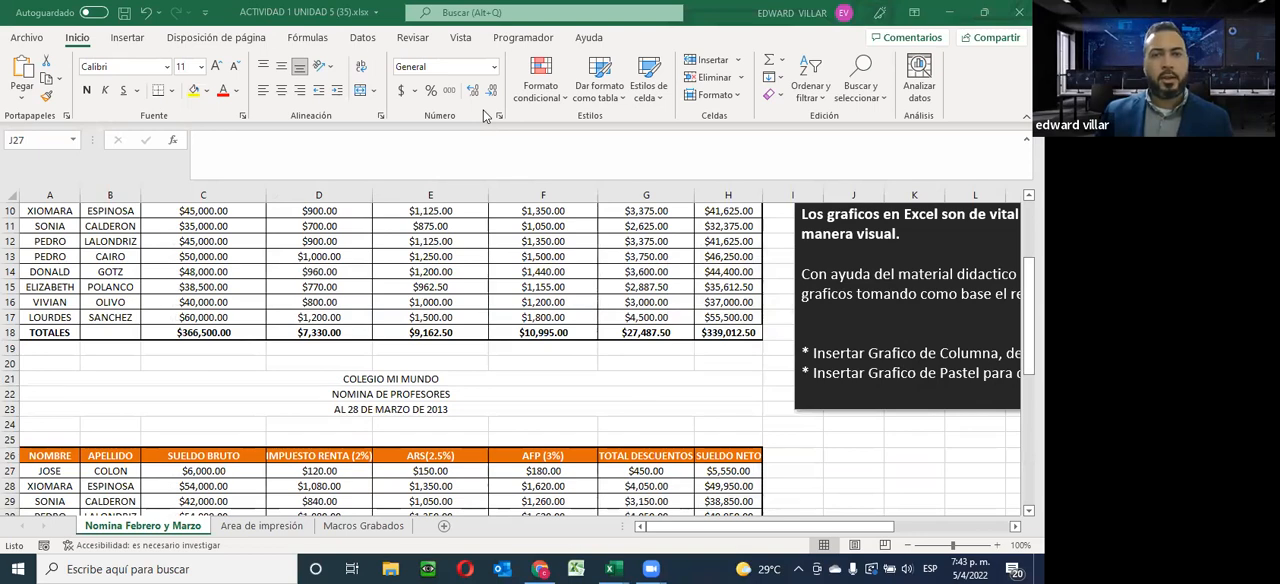
Review the GRAFICOS instructions alongside the February and March payrolls, down to the REPORTE DE NOMINA table
scroll(480, 383, up, 2)
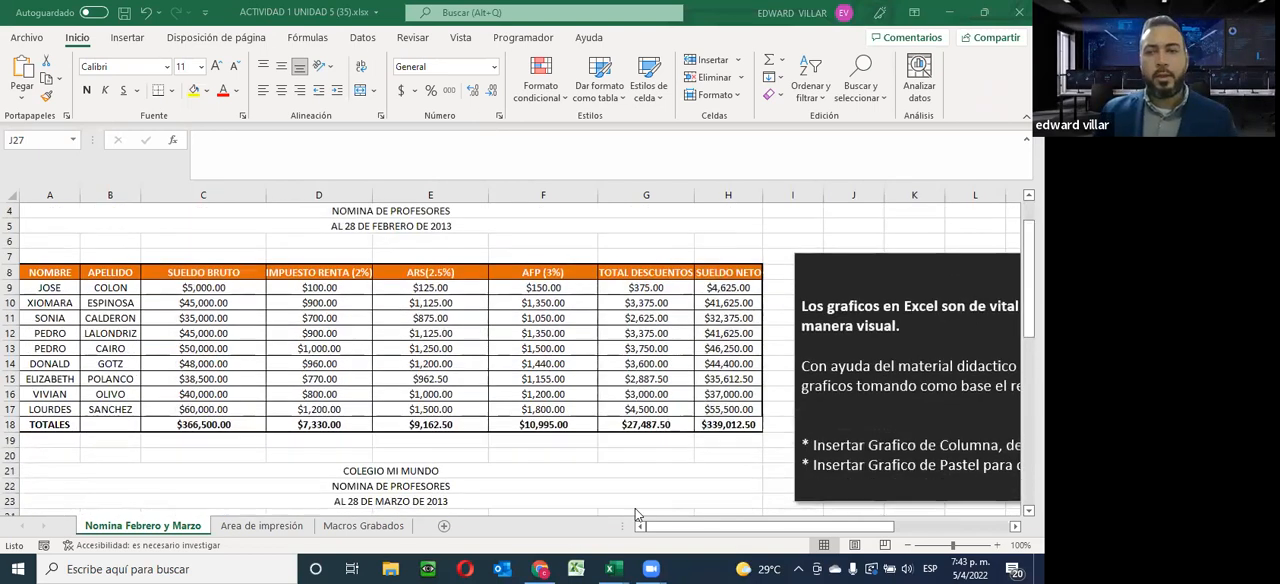
drag(788, 527, 876, 530)
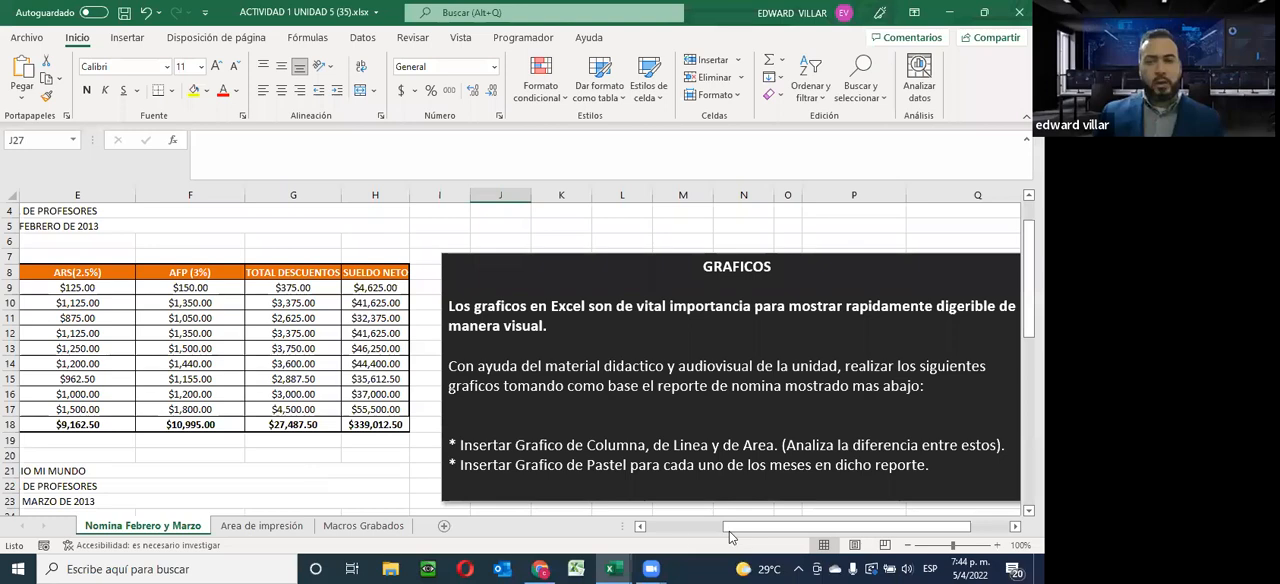
click(682, 540)
scroll(346, 455, down, 3)
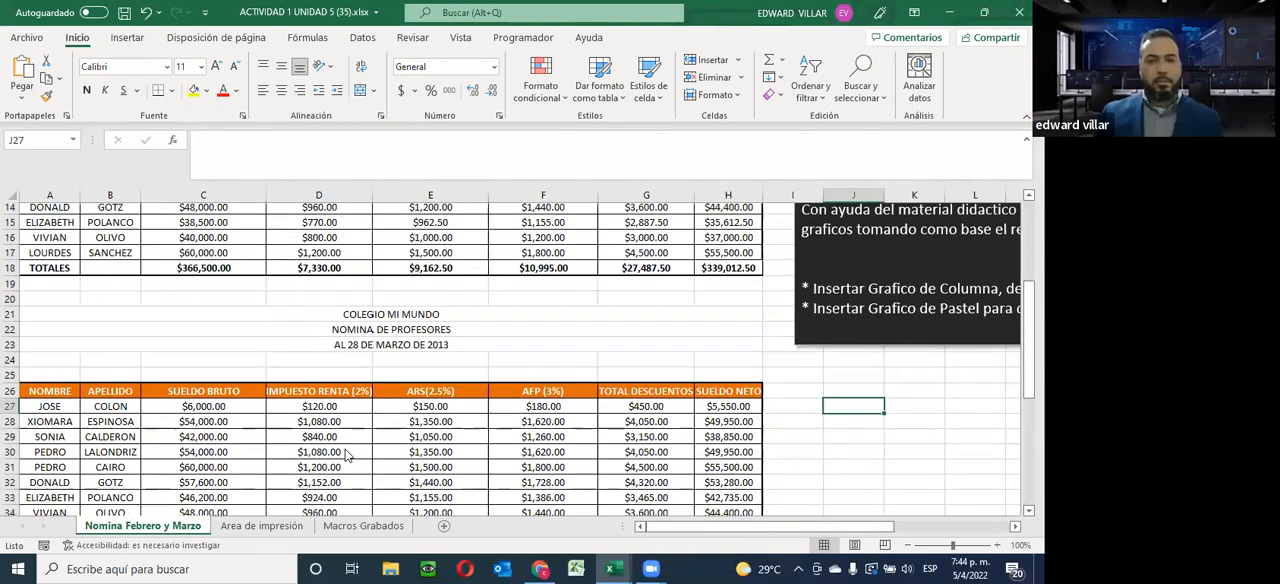
scroll(346, 455, down, 6)
scroll(346, 455, up, 2)
scroll(346, 455, down, 3)
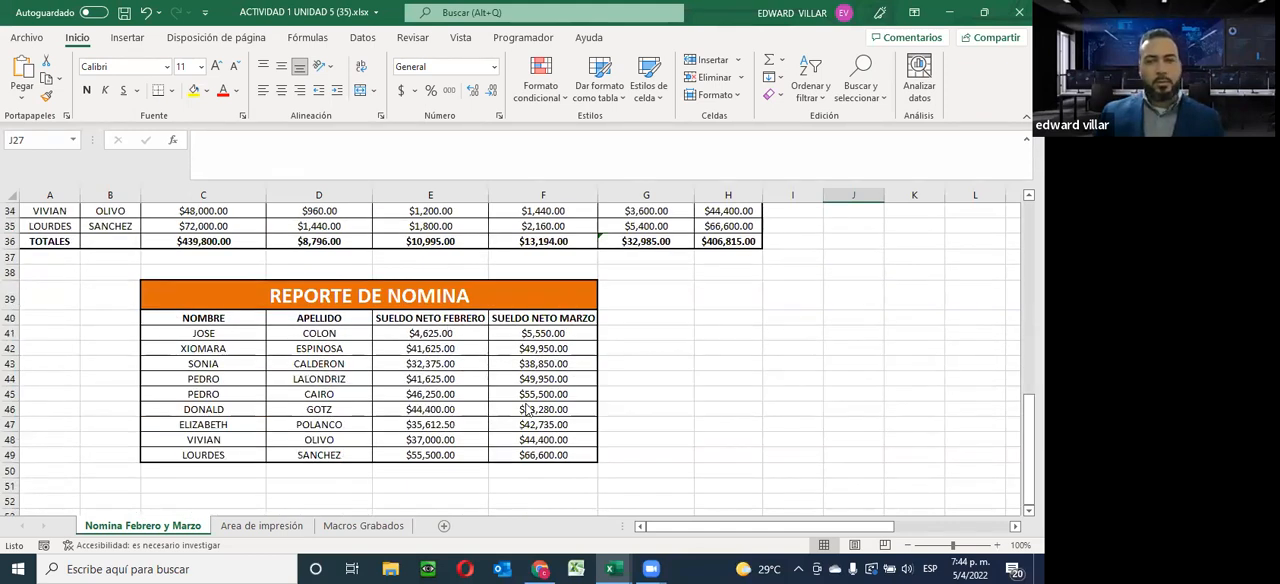
scroll(672, 514, up, 11)
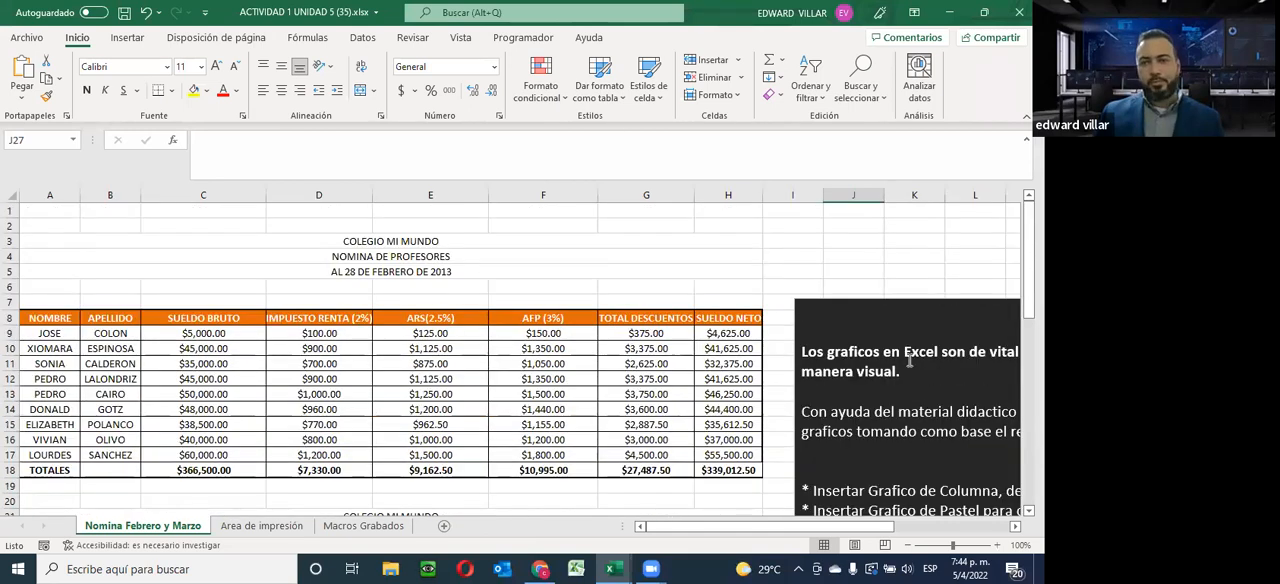
scroll(910, 406, down, 1)
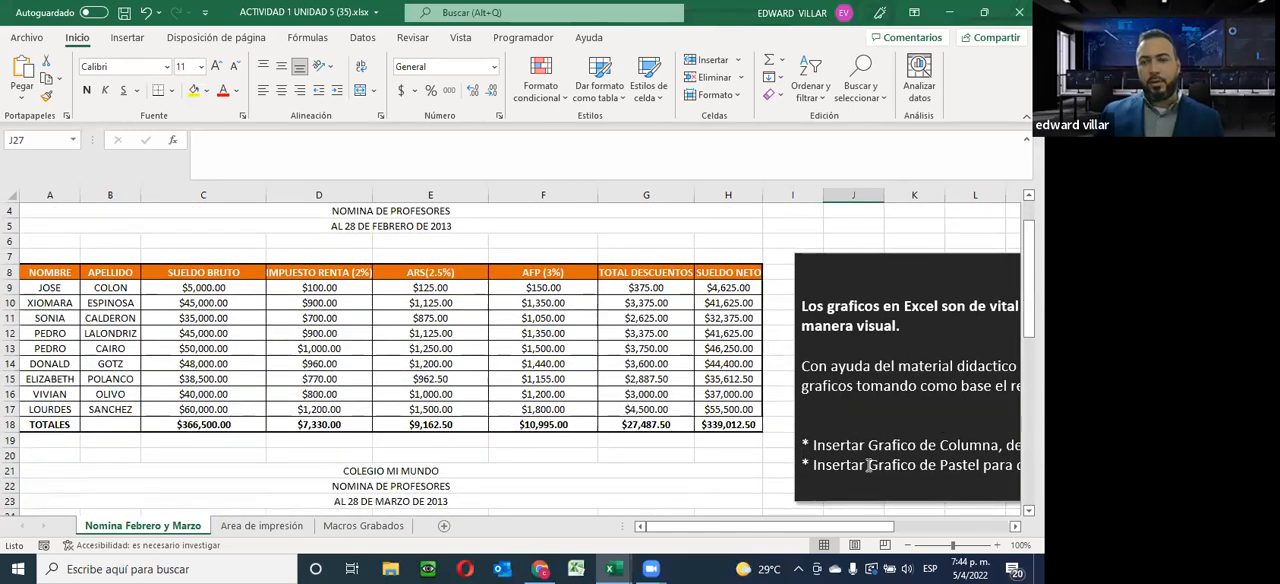
scroll(868, 465, down, 5)
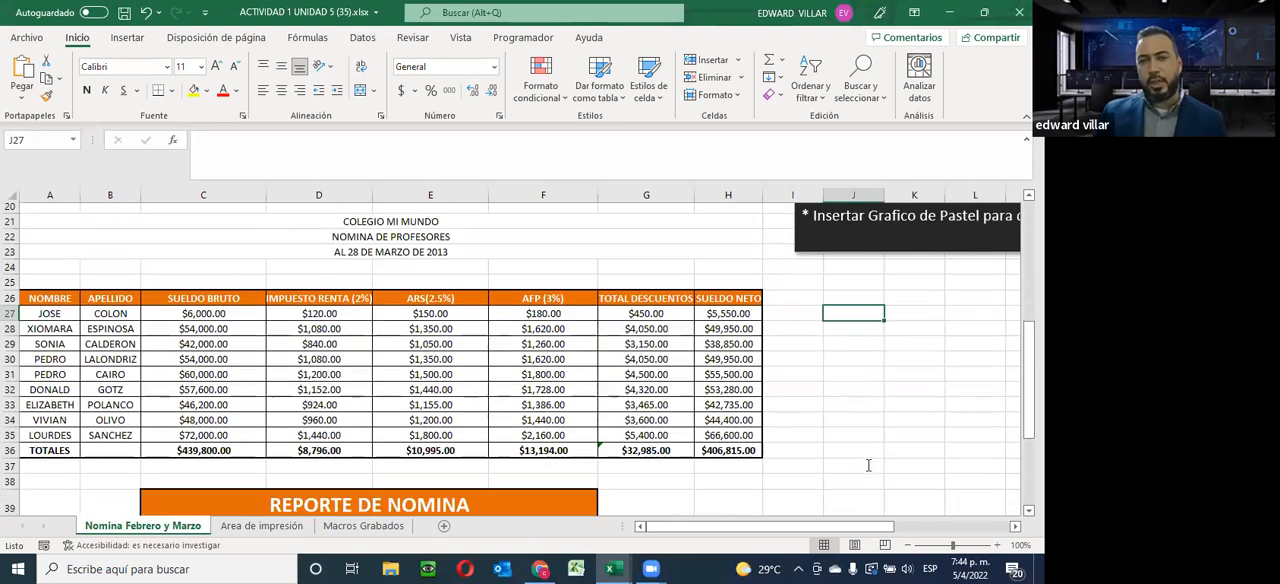
scroll(868, 465, down, 5)
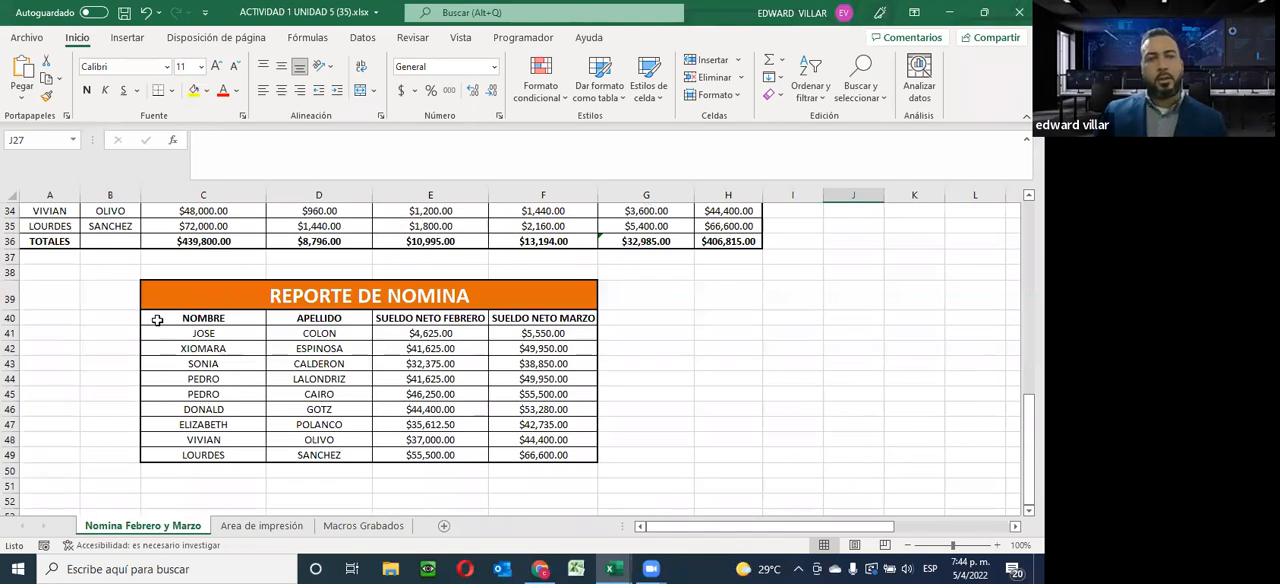
Select the REPORTE DE NOMINA data in C40:F49 and browse the available column, line, area and pie chart types
drag(156, 320, 529, 452)
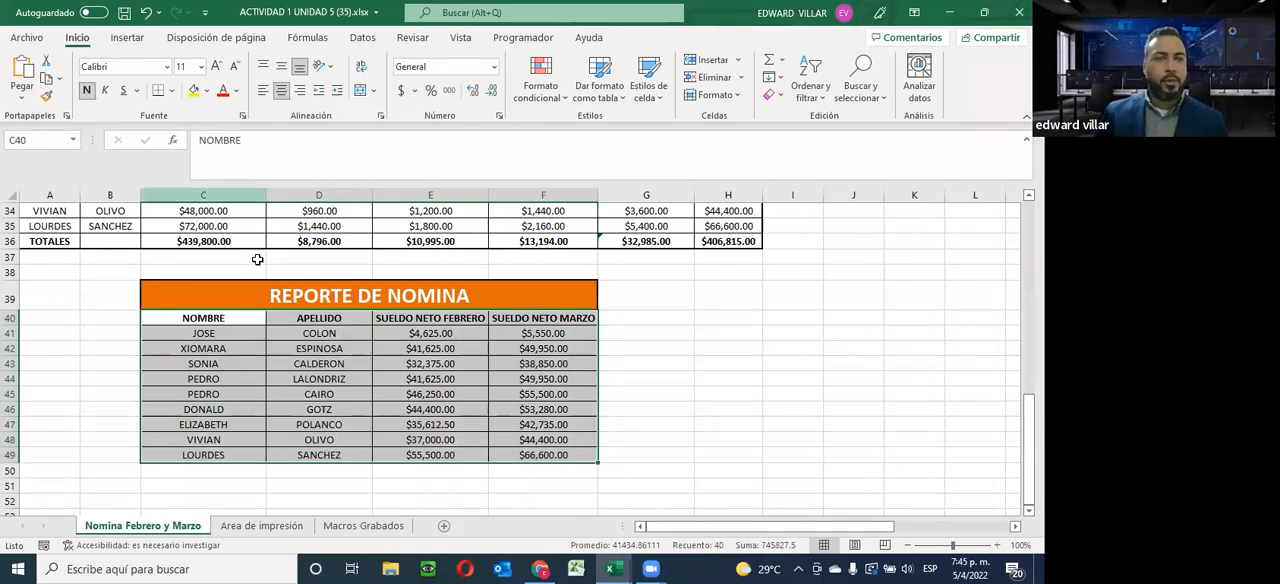
click(122, 38)
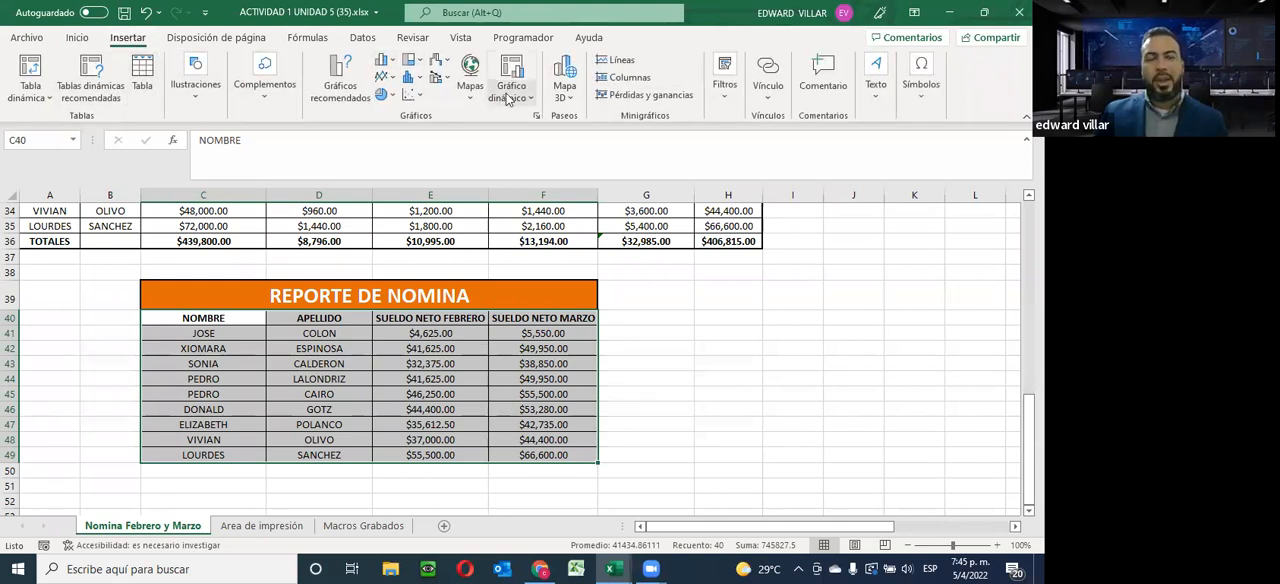
click(390, 62)
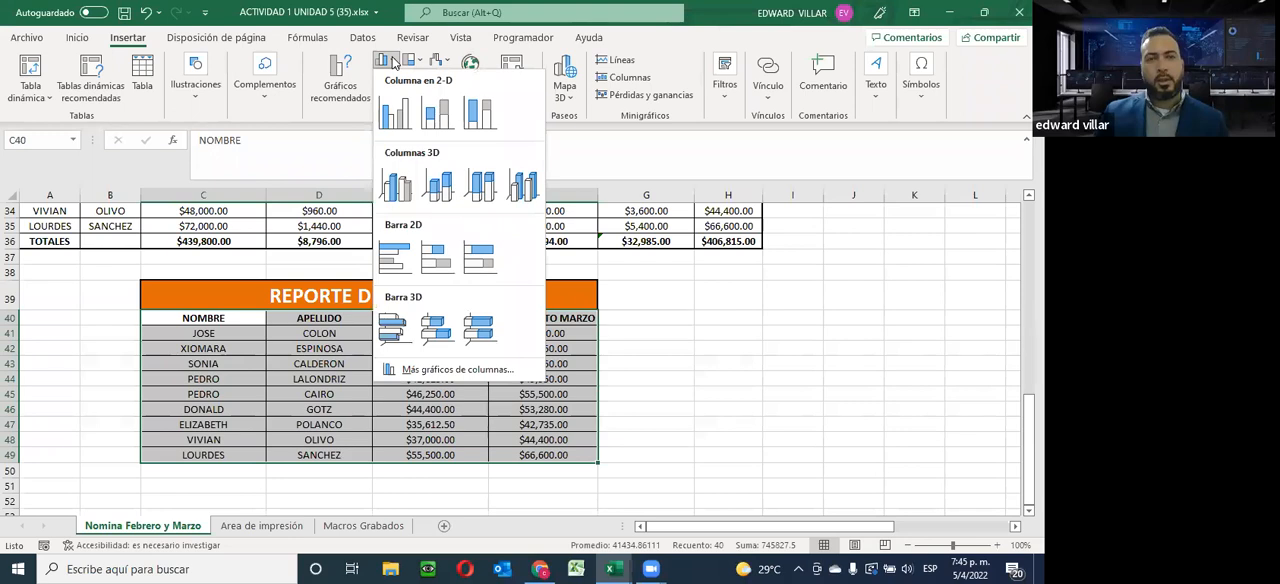
click(391, 62)
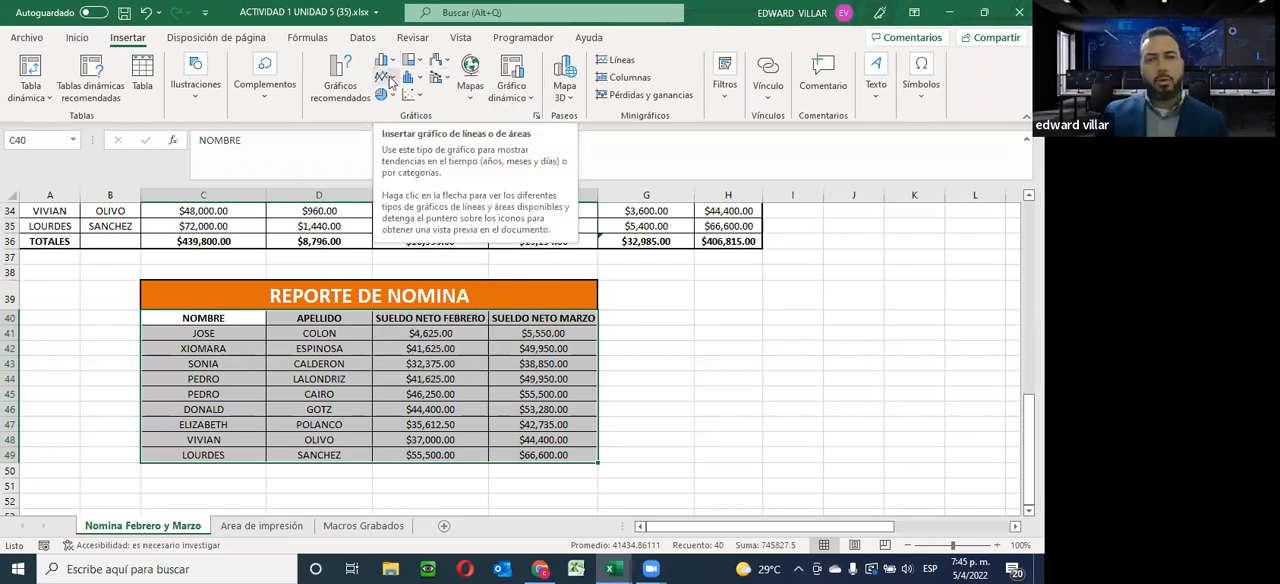
click(390, 80)
click(390, 80)
click(390, 80)
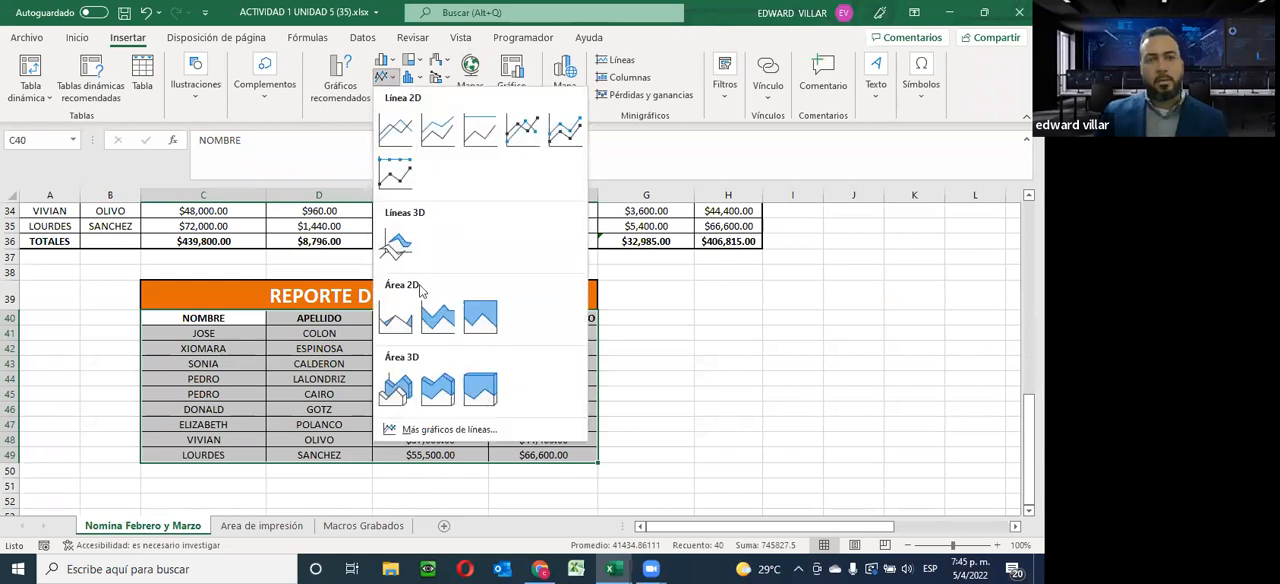
click(688, 47)
click(384, 94)
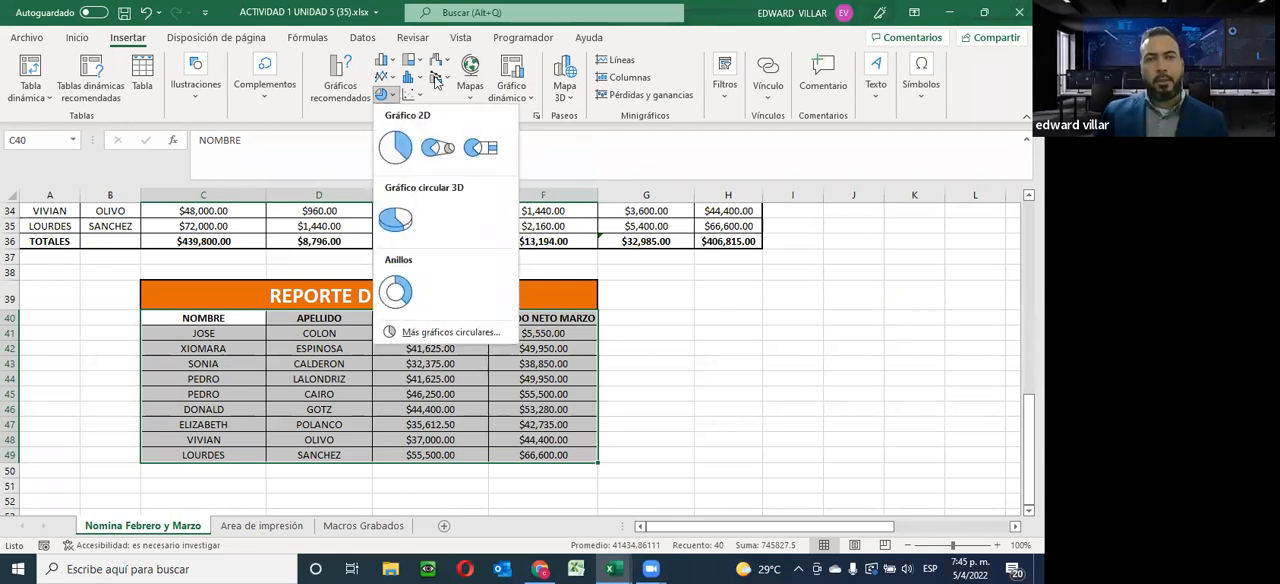
Insert a 2-D clustered column chart from the selected payroll report and place it beside the REPORTE DE NOMINA table
click(387, 63)
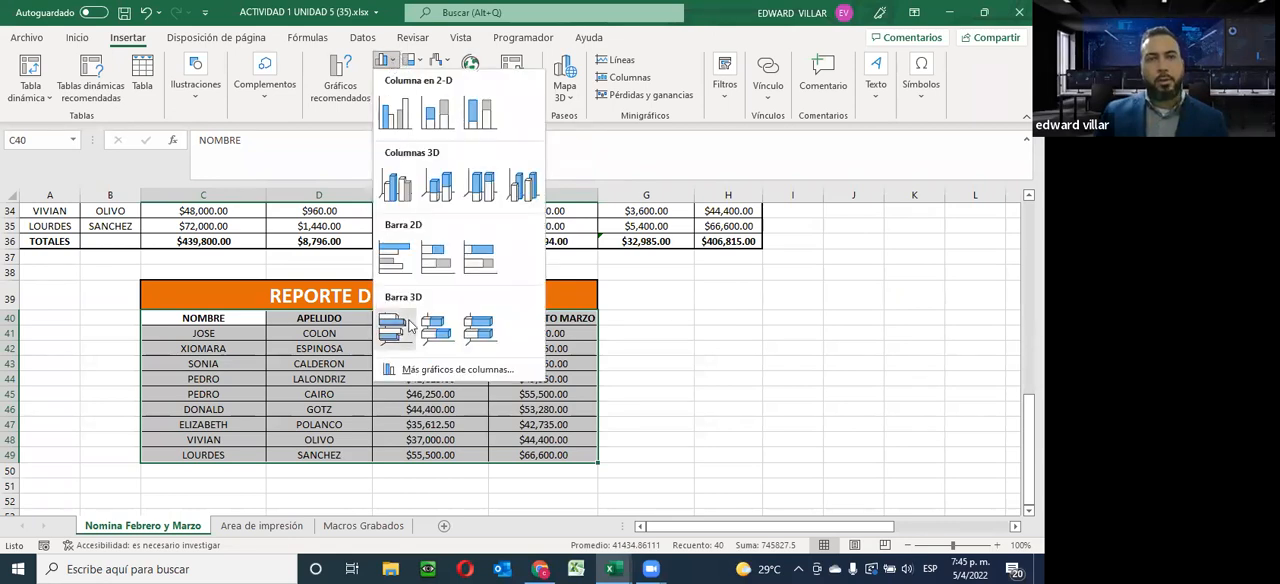
click(394, 113)
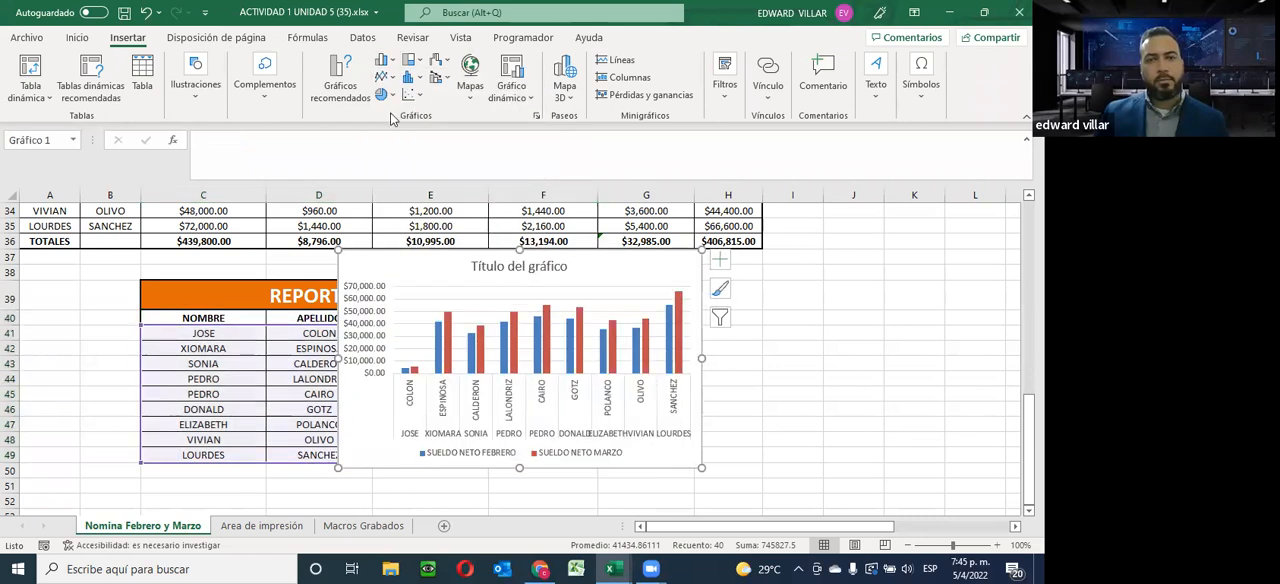
drag(665, 263, 940, 295)
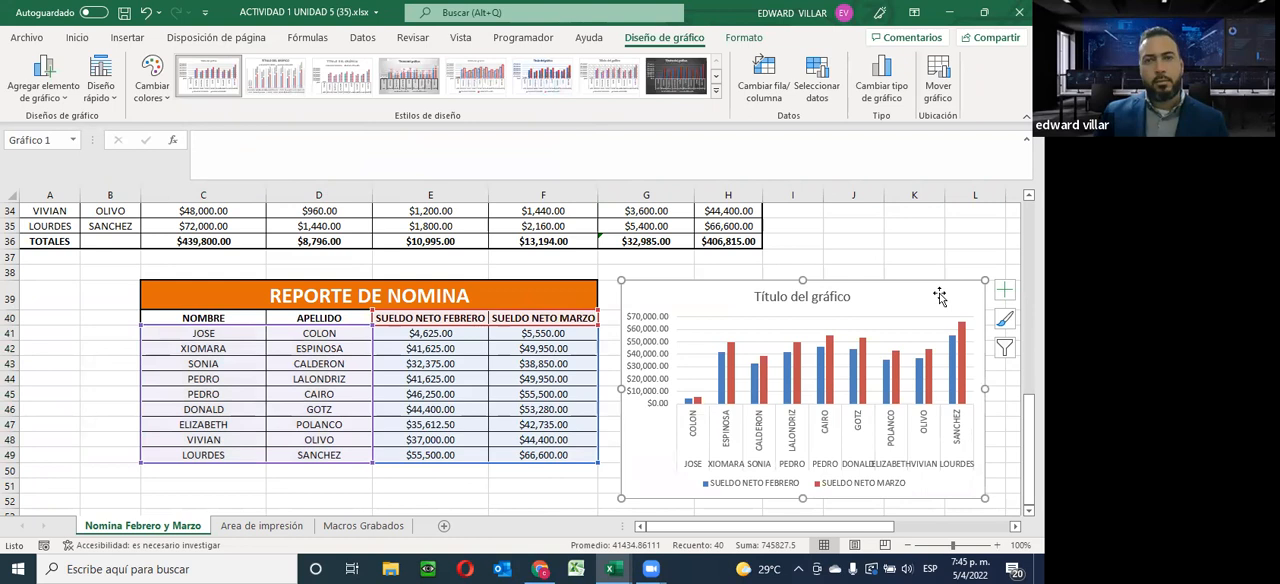
click(856, 246)
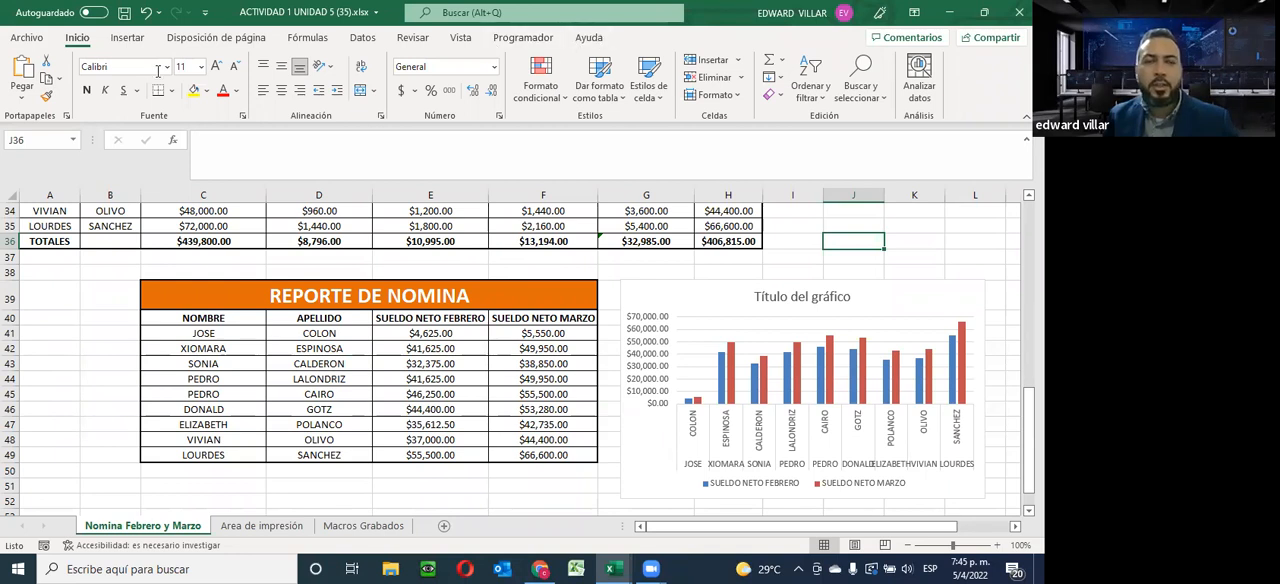
Try the dark outlined-column style on the column chart, and settle on the dark gradient style with solid glossy columns
click(126, 38)
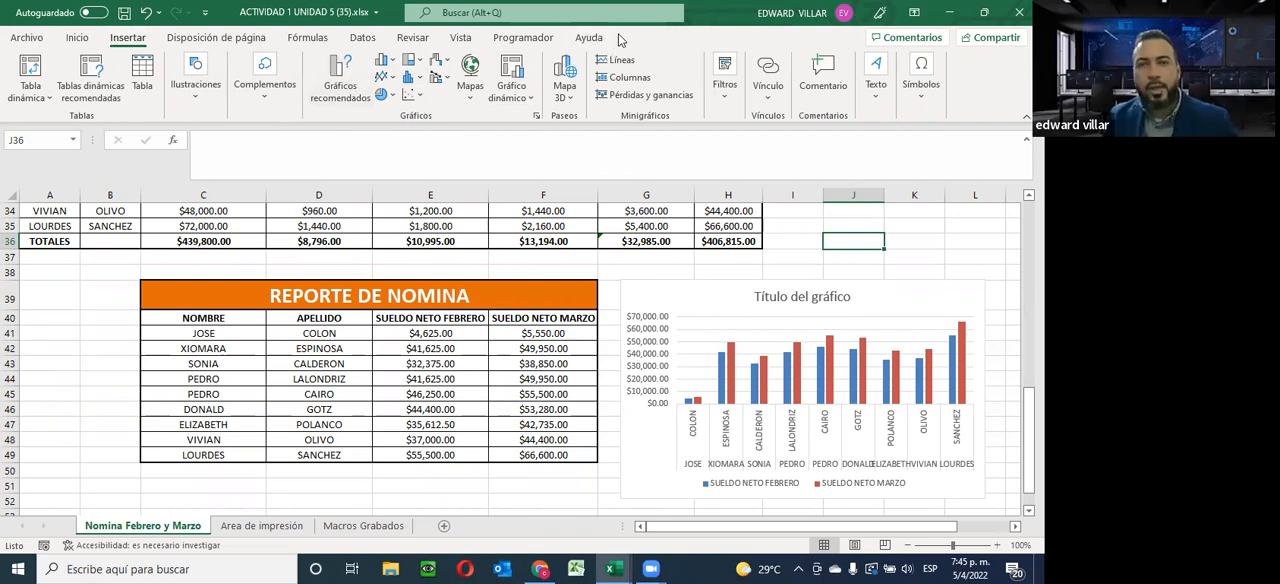
click(711, 308)
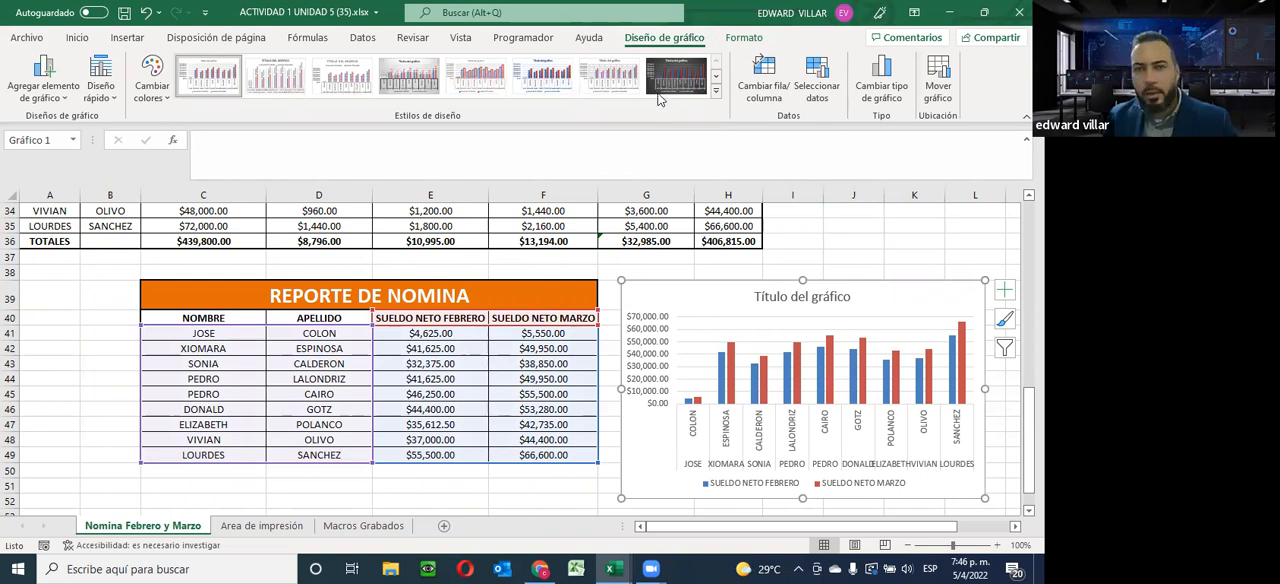
click(715, 90)
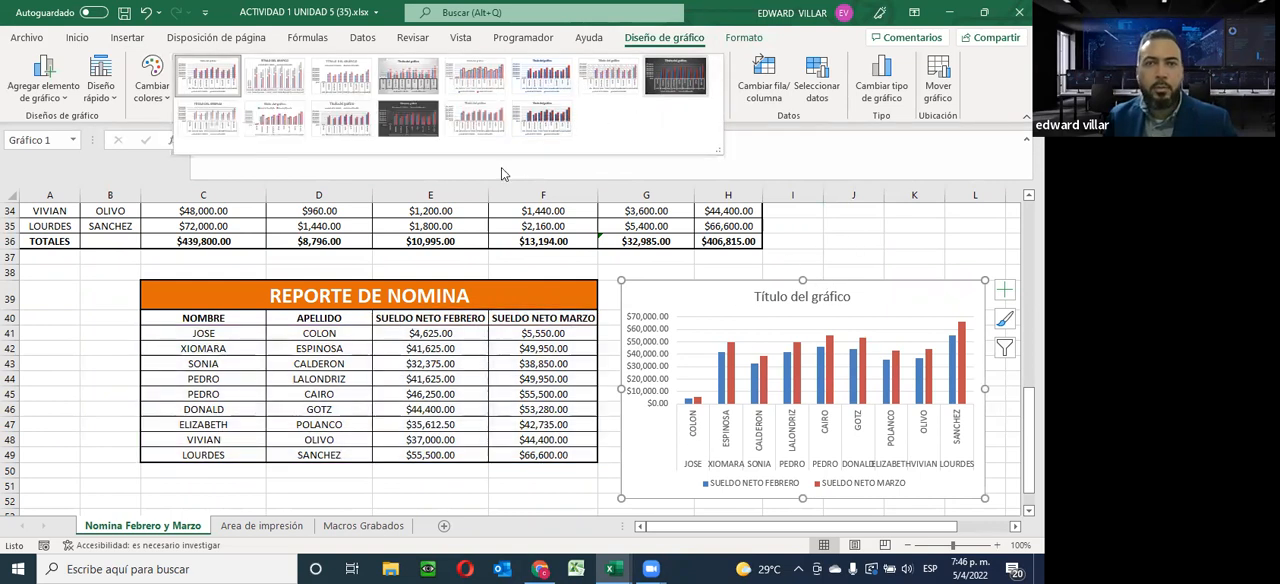
click(406, 117)
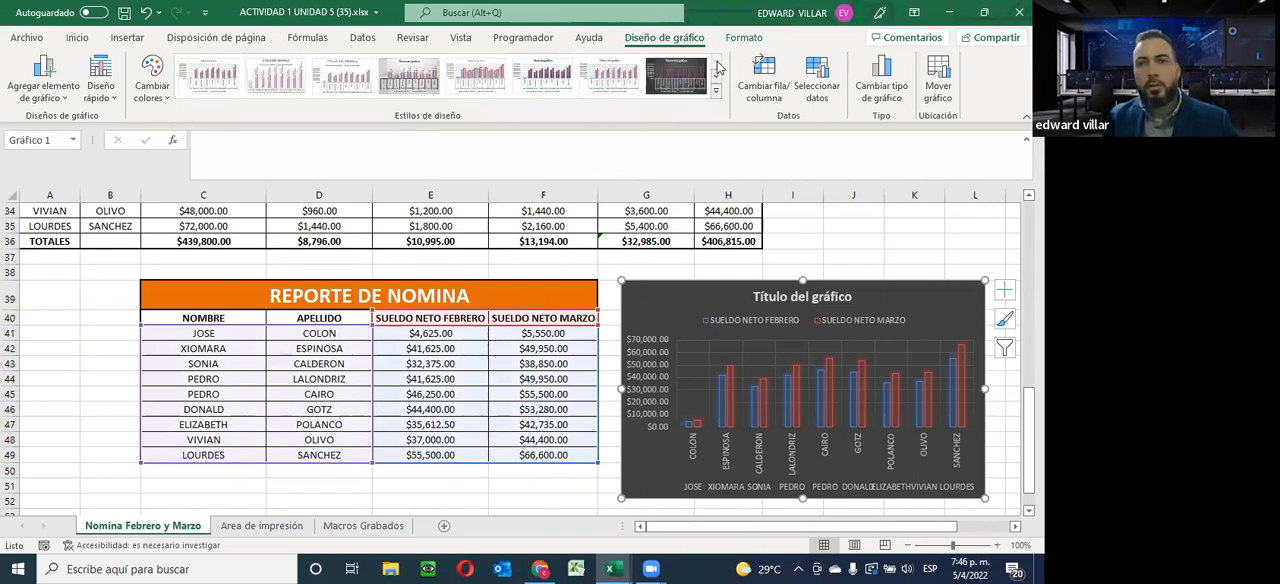
click(676, 75)
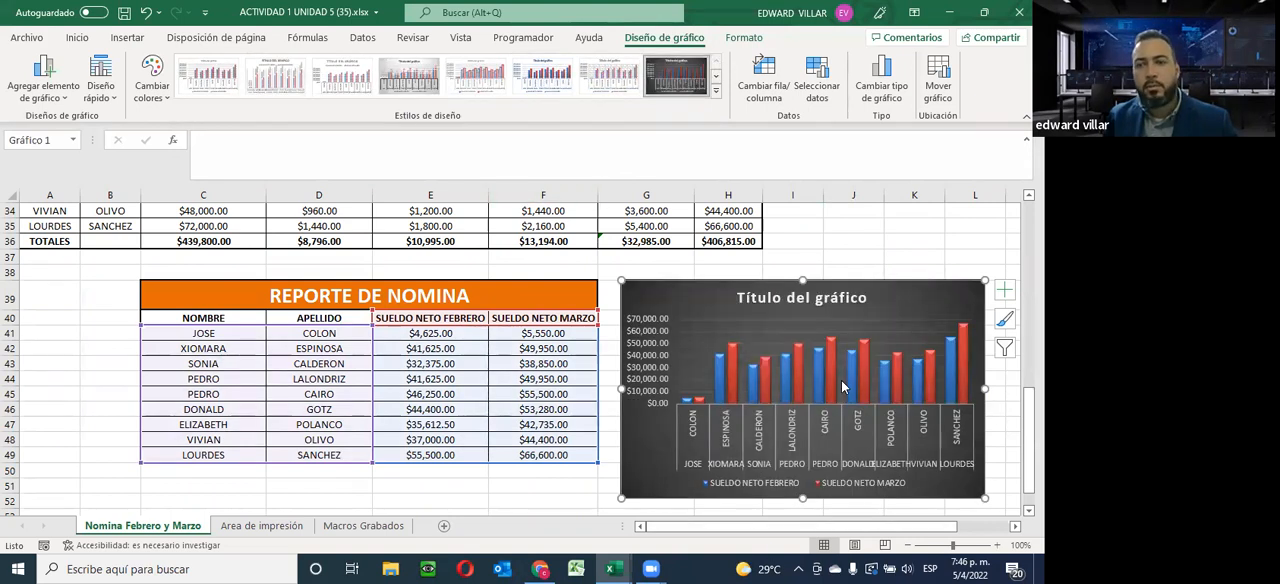
Look over the quick layouts for the column chart and recolour it with the second Multicolor palette, blue and green
click(110, 98)
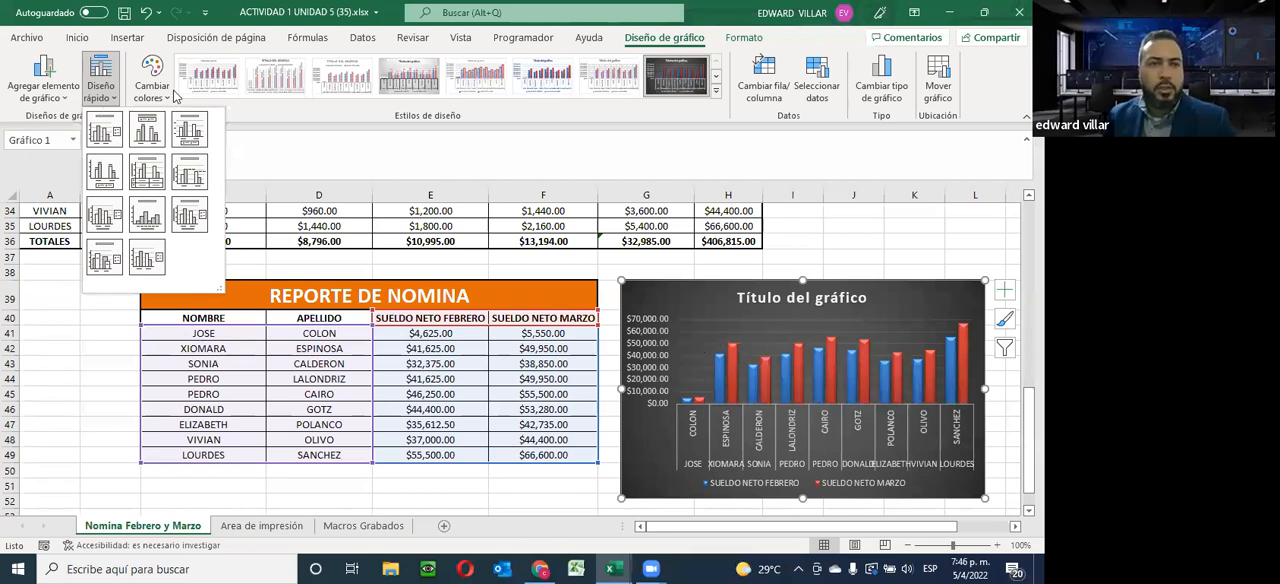
click(142, 101)
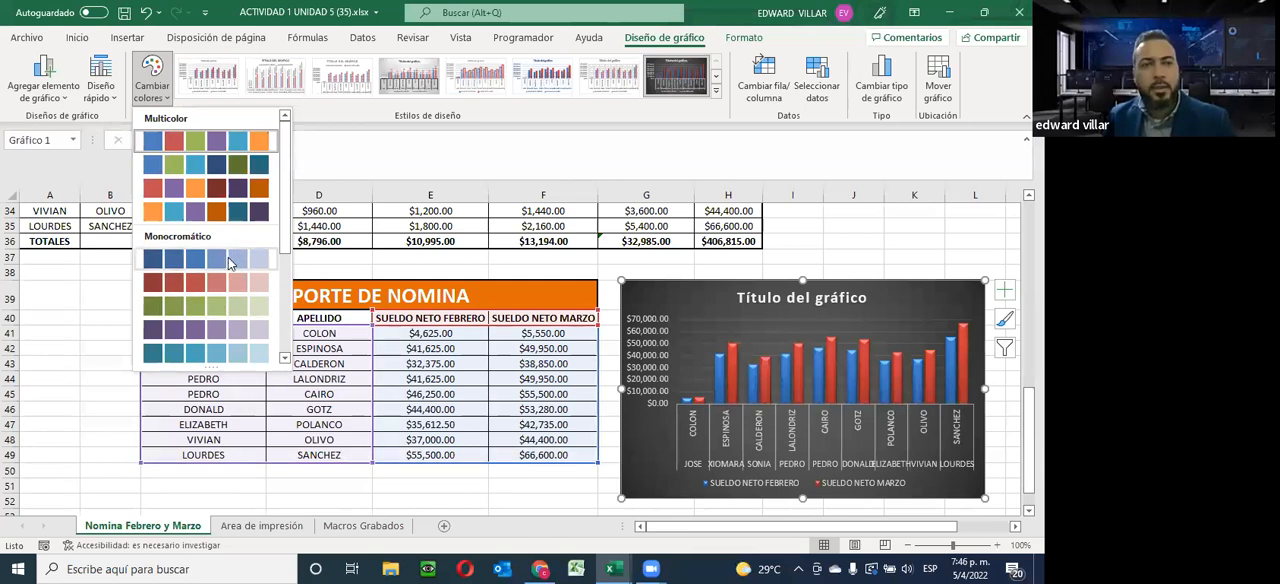
click(192, 176)
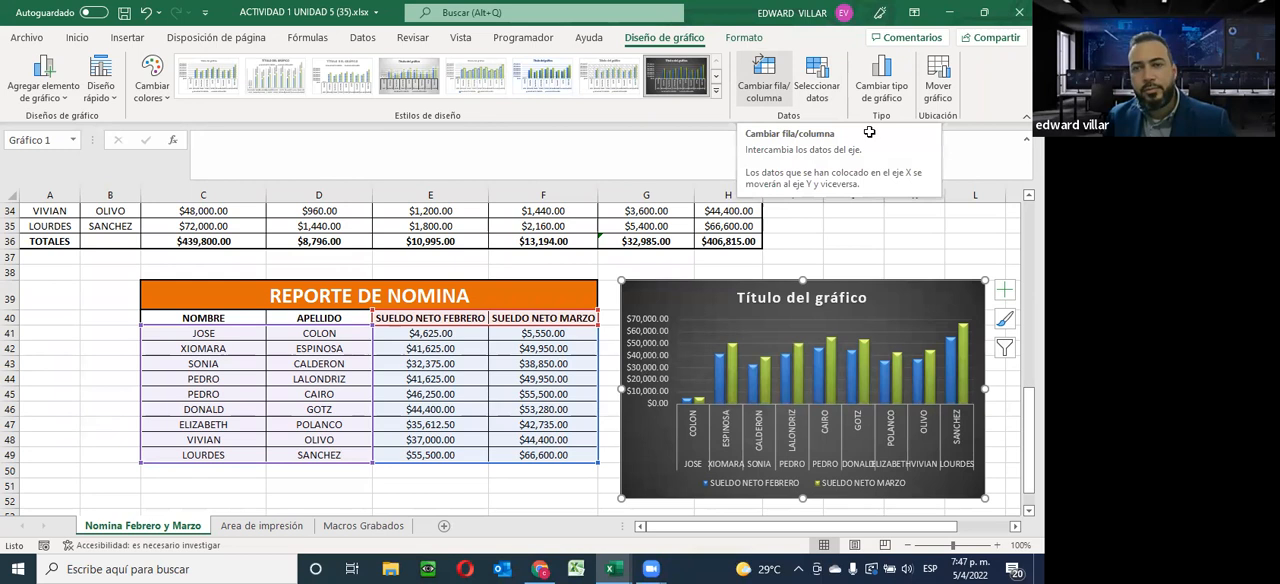
click(862, 241)
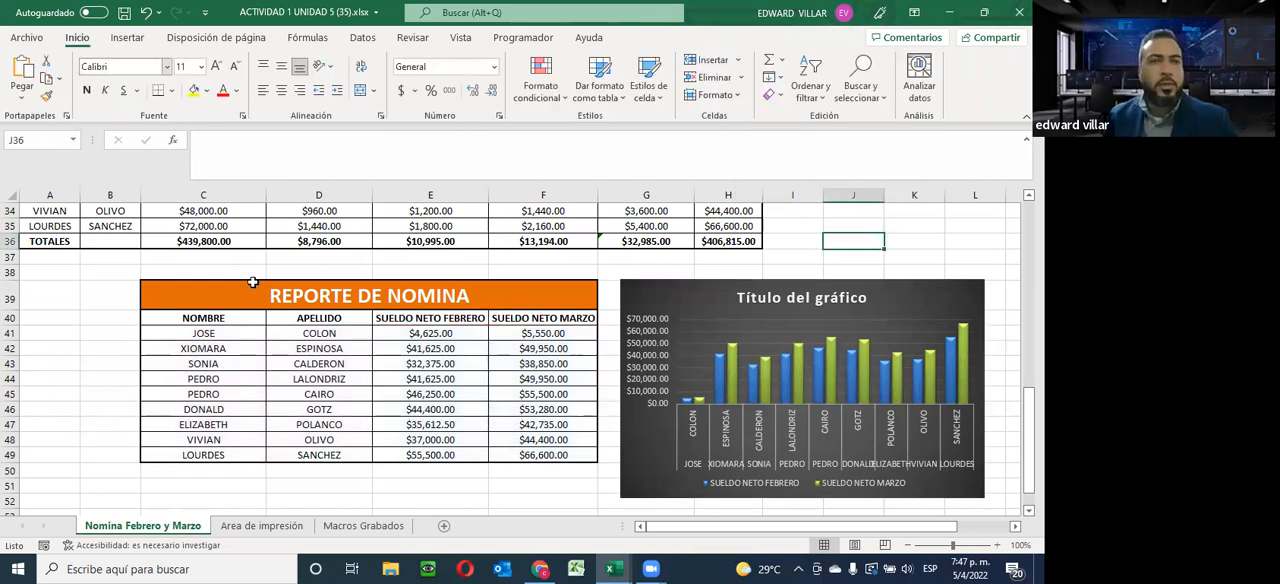
Insert a basic 2-D line chart from the REPORTE DE NOMINA data in C40:F49 and apply the dark gradient chart style
drag(178, 318, 545, 455)
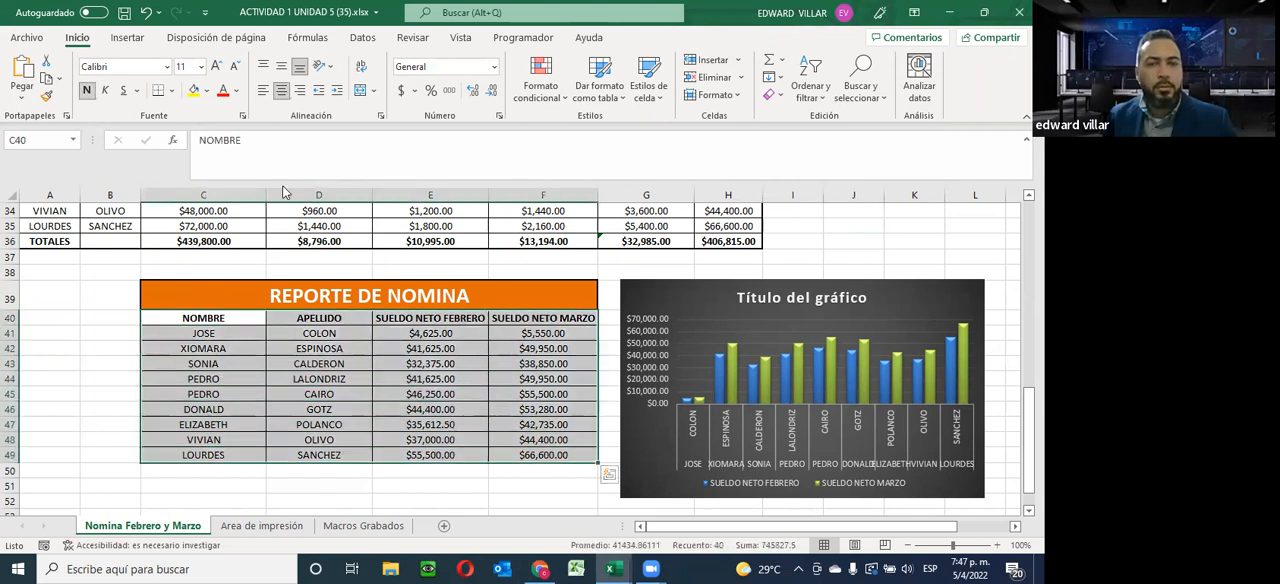
click(127, 38)
click(385, 76)
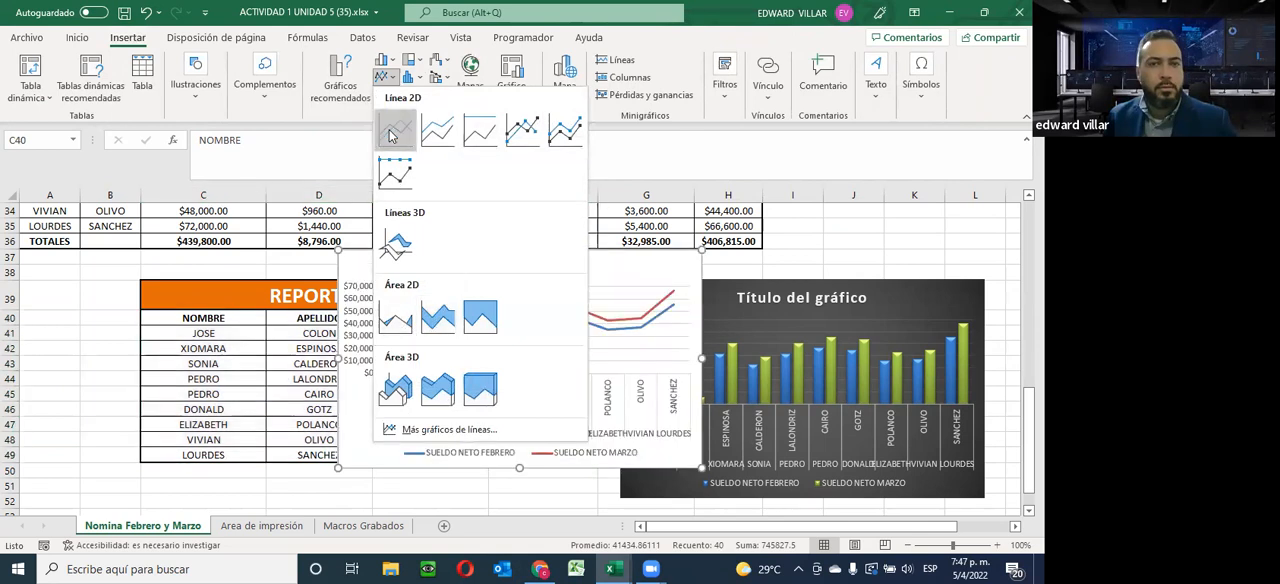
click(391, 135)
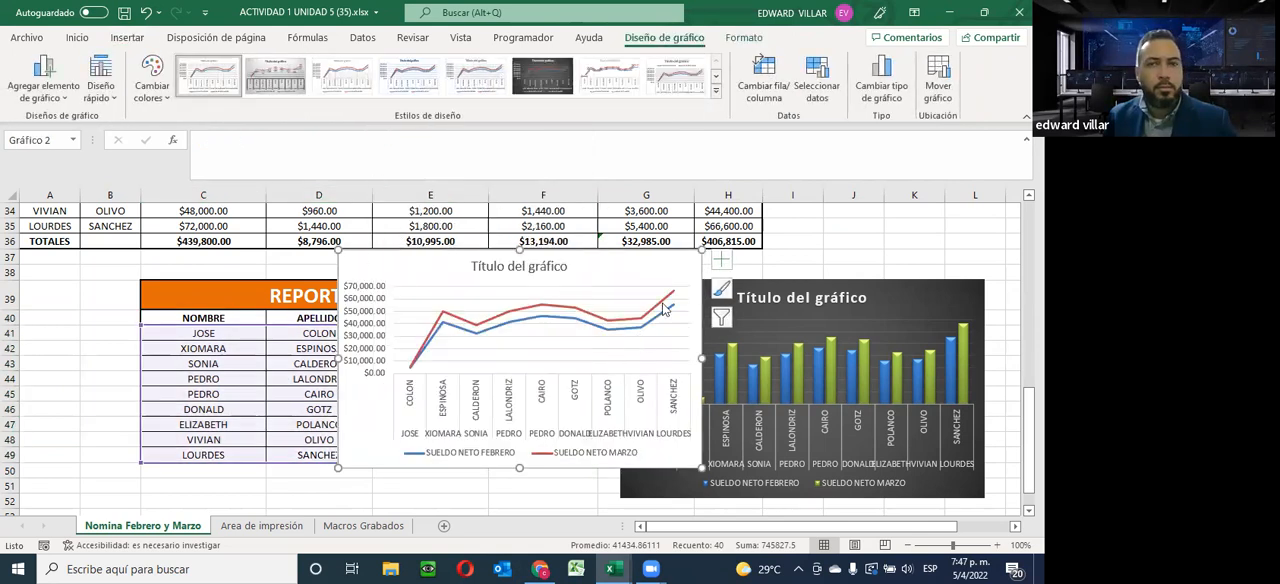
click(542, 76)
Move the line chart into the empty area below the REPORTE DE NOMINA table, starting around row 56
scroll(640, 330, down, 3)
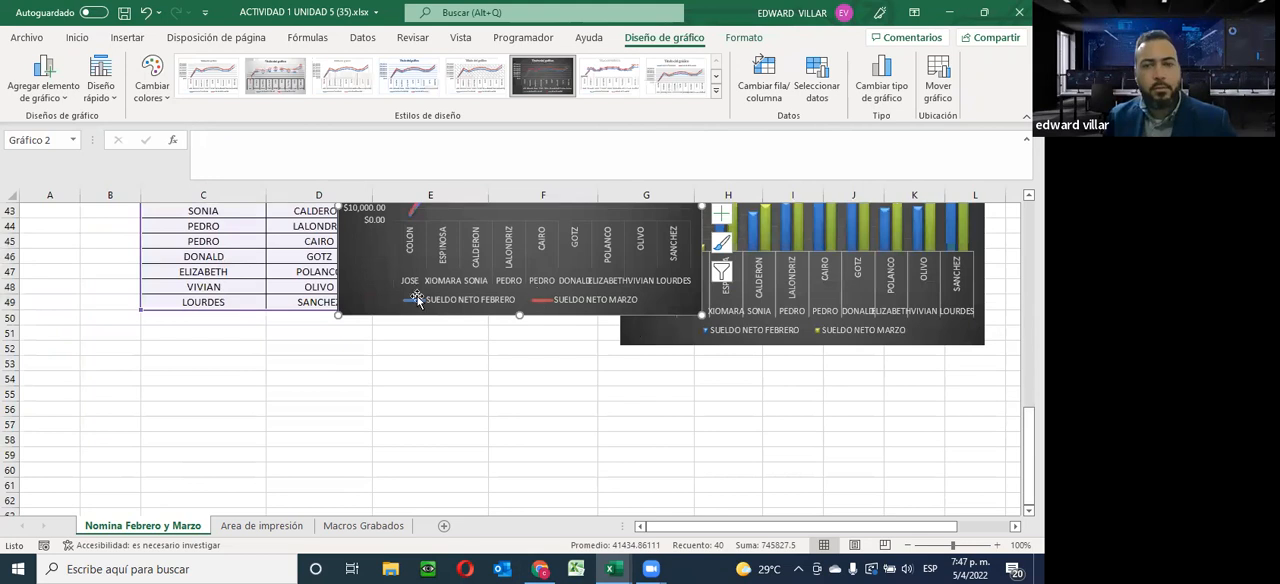
drag(359, 297, 122, 479)
drag(98, 500, 82, 506)
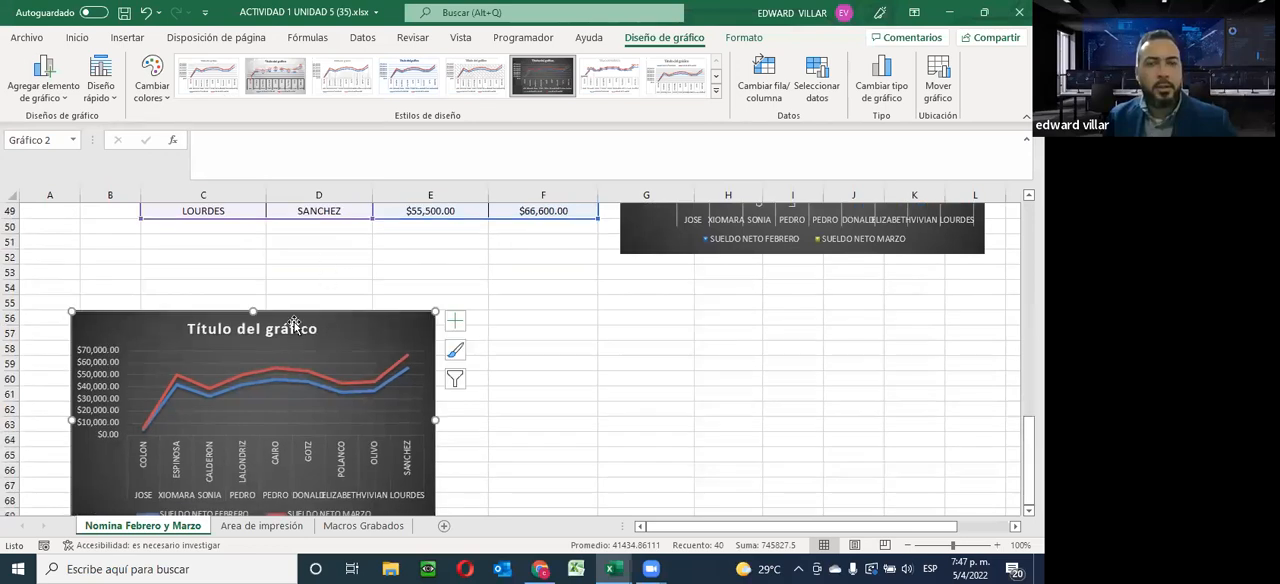
Replace the line chart's placeholder title with GRAFICO DE PRUEBAS
click(266, 333)
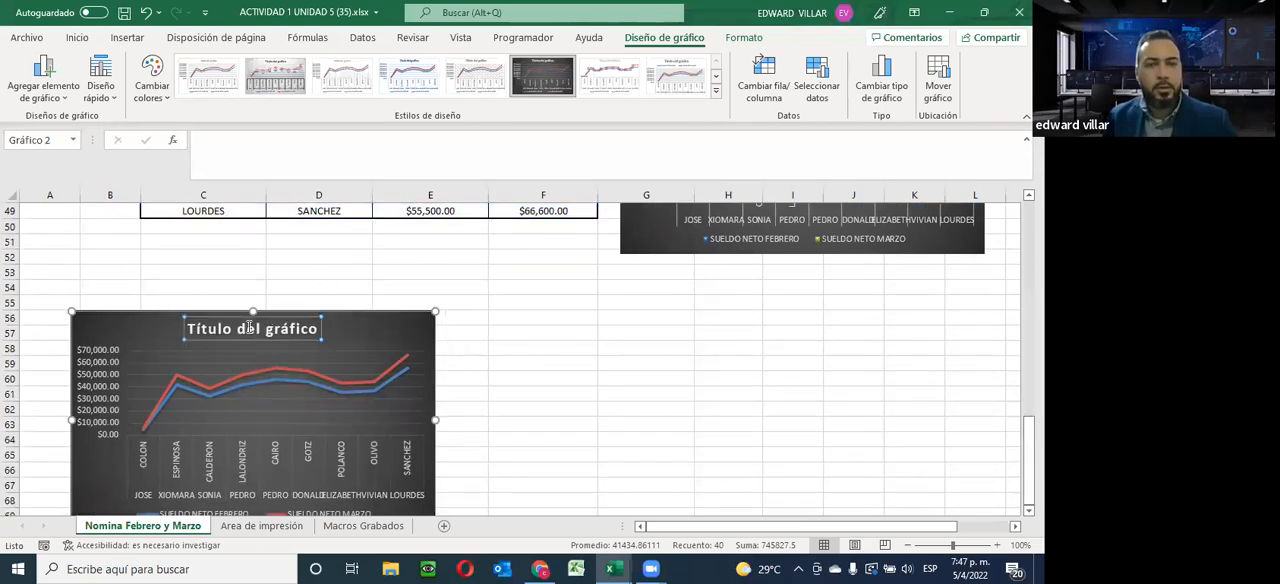
key(BackSpace)
key(BackSpace)
key(BackSpace)
key(BackSpace)
key(BackSpace)
key(BackSpace)
key(BackSpace)
key(BackSpace)
key(BackSpace)
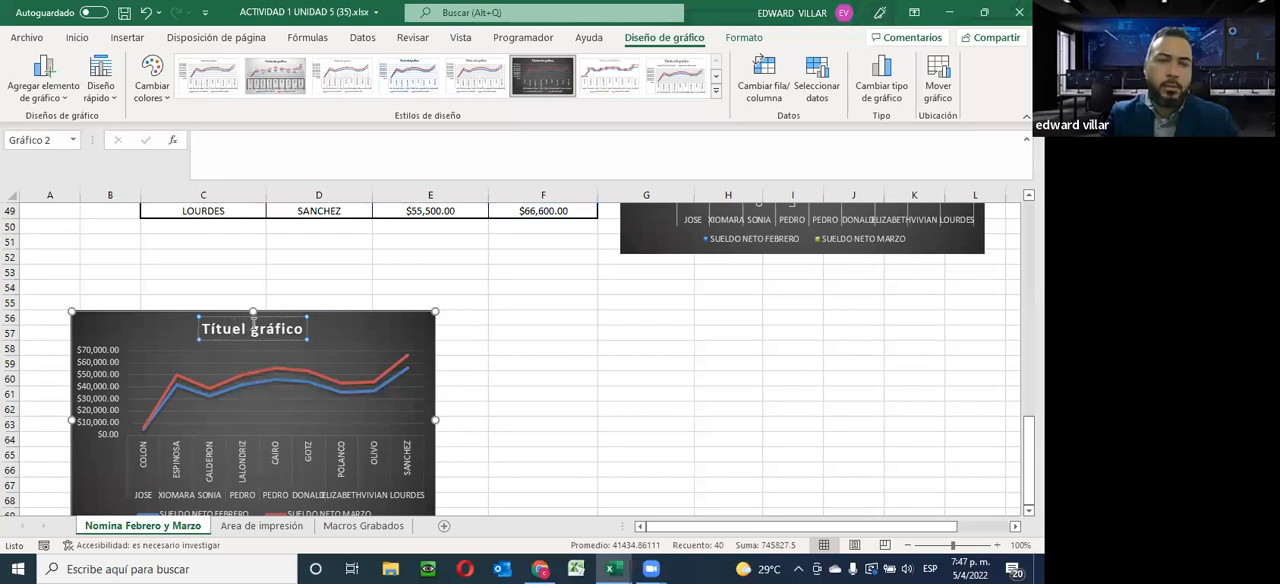
key(Delete)
key(Delete)
key(Delete)
key(Delete)
key(Delete)
key(Delete)
key(Delete)
key(Delete)
key(Delete)
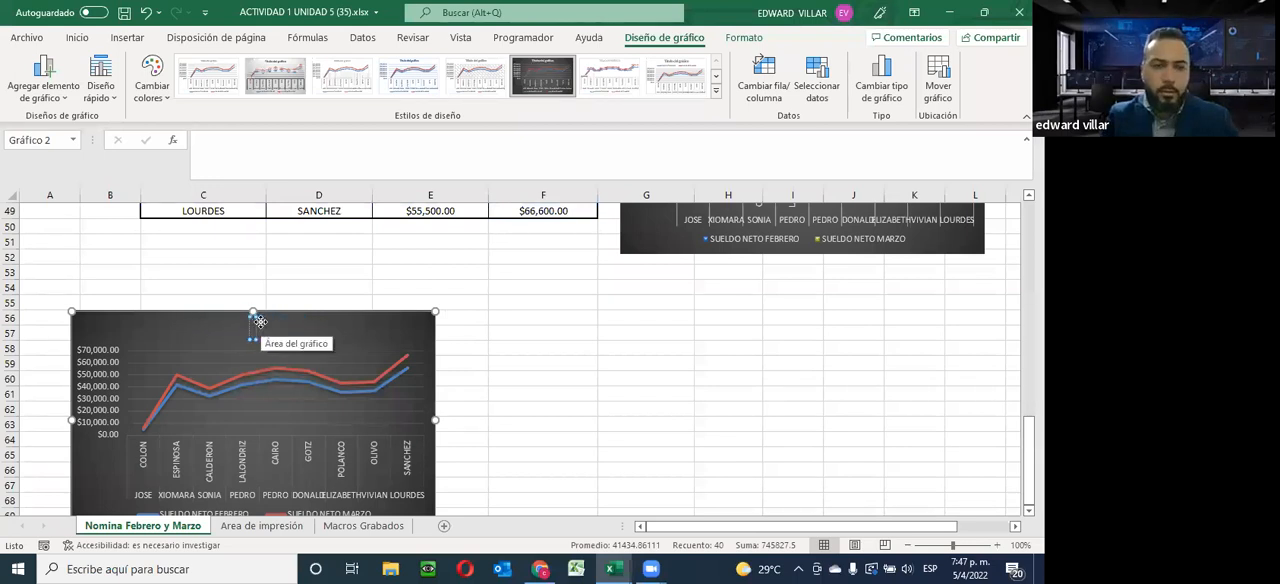
text(GRAFICO DE PRUEBA)
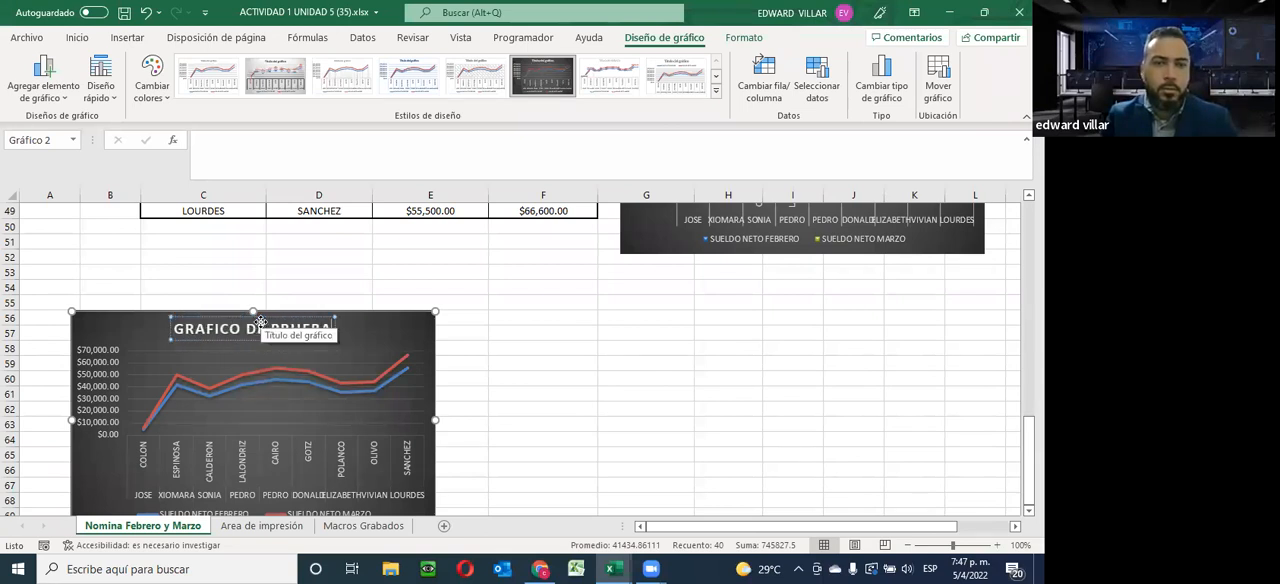
text(S)
click(665, 350)
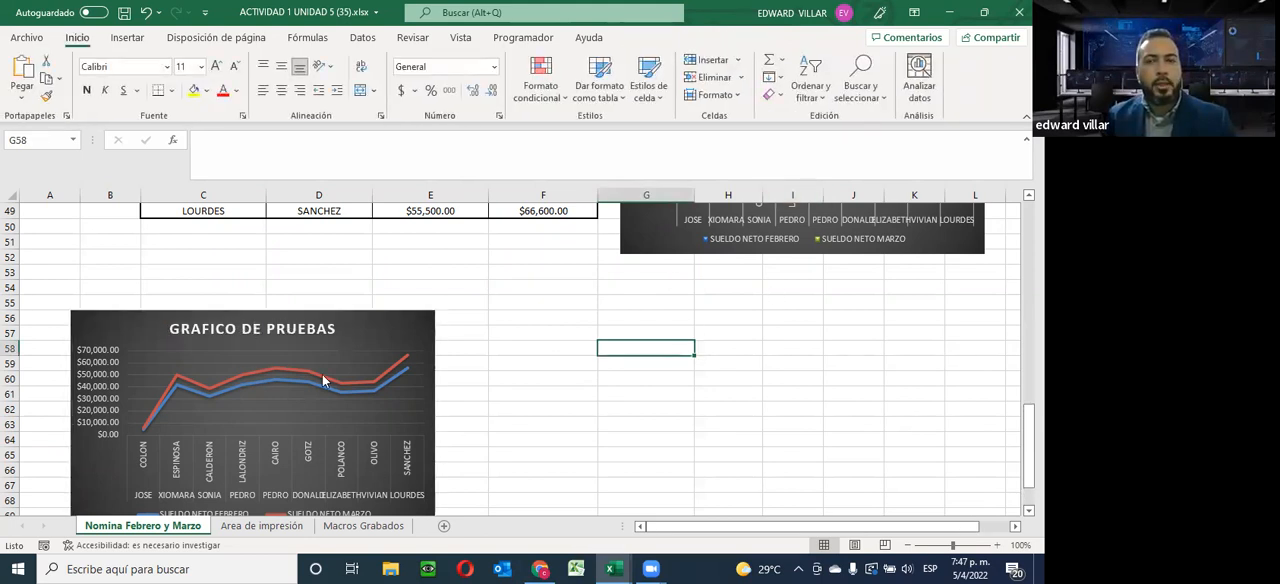
Move the GRAFICO DE PRUEBAS line chart to its own new sheet named Gráfico1
click(346, 327)
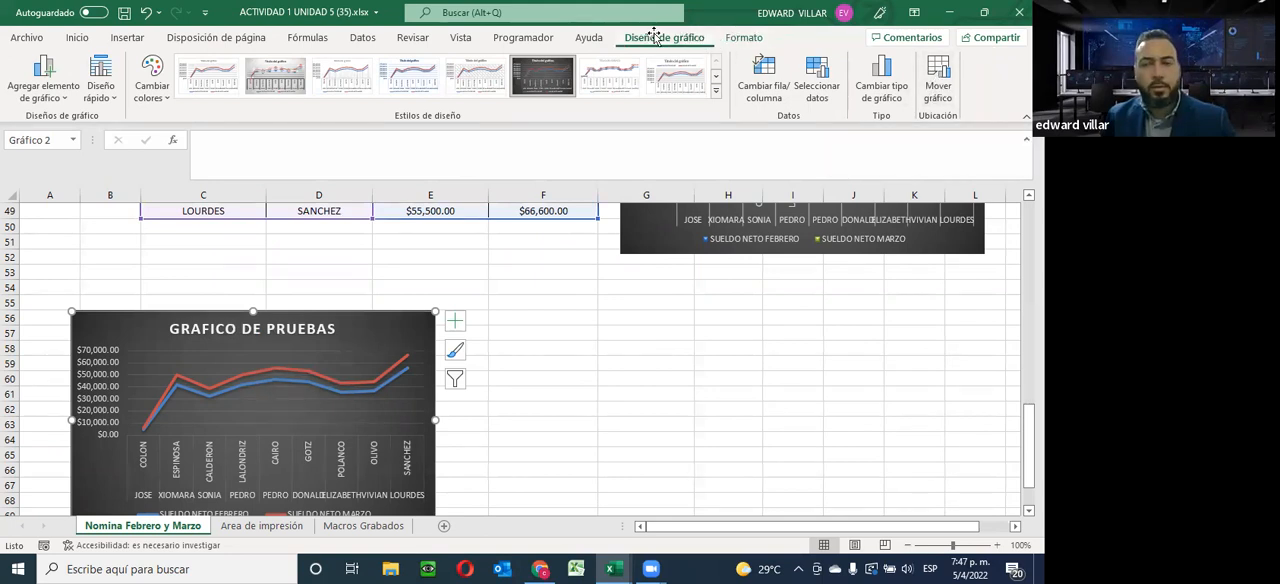
click(938, 78)
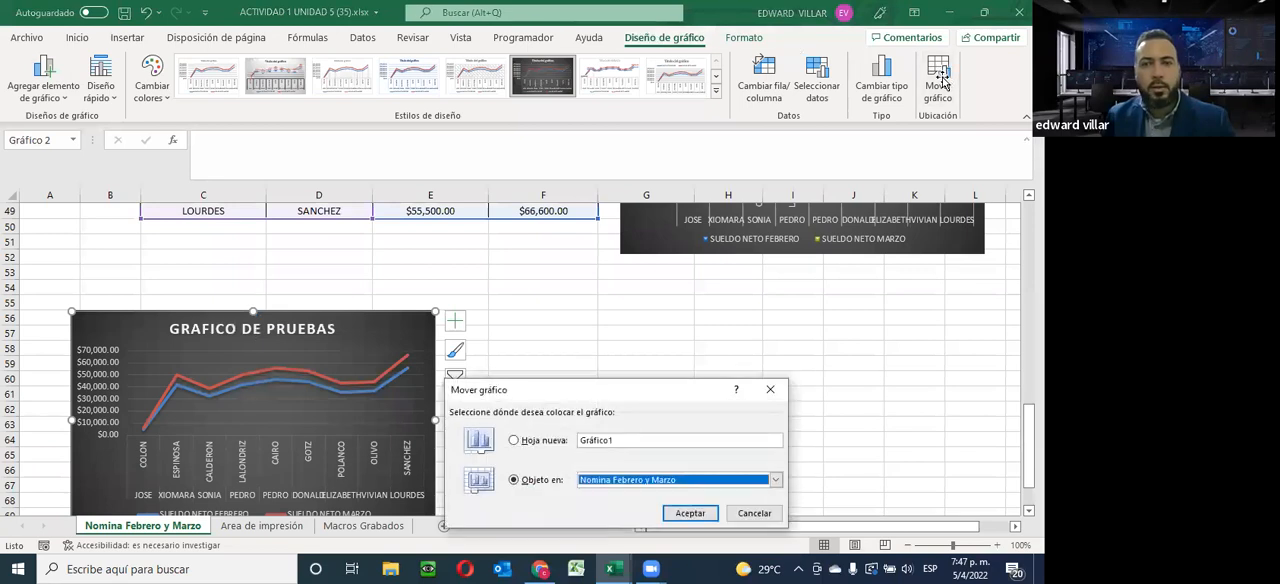
click(545, 441)
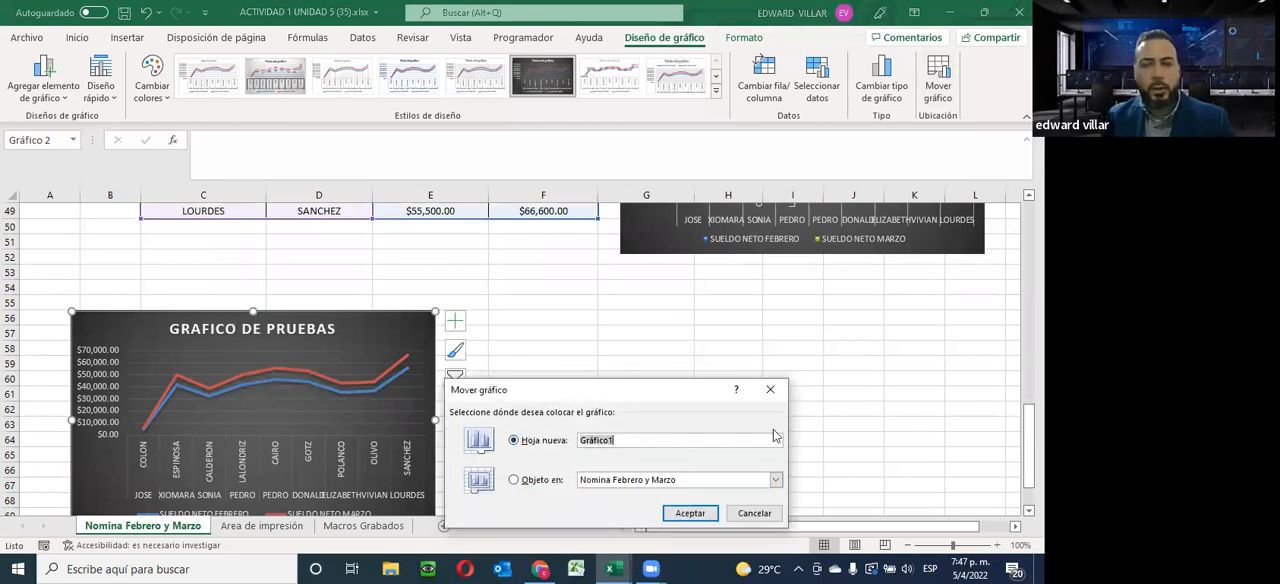
click(690, 513)
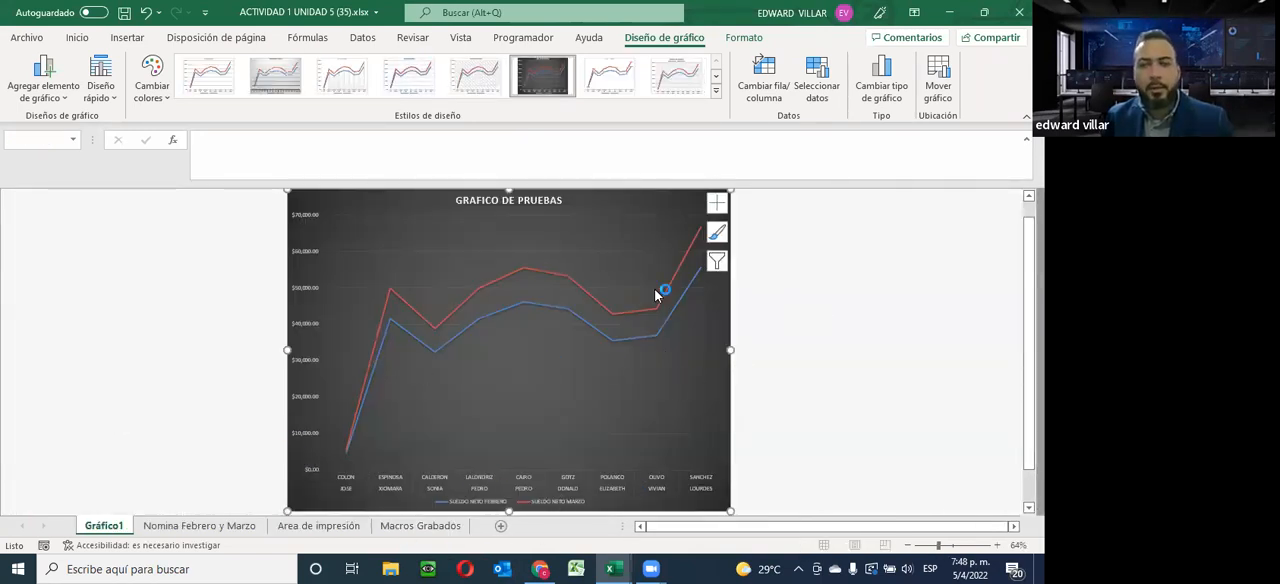
Insert a 3-D area chart from the REPORTE DE NOMINA data in C40:F49 on the Nomina Febrero y Marzo sheet
click(197, 526)
scroll(626, 350, up, 6)
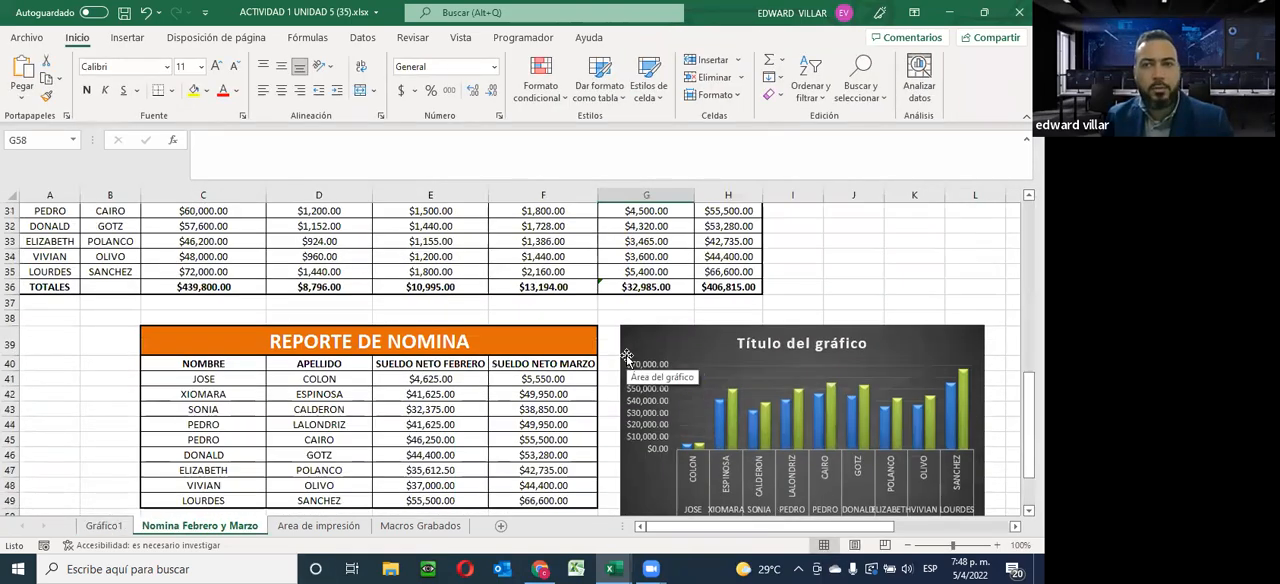
scroll(628, 360, up, 7)
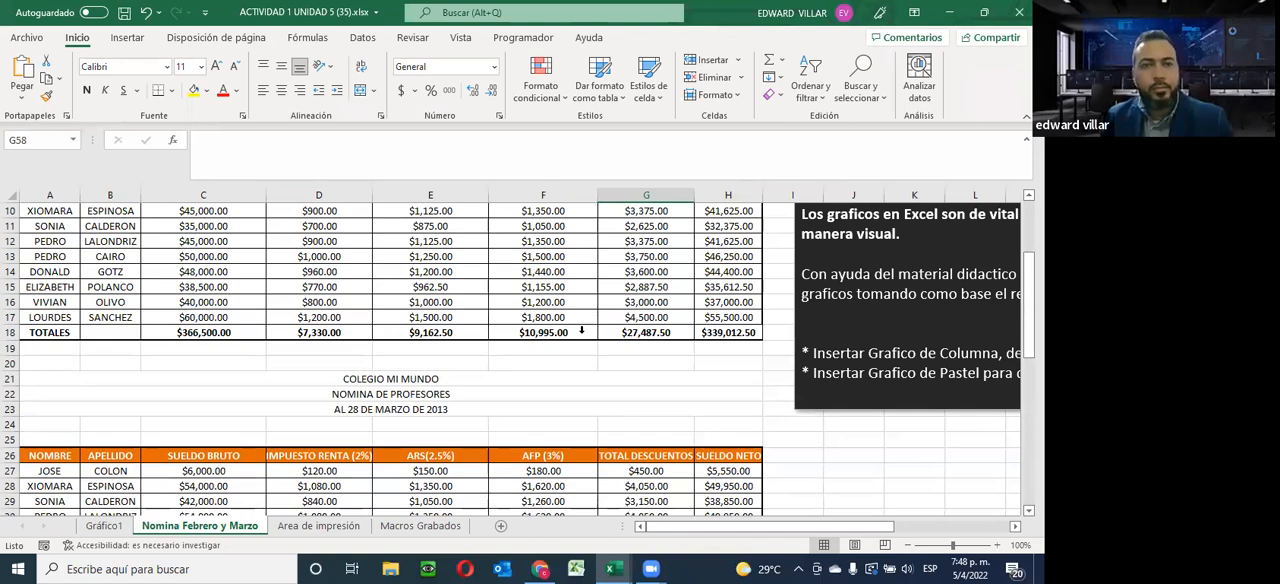
scroll(581, 330, down, 9)
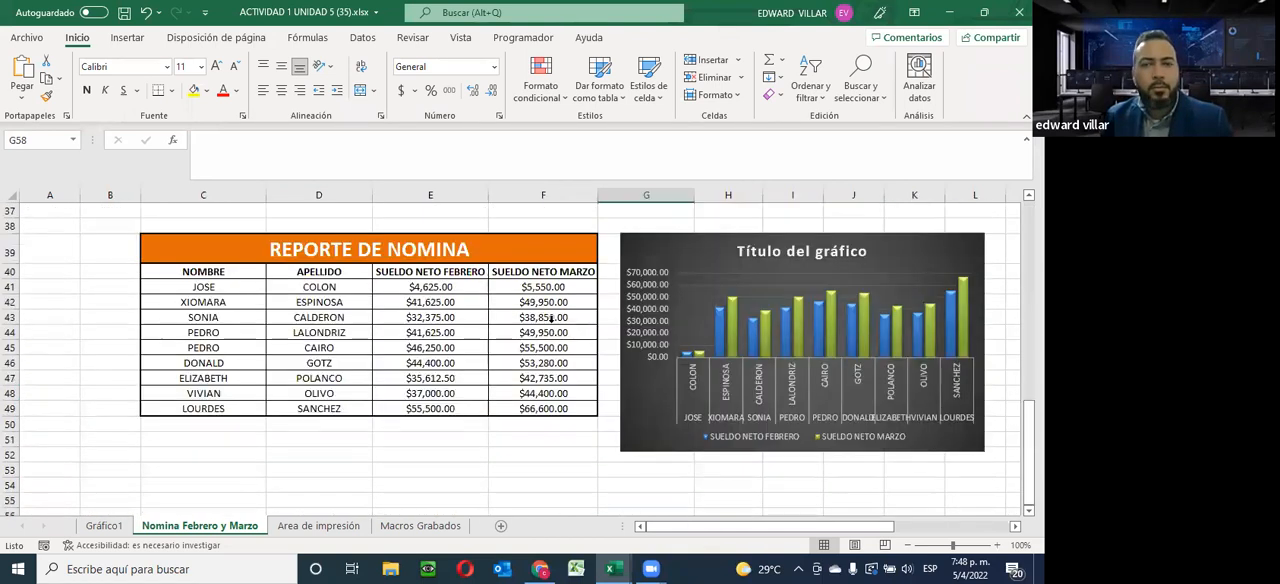
drag(185, 271, 592, 408)
click(127, 37)
click(386, 77)
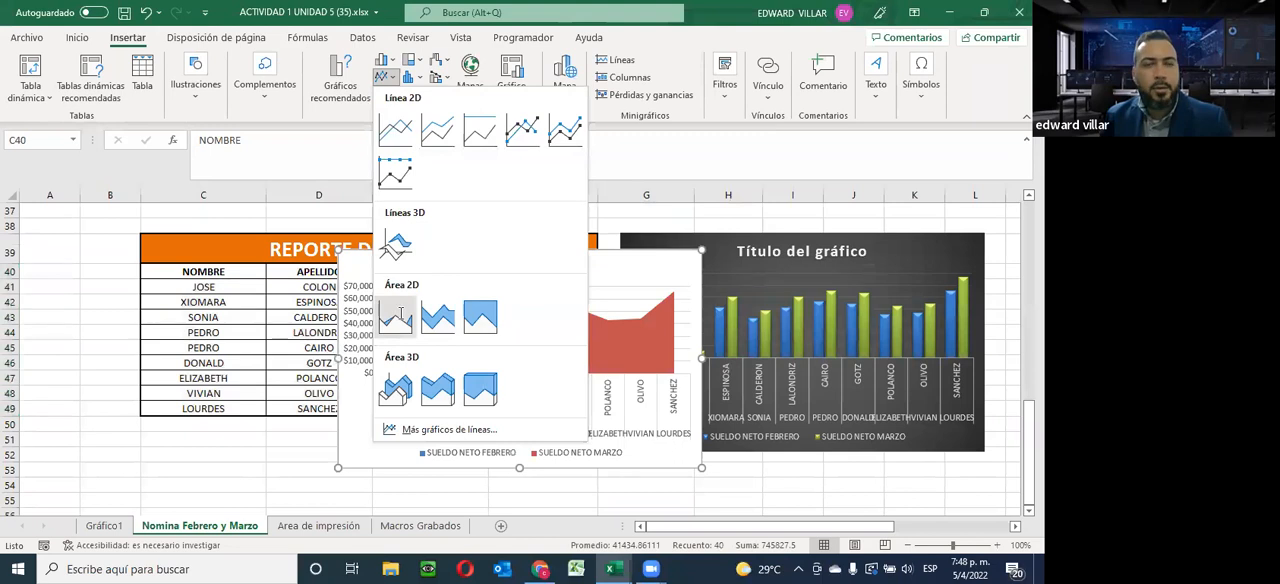
click(394, 386)
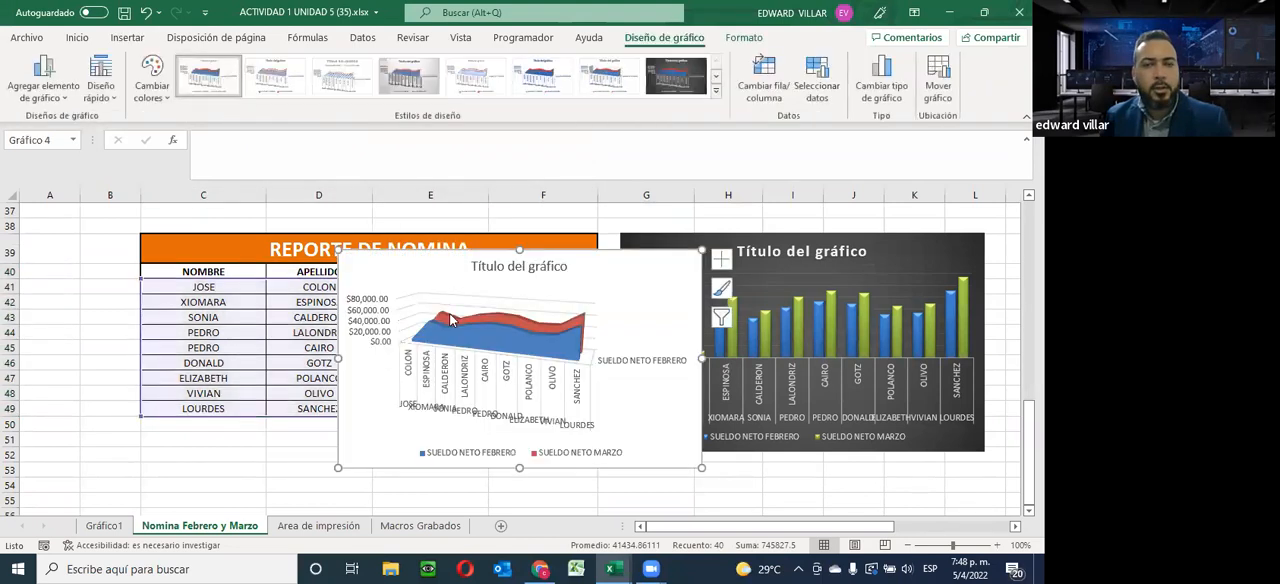
Apply the dark gradient style to the area chart and move it below the REPORTE DE NOMINA table, starting around row 52
click(665, 86)
scroll(654, 283, down, 4)
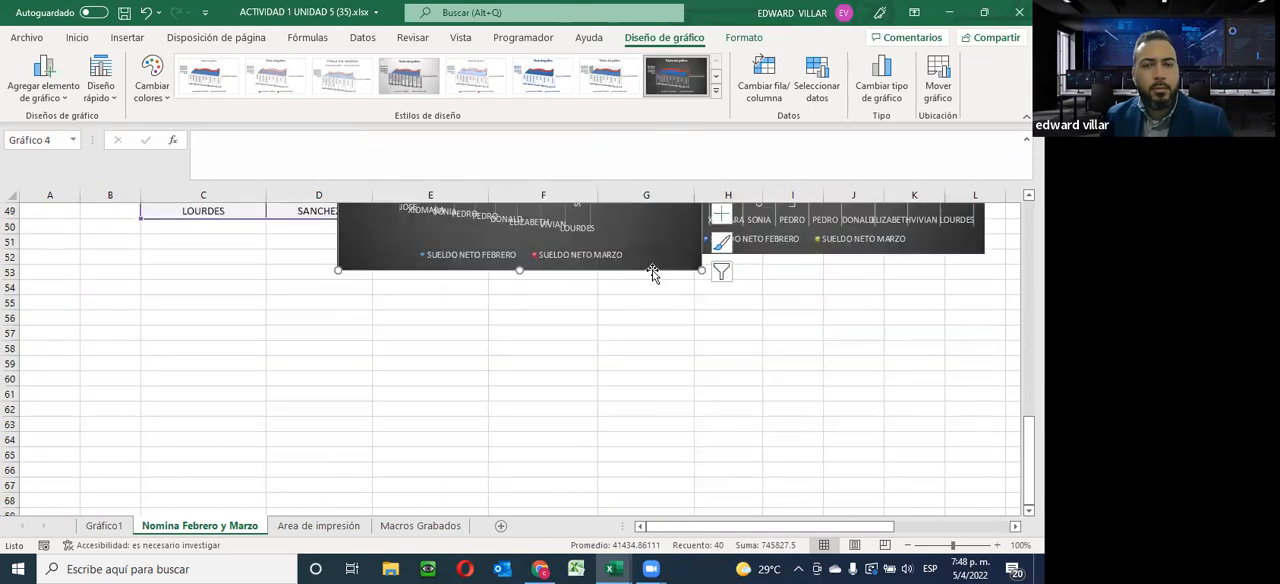
drag(584, 320, 350, 449)
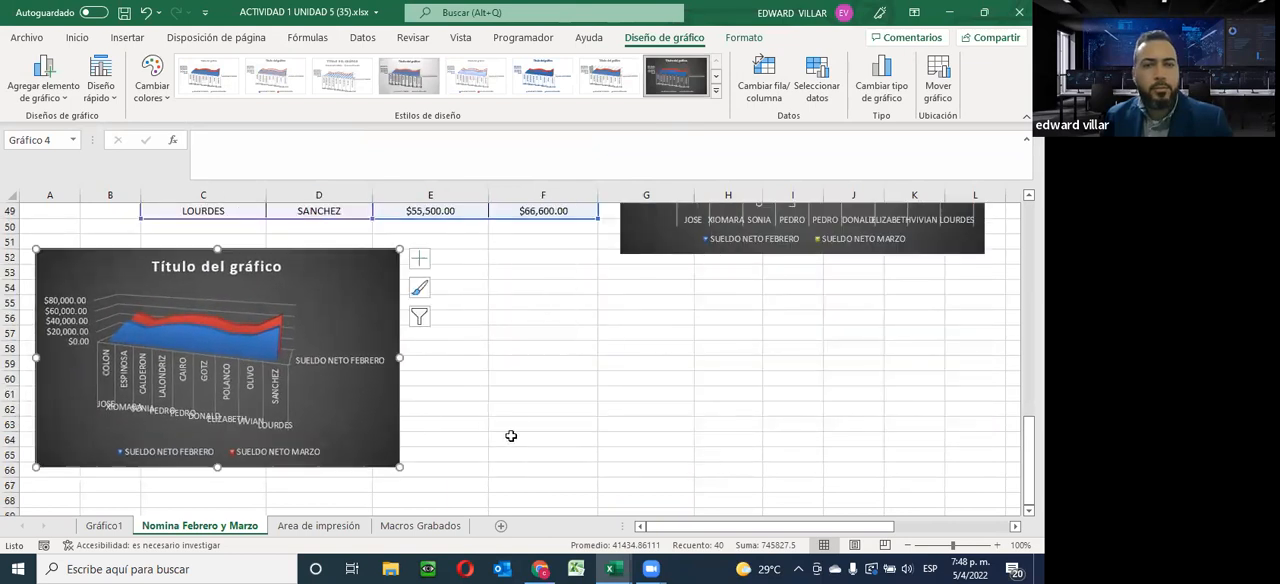
click(608, 418)
Review the chart exercise instructions beside the payroll tables, along with the report table and the column and area charts
scroll(608, 418, up, 4)
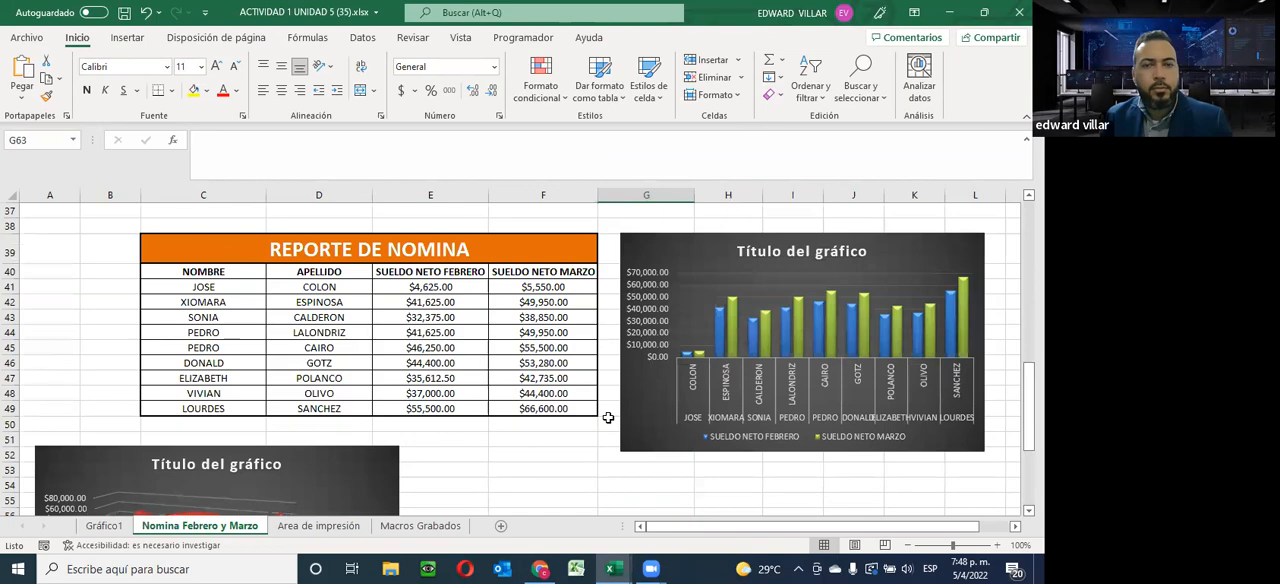
scroll(608, 418, up, 8)
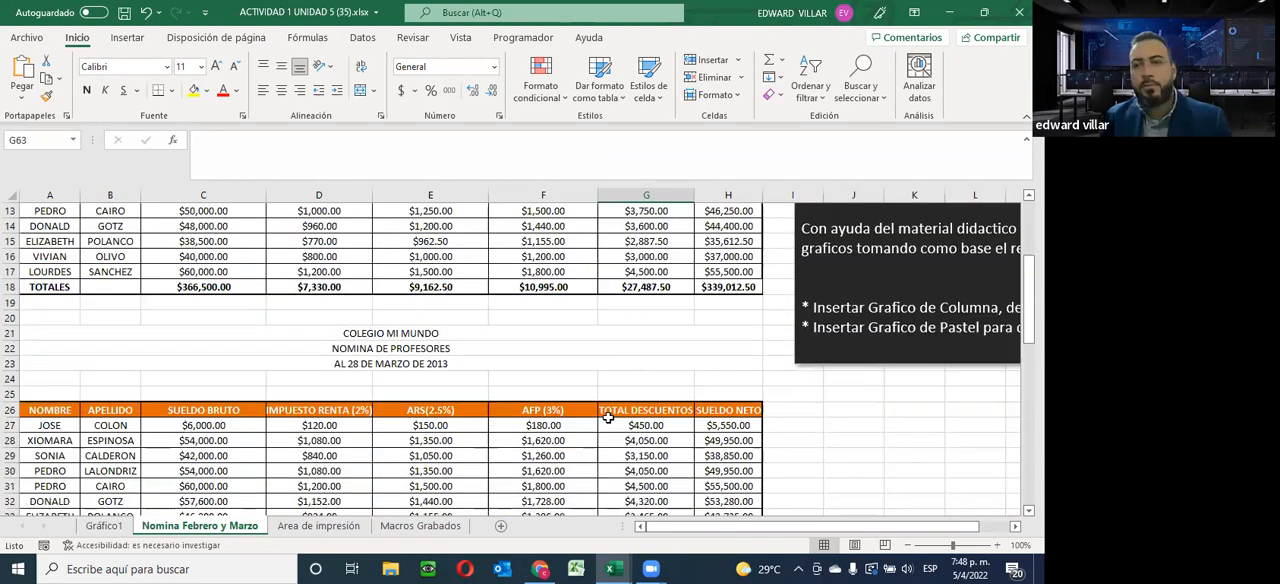
scroll(608, 418, up, 2)
scroll(640, 470, down, 1)
drag(686, 527, 822, 527)
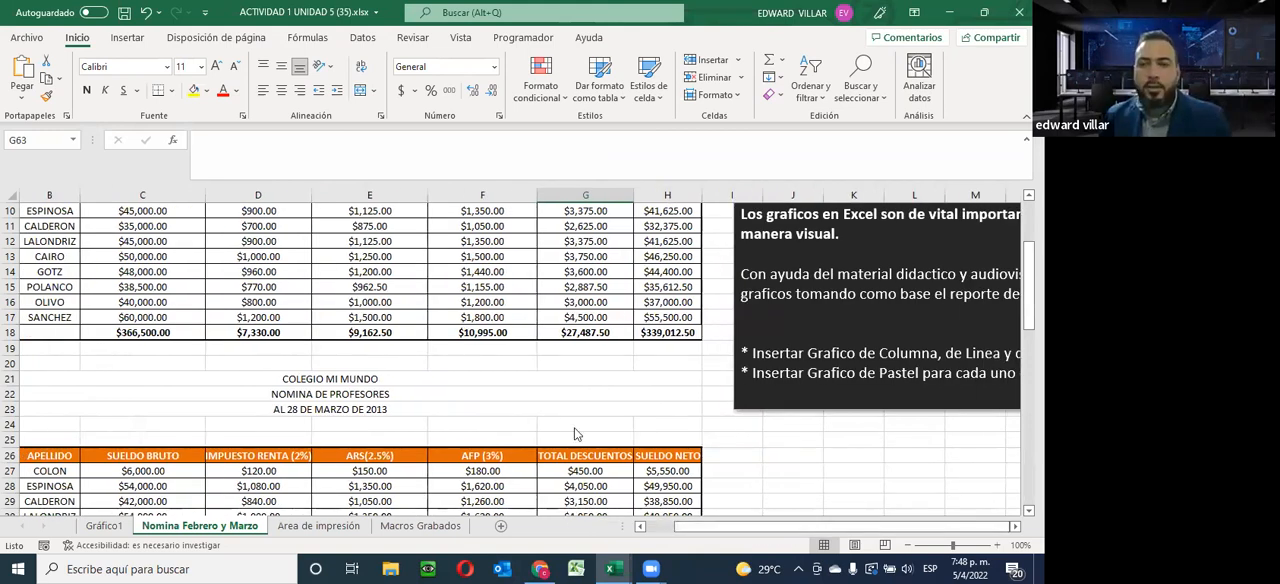
scroll(789, 446, down, 13)
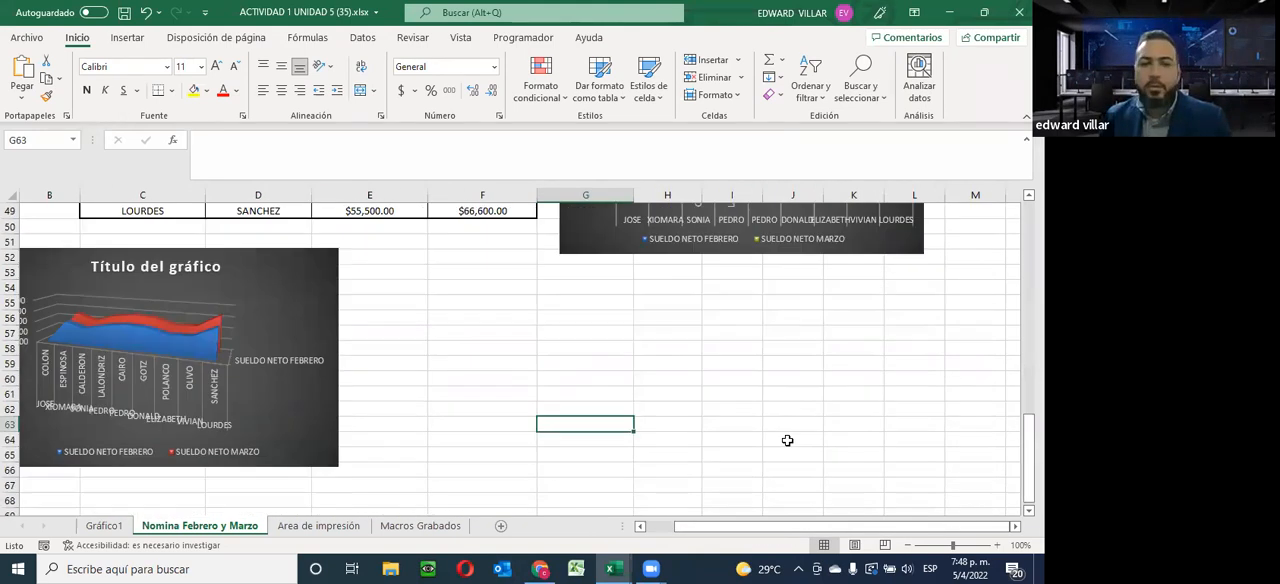
scroll(356, 425, up, 3)
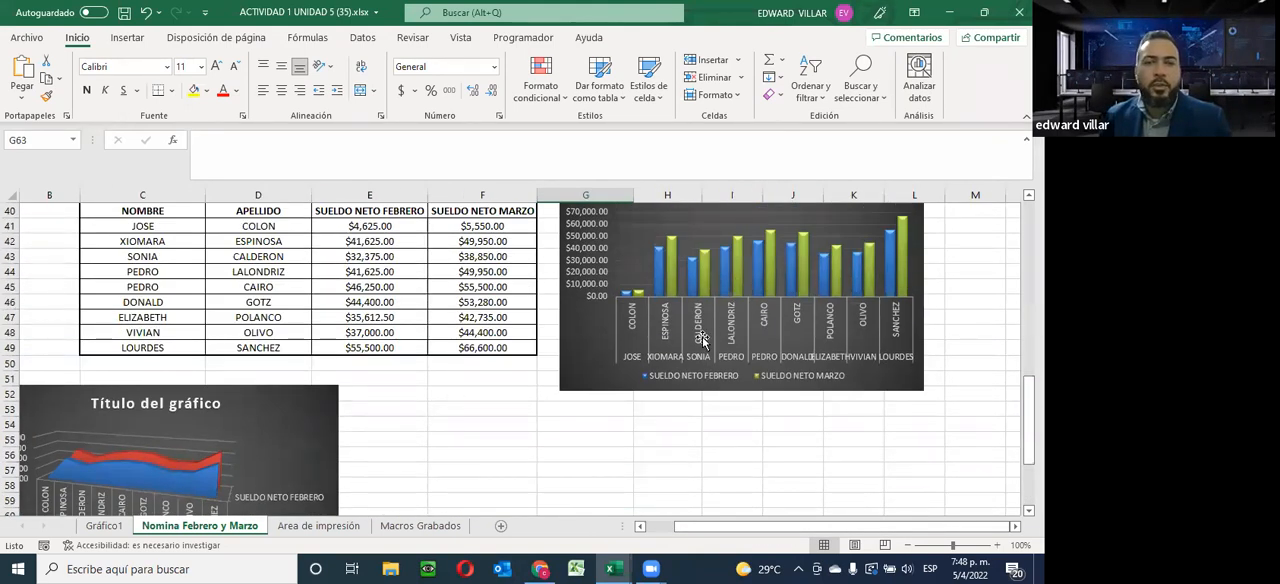
scroll(703, 340, up, 2)
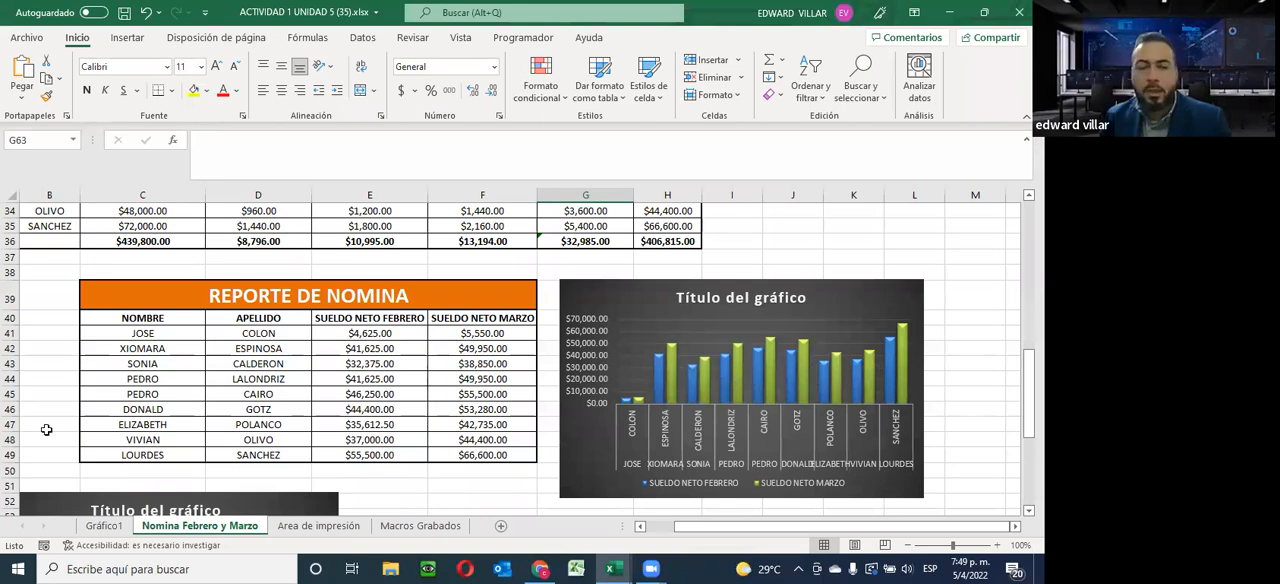
scroll(44, 444, down, 3)
scroll(55, 447, up, 10)
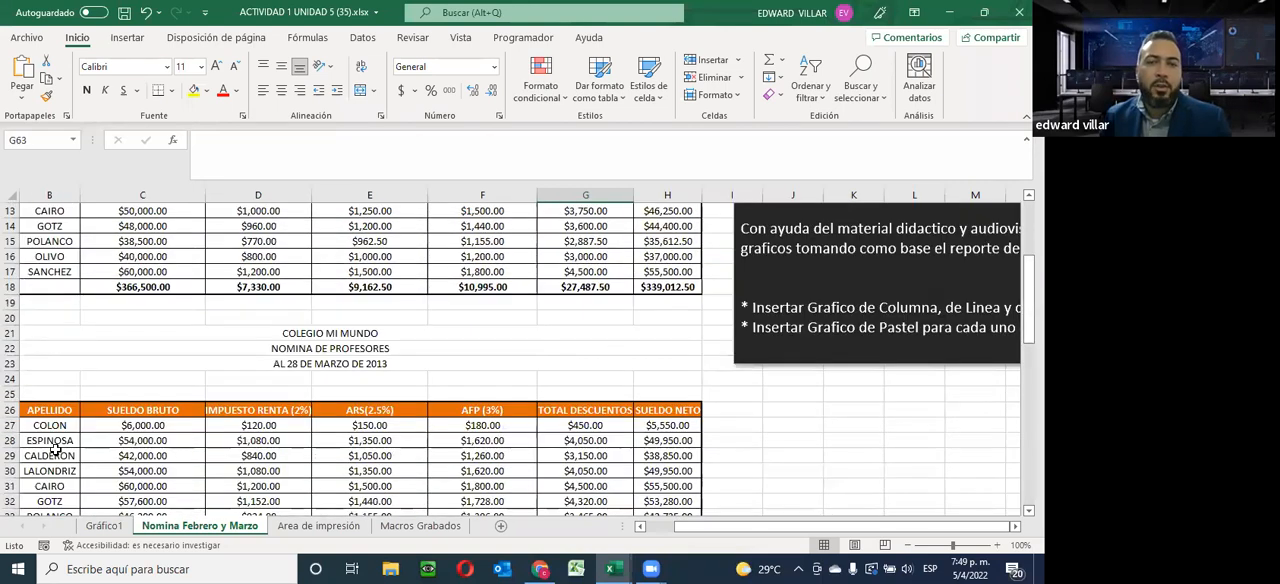
scroll(55, 449, down, 5)
scroll(55, 450, down, 3)
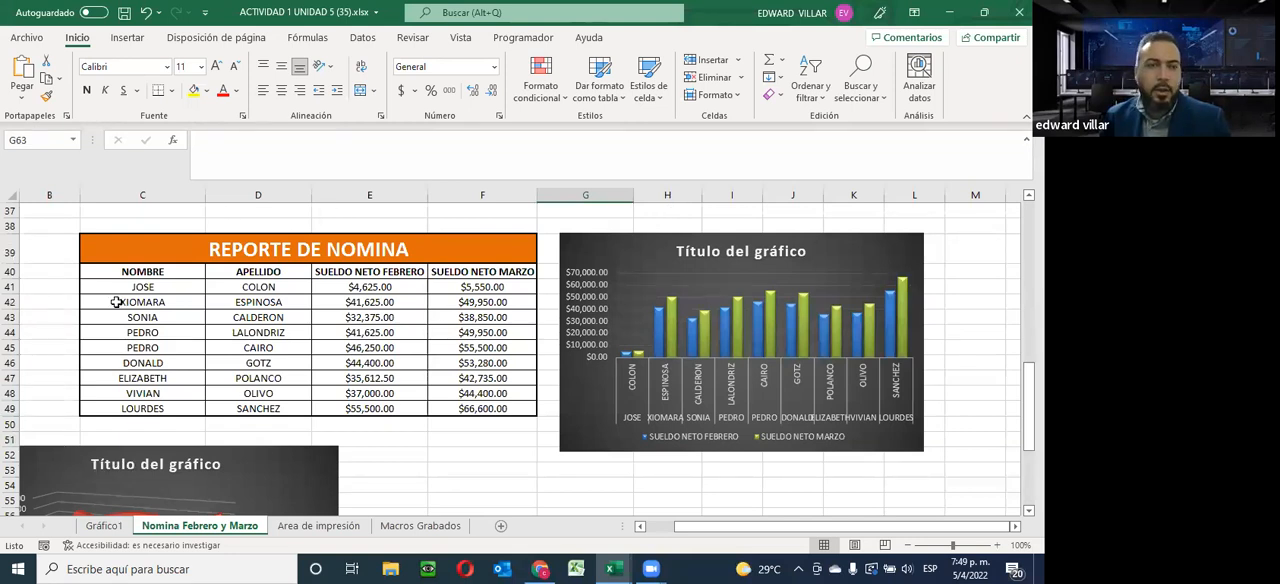
Insert a 2-D pie chart of the February net salaries from the report data in C40:E49
drag(105, 271, 375, 408)
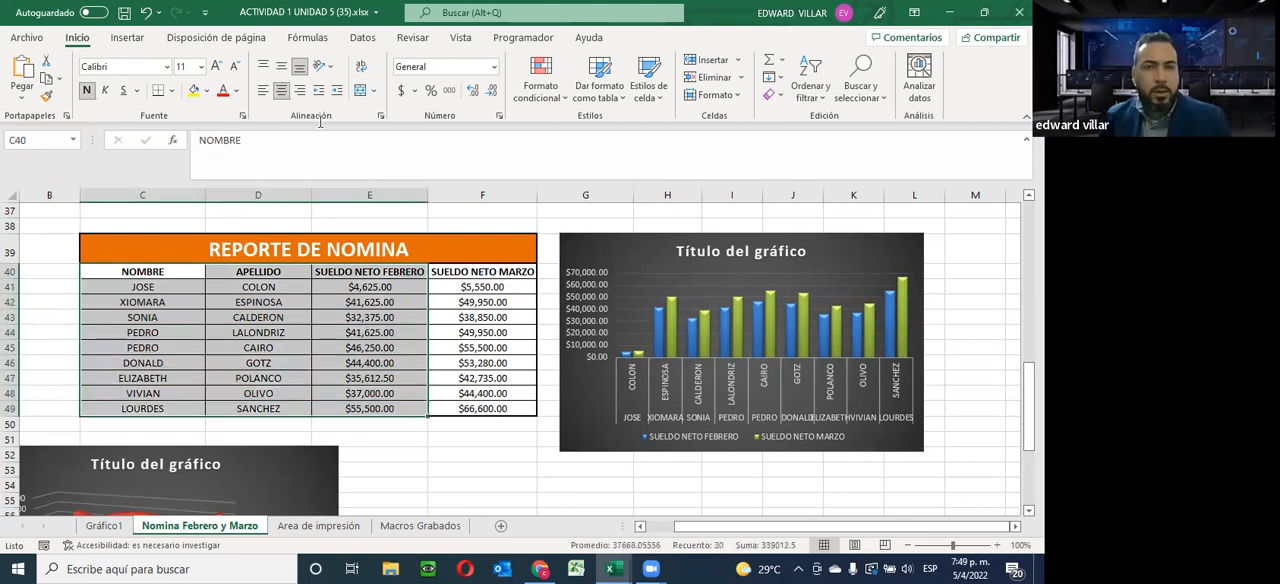
click(128, 37)
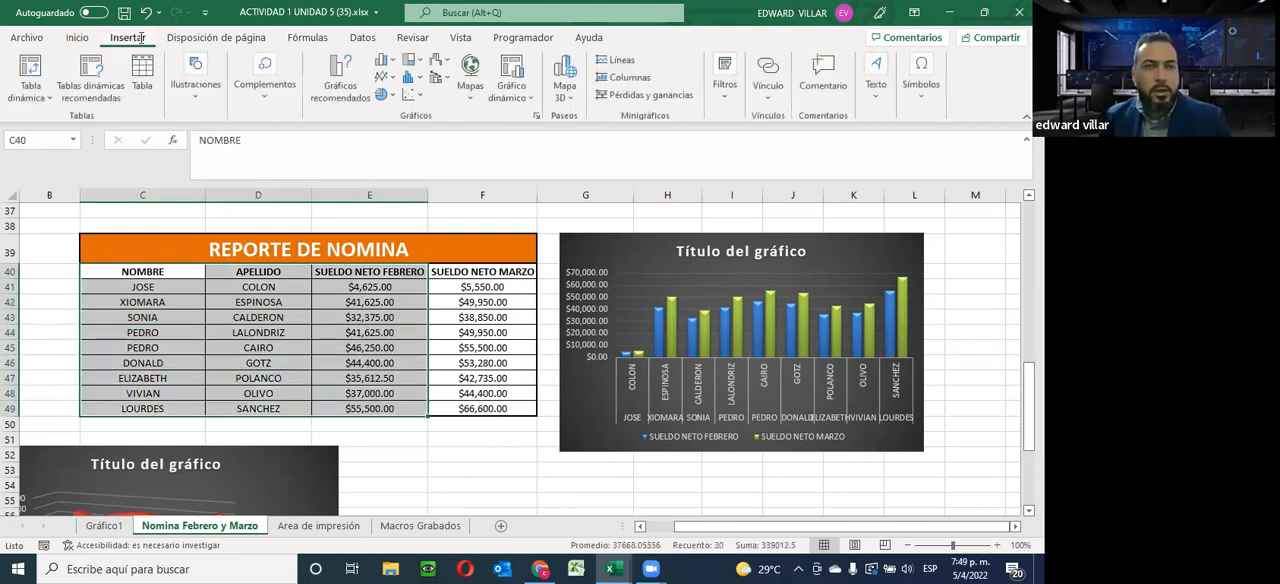
click(395, 94)
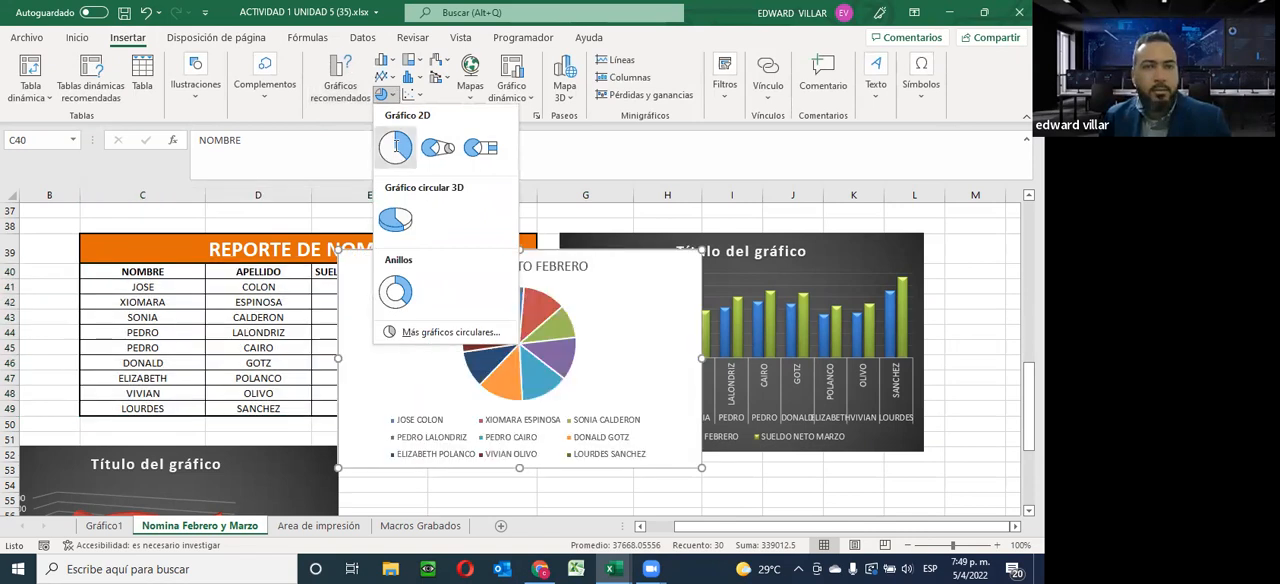
click(396, 146)
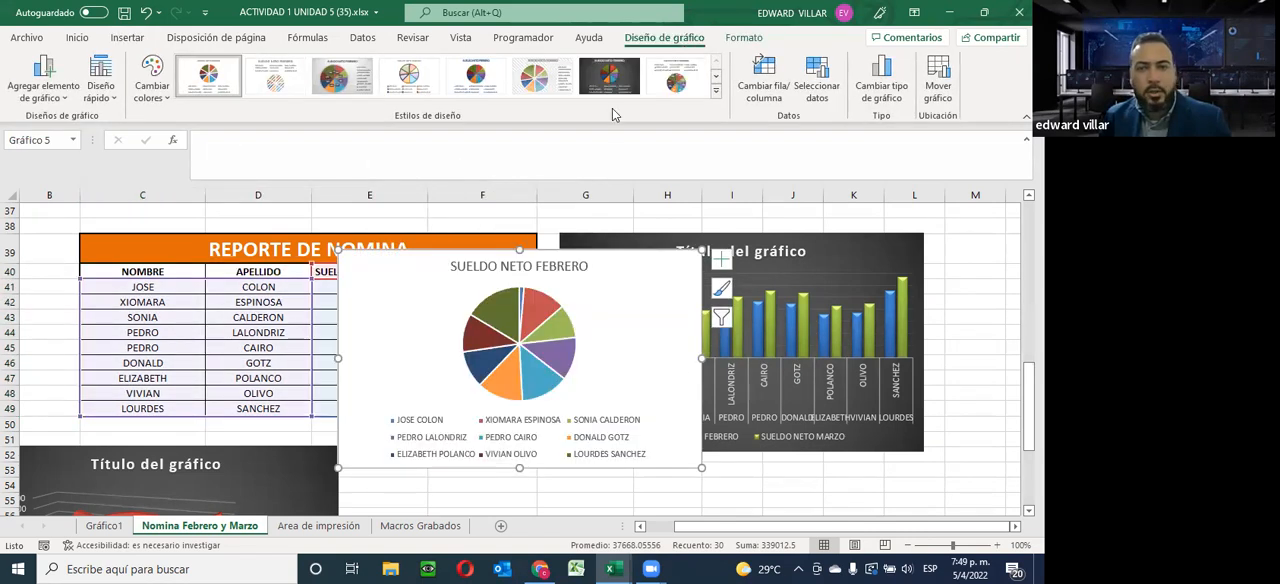
Give the pie chart the dark gradient style and move it beside the area chart, starting around row 53
scroll(623, 280, down, 3)
drag(630, 233, 657, 446)
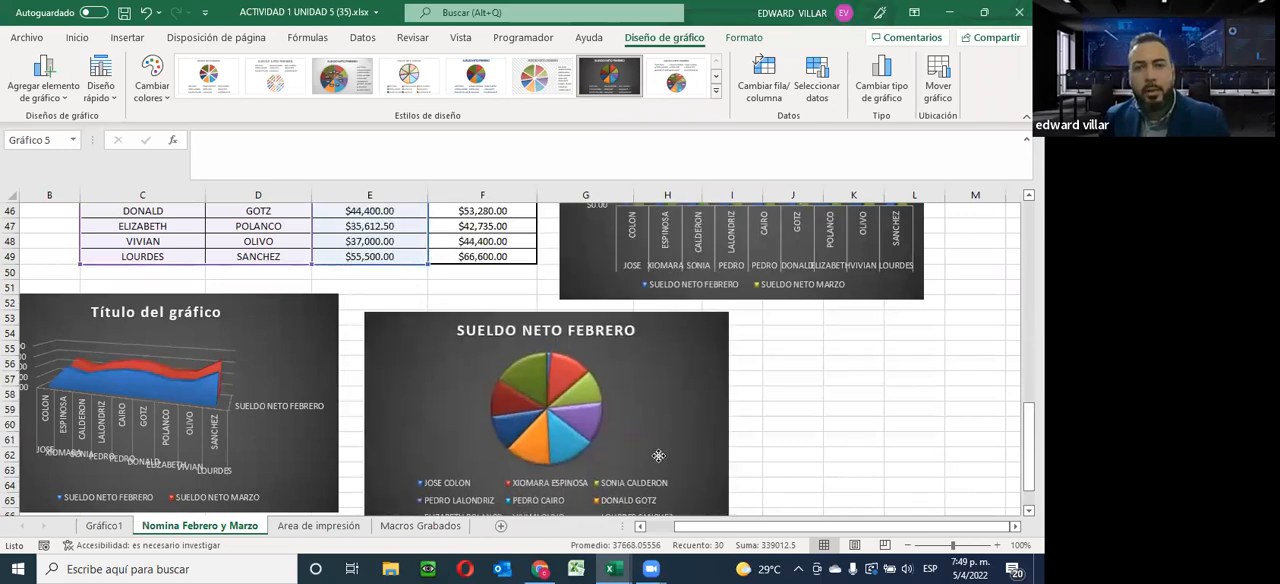
click(907, 402)
Insert a 3-D pie chart from the full REPORTE DE NOMINA data in C40:F49
scroll(907, 402, up, 4)
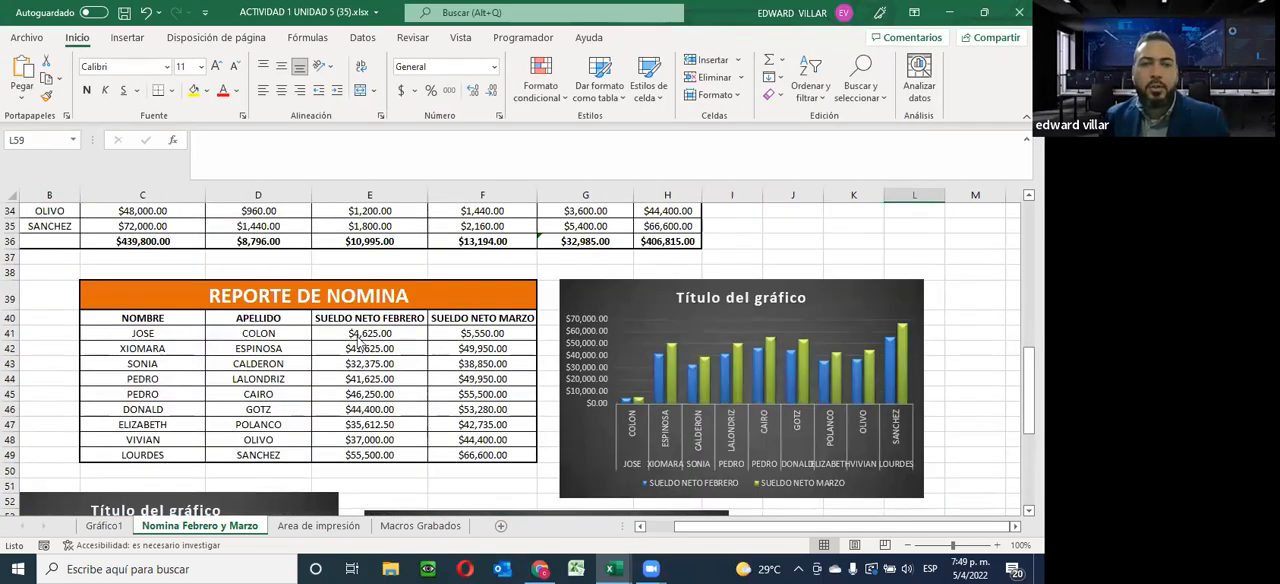
drag(140, 325, 498, 453)
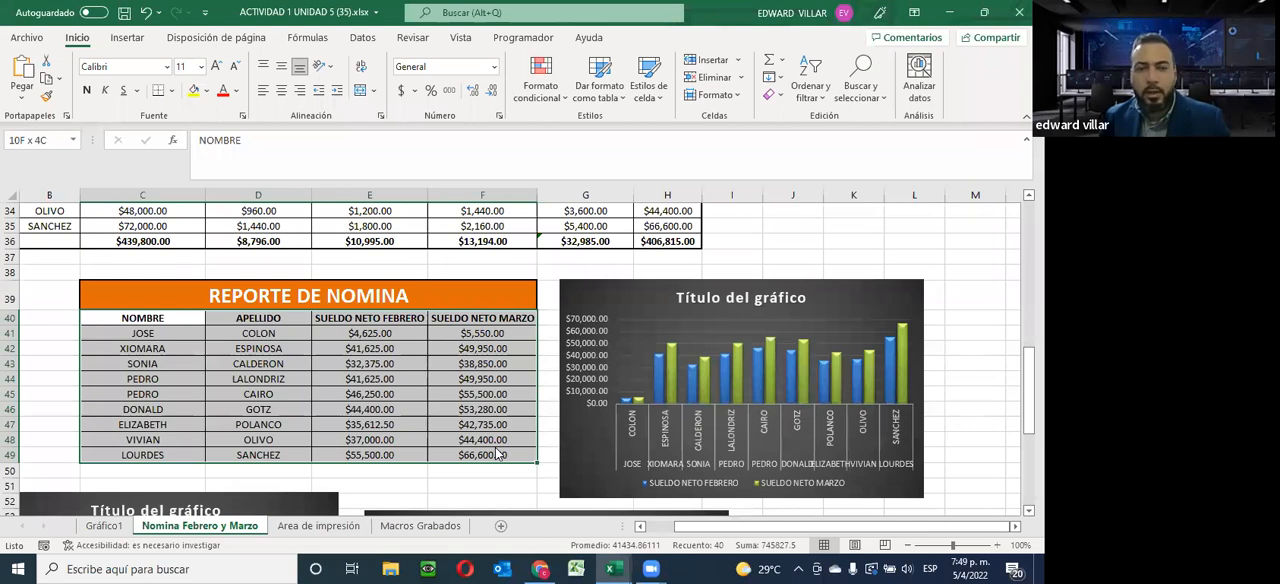
drag(498, 453, 466, 458)
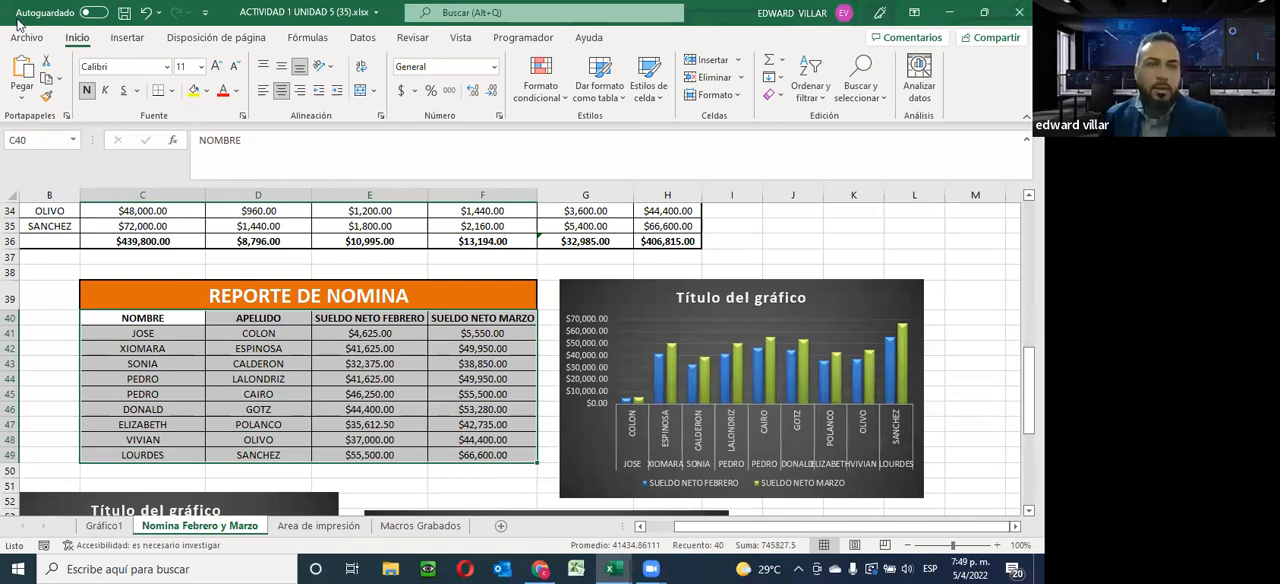
click(126, 39)
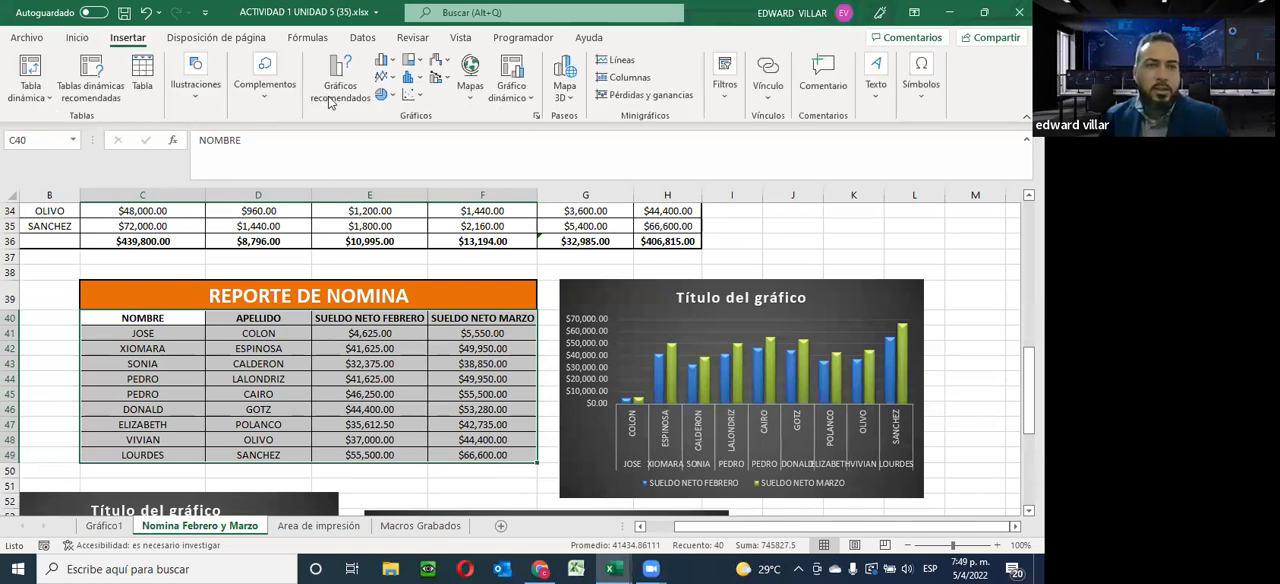
click(386, 95)
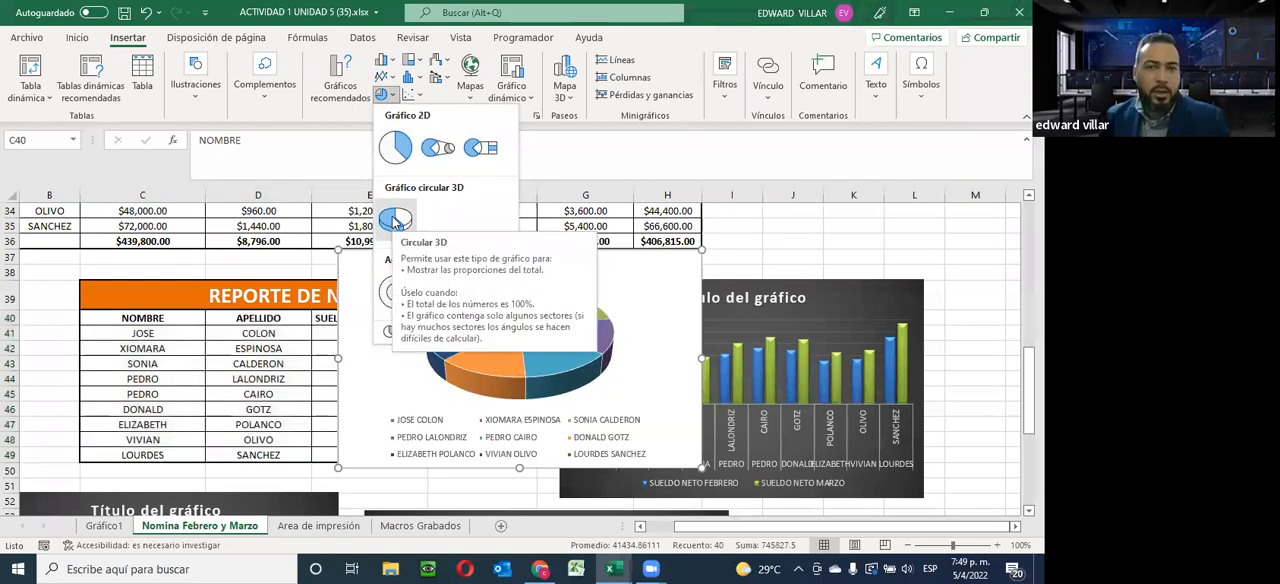
click(394, 221)
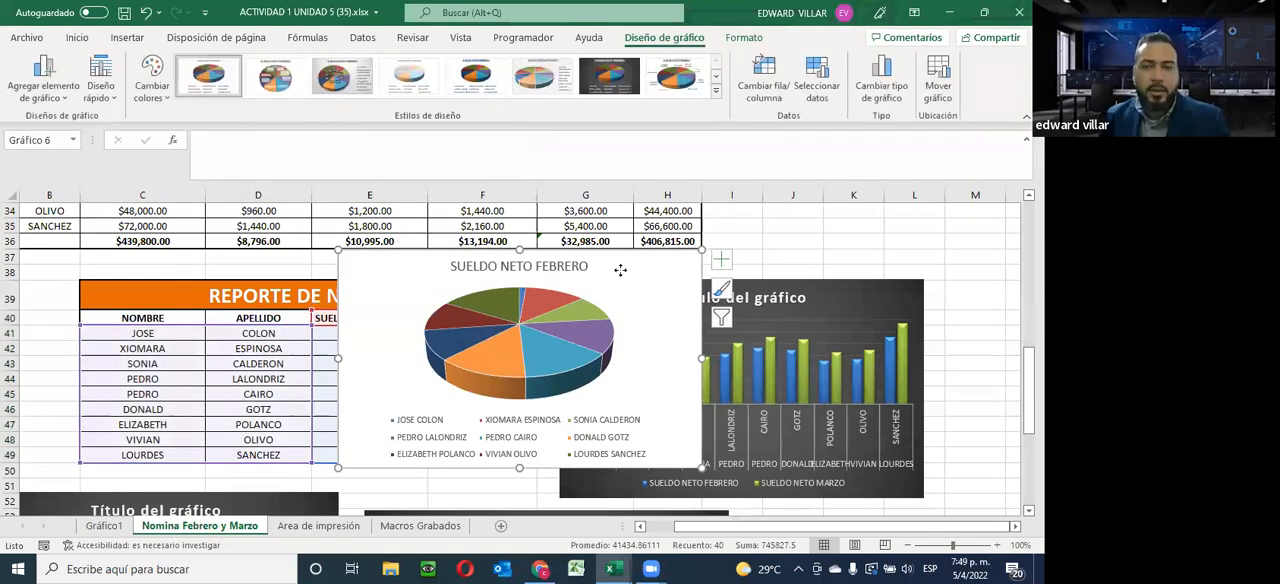
Delete the 3-D pie chart of the February net salaries that covers the report table
drag(620, 270, 887, 267)
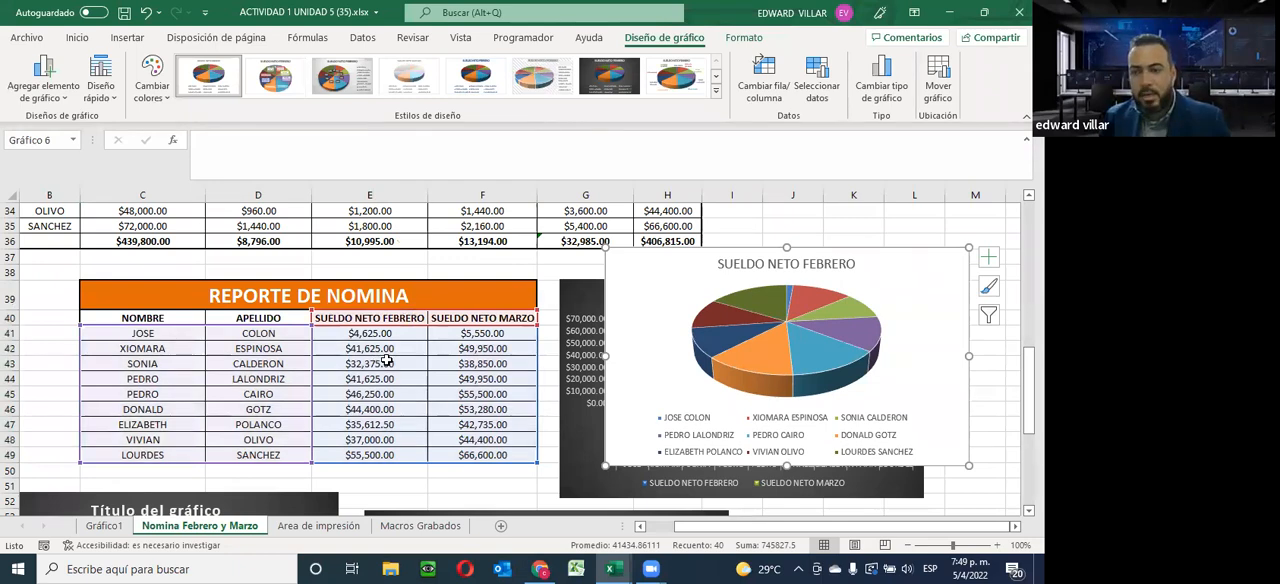
key(Delete)
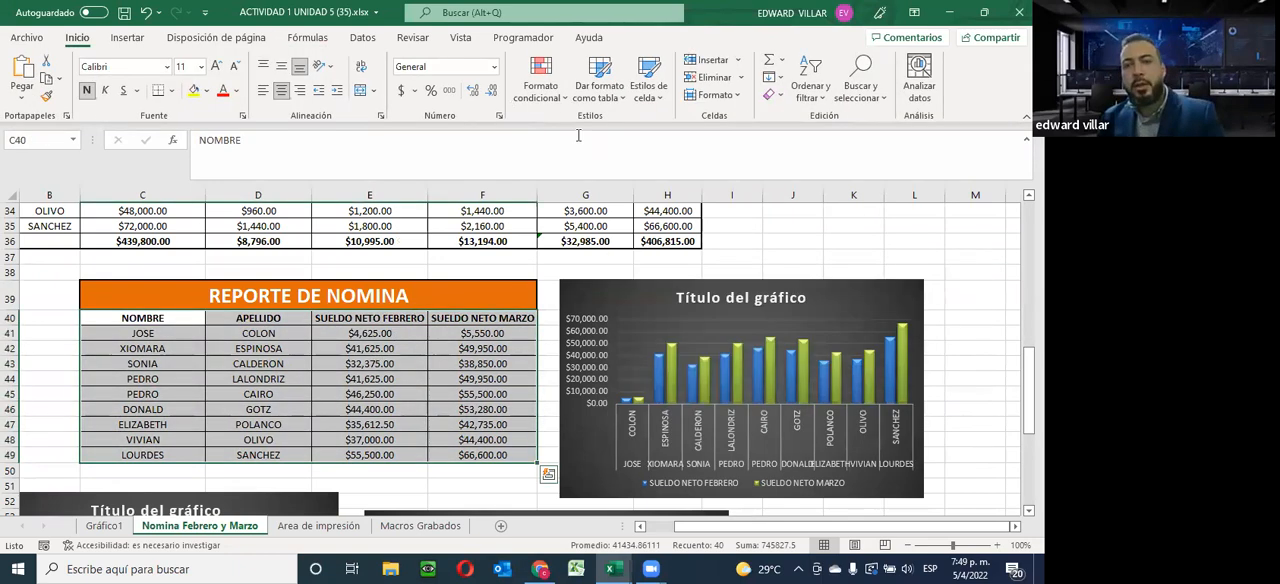
scroll(533, 278, down, 3)
scroll(389, 374, up, 4)
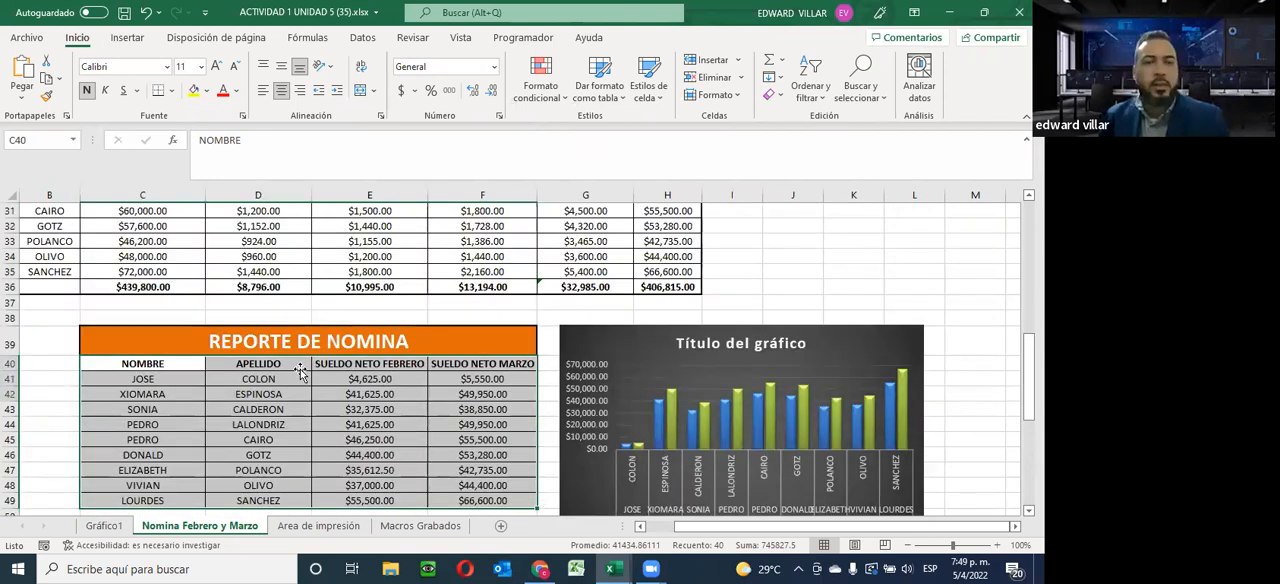
click(199, 350)
drag(103, 371, 238, 493)
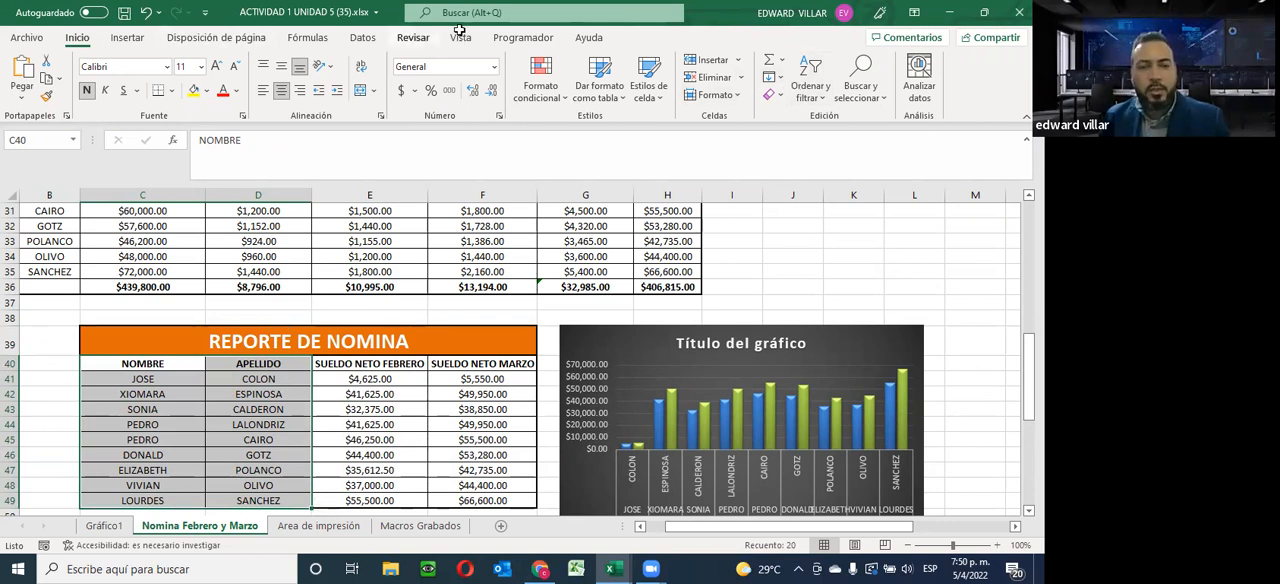
drag(488, 365, 478, 495)
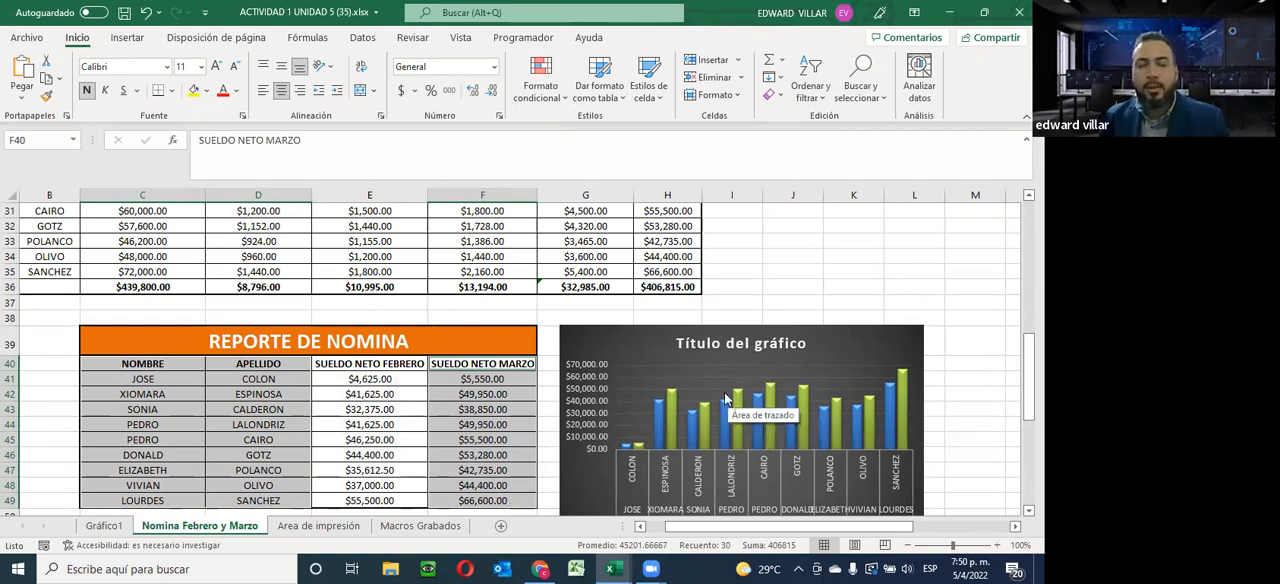
click(250, 342)
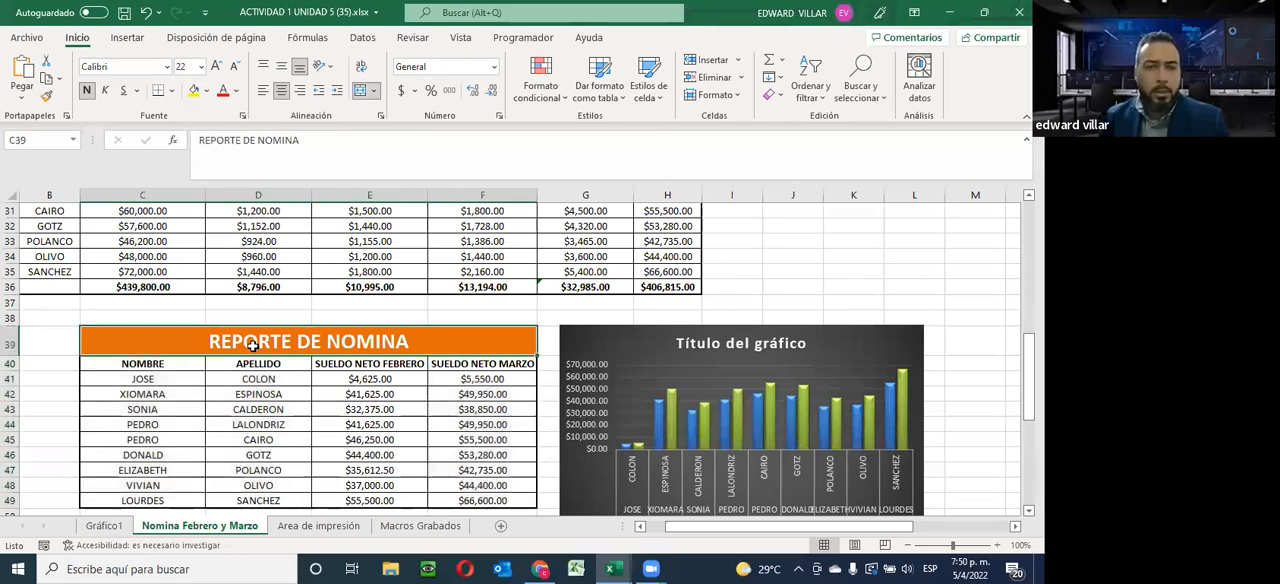
Insert a 3-D pie chart of the March net salaries from the report data in C40:D49 and F40:F49
drag(99, 367, 244, 501)
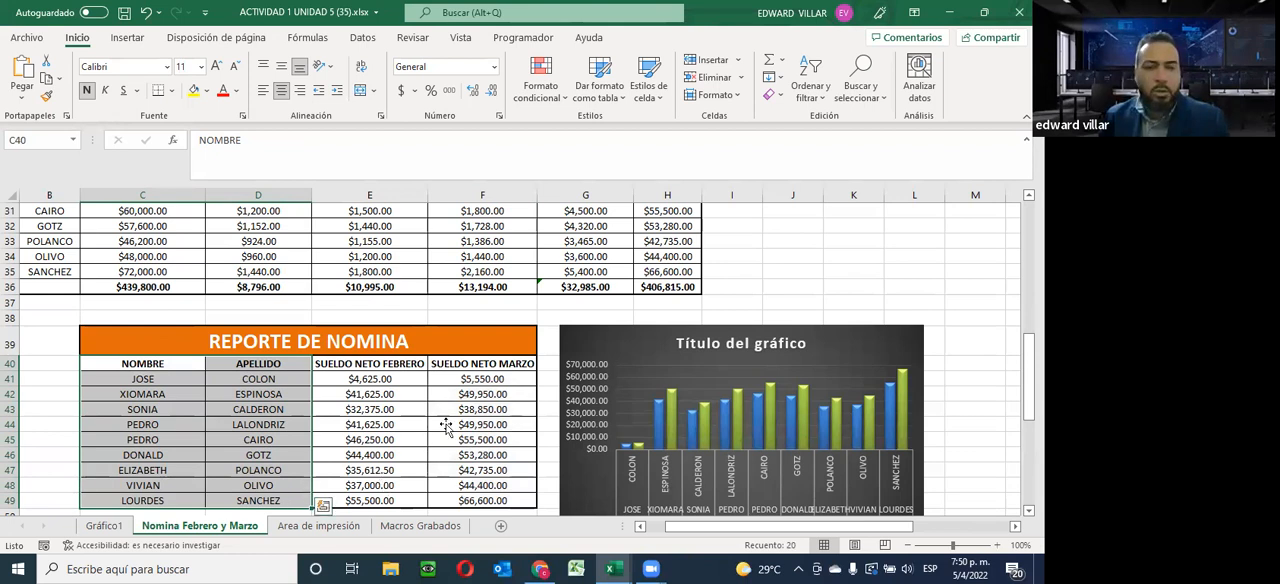
drag(483, 365, 462, 500)
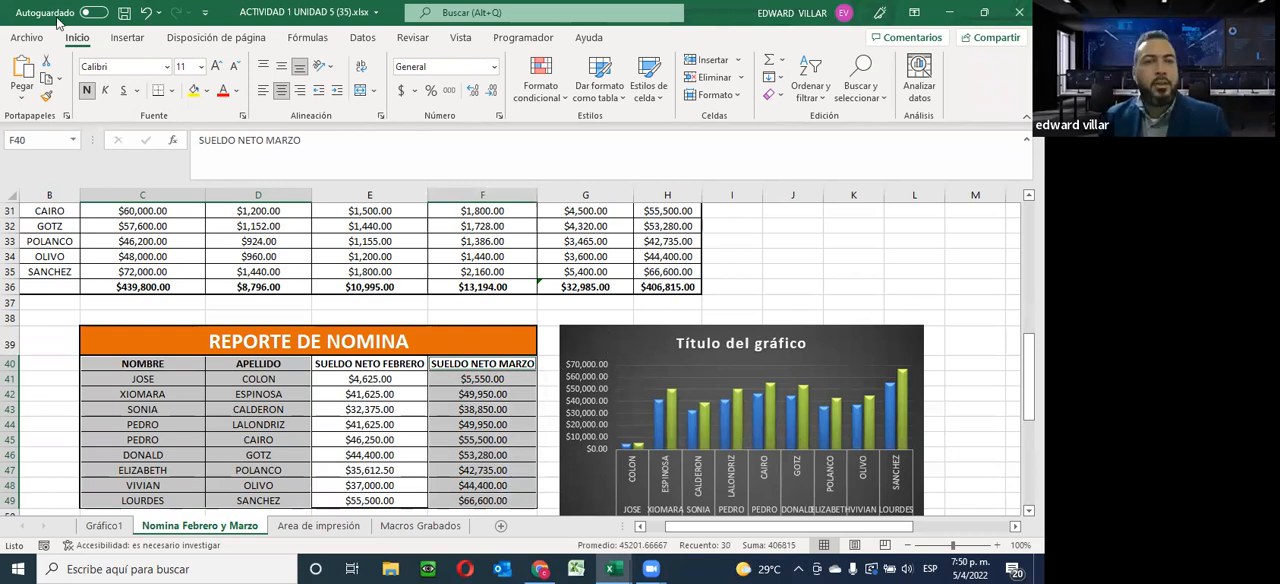
click(128, 38)
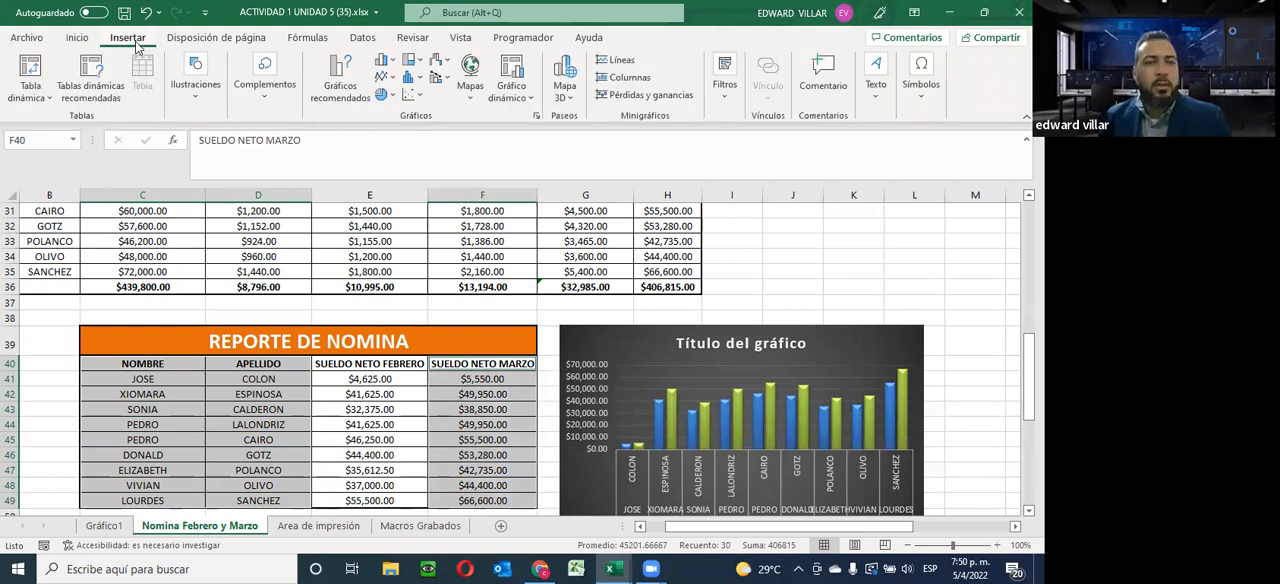
click(384, 95)
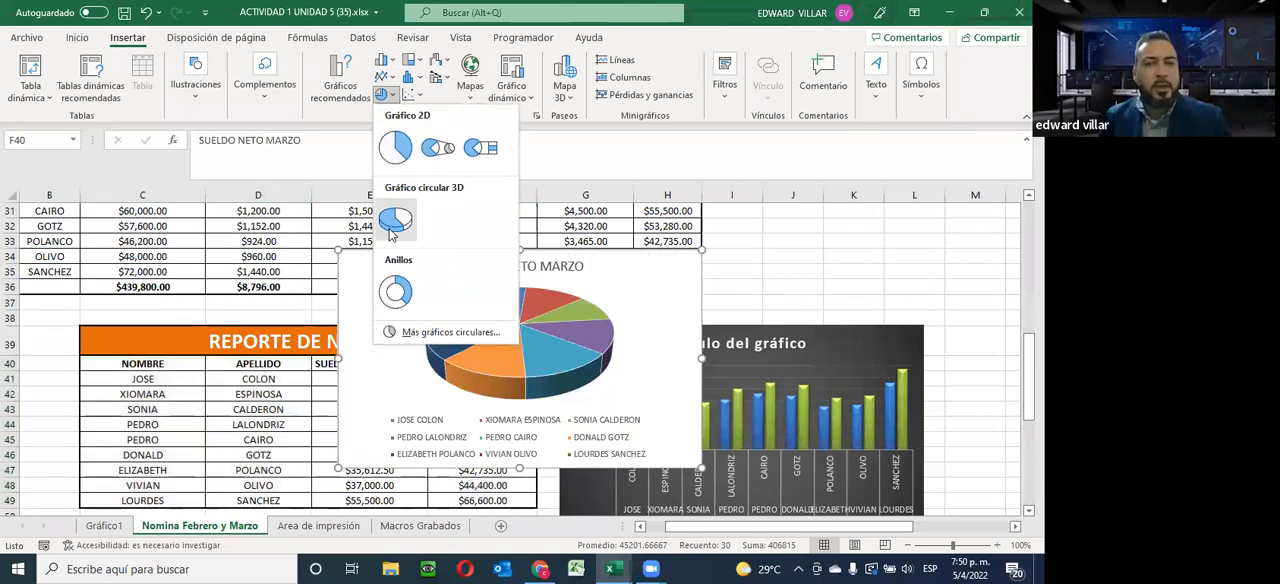
click(392, 228)
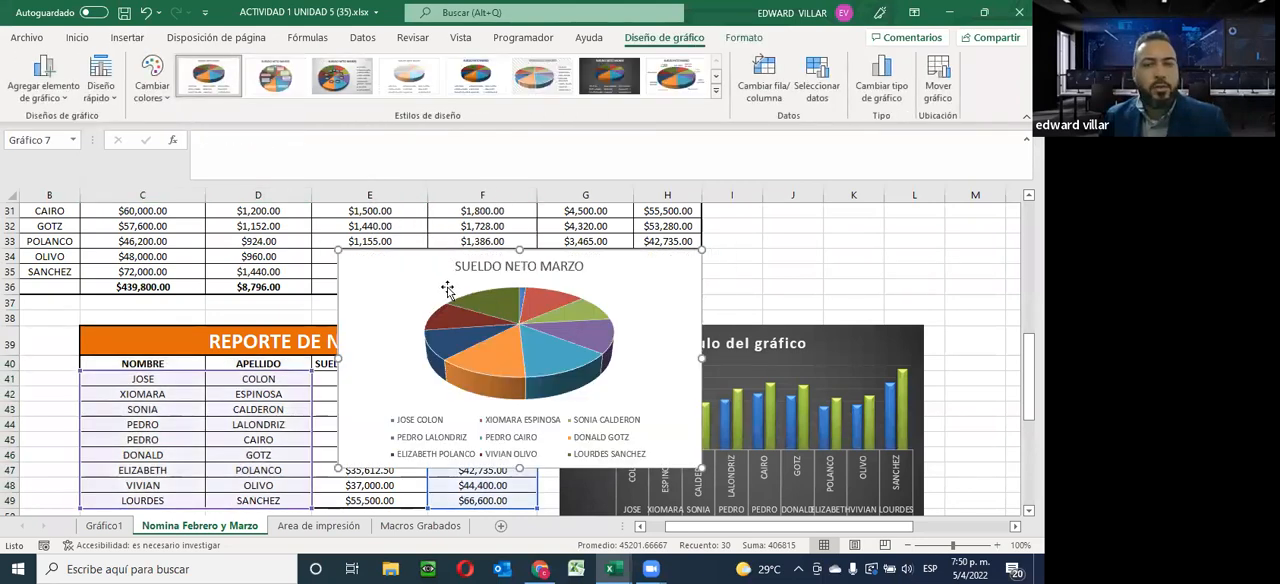
scroll(448, 286, down, 4)
scroll(446, 288, up, 3)
click(397, 272)
drag(699, 386, 698, 386)
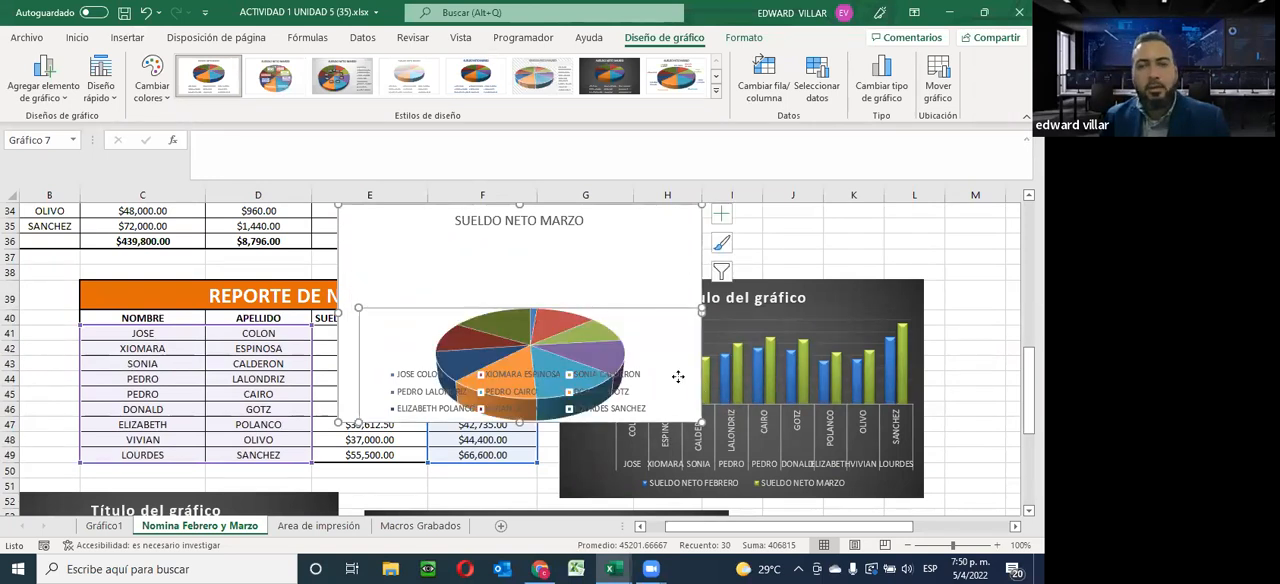
key(ctrl+z)
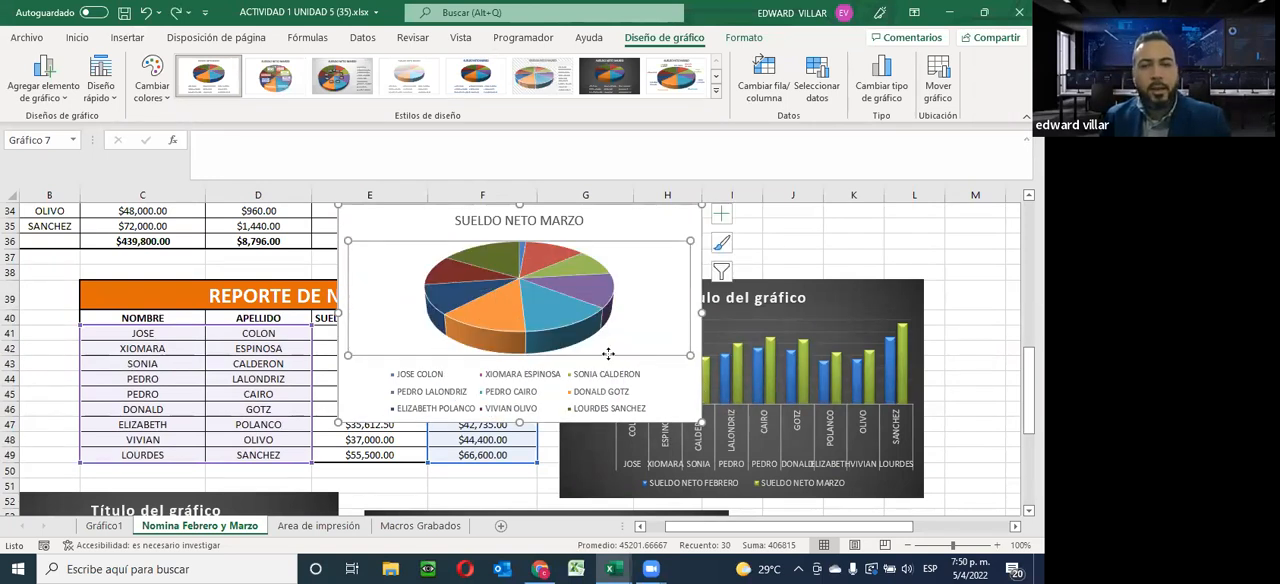
Move the March pie chart beside the February pie chart, starting around row 53
drag(660, 376, 930, 481)
scroll(930, 481, down, 5)
drag(934, 250, 951, 410)
mouse_move(992, 432)
mouse_down()
mouse_move(1015, 450)
mouse_move(466, 447)
mouse_up()
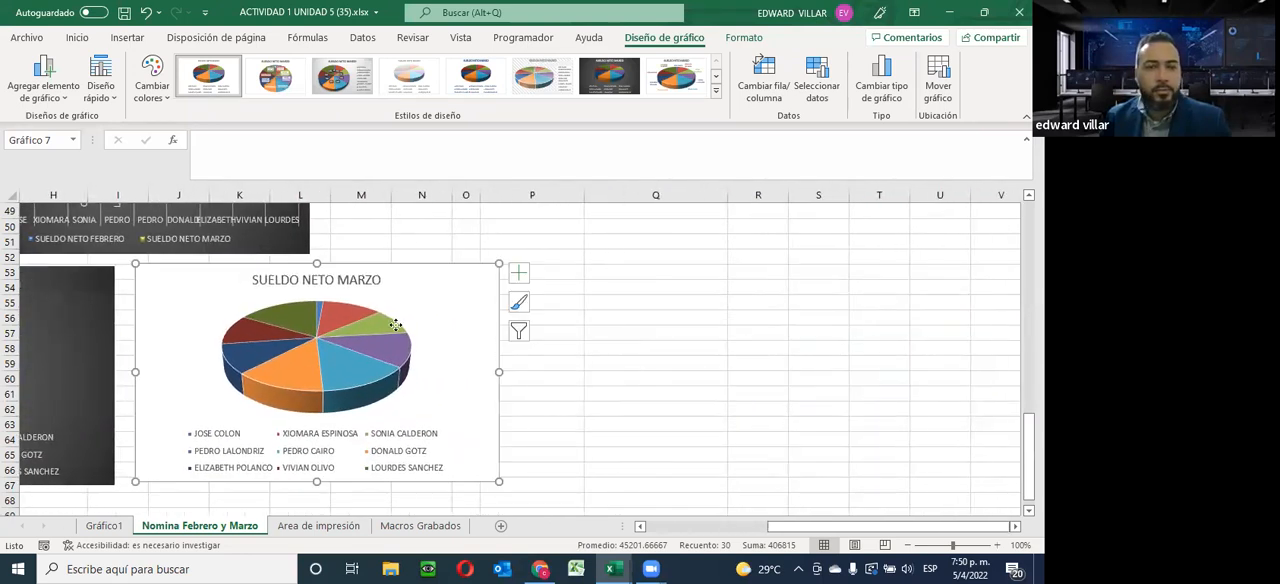
Give the March pie chart the grey gradient style and the Diseño 4 quick layout with category and value labels
click(341, 76)
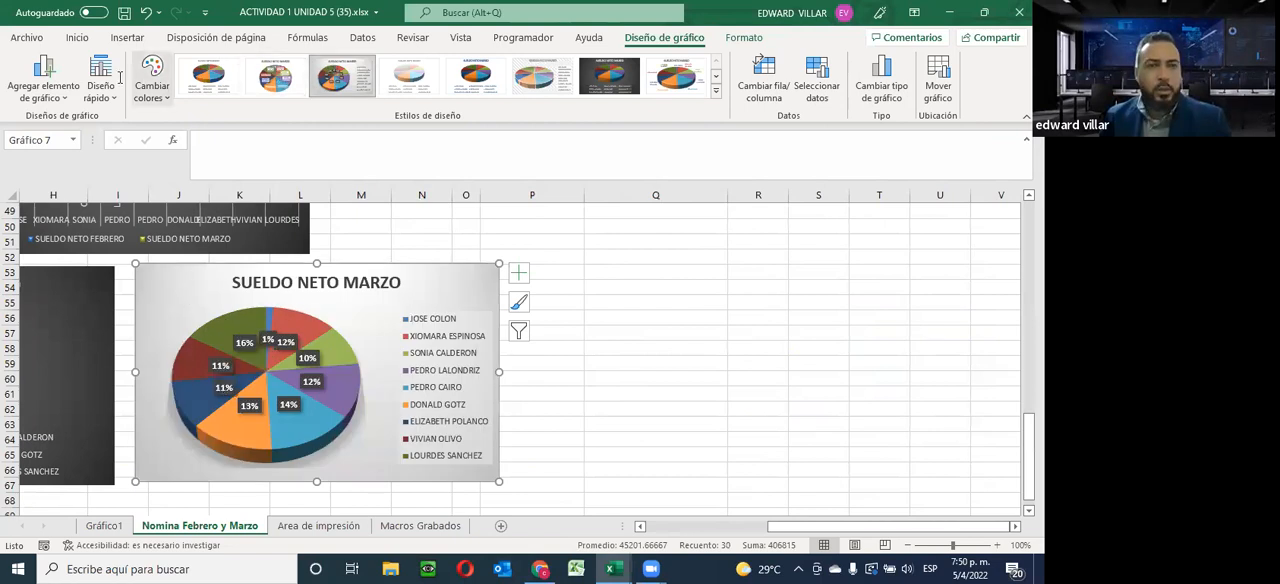
click(90, 90)
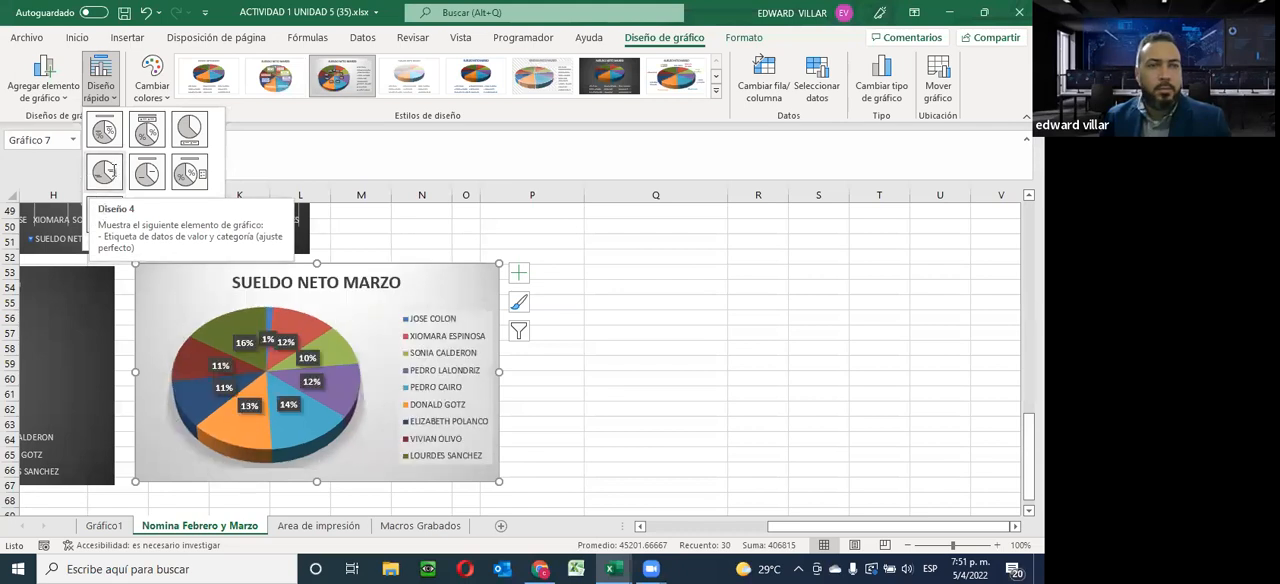
click(104, 172)
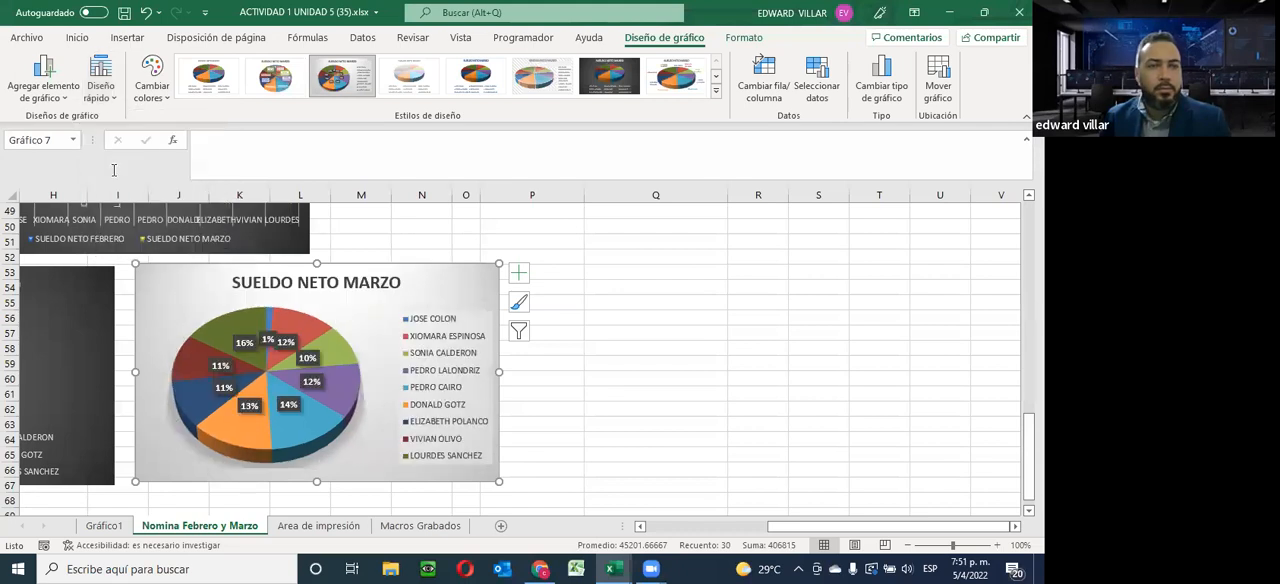
click(706, 320)
Look over the finished charts and read the print-area instructions beside the February payroll on the Area de impresión sheet
drag(817, 538, 695, 537)
scroll(467, 424, up, 9)
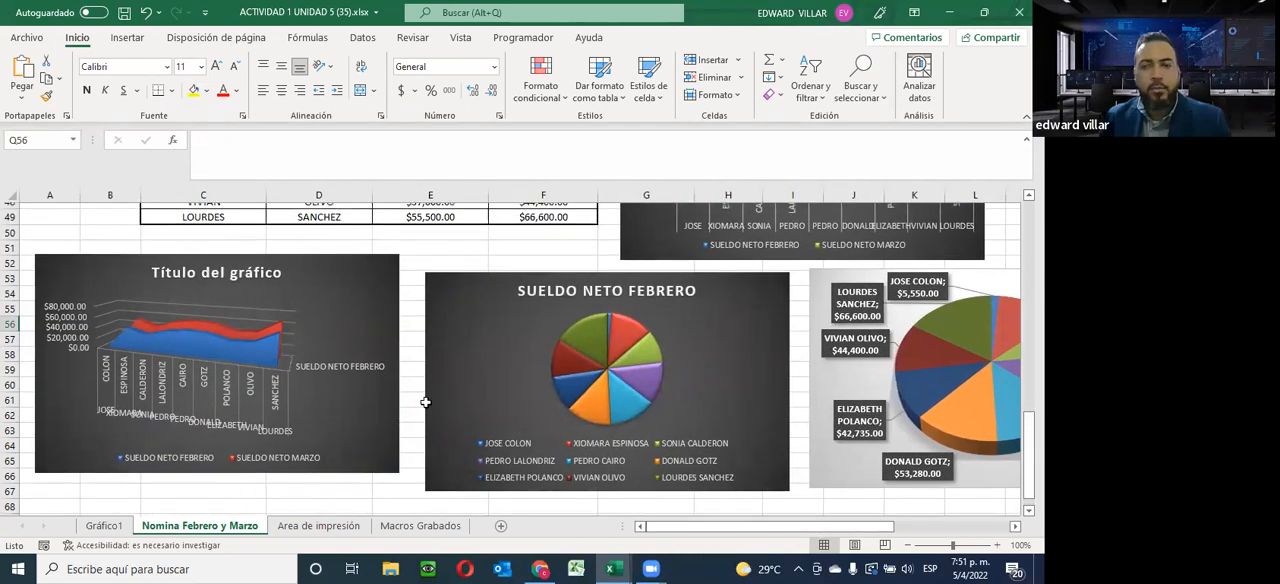
scroll(418, 418, up, 7)
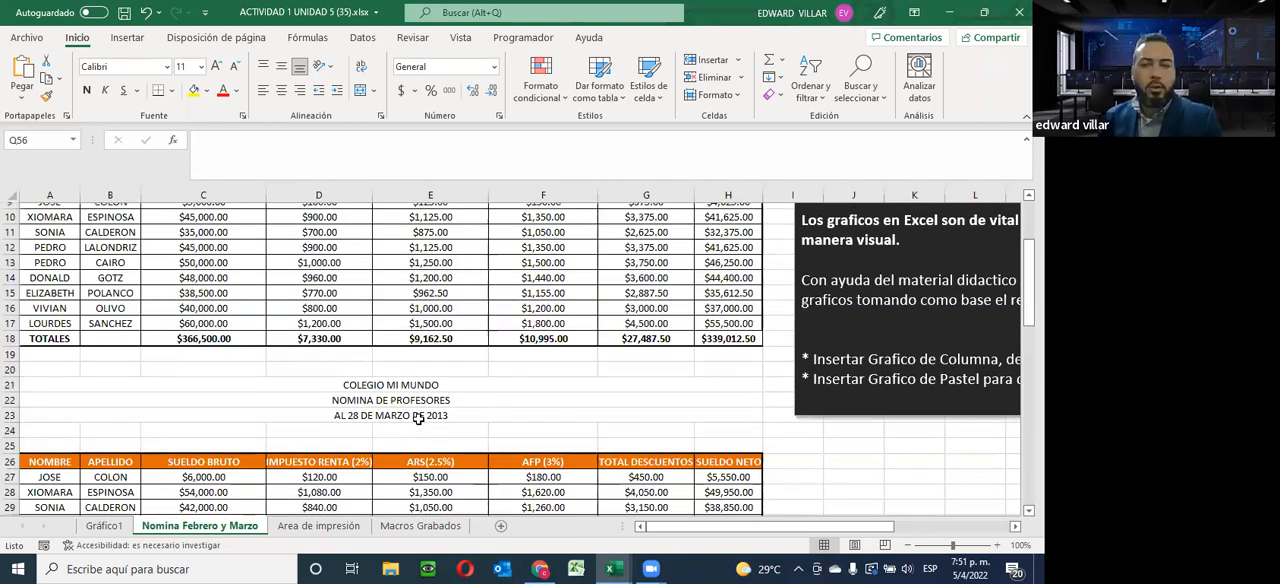
click(319, 526)
scroll(543, 440, up, 10)
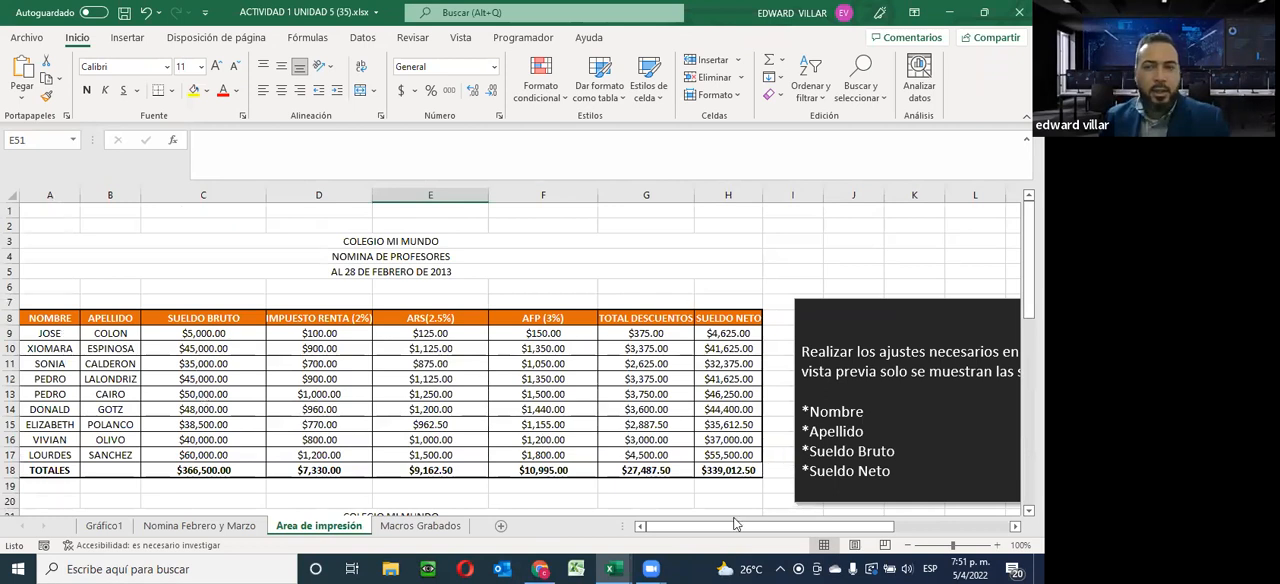
drag(730, 527, 842, 527)
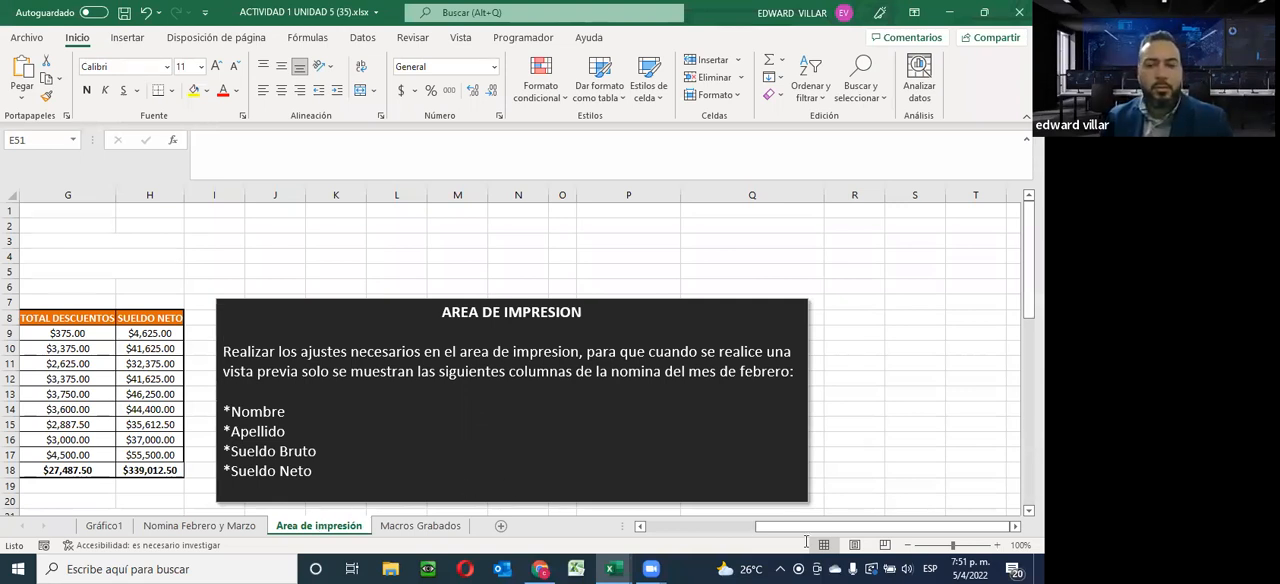
drag(788, 527, 655, 524)
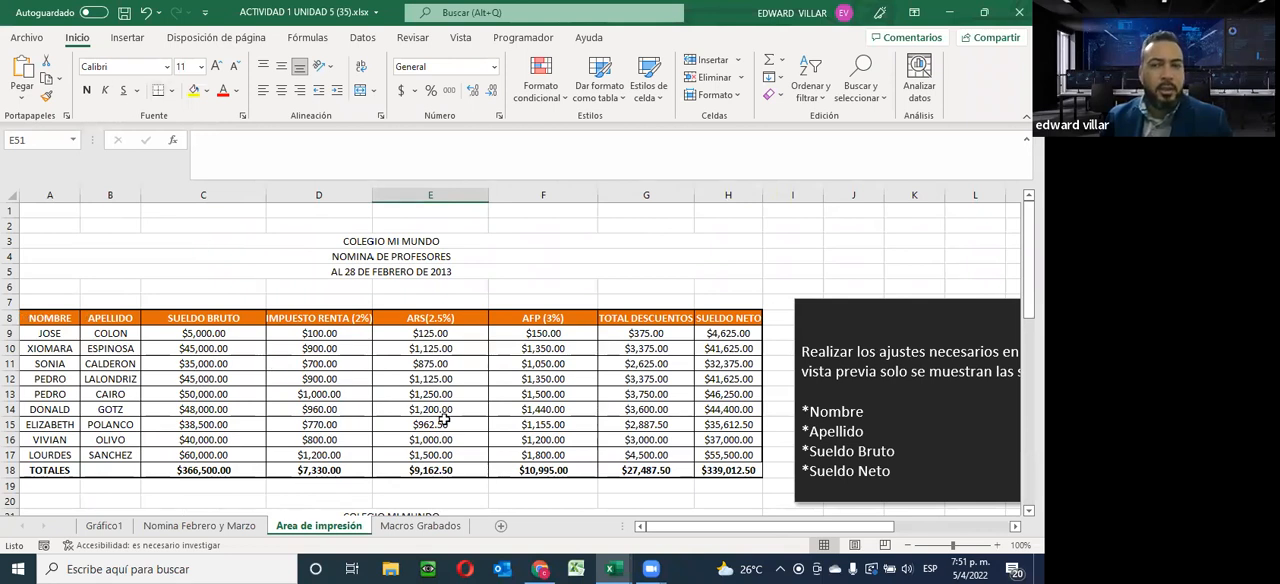
Check both pages of the Area de impresión sheet in the print preview and return to the worksheet
click(27, 40)
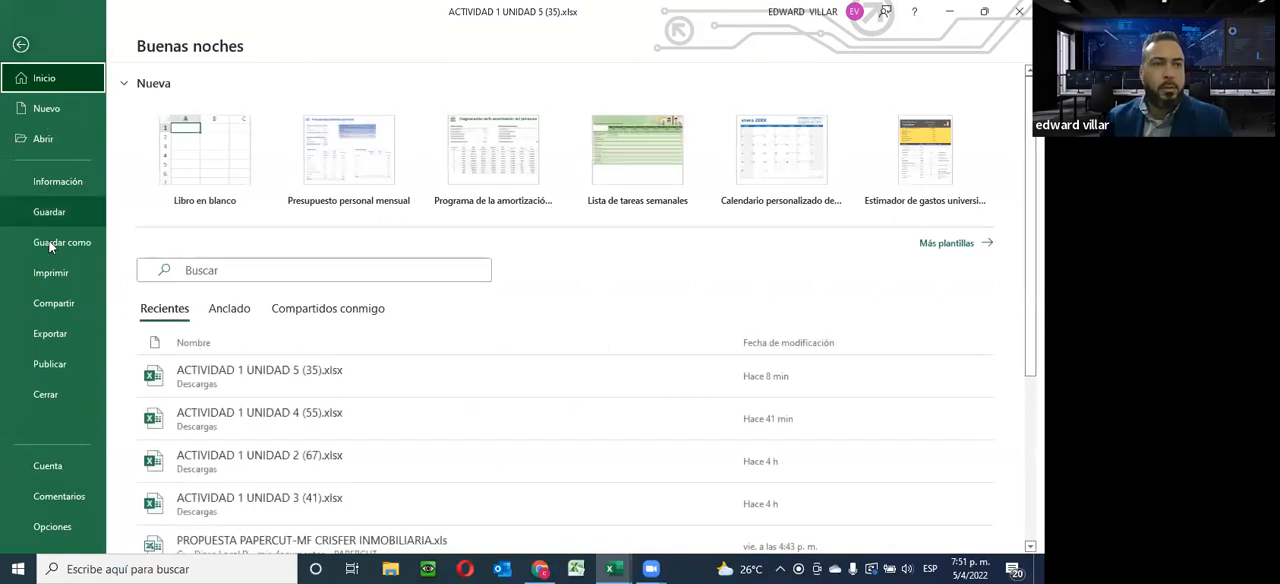
click(50, 271)
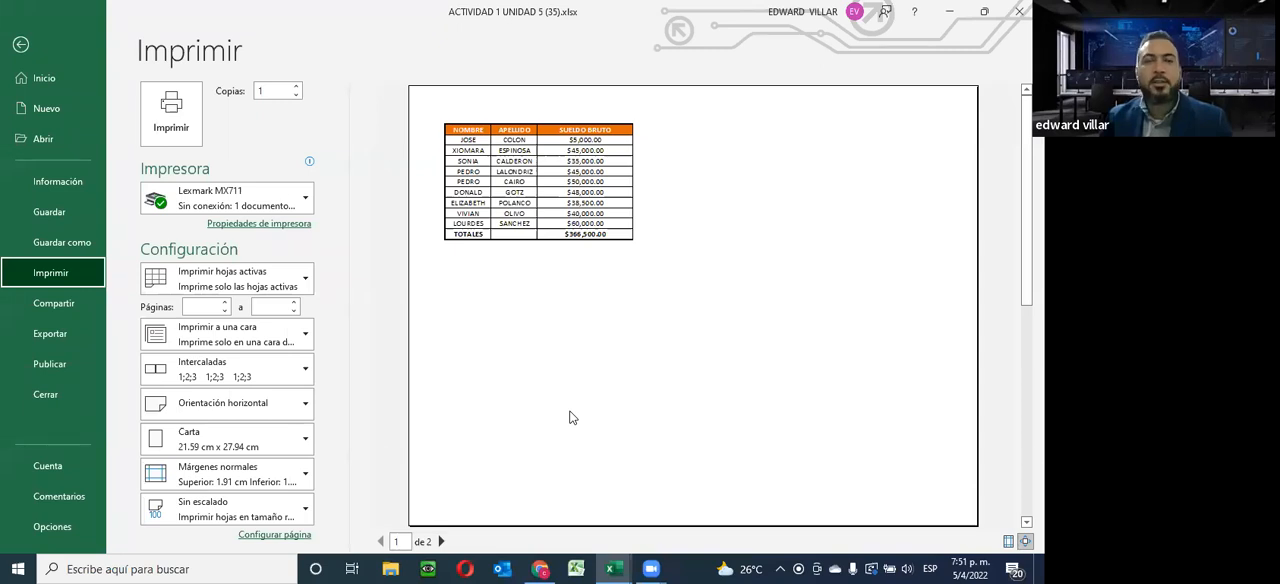
click(441, 541)
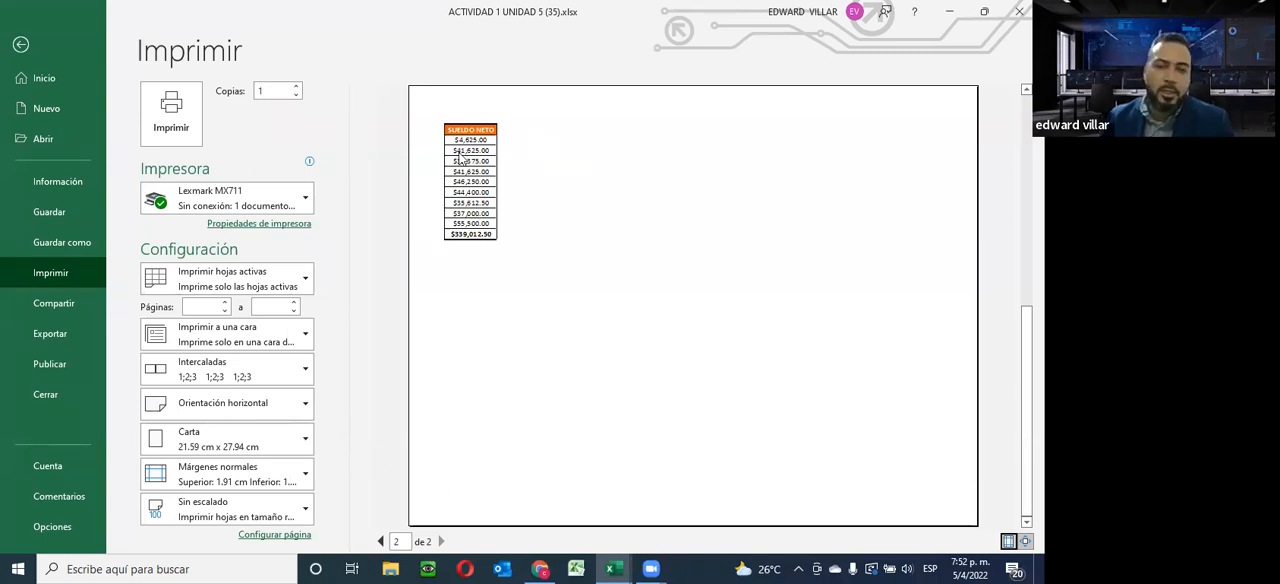
click(380, 540)
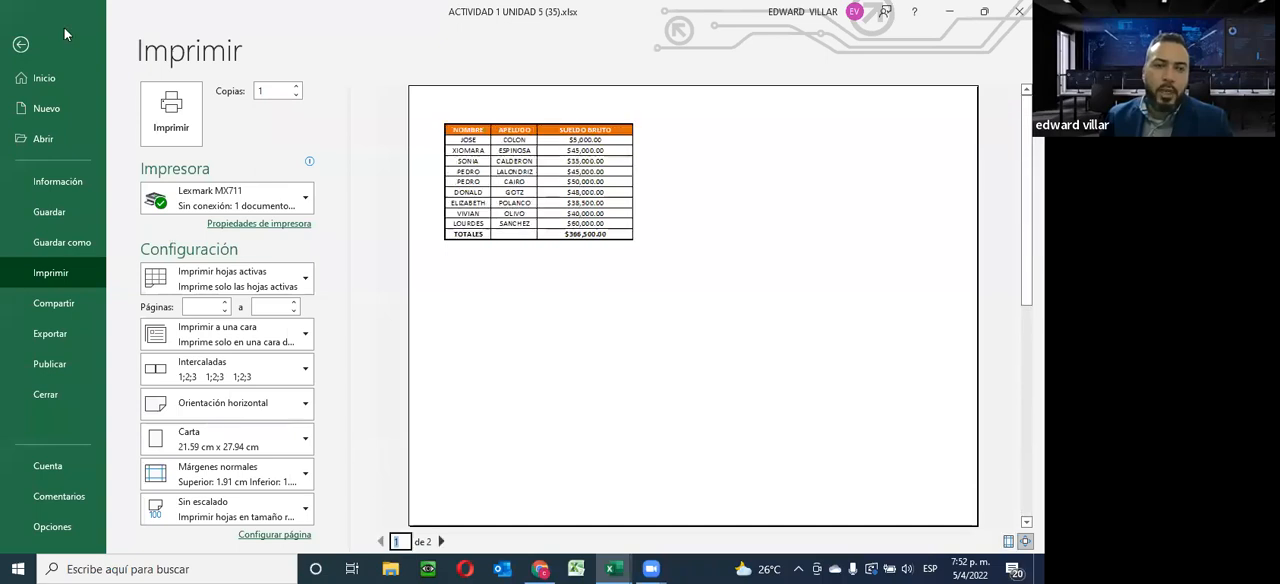
click(19, 45)
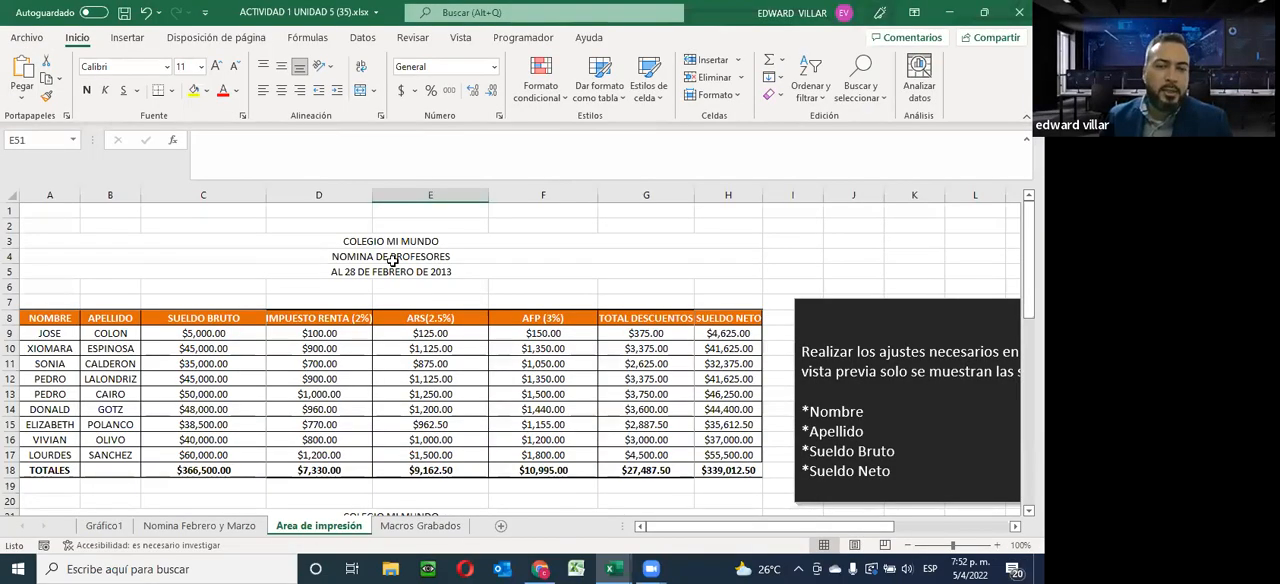
Clear the existing print area of the Area de impresión sheet
click(189, 37)
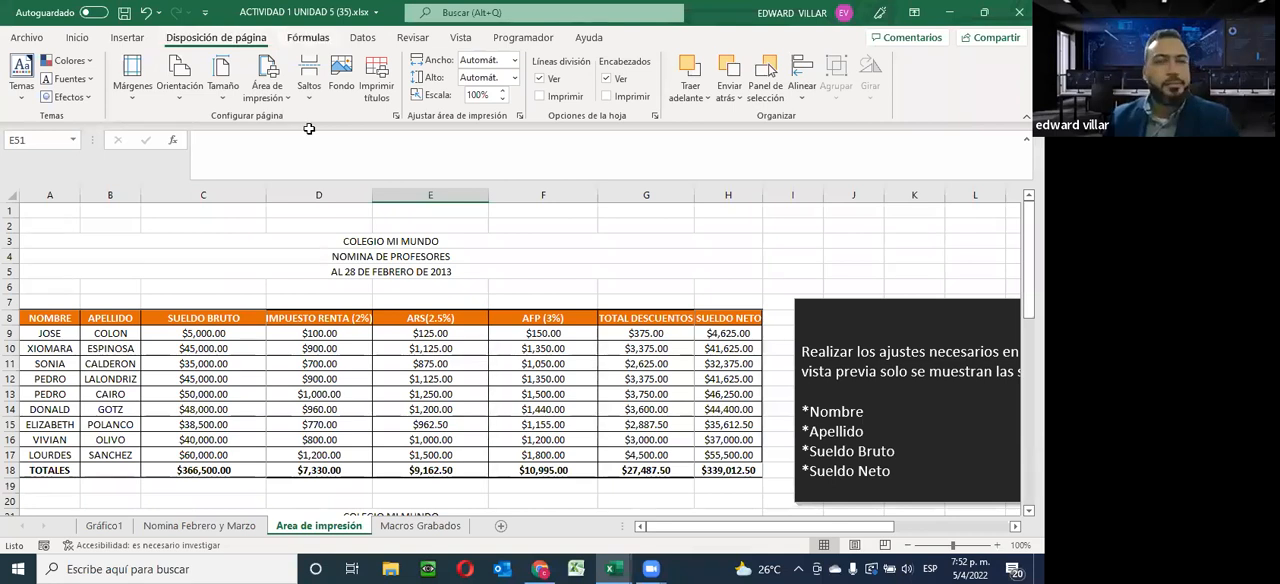
click(283, 93)
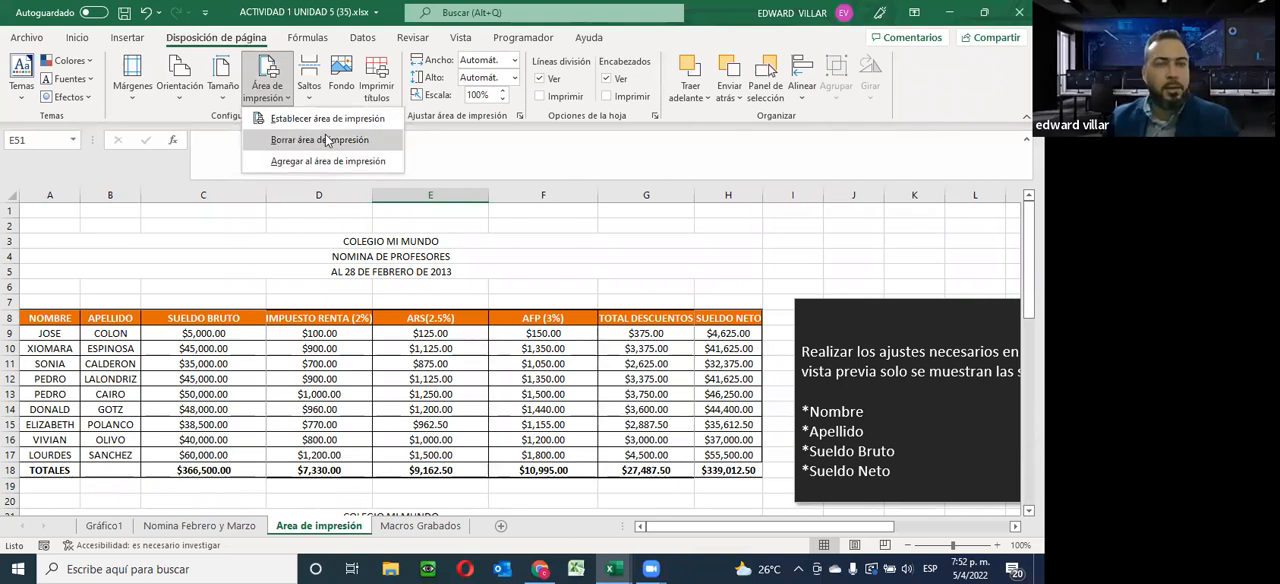
click(326, 139)
Examine the page-break lines across the payroll tables and open the print preview of the sheet
scroll(339, 369, down, 15)
scroll(339, 369, up, 6)
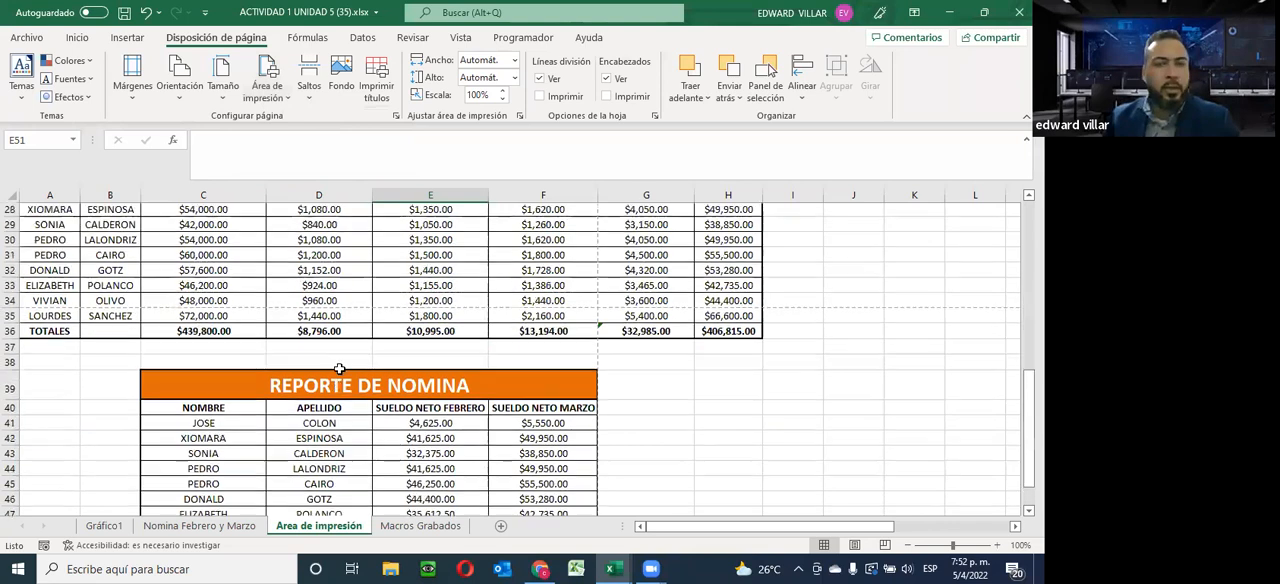
scroll(339, 369, up, 9)
scroll(389, 326, down, 2)
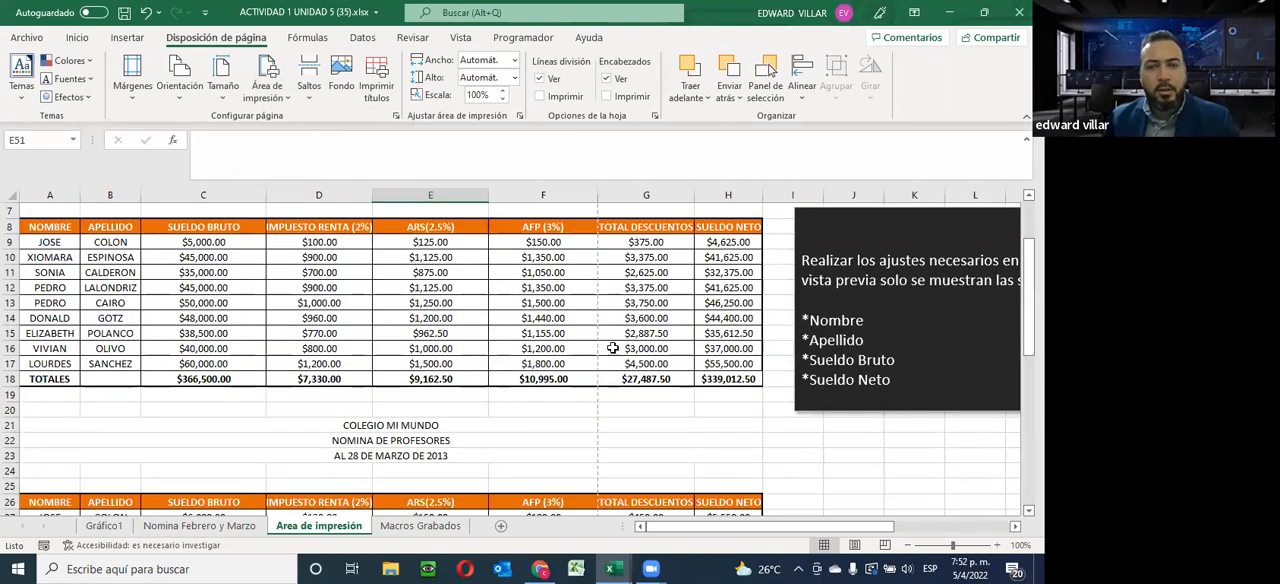
scroll(613, 348, up, 2)
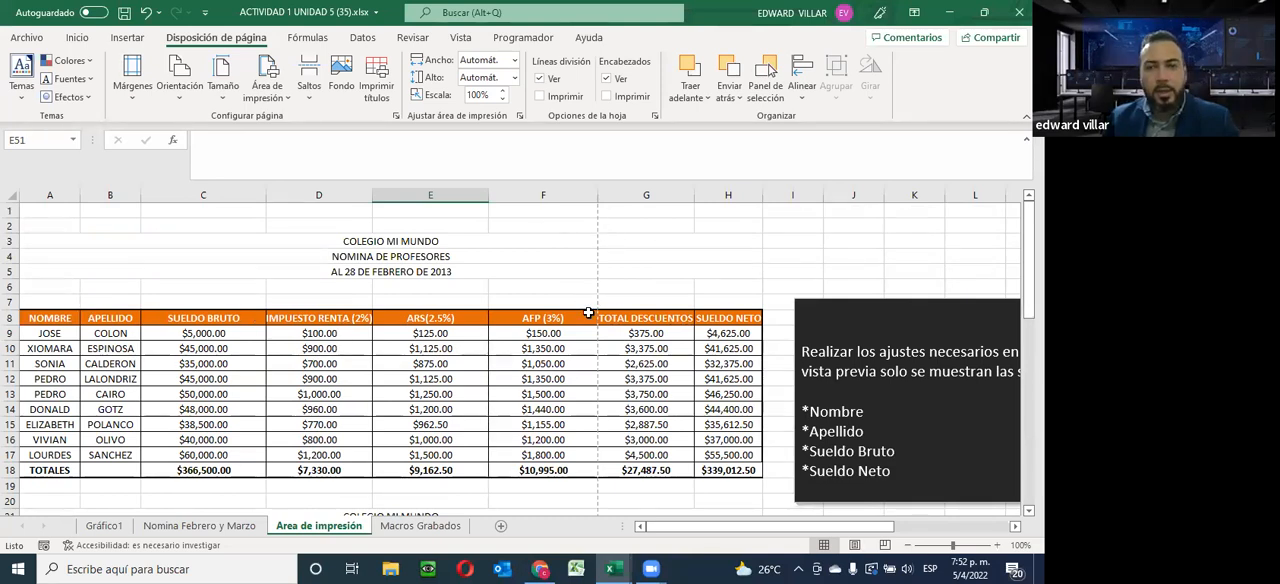
scroll(590, 387, down, 2)
scroll(590, 387, down, 6)
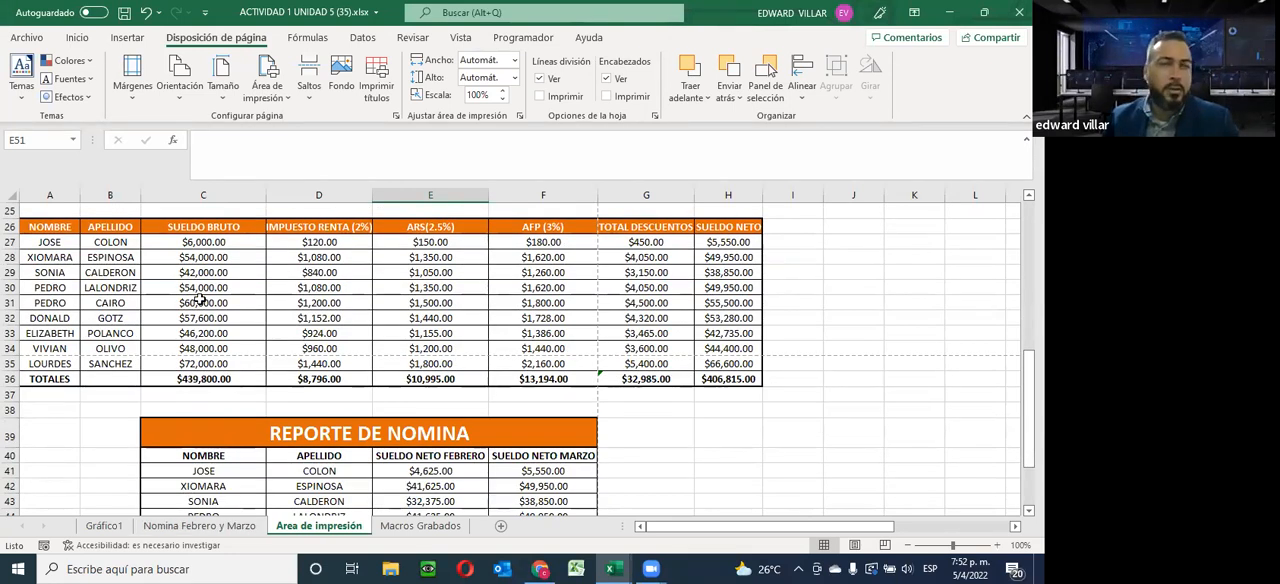
click(20, 35)
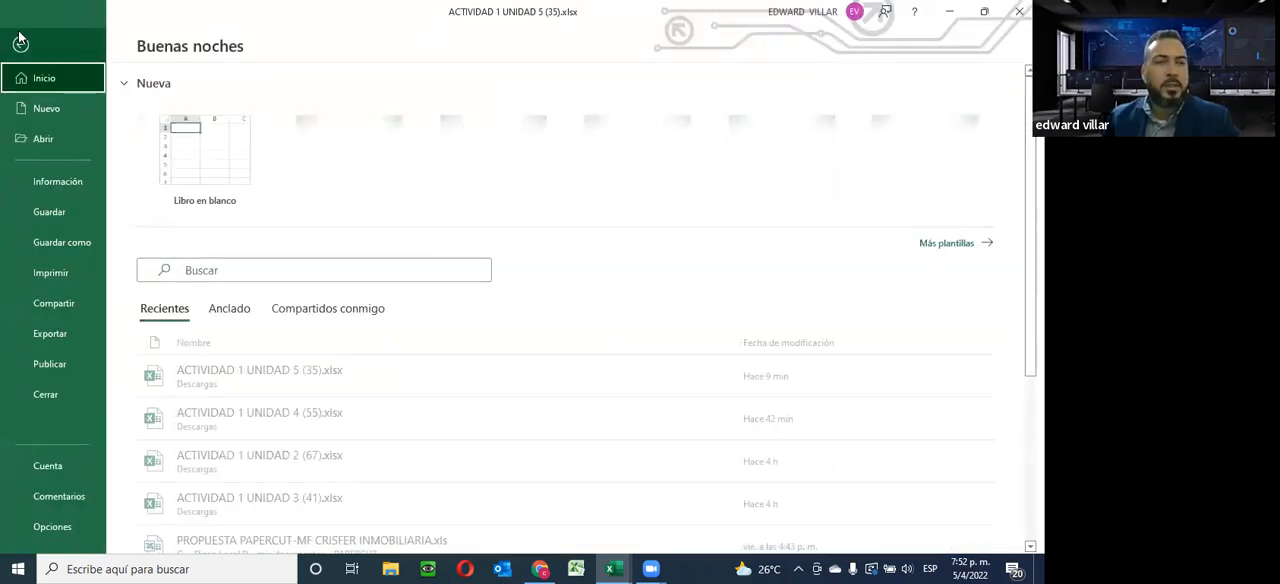
click(55, 274)
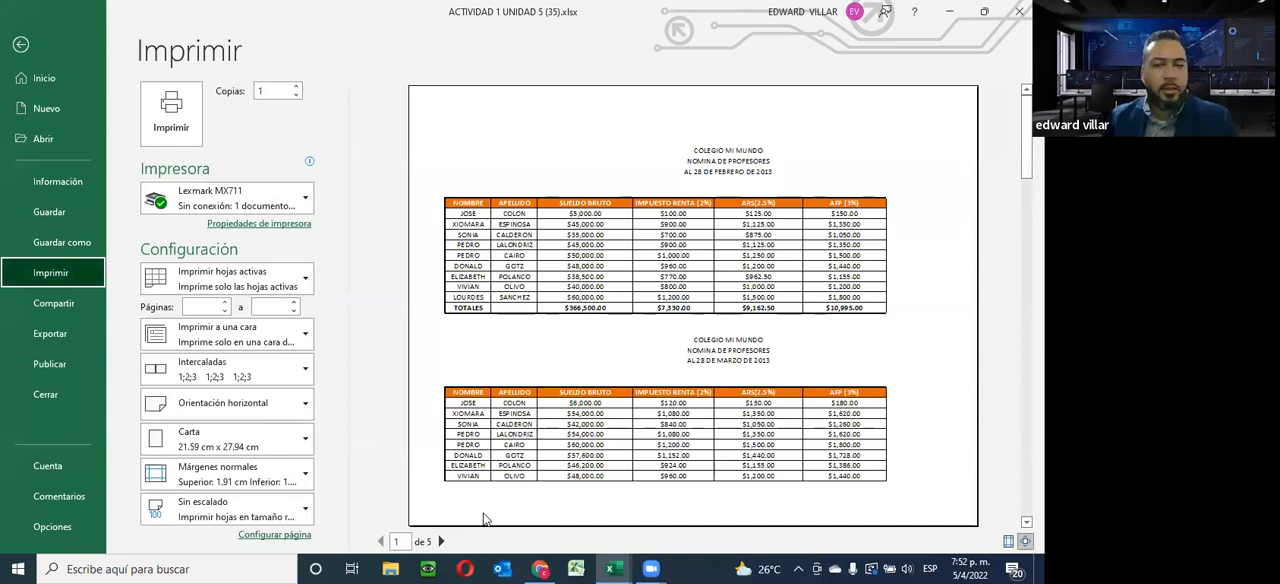
Page through the print preview of the Area de impresión sheet, go back to its first page and return to the worksheet
click(441, 541)
click(441, 541)
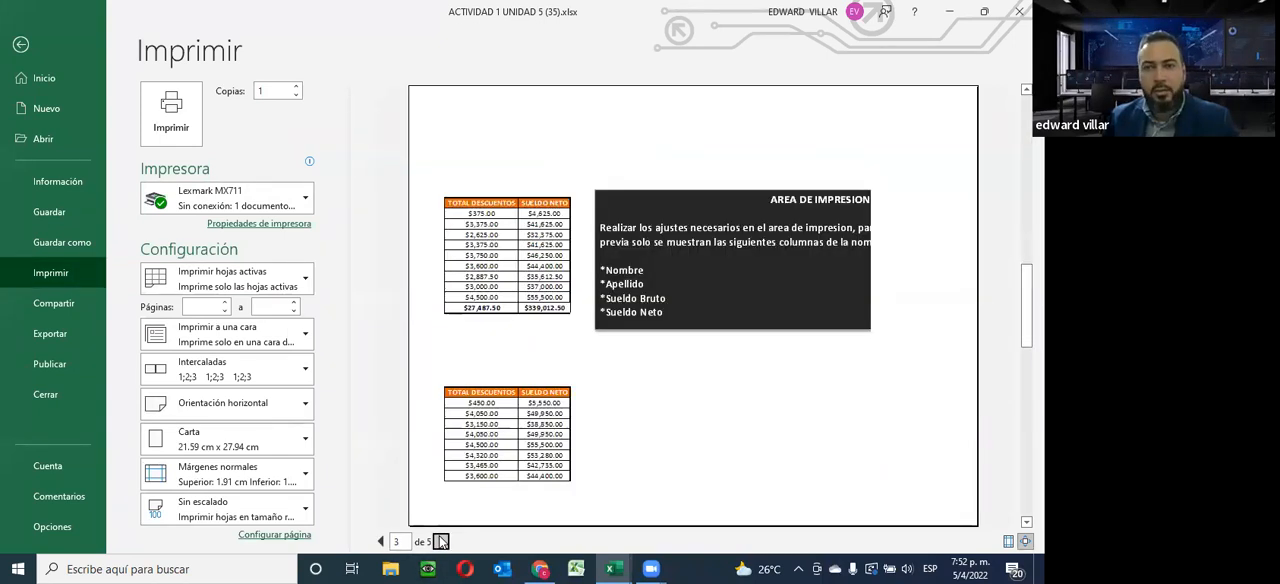
click(441, 541)
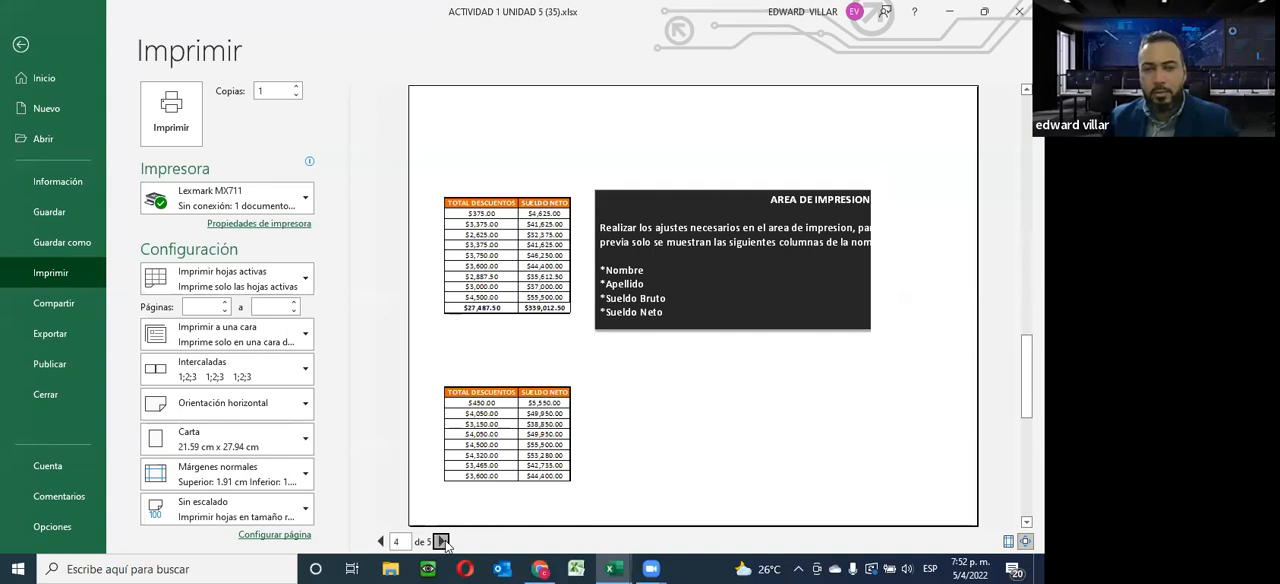
click(380, 541)
click(380, 541)
click(380, 541)
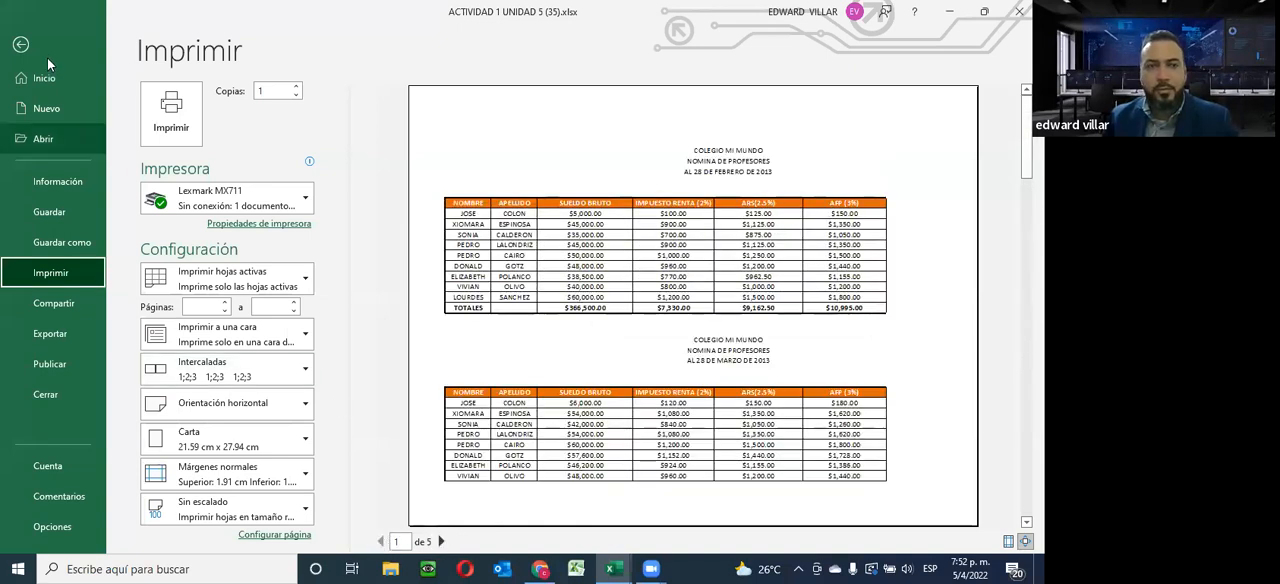
click(20, 44)
Set the February payroll's Nombre, Apellido, Sueldo Bruto and Sueldo Neto columns, A8:C18 and H8:H18, as the print area
scroll(697, 484, up, 8)
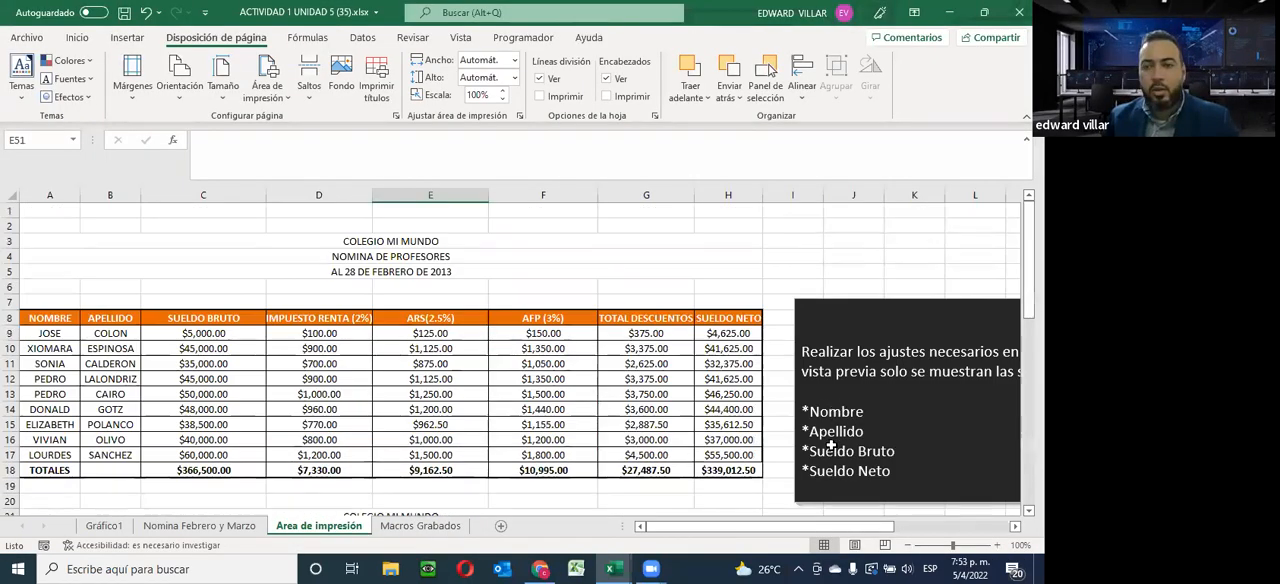
drag(65, 313, 256, 461)
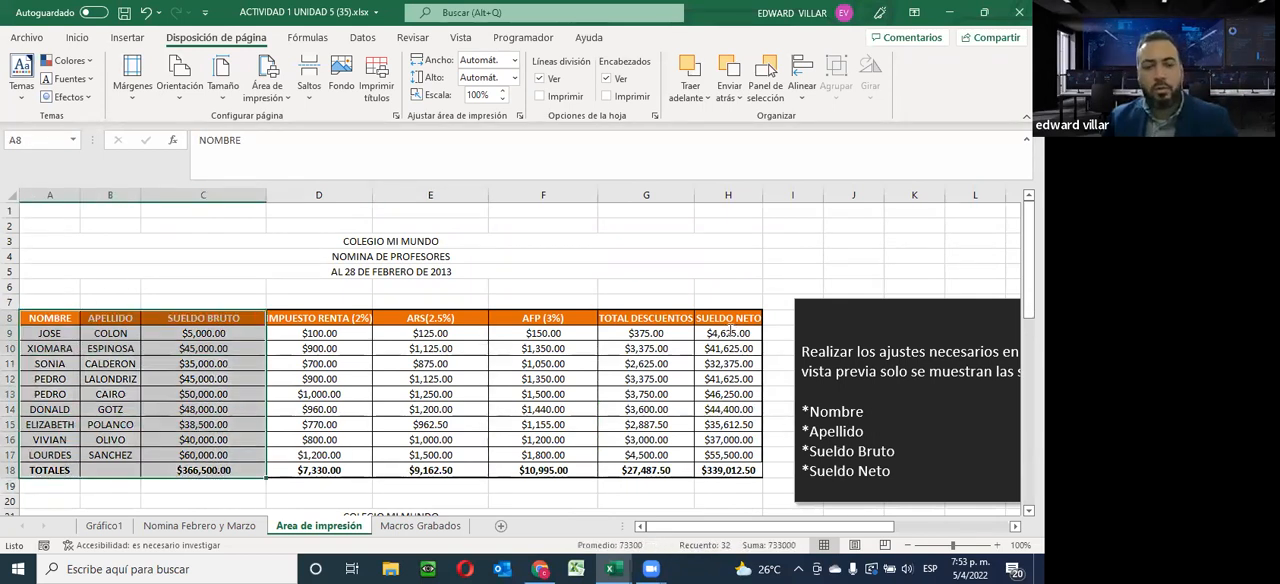
drag(723, 314, 724, 468)
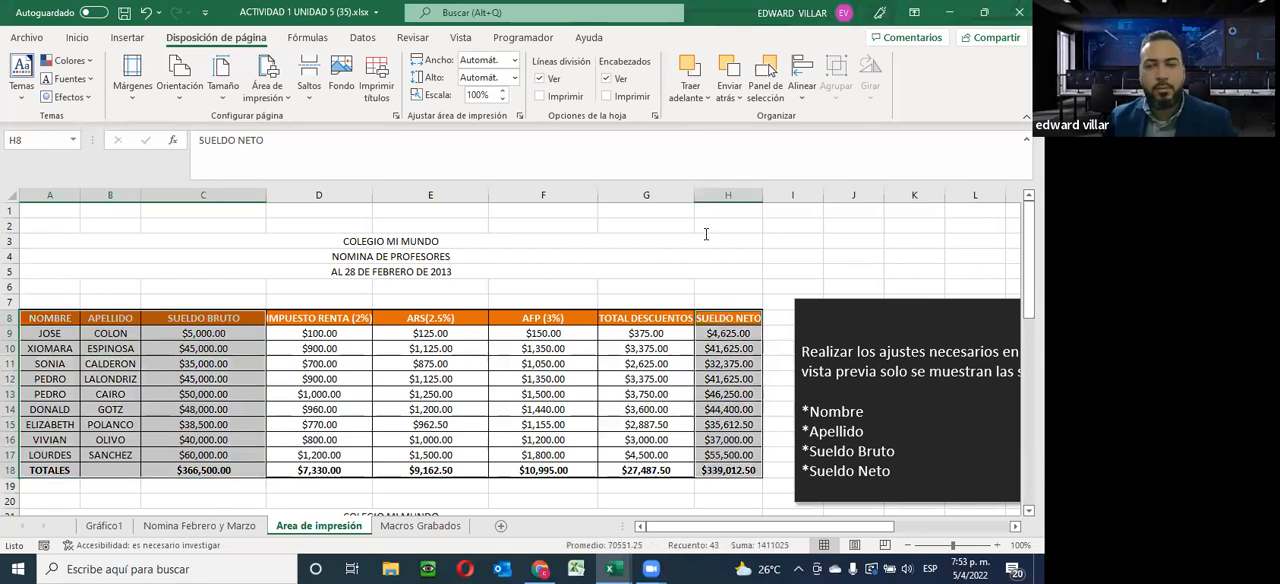
click(260, 104)
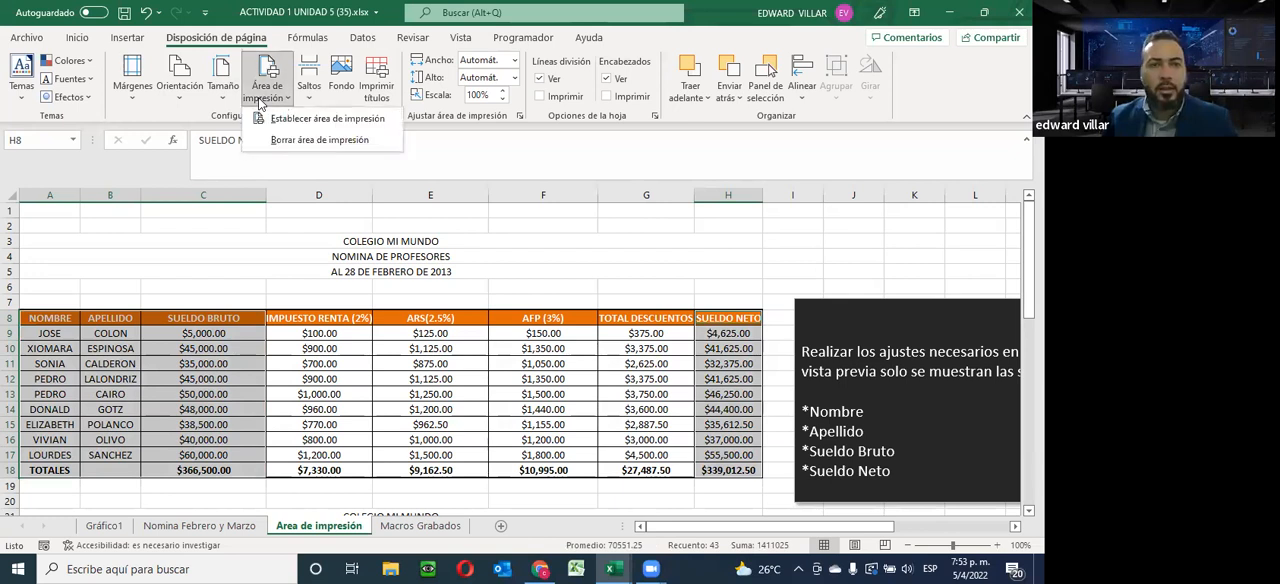
click(370, 122)
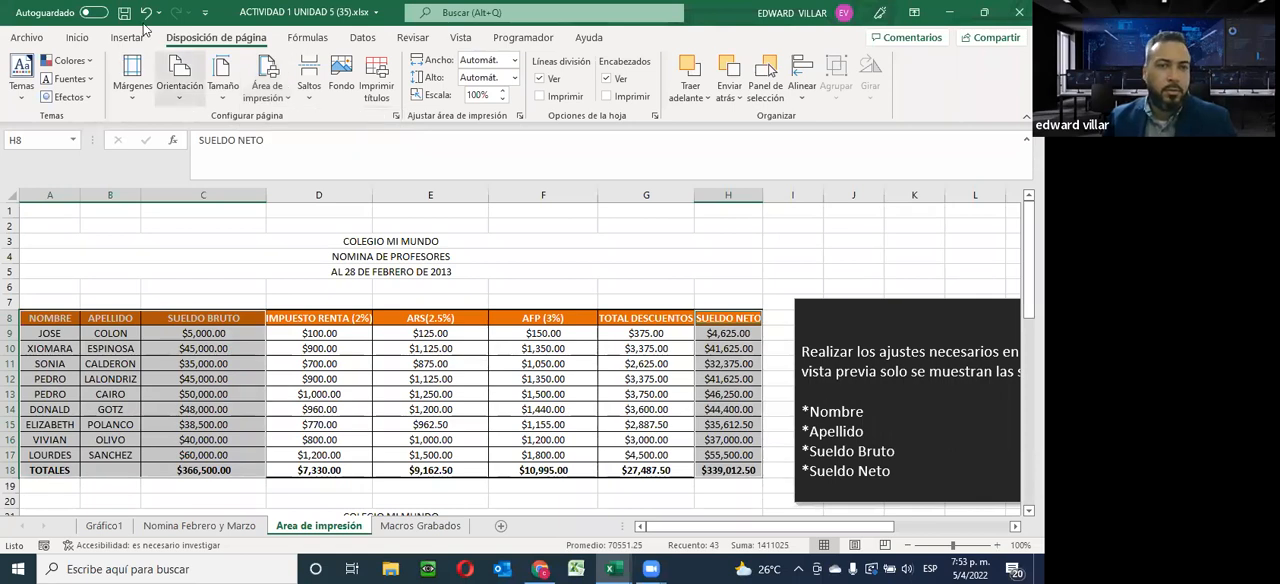
Check both pages of the selected February columns in the print preview and return to the worksheet
click(24, 37)
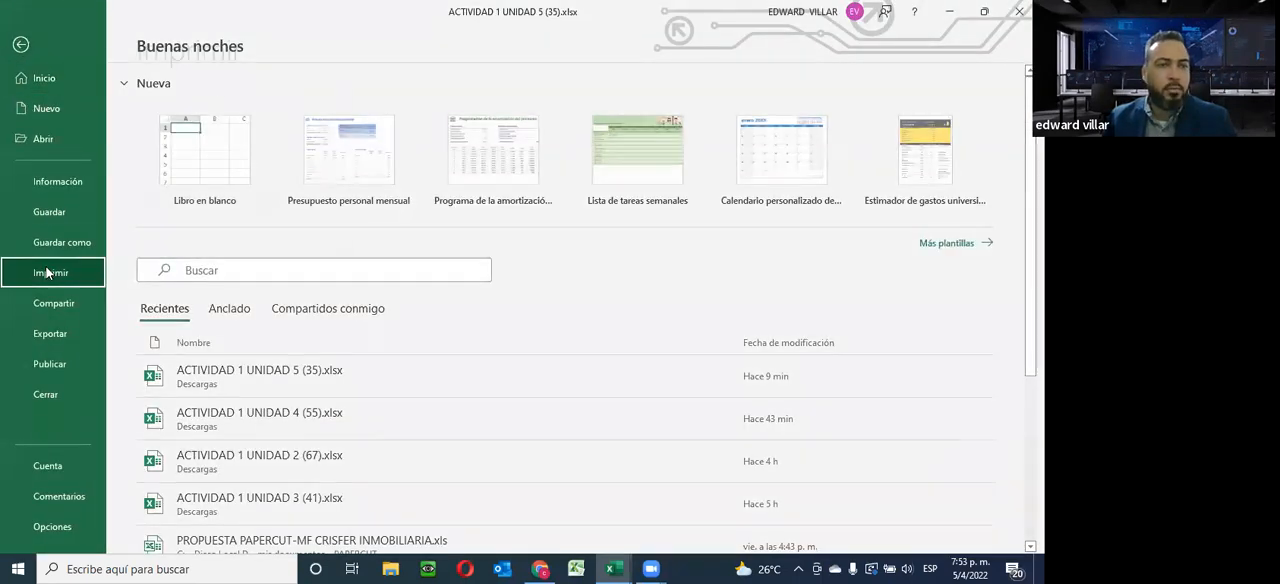
click(46, 272)
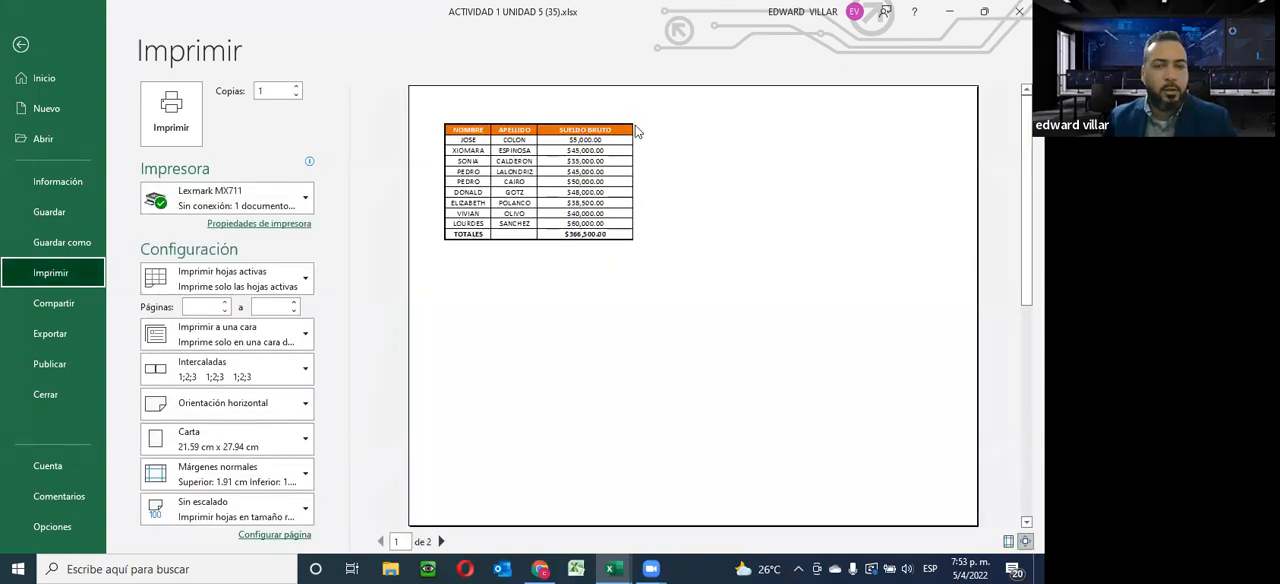
click(441, 540)
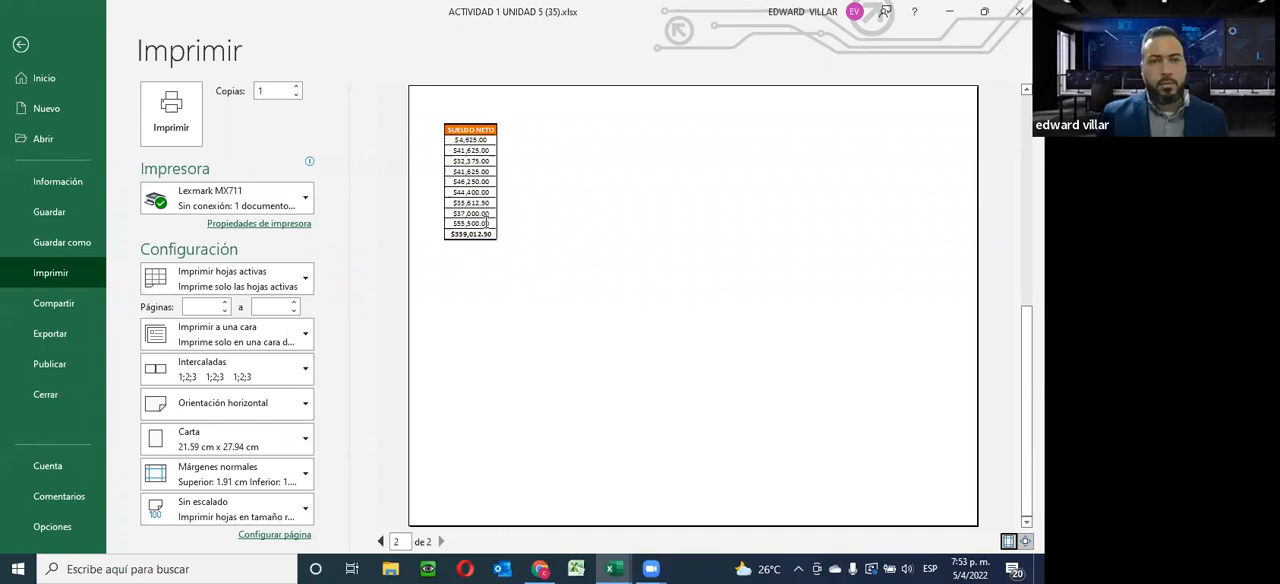
click(20, 44)
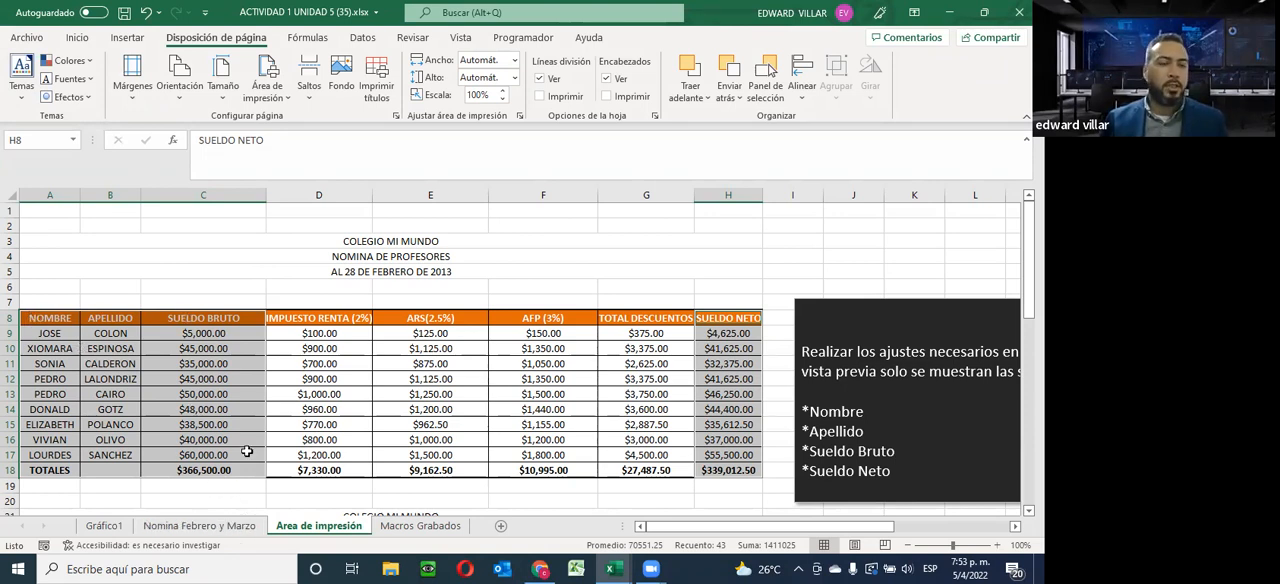
Collapse columns D through G to zero width so that Sueldo Neto sits directly beside Sueldo Bruto
drag(686, 201, 468, 248)
drag(356, 260, 303, 257)
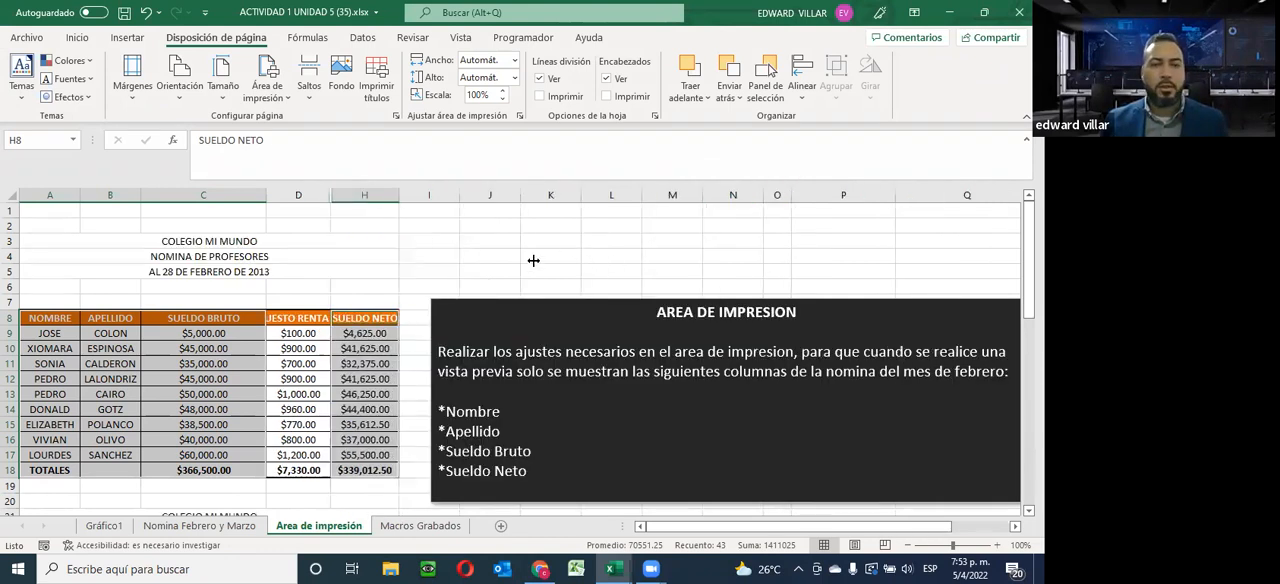
drag(333, 195, 265, 197)
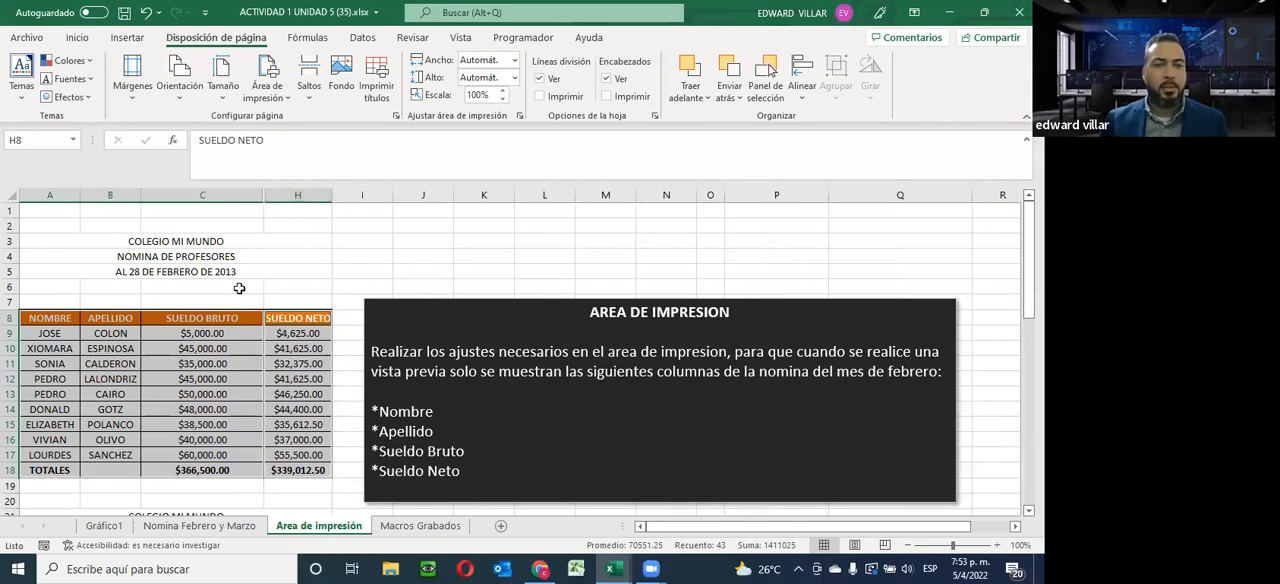
Clear the print area of the Area de impresión sheet with columns D through G collapsed
right_click(278, 416)
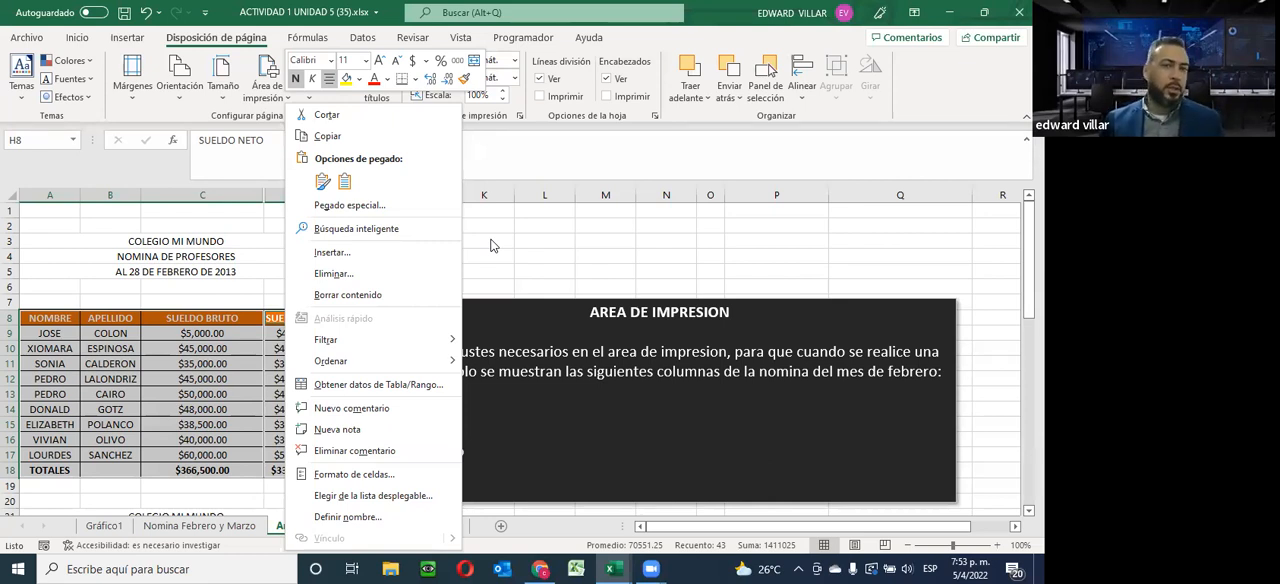
click(228, 252)
click(281, 100)
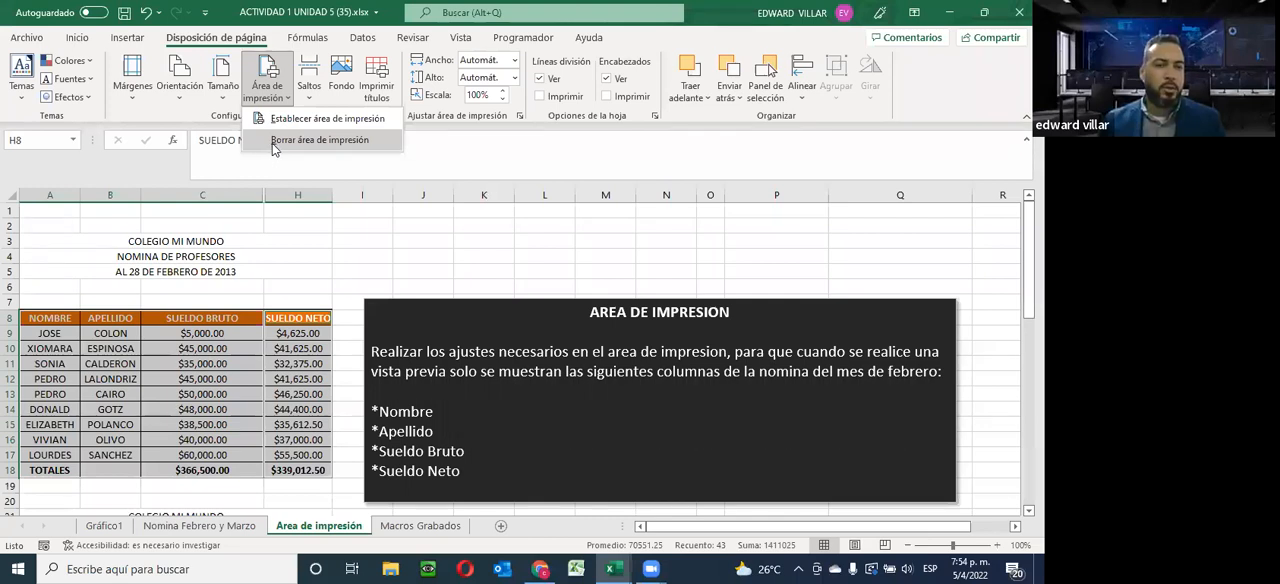
click(273, 142)
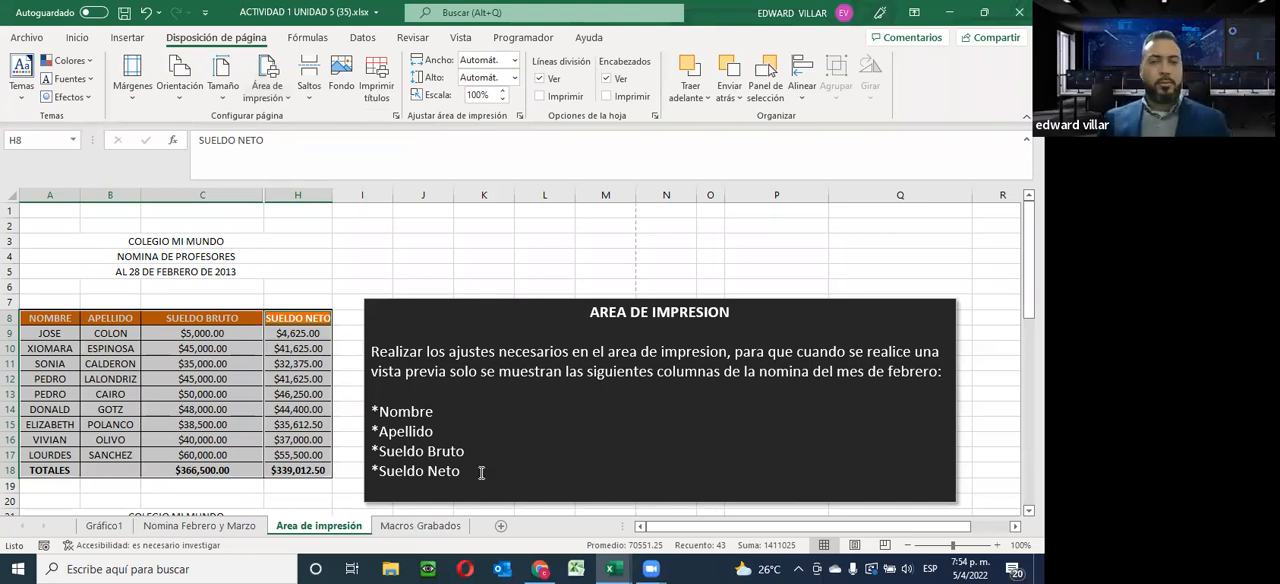
Open the Macros Grabados sheet and read its instructions on enabling the Programador tab and recording a macro
click(415, 525)
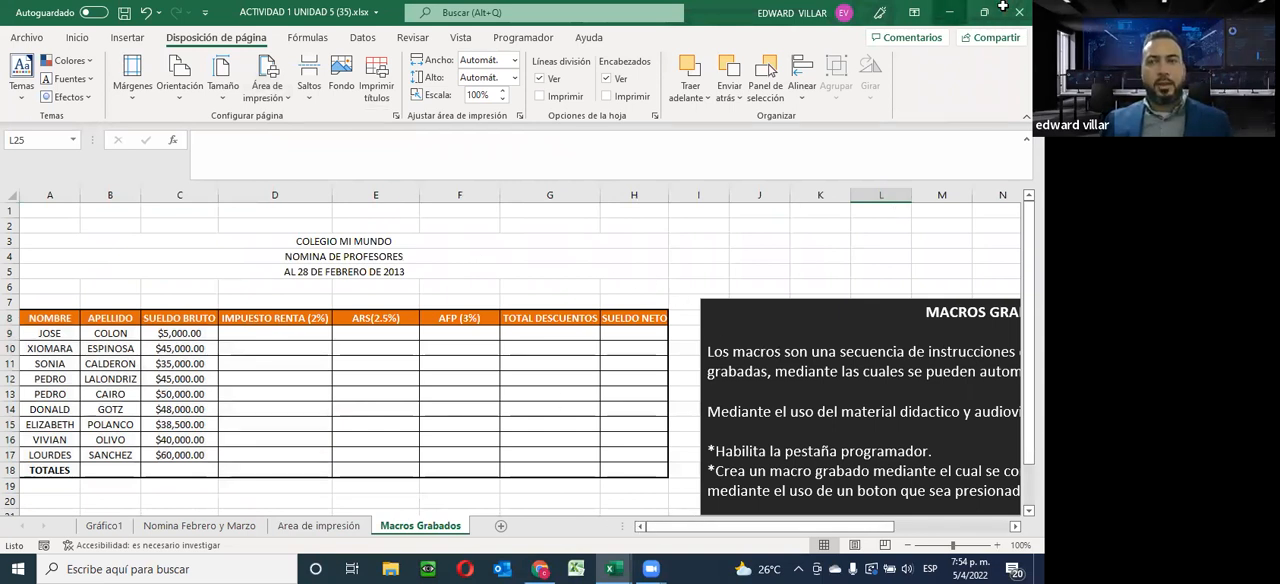
click(949, 12)
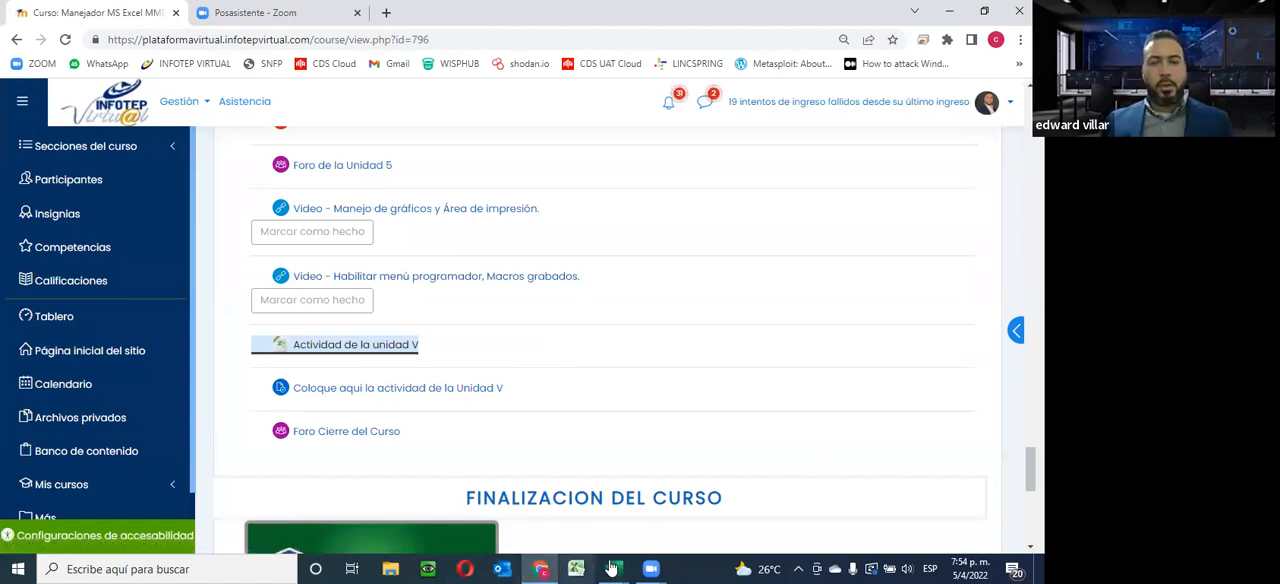
mouse_move(612, 568)
click(794, 490)
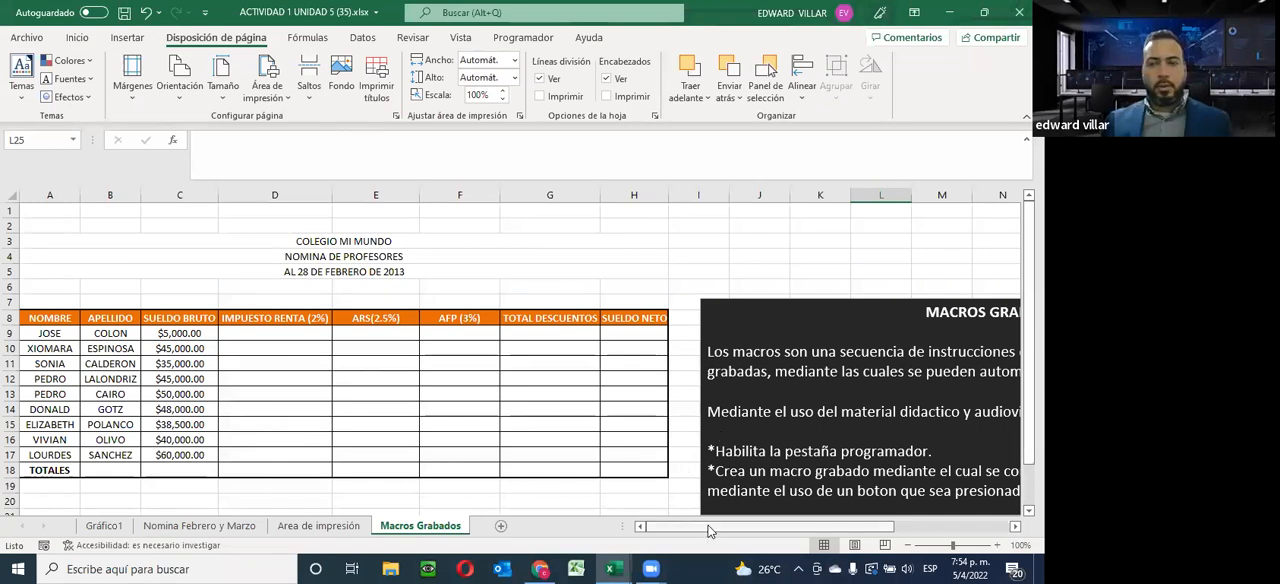
scroll(708, 530, right, 5)
scroll(697, 420, down, 2)
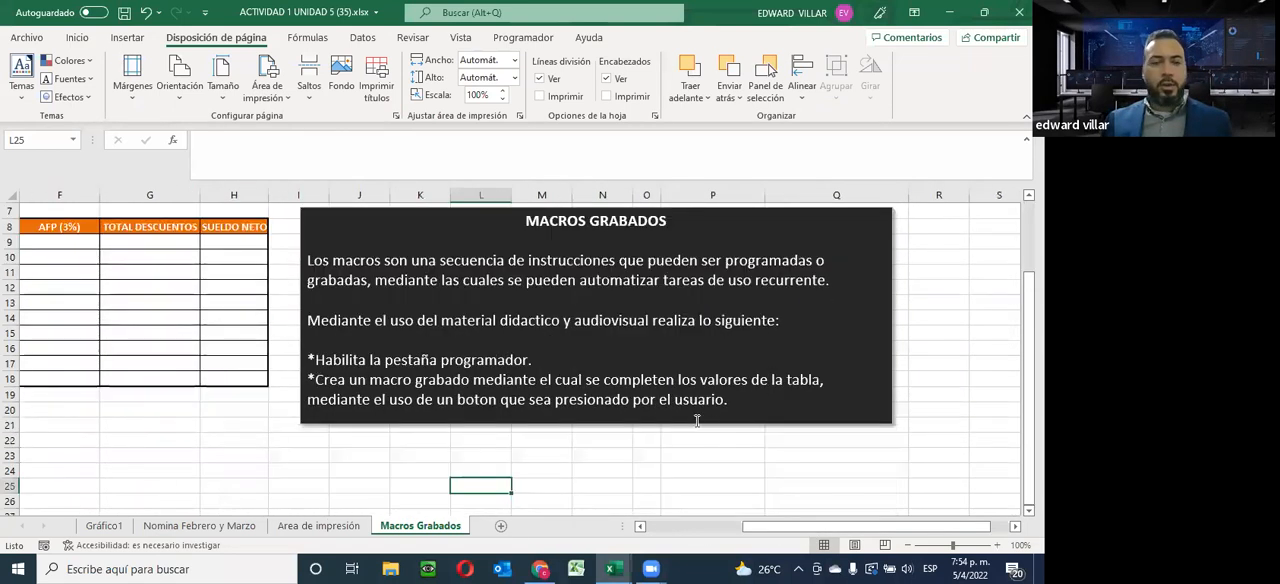
scroll(697, 420, up, 1)
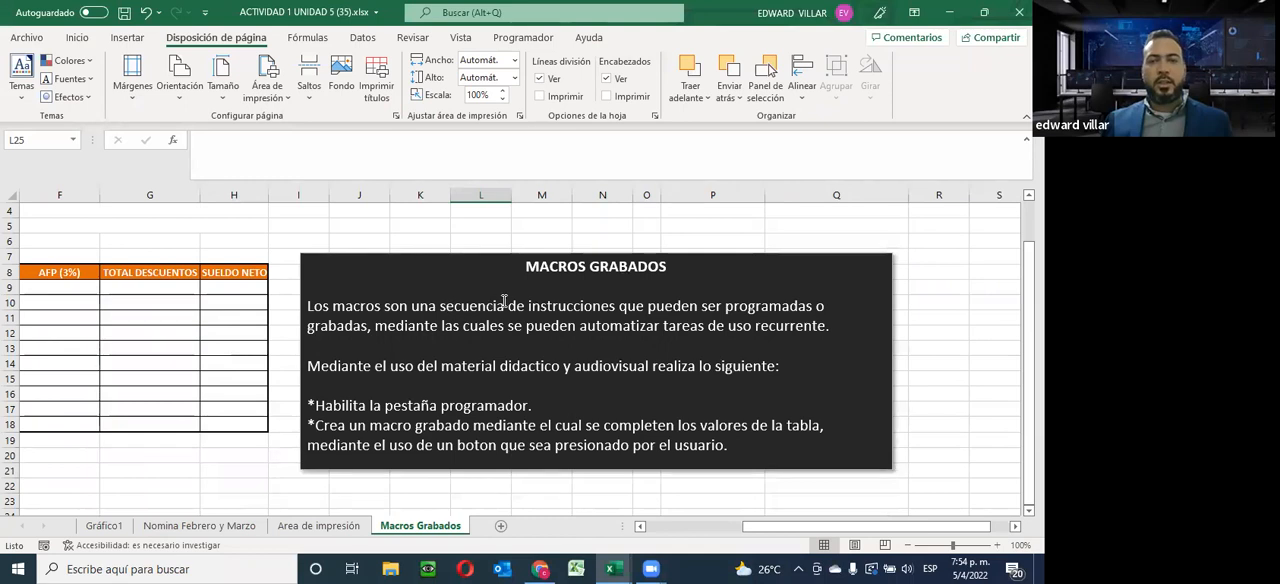
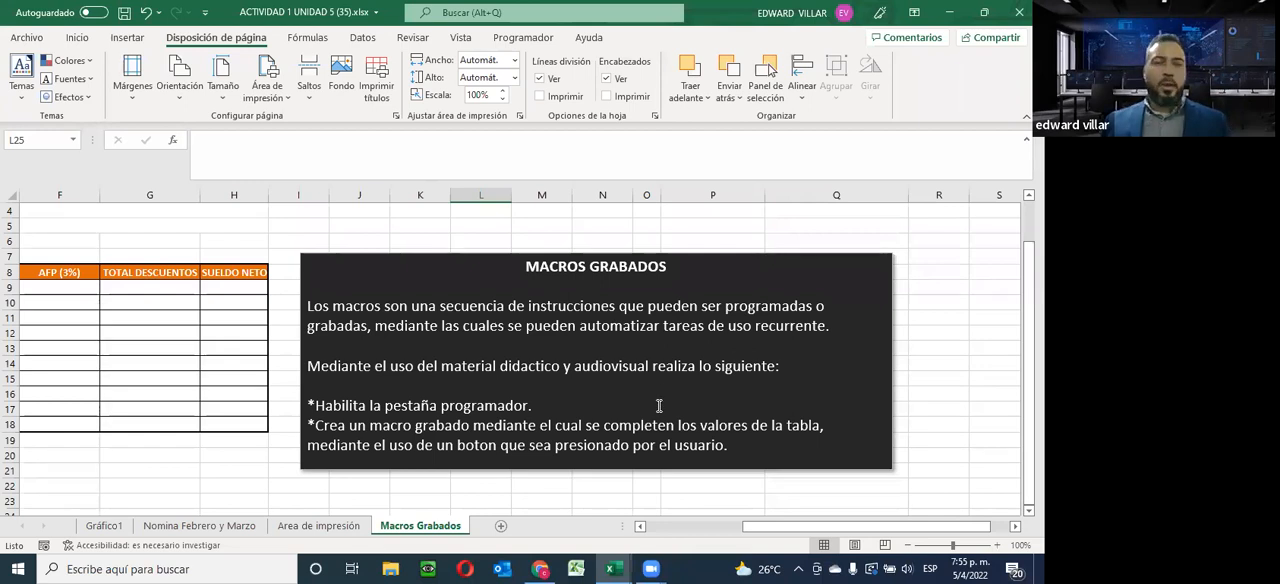
Review the recorded-macro instruction in the text box and the empty deduction columns of the payroll table on the Macros Grabados sheet
click(373, 427)
drag(370, 427, 456, 419)
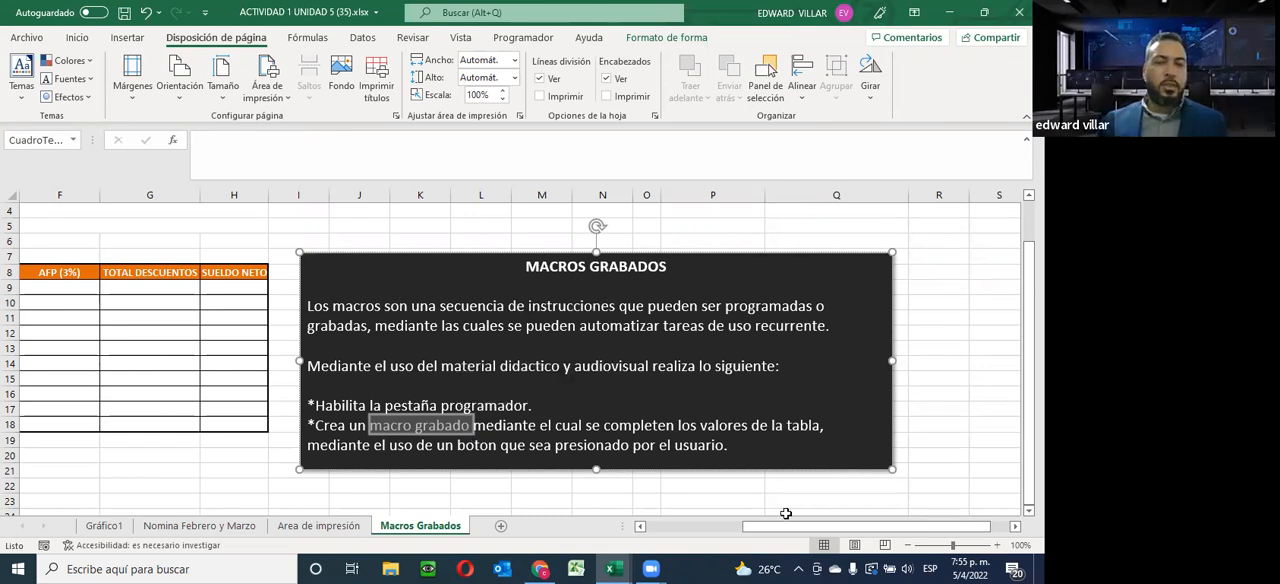
drag(764, 527, 635, 527)
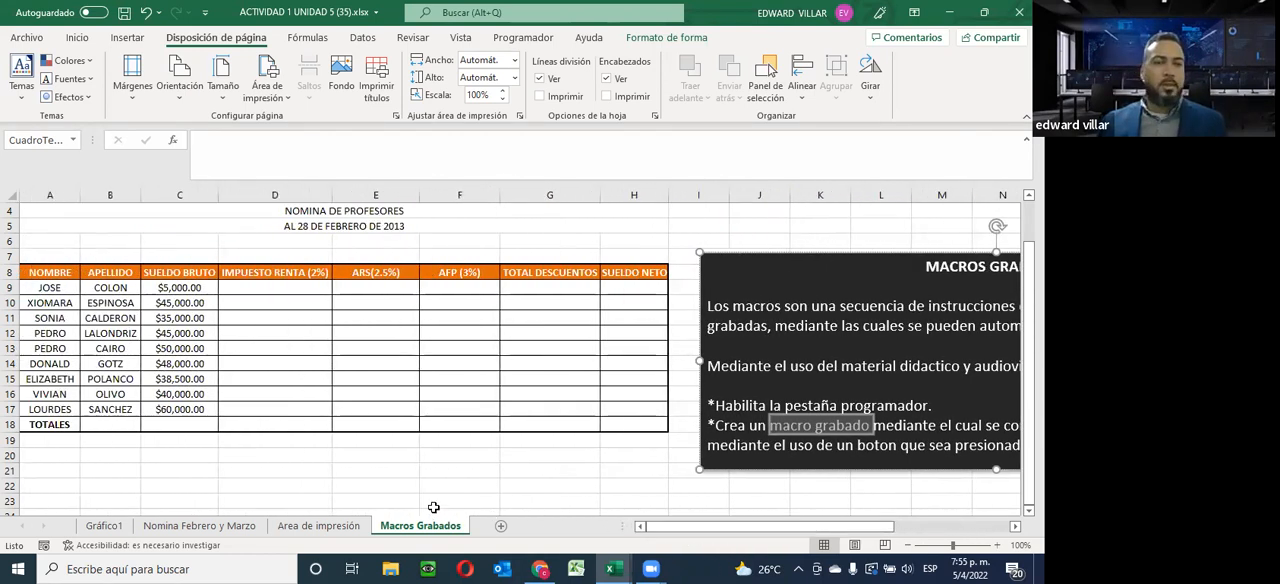
scroll(294, 340, up, 1)
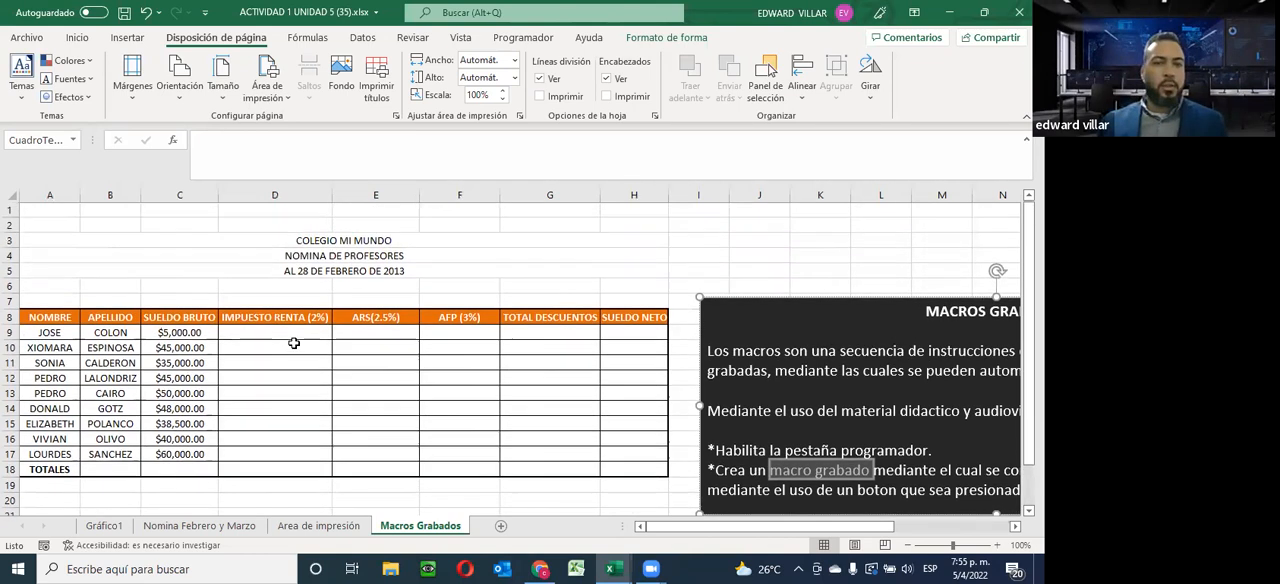
scroll(277, 343, down, 4)
scroll(266, 343, up, 4)
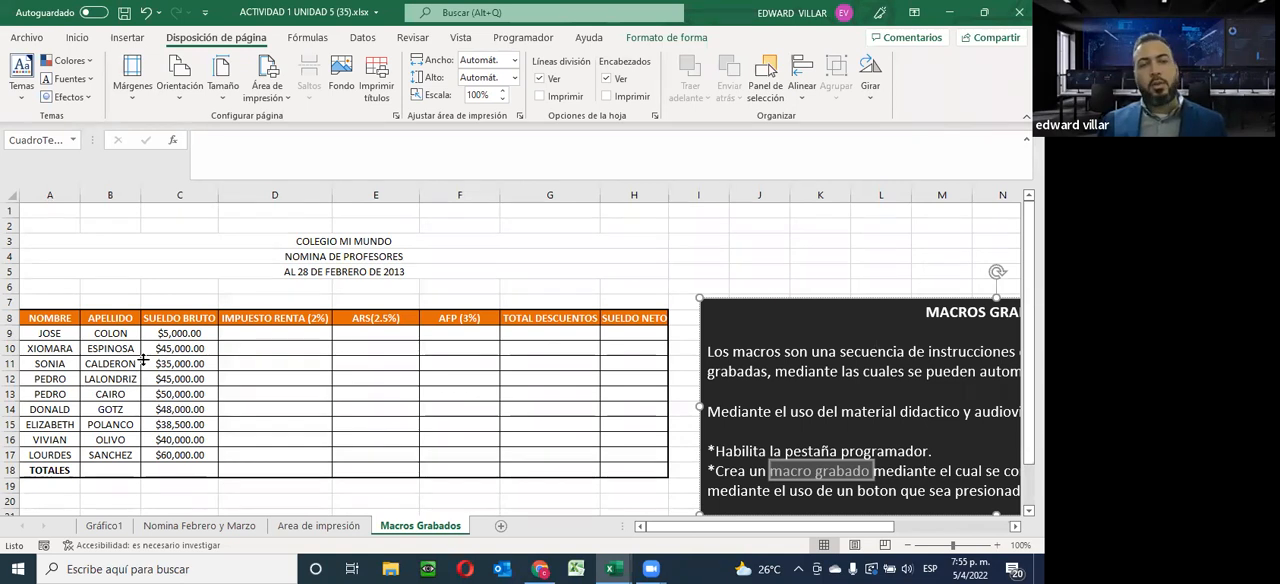
scroll(523, 340, down, 4)
scroll(515, 335, up, 4)
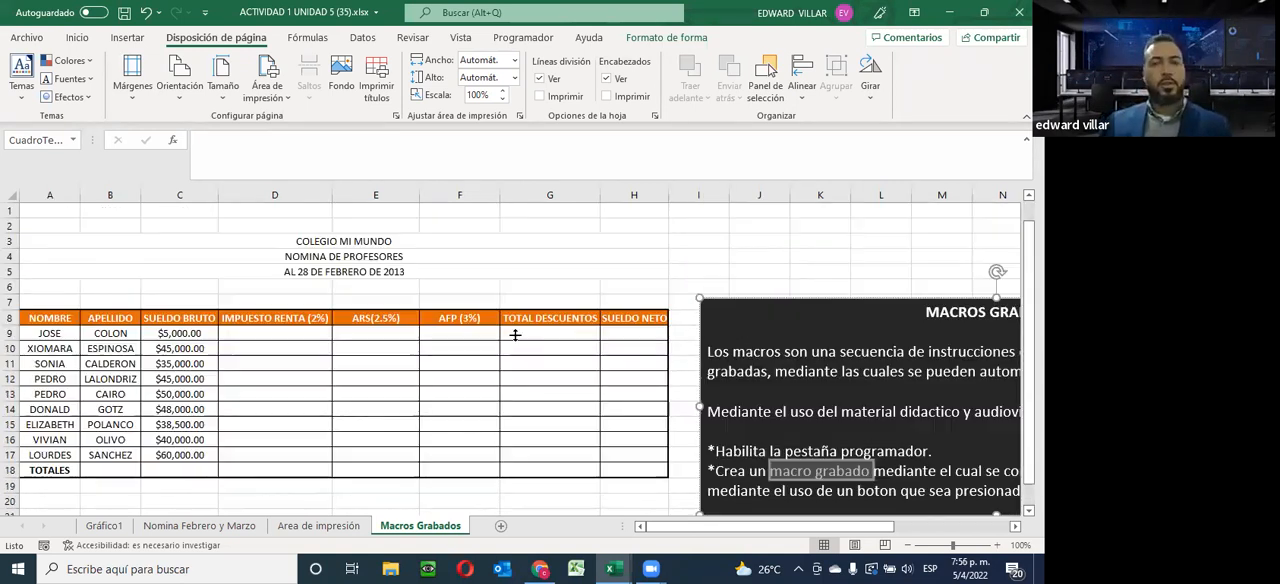
click(236, 374)
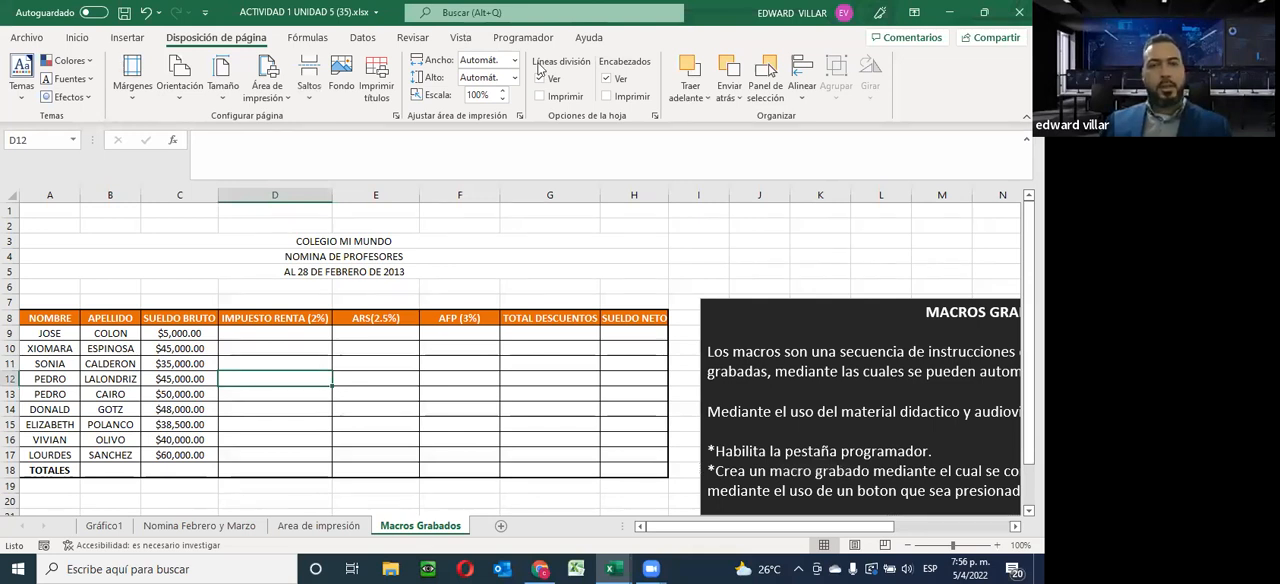
Remove the Programador tab from the main ribbon tabs through the ribbon customization options
click(206, 13)
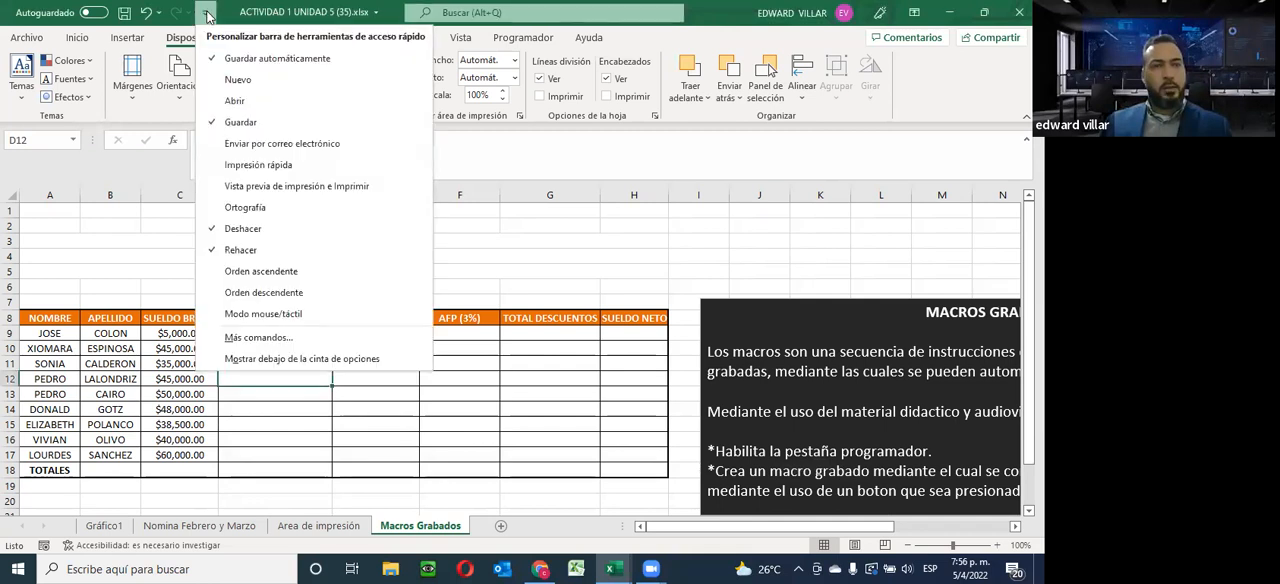
click(256, 340)
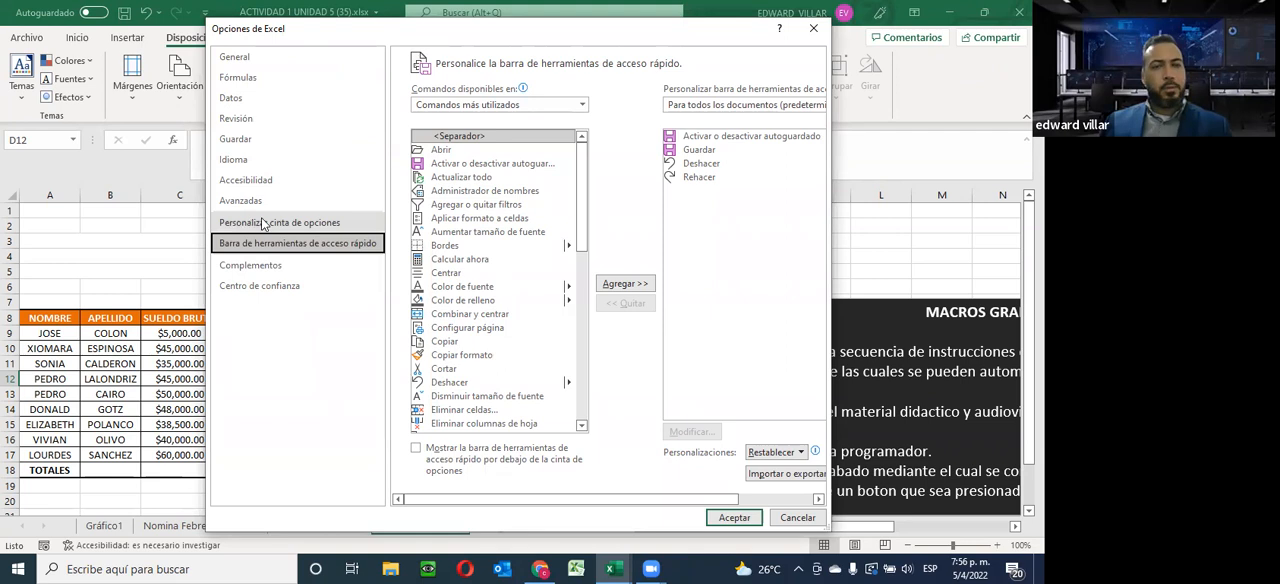
click(318, 224)
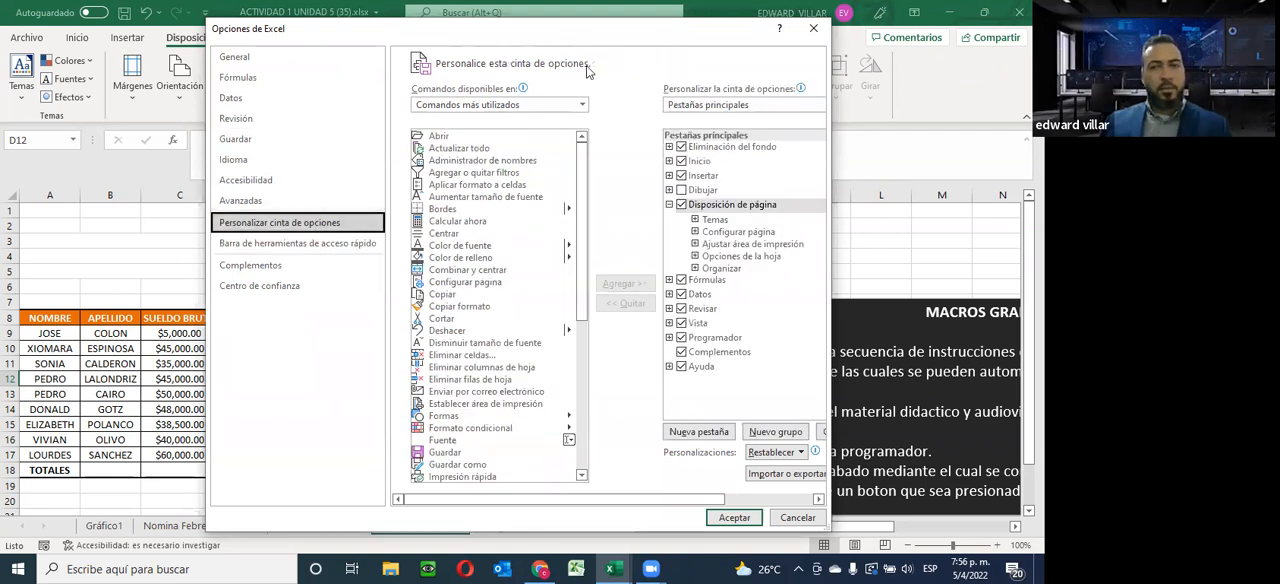
drag(597, 35, 573, 110)
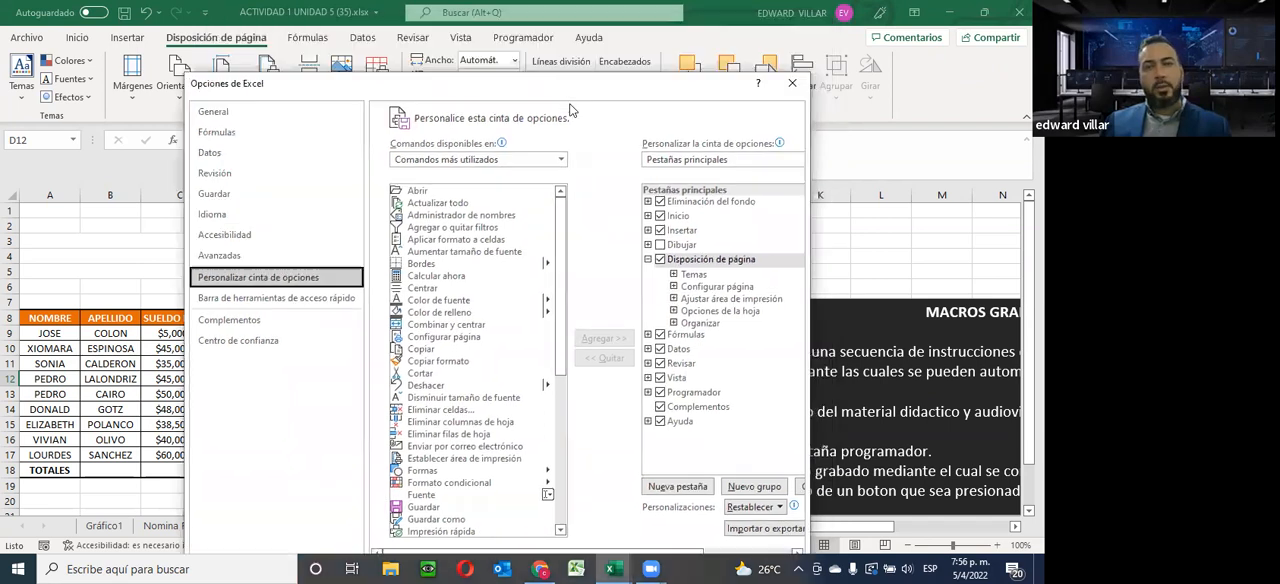
drag(412, 82, 247, 73)
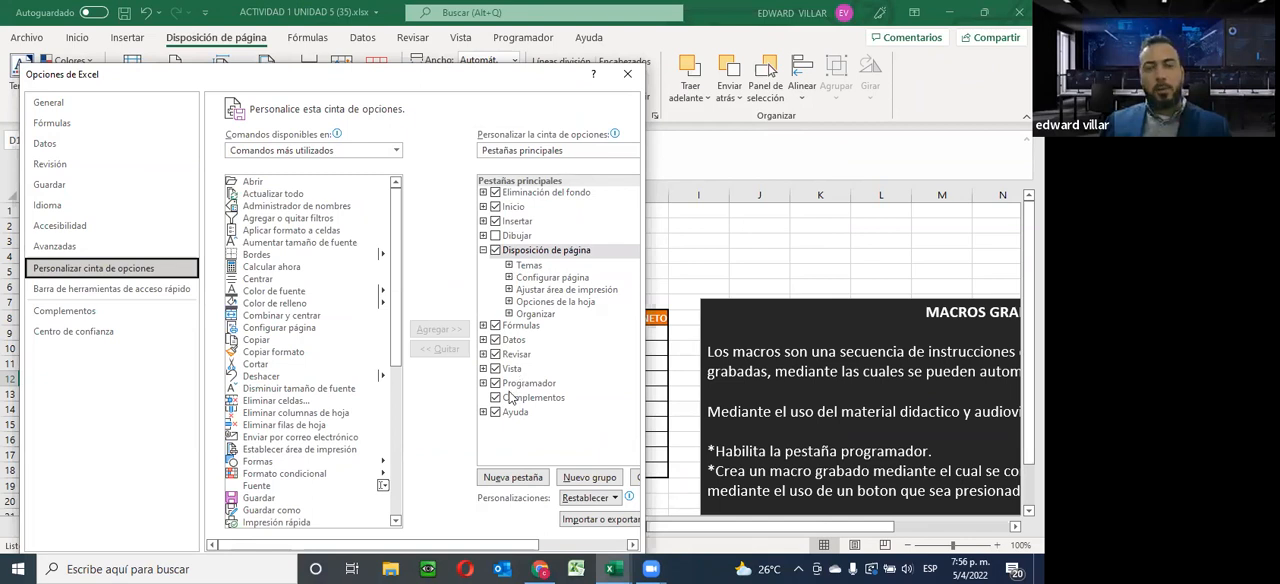
click(495, 383)
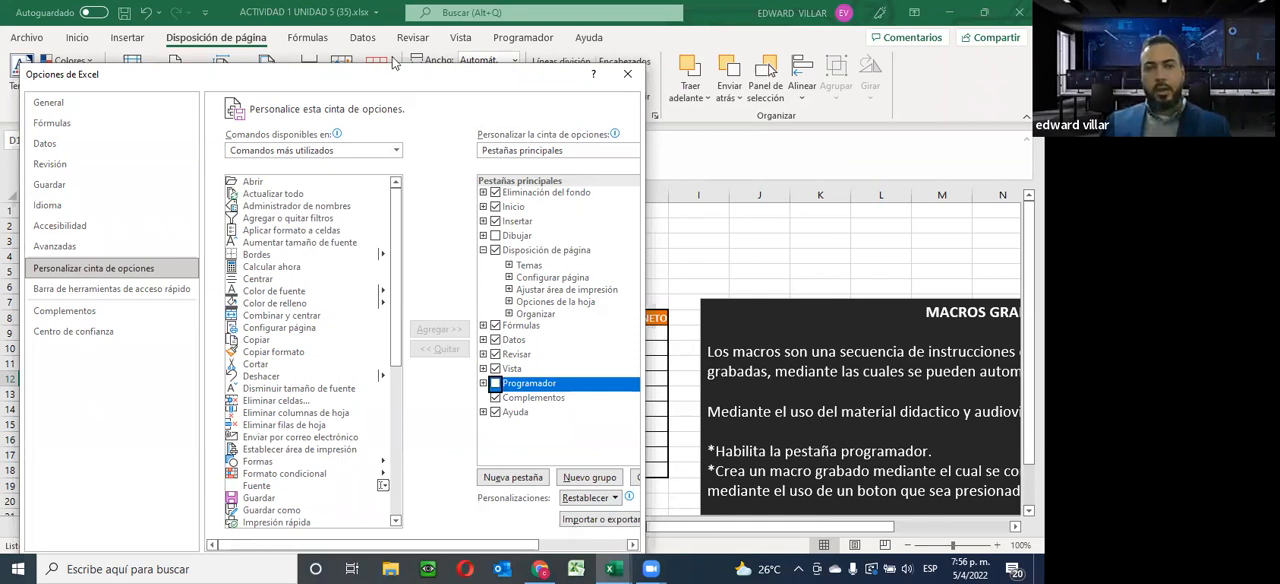
drag(396, 82, 386, 90)
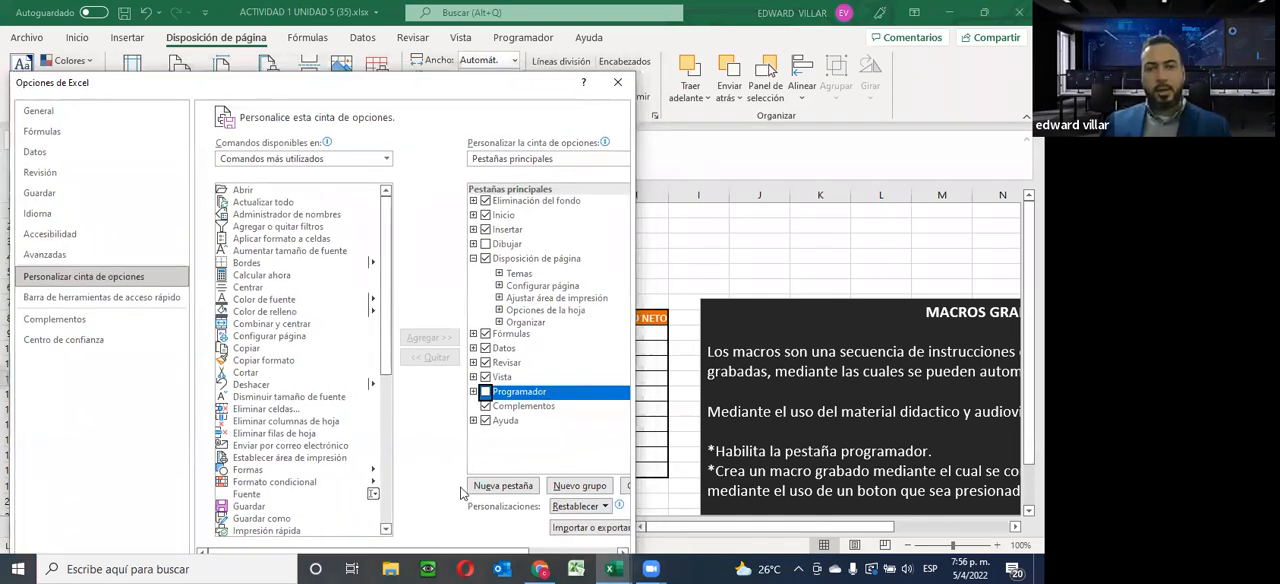
drag(443, 82, 447, 48)
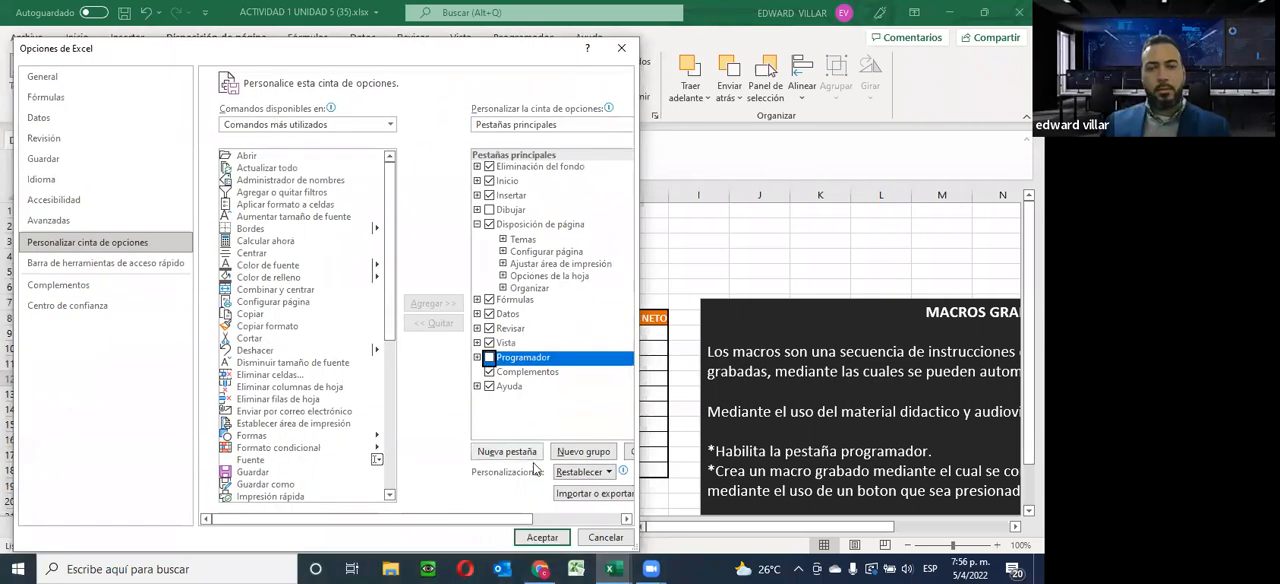
click(541, 537)
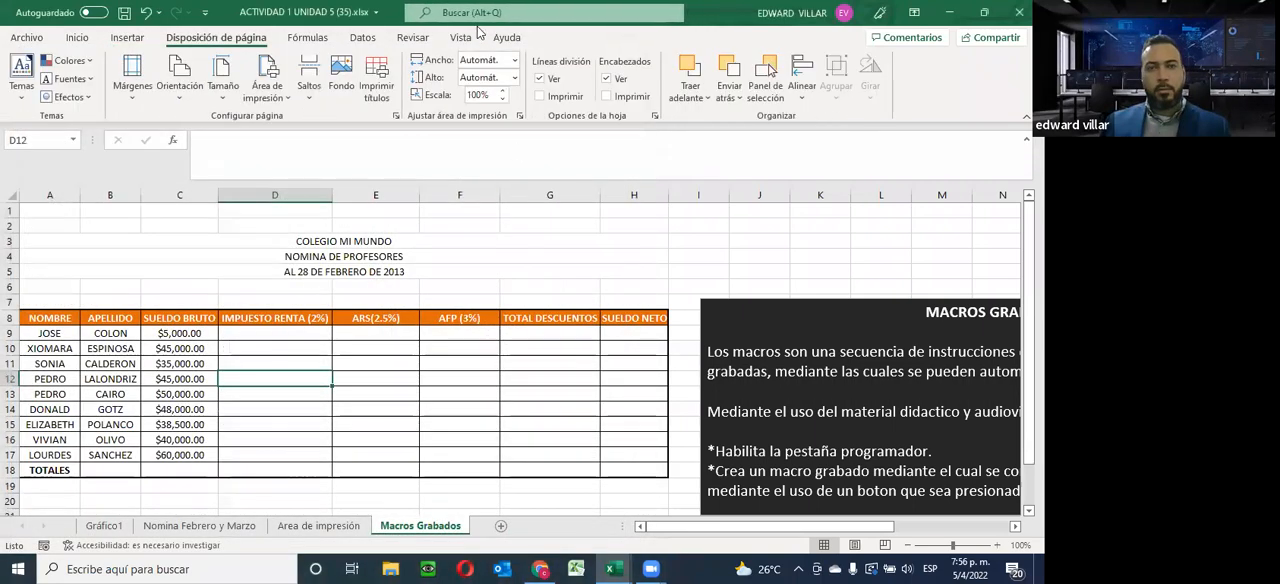
Enable the Programador tab among the main tabs in the ribbon customization options
click(204, 12)
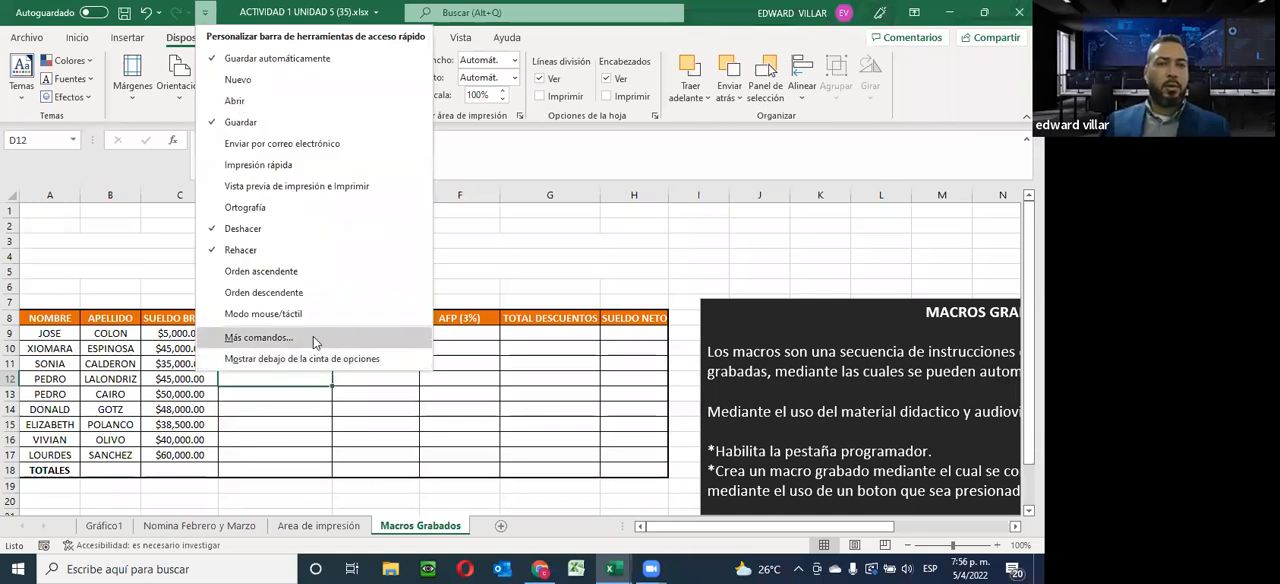
click(313, 337)
click(278, 223)
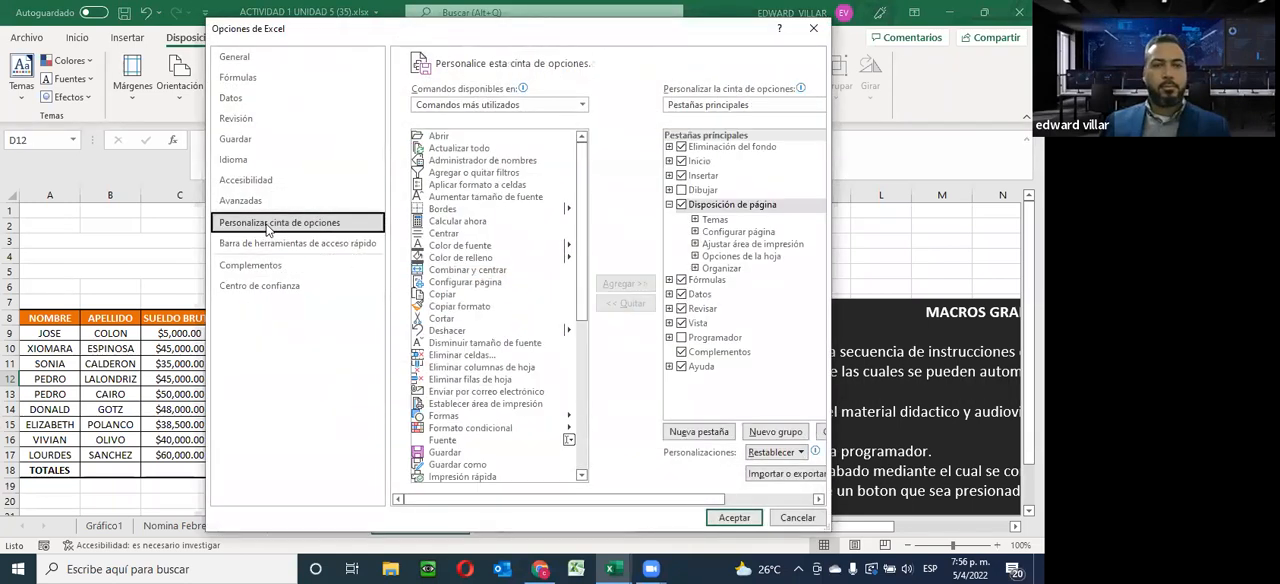
click(681, 338)
click(734, 517)
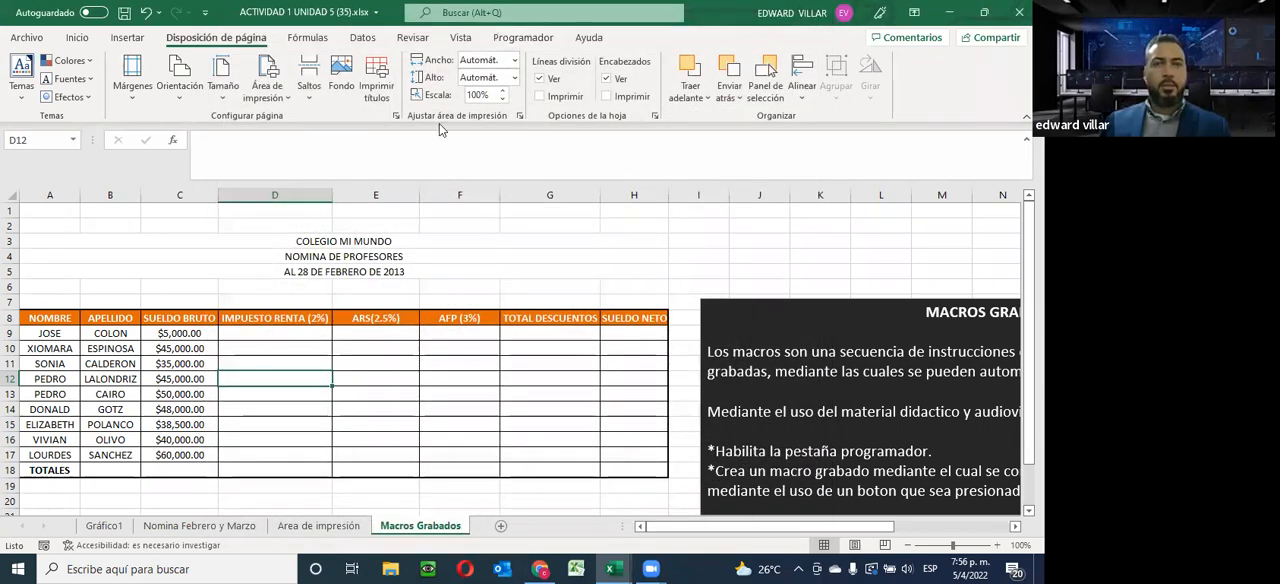
Select cell D9 under Impuesto Renta (2%) and open the settings for recording a new macro
click(523, 37)
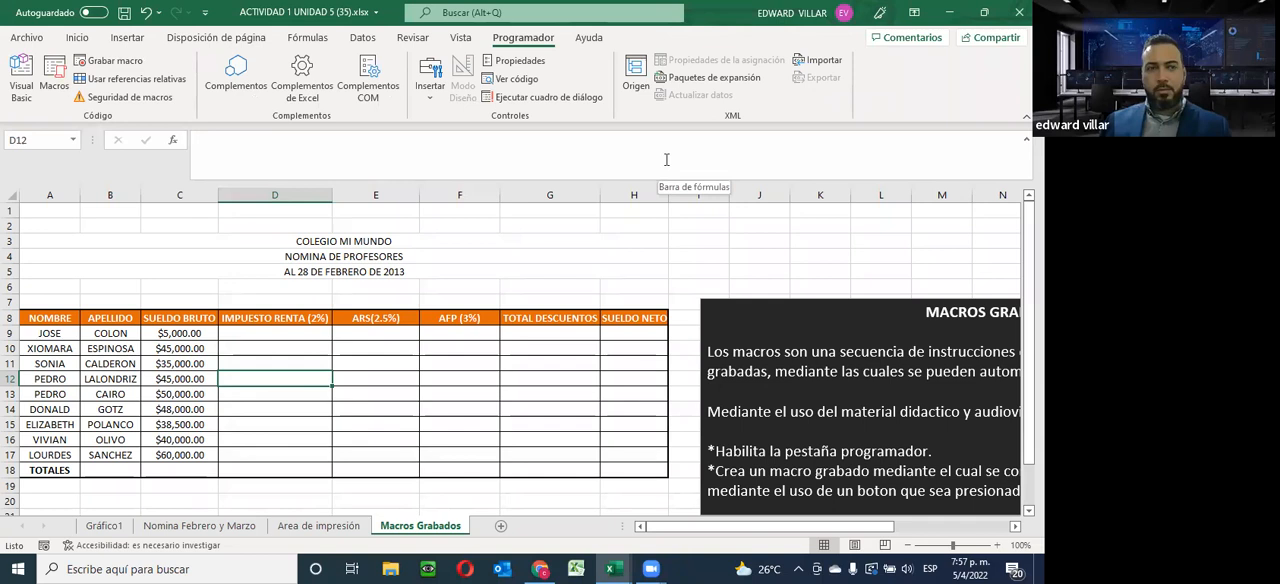
click(232, 333)
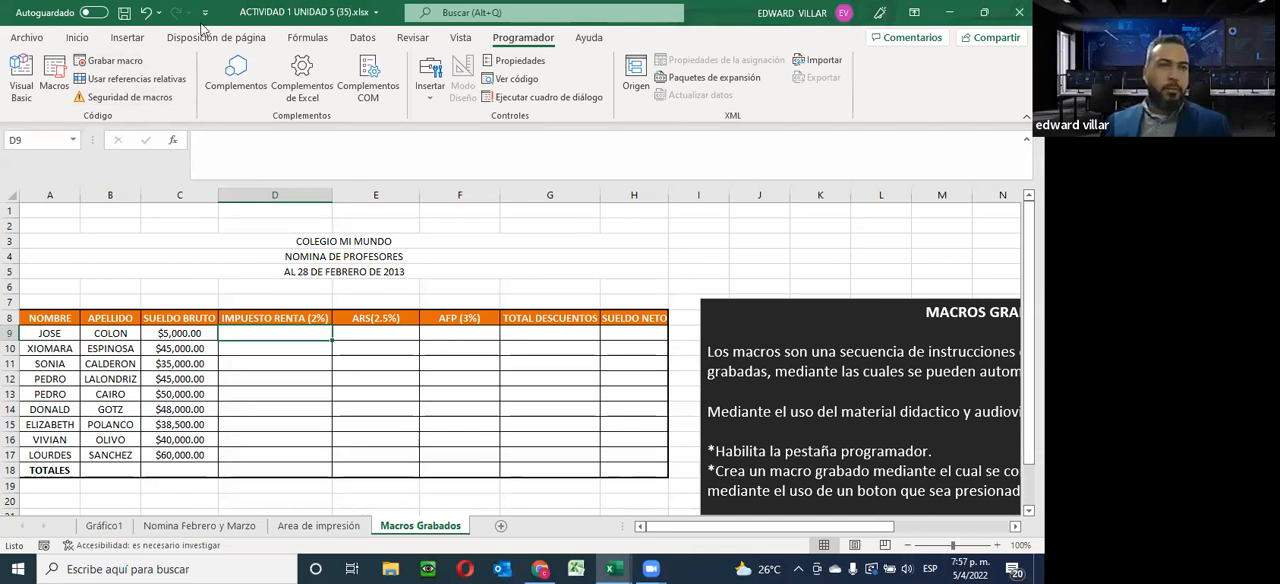
click(106, 62)
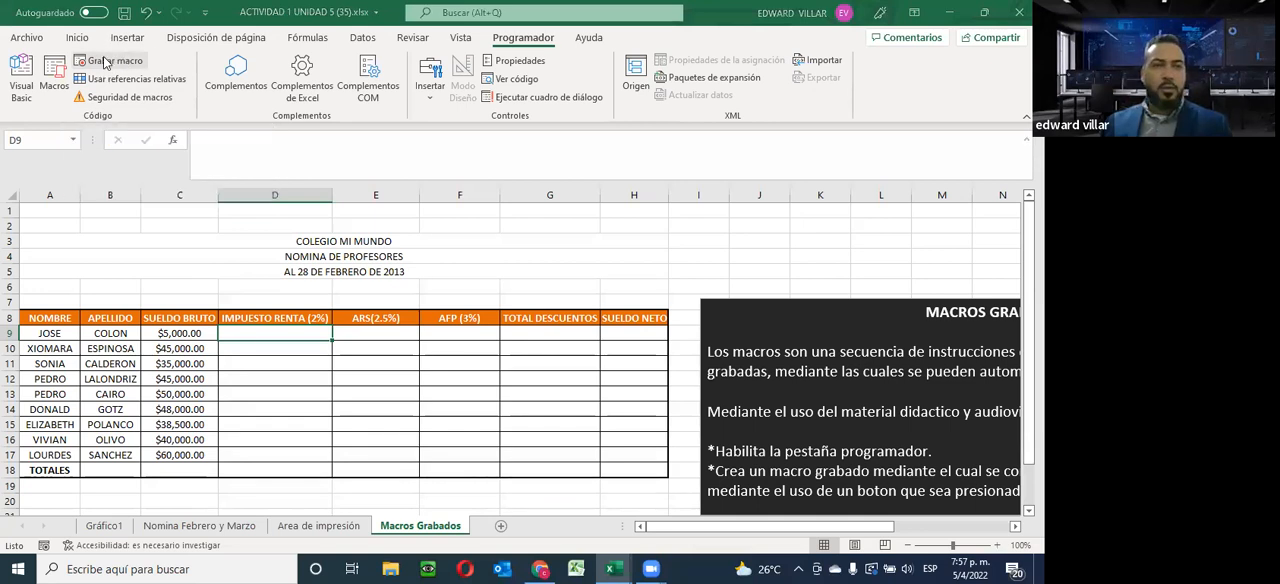
drag(579, 340, 667, 63)
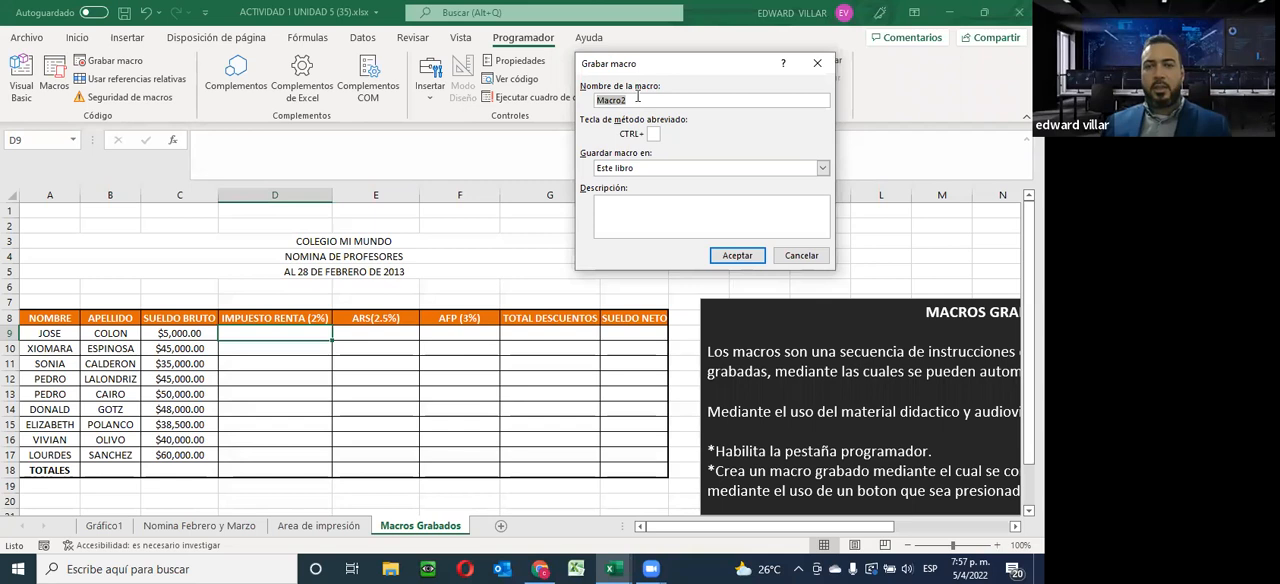
Try to start recording the macro under the name MACRO DE CALCULO, stored in Este libro
click(637, 97)
drag(637, 97, 560, 110)
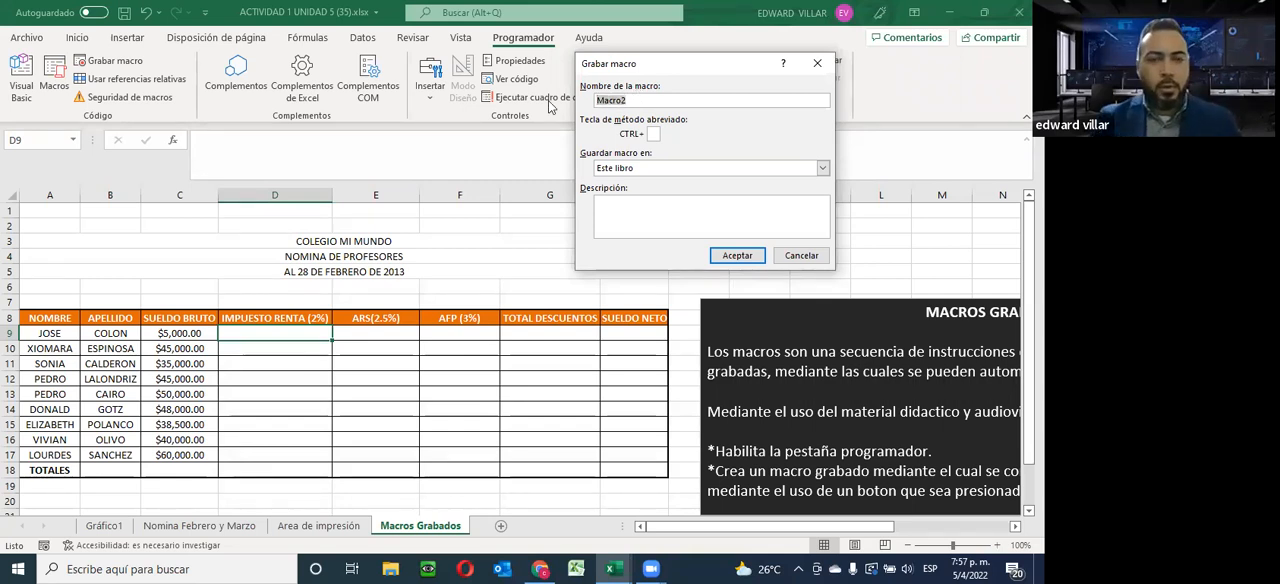
key(BackSpace)
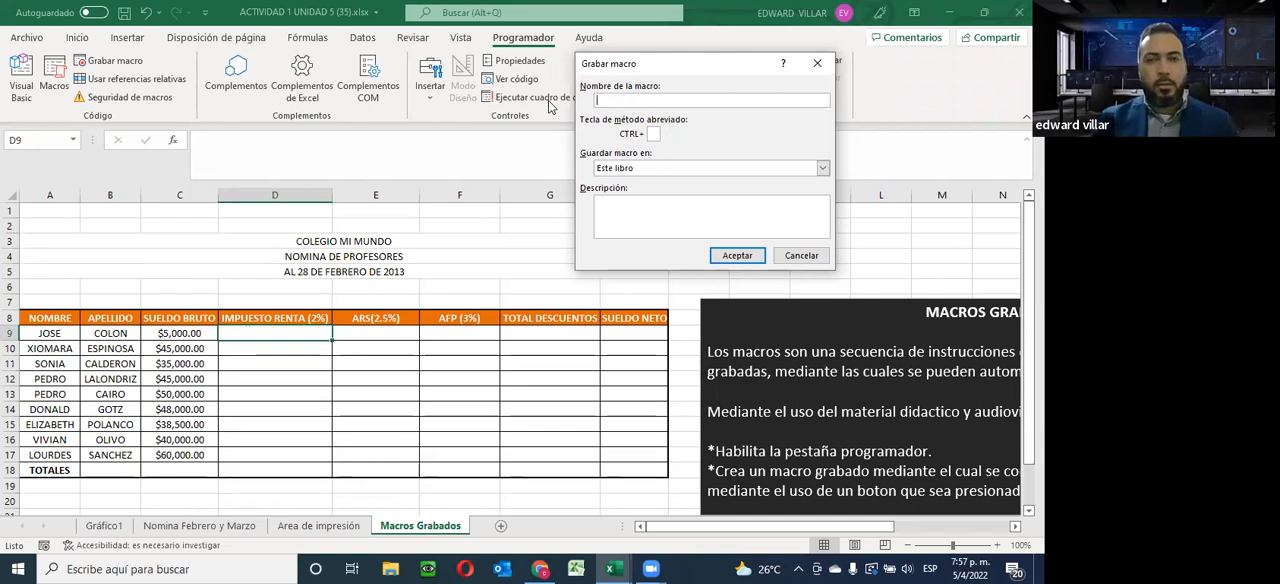
text(MACRO)
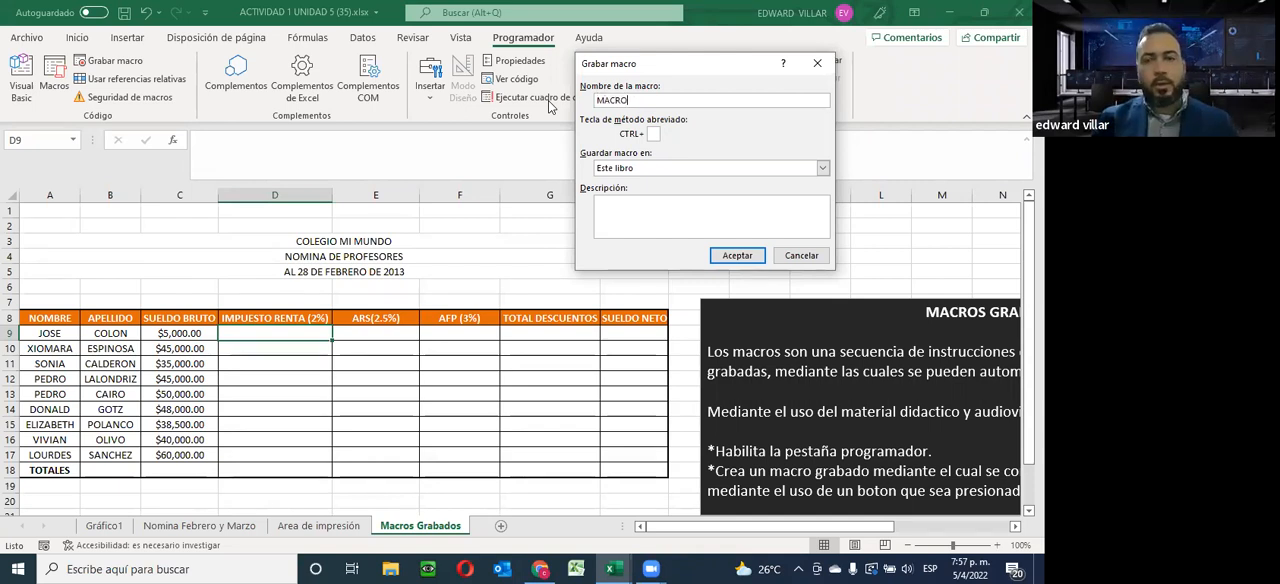
text( DE CA)
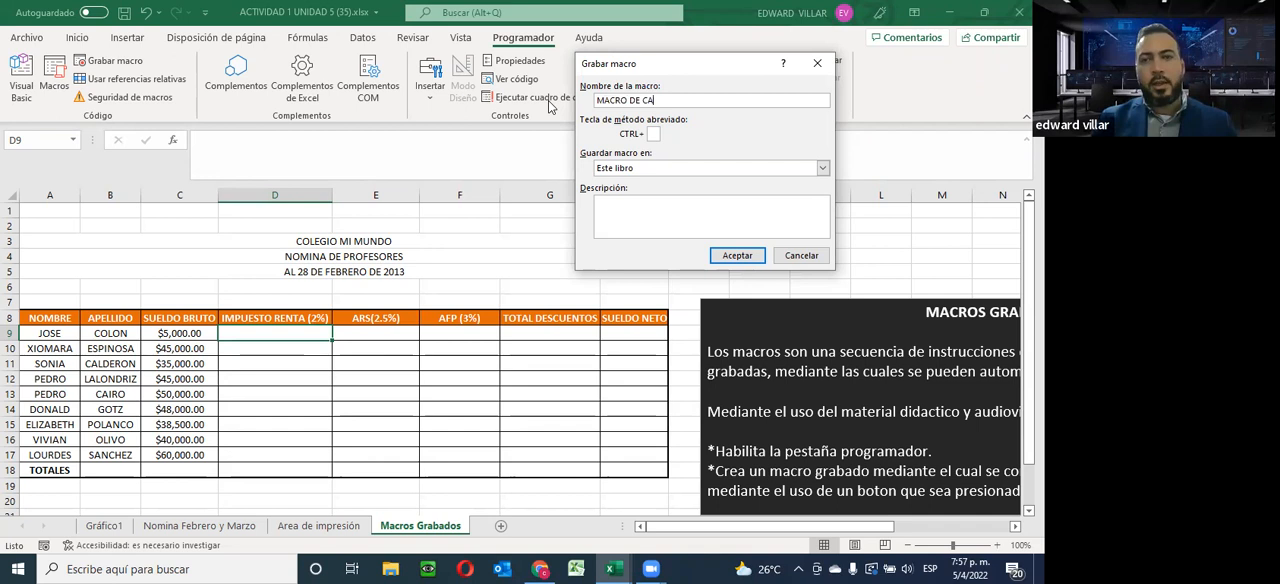
text(LCULO)
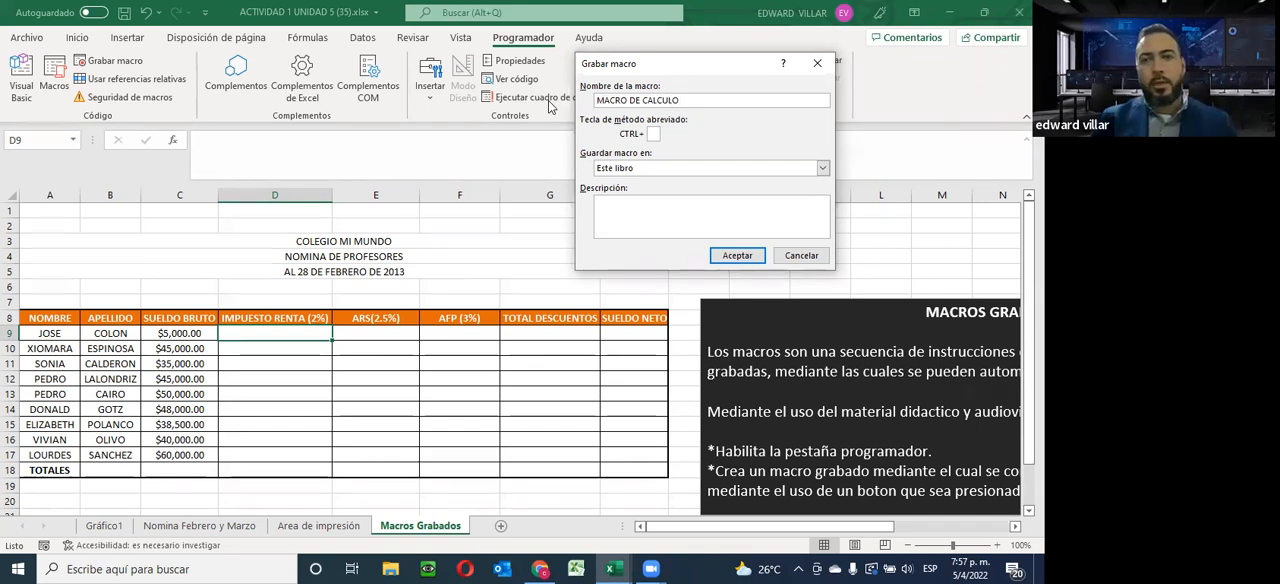
click(737, 255)
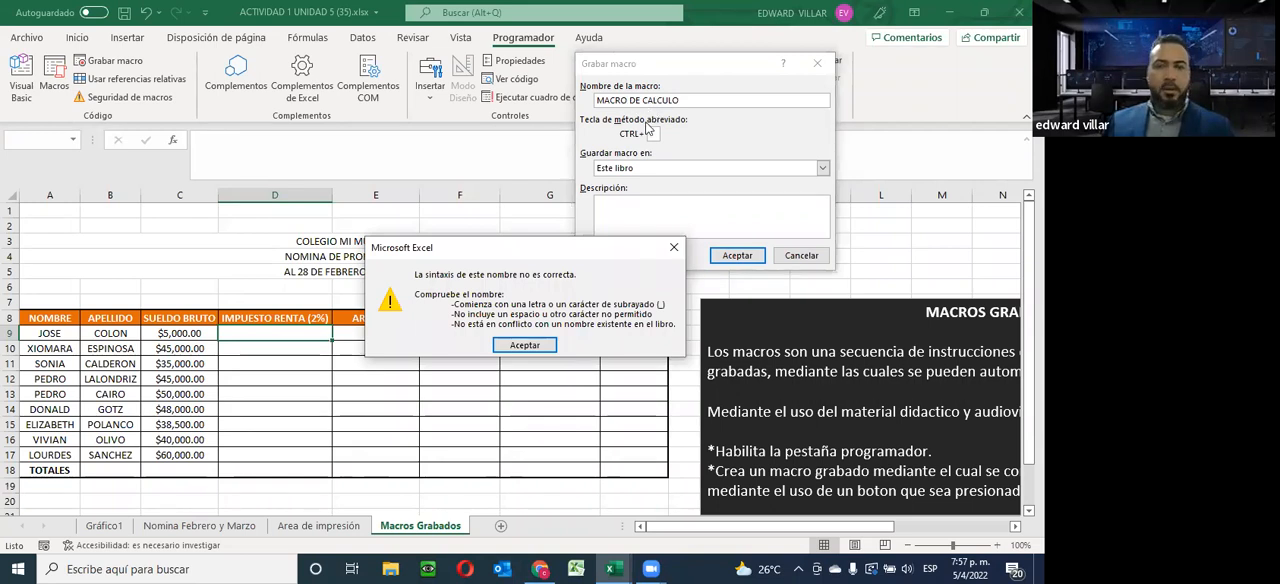
click(674, 247)
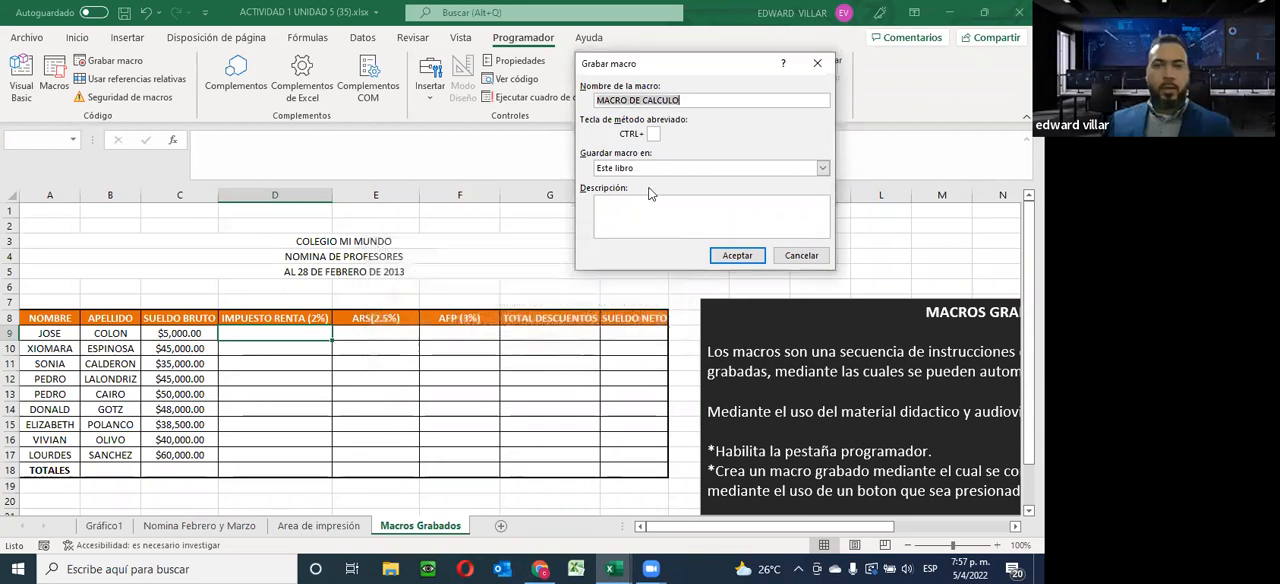
Try to start the recording with the spaces replaced by hyphens, as MACRO-DE-CALCULO
click(633, 100)
key(BackSpace)
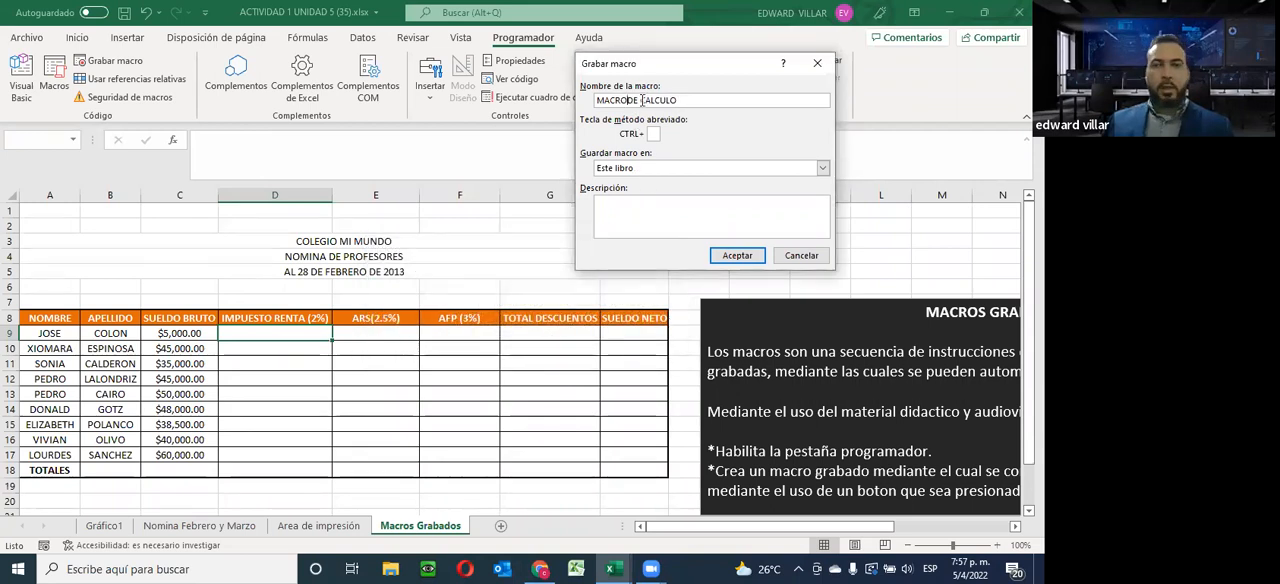
text(-00)
key(BackSpace)
key(BackSpace)
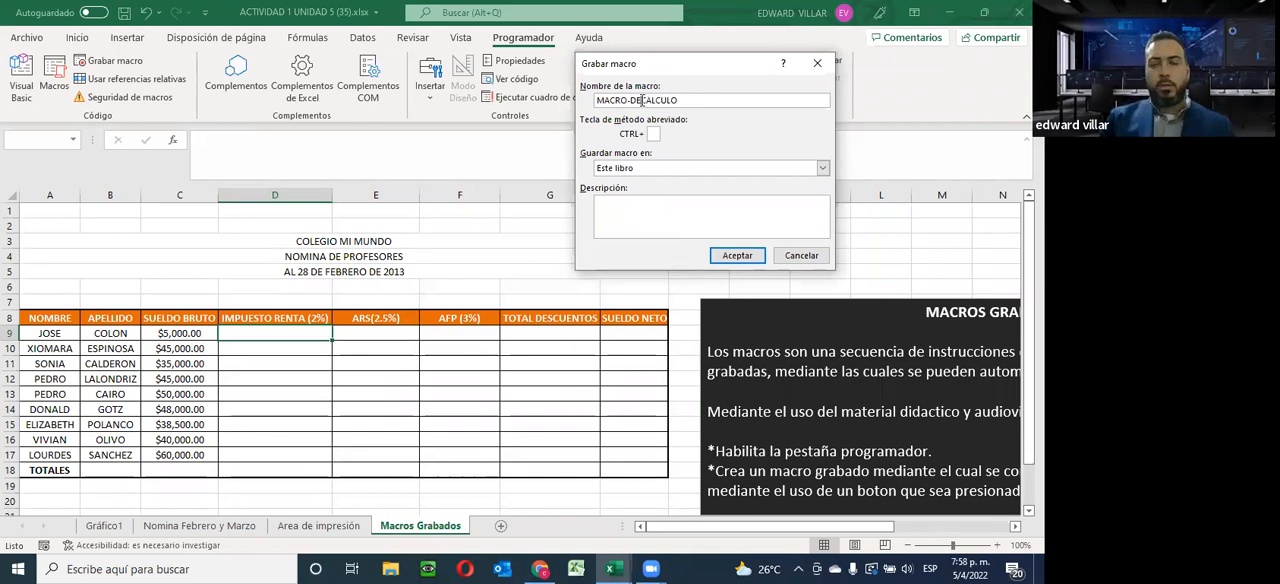
click(737, 255)
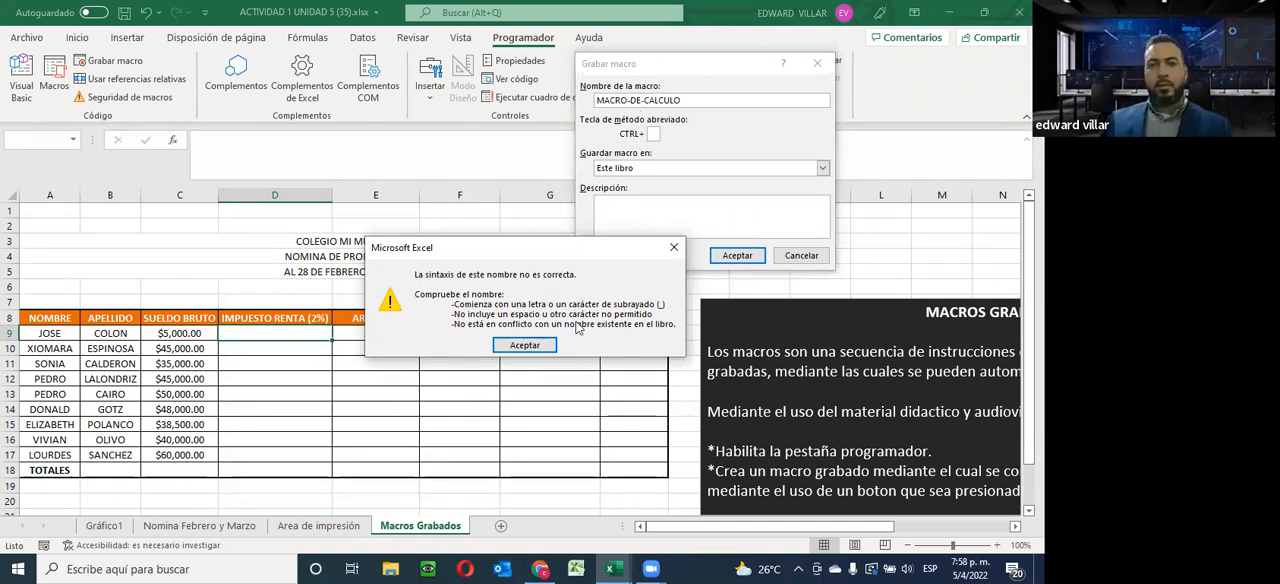
click(524, 345)
Remove both hyphens from the macro name so that it reads MACRODECALCULO
click(627, 100)
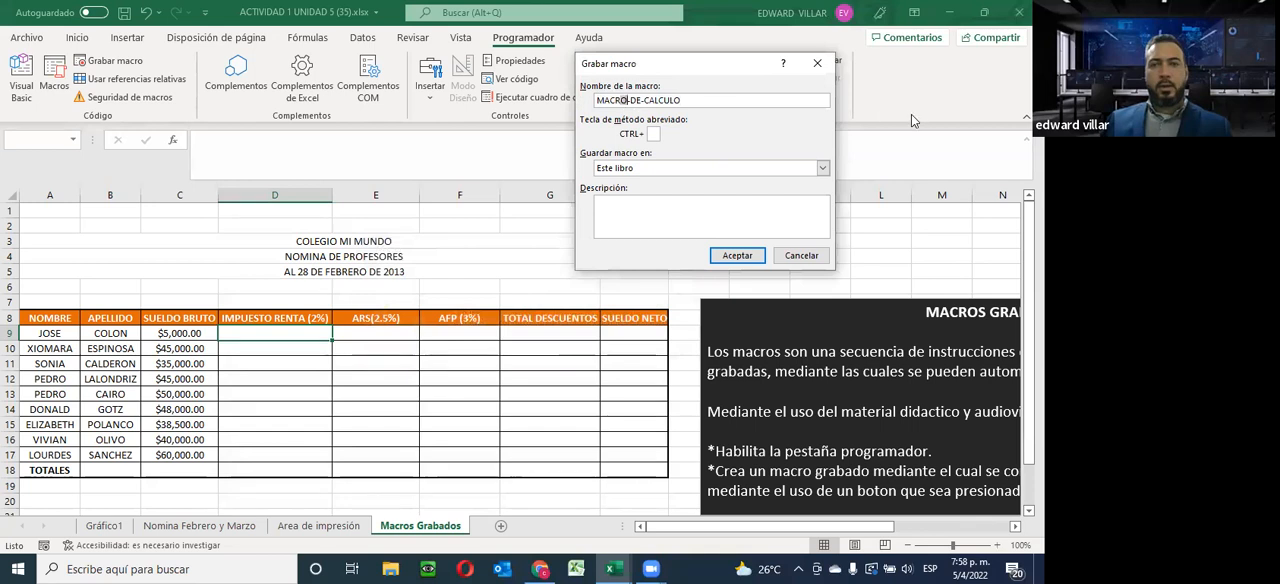
key(Delete)
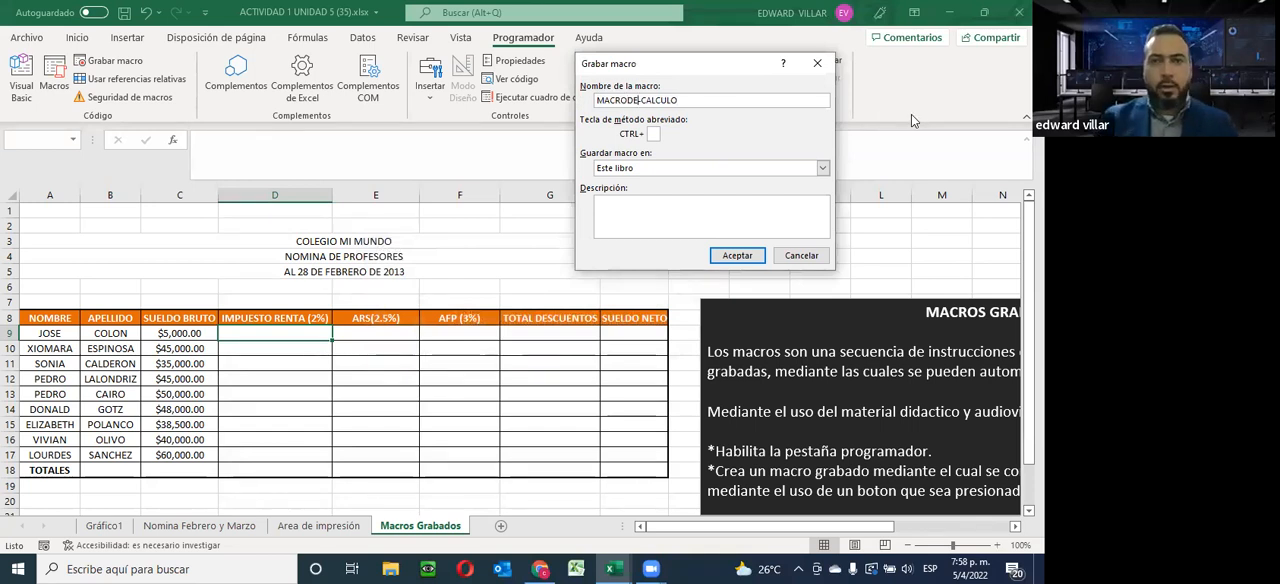
key(Delete)
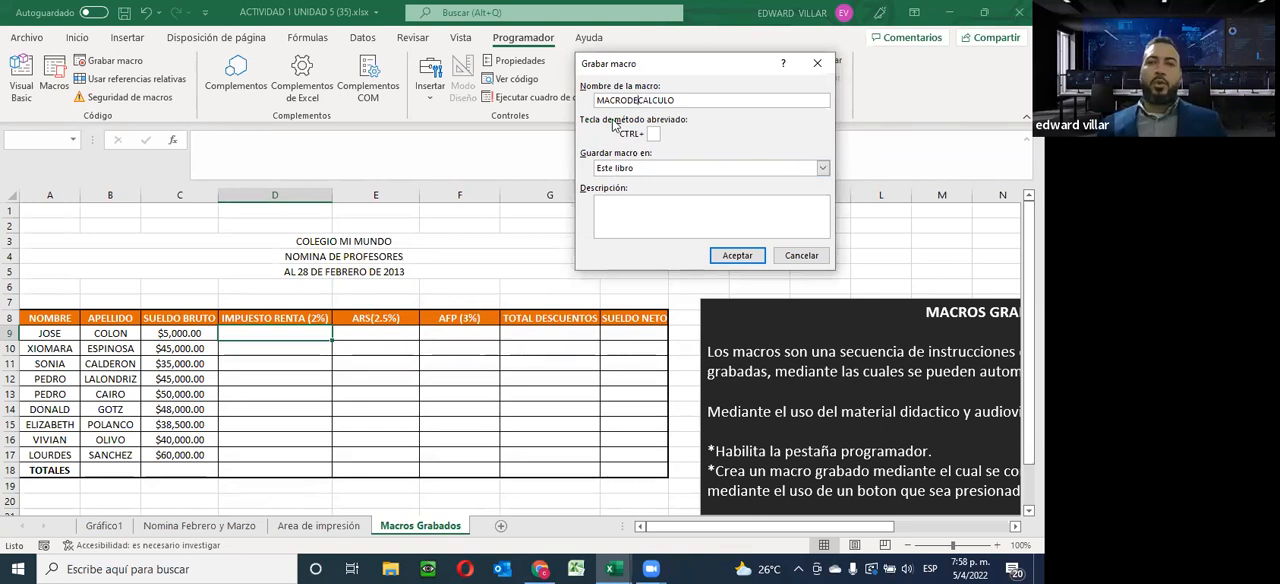
Assign CTRL+d as the macro's shortcut and keep Este libro as its storage location
click(657, 133)
text(D)
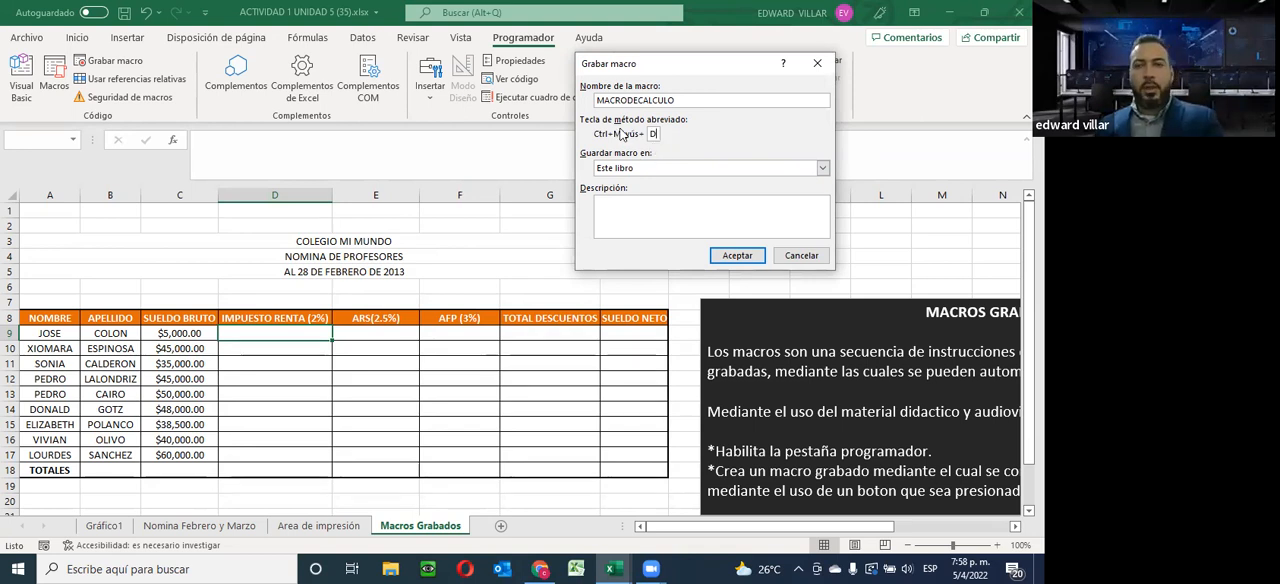
key(BackSpace)
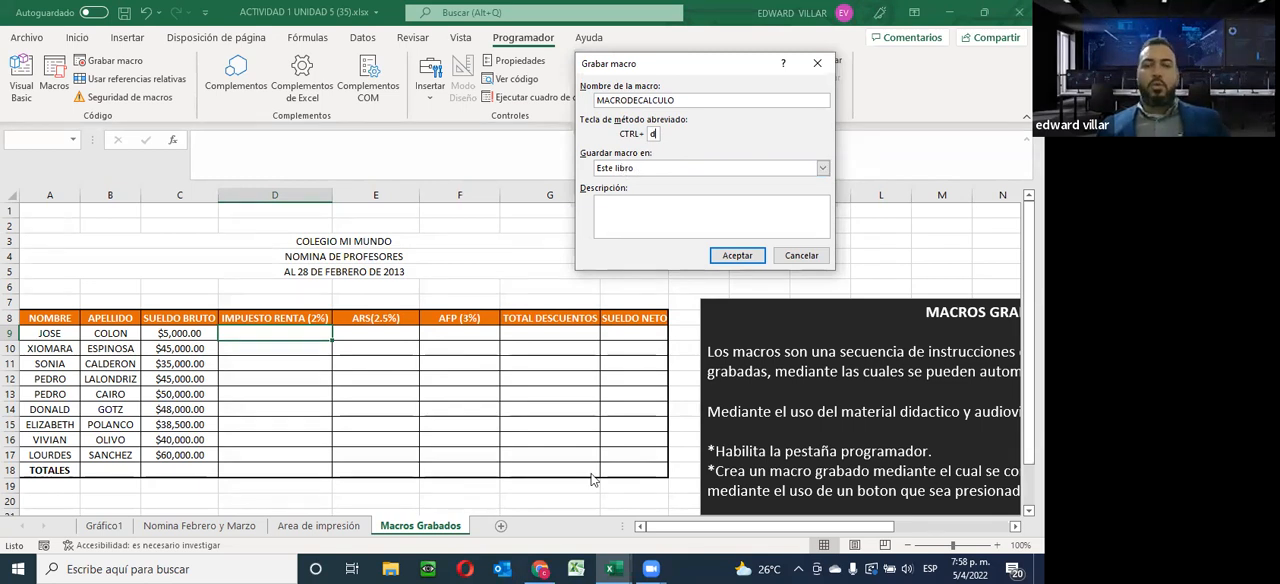
click(690, 172)
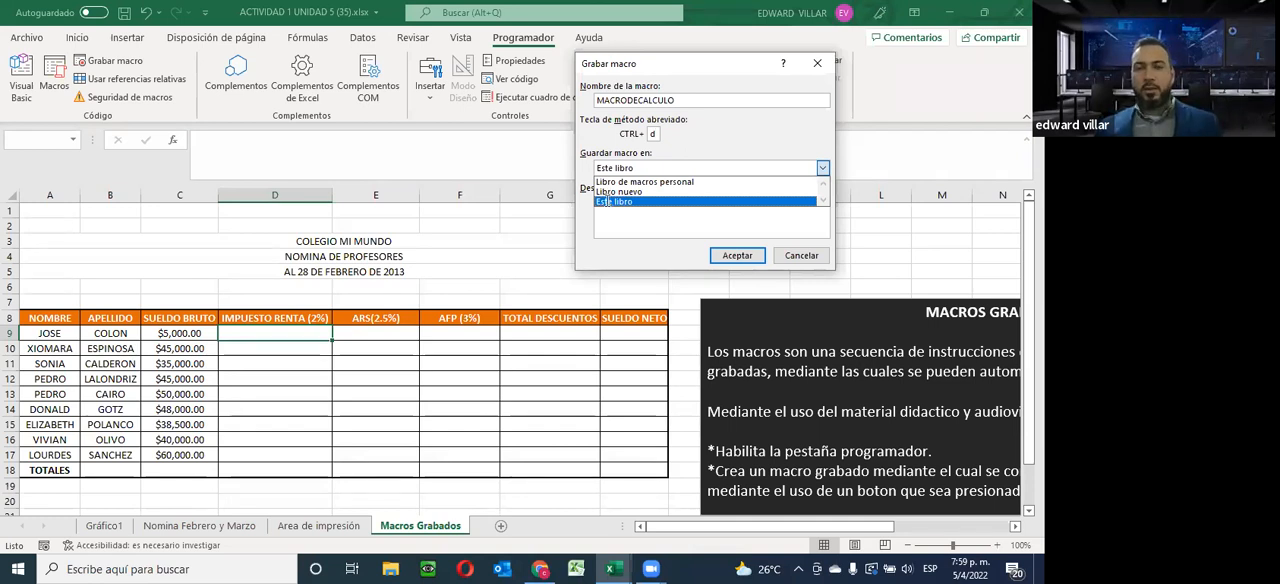
click(607, 201)
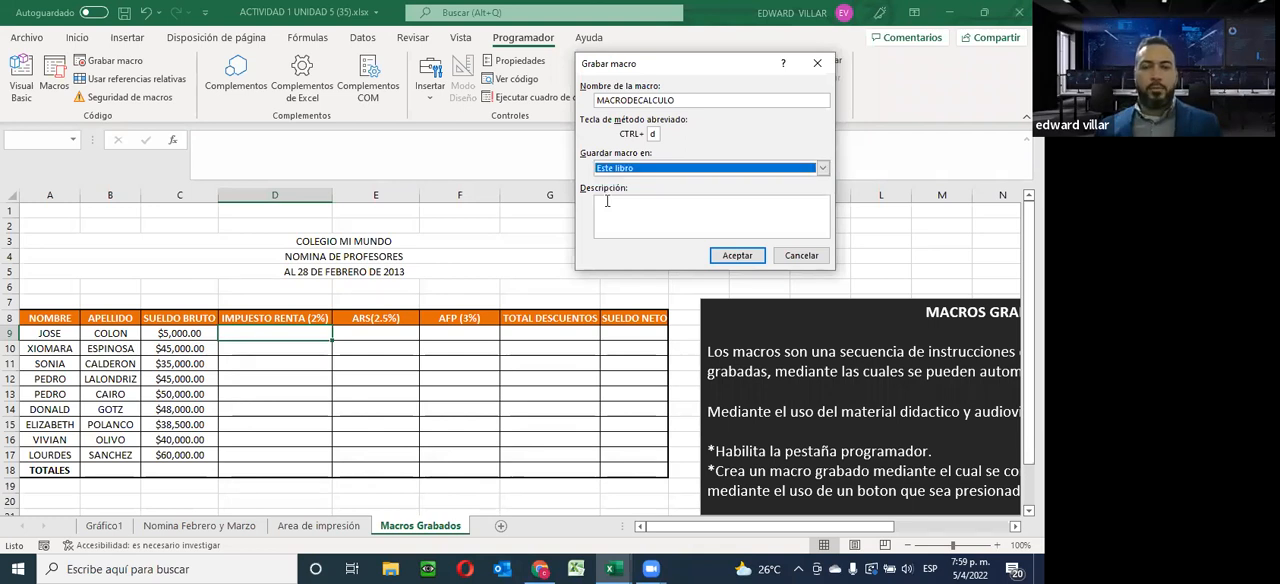
Describe the macro as "Realiza el calculo de la nomina de la empresa" and start recording it
click(622, 210)
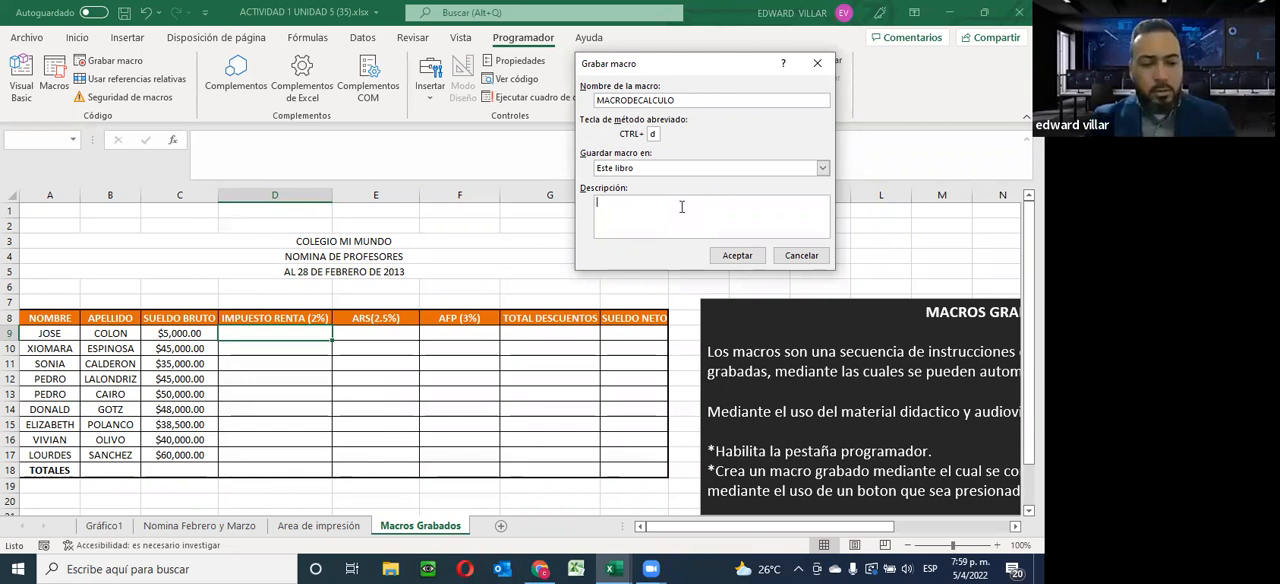
text(Re)
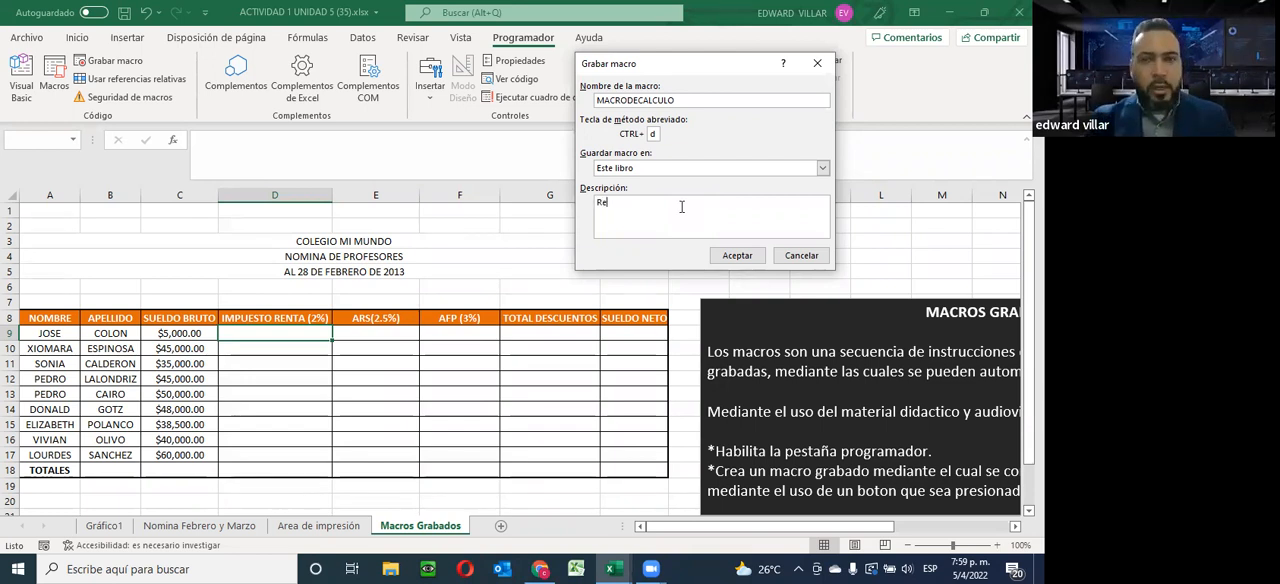
text(aliza )
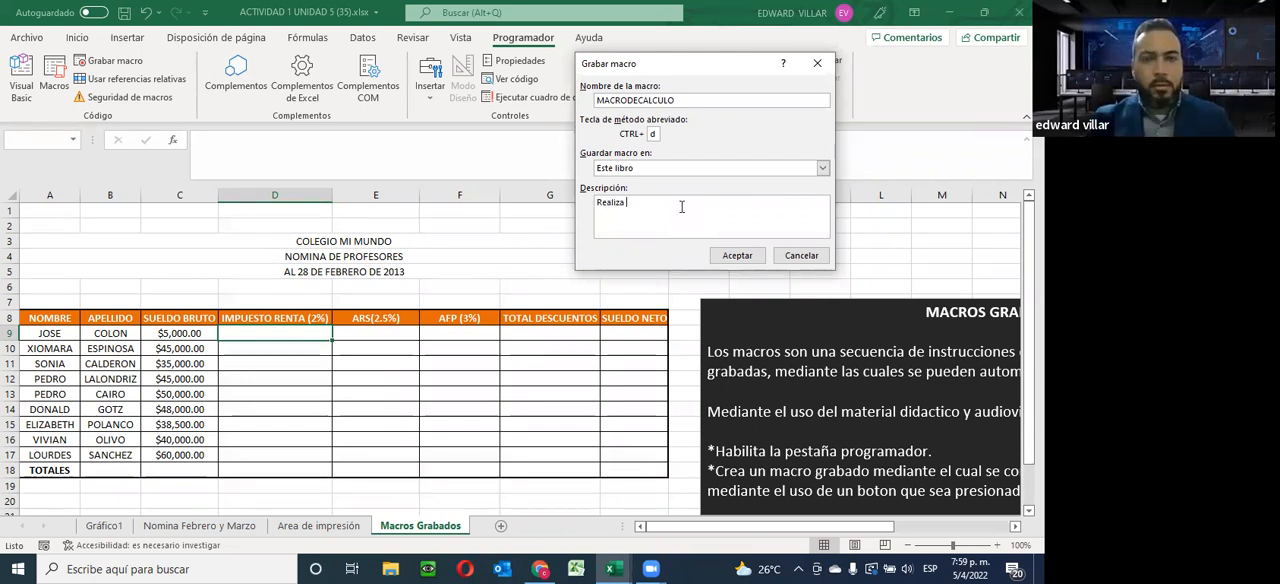
text(el calculo )
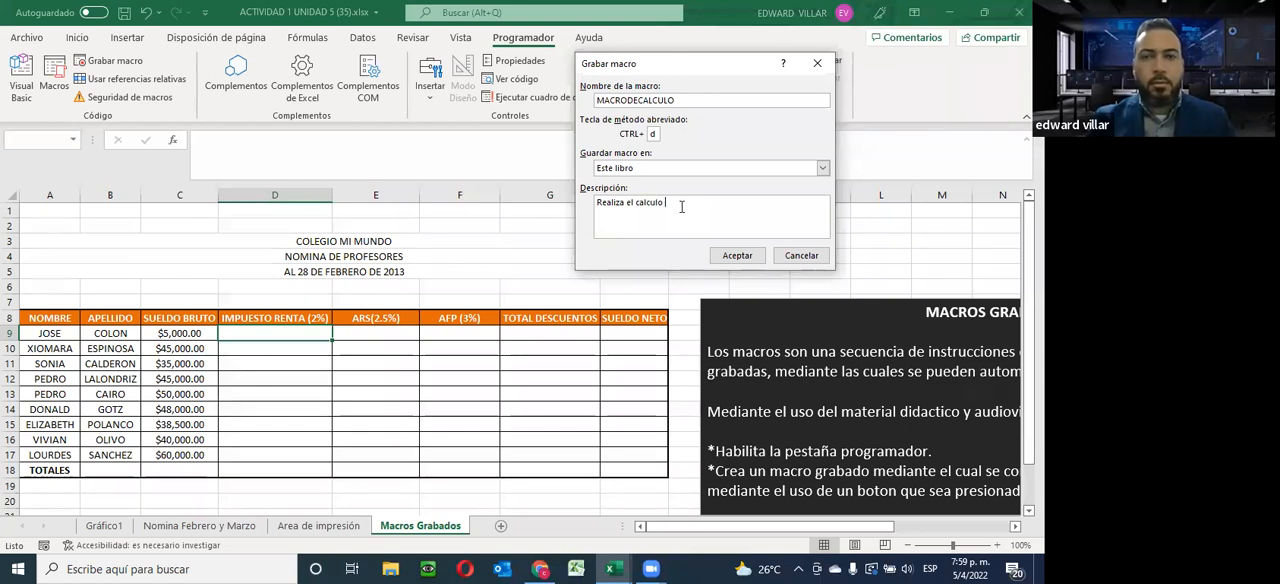
text(de la nomina)
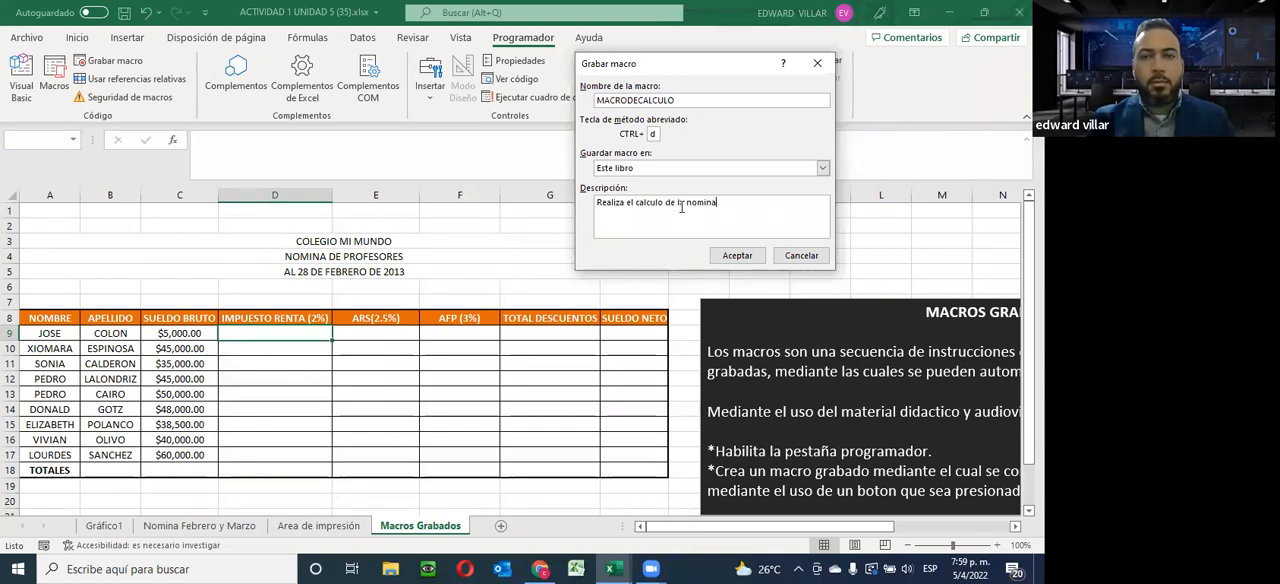
text( de la empr)
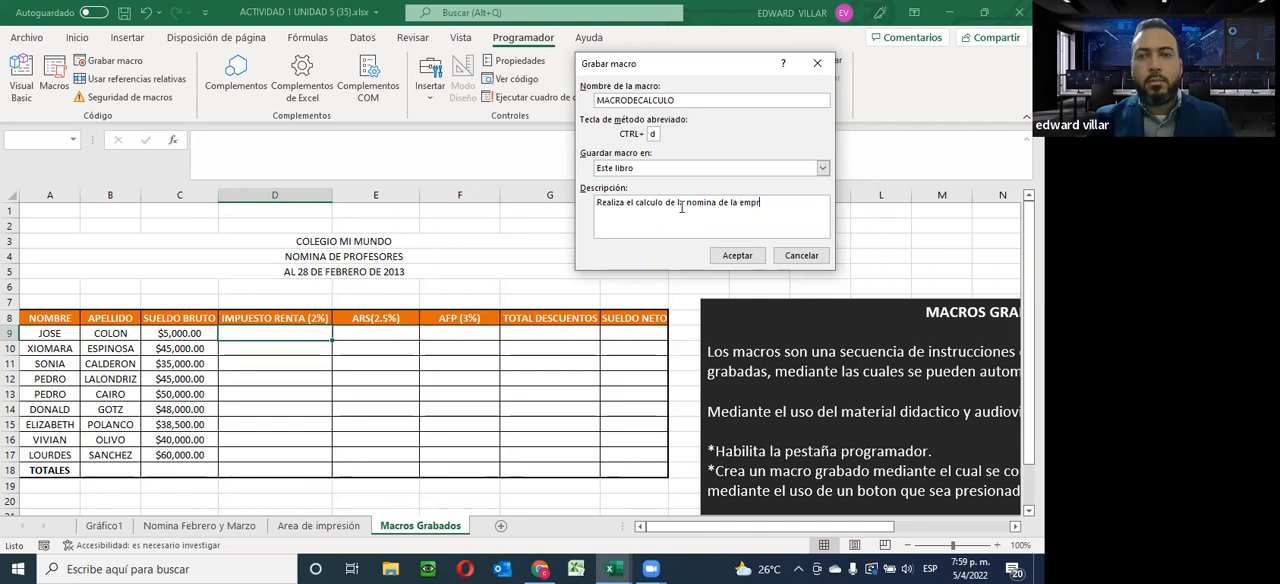
text(esa.)
click(738, 256)
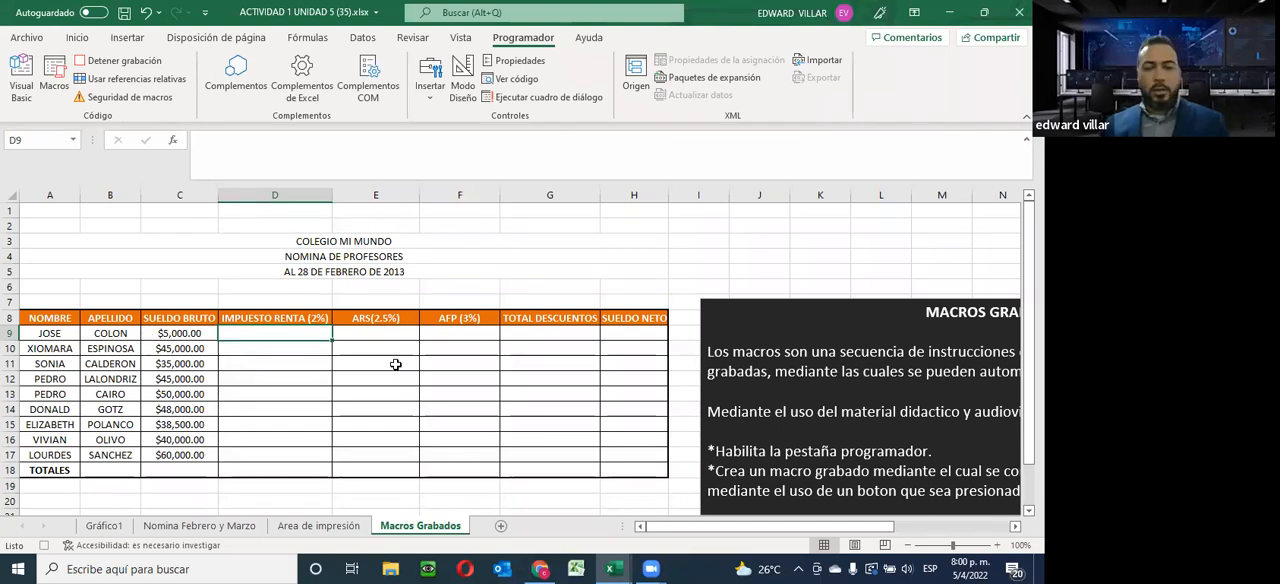
Calculate Impuesto Renta (2%) in D9 with =C9*2% and fill the formula down to D17
text(=)
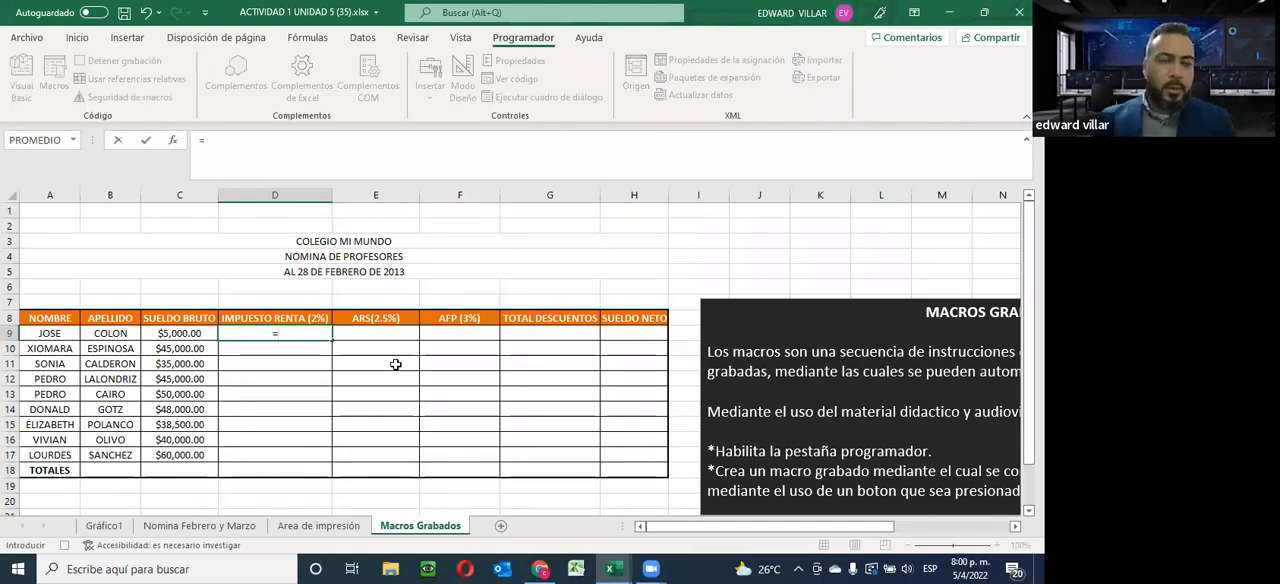
click(174, 334)
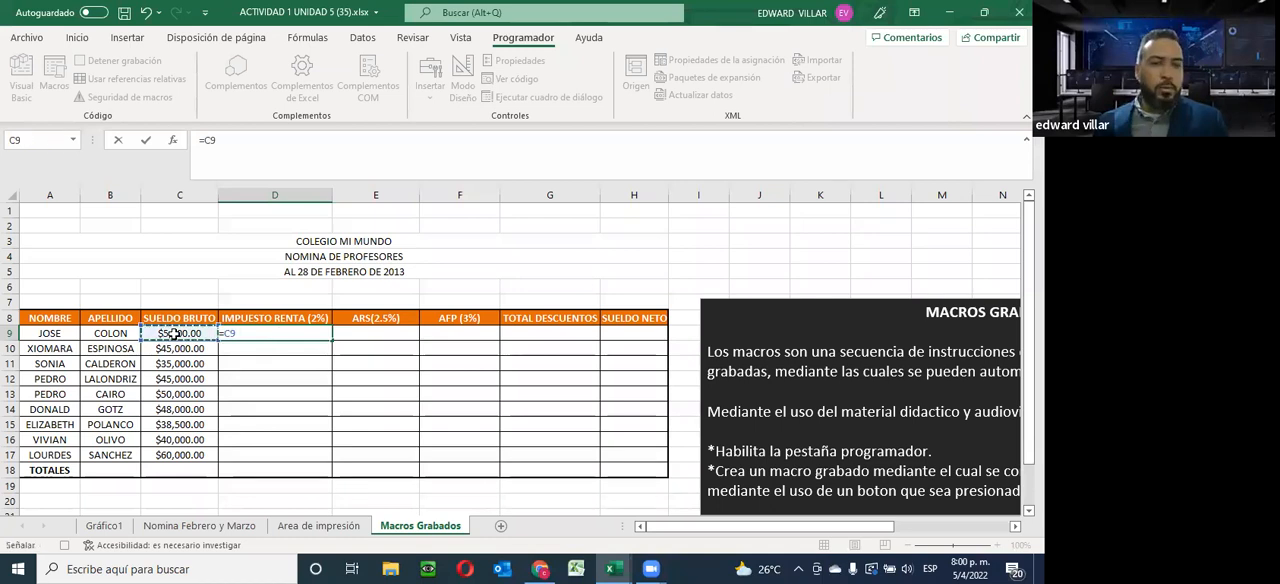
text(*)
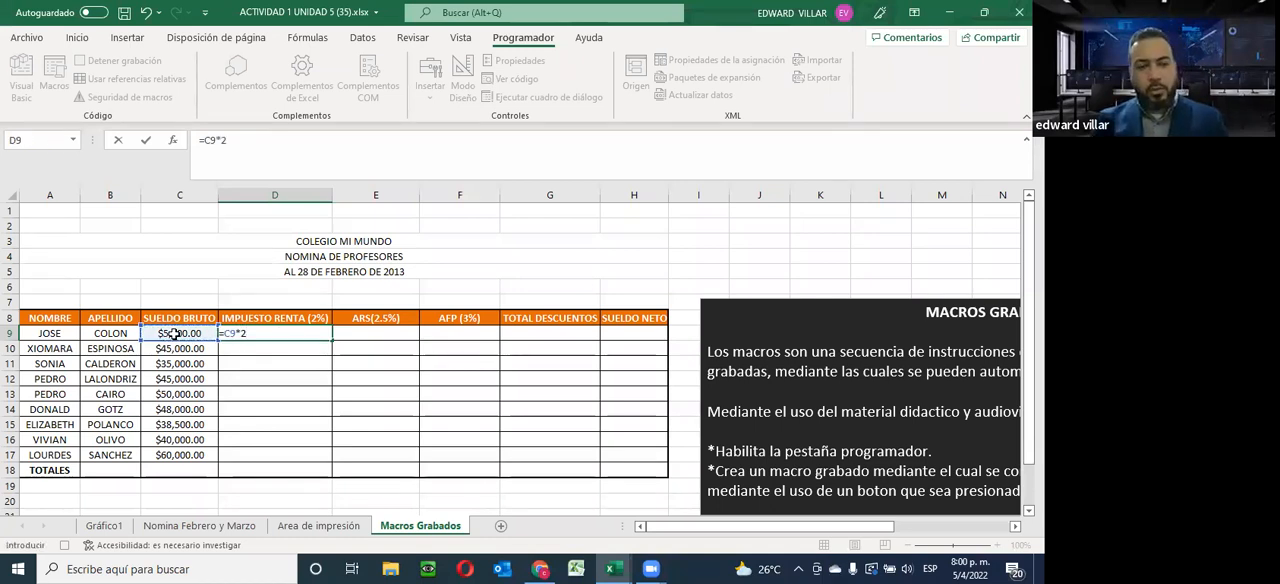
key(Return)
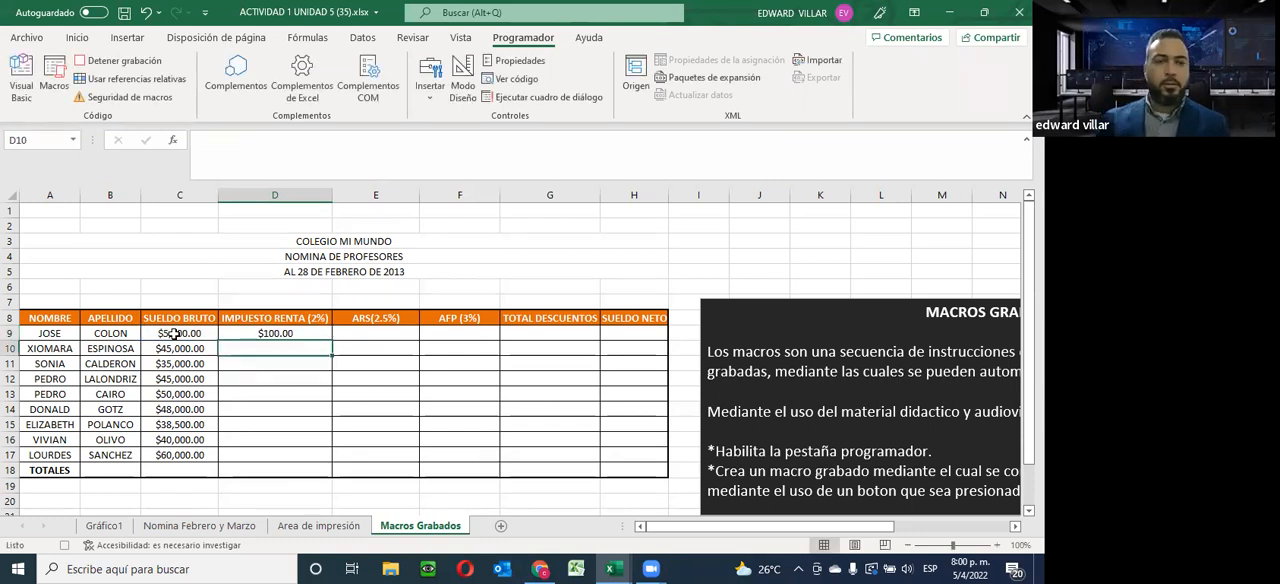
click(252, 337)
drag(331, 341, 310, 456)
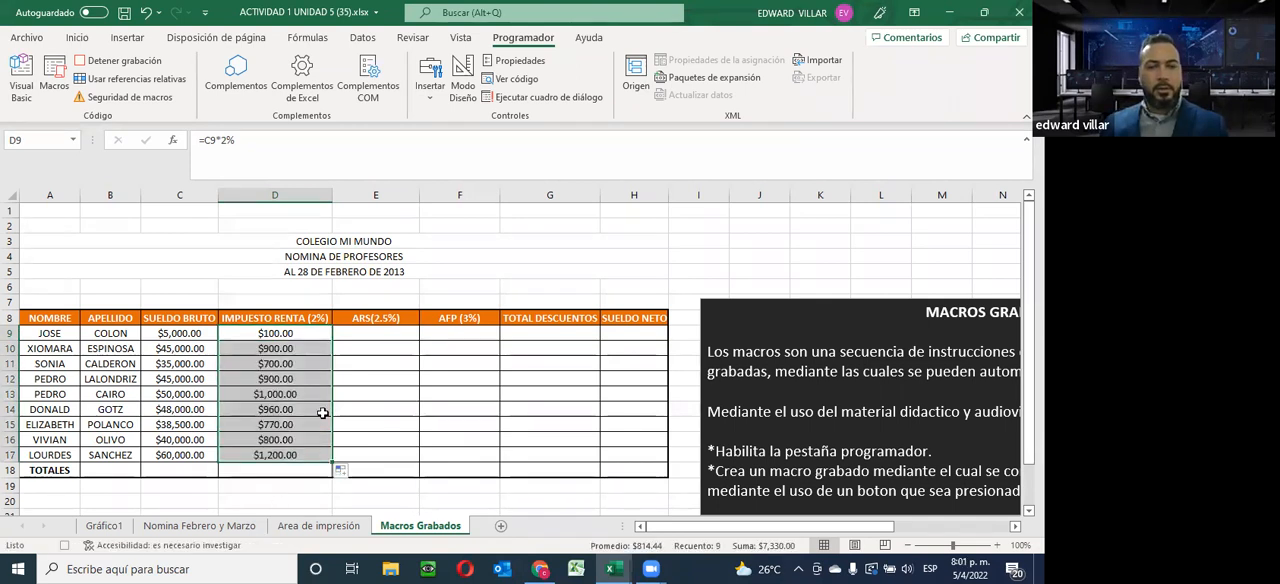
Calculate ARS (2.5%) in E9 with =C9*2.5% and fill the formula down to E17
click(371, 335)
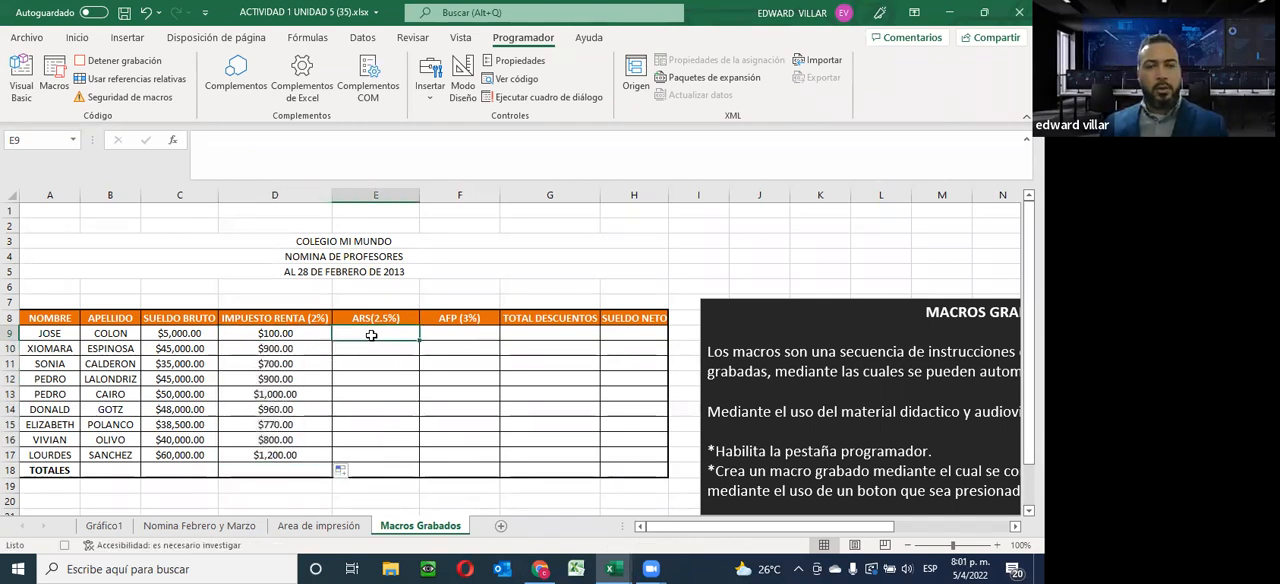
text(=)
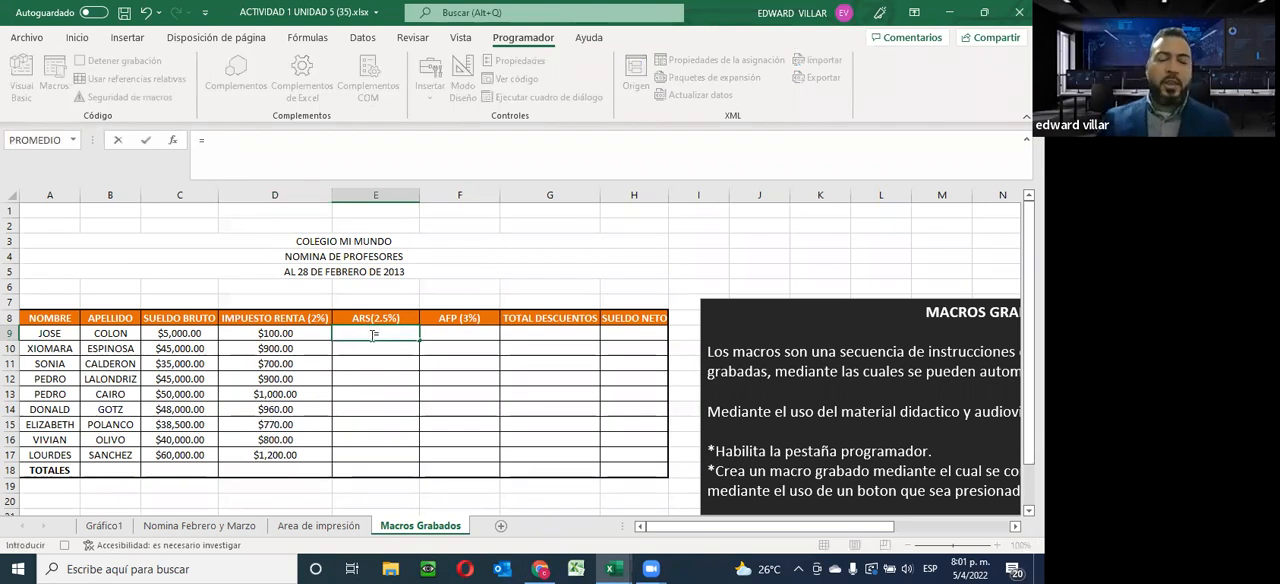
click(157, 333)
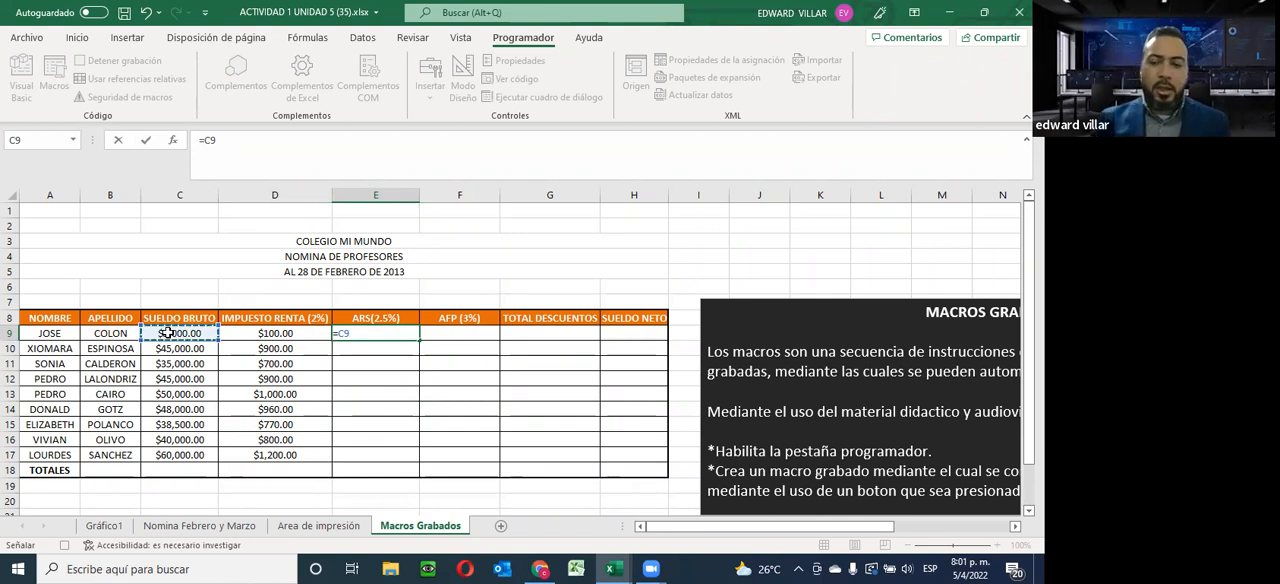
text(*)
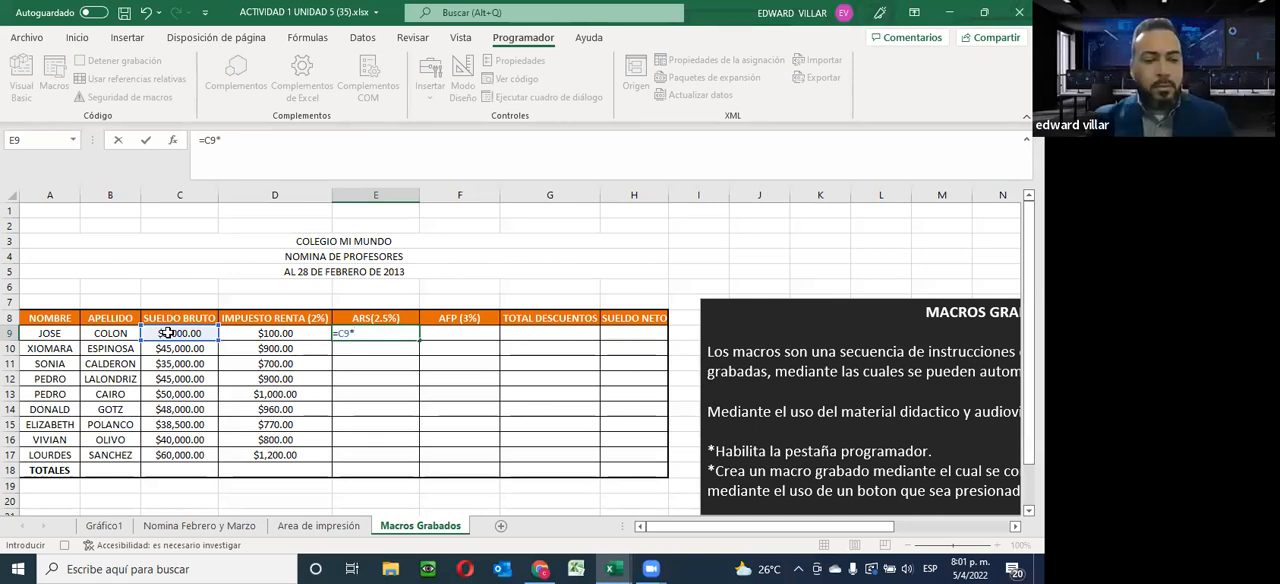
text(.5%)
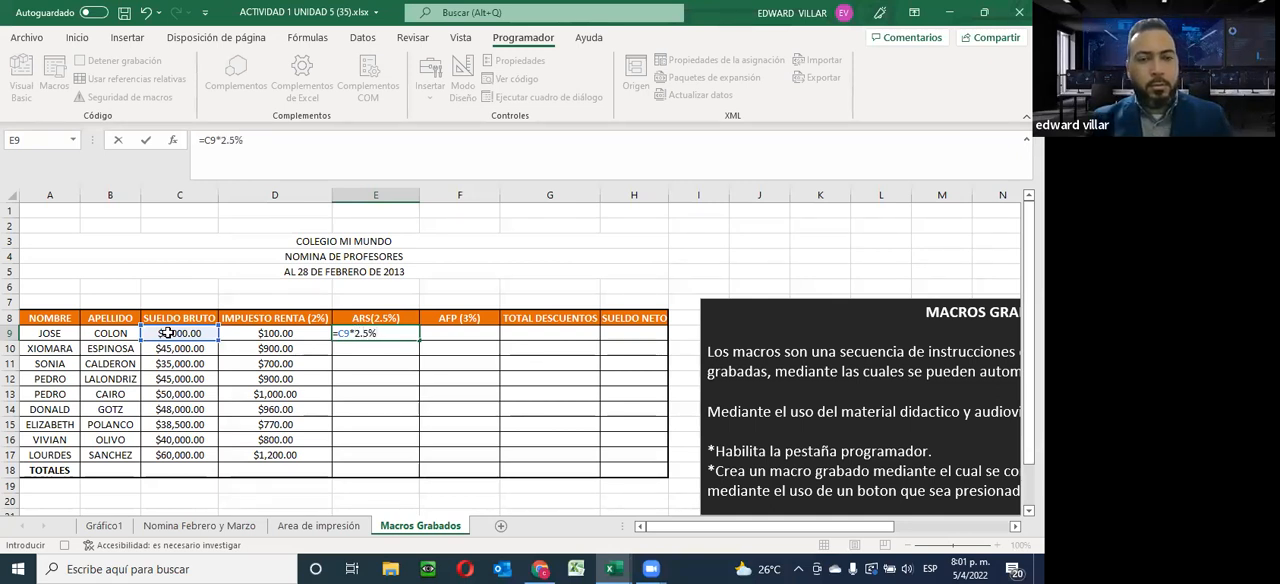
key(Return)
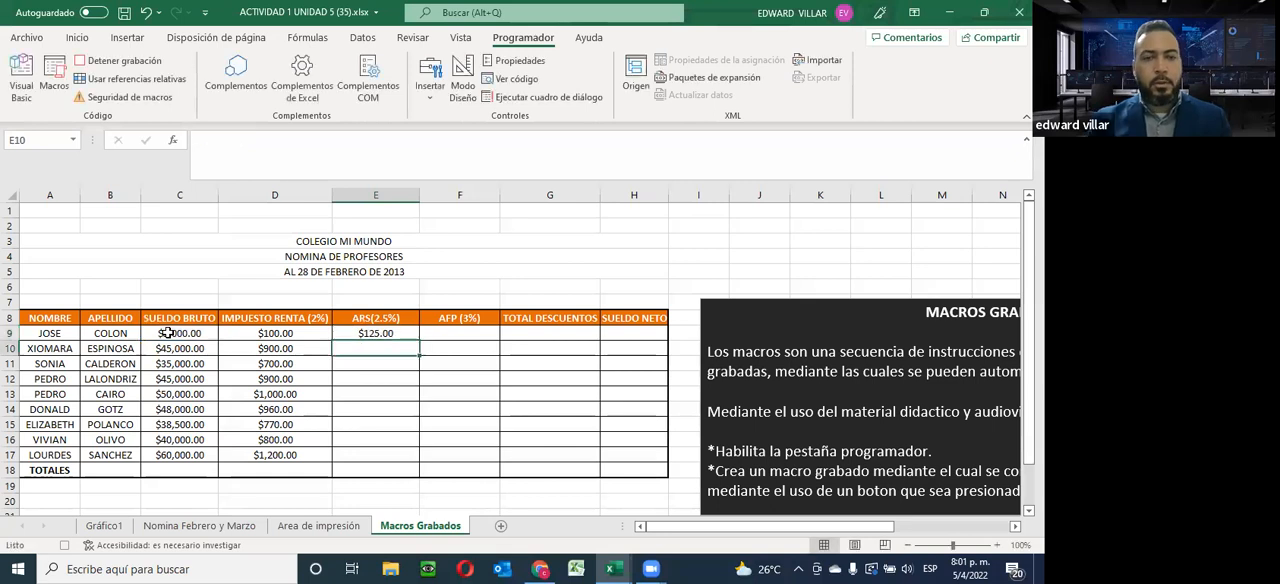
click(388, 333)
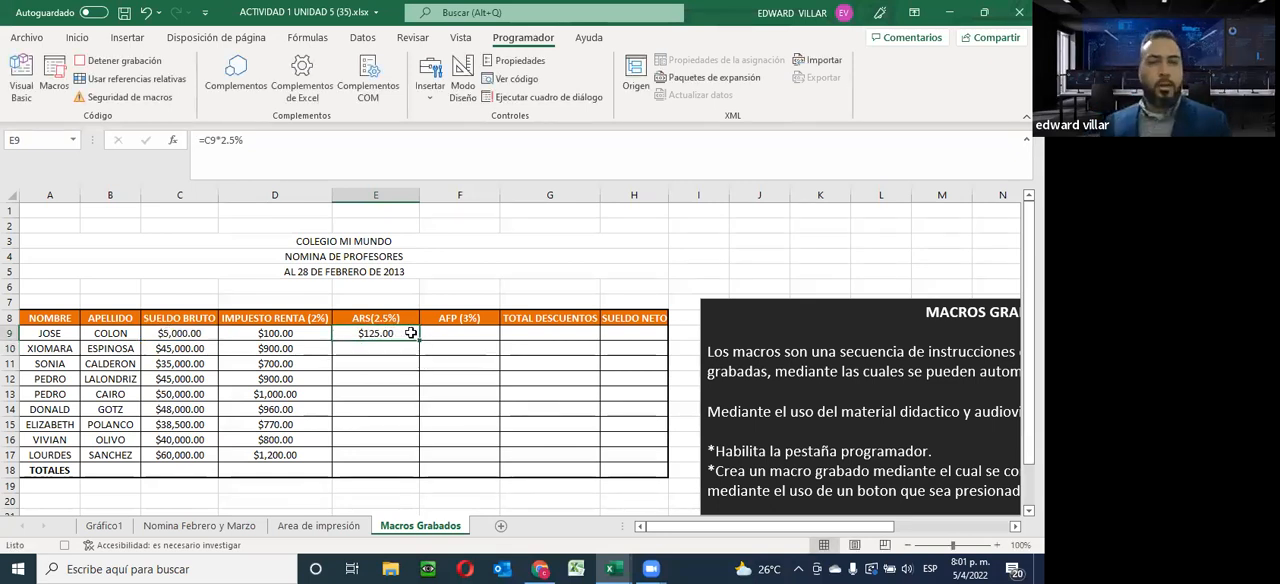
drag(418, 340, 406, 460)
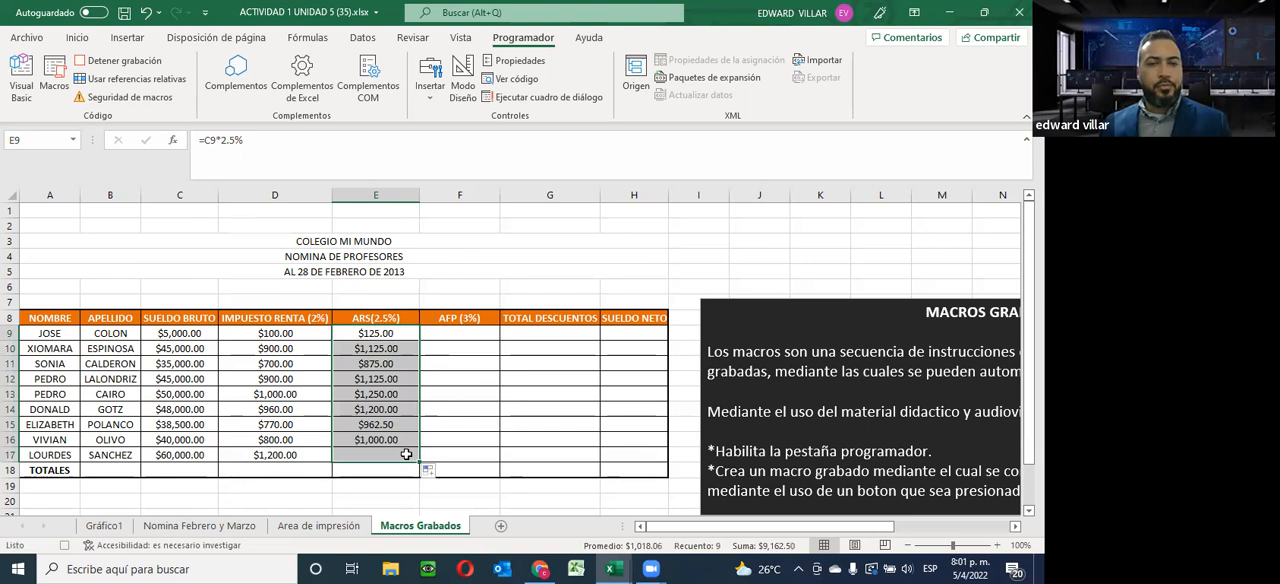
Calculate AFP (3%) in F9 with =C9*3% and fill the formula down to F17
click(447, 333)
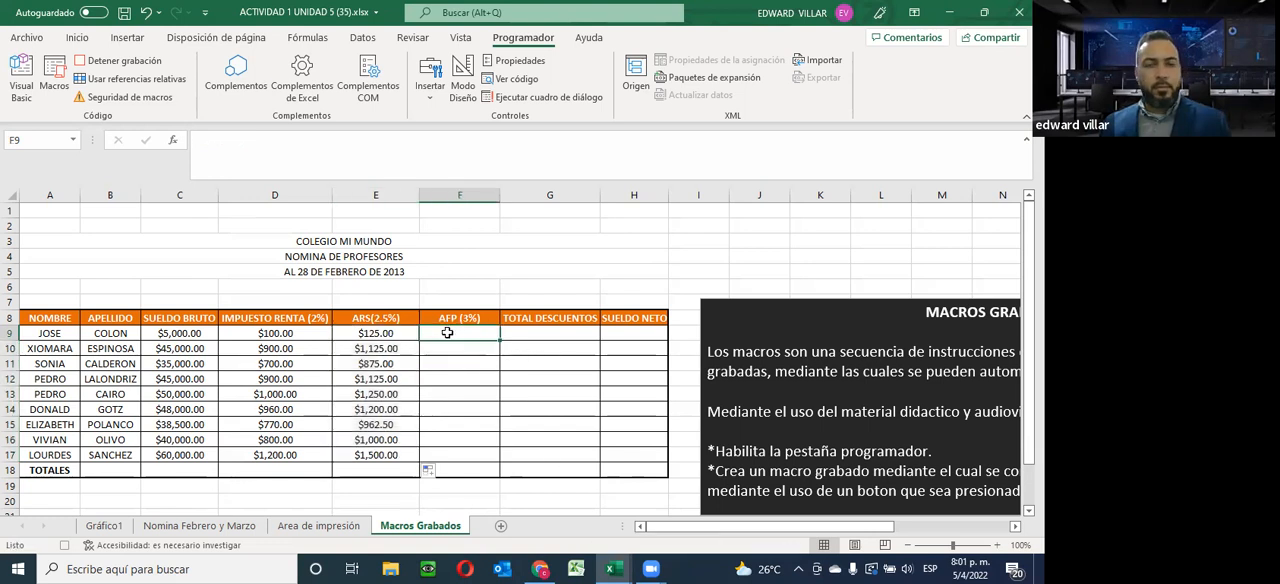
text(=)
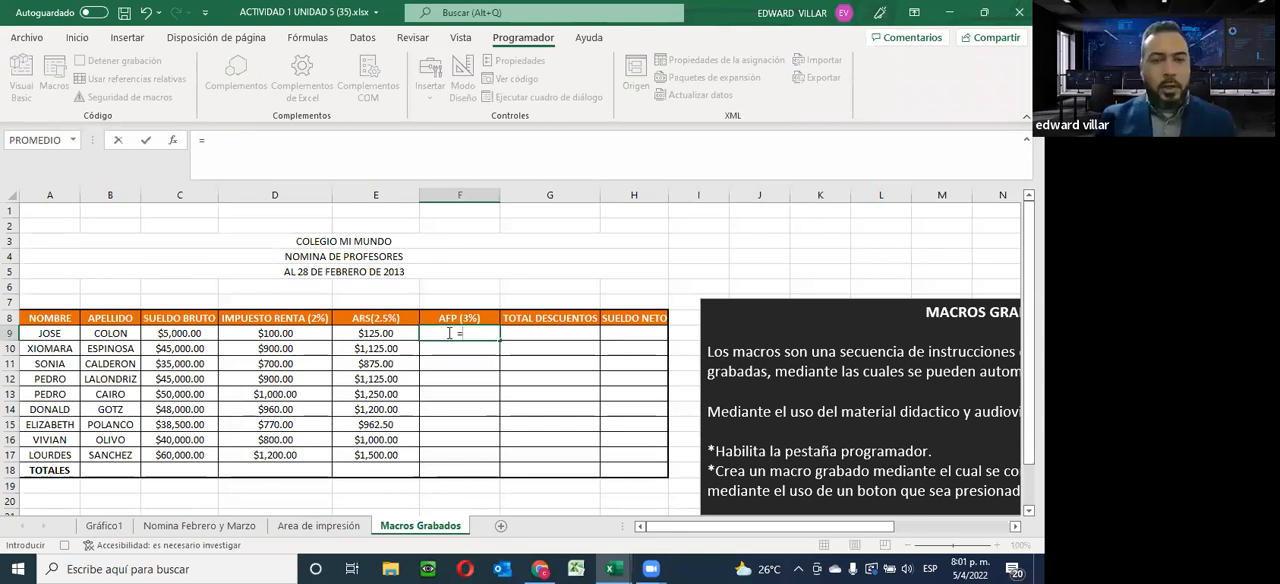
click(200, 337)
text(*)
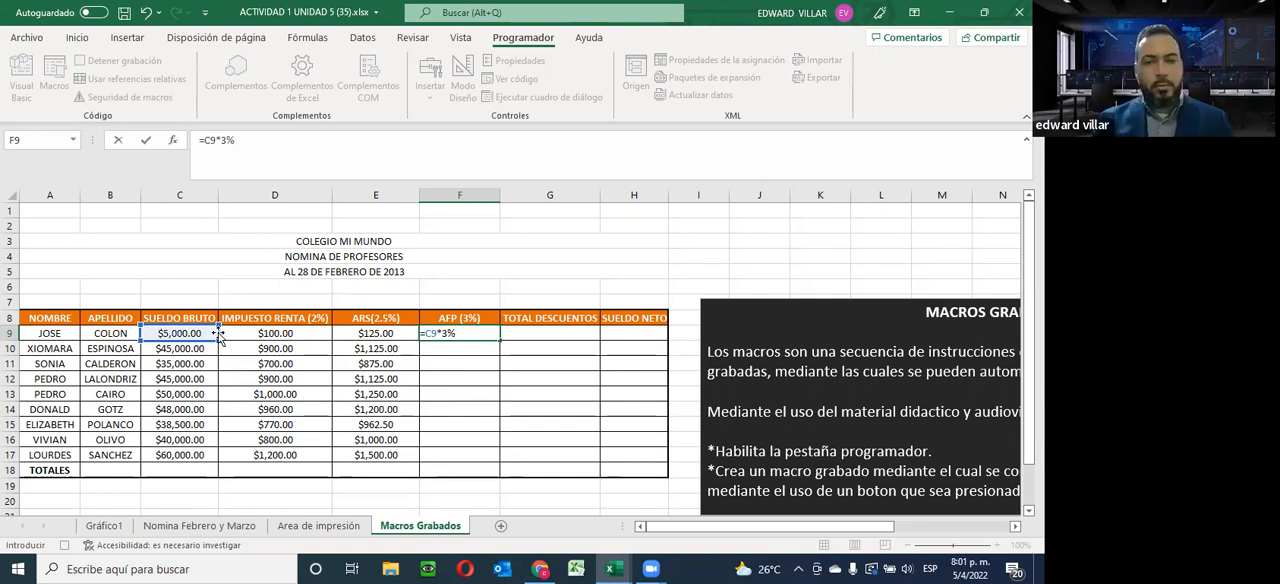
text(3%)
key(Return)
click(450, 334)
drag(499, 341, 480, 456)
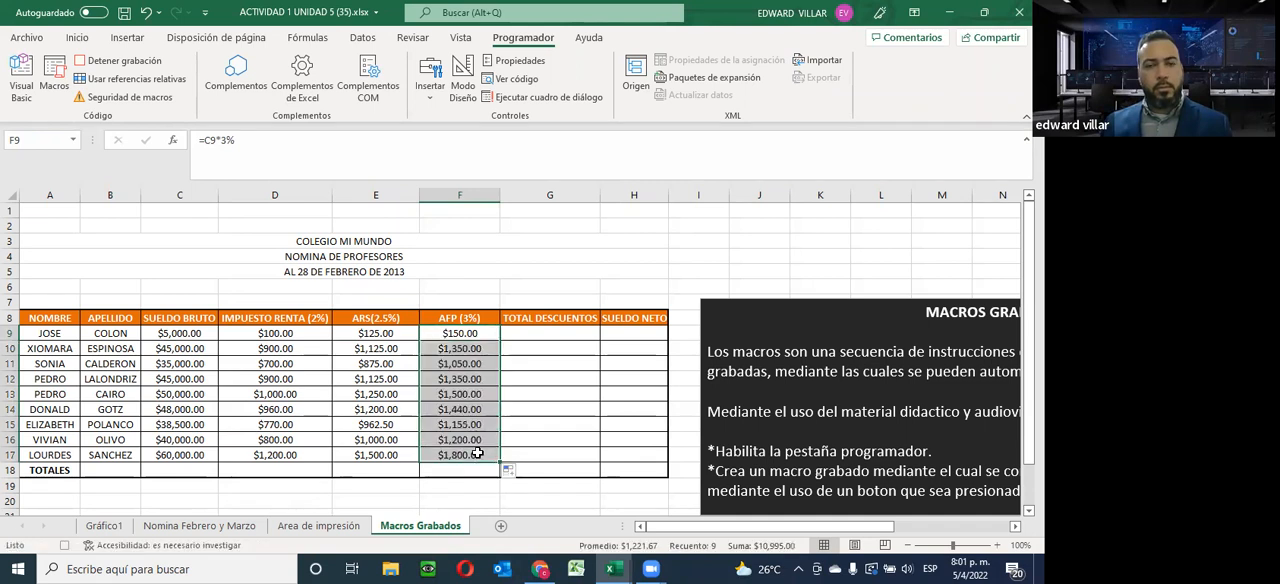
Add up the three deductions under Total Descuentos in G9 with =D9+E9+F9 and fill the formula down to G17
click(529, 331)
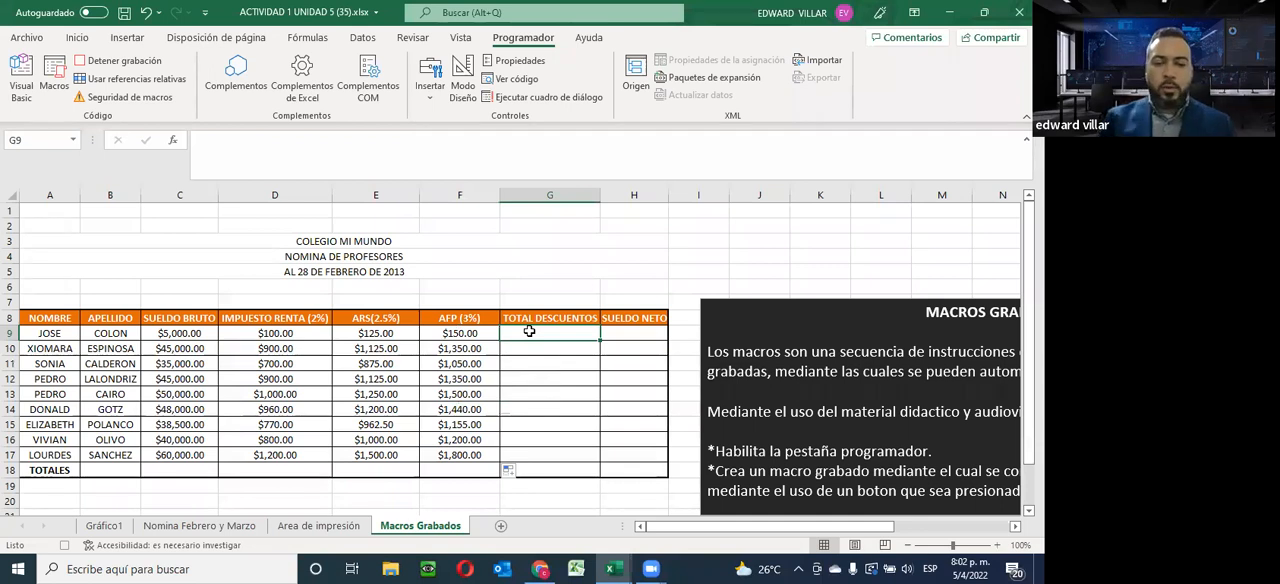
text(=)
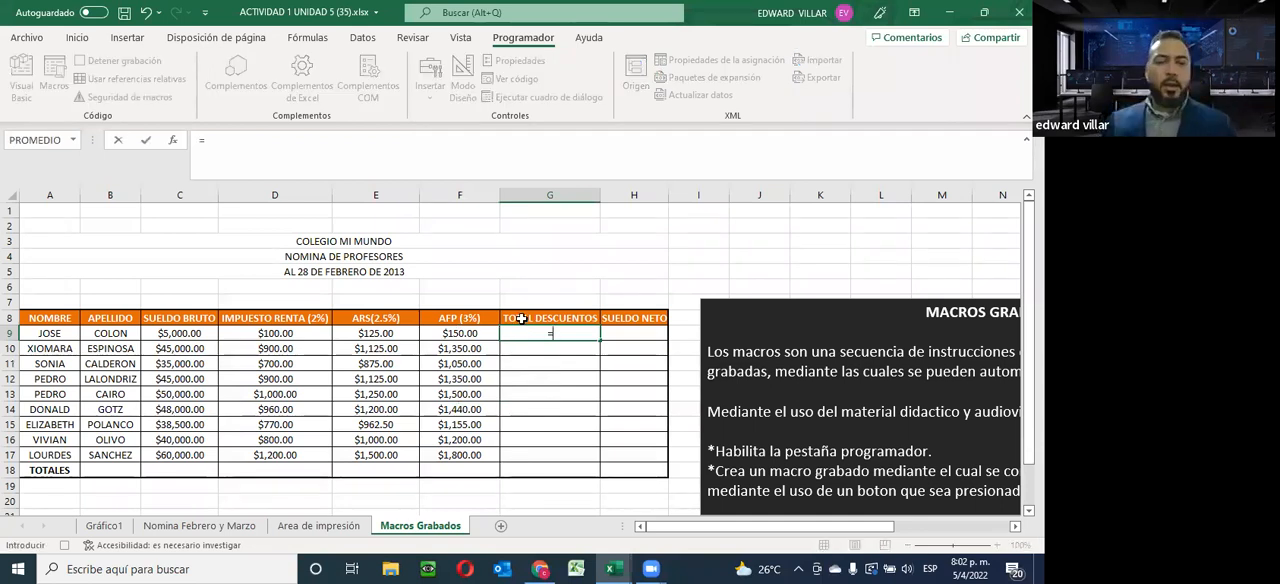
click(305, 331)
text(+)
click(370, 333)
text(+)
click(472, 333)
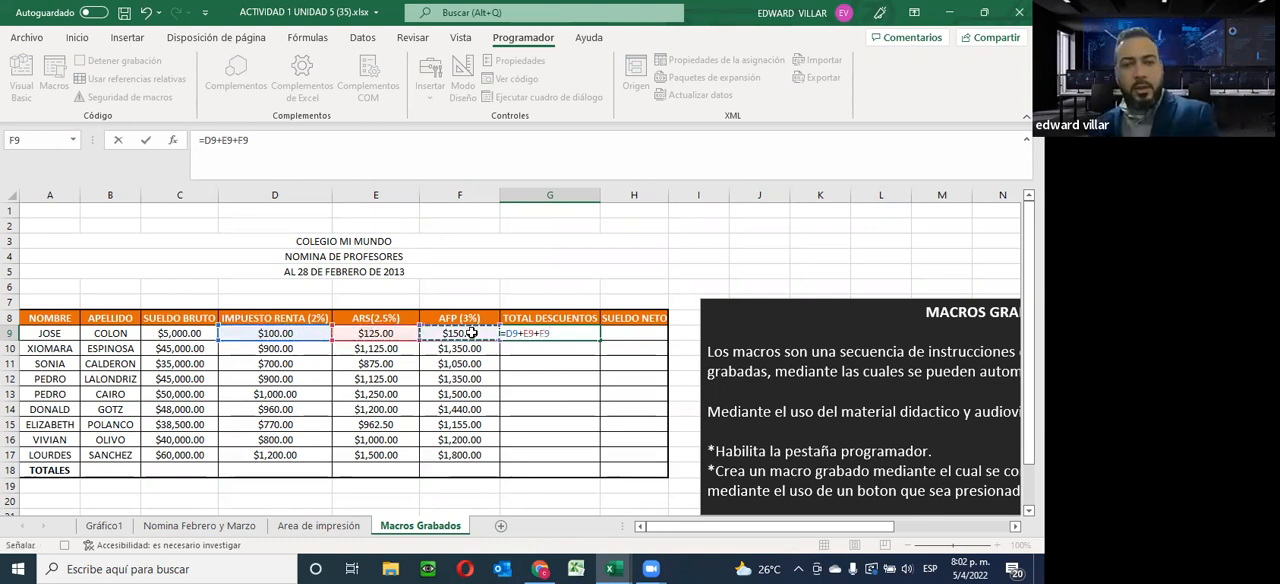
key(Return)
click(511, 331)
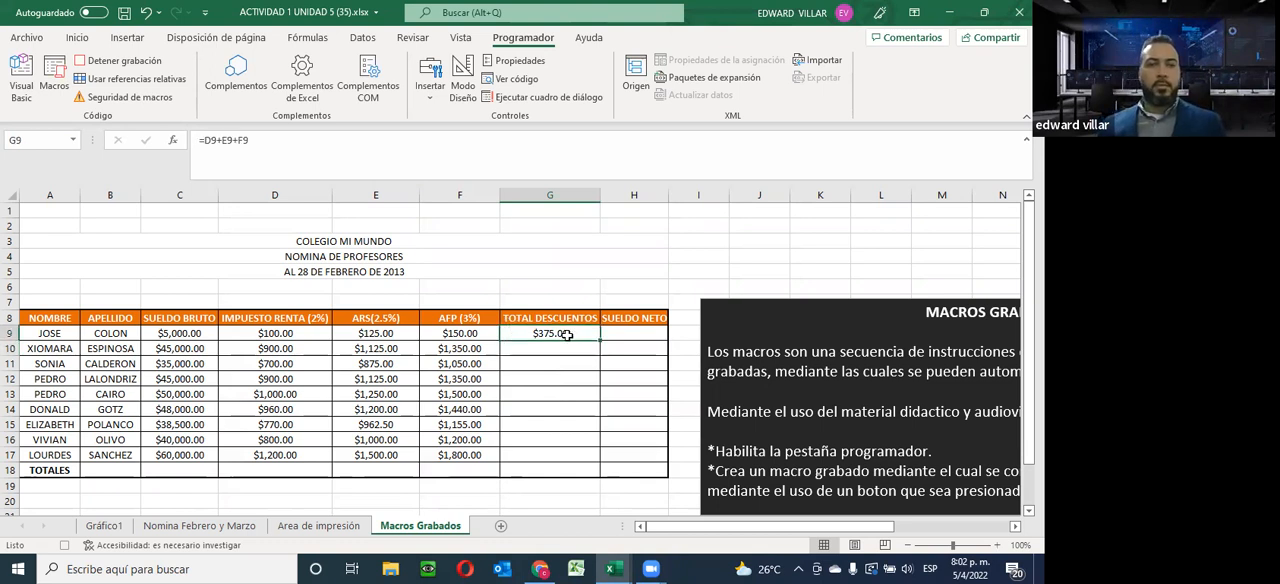
drag(598, 341, 590, 450)
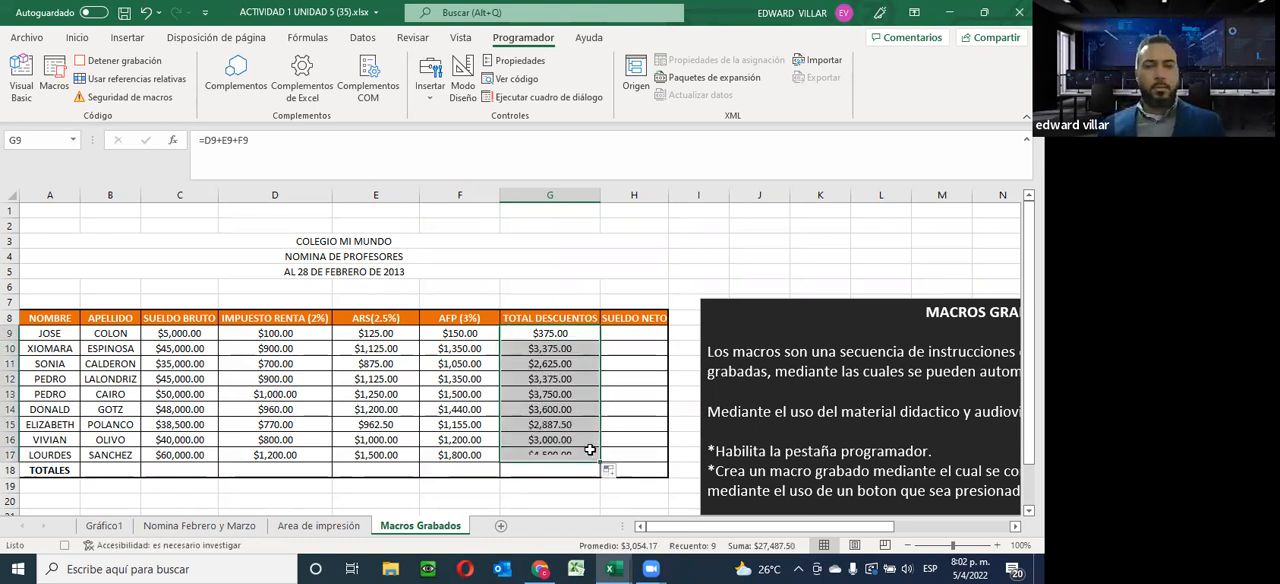
Calculate Sueldo Neto in H9 with =C9-G9 and fill the formula down to H17
click(631, 335)
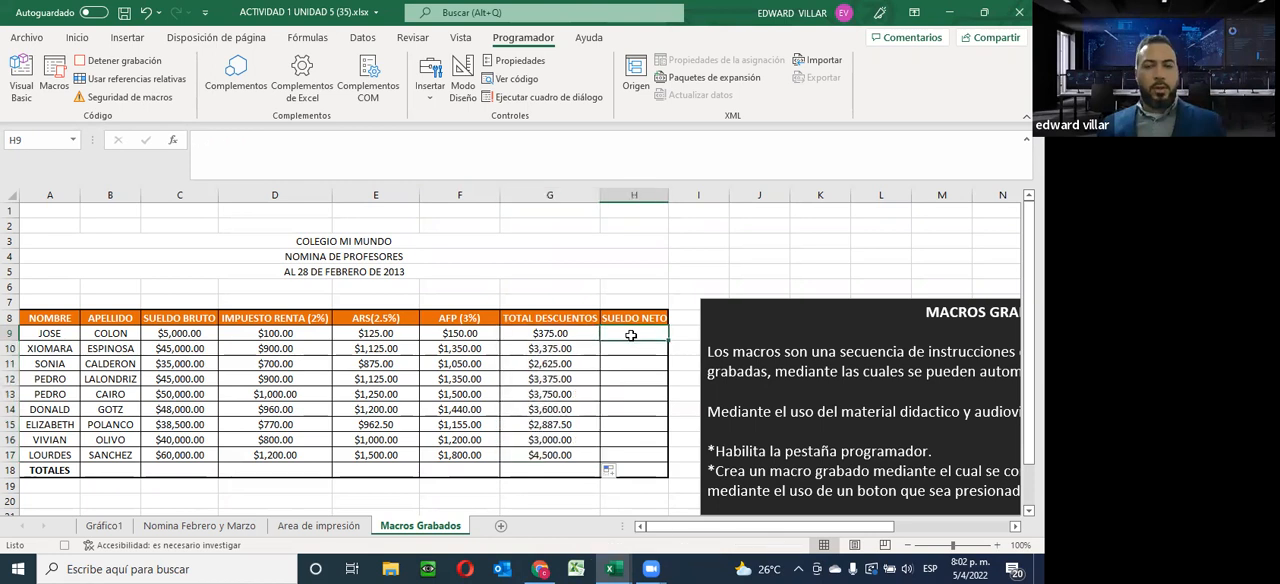
text(=)
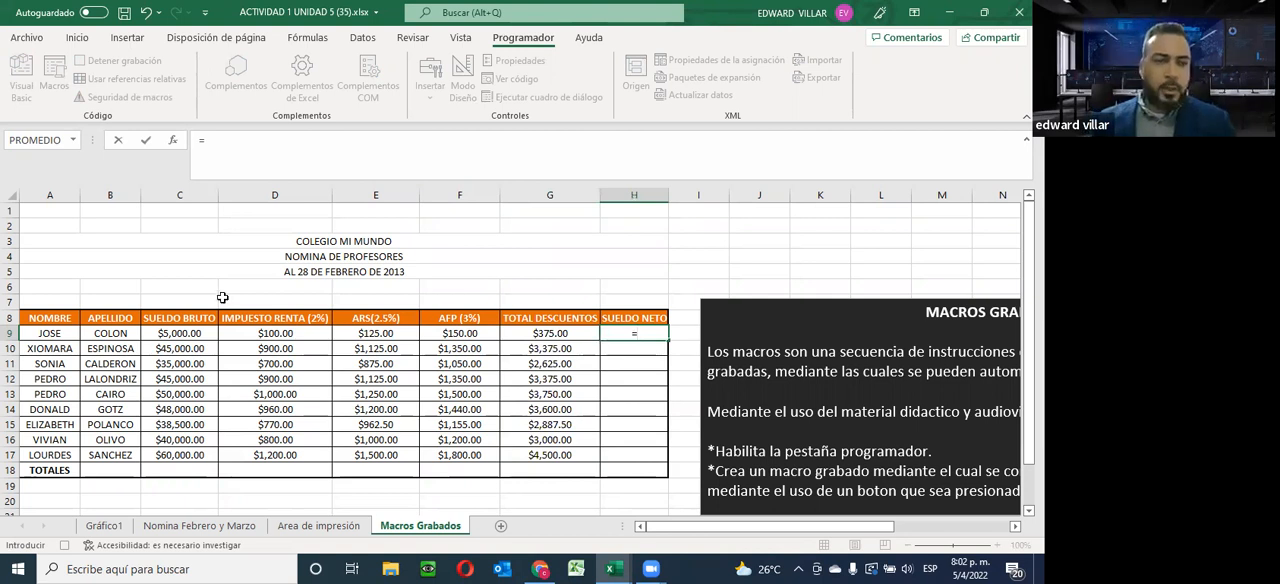
click(190, 333)
text(-)
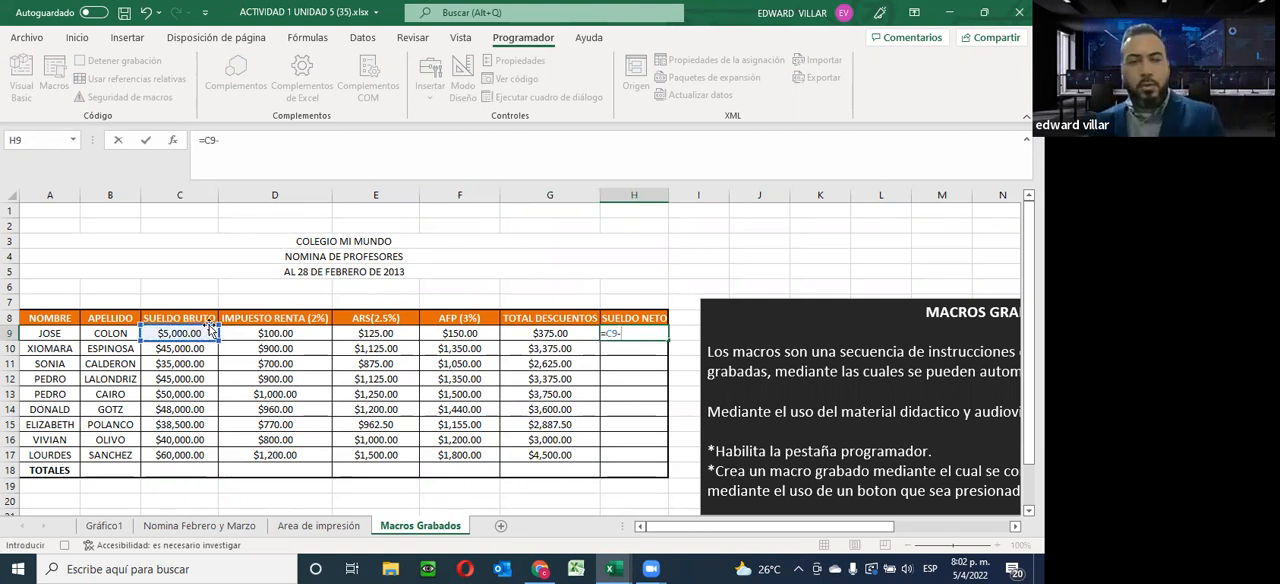
click(541, 333)
key(Return)
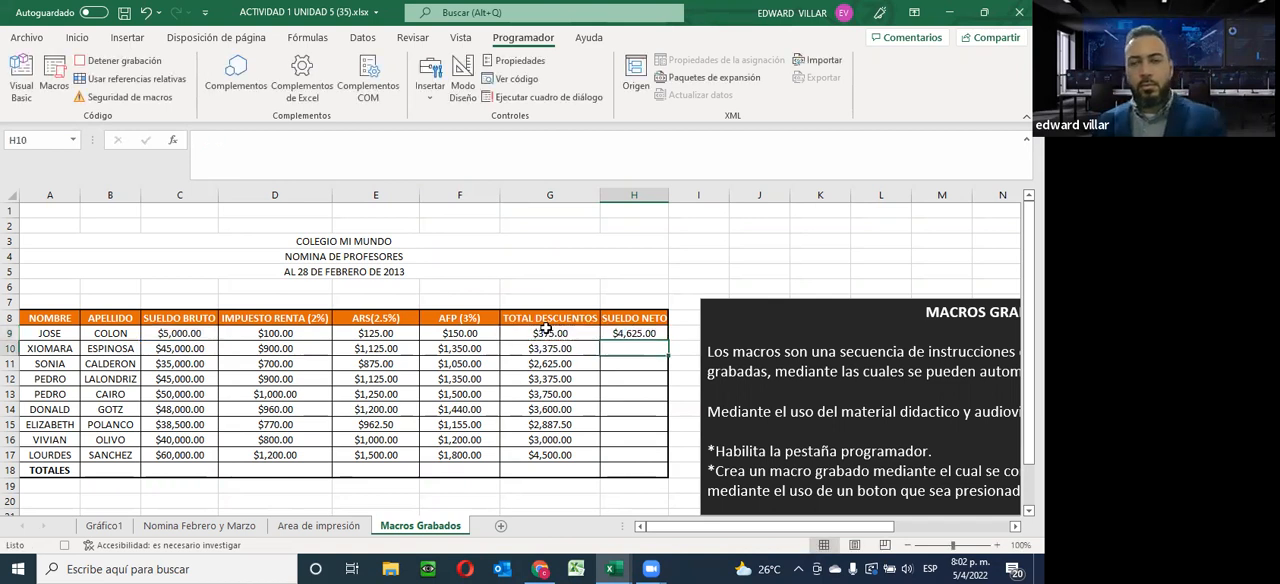
click(634, 333)
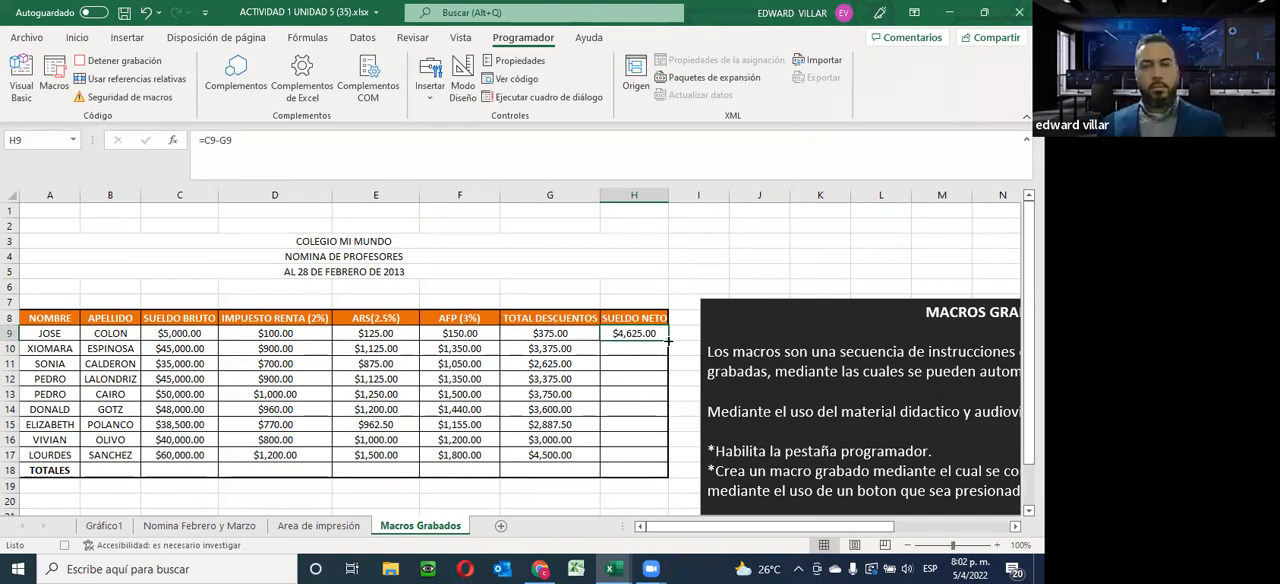
drag(668, 341, 654, 460)
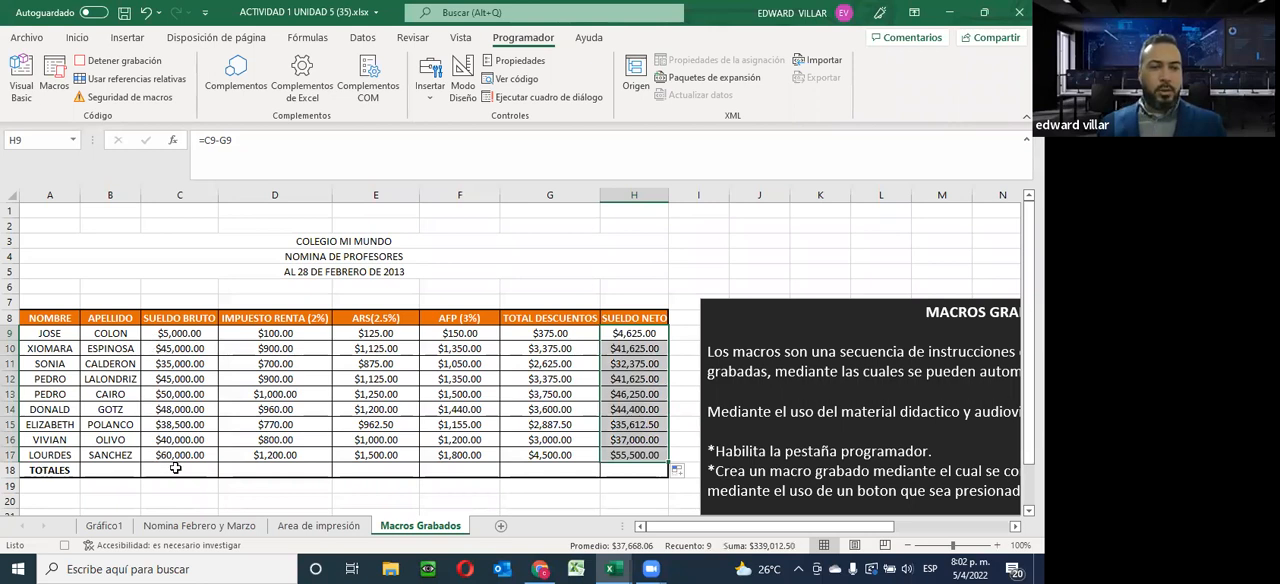
Sum the Sueldo Bruto column into C18 with AutoSum and fill the total across the Totales row to H18
click(80, 43)
drag(168, 335, 143, 470)
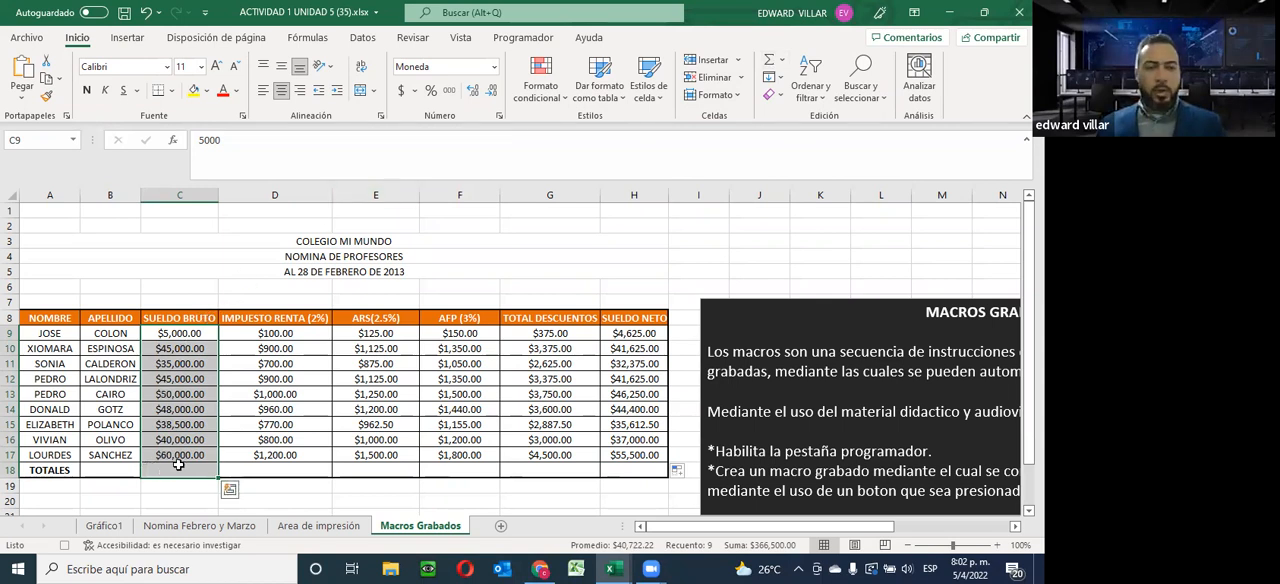
click(778, 62)
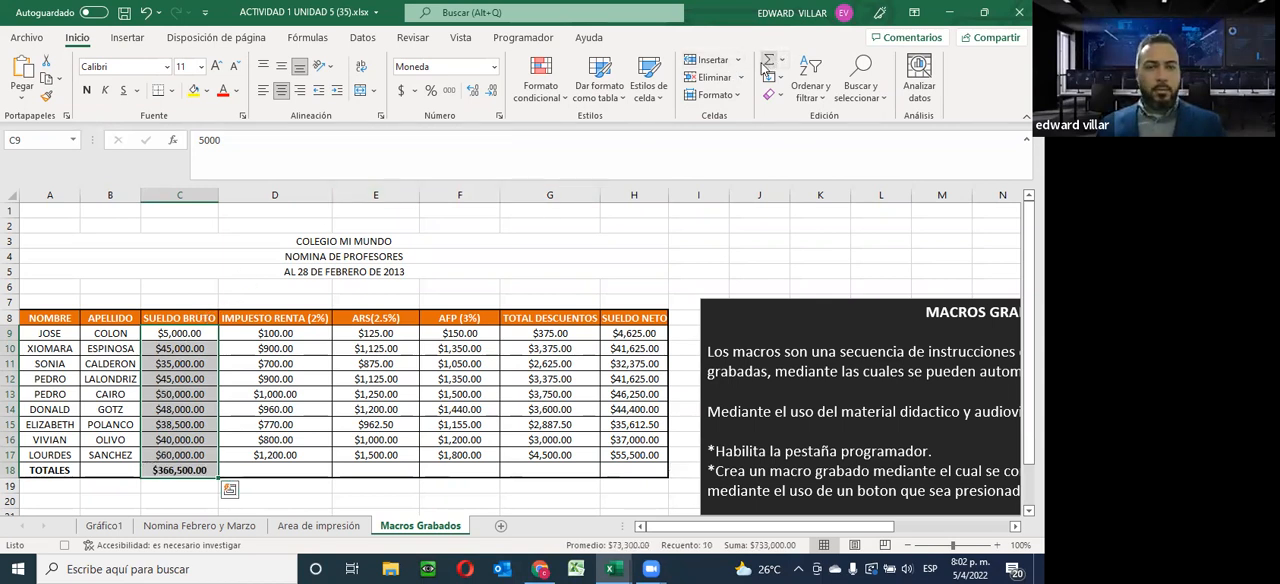
click(186, 476)
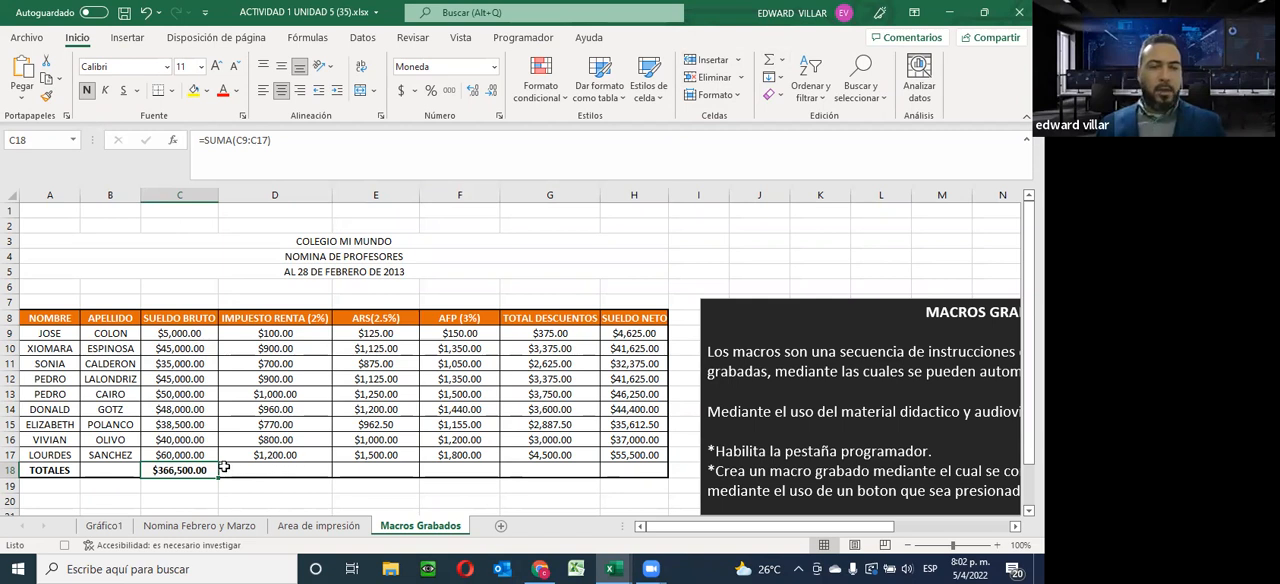
drag(218, 479, 646, 473)
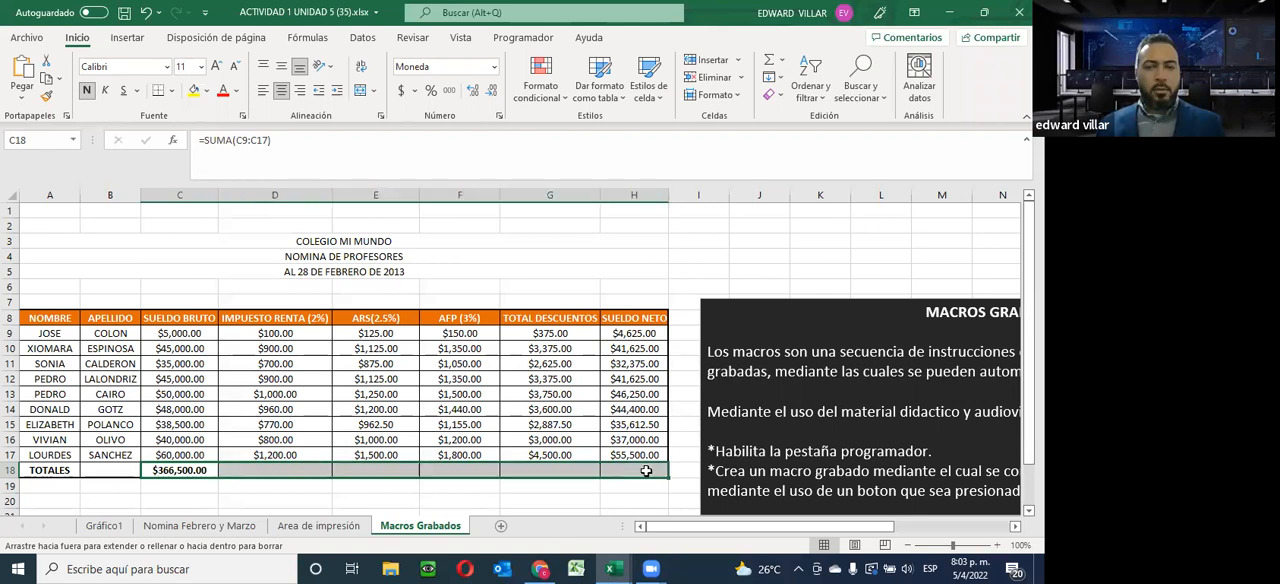
Select the AFP total in F18 and stop recording the macro
click(437, 472)
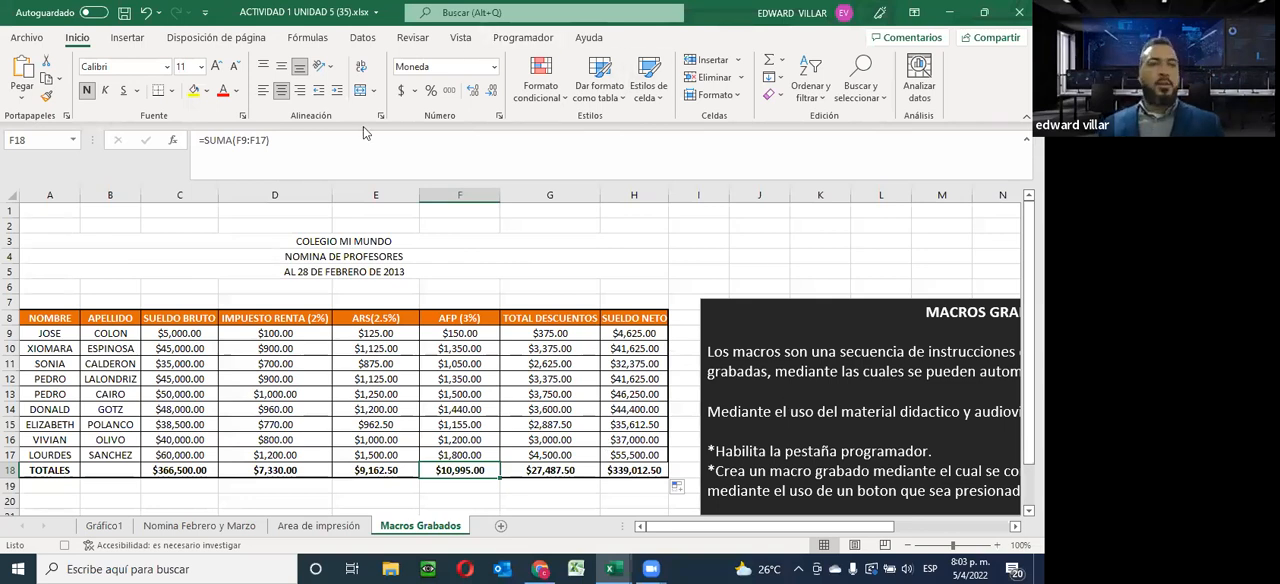
click(520, 39)
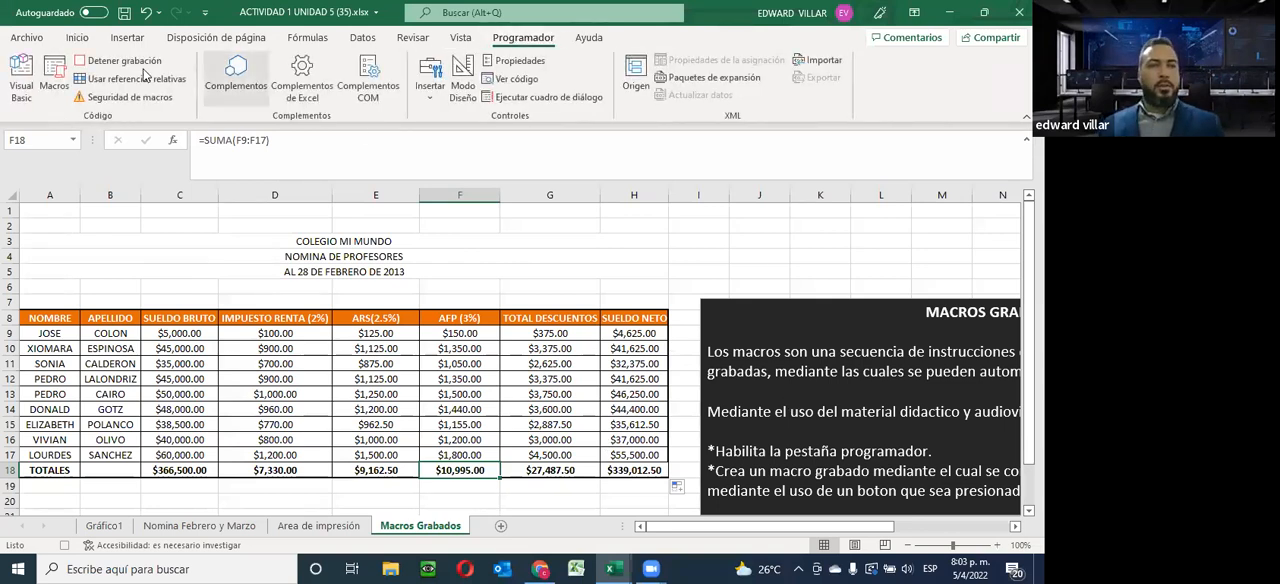
click(110, 62)
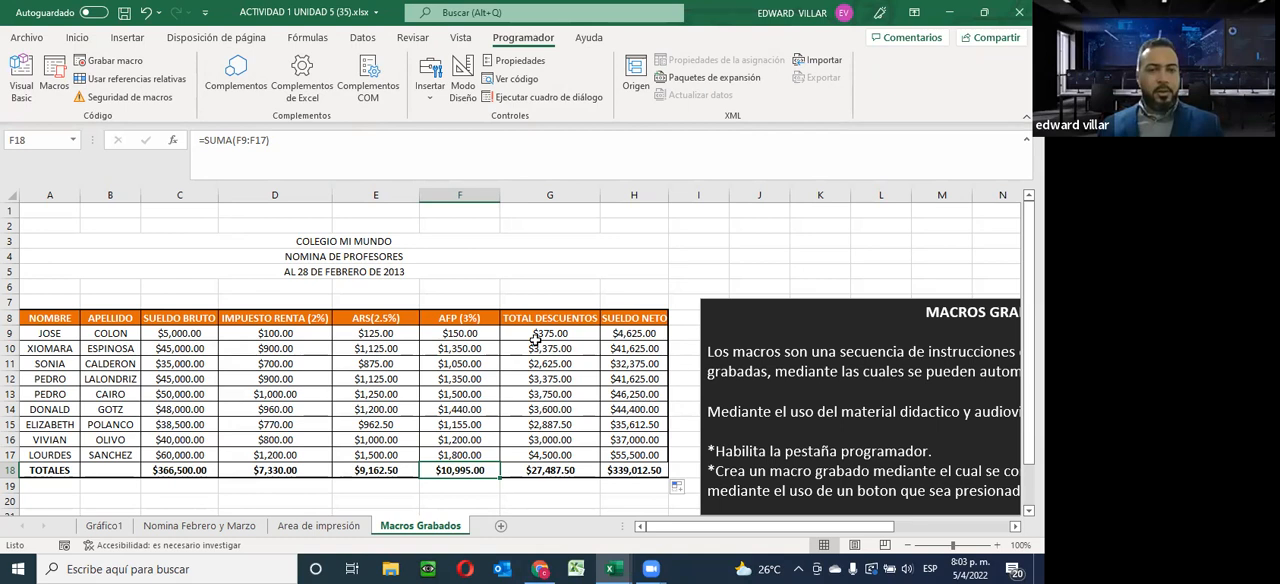
Clear the totals in C18:H18 and the calculated payroll values in D9:H18
drag(180, 470, 612, 466)
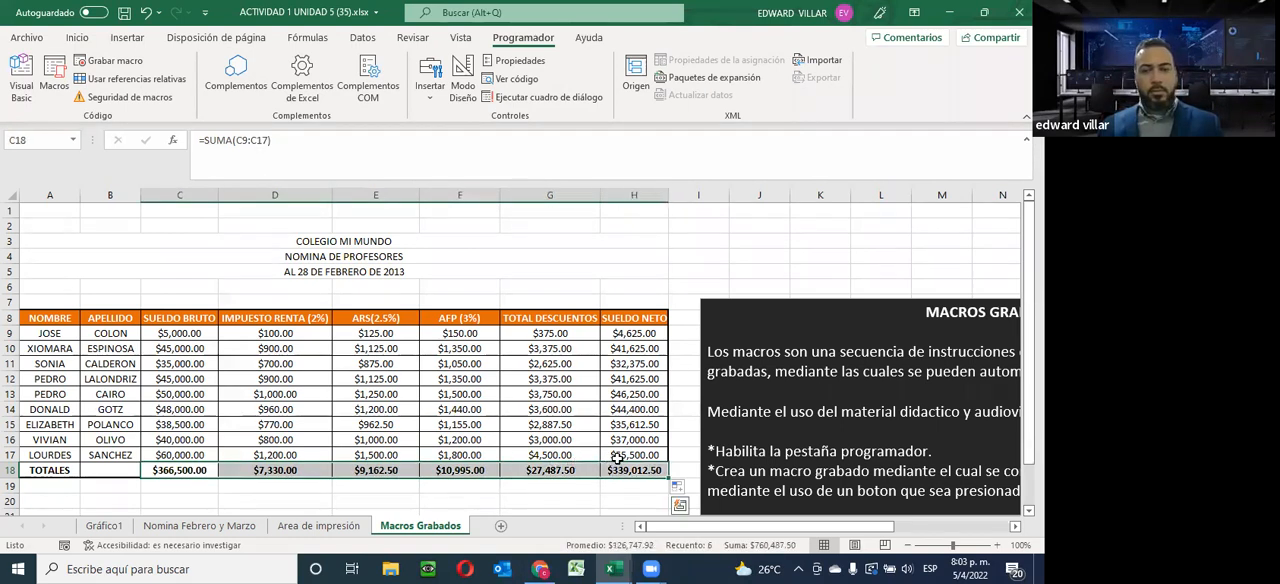
key(Delete)
drag(297, 333, 650, 465)
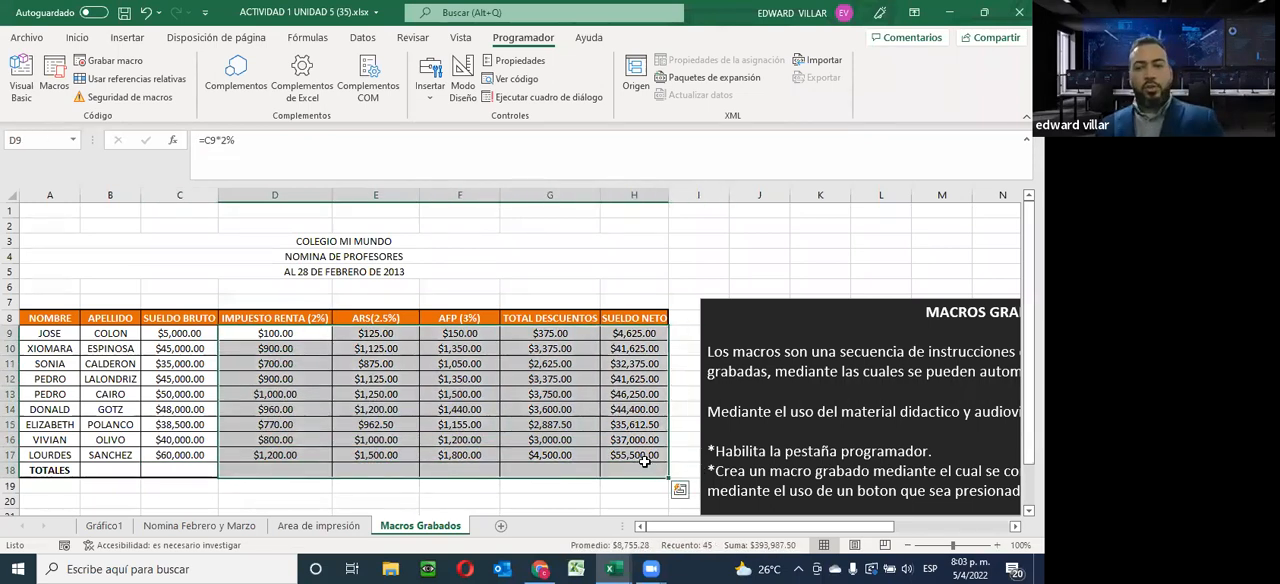
key(Delete)
Apply a light blue theme fill to the first Impuesto Renta cell, D9
click(258, 342)
click(243, 333)
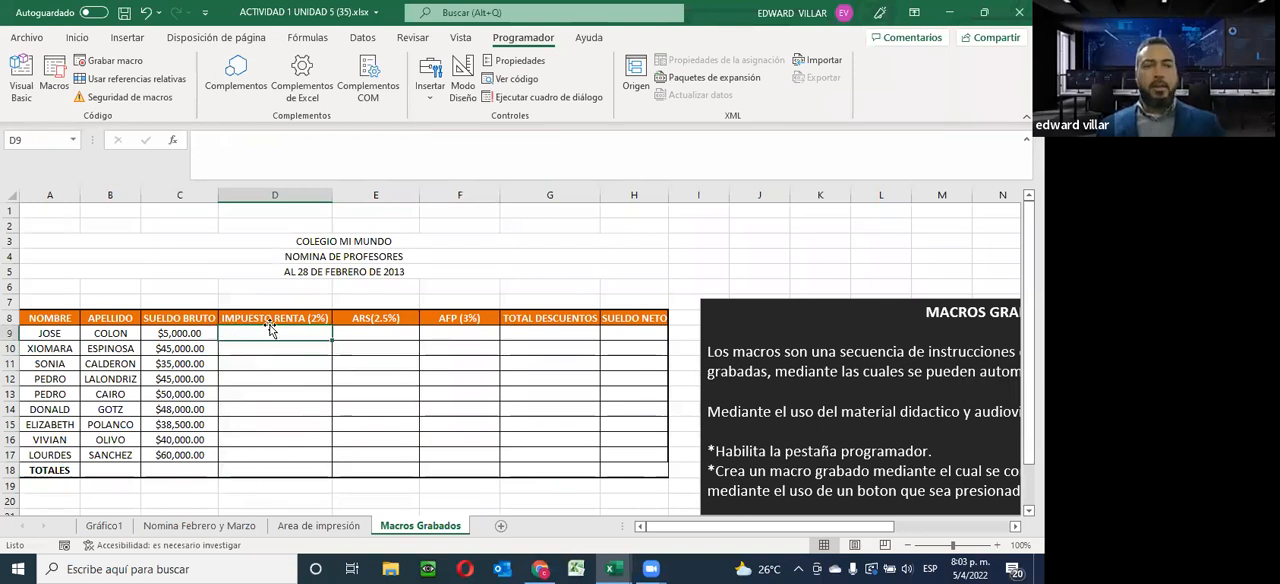
click(78, 39)
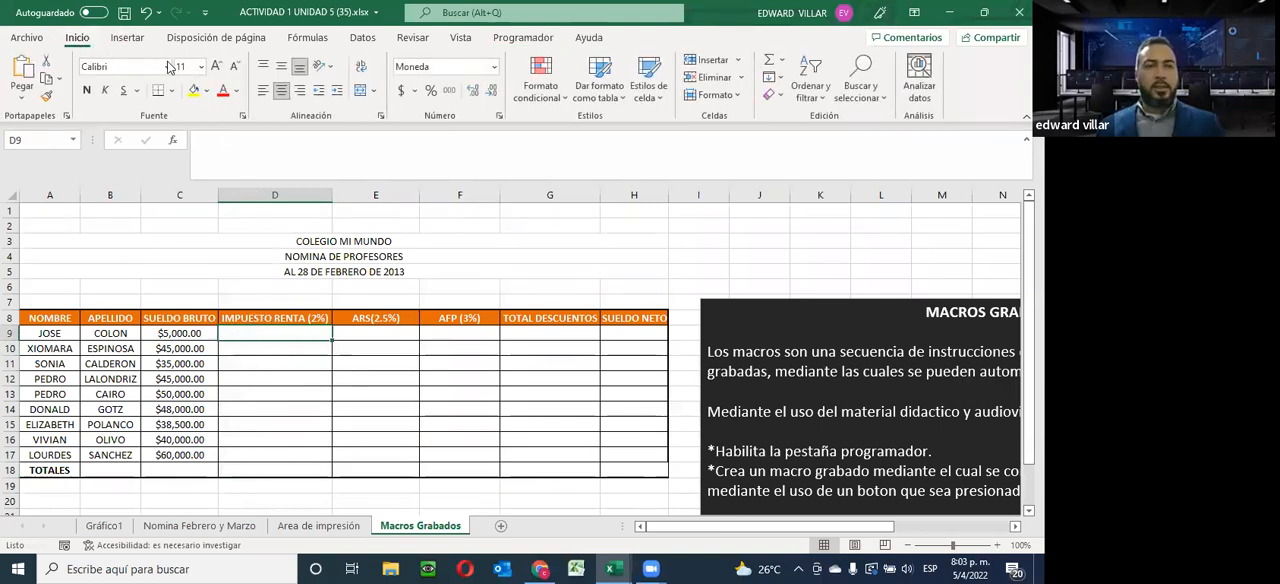
click(206, 90)
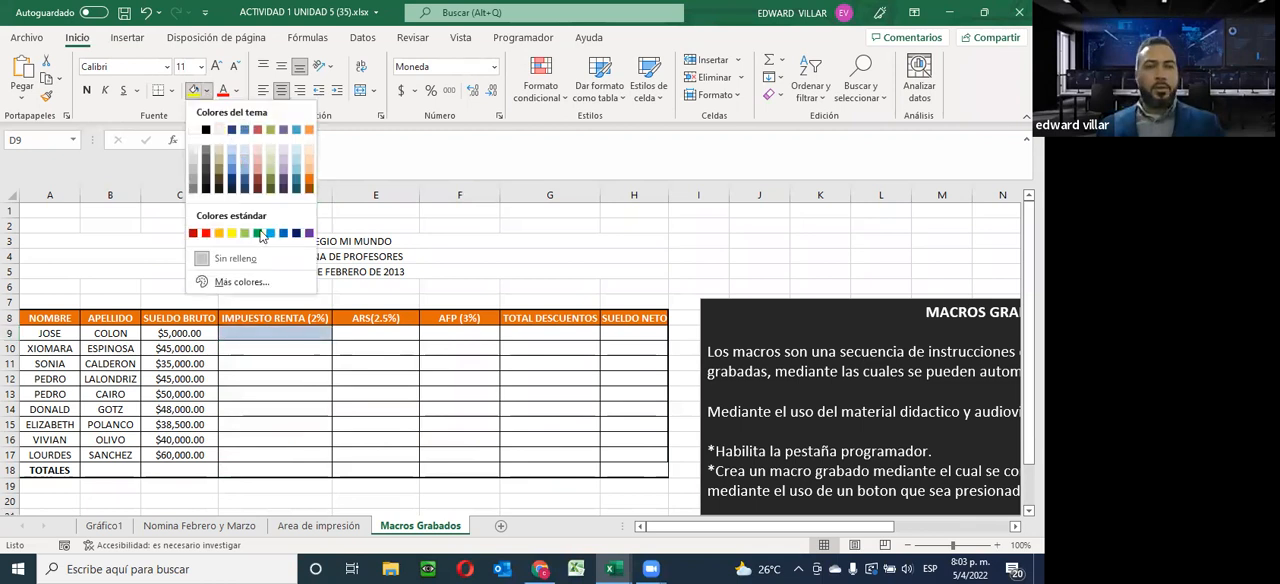
click(238, 164)
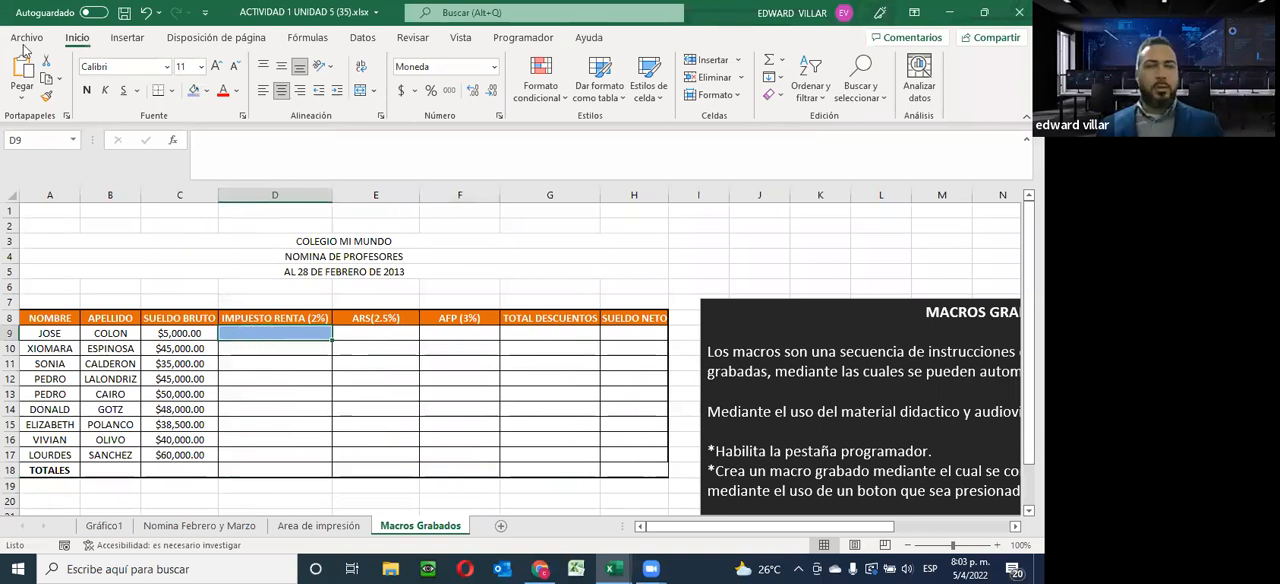
Run the MACRODECALCULO macro to complete the emptied payroll table
click(522, 38)
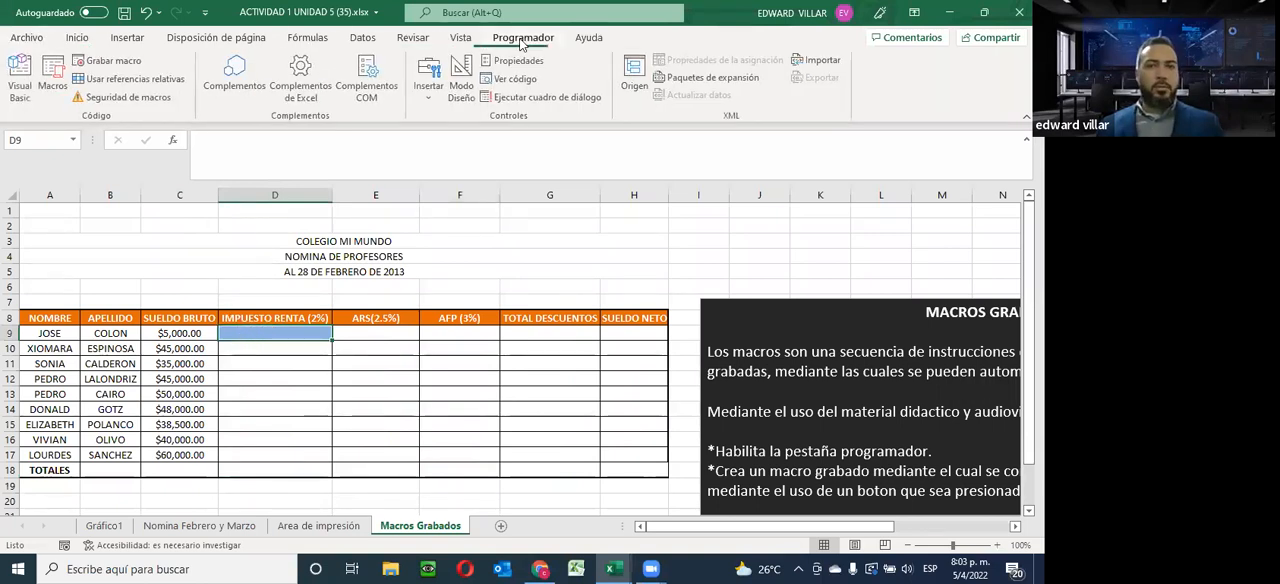
click(52, 78)
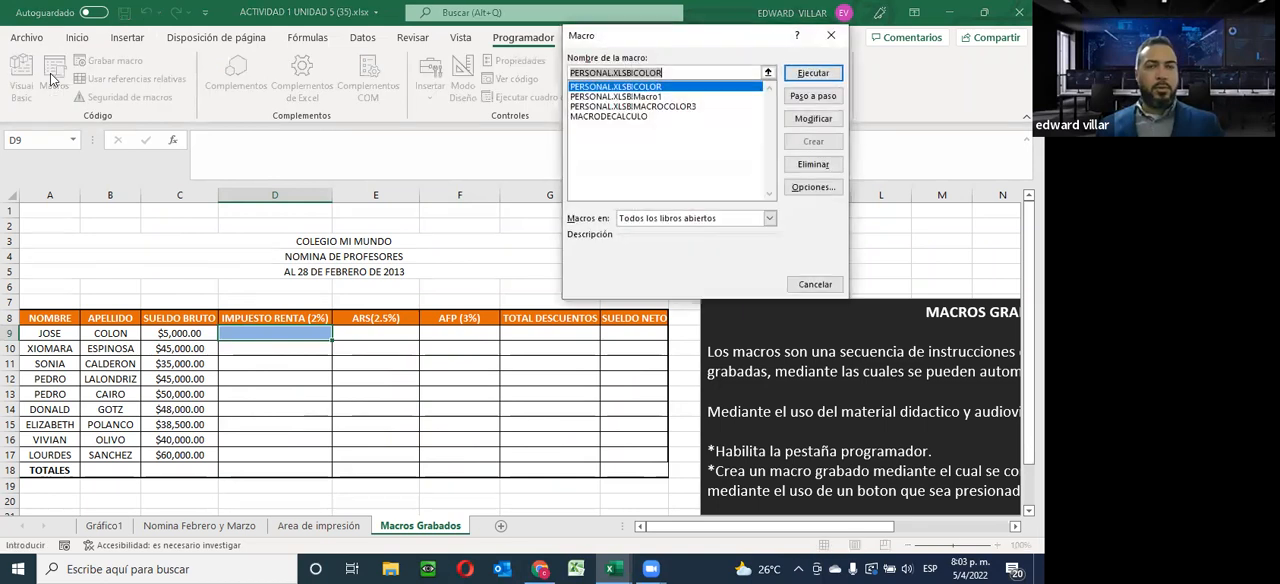
click(615, 117)
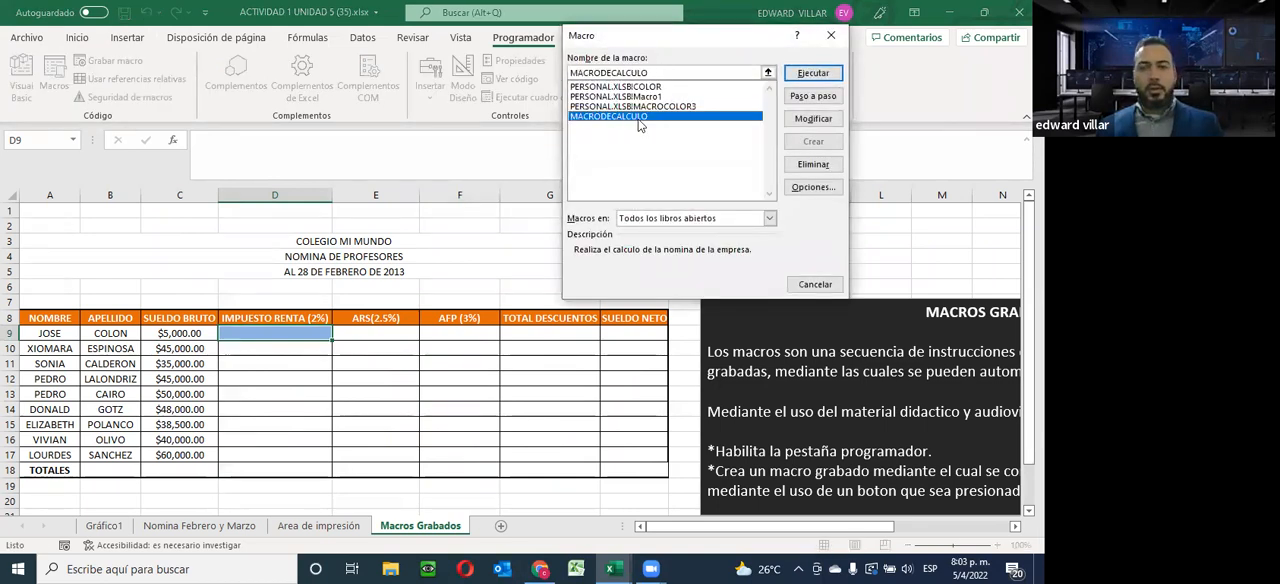
click(799, 75)
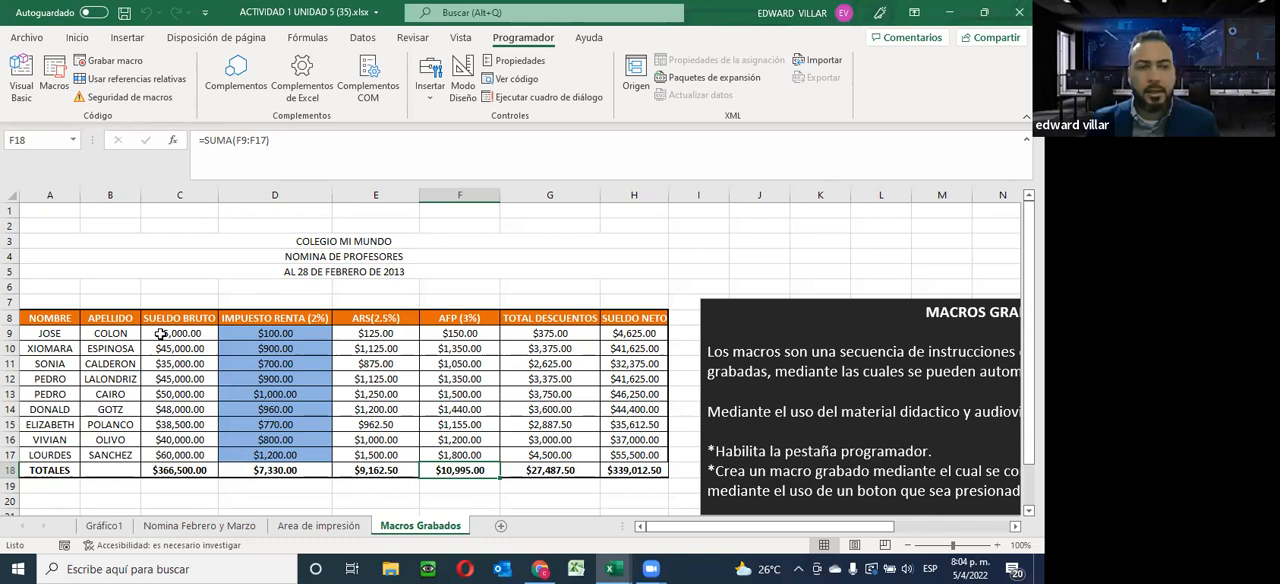
Delete the macro's results in D9:H18 and the Sueldo Bruto total in C18
drag(240, 333, 633, 474)
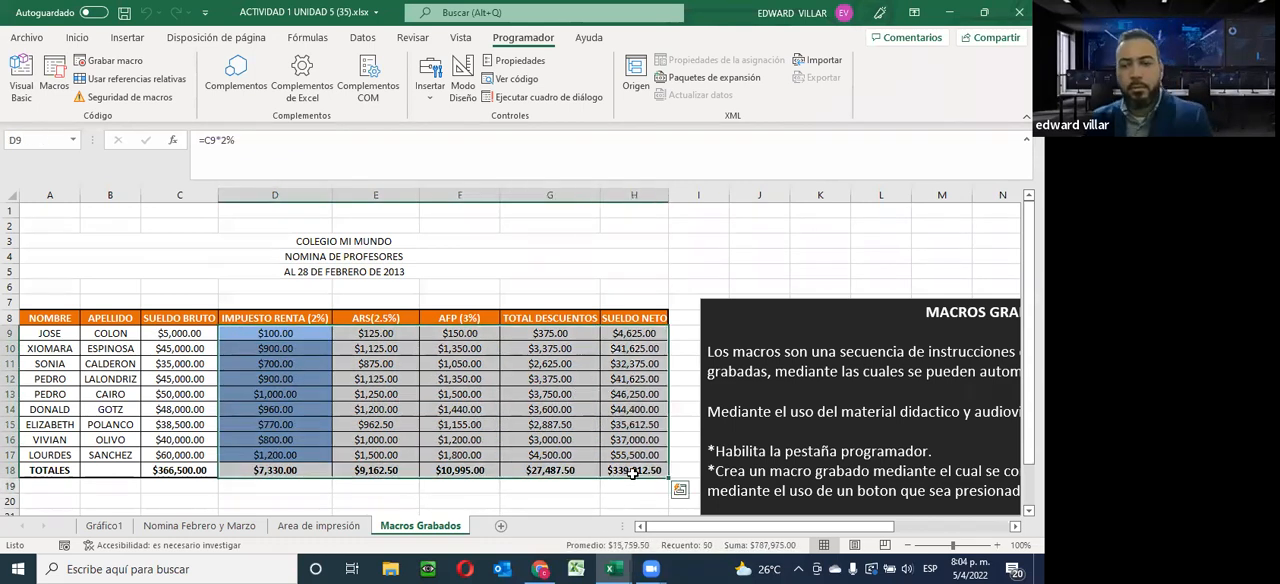
key(Delete)
click(181, 471)
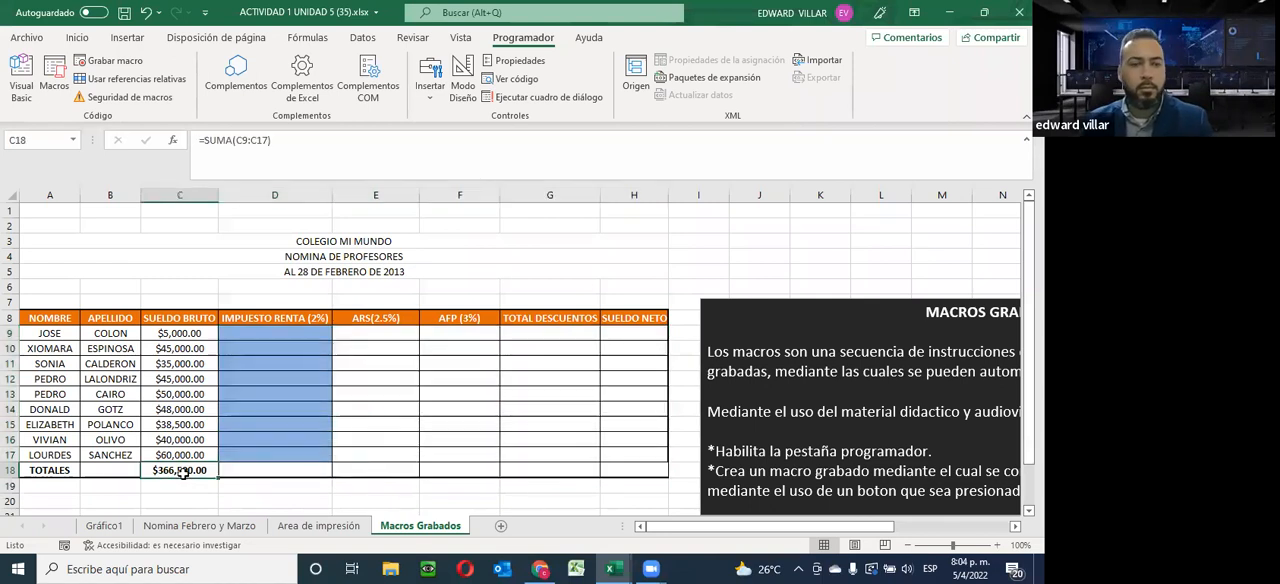
key(Delete)
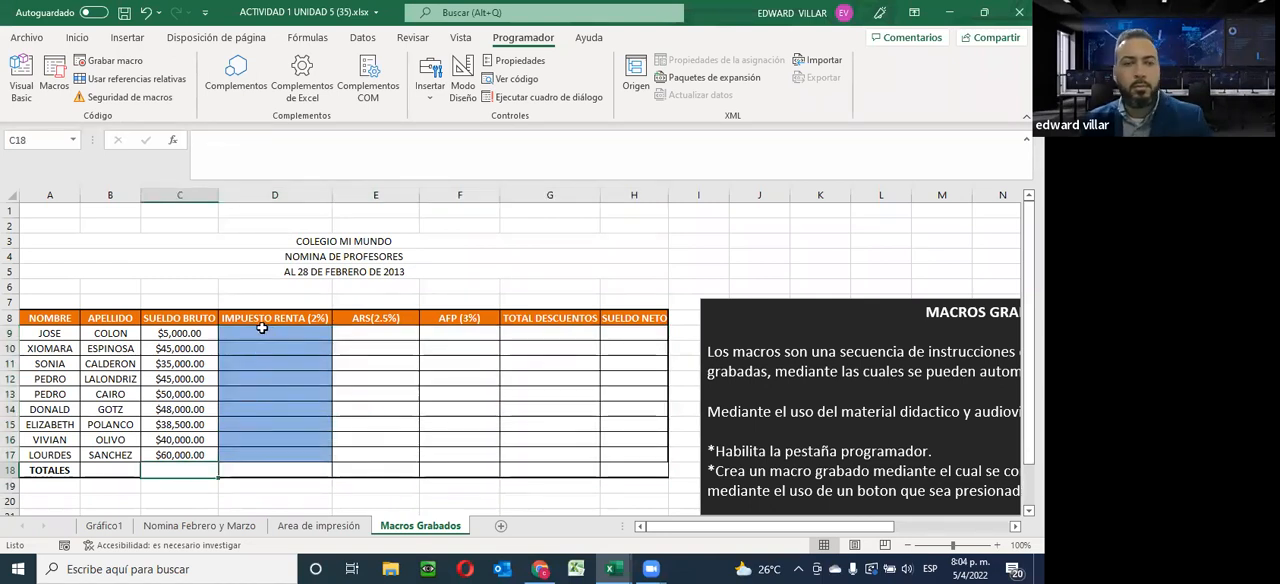
Set the first employee's Sueldo Bruto in C9 to 50000
click(252, 334)
click(198, 335)
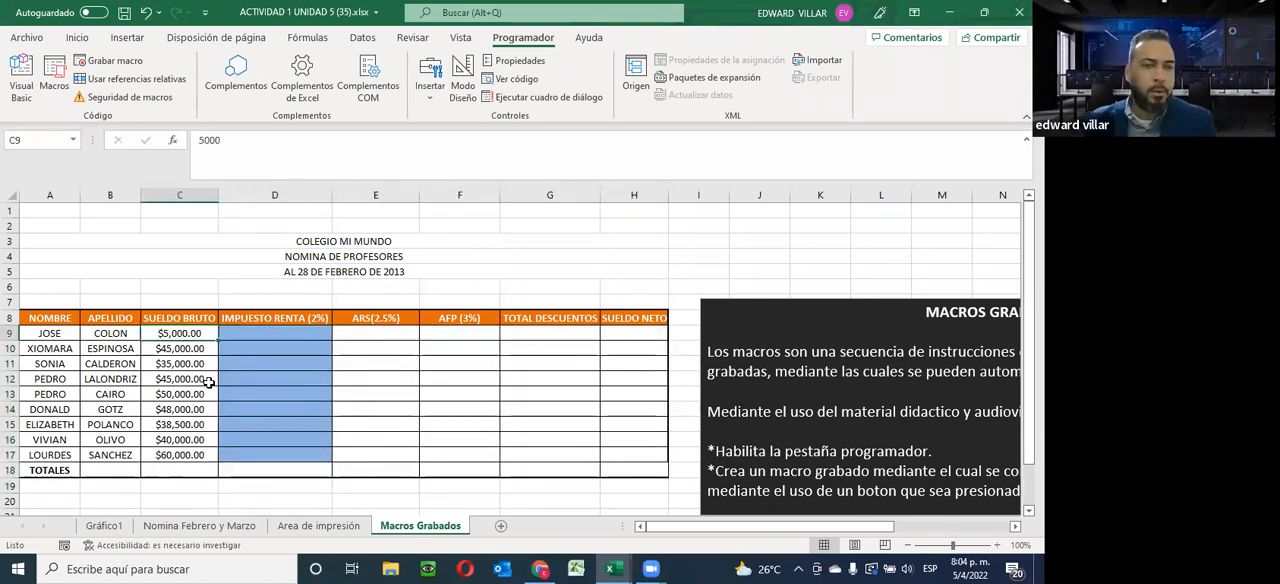
text(50000)
key(Return)
Run MACRODECALCULO again from D9 to recalculate the payroll with the changed salary
click(250, 336)
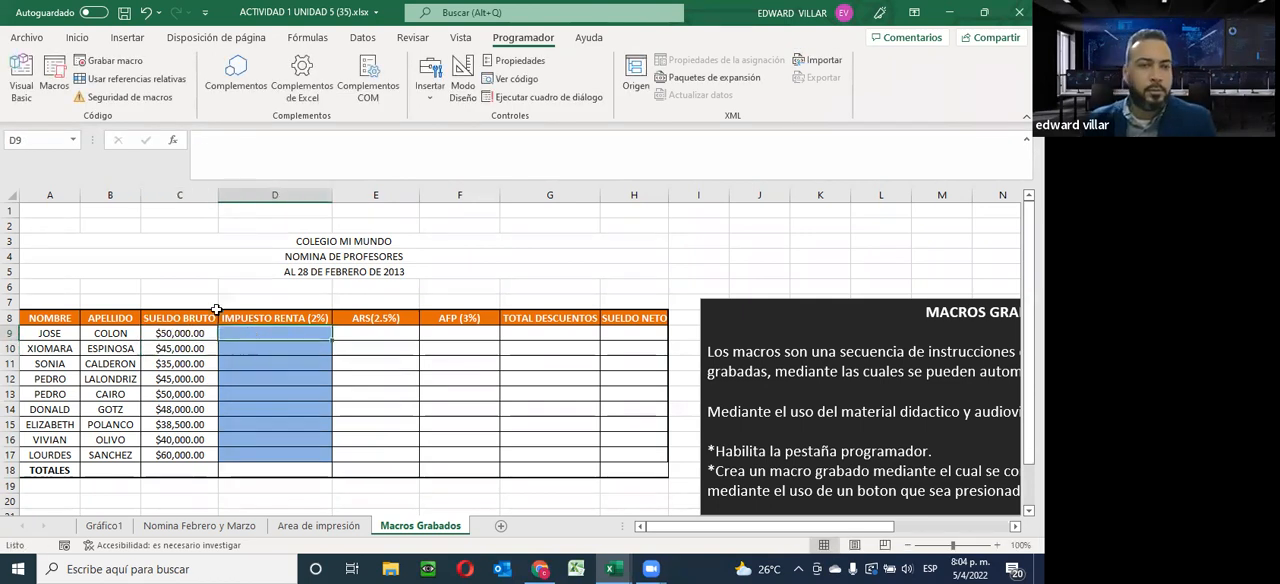
click(58, 76)
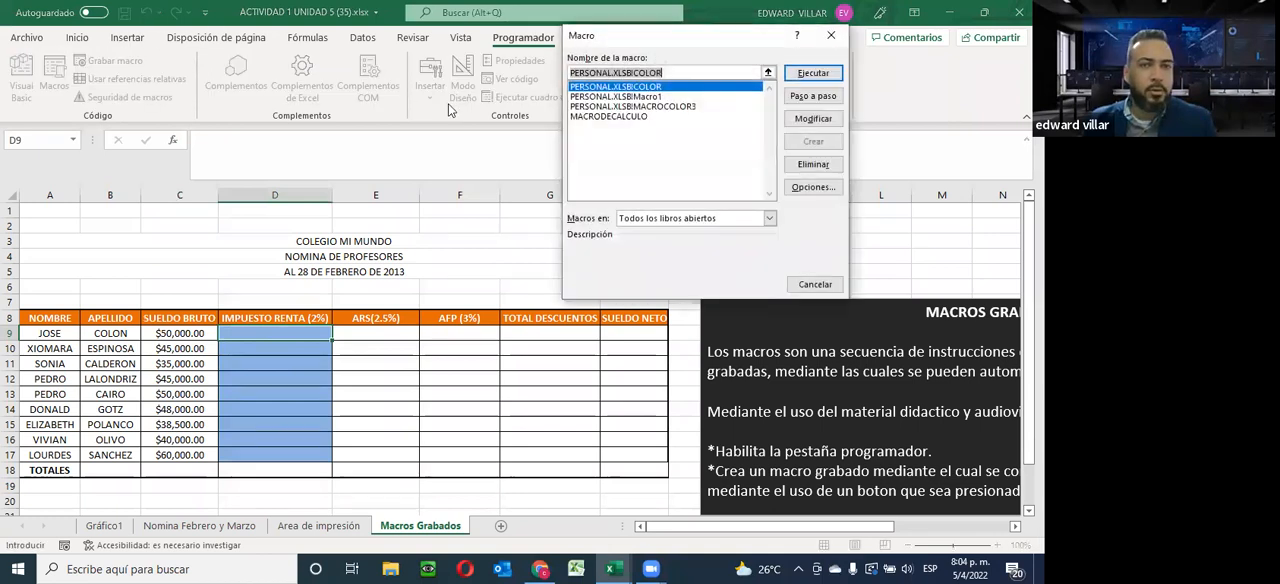
click(607, 117)
click(829, 78)
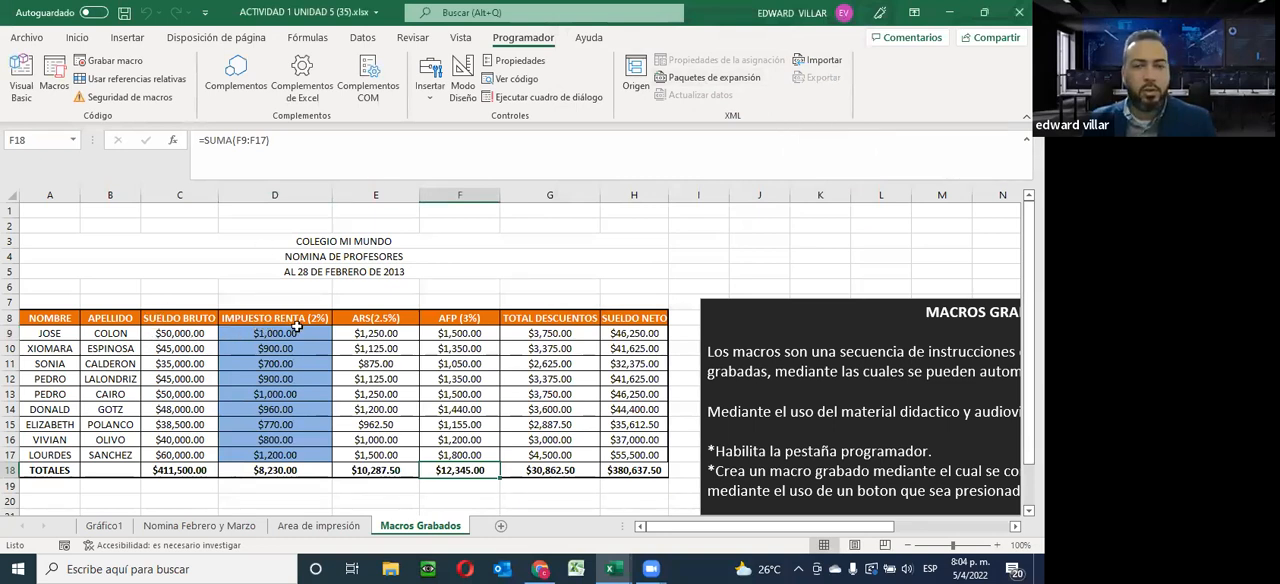
Empty the recalculated range D9:H18 and the gross salary total in C18
click(168, 334)
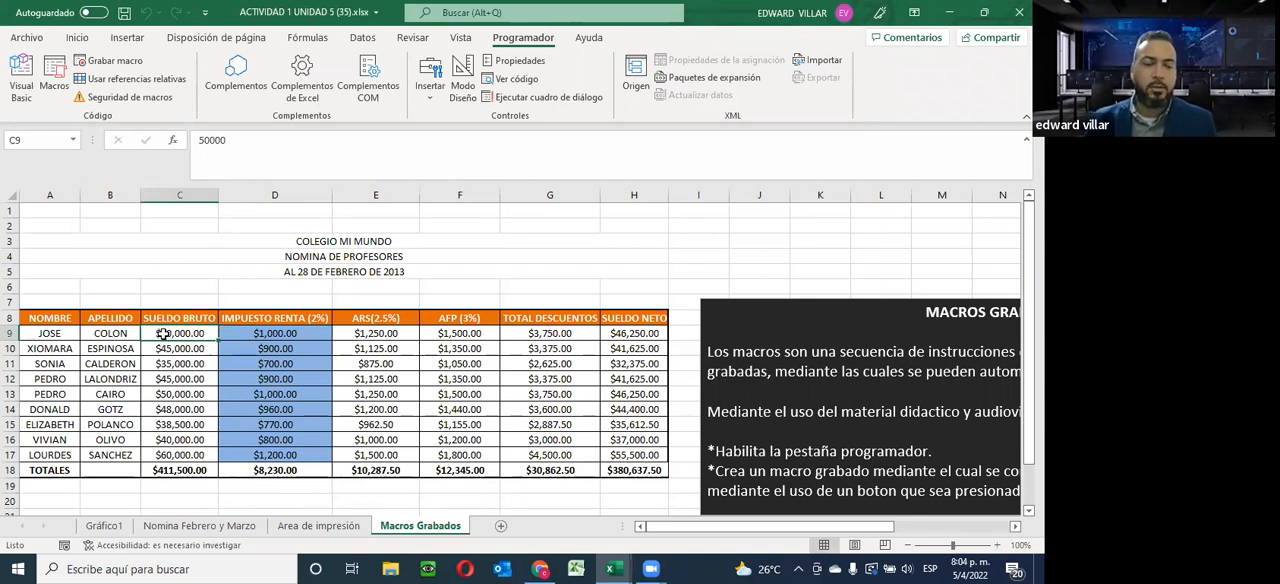
drag(252, 338, 614, 469)
key(Delete)
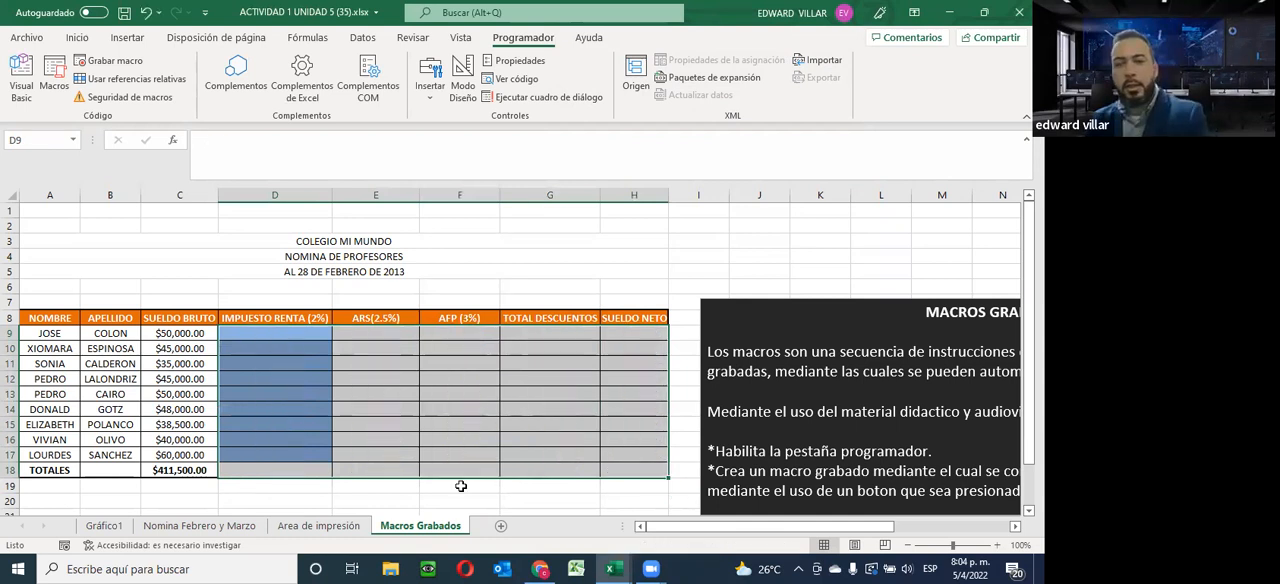
click(155, 470)
key(Delete)
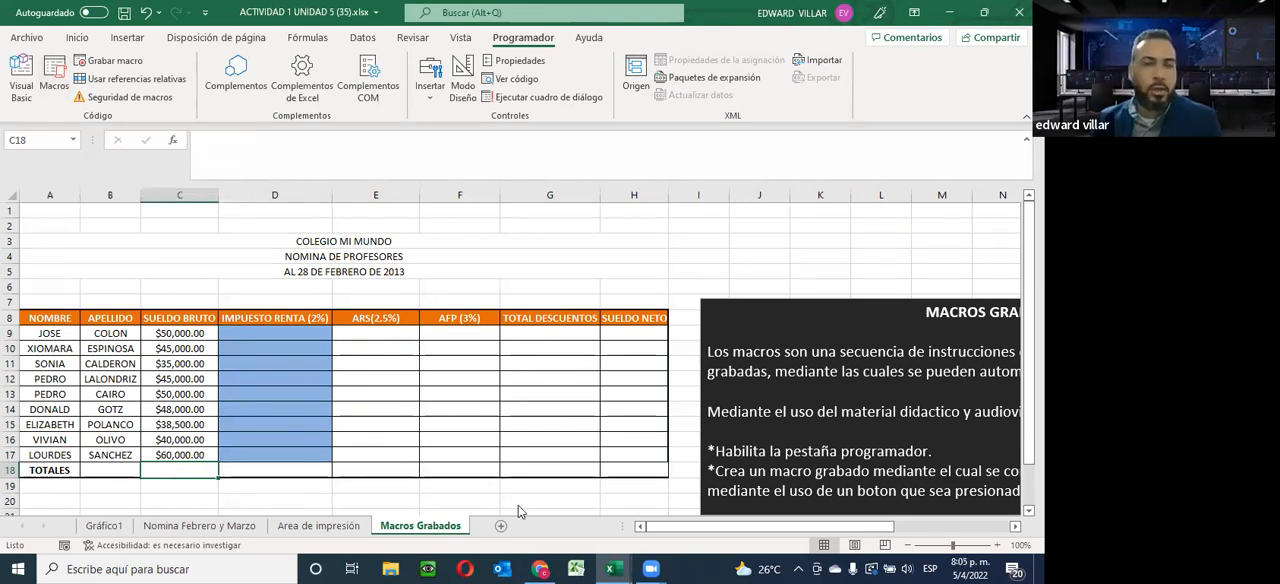
click(430, 104)
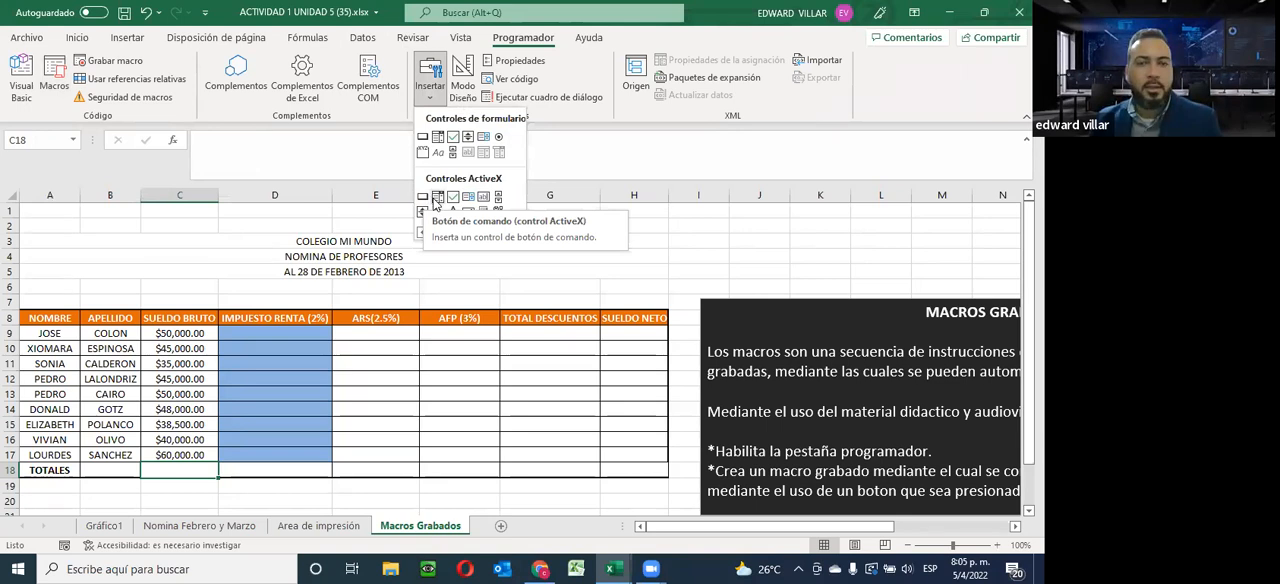
click(423, 199)
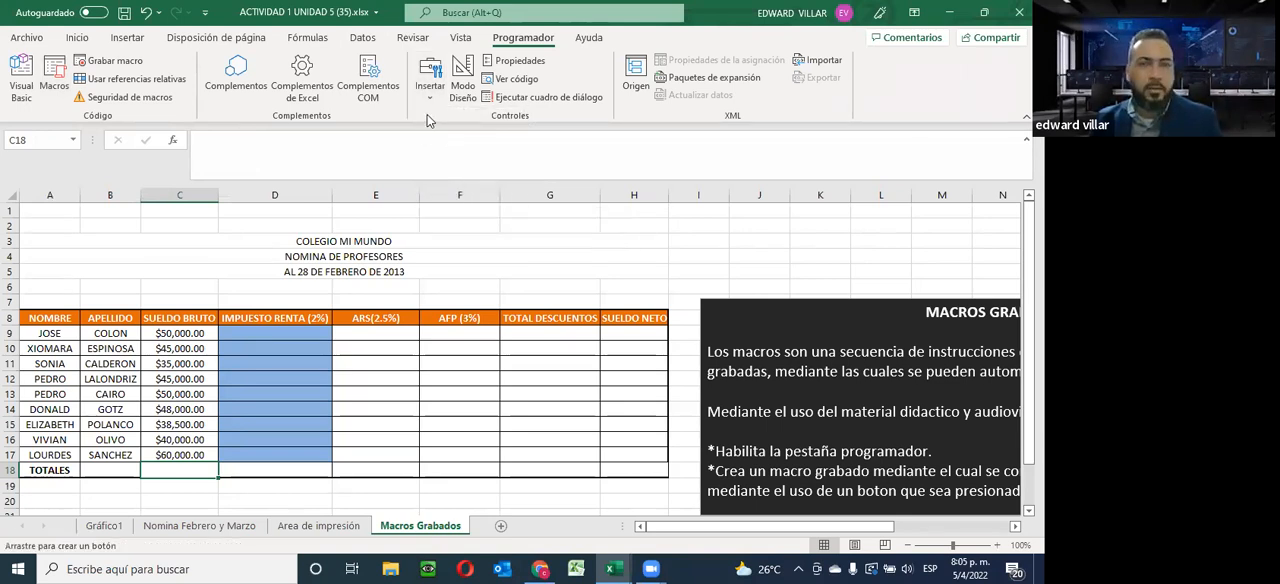
scroll(450, 265, down, 2)
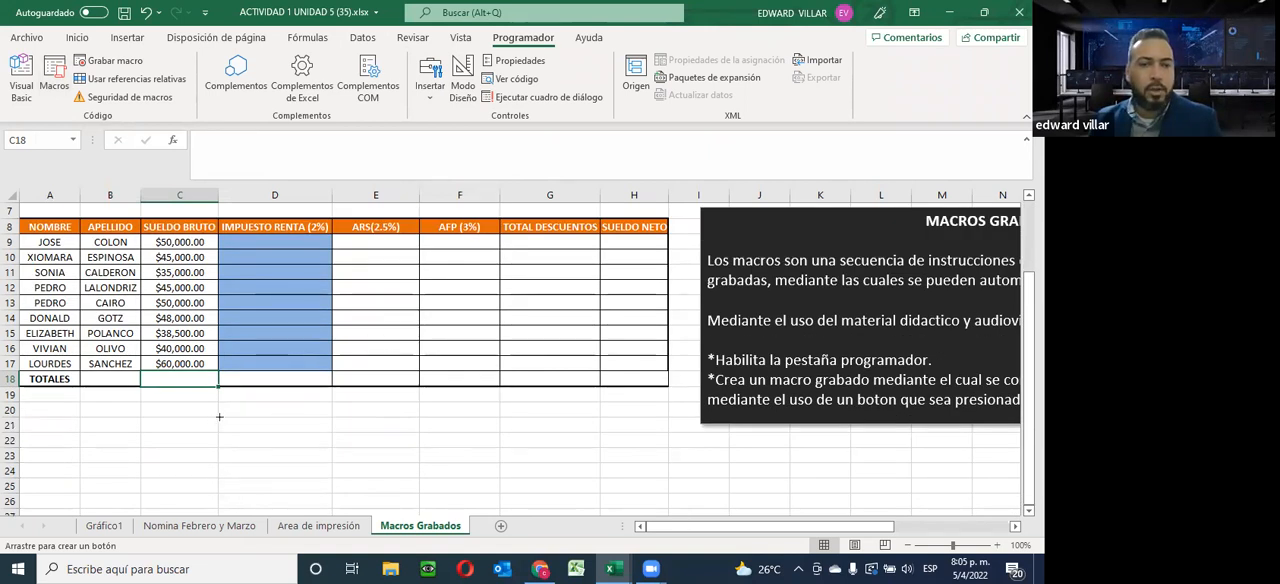
drag(217, 414, 418, 448)
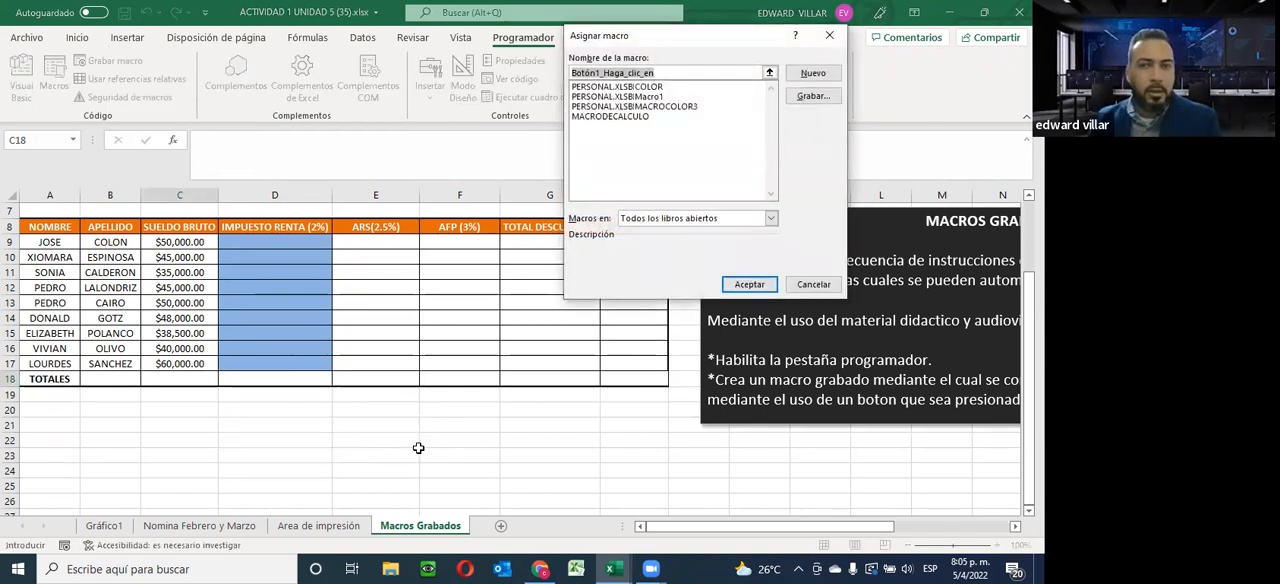
click(813, 284)
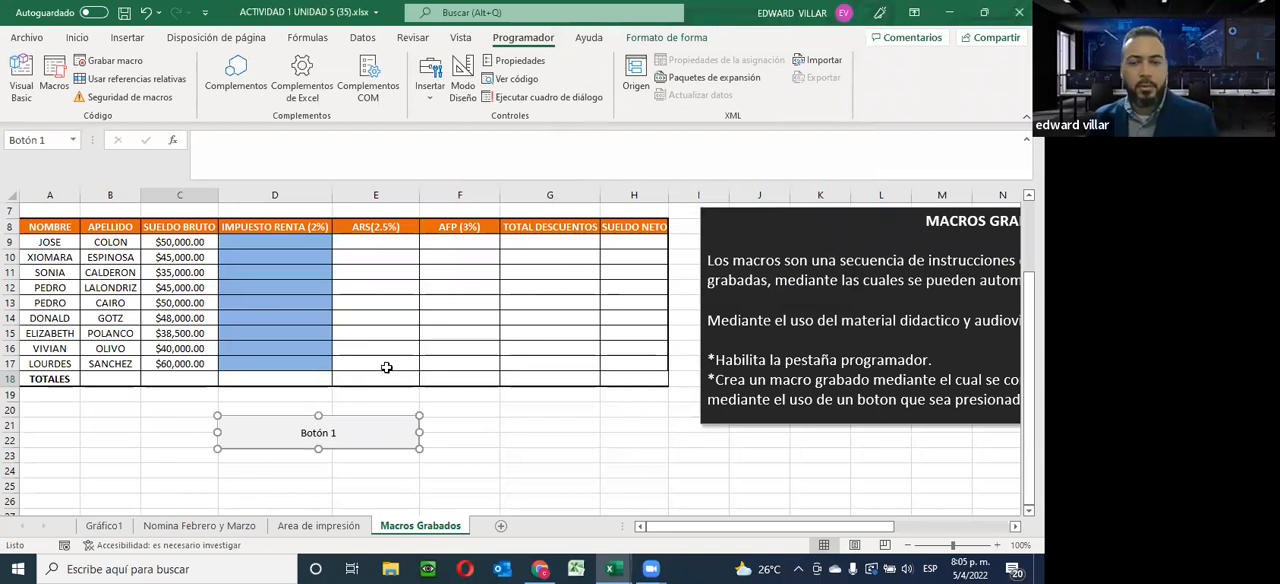
key(Delete)
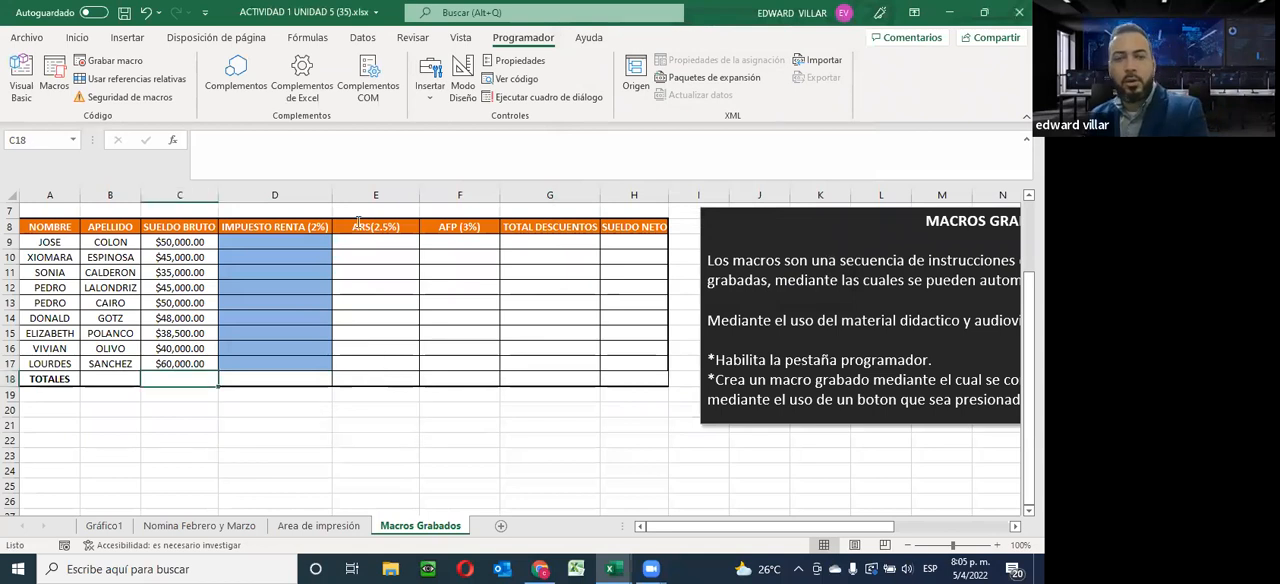
Insert a form-control button below the payroll table across columns D and E, and assign MACRODECALCULO to it
click(430, 78)
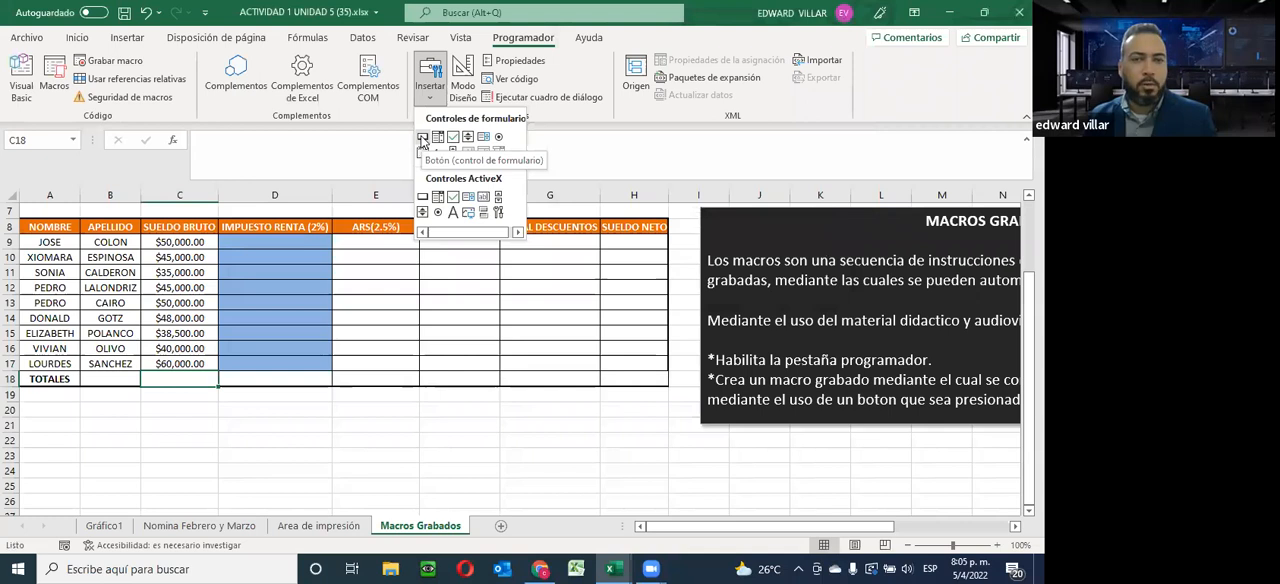
click(422, 141)
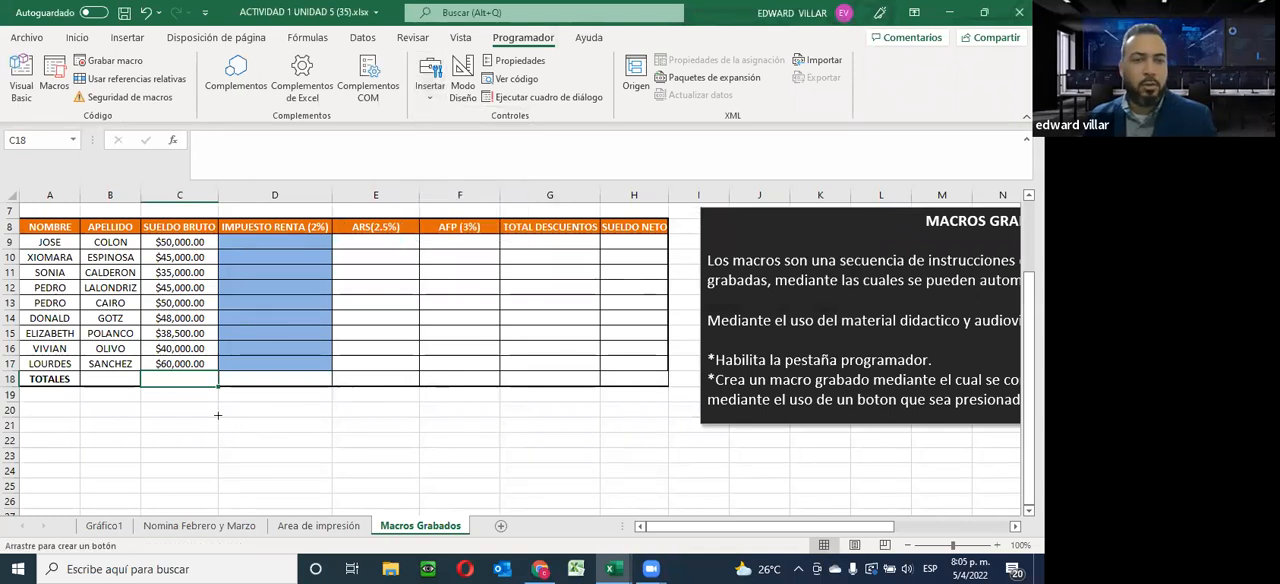
drag(218, 416, 420, 449)
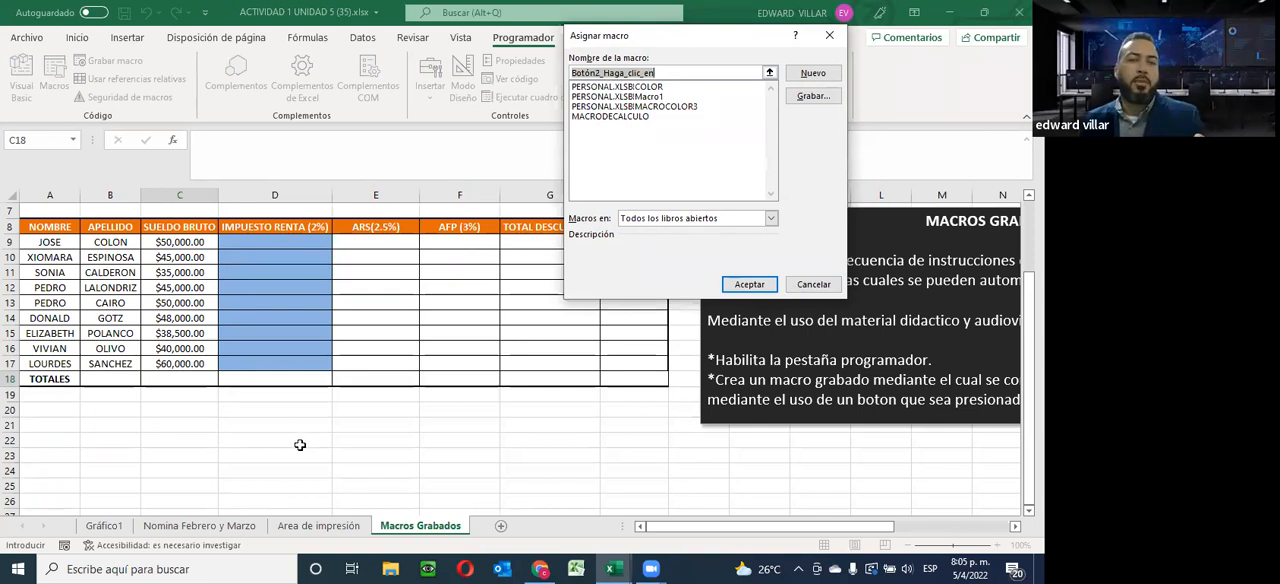
click(584, 118)
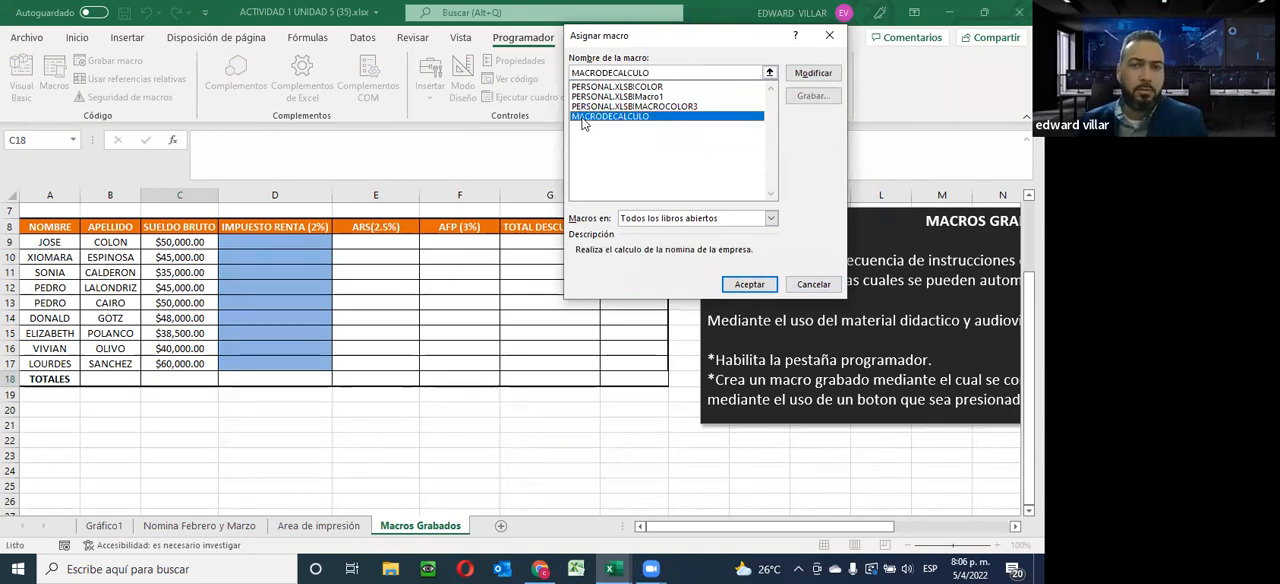
click(749, 284)
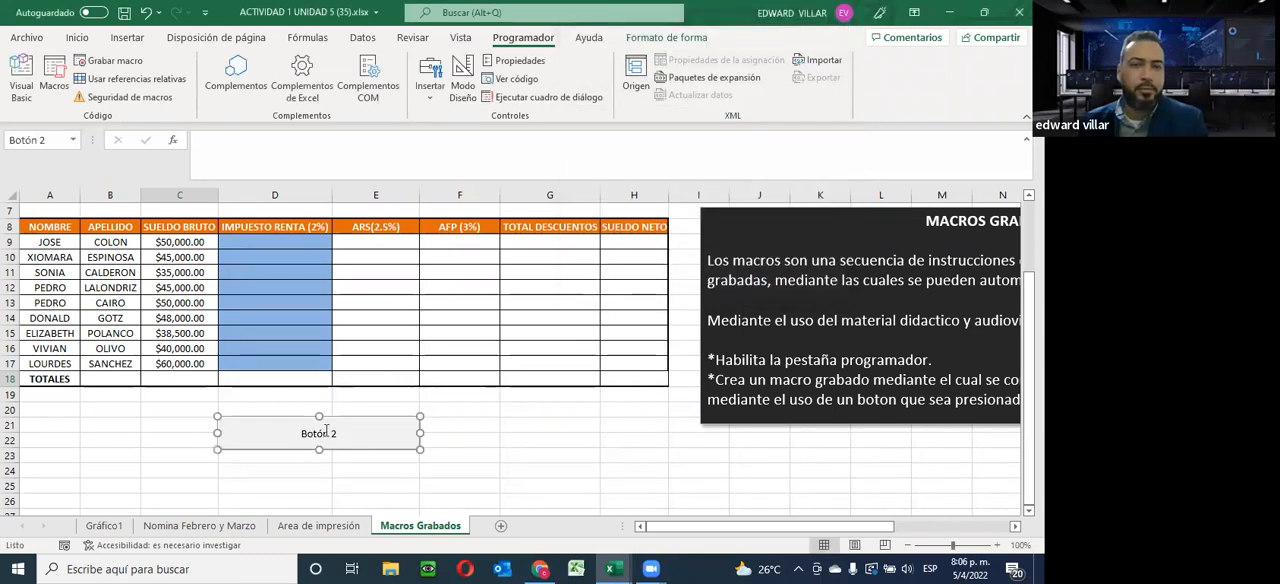
Change the new button's label to CALCULAR NOMINA
click(318, 433)
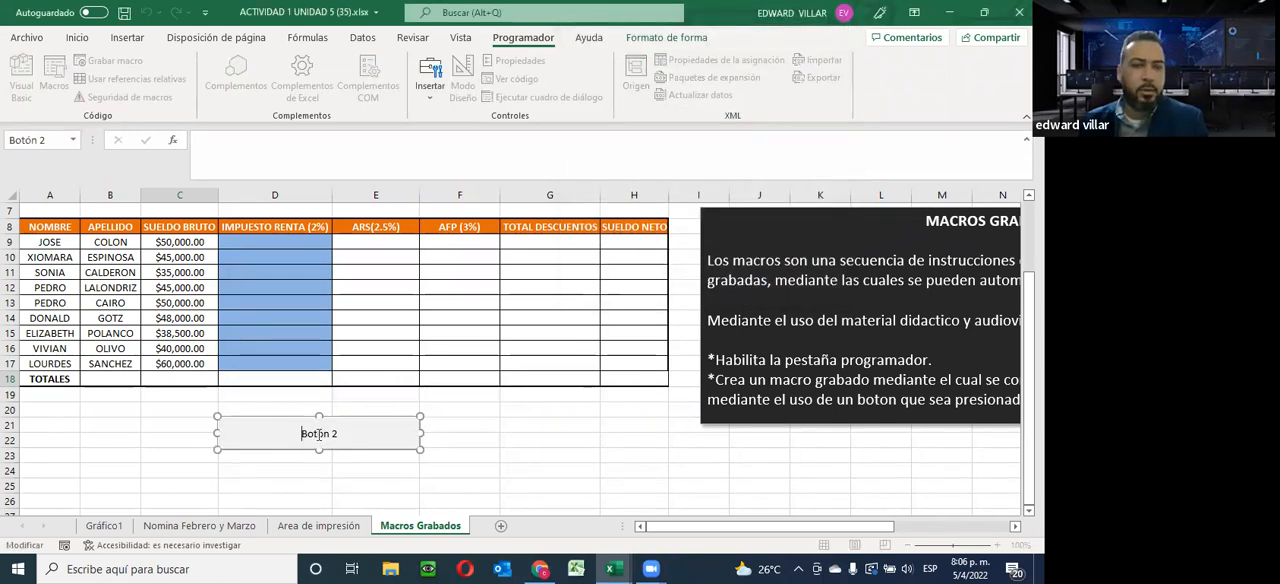
key(Delete)
key(Delete)
key(Delete)
key(Delete)
key(Delete)
key(Delete)
key(Delete)
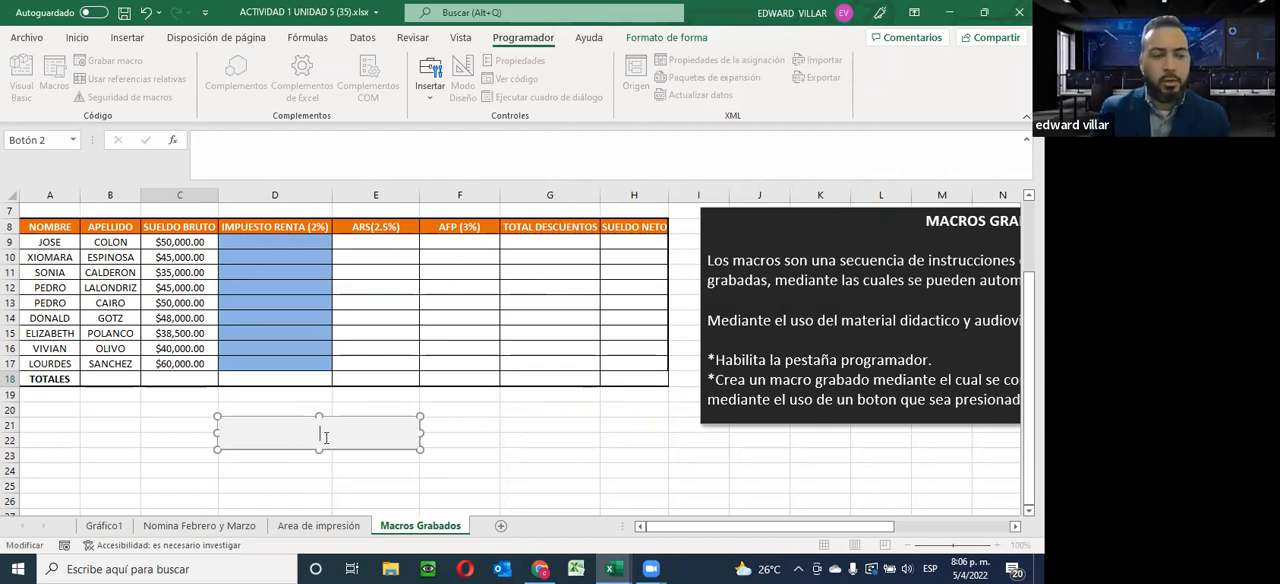
text(CALCULO D)
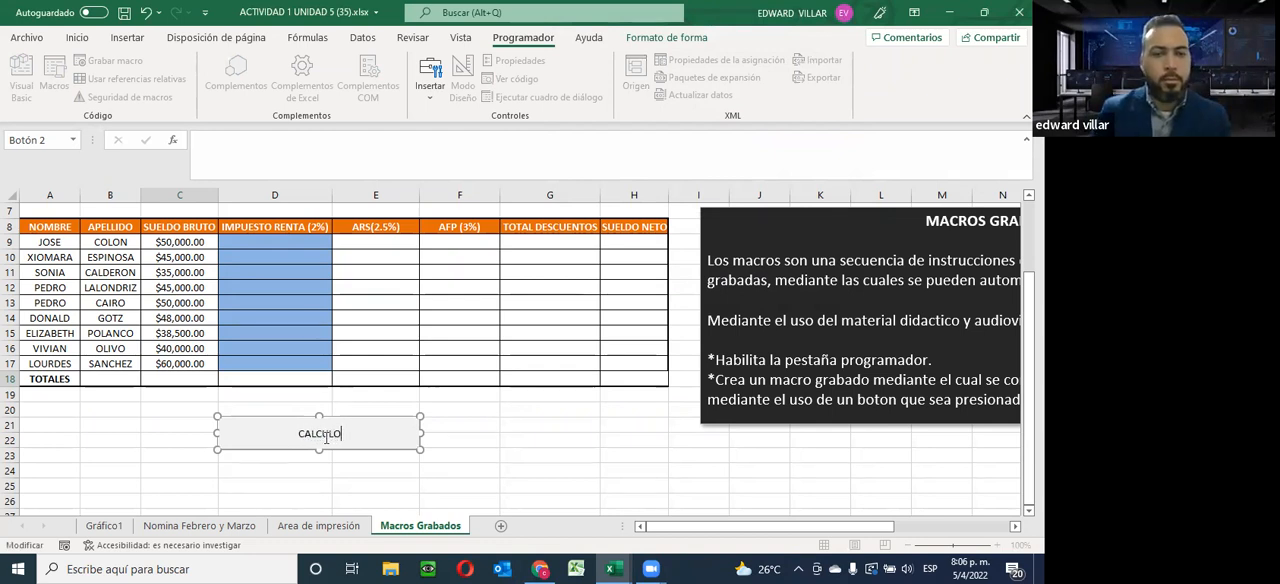
key(BackSpace)
key(BackSpace)
key(BackSpace)
key(BackSpace)
text(LAR NOMINA)
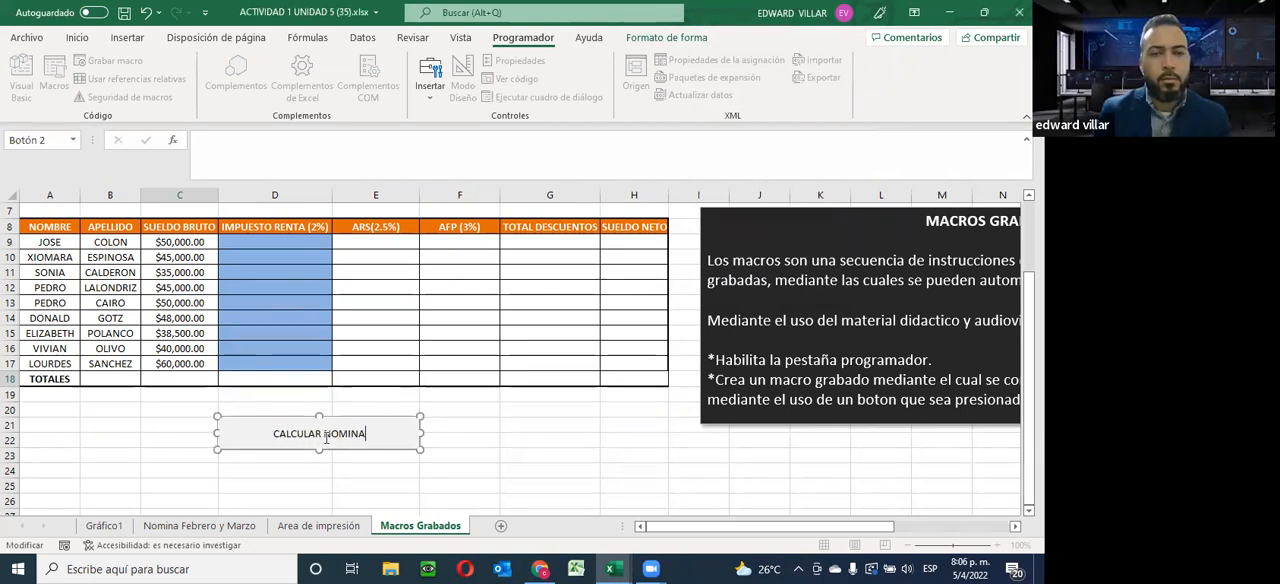
click(466, 440)
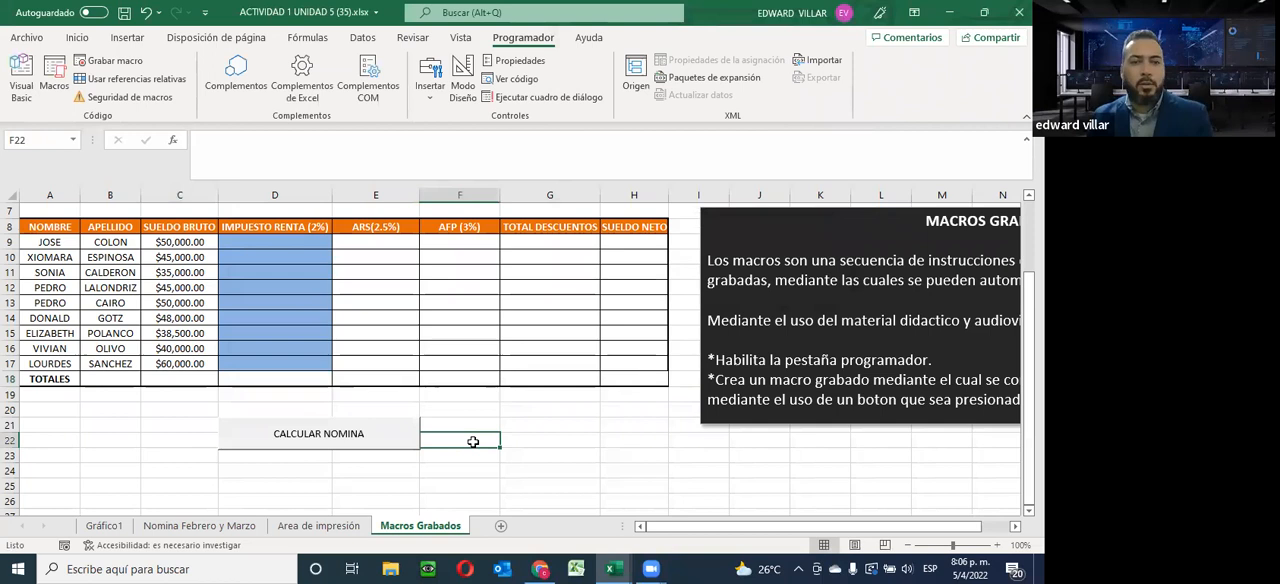
click(698, 459)
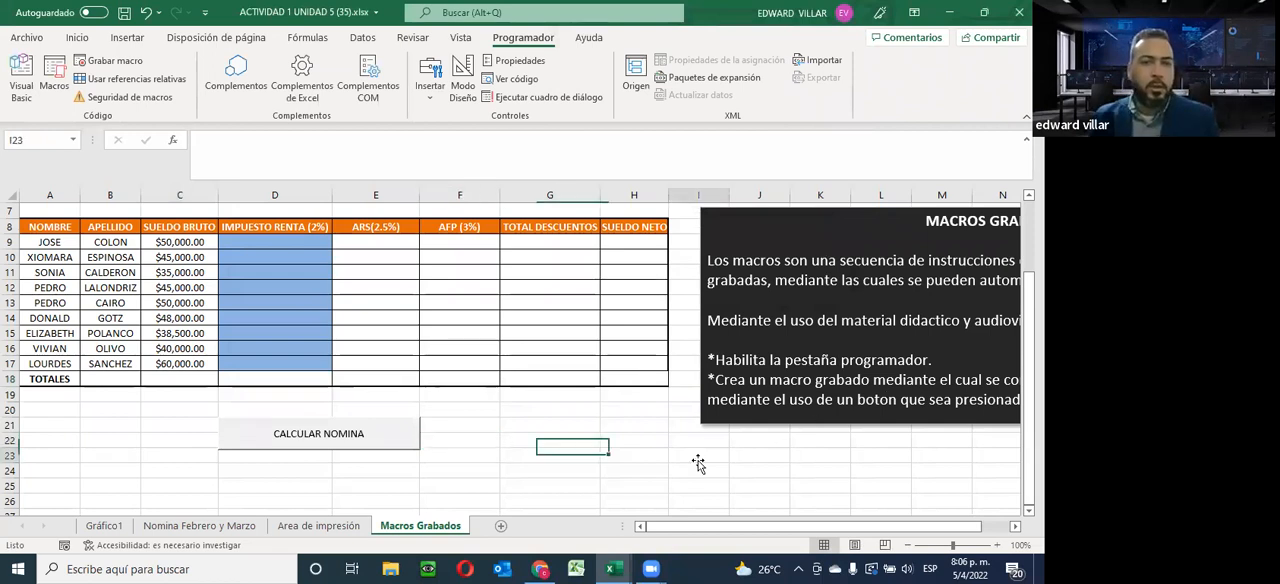
Test the CALCULAR NOMINA button starting from D9, and clear the calculated results in D9:H18 and the total in C18
click(254, 240)
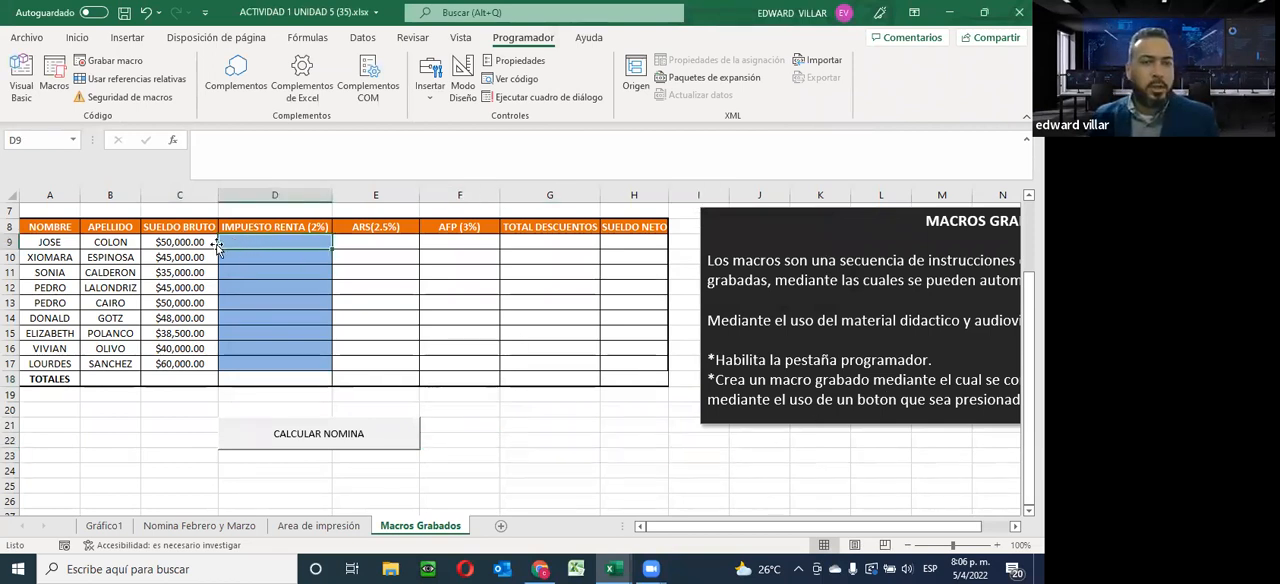
click(283, 438)
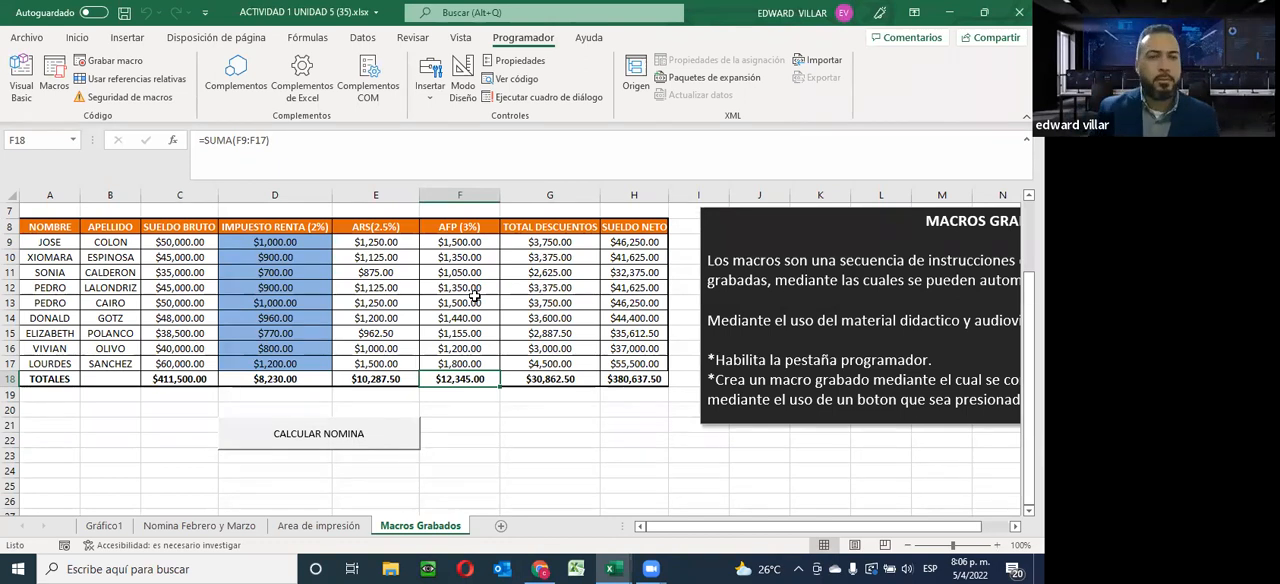
click(246, 242)
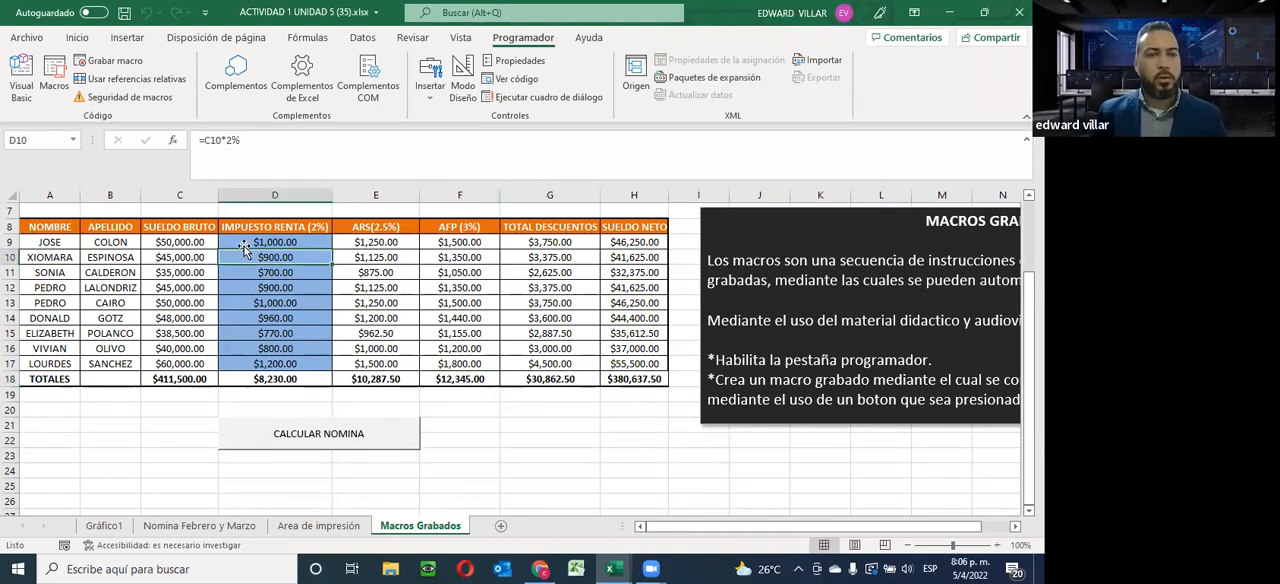
drag(246, 242, 630, 385)
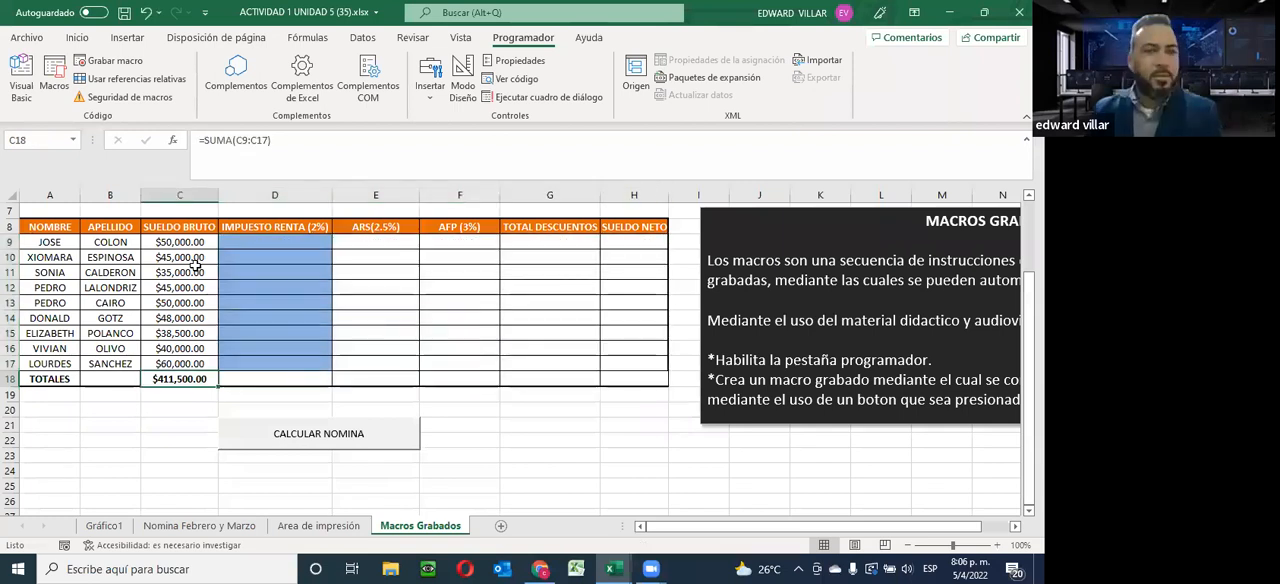
Set the first employee's Sueldo Bruto in C9 to 100000 and recalculate the payroll from D9 with the CALCULAR NOMINA button
text(100000)
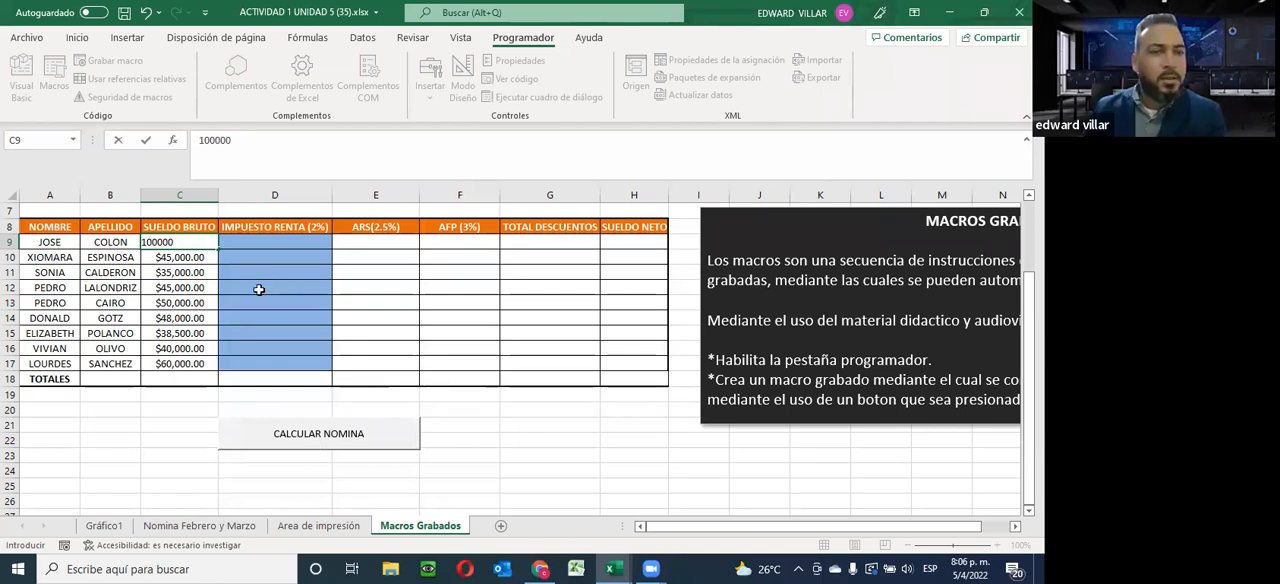
key(Return)
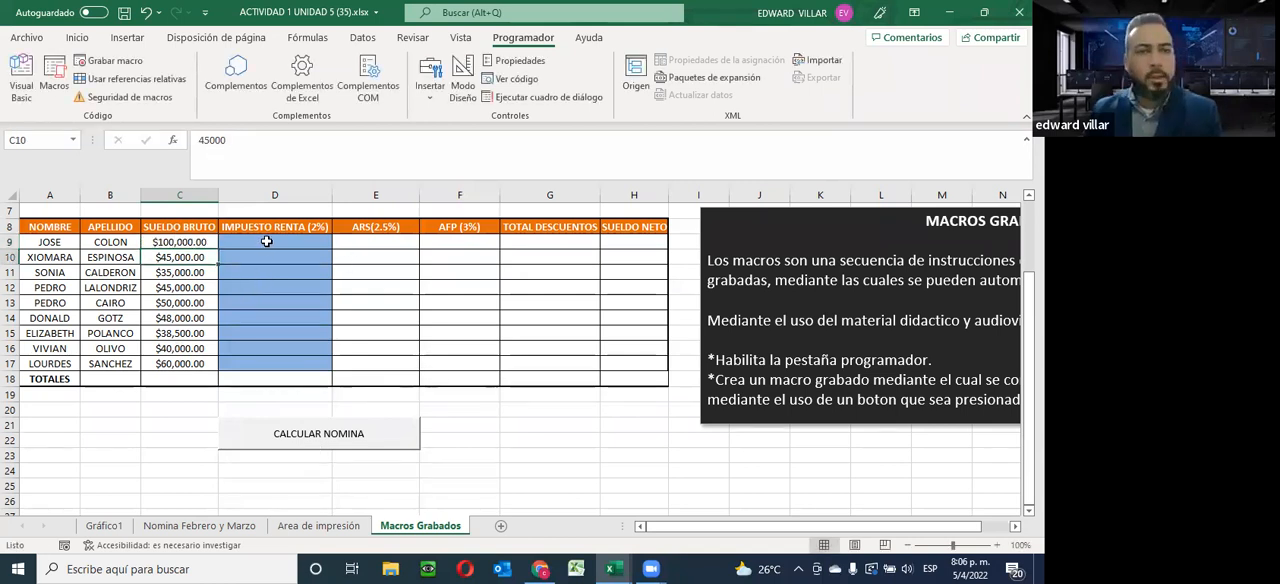
click(265, 242)
click(288, 436)
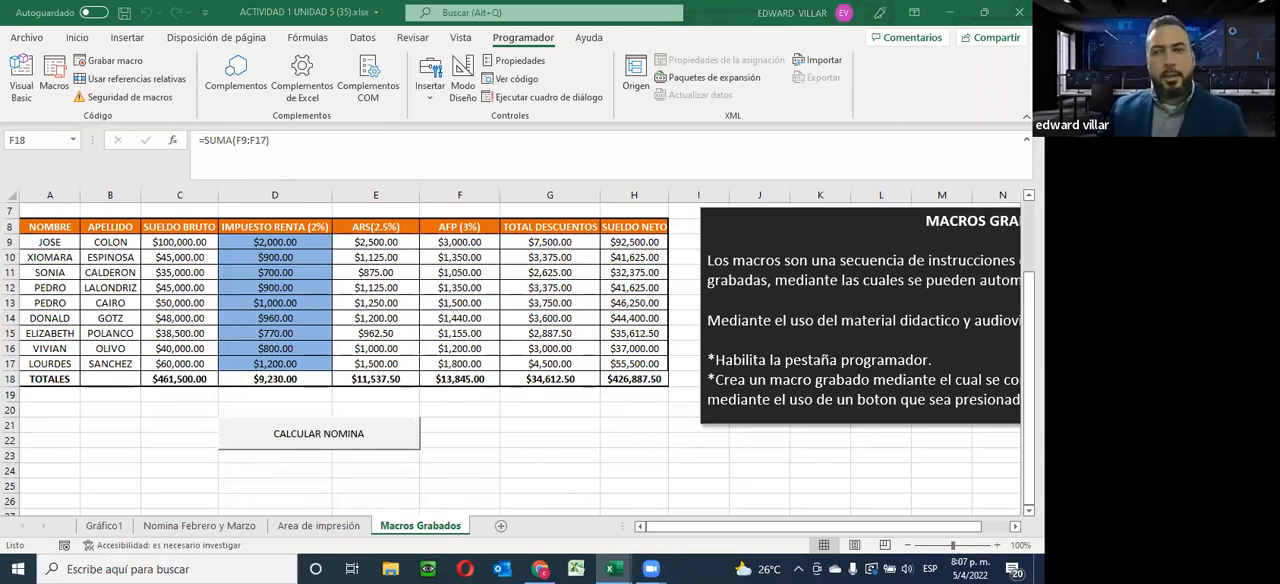
Switch to the course page in Chrome and review the resources and activities of Unidad 5, Gráficos, Impresión y Macros
click(951, 16)
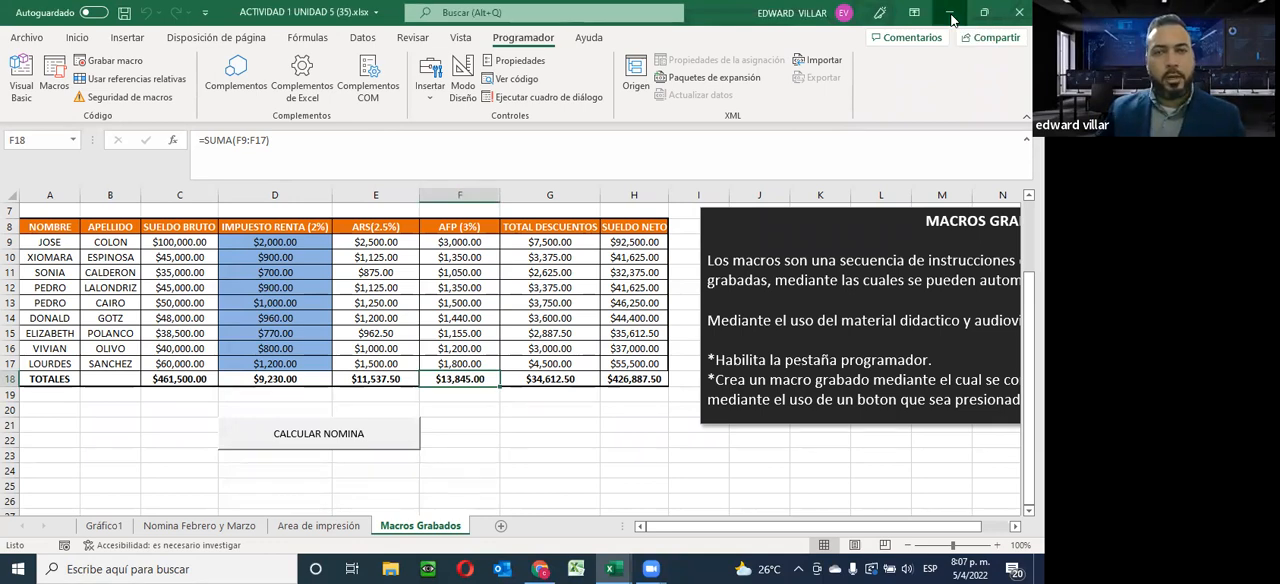
click(951, 16)
scroll(514, 434, down, 3)
scroll(505, 442, up, 8)
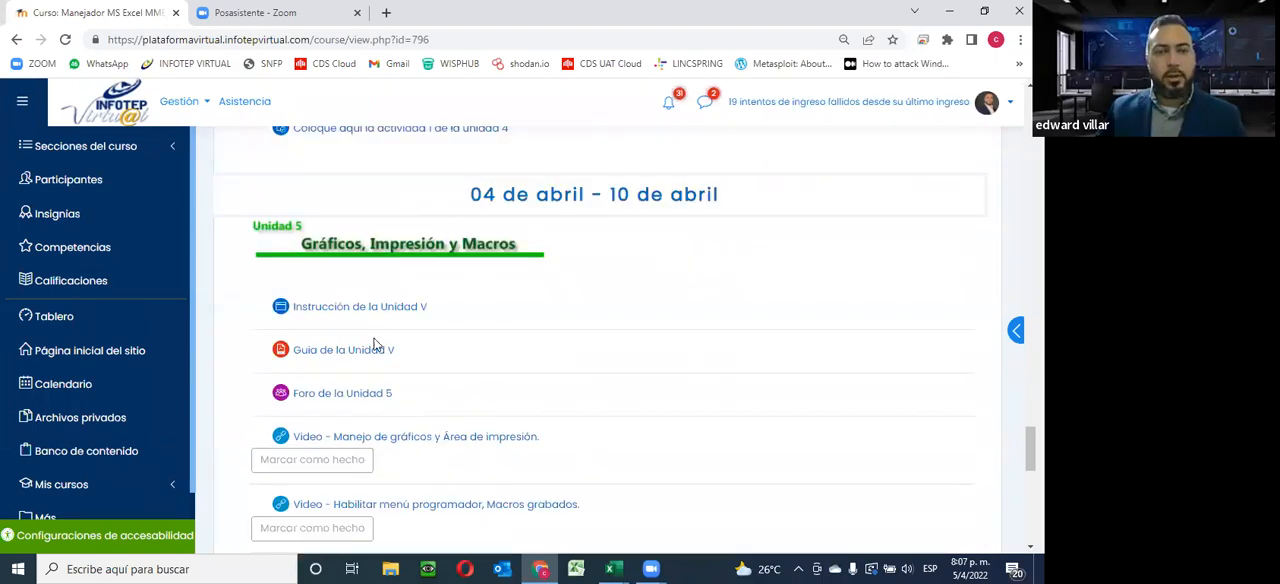
scroll(375, 345, up, 2)
scroll(498, 330, down, 1)
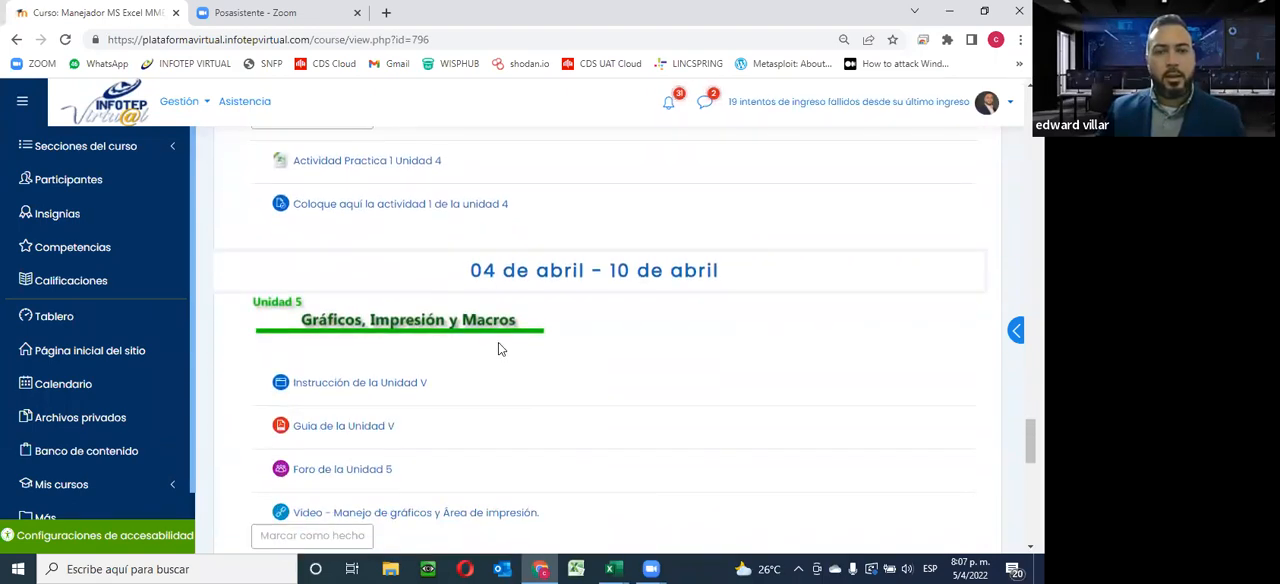
scroll(500, 345, down, 1)
scroll(650, 265, up, 1)
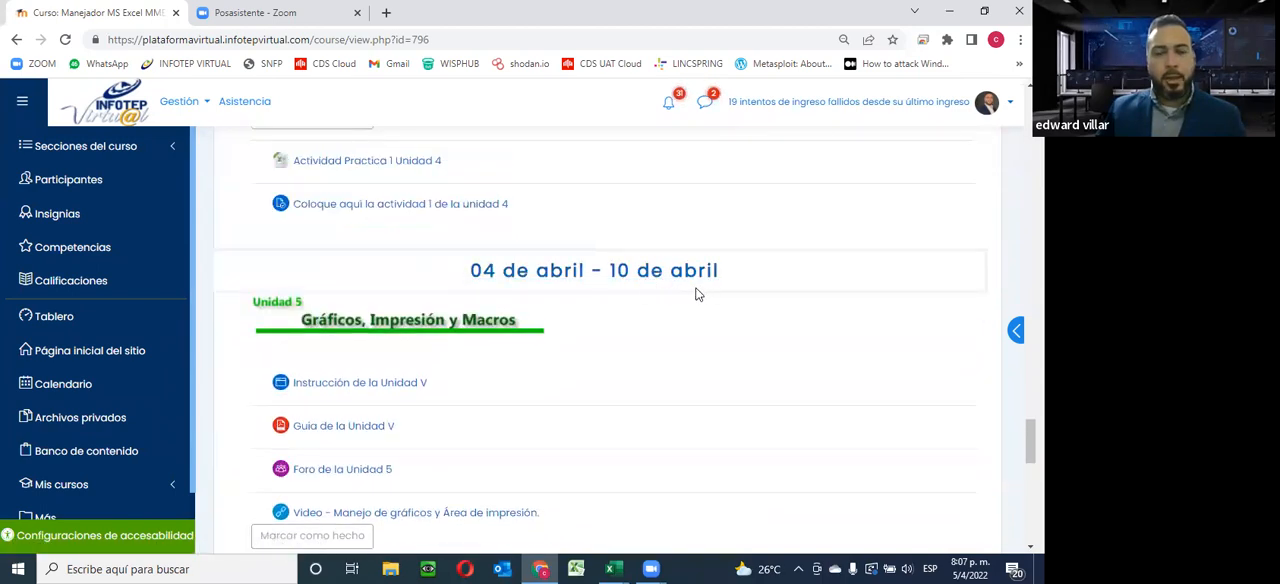
scroll(440, 355, down, 1)
scroll(457, 371, down, 1)
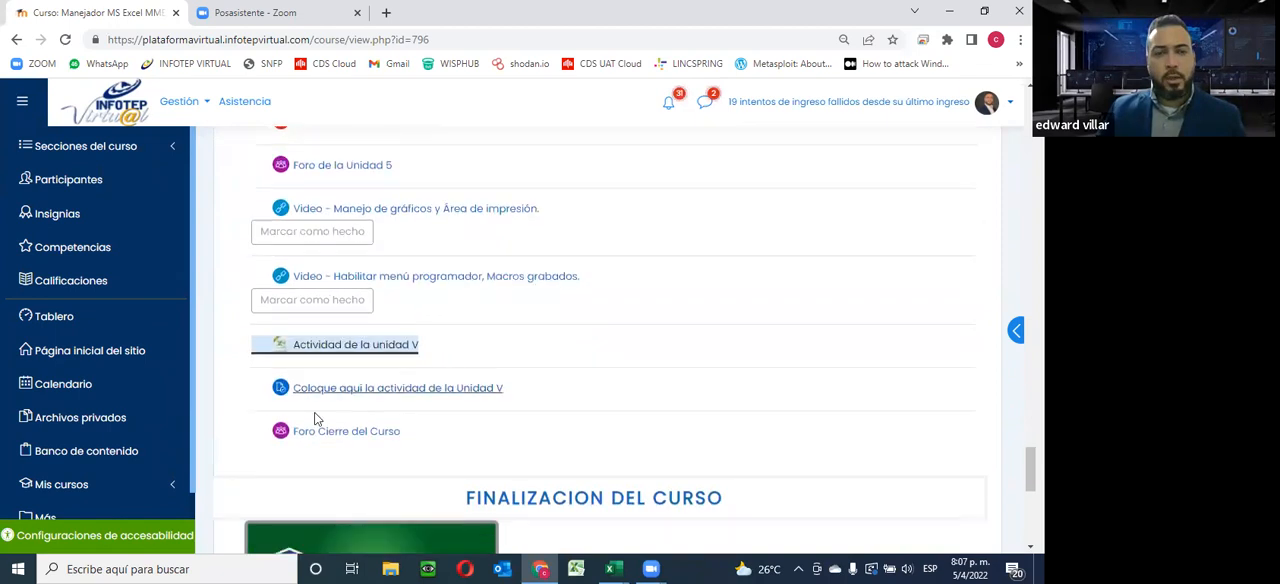
Open the assignment "Coloque aqui la actividad de la Unidad V" in a new tab and review its submission instructions and grading summary
right_click(350, 392)
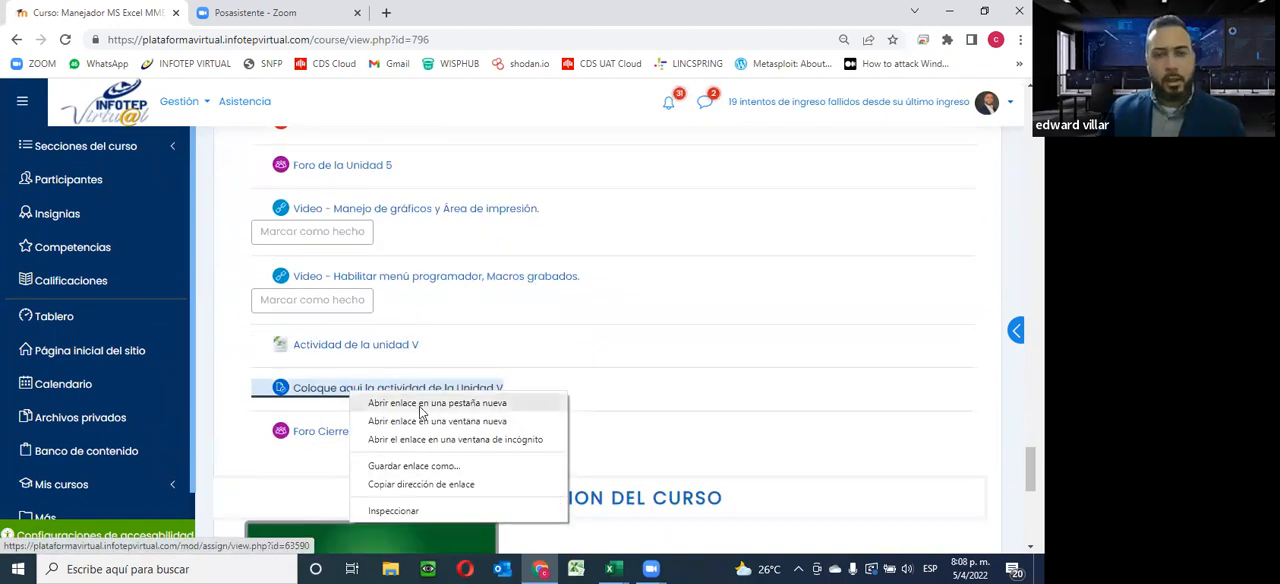
click(421, 403)
key(ctrl+Tab)
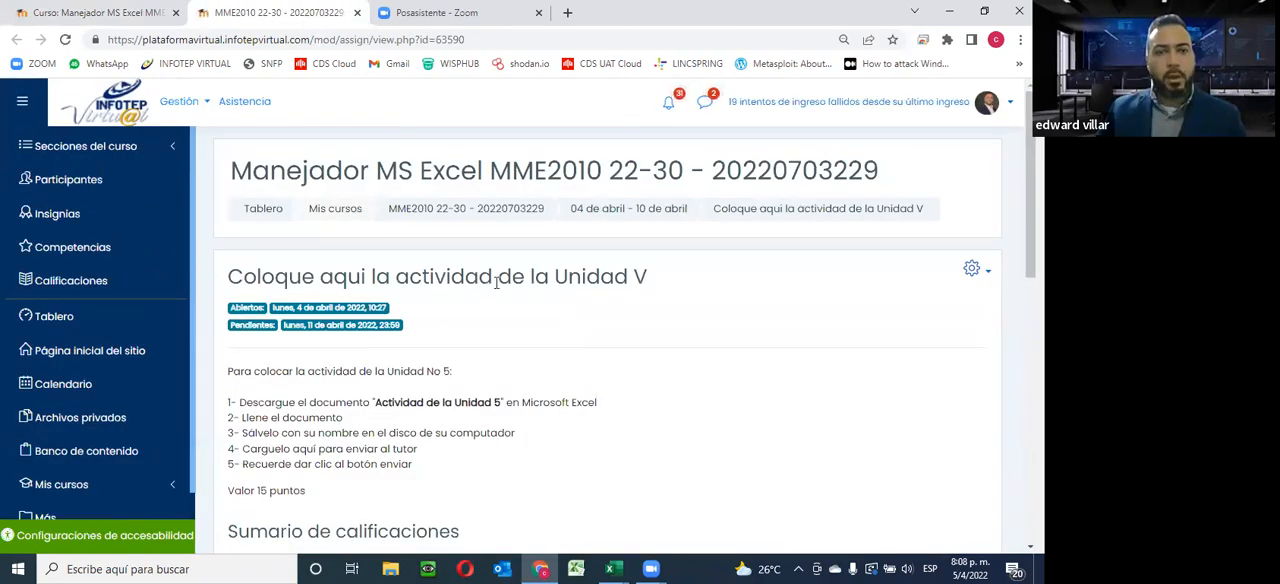
scroll(500, 289, down, 3)
scroll(697, 461, up, 2)
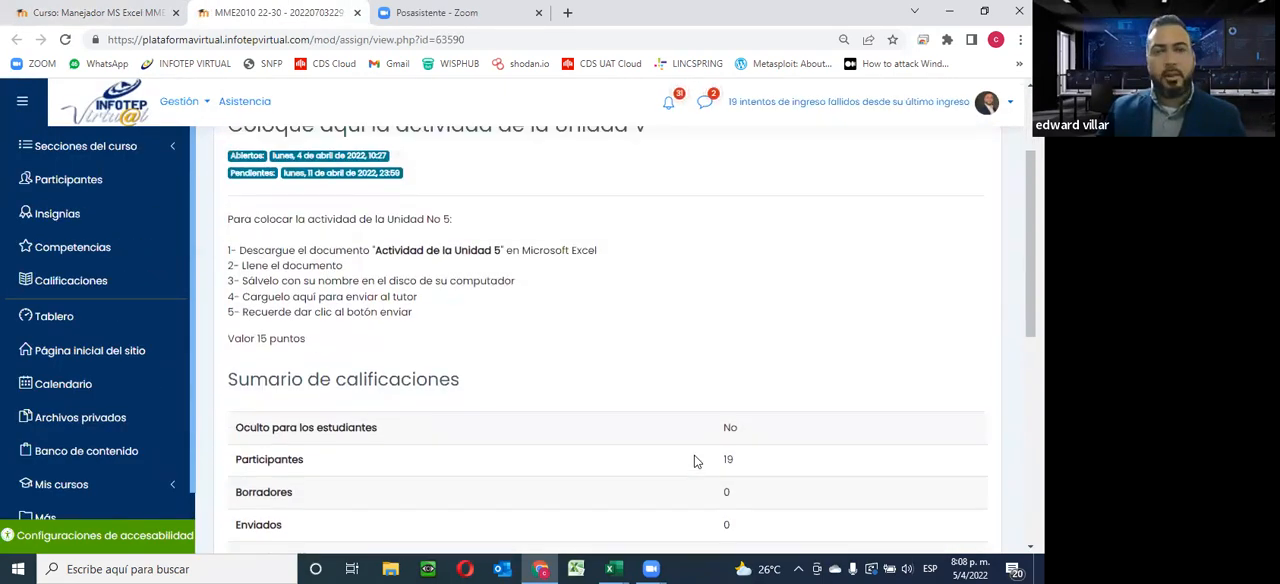
scroll(697, 461, down, 1)
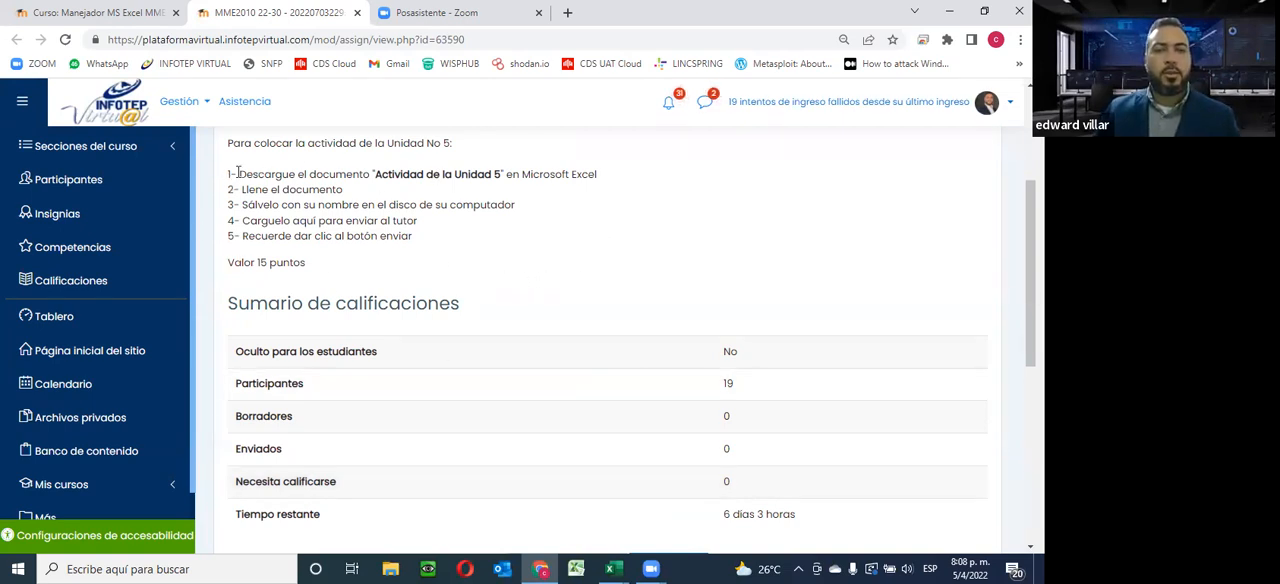
Return to the course page, review the activities of the earlier units, and check the dates in the system calendar
click(108, 20)
scroll(455, 382, up, 3)
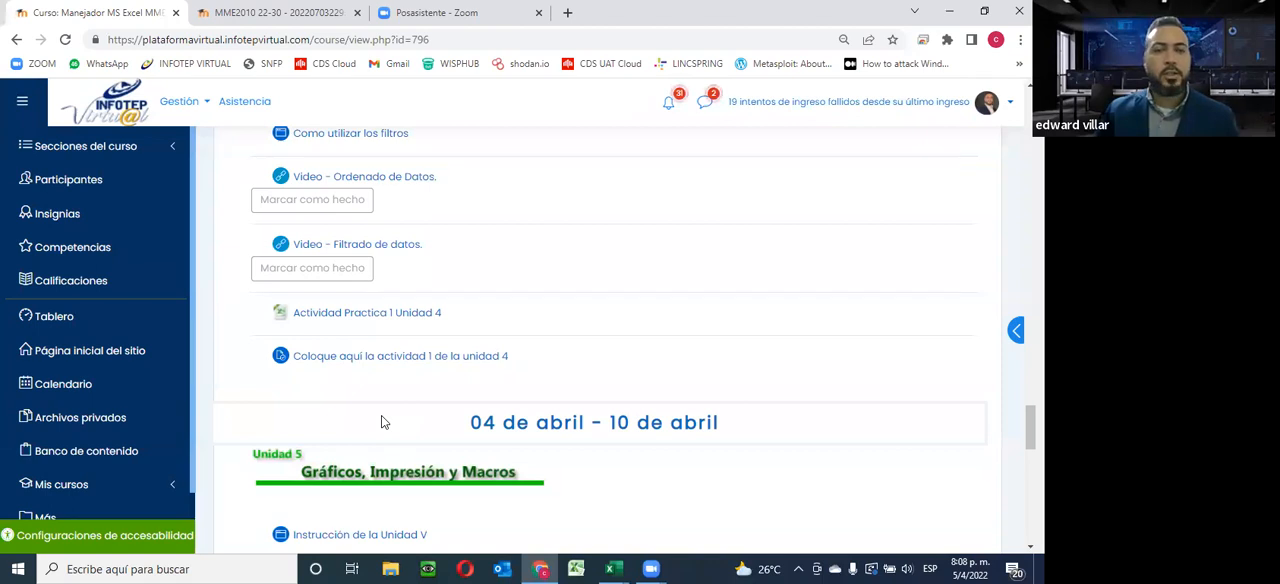
scroll(508, 443, up, 6)
scroll(520, 445, up, 5)
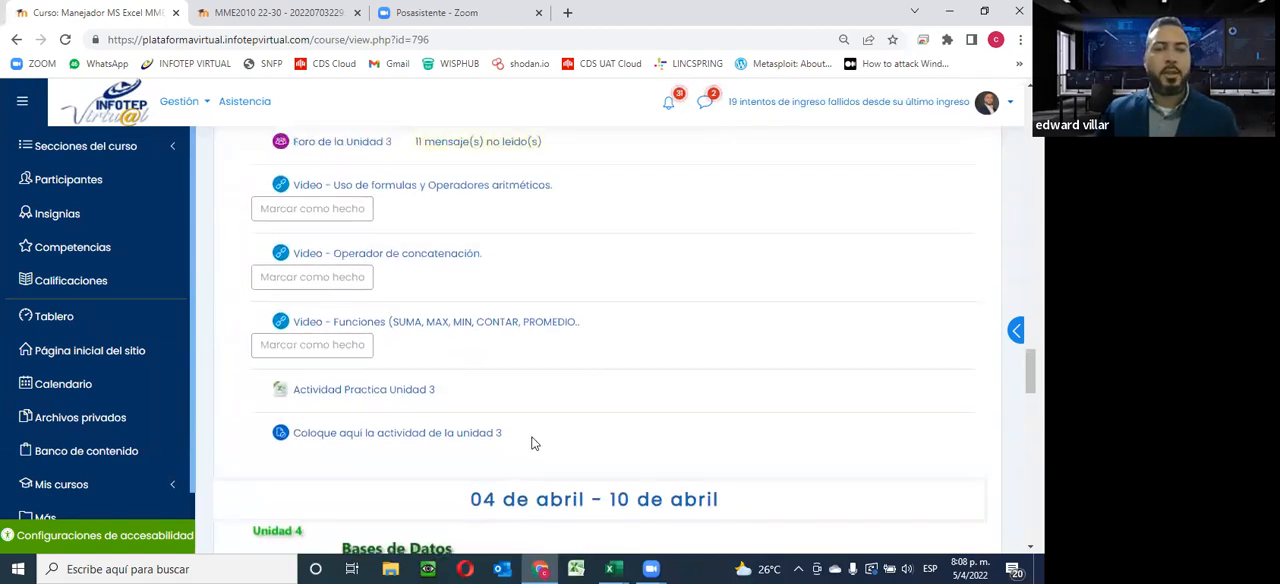
click(969, 566)
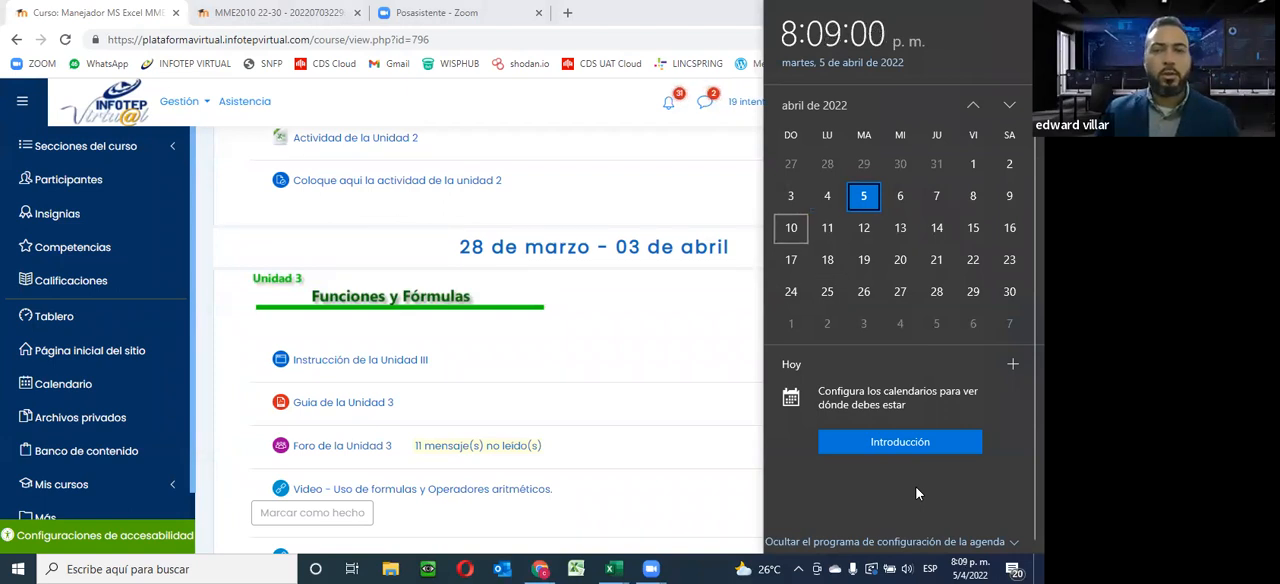
key(Escape)
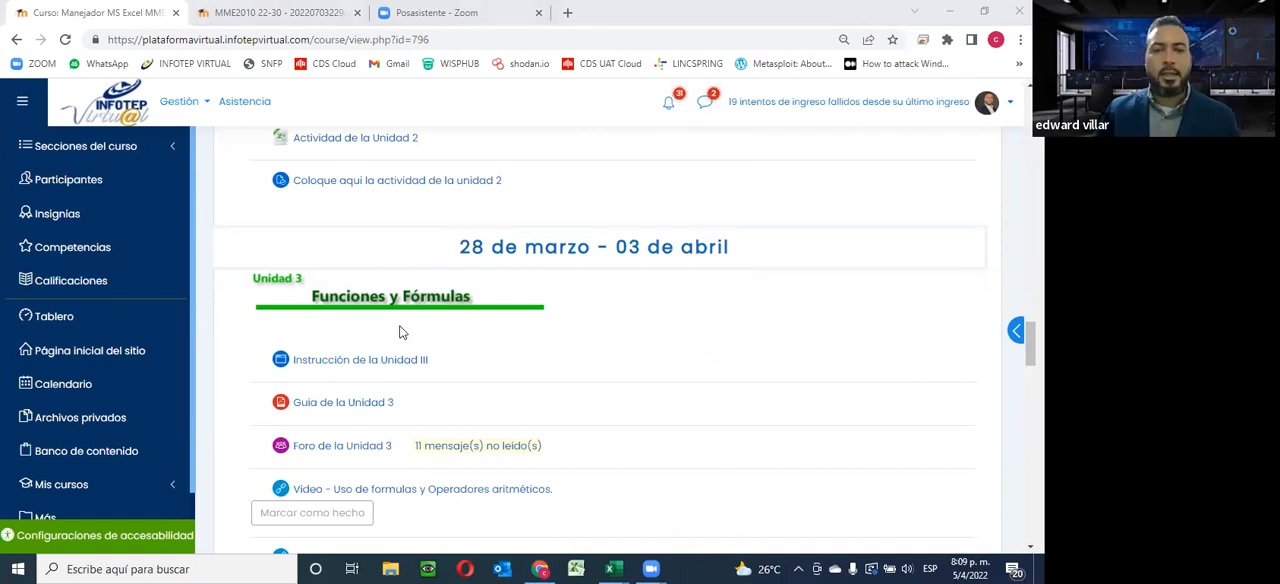
Examine the FINALIZACION DEL CURSO section and the earlier unit activities on the course page
scroll(403, 332, down, 5)
scroll(343, 306, down, 15)
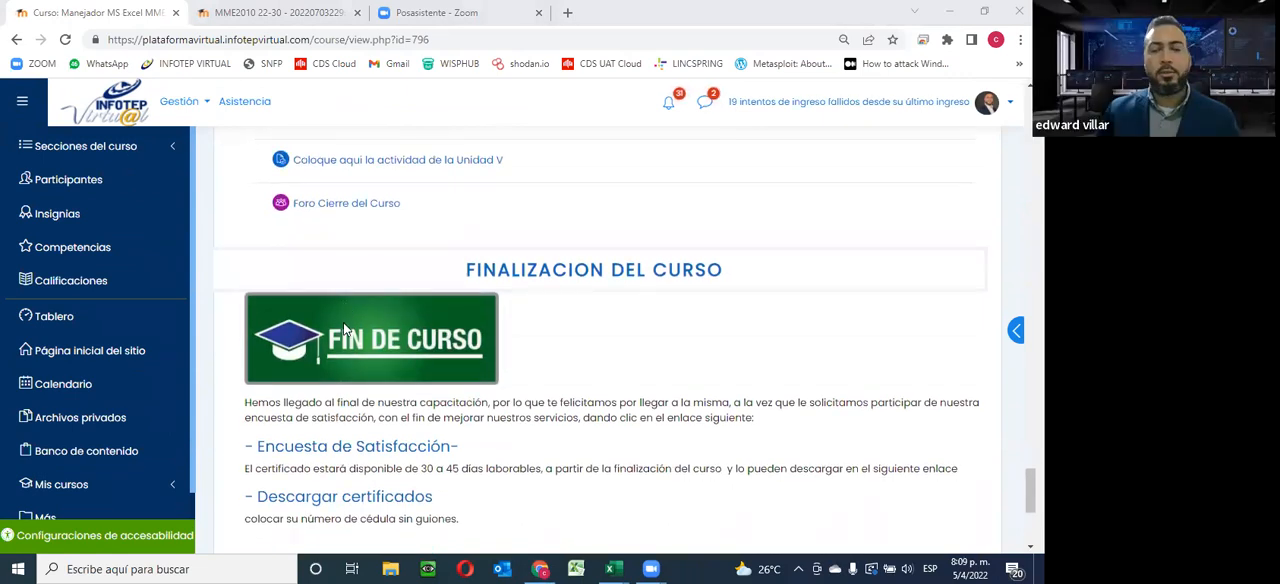
scroll(345, 325, up, 20)
scroll(345, 332, up, 15)
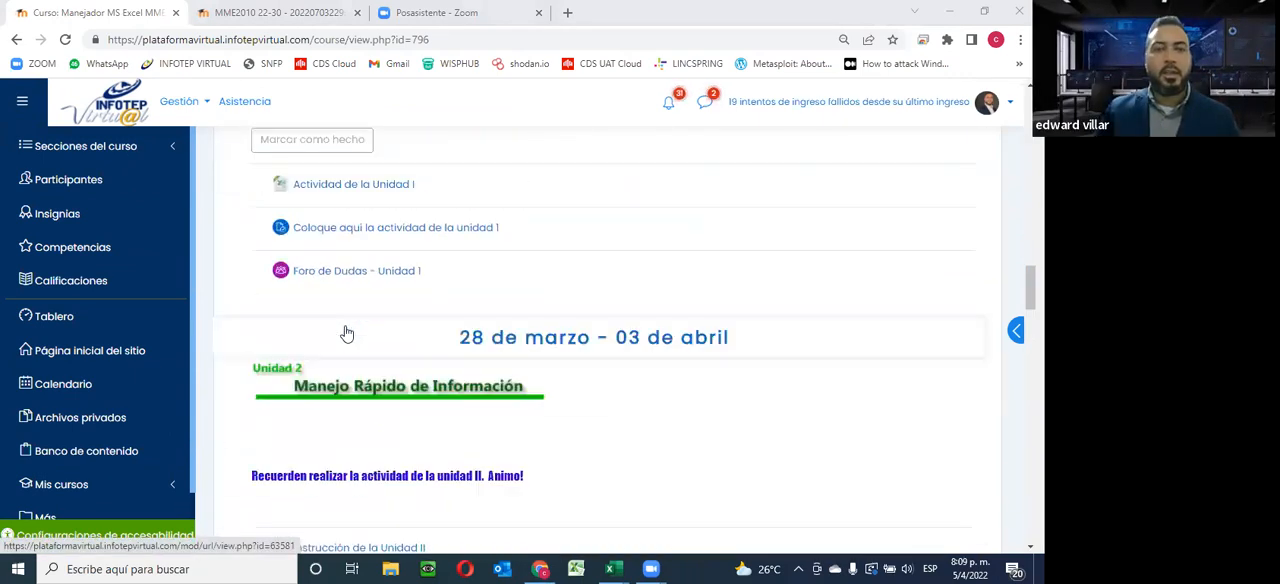